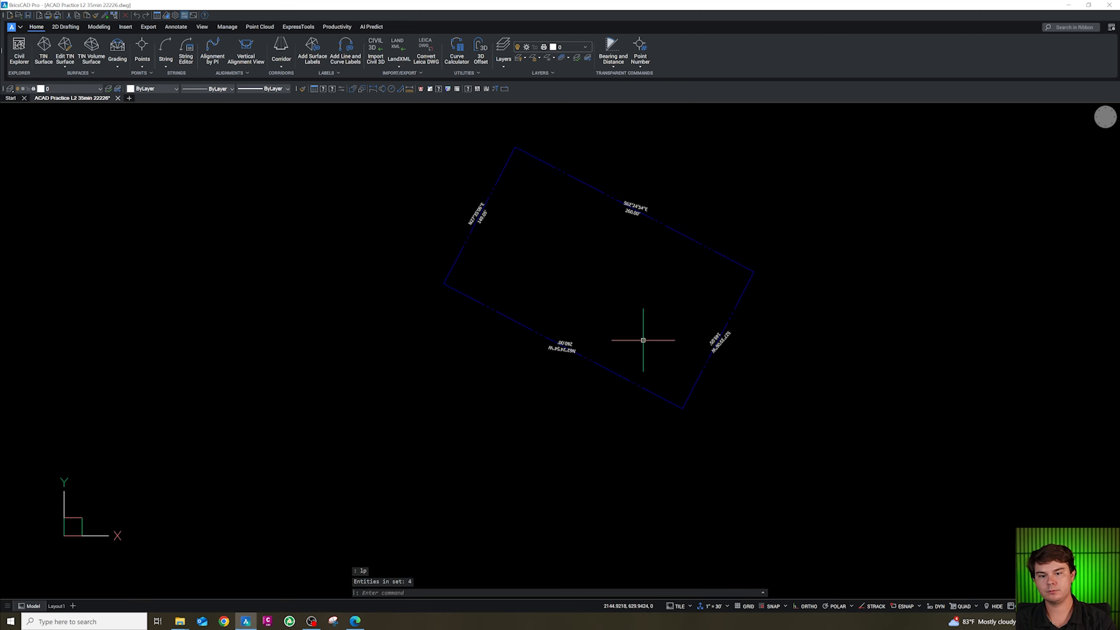
# Copy the top S62°24'54"E bearing label to the clipboard and delete it.
pyautogui.scroll(2, 647, 219)
pyautogui.scroll(-2, 665, 234)
pyautogui.press('Escape')
pyautogui.scroll(3, 484, 234)
pyautogui.scroll(-1, 492, 225)
pyautogui.scroll(-3, 506, 245)
pyautogui.scroll(6, 661, 230)
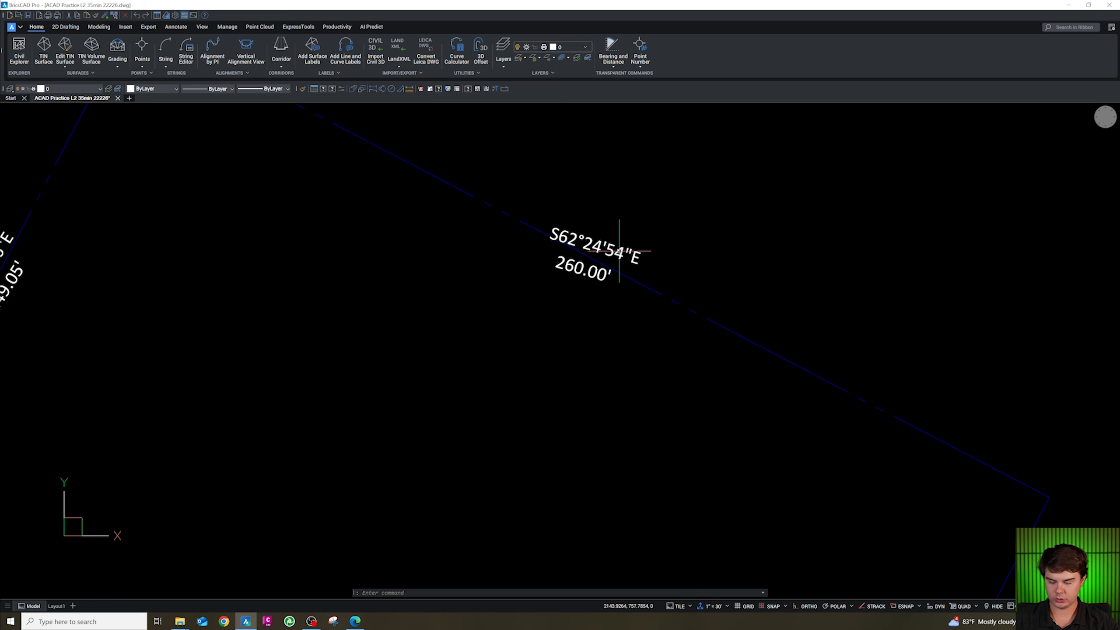
pyautogui.doubleClick(614, 249)
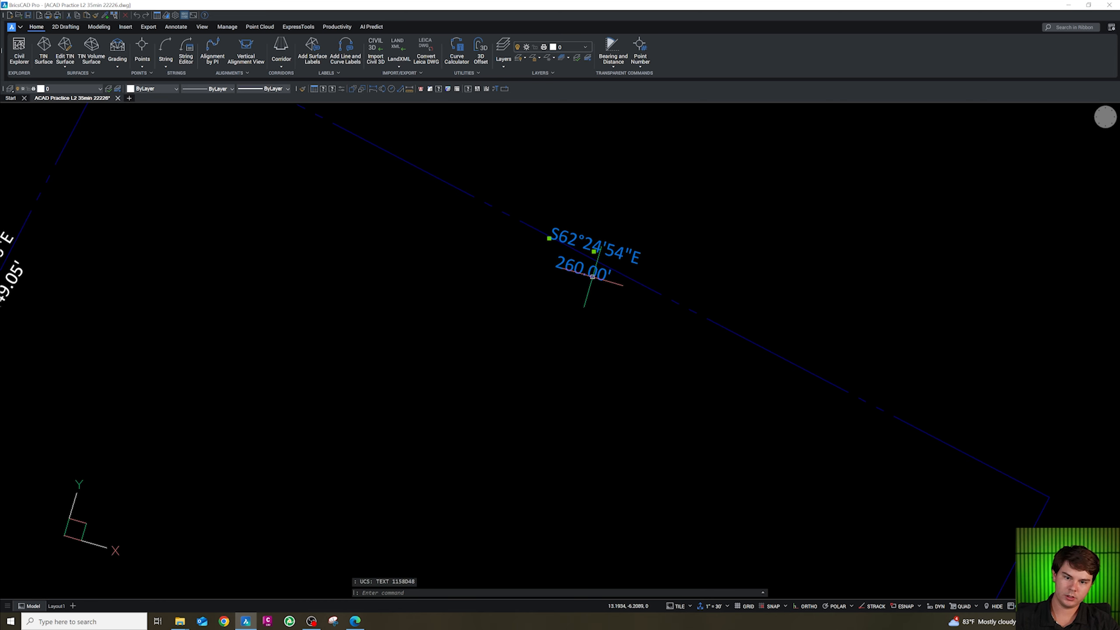
pyautogui.hotkey('ctrl', 'c')
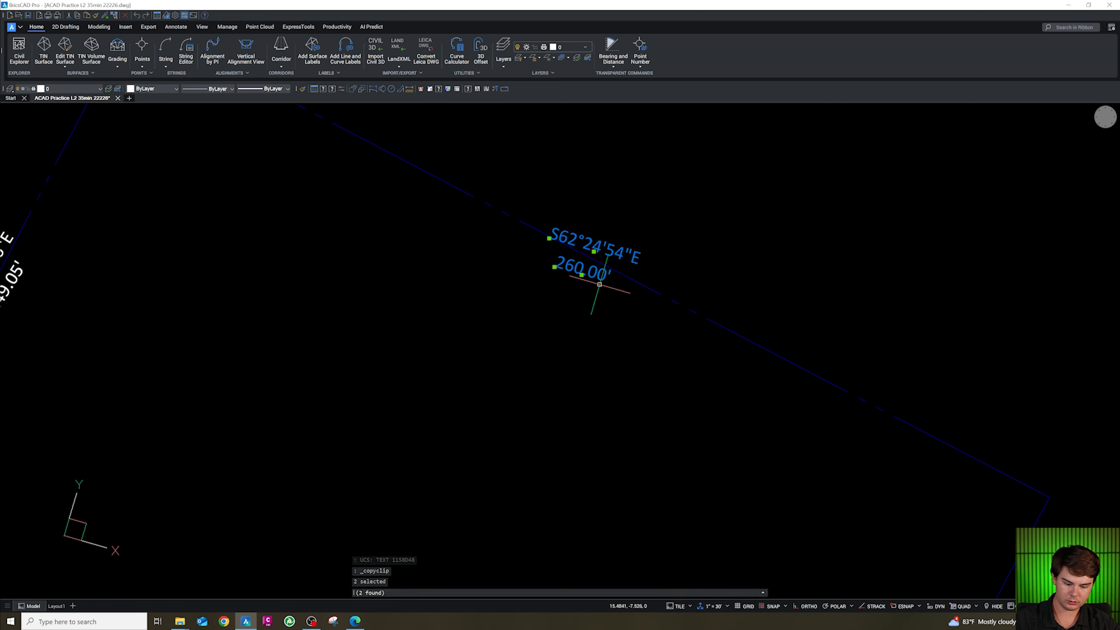
pyautogui.press('Delete')
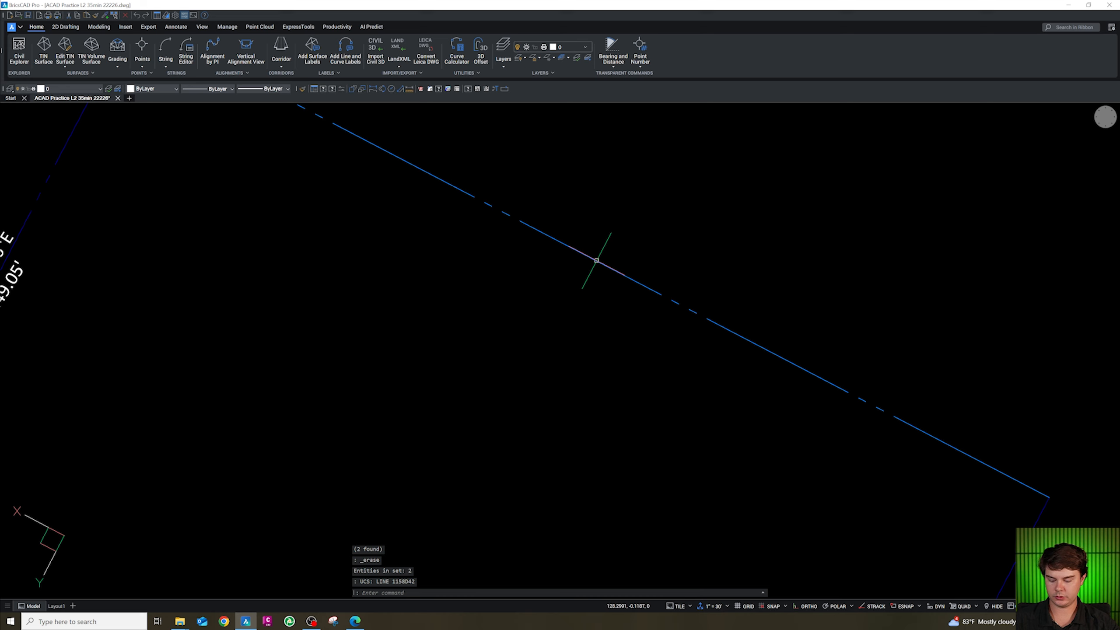
# Try to paste the bearing label back and rotate it about a point on the top boundary line.
pyautogui.hotkey('ctrl', 'v')
pyautogui.press('Escape')
pyautogui.write('ro')
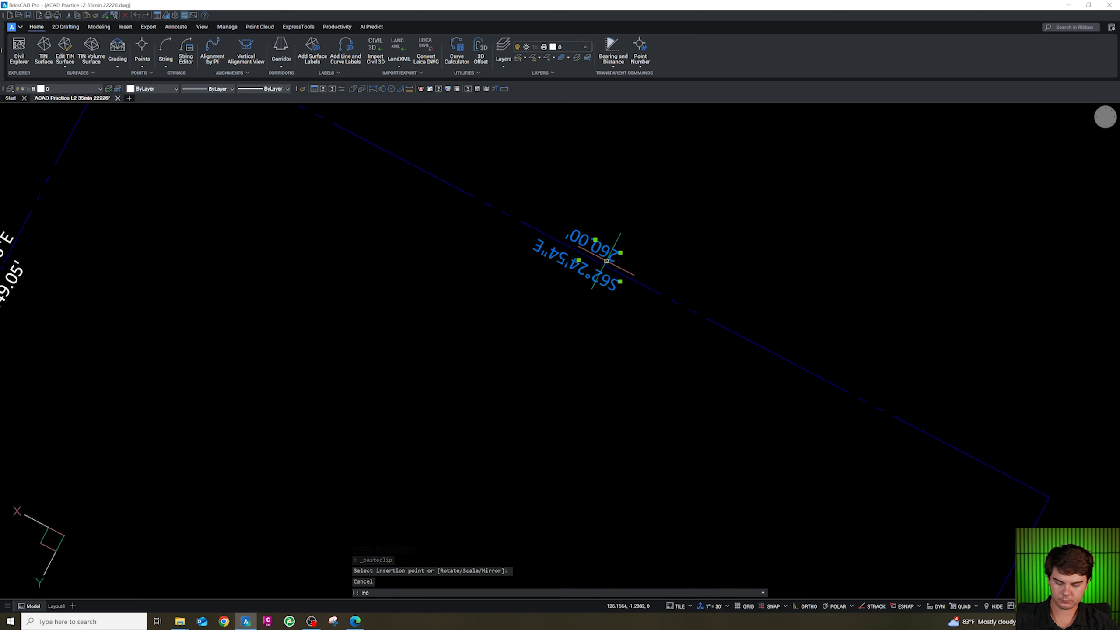
pyautogui.press('space')
pyautogui.keyDown('shift'); pyautogui.rightClick(600, 273); pyautogui.keyUp('shift')
pyautogui.press('n')
pyautogui.click(587, 255)
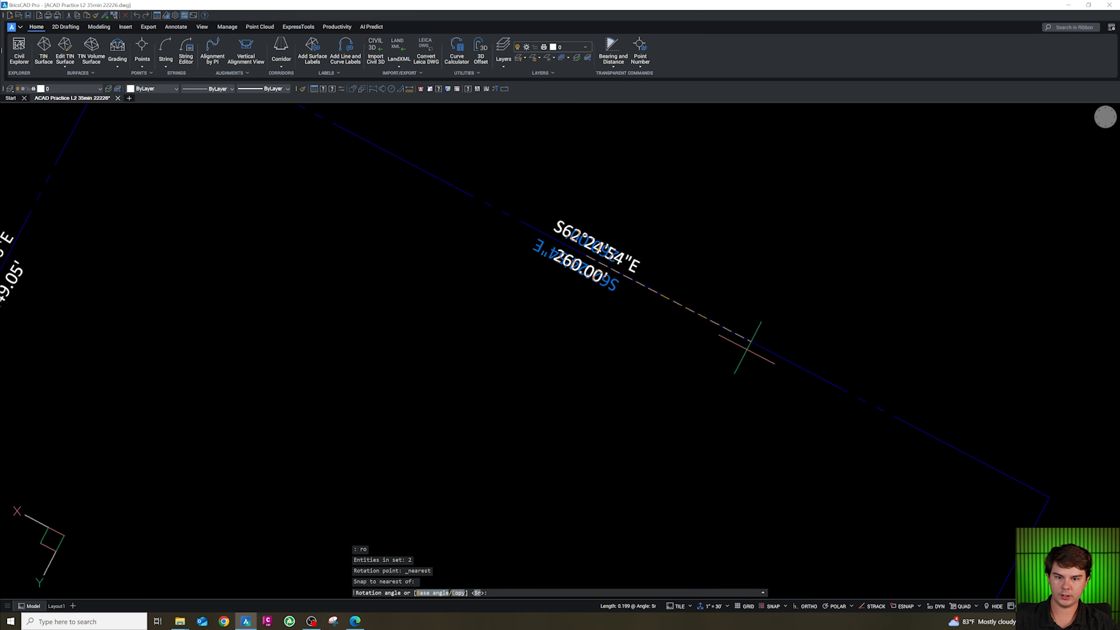
pyautogui.press('Escape')
# Align the UCS with the right-side S27°35'06"W bearing label and copy that label.
pyautogui.scroll(-5, 684, 436)
pyautogui.scroll(2, 658, 344)
pyautogui.press('Escape')
pyautogui.write('uo')
pyautogui.press('space')
pyautogui.click(655, 308)
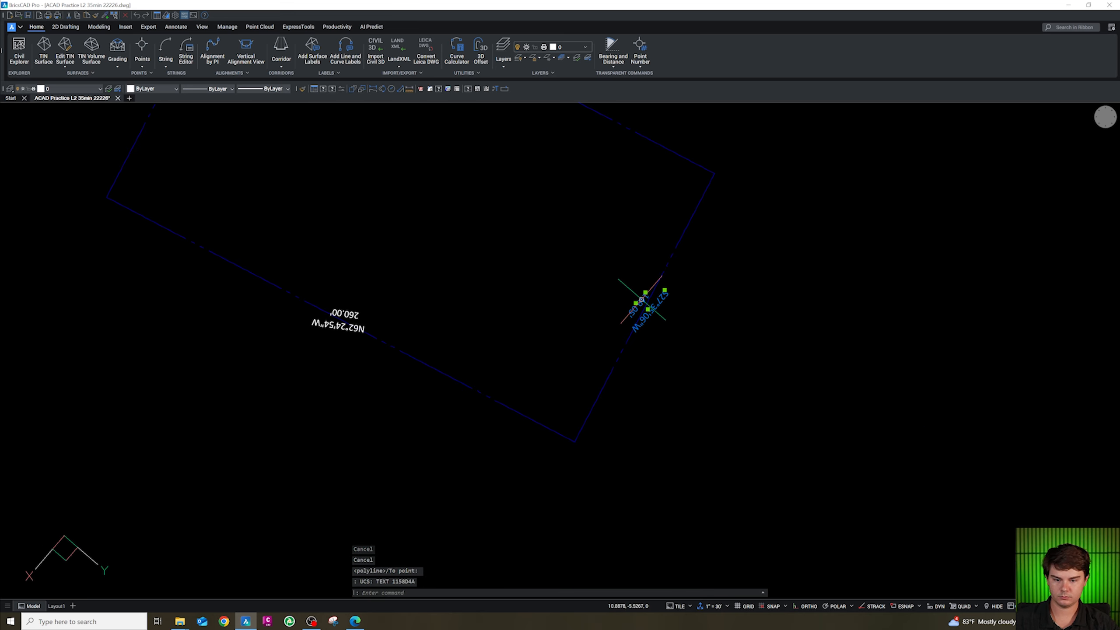
pyautogui.hotkey('ctrl', 'c')
pyautogui.scroll(4, 650, 302)
# Align the UCS with the right boundary line and try pasting the copied label there.
pyautogui.write('uo')
pyautogui.press('space')
pyautogui.click(644, 299)
pyautogui.hotkey('ctrl', 'v')
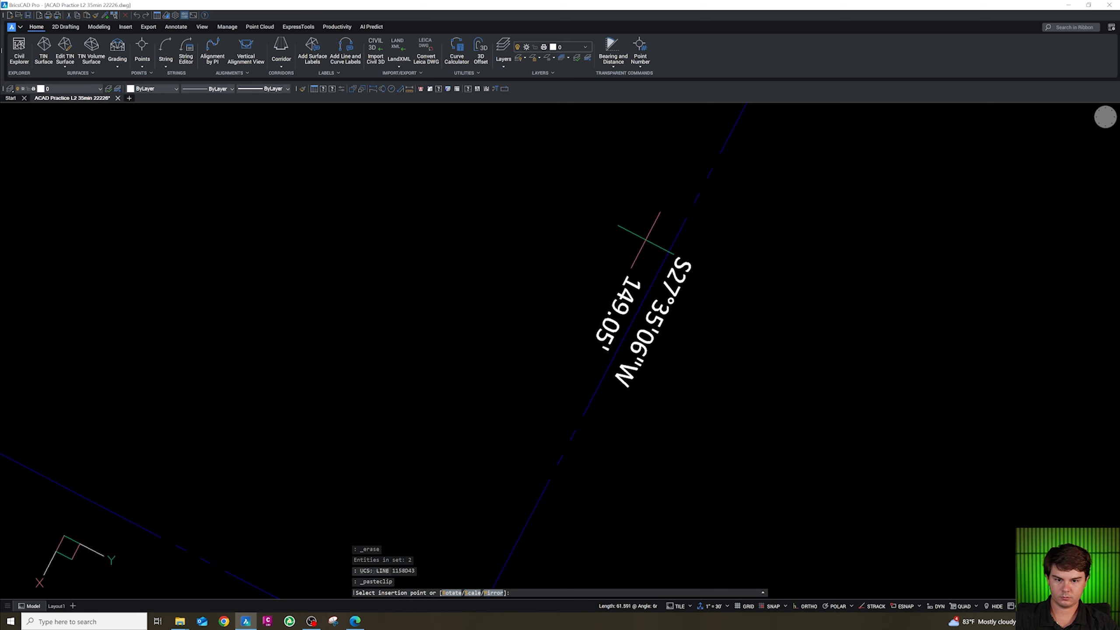
pyautogui.press('Escape')
# Align the UCS with the bottom boundary line and replace its upside-down label with an upright N62°24'54"W 260.00' label.
pyautogui.scroll(-5, 639, 267)
pyautogui.scroll(5, 527, 270)
pyautogui.press('Escape')
pyautogui.write('uo')
pyautogui.press('space')
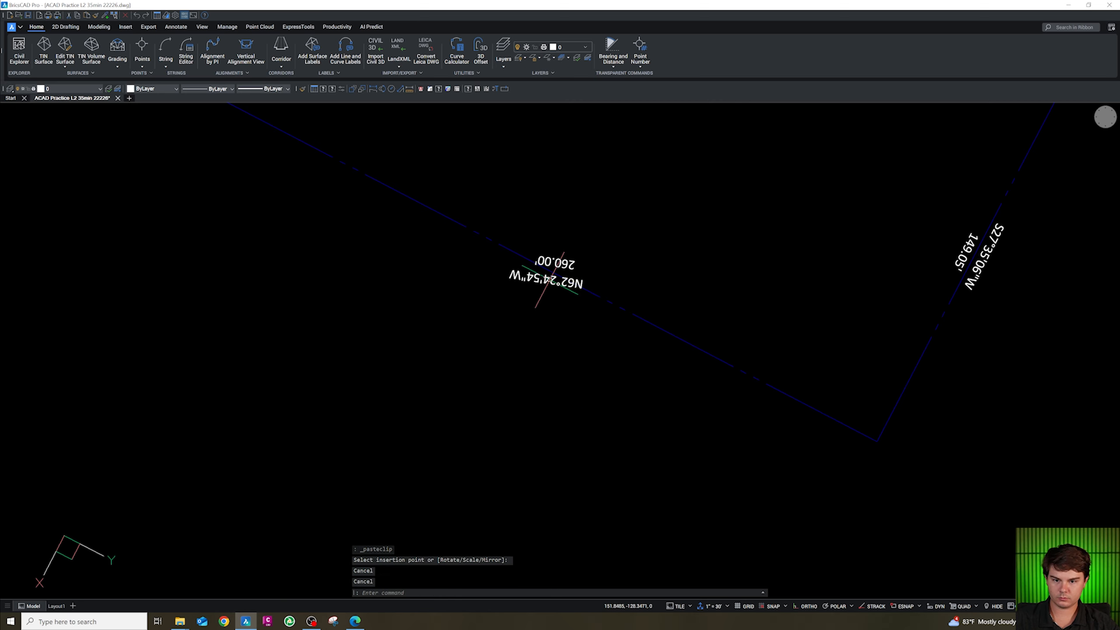
pyautogui.click(555, 262)
pyautogui.press('Delete')
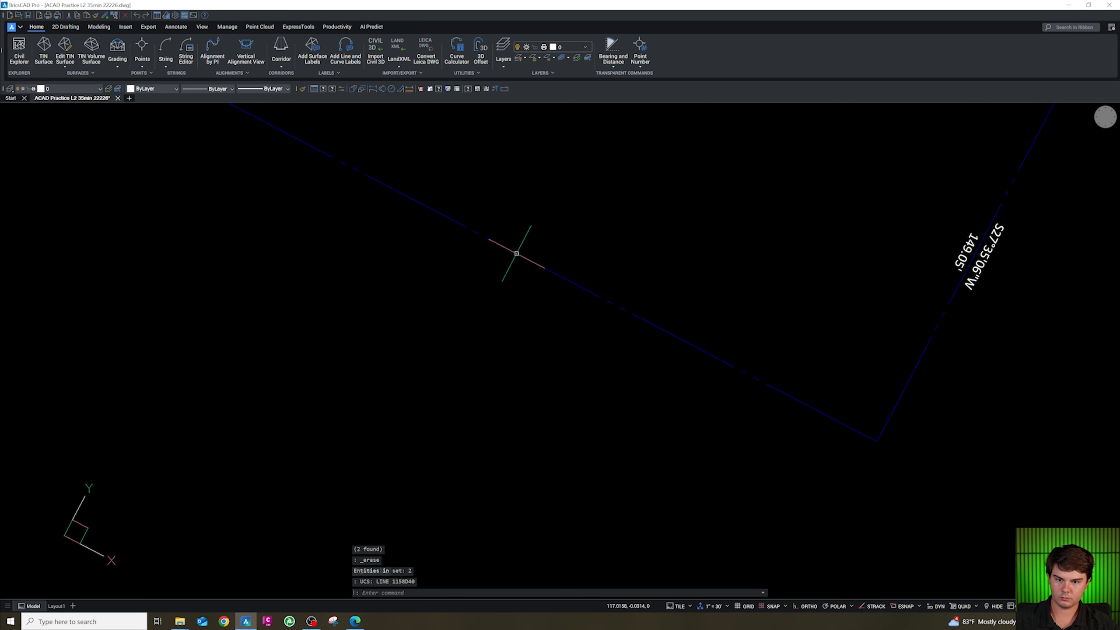
pyautogui.hotkey('ctrl', 'v')
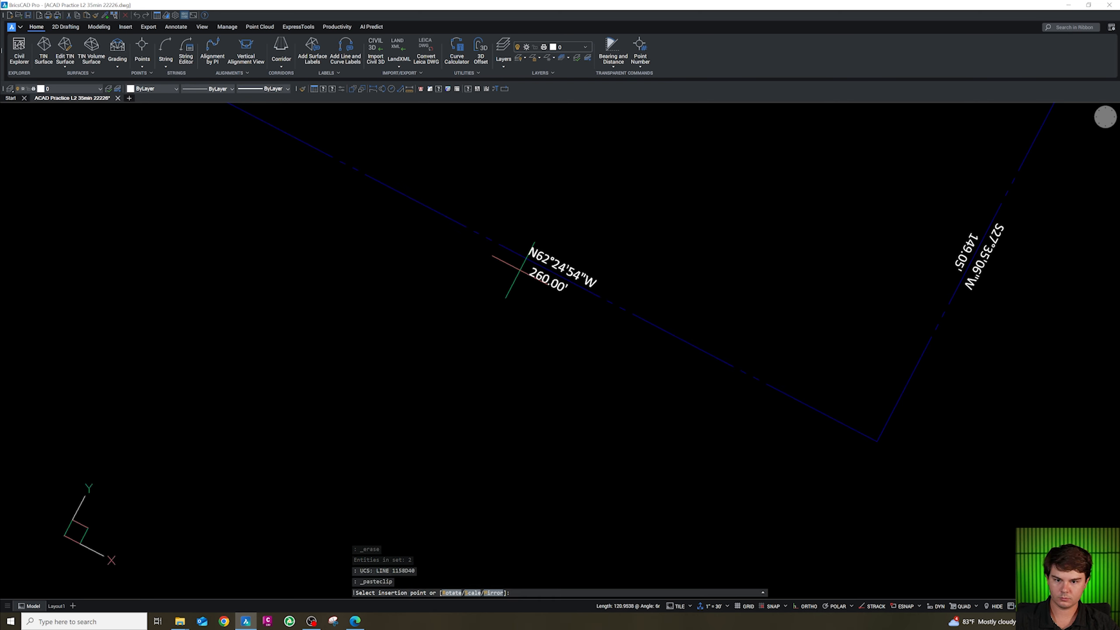
pyautogui.press('Escape')
pyautogui.press('Escape')
pyautogui.press('Escape')
pyautogui.press('Escape')
# Draw a circle of radius 2 centred on the boundary's top-left corner.
pyautogui.scroll(-5, 519, 269)
pyautogui.scroll(6, 540, 227)
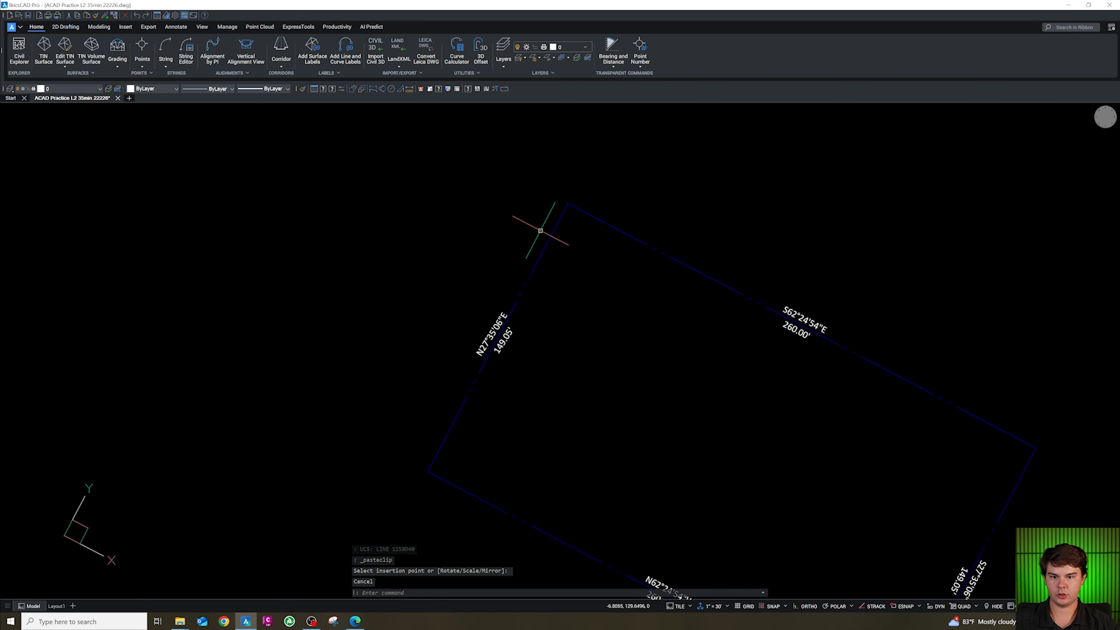
pyautogui.write('ci')
pyautogui.press('Return')
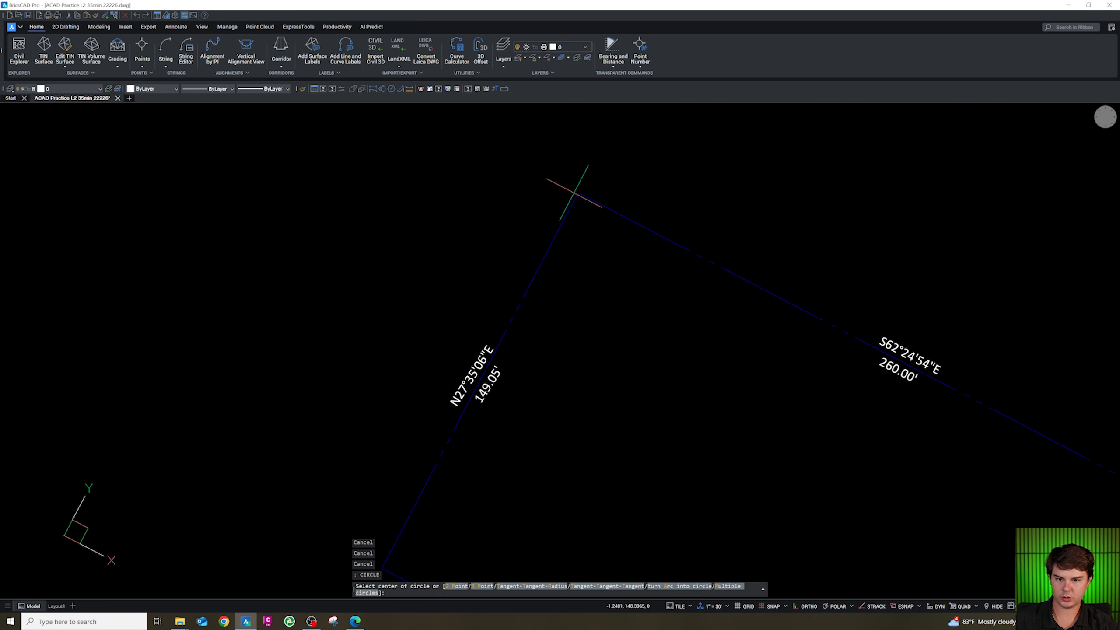
pyautogui.click(579, 191)
pyautogui.write('2')
pyautogui.press('Return')
pyautogui.press('Escape')
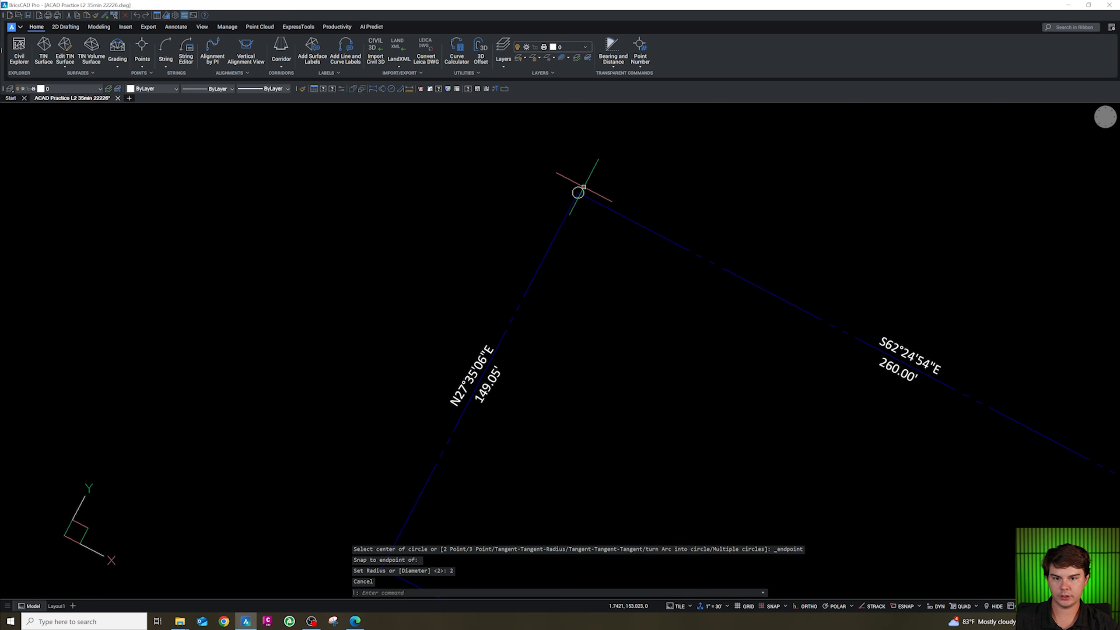
# Copy the corner circle onto the other three corners of the lot boundary.
pyautogui.click(582, 188)
pyautogui.write('co')
pyautogui.press('Return')
pyautogui.click(577, 193)
pyautogui.scroll(-3, 576, 174)
pyautogui.scroll(-3, 576, 174)
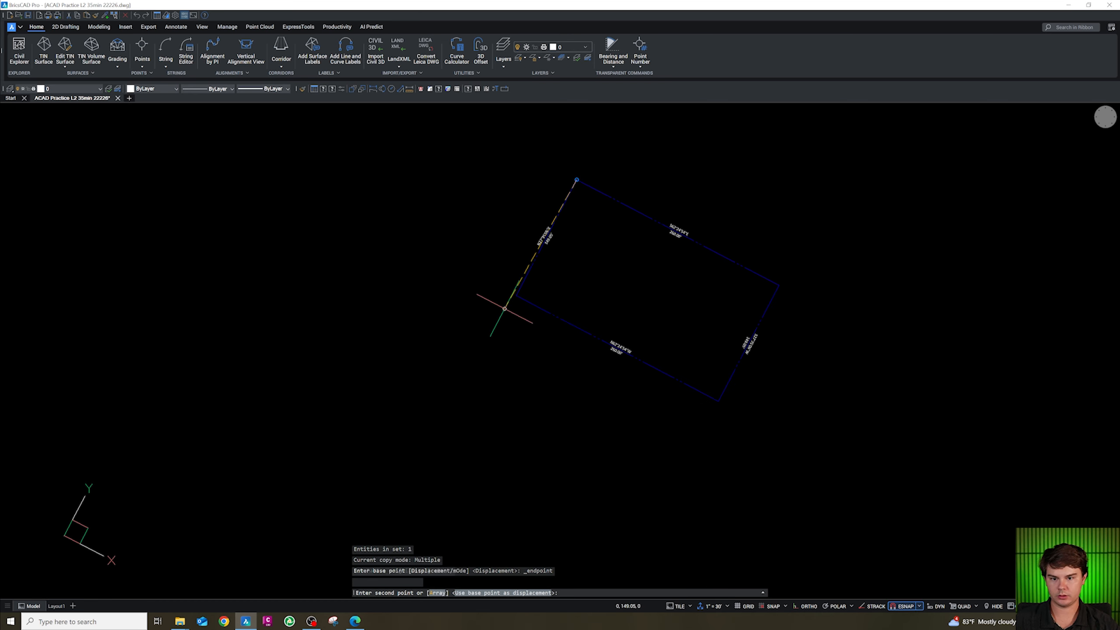
pyautogui.keyDown('shift'); pyautogui.rightClick(505, 307); pyautogui.keyUp('shift')
pyautogui.press('e')
pyautogui.click(514, 293)
pyautogui.keyDown('shift'); pyautogui.rightClick(680, 380); pyautogui.keyUp('shift')
pyautogui.press('e')
pyautogui.click(718, 401)
pyautogui.keyDown('shift'); pyautogui.rightClick(779, 304); pyautogui.keyUp('shift')
pyautogui.press('e')
pyautogui.click(777, 290)
pyautogui.press('Escape')
pyautogui.scroll(5, 607, 211)
pyautogui.click(524, 124)
pyautogui.write('s')
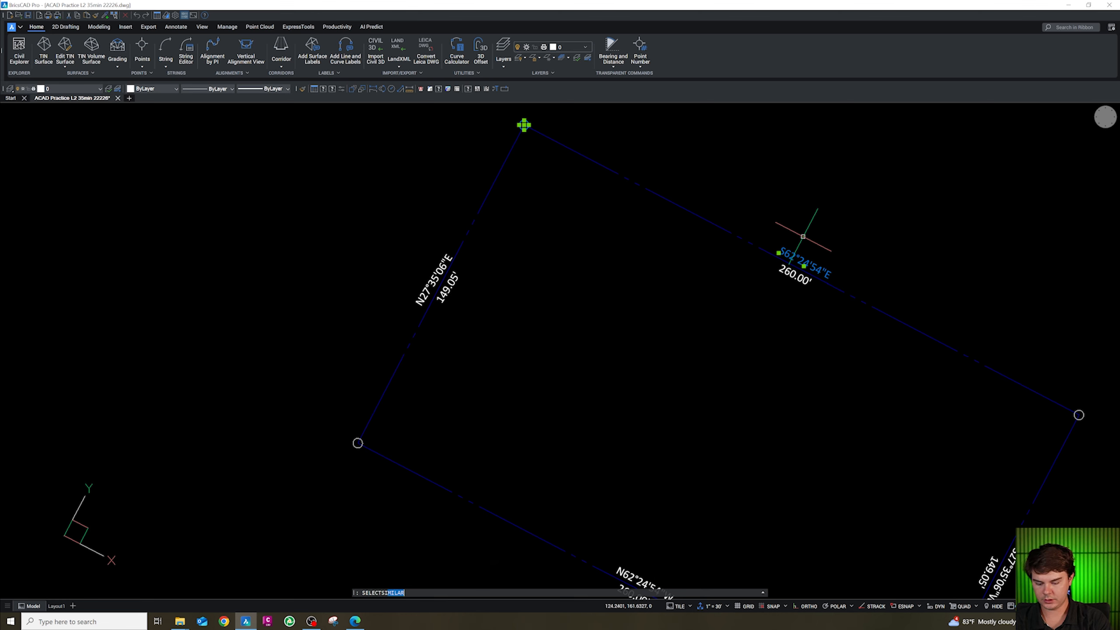
pyautogui.write('elects')
pyautogui.press('Return')
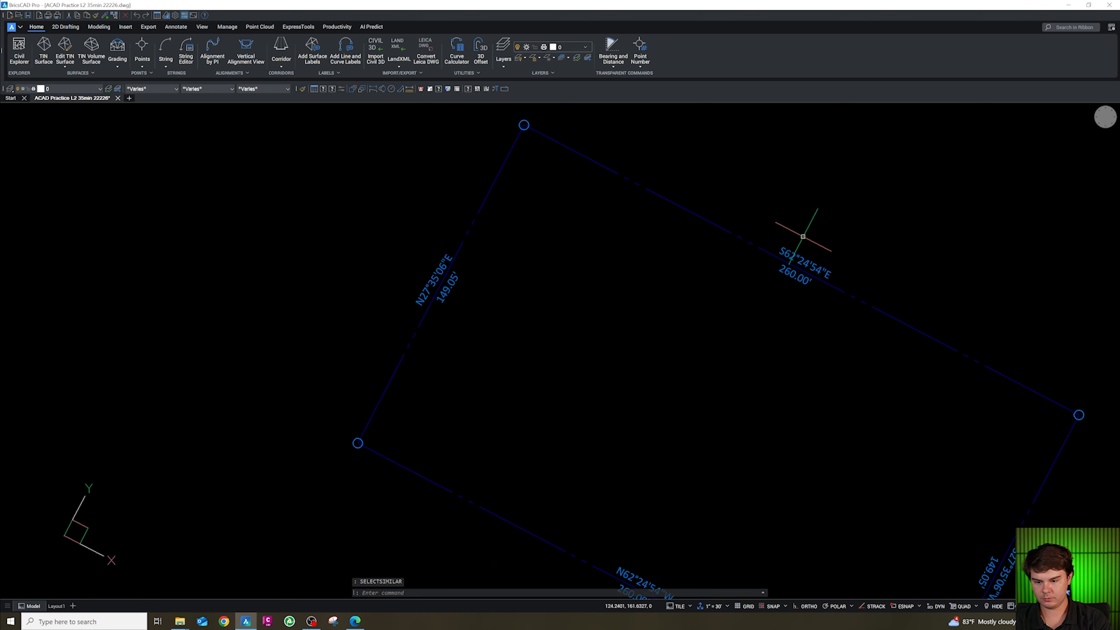
pyautogui.click(72, 88)
pyautogui.scroll(-3, 87, 159)
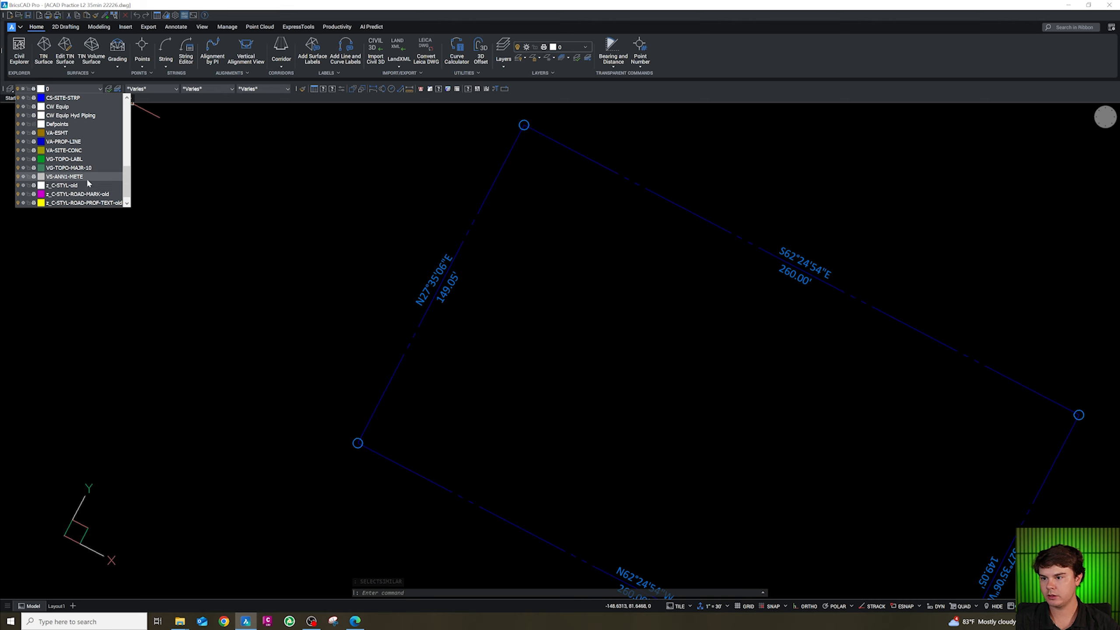
pyautogui.press('Escape')
pyautogui.press('Escape')
pyautogui.scroll(-3, 397, 336)
pyautogui.scroll(2, 453, 396)
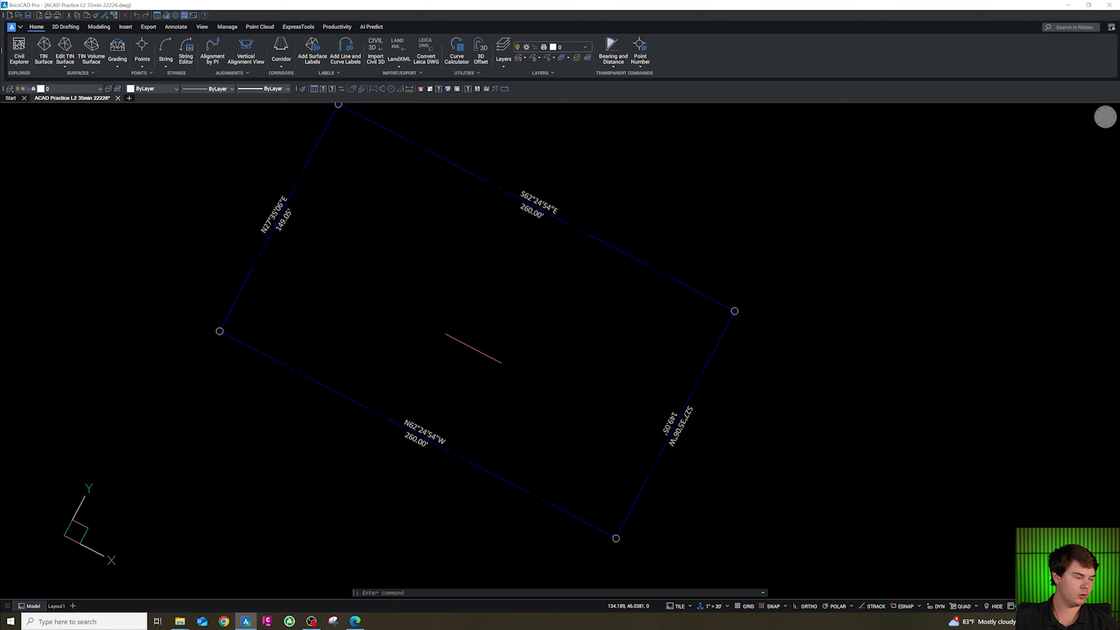
# Offset each of the four boundary lines 5 units toward the inside of the lot.
pyautogui.scroll(-3, 473, 348)
pyautogui.scroll(2, 387, 370)
pyautogui.click(399, 363)
pyautogui.press('Escape')
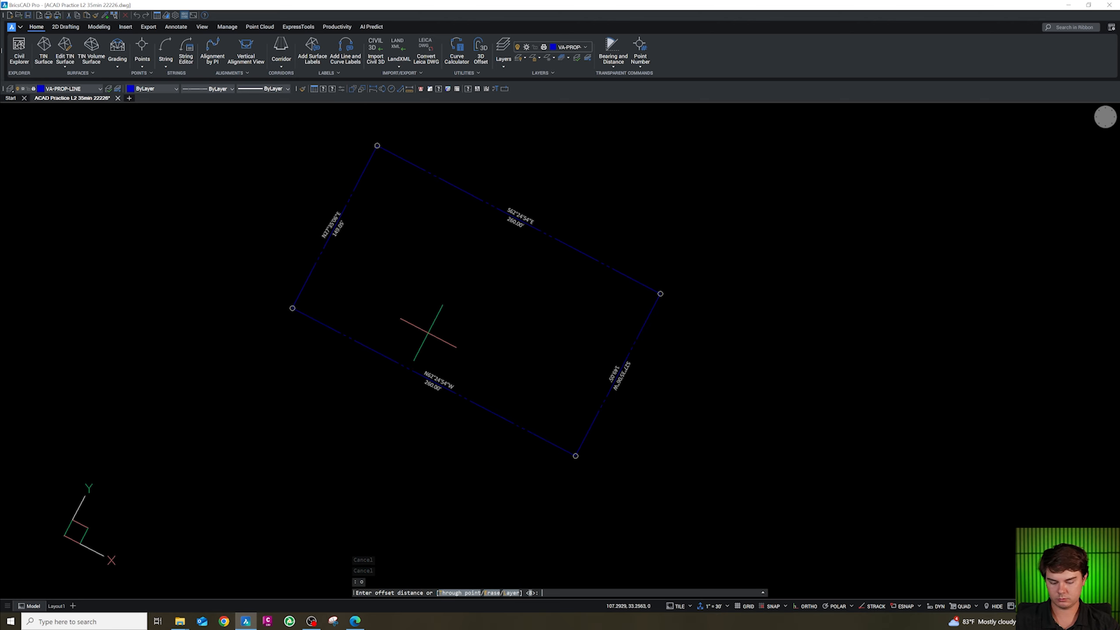
pyautogui.press('Return')
pyautogui.click(415, 372)
pyautogui.click(387, 300)
pyautogui.click(311, 277)
pyautogui.click(371, 282)
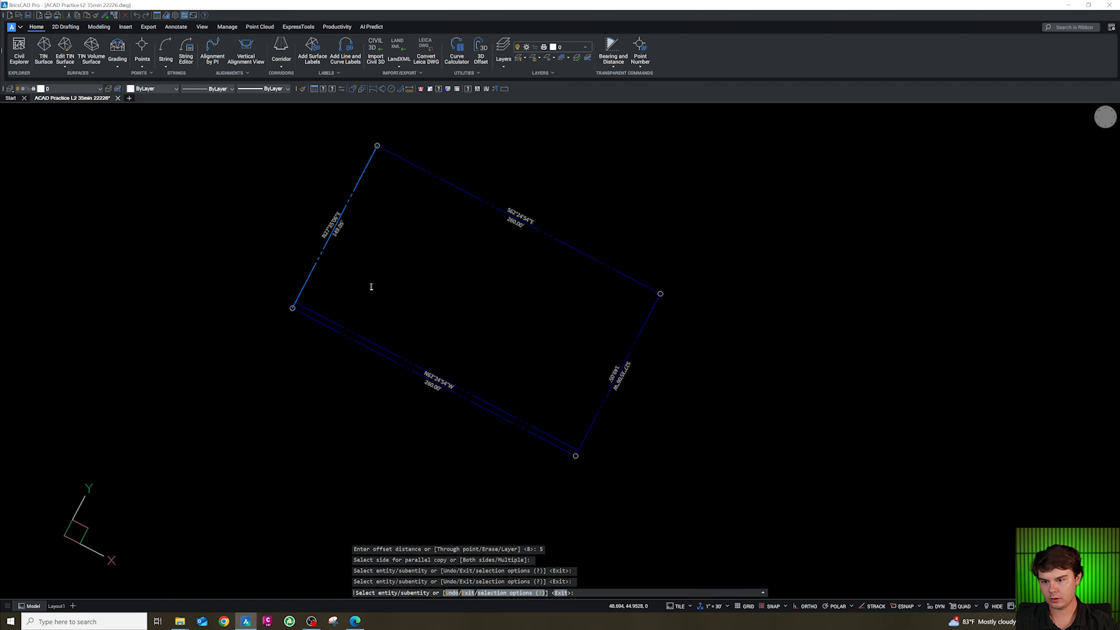
pyautogui.click(433, 175)
pyautogui.click(437, 205)
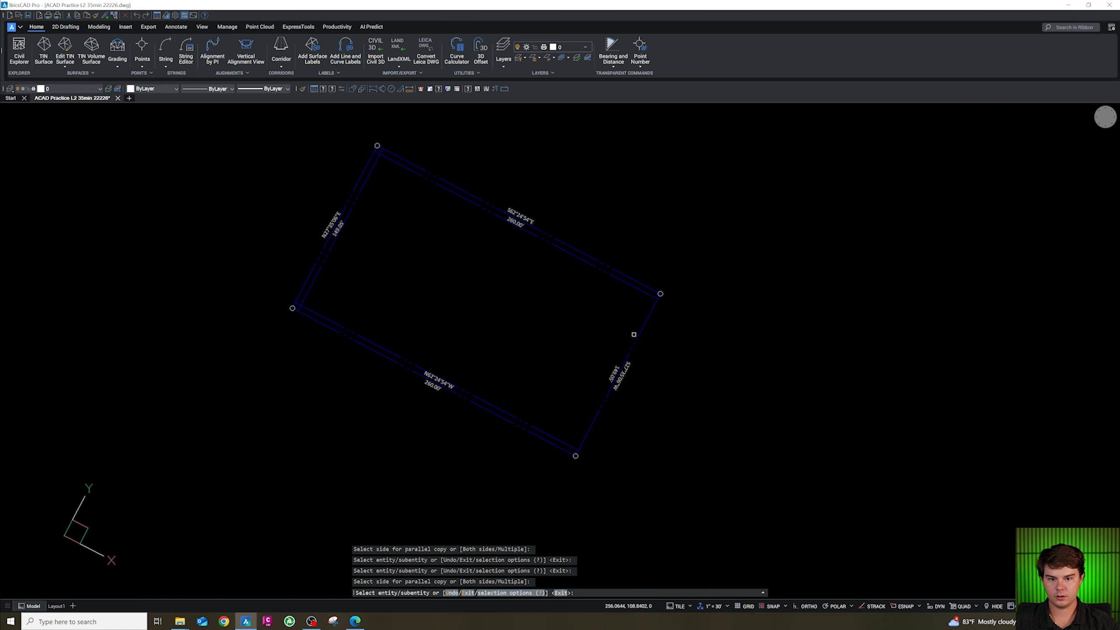
pyautogui.click(634, 335)
pyautogui.click(565, 298)
pyautogui.scroll(3, 546, 395)
pyautogui.press('Escape')
pyautogui.press('Escape')
# Fillet the corners of the offset lines with radius 0 so they meet cleanly.
pyautogui.write('f')
pyautogui.press('Return')
pyautogui.write('r')
pyautogui.press('Return')
pyautogui.write('0')
pyautogui.press('Return')
pyautogui.click(612, 477)
pyautogui.click(580, 494)
pyautogui.scroll(-3, 580, 494)
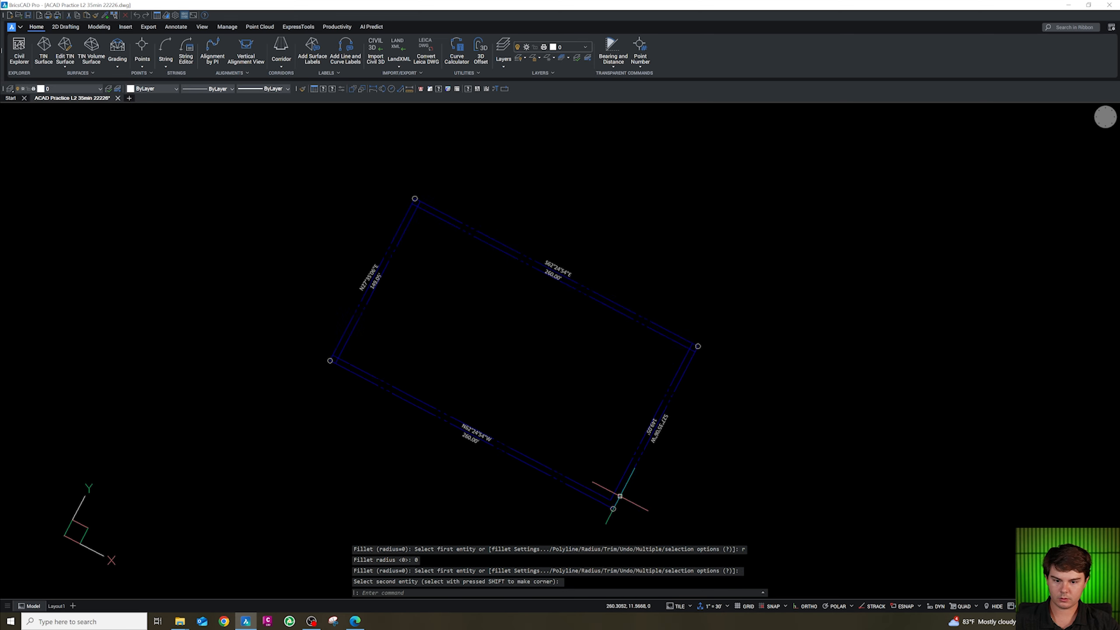
pyautogui.scroll(2, 424, 397)
pyautogui.press('Return')
pyautogui.click(468, 437)
pyautogui.click(447, 403)
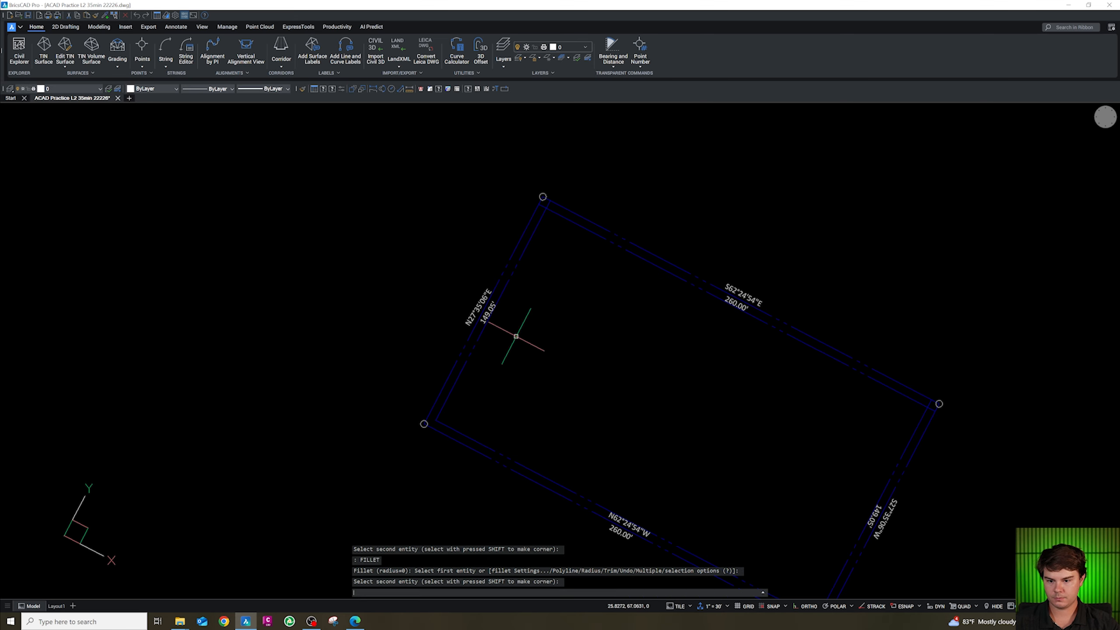
pyautogui.scroll(-3, 546, 235)
pyautogui.press('Return')
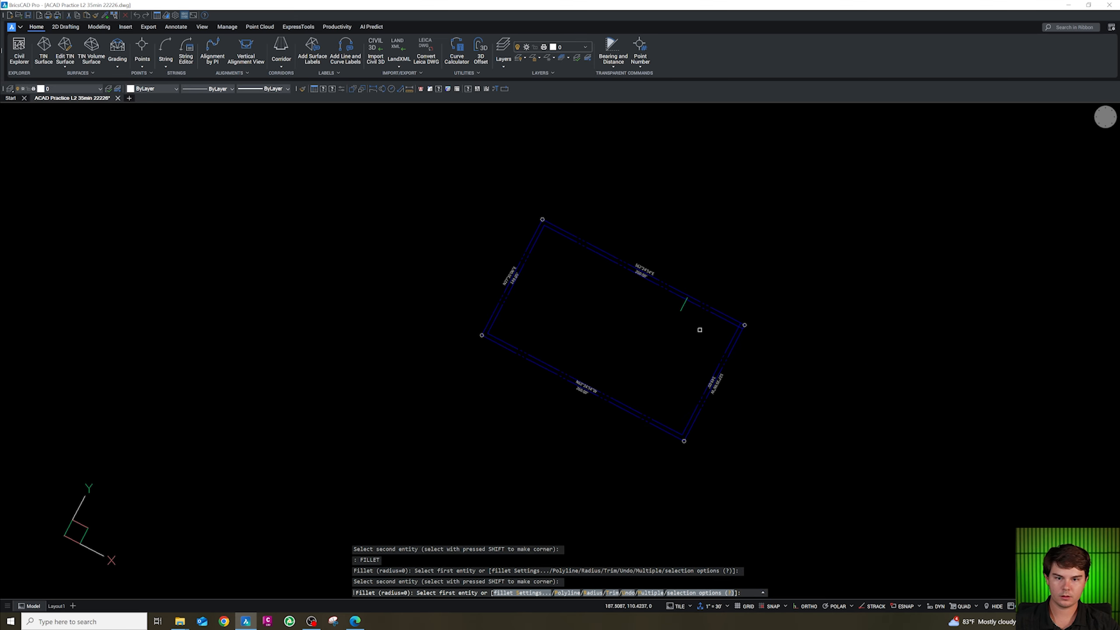
pyautogui.click(732, 321)
pyautogui.click(736, 332)
pyautogui.scroll(3, 737, 347)
pyautogui.press('Escape')
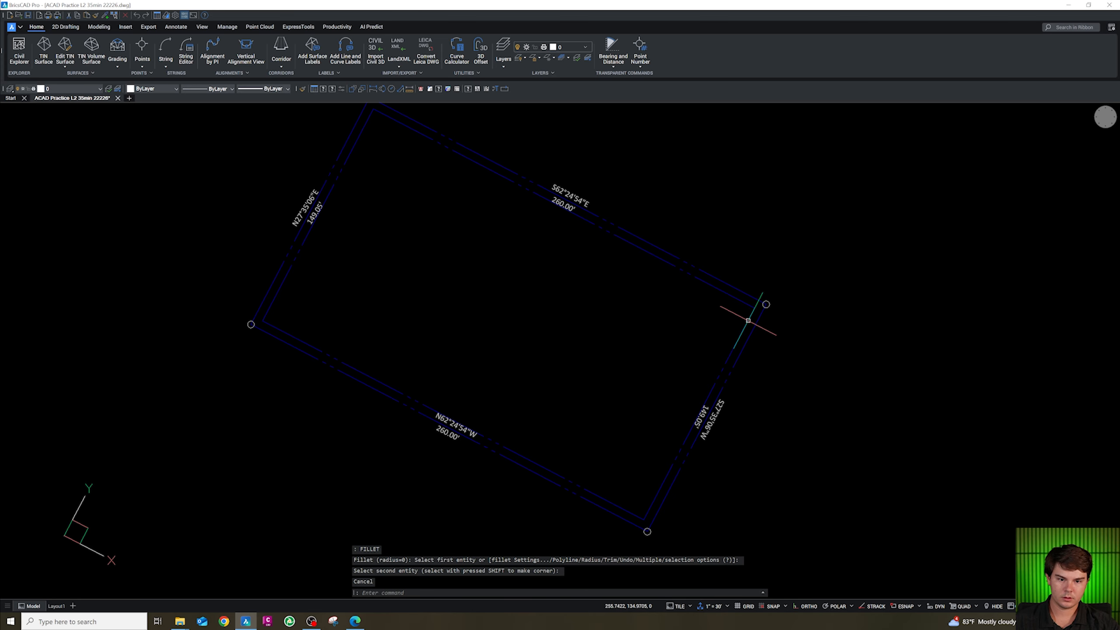
# Move the four offset setback lines onto layer CS-SITE-LSCP-STRP.
pyautogui.click(750, 313)
pyautogui.click(300, 326)
pyautogui.click(267, 304)
pyautogui.click(75, 89)
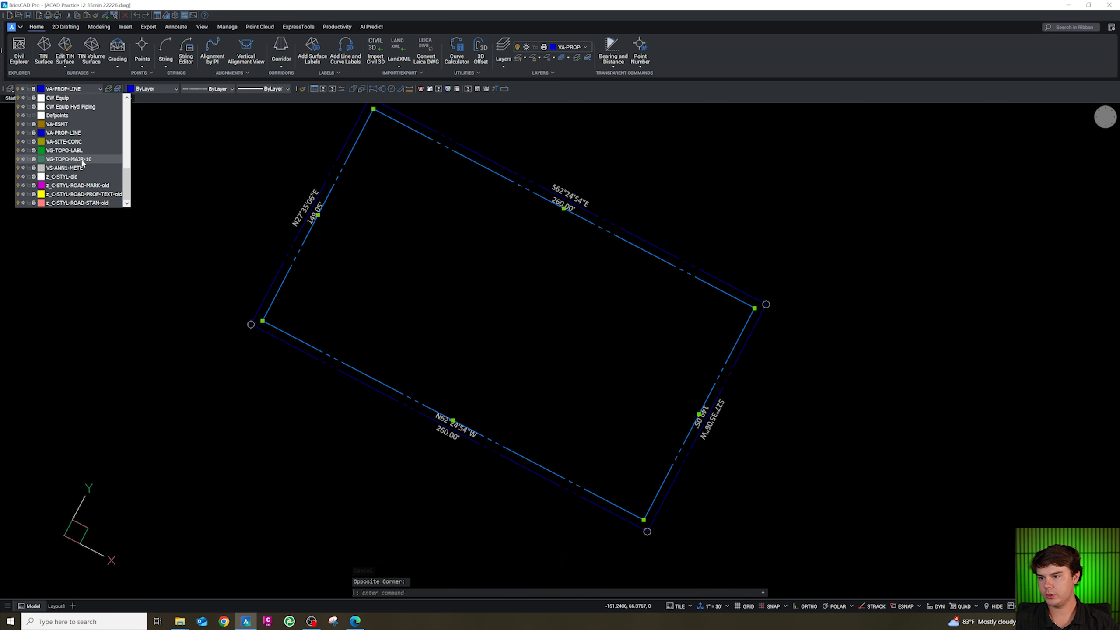
pyautogui.scroll(10, 82, 161)
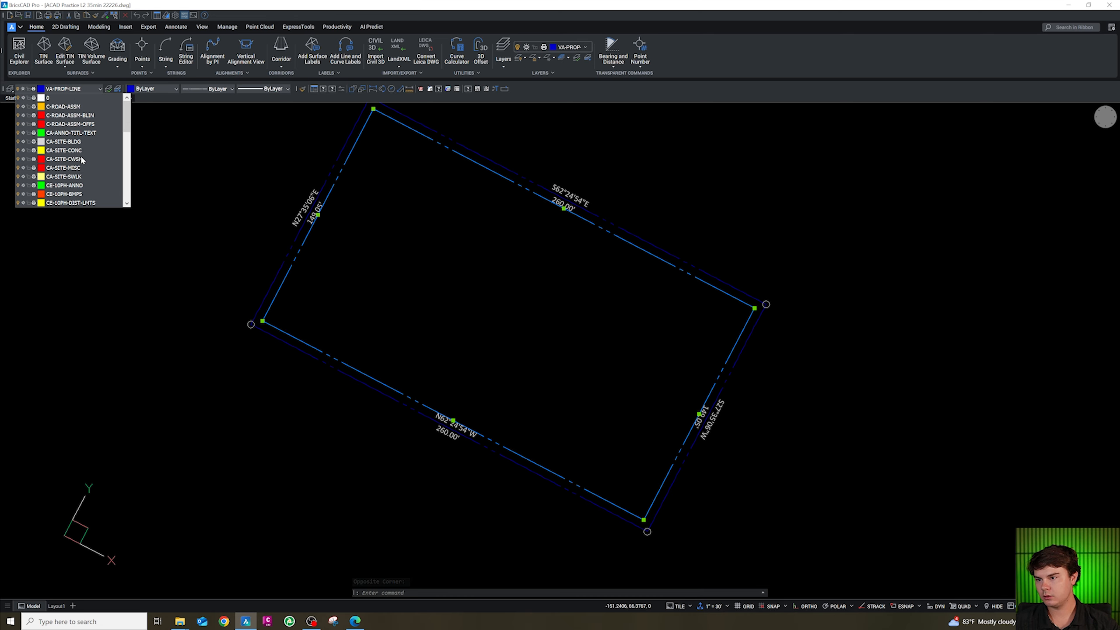
pyautogui.scroll(-6, 82, 161)
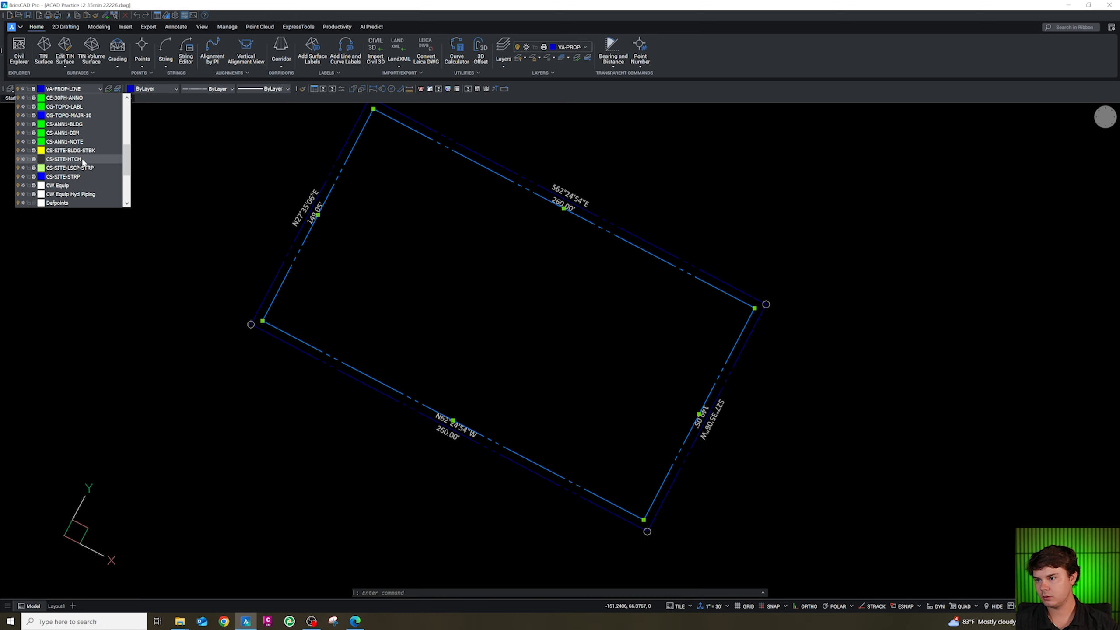
pyautogui.click(85, 168)
pyautogui.press('Escape')
# Inspect the drawing and check which layer the top setback line is on.
pyautogui.scroll(5, 442, 366)
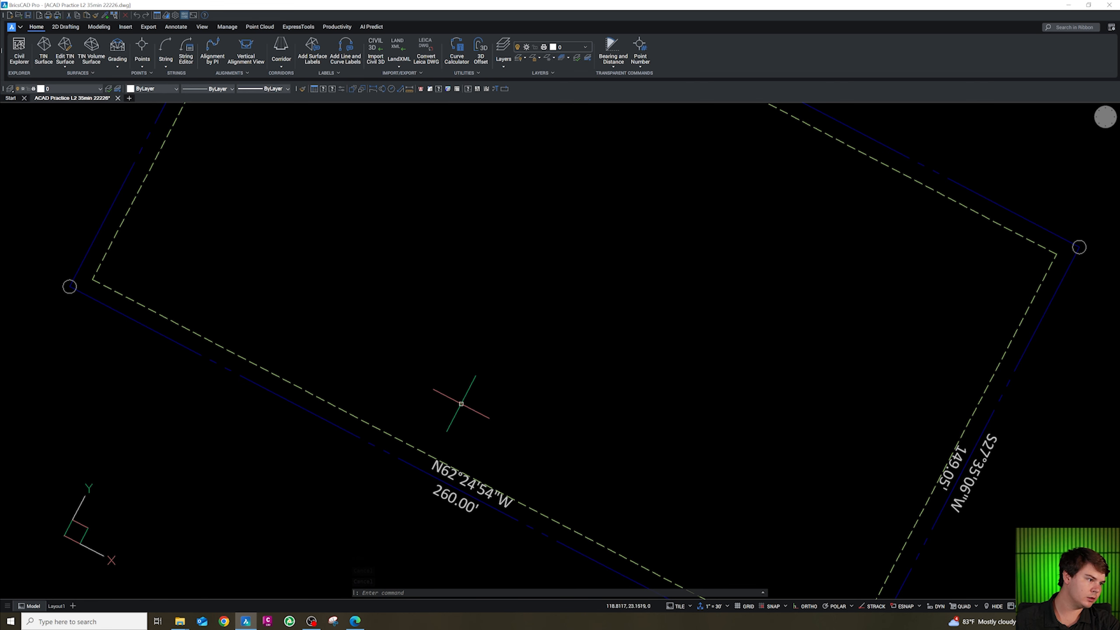
pyautogui.scroll(-2, 469, 402)
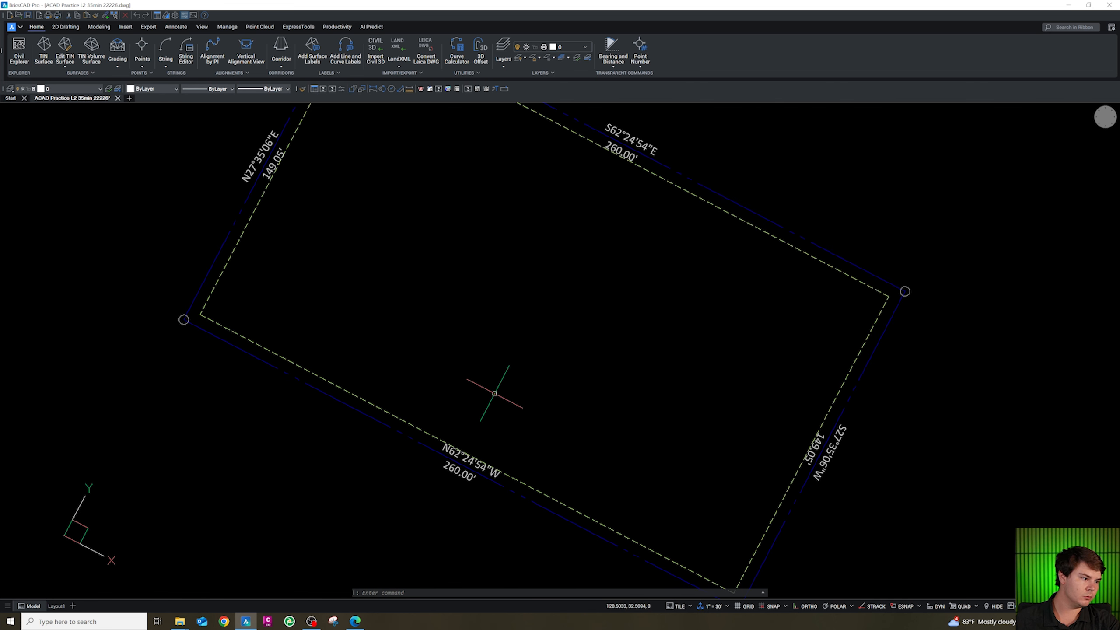
pyautogui.scroll(-2, 576, 325)
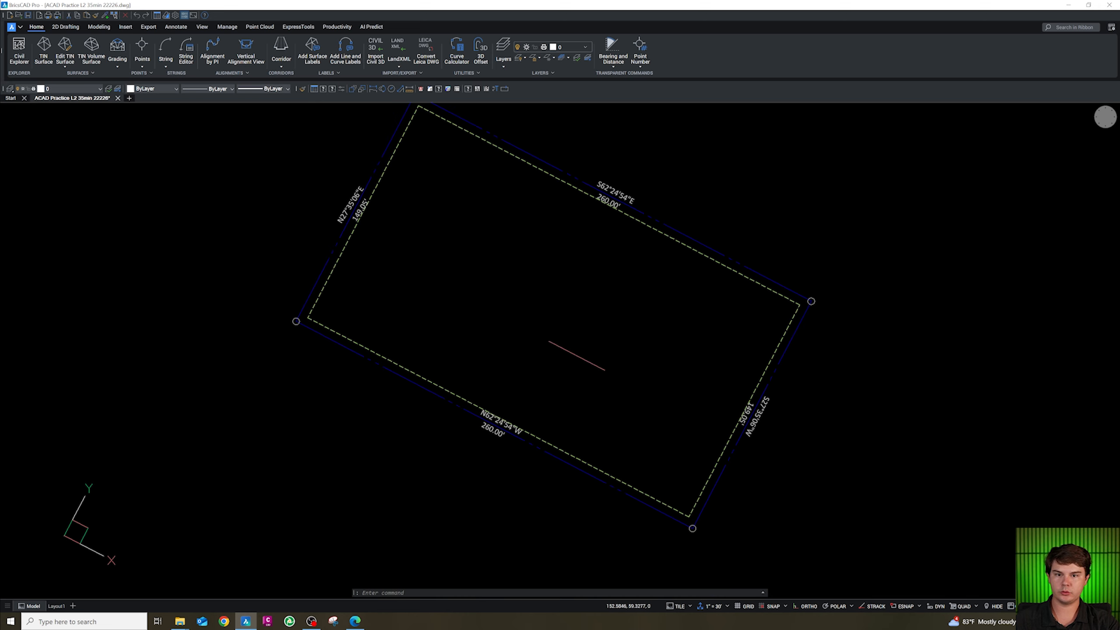
pyautogui.scroll(-1, 607, 405)
pyautogui.scroll(3, 605, 357)
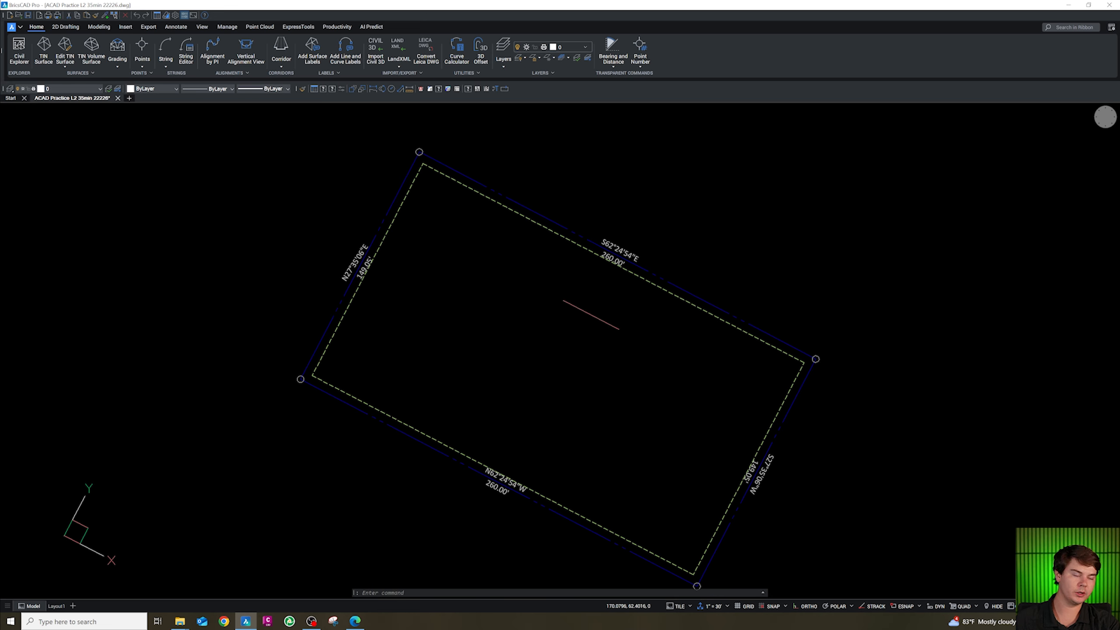
pyautogui.press('Escape')
pyautogui.click(556, 224)
pyautogui.press('Escape')
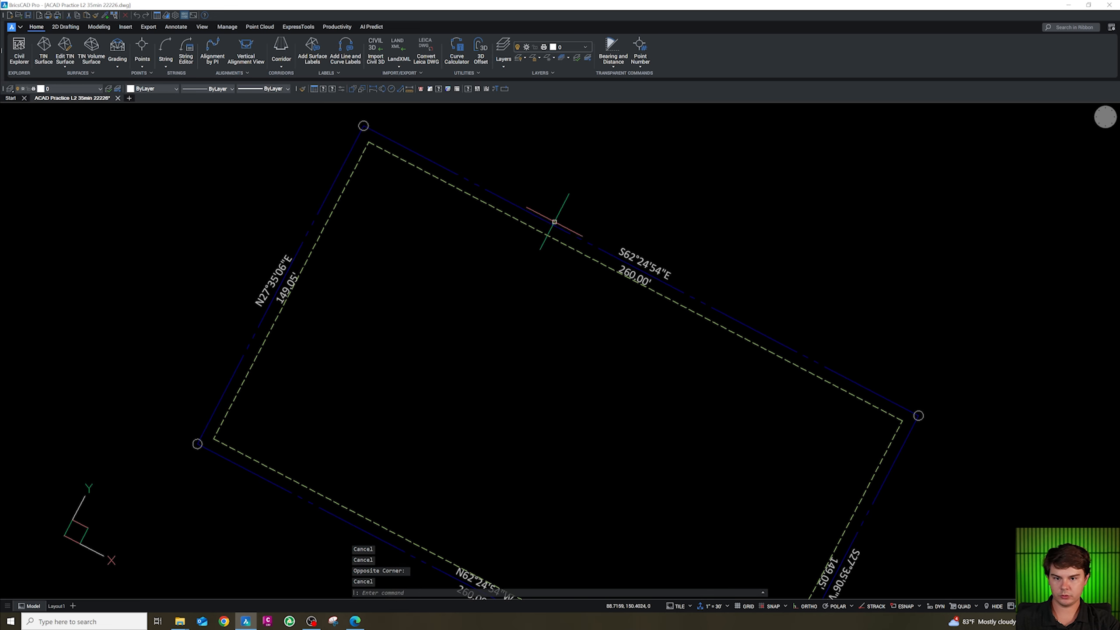
pyautogui.click(544, 234)
pyautogui.click(95, 89)
pyautogui.scroll(-3, 90, 146)
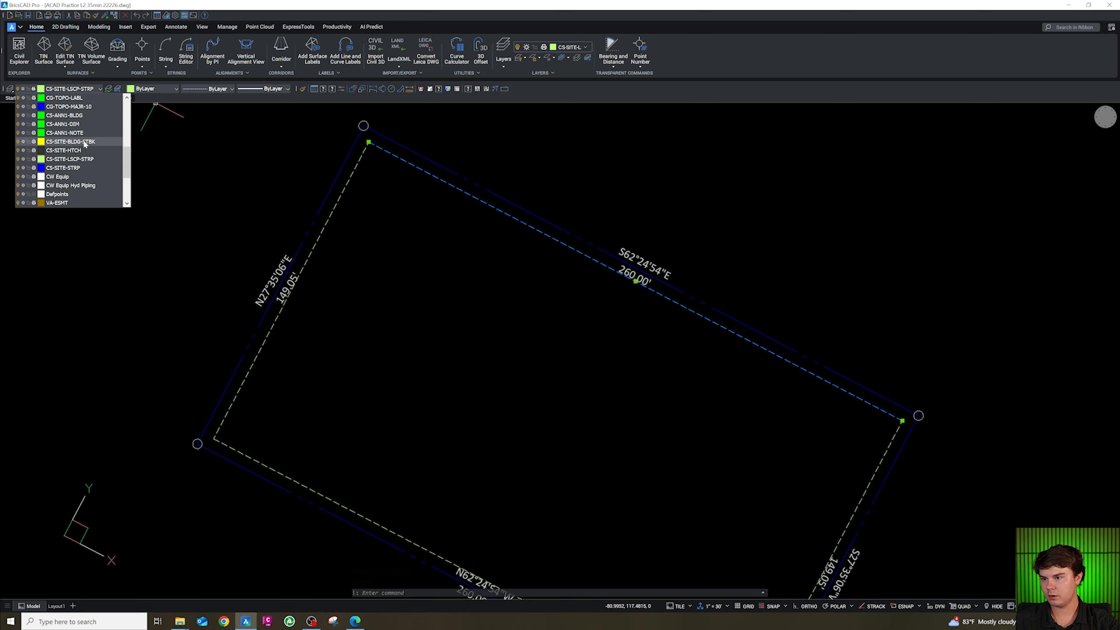
pyautogui.press('Escape')
pyautogui.press('Escape')
# Offset the lot boundary lines 15 units toward the inside of the lot.
pyautogui.write('o')
pyautogui.press('Return')
pyautogui.write('1')
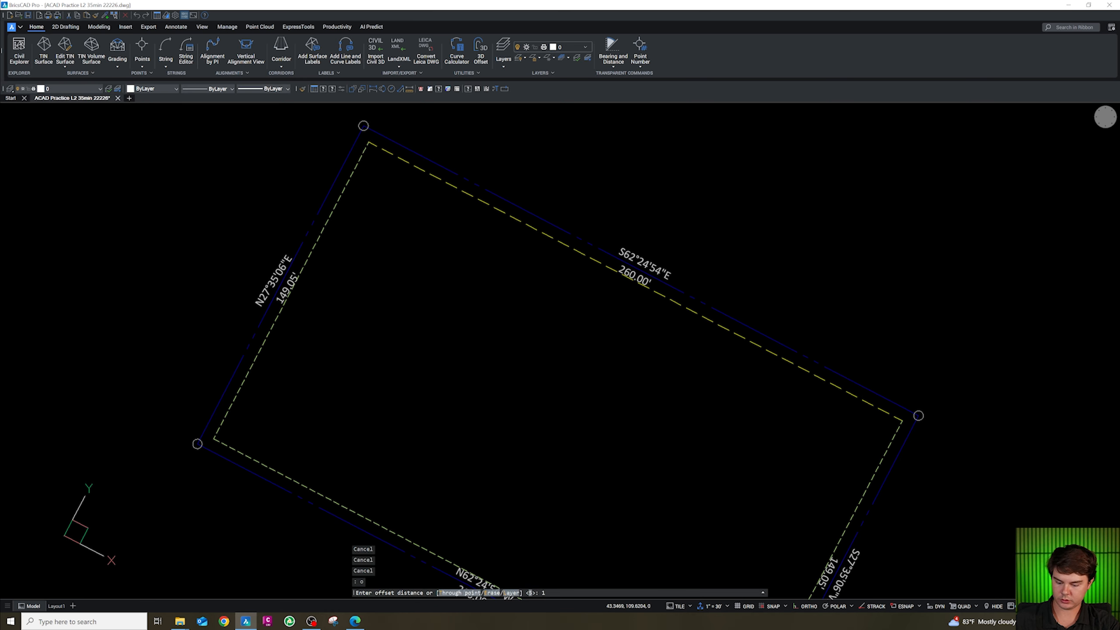
pyautogui.write('5')
pyautogui.press('Return')
pyautogui.click(323, 204)
pyautogui.click(350, 215)
pyautogui.scroll(-1, 352, 365)
pyautogui.moveTo(342, 490); pyautogui.dragTo(351, 328, button='middle')
pyautogui.click(349, 312)
pyautogui.click(382, 265)
pyautogui.click(674, 411)
pyautogui.click(637, 358)
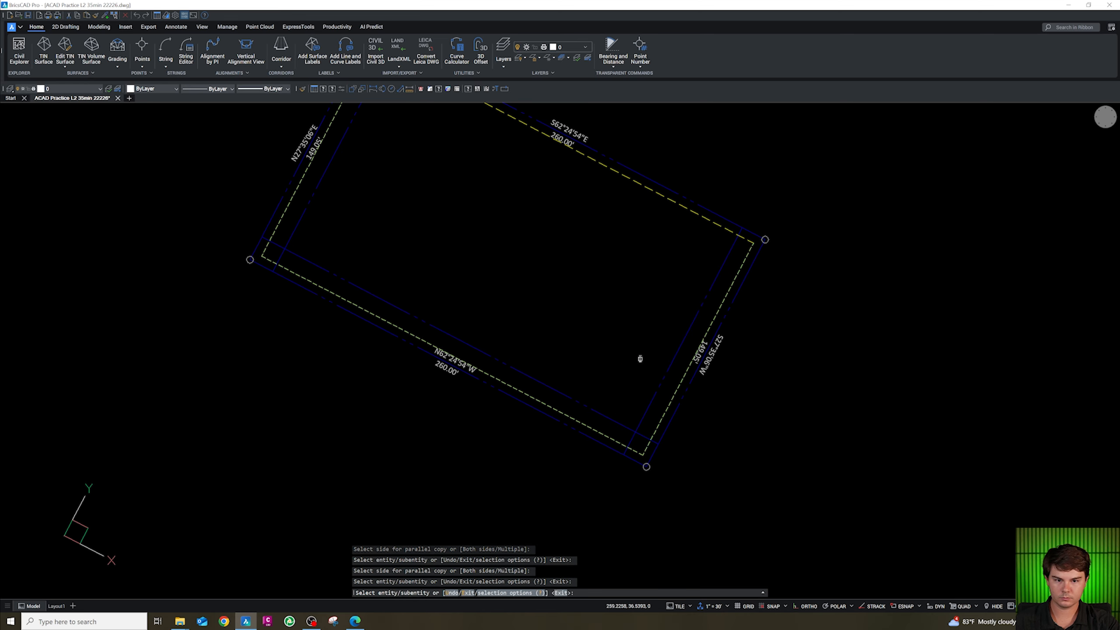
pyautogui.press('Escape')
pyautogui.press('Escape')
# Fillet the corners of the new inner offset lines with radius 0 so they meet cleanly.
pyautogui.write('f')
pyautogui.press('Return')
pyautogui.write('r')
pyautogui.press('Return')
pyautogui.write('0')
pyautogui.press('Return')
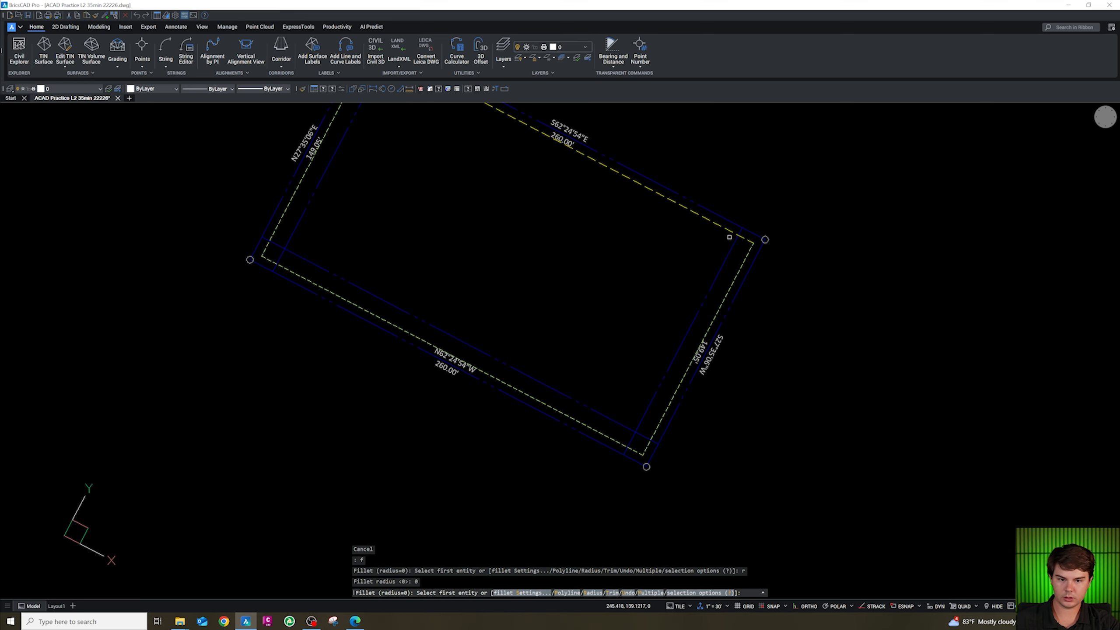
pyautogui.click(721, 225)
pyautogui.click(729, 243)
pyautogui.press('Return')
pyautogui.click(658, 381)
pyautogui.click(621, 420)
pyautogui.press('Return')
pyautogui.click(305, 260)
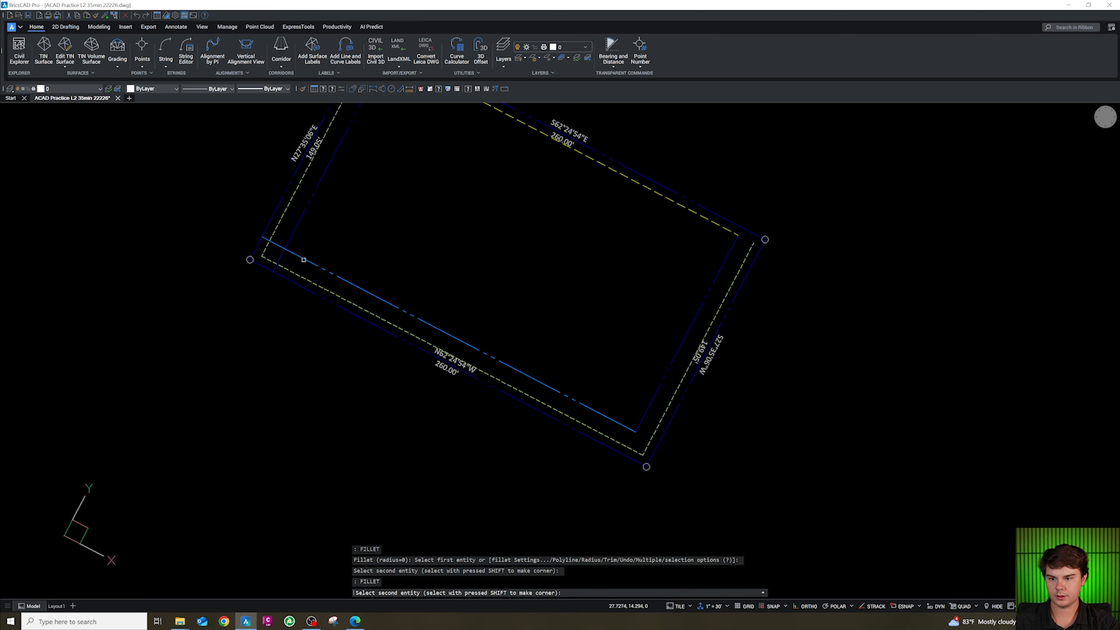
pyautogui.scroll(-5, 297, 227)
pyautogui.scroll(5, 320, 280)
pyautogui.press('Escape')
# Move the inner offset lines onto layer CS-SITE-BLDG-STBK by matching a source object.
pyautogui.click(283, 310)
pyautogui.click(245, 295)
pyautogui.click(272, 328)
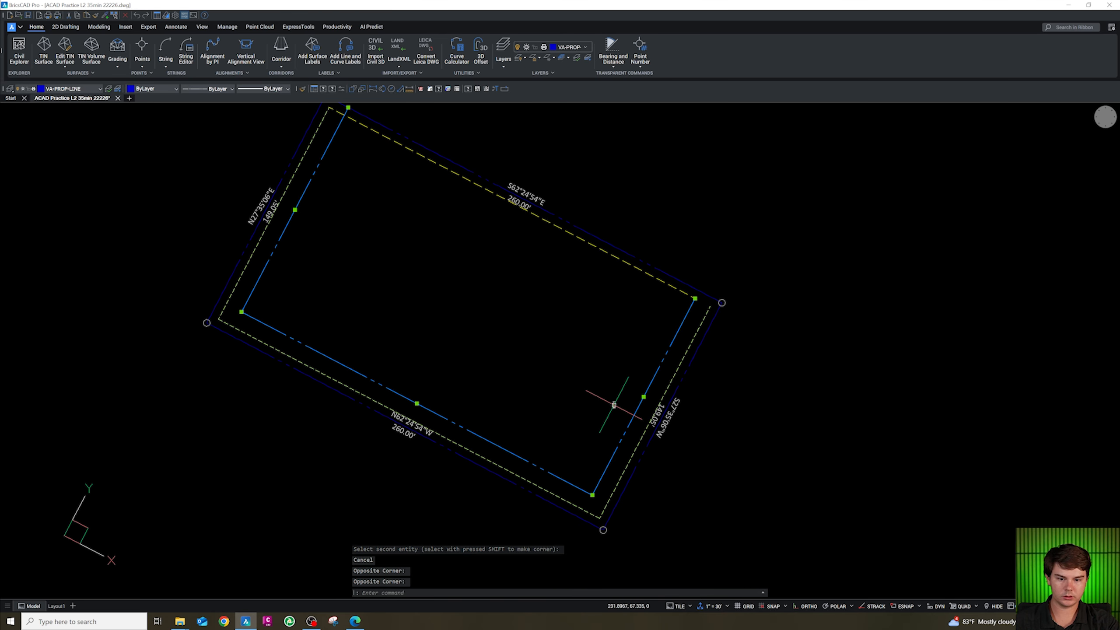
pyautogui.write('cg')
pyautogui.press('Return')
pyautogui.click(644, 271)
pyautogui.scroll(-5, 644, 271)
pyautogui.scroll(5, 575, 275)
pyautogui.press('Escape')
pyautogui.press('Escape')
# Set the UCS to the view and copy the 30 scale sample labels 00' BSL and XX' LS STRIP.
pyautogui.scroll(-8, 560, 247)
pyautogui.write('uv')
pyautogui.press('Return')
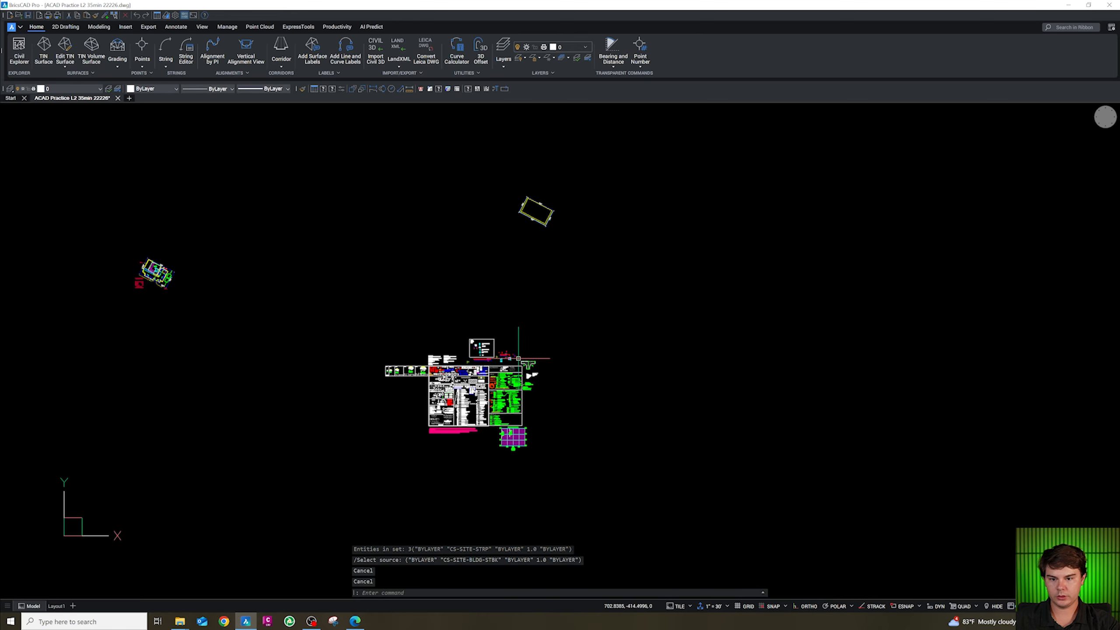
pyautogui.scroll(6, 447, 380)
pyautogui.scroll(-3, 675, 343)
pyautogui.scroll(8, 459, 316)
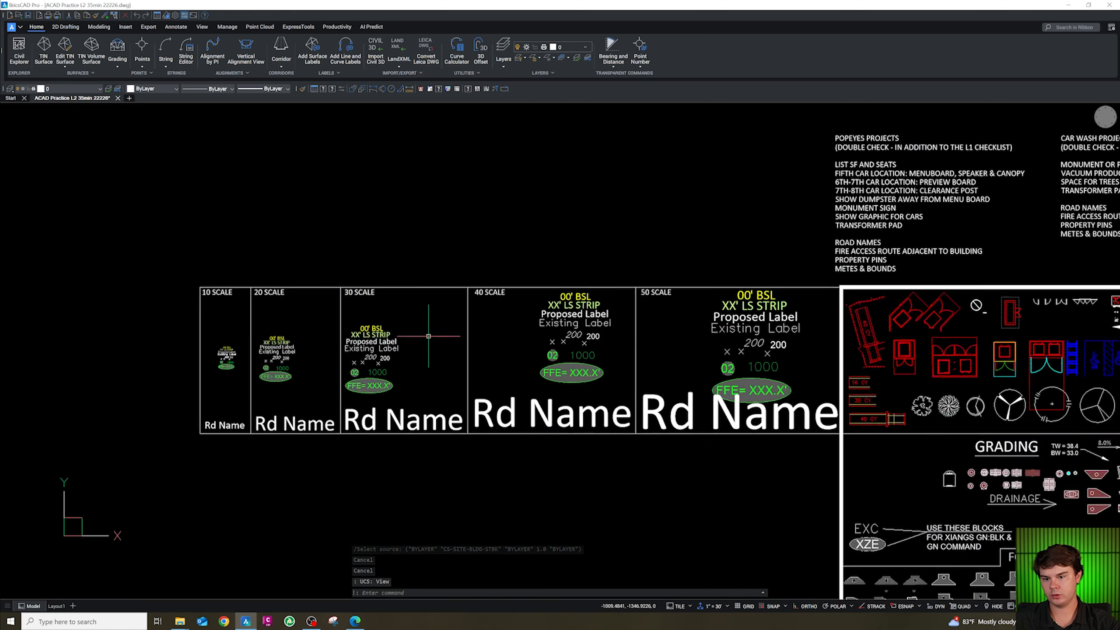
pyautogui.click(416, 330)
pyautogui.click(339, 298)
pyautogui.click(415, 334)
pyautogui.click(365, 325)
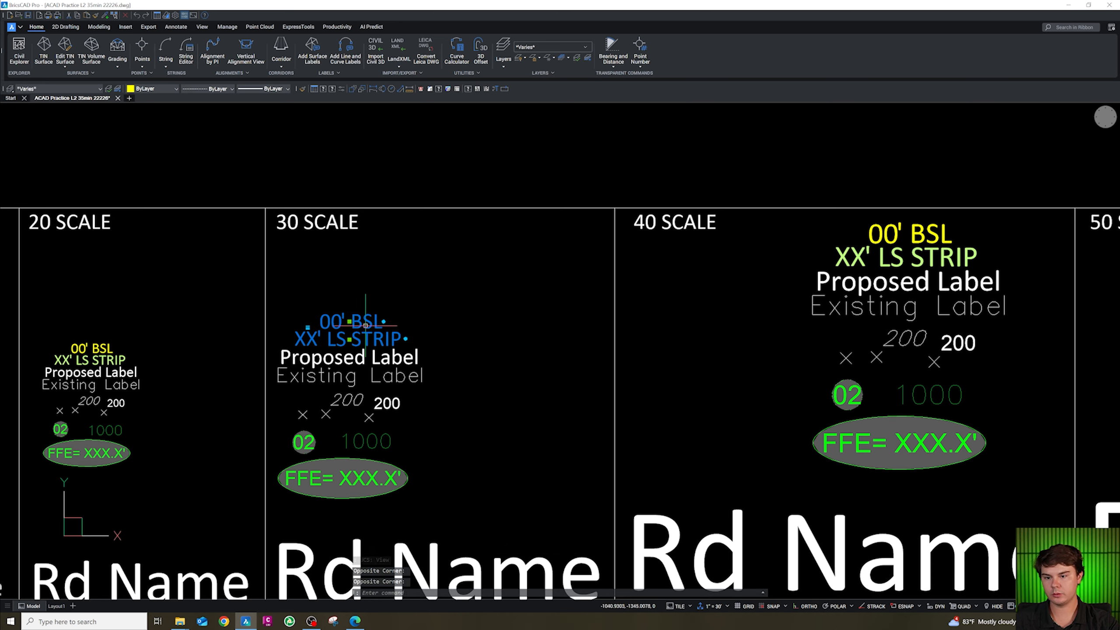
pyautogui.hotkey('ctrl', 'c')
# Paste the copied BSL and LS STRIP labels beside the lot's southern boundary.
pyautogui.scroll(-10, 577, 260)
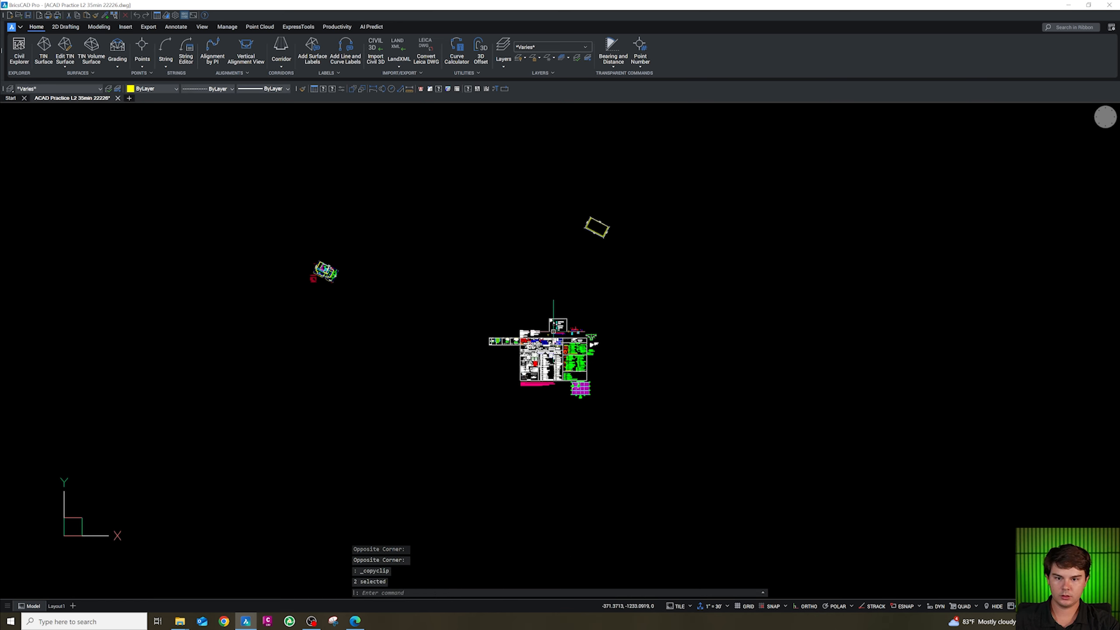
pyautogui.scroll(8, 579, 273)
pyautogui.press('Escape')
pyautogui.press('shift')
pyautogui.press('shift')
pyautogui.hotkey('ctrl', 'v')
pyautogui.scroll(-2, 526, 319)
pyautogui.click(454, 376)
pyautogui.press('Escape')
# Copy the XX' LS STRIP label onto the landscape strip along the southern boundary.
pyautogui.scroll(3, 463, 385)
pyautogui.scroll(2, 470, 380)
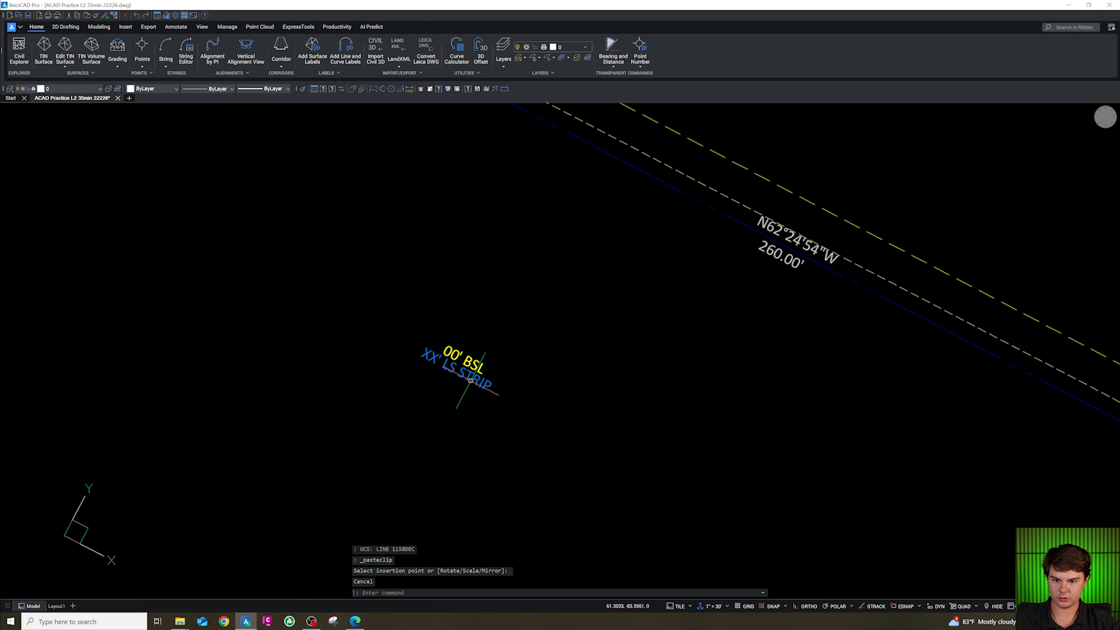
pyautogui.write('c')
pyautogui.press('space')
pyautogui.click(472, 378)
pyautogui.scroll(-5, 468, 375)
pyautogui.scroll(7, 670, 368)
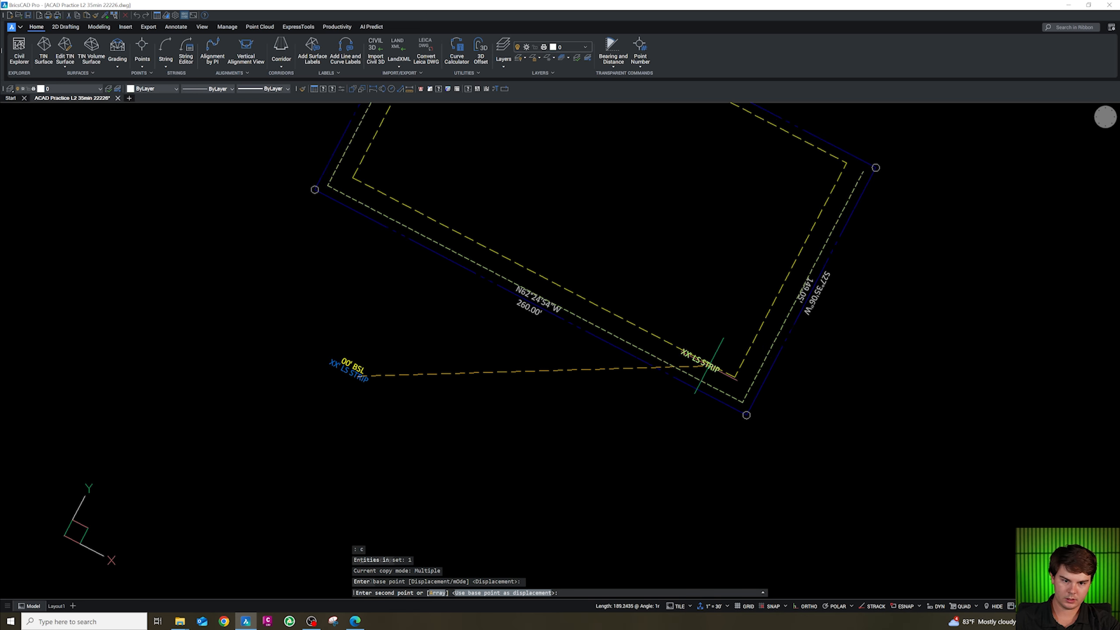
pyautogui.click(641, 366)
pyautogui.press('Escape')
pyautogui.click(629, 367)
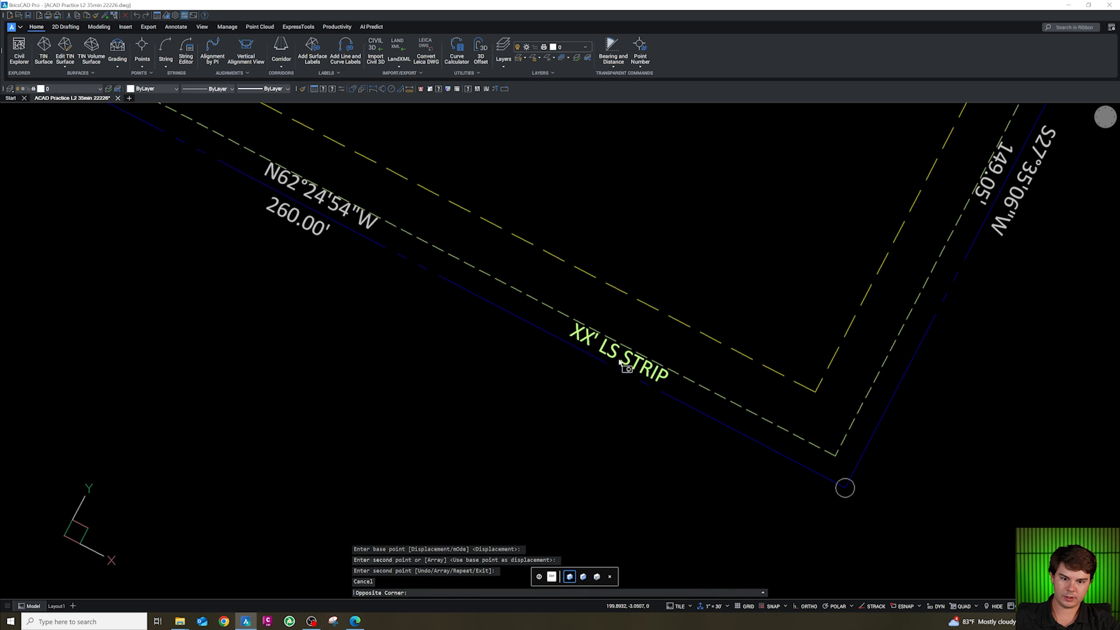
pyautogui.press('Escape')
# Set the copied label's LS_STRIP attribute value to 5.
pyautogui.click(612, 353)
pyautogui.doubleClick(612, 354)
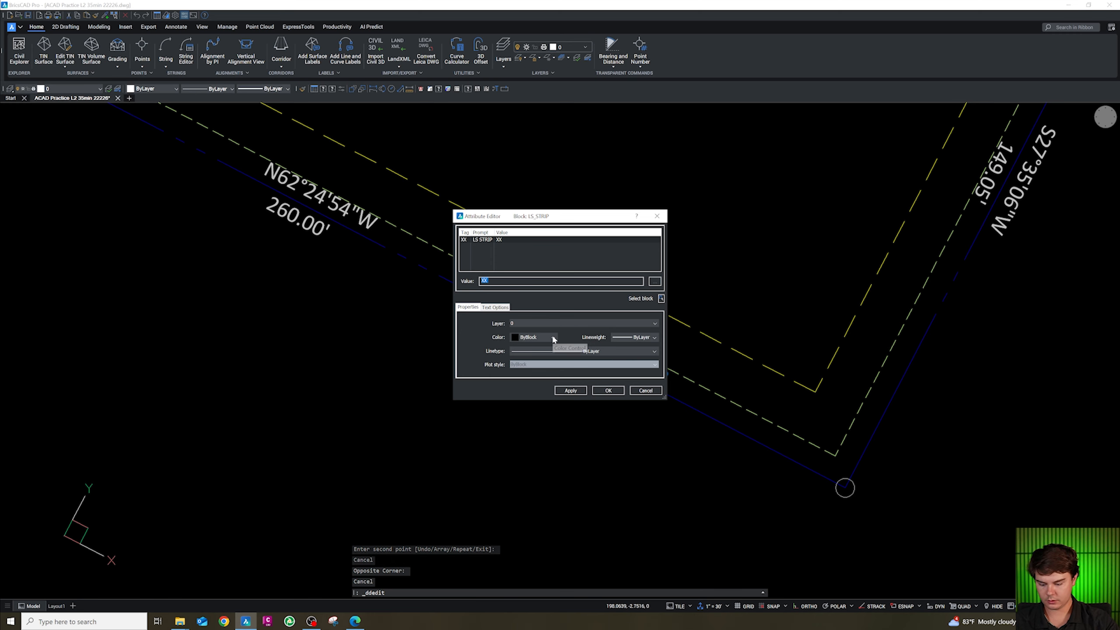
pyautogui.click(606, 390)
# Copy the 5' LS STRIP label into the lot near the west landscape strip.
pyautogui.scroll(-3, 587, 385)
pyautogui.press('Escape')
pyautogui.write('c')
pyautogui.press('Return')
pyautogui.click(591, 380)
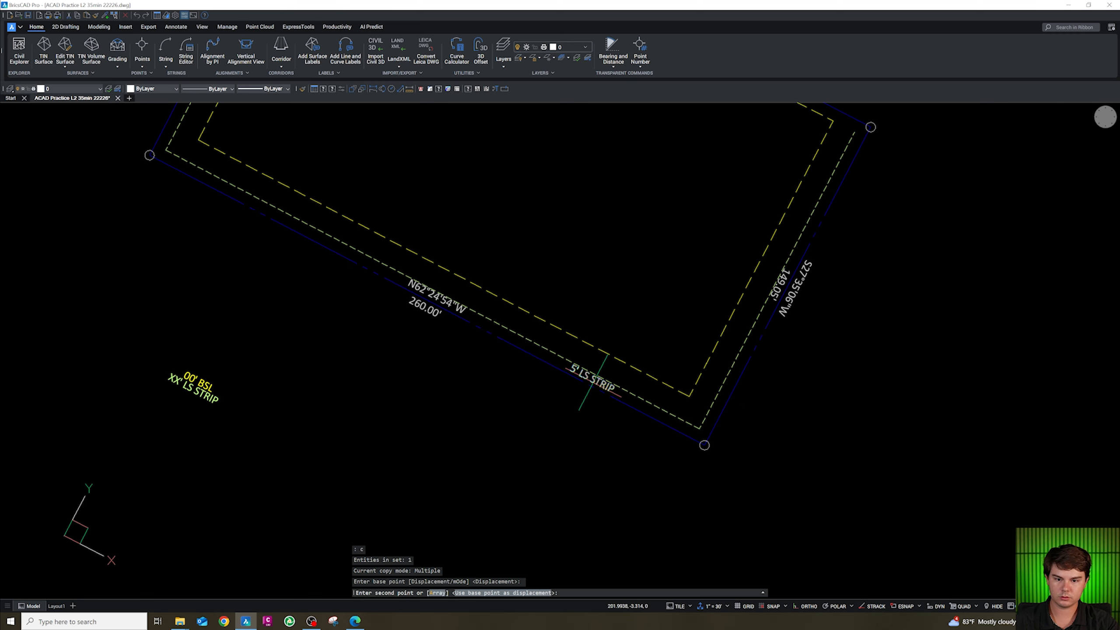
pyautogui.scroll(-3, 556, 419)
pyautogui.scroll(3, 443, 265)
pyautogui.click(493, 289)
pyautogui.press('Escape')
# Rotate the copied 5' LS STRIP label to run along the west landscape strip.
pyautogui.click(498, 291)
pyautogui.click(495, 287)
pyautogui.write('ro')
pyautogui.press('Return')
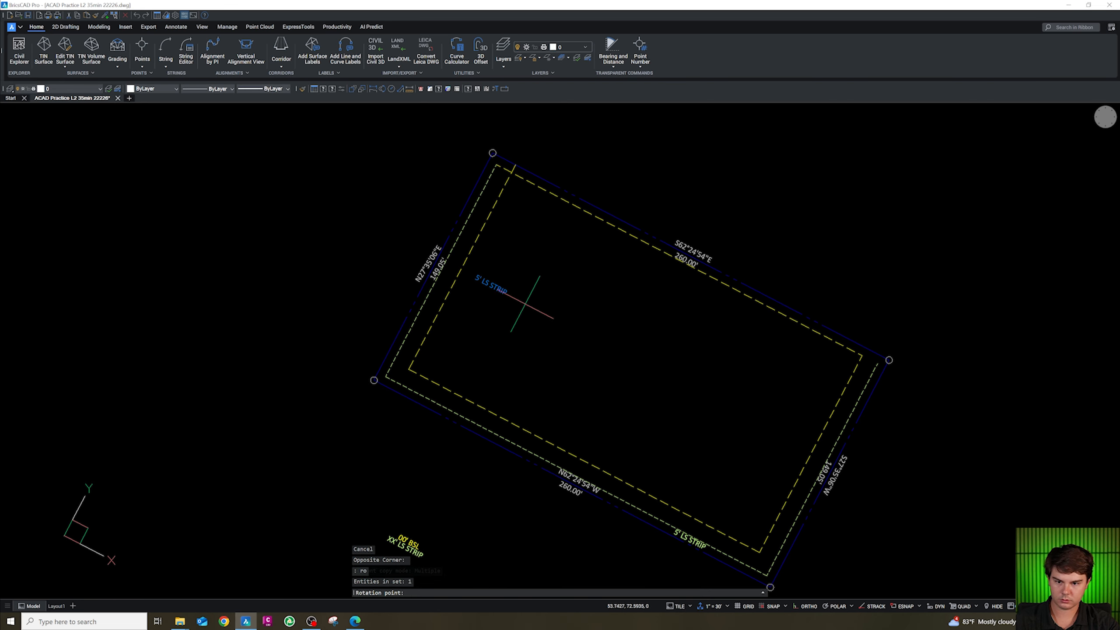
pyautogui.click(524, 304)
pyautogui.click(519, 222)
pyautogui.press('Escape')
pyautogui.scroll(3, 496, 321)
pyautogui.click(524, 358)
pyautogui.click(516, 346)
pyautogui.write('m')
pyautogui.press('Return')
pyautogui.click(557, 380)
pyautogui.scroll(-2, 558, 380)
pyautogui.scroll(2, 503, 180)
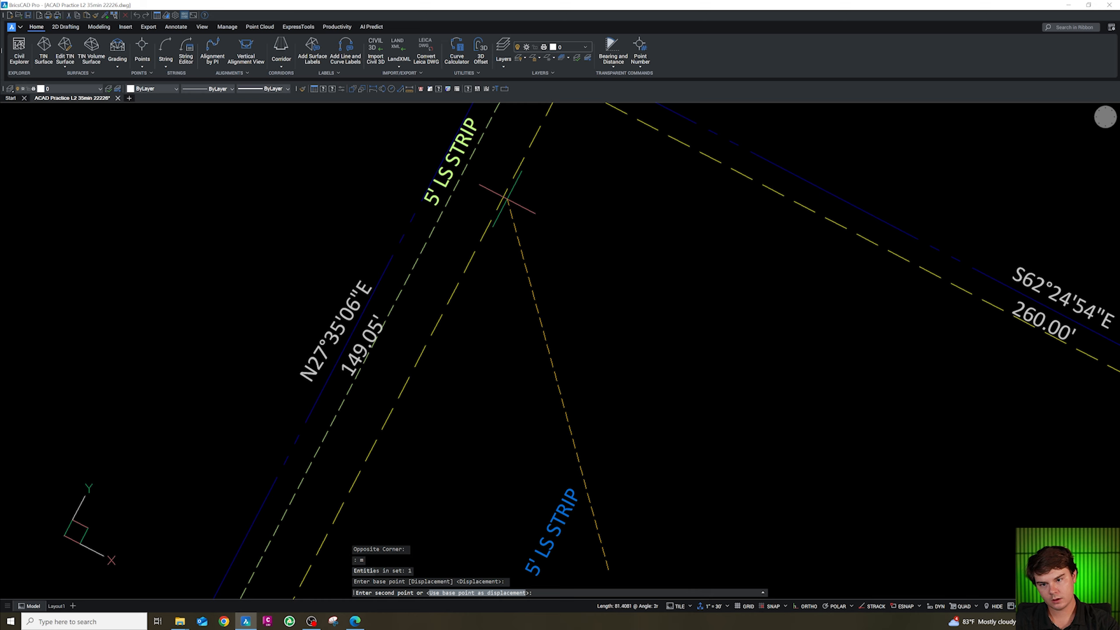
pyautogui.press('Escape')
pyautogui.press('Escape')
# Replace the west boundary's bearing and distance label with a pasted copy rotated to read along the line.
pyautogui.scroll(-3, 486, 230)
pyautogui.scroll(4, 454, 323)
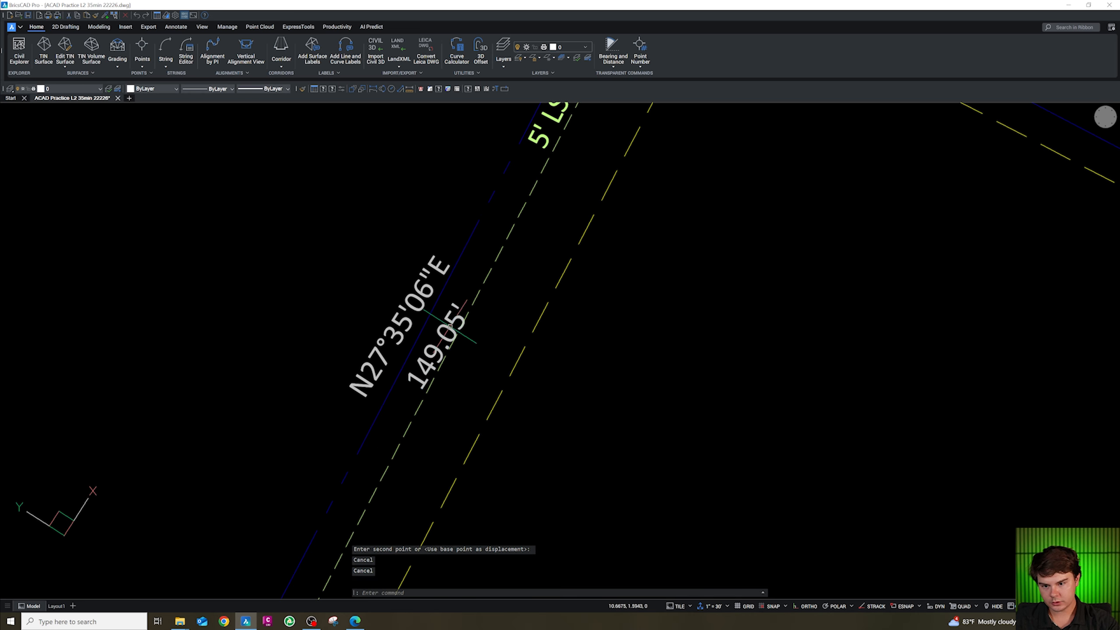
pyautogui.click(441, 347)
pyautogui.click(409, 308)
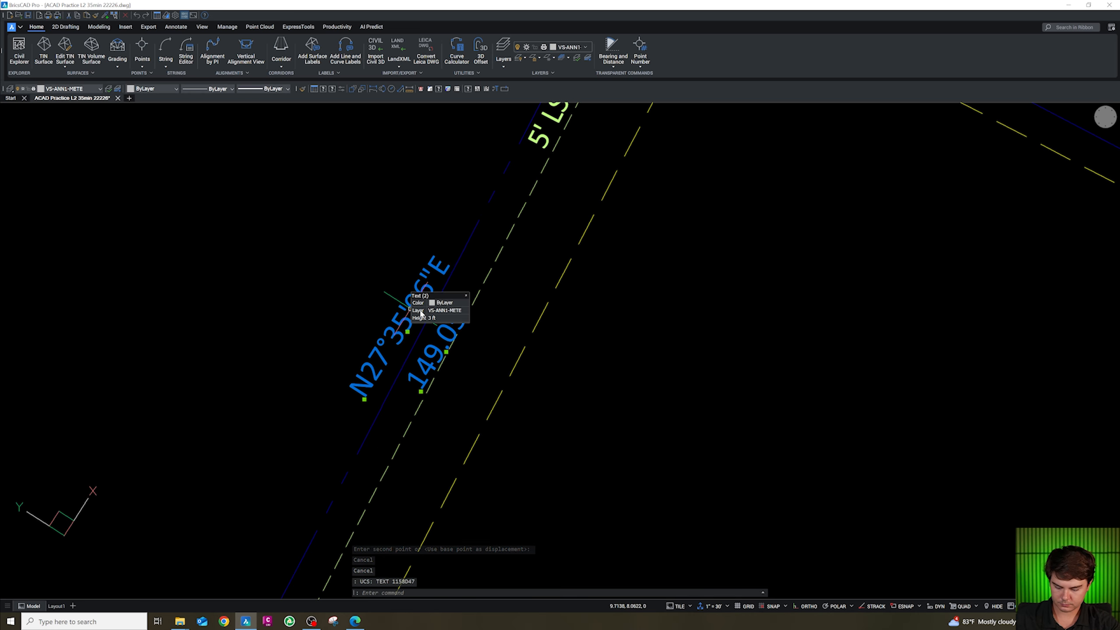
pyautogui.press('Delete')
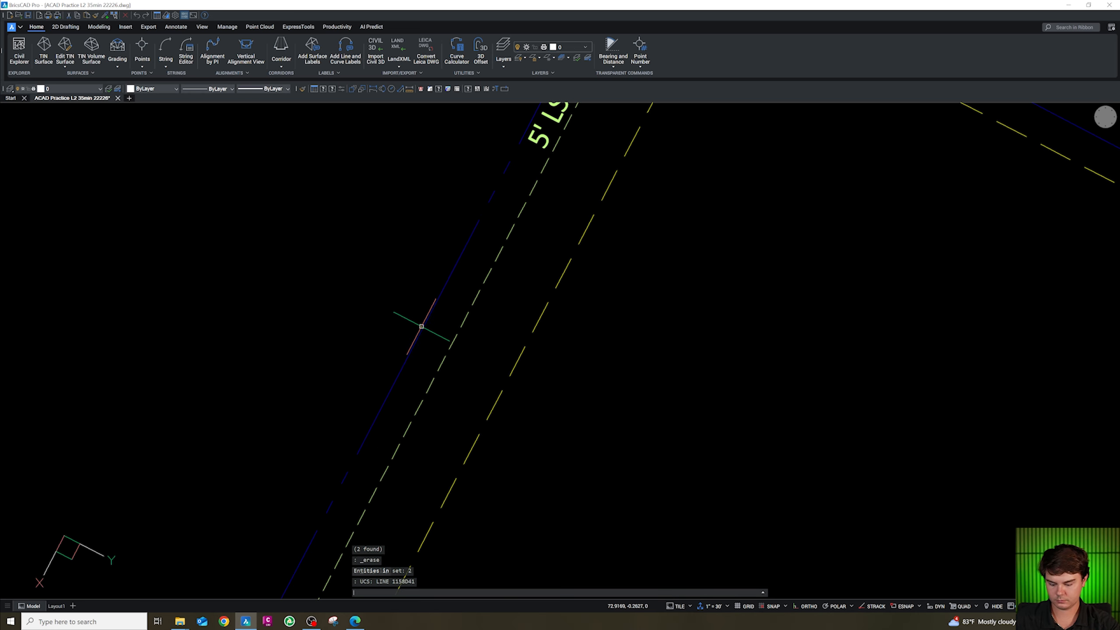
pyautogui.press('F9')
pyautogui.hotkey('ctrl', 'v')
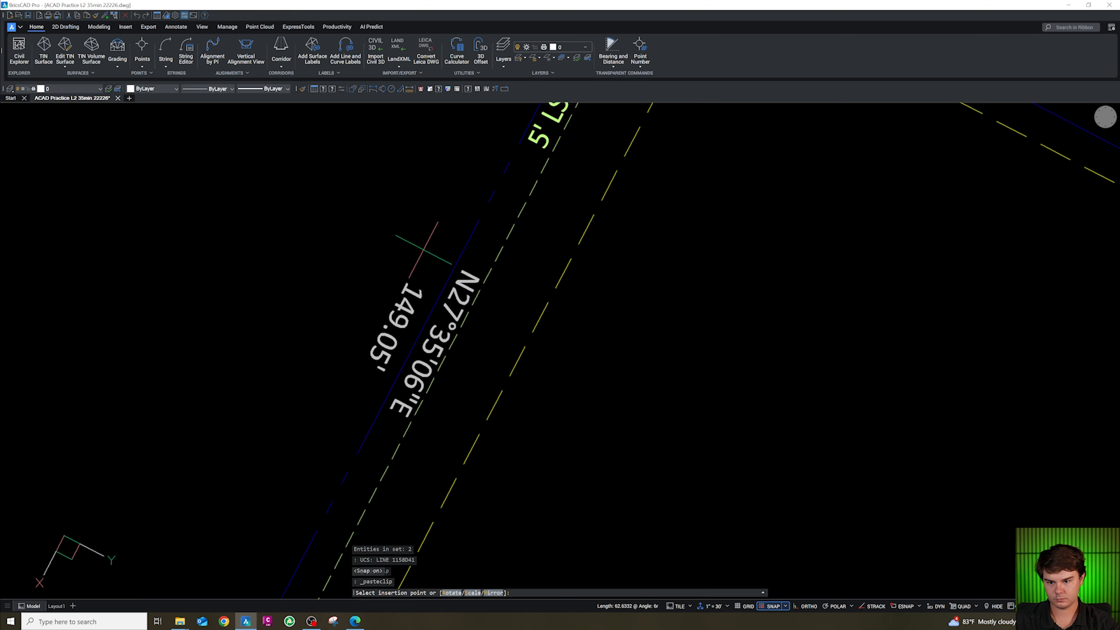
pyautogui.press('Escape')
pyautogui.write('ro')
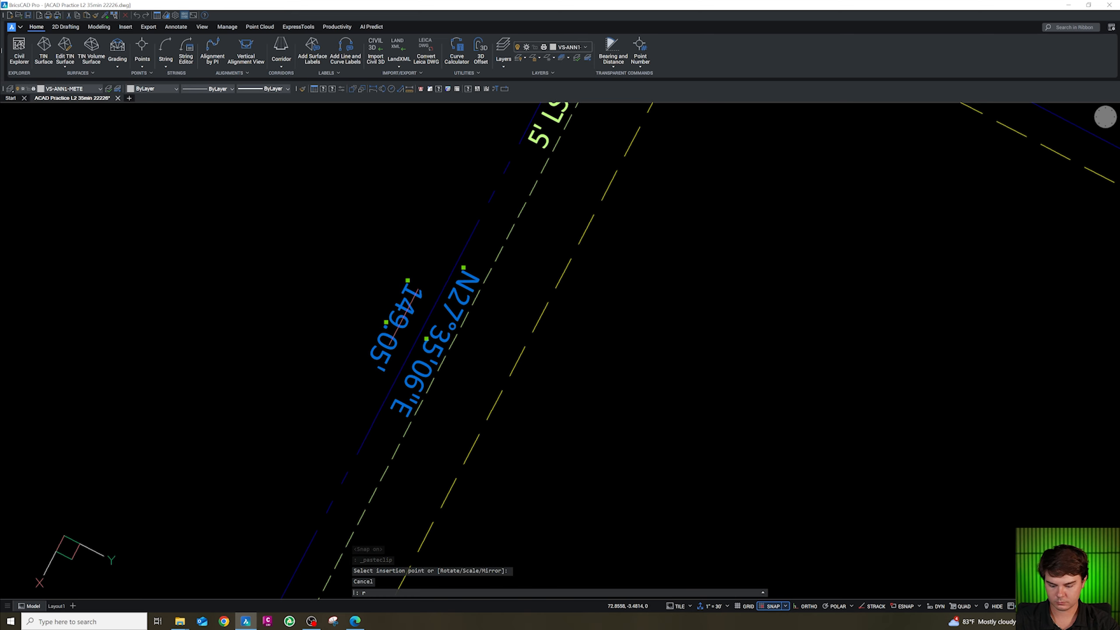
pyautogui.press('space')
pyautogui.keyDown('shift'); pyautogui.rightClick(420, 332); pyautogui.keyUp('shift')
pyautogui.press('r')
pyautogui.click(420, 333)
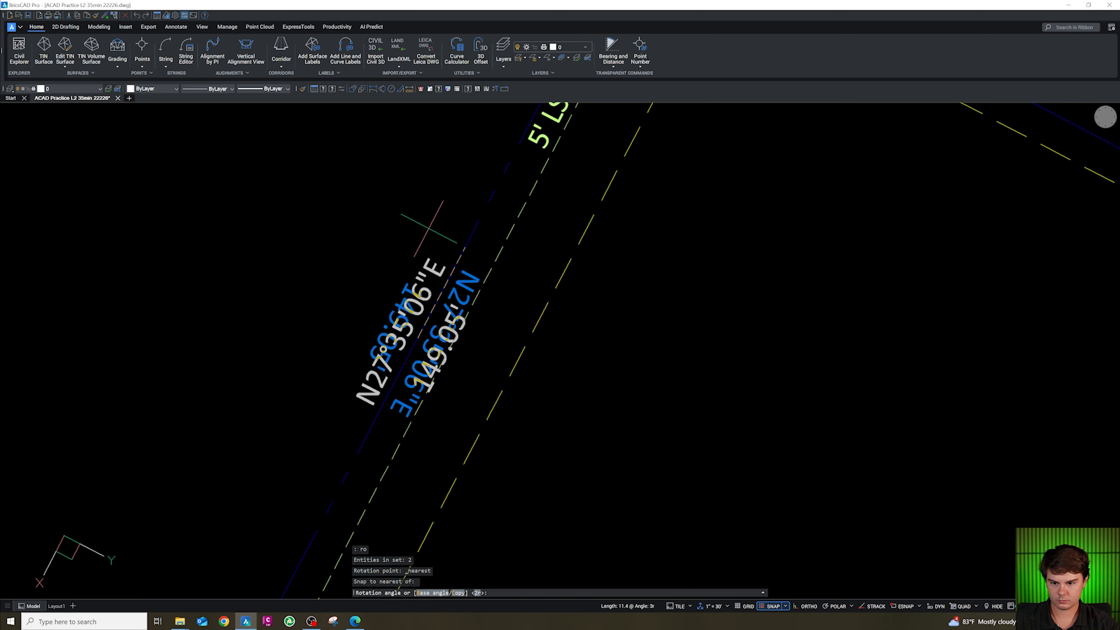
pyautogui.press('Escape')
# Move the 149.05' distance text slightly closer to the west boundary line.
pyautogui.click(442, 354)
pyautogui.write('m')
pyautogui.press('space')
pyautogui.click(443, 355)
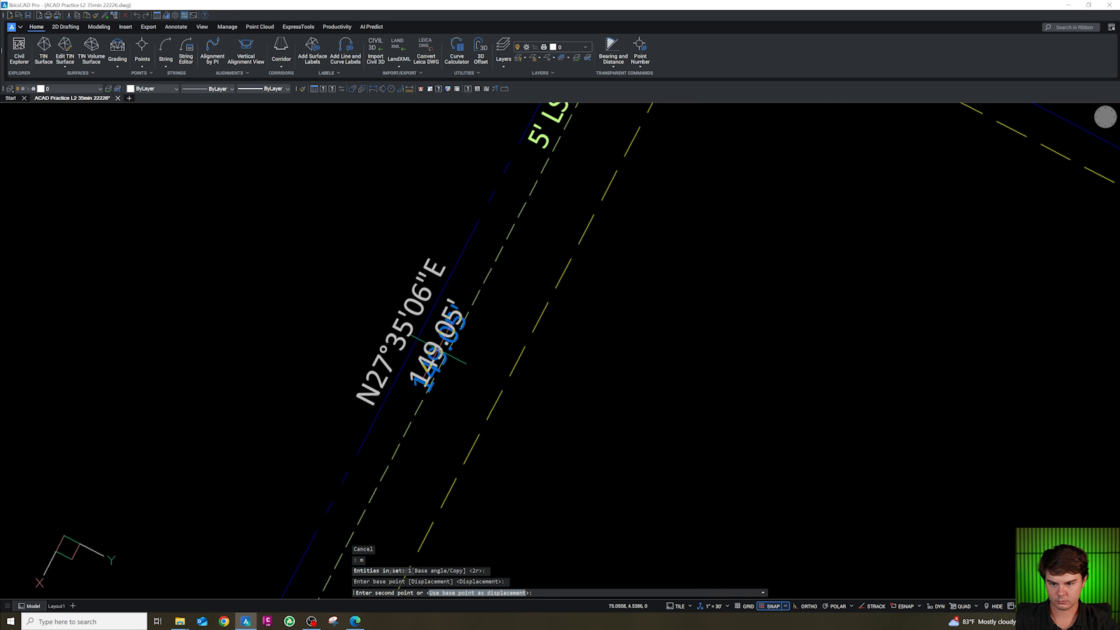
pyautogui.click(436, 349)
pyautogui.press('Escape')
# Copy the 5' LS STRIP label and paste it along the east landscape strip.
pyautogui.scroll(-5, 398, 298)
pyautogui.scroll(4, 419, 326)
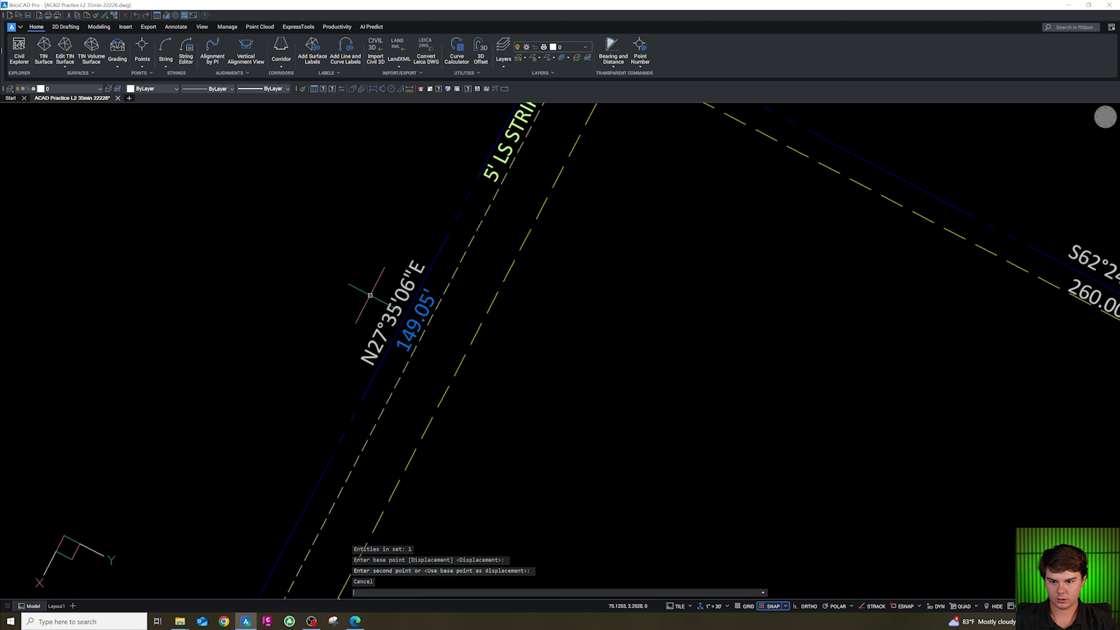
pyautogui.press('Escape')
pyautogui.scroll(-4, 382, 281)
pyautogui.scroll(-4, 422, 306)
pyautogui.press('Escape')
pyautogui.scroll(4, 496, 395)
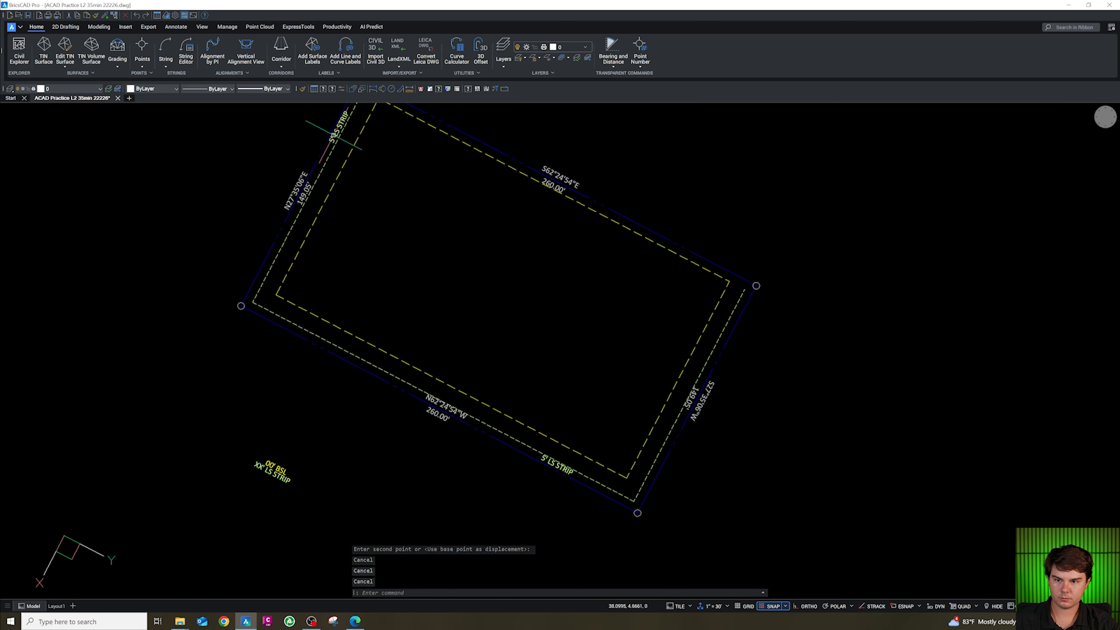
pyautogui.hotkey('ctrl', 'c')
pyautogui.hotkey('ctrl', 'v')
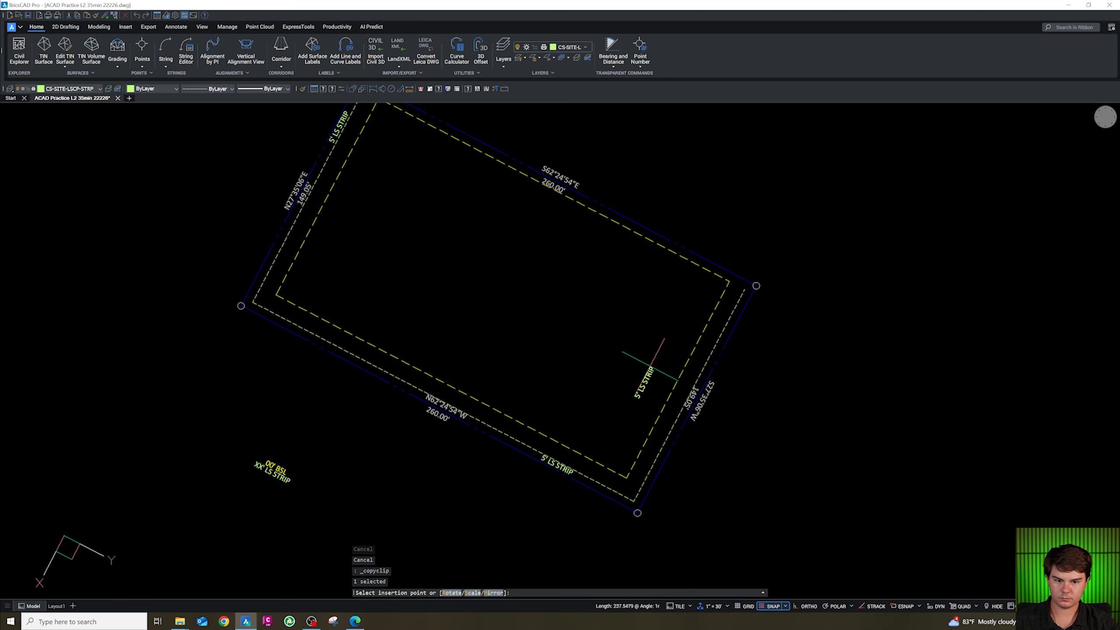
pyautogui.scroll(4, 649, 362)
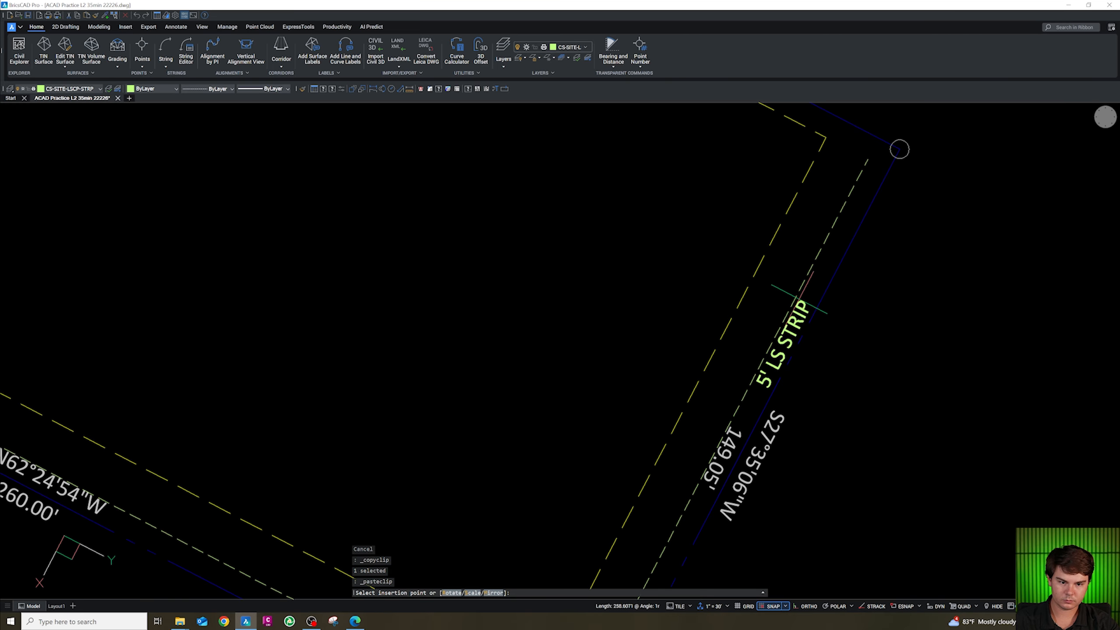
pyautogui.click(783, 343)
pyautogui.scroll(-4, 654, 266)
pyautogui.press('Escape')
pyautogui.scroll(-3, 652, 284)
pyautogui.scroll(2, 598, 329)
pyautogui.scroll(-2, 603, 379)
pyautogui.scroll(3, 554, 348)
pyautogui.scroll(2, 543, 360)
pyautogui.press('Escape')
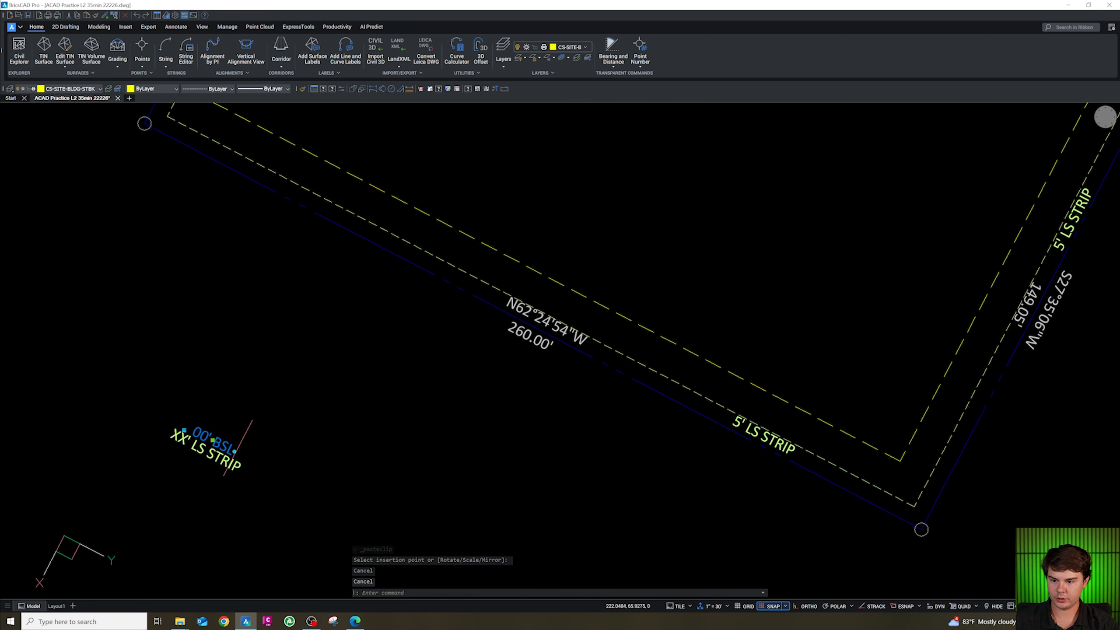
# Copy the 00' BSL label block onto the south setback line.
pyautogui.write('co')
pyautogui.press('space')
pyautogui.click(264, 450)
pyautogui.click(837, 422)
pyautogui.press('Escape')
# Edit the copied label's attributes, entering 15 so it reads 15' BSL.
pyautogui.doubleClick(786, 411)
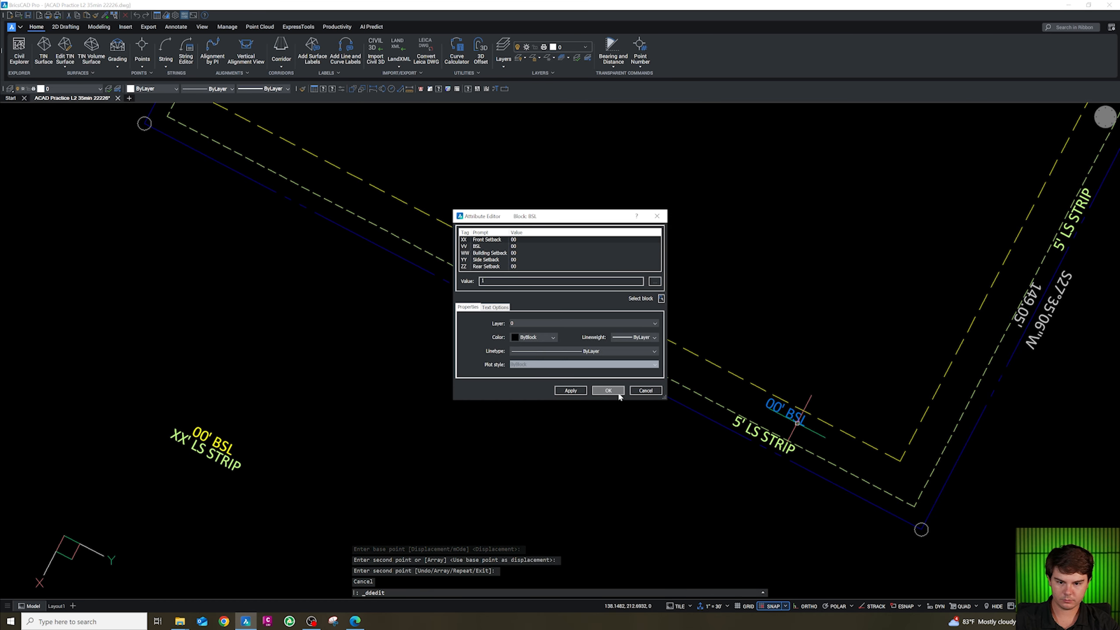
pyautogui.click(595, 393)
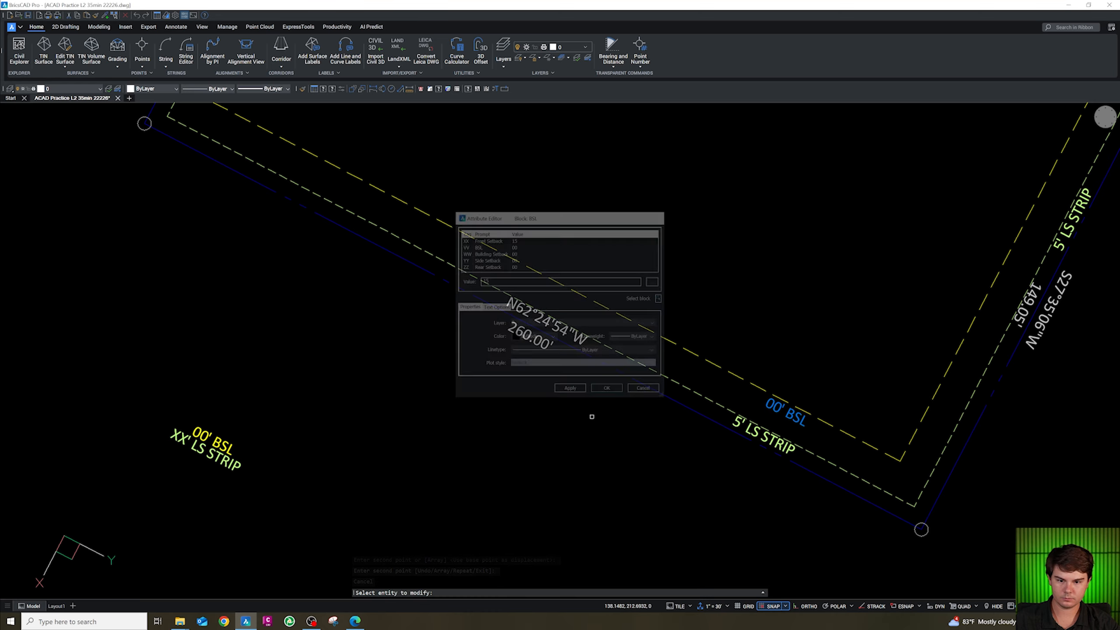
pyautogui.scroll(-3, 566, 454)
pyautogui.scroll(2, 654, 459)
pyautogui.press('Escape')
pyautogui.doubleClick(644, 424)
pyautogui.click(483, 247)
pyautogui.press('Tab')
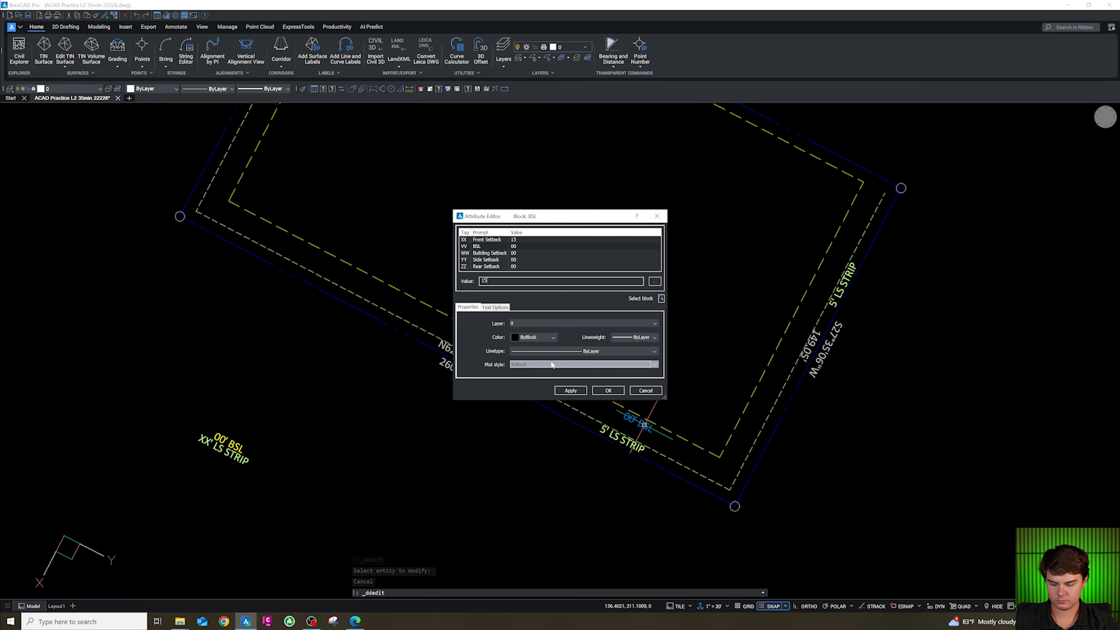
pyautogui.click(603, 392)
pyautogui.press('Escape')
# Copy the 15' BSL label onto the north setback line.
pyautogui.click(645, 425)
pyautogui.write('co')
pyautogui.press('space')
pyautogui.click(645, 425)
pyautogui.scroll(-3, 641, 434)
pyautogui.scroll(4, 583, 207)
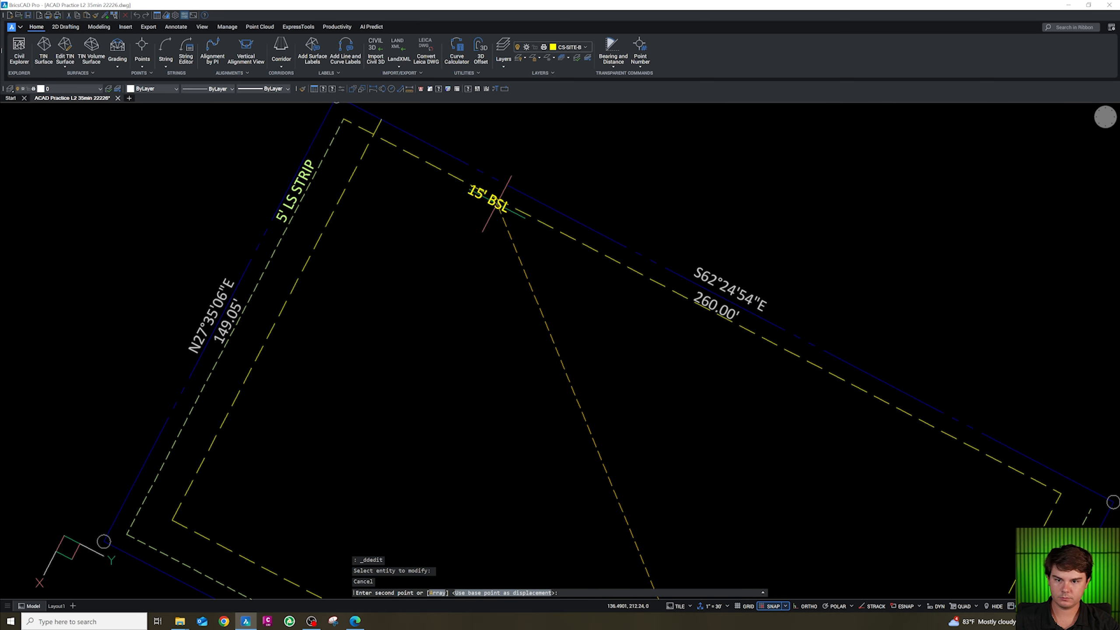
pyautogui.click(487, 187)
pyautogui.press('Escape')
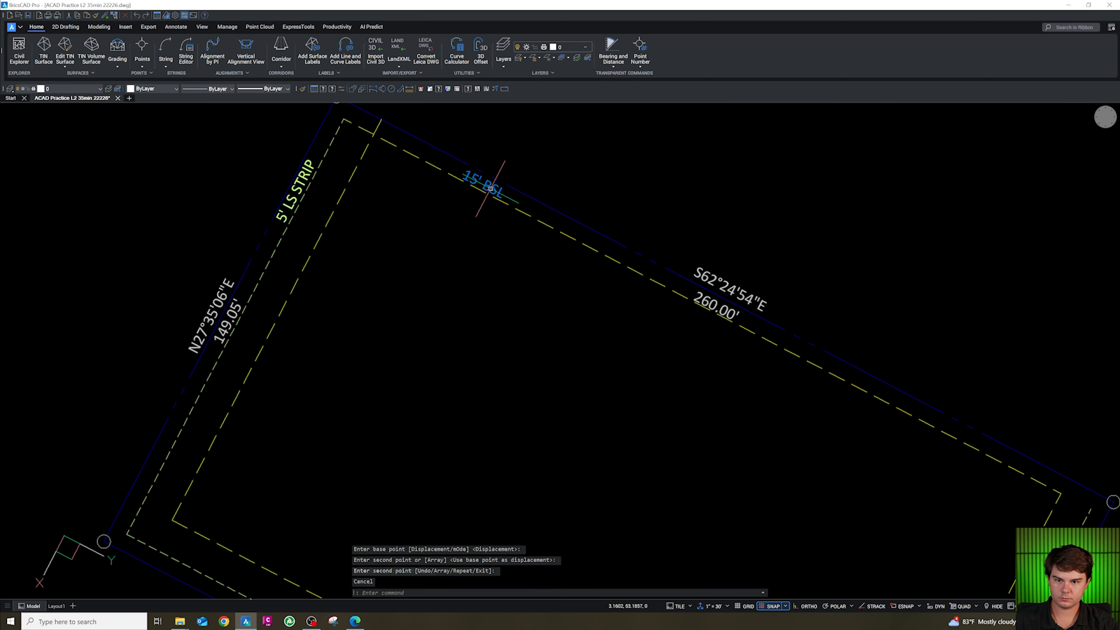
# Set the north label's setback value to 5 so it reads 5' BSL.
pyautogui.doubleClick(488, 186)
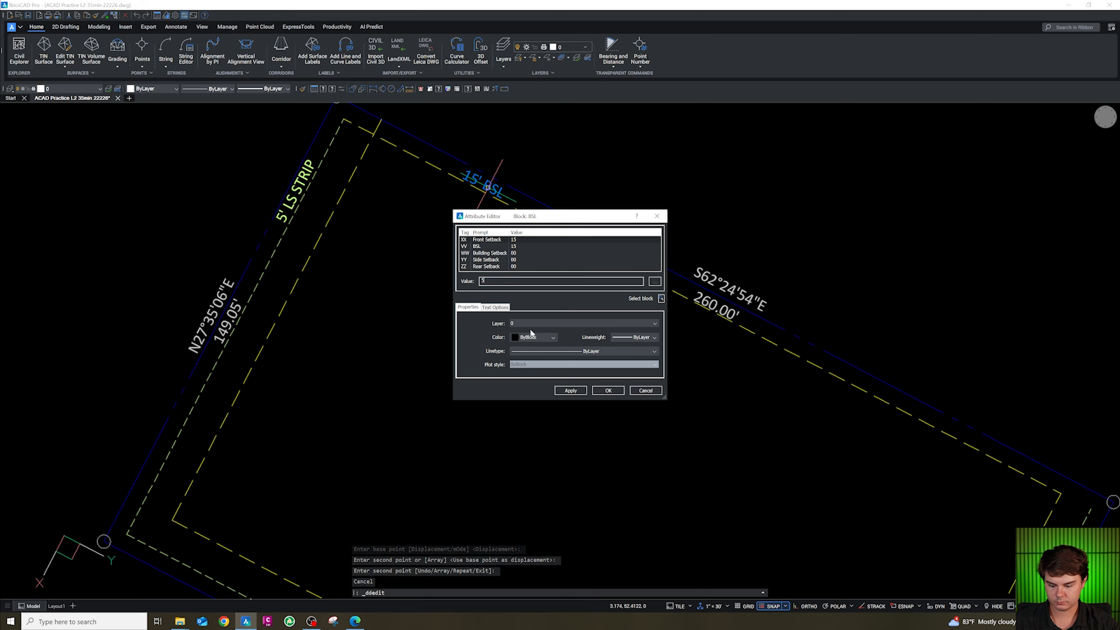
pyautogui.click(608, 390)
pyautogui.press('Escape')
pyautogui.press('Escape')
# Try to fillet the north-west setback corner with a radius of 0.
pyautogui.scroll(-3, 572, 351)
pyautogui.scroll(3, 573, 350)
pyautogui.write('f')
pyautogui.press('Return')
pyautogui.write('r')
pyautogui.press('Return')
pyautogui.write('0')
pyautogui.press('Return')
pyautogui.click(390, 163)
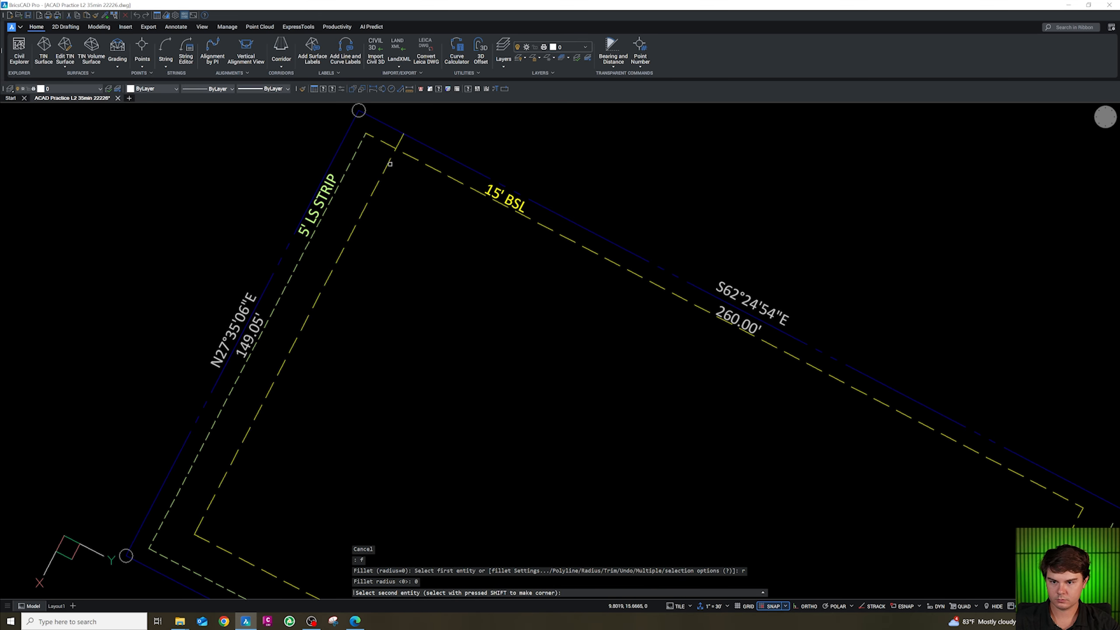
pyautogui.press('Escape')
pyautogui.press('Escape')
# Open the north setback label's attribute editor and review its values.
pyautogui.scroll(-5, 406, 175)
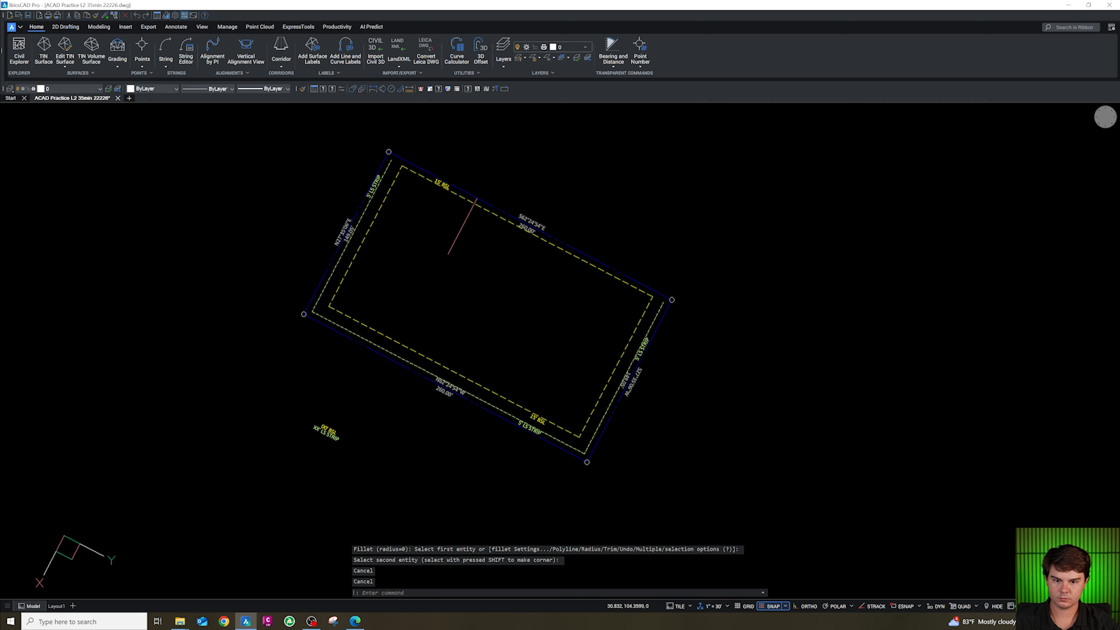
pyautogui.scroll(4, 434, 172)
pyautogui.doubleClick(445, 201)
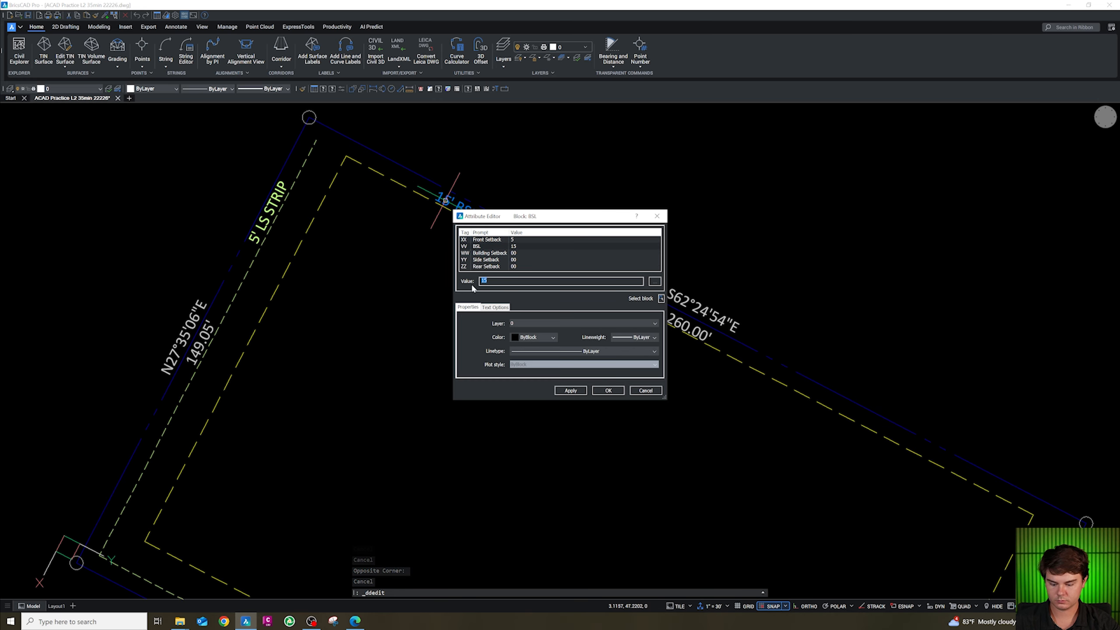
pyautogui.click(608, 389)
pyautogui.press('Escape')
pyautogui.scroll(-4, 485, 221)
pyautogui.scroll(3, 552, 417)
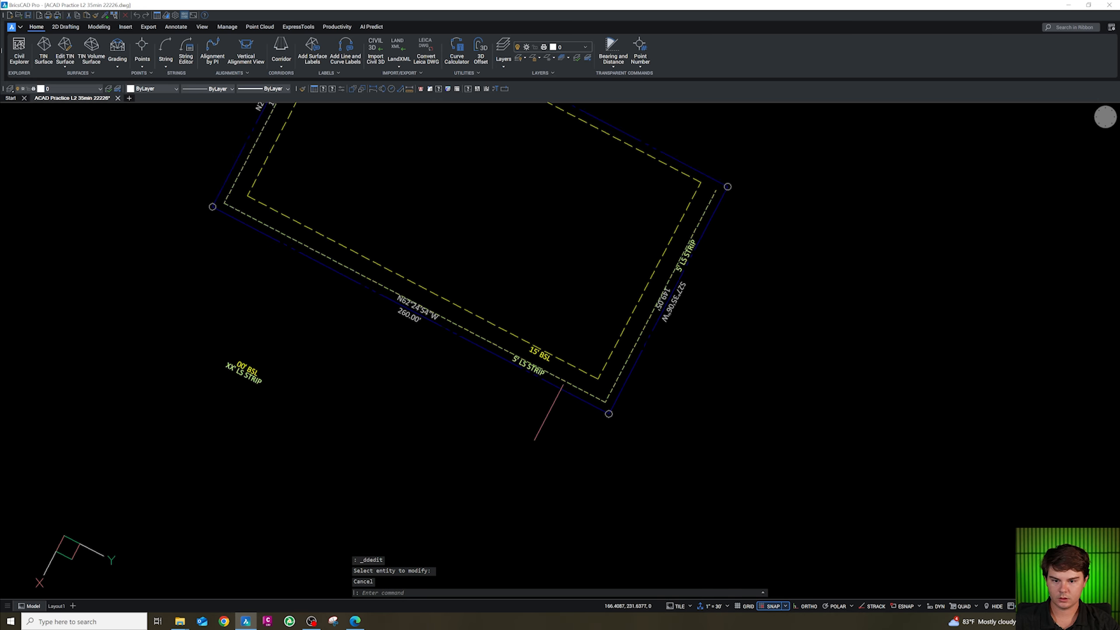
# Copy the south 15' BSL label toward the east setback line.
pyautogui.click(535, 328)
pyautogui.write('co')
pyautogui.press('space')
pyautogui.click(540, 327)
pyautogui.click(638, 222)
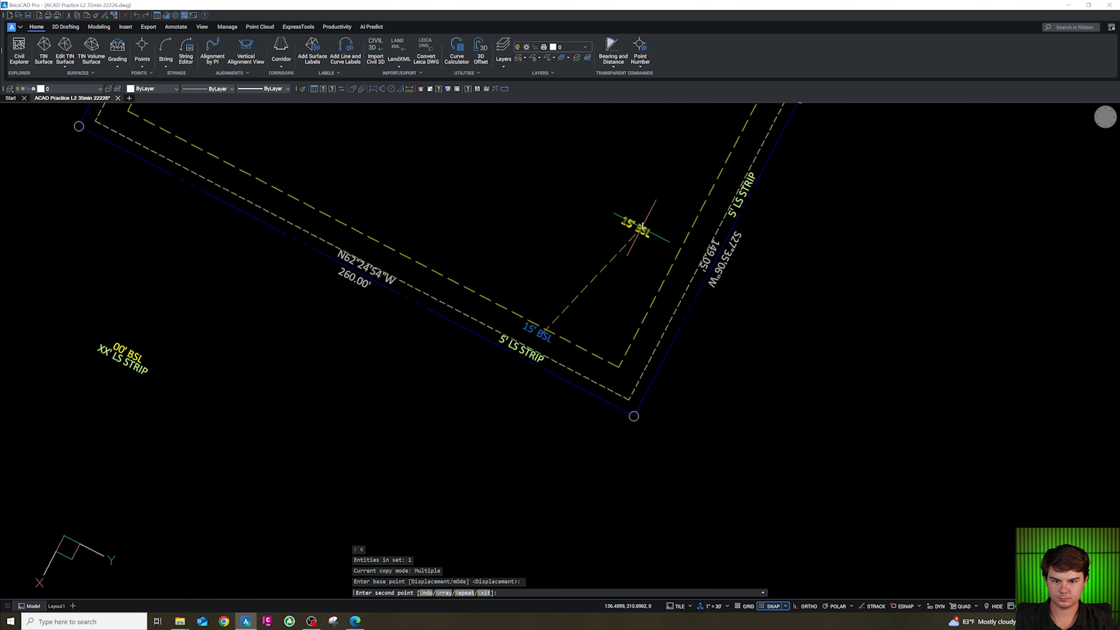
pyautogui.press('Escape')
# Rotate the copied 15' BSL label to run along the east setback line.
pyautogui.moveTo(650, 252); pyautogui.dragTo(626, 207)
pyautogui.write('ro')
pyautogui.press('space')
pyautogui.click(652, 232)
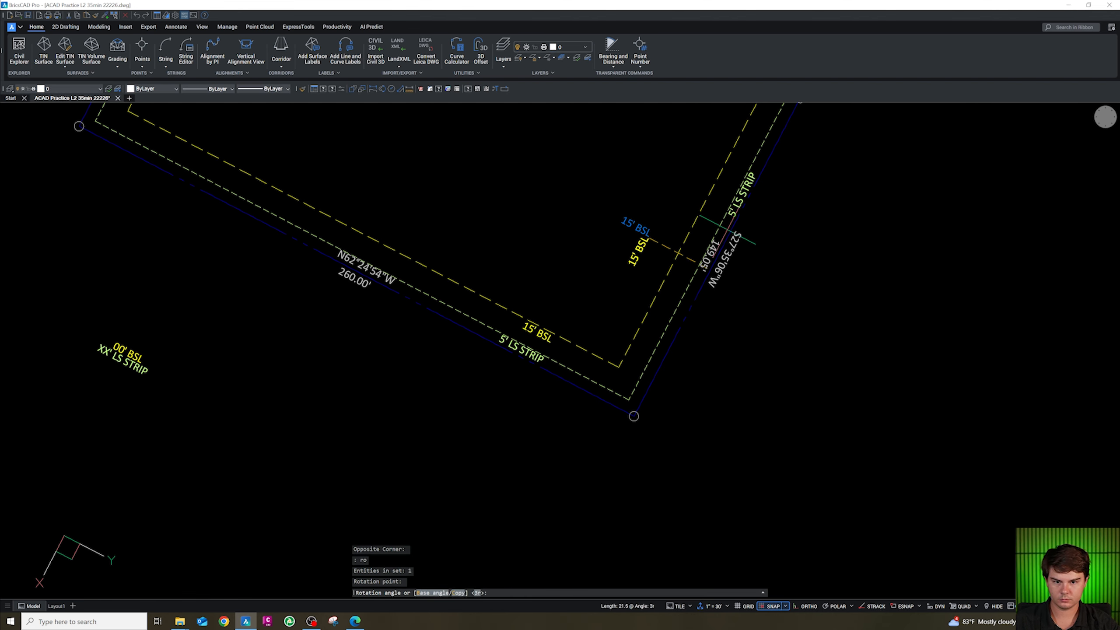
pyautogui.click(719, 221)
pyautogui.press('Escape')
# Move the rotated 15' BSL label onto the east setback line.
pyautogui.click(639, 256)
pyautogui.write('m')
pyautogui.press('space')
pyautogui.click(645, 269)
pyautogui.scroll(-2, 634, 324)
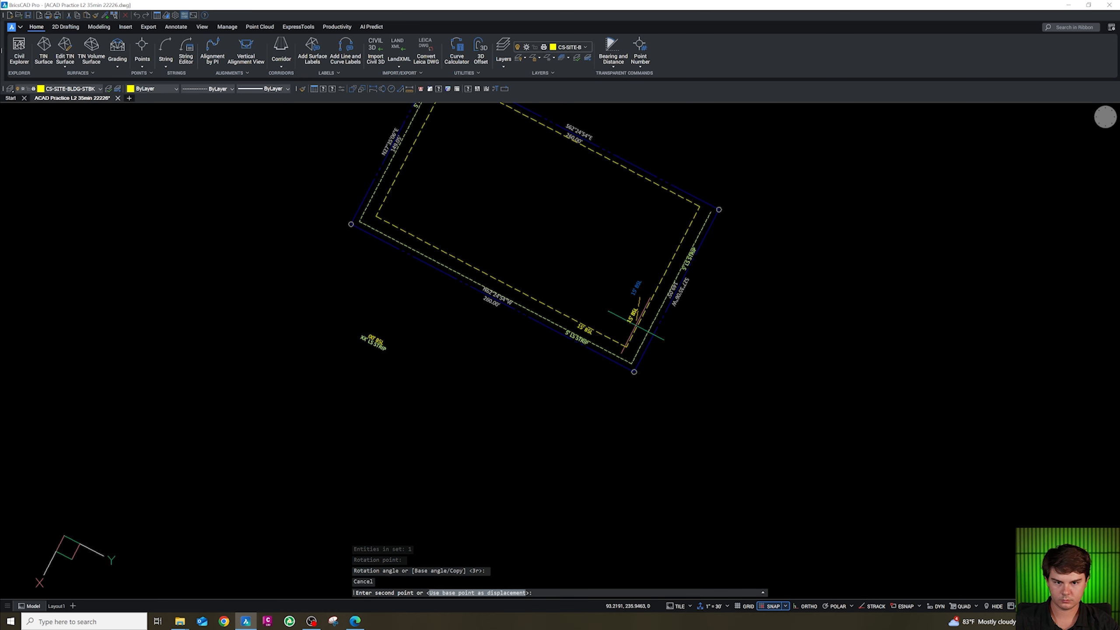
pyautogui.scroll(2, 696, 244)
pyautogui.click(682, 241)
pyautogui.press('Escape')
# Copy the east 15' BSL label onto the west setback line.
pyautogui.click(681, 240)
pyautogui.write('c')
pyautogui.press('space')
pyautogui.click(748, 331)
pyautogui.scroll(-2, 753, 380)
pyautogui.scroll(3, 558, 264)
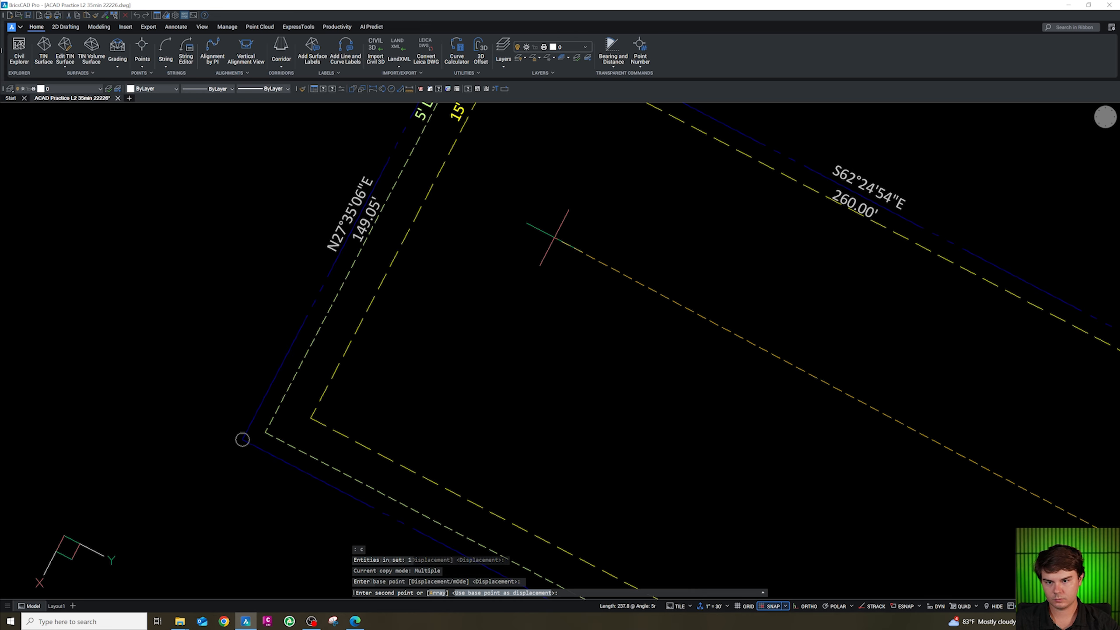
pyautogui.click(554, 236)
pyautogui.scroll(-3, 554, 256)
pyautogui.press('Escape')
pyautogui.moveTo(497, 495); pyautogui.dragTo(431, 467)
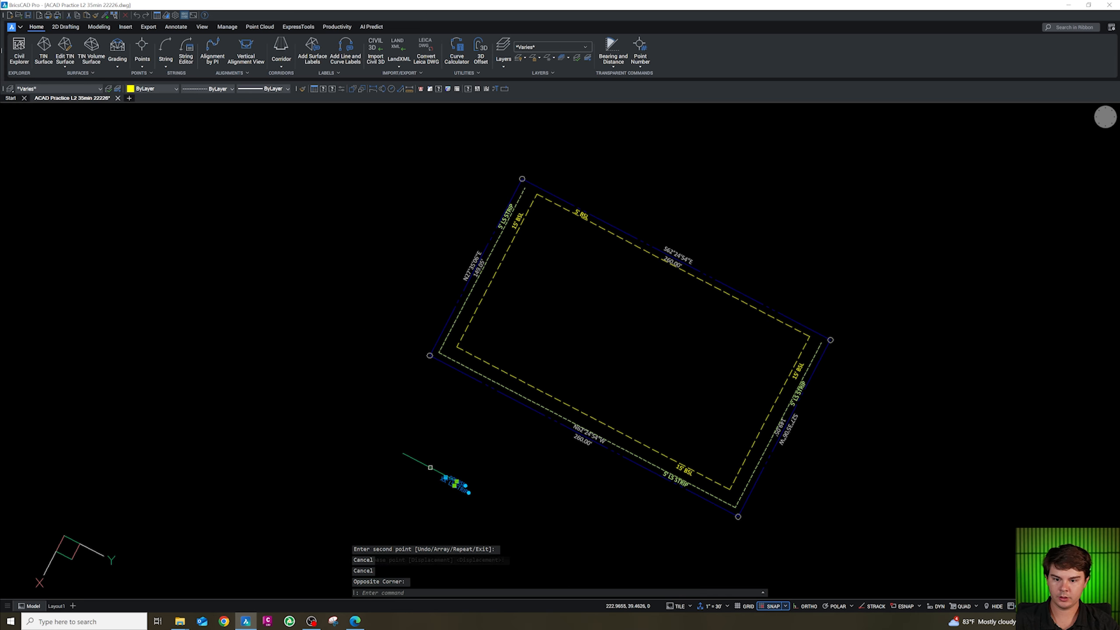
pyautogui.press('Escape')
pyautogui.press('Escape')
pyautogui.press('Escape')
pyautogui.scroll(-3, 551, 374)
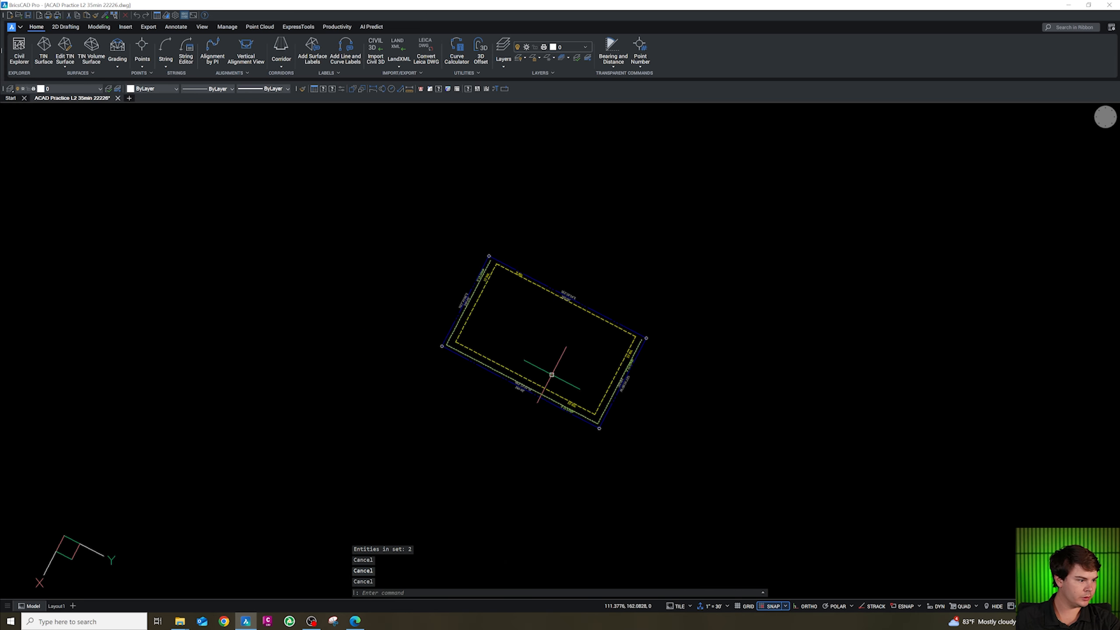
pyautogui.press('Escape')
pyautogui.scroll(5, 589, 412)
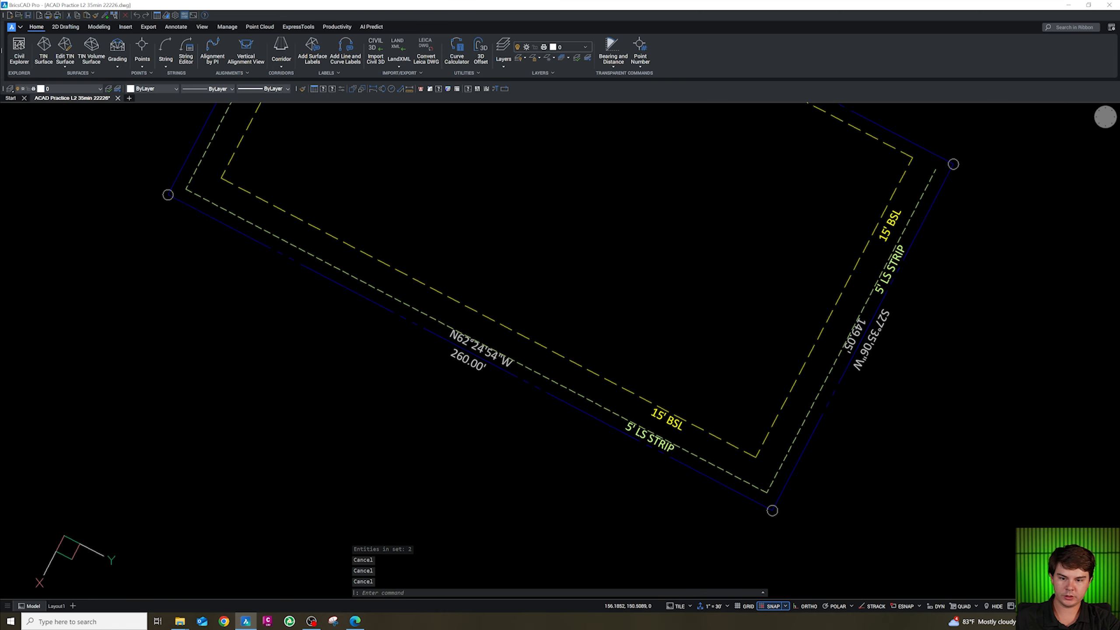
# Offset the south boundary line 11 units outward from the lot.
pyautogui.click(565, 388)
pyautogui.scroll(-4, 636, 413)
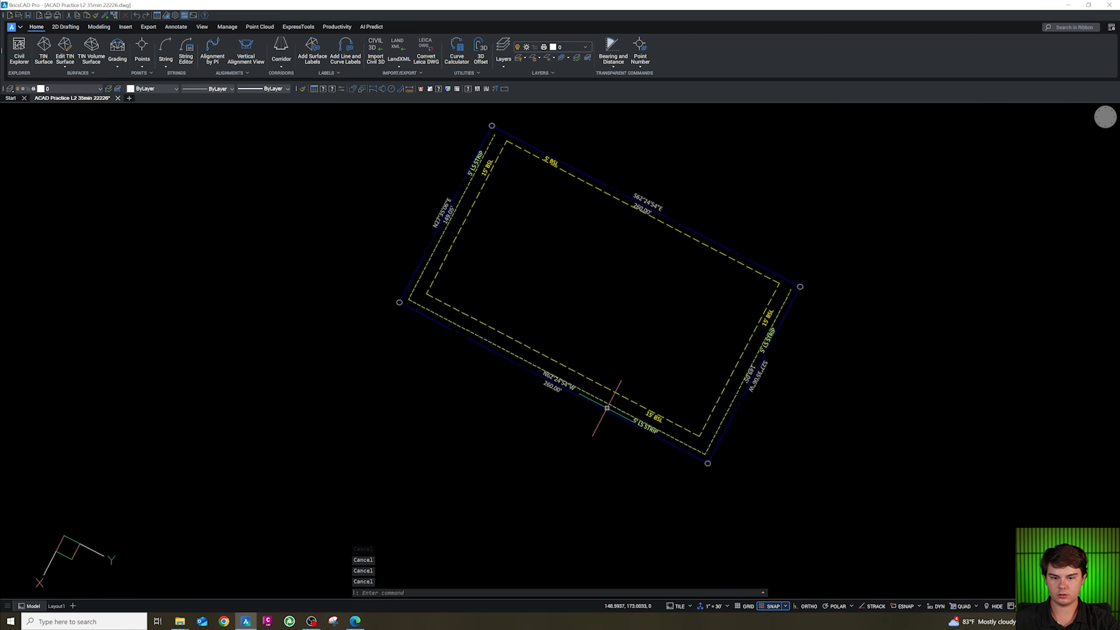
pyautogui.write('o')
pyautogui.press('Return')
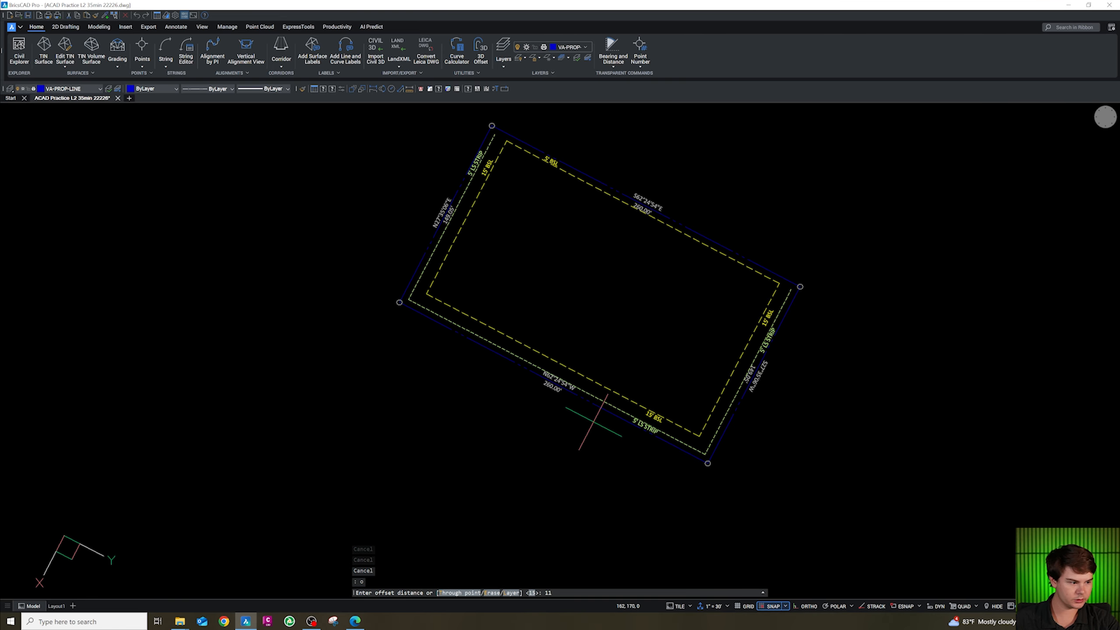
pyautogui.press('Return')
pyautogui.click(596, 406)
pyautogui.scroll(-3, 594, 360)
pyautogui.click(572, 396)
pyautogui.press('Escape')
pyautogui.scroll(6, 575, 388)
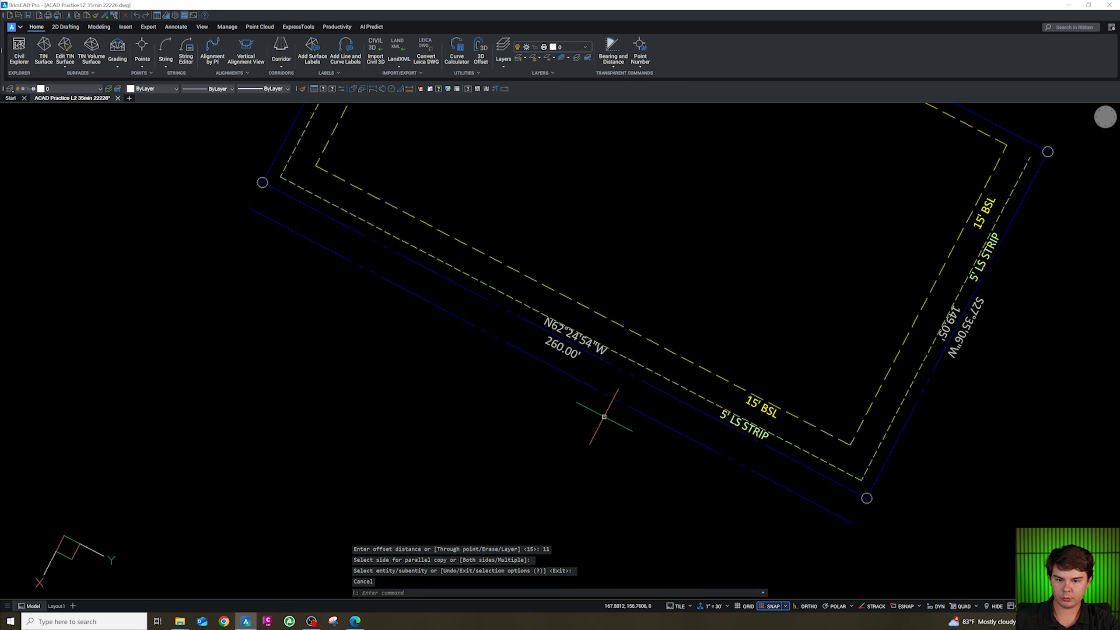
# Put the new offset line on the VA-SITE-CONC layer.
pyautogui.click(350, 278)
pyautogui.click(313, 237)
pyautogui.click(72, 89)
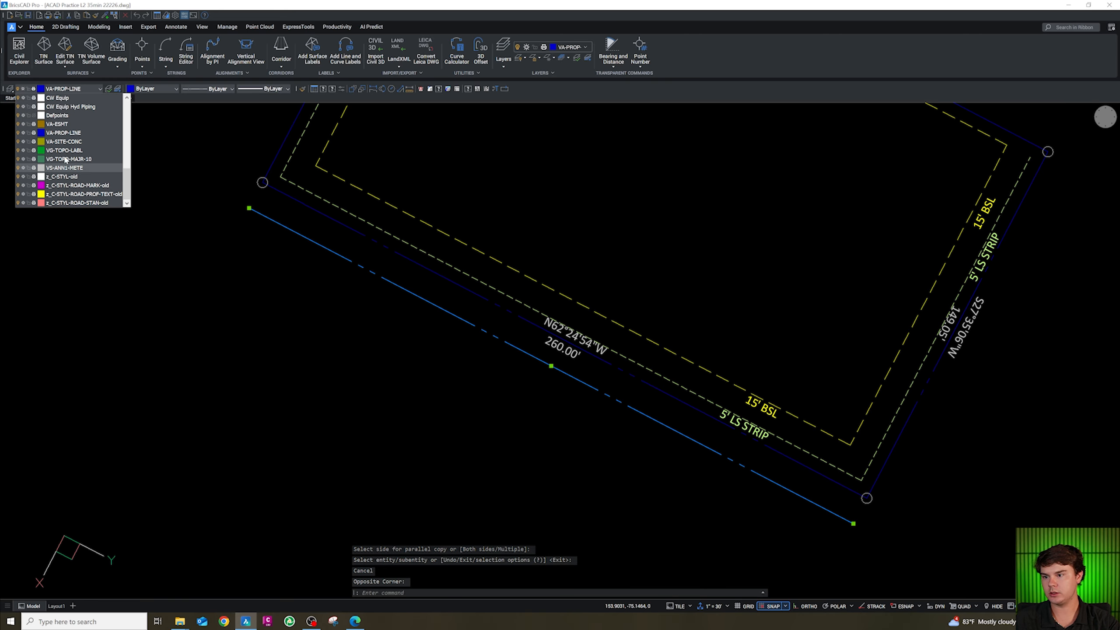
pyautogui.click(79, 143)
pyautogui.scroll(-3, 383, 408)
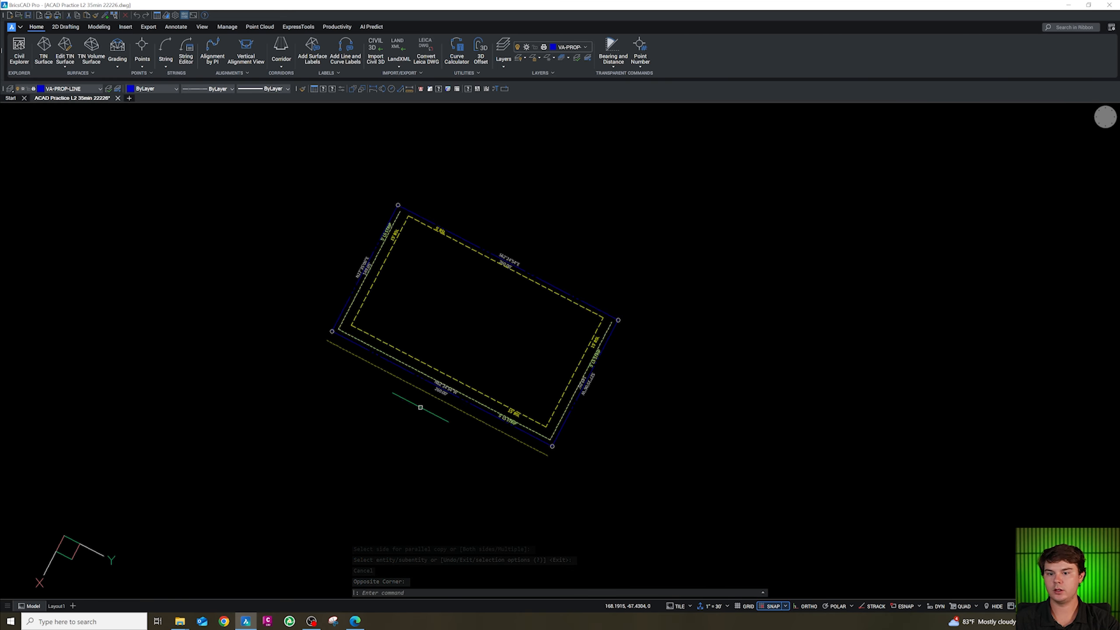
pyautogui.scroll(3, 458, 388)
pyautogui.press('Escape')
pyautogui.press('Escape')
pyautogui.press('Escape')
pyautogui.press('Escape')
# Offset the south landscape strip line by 1 unit.
pyautogui.click(487, 411)
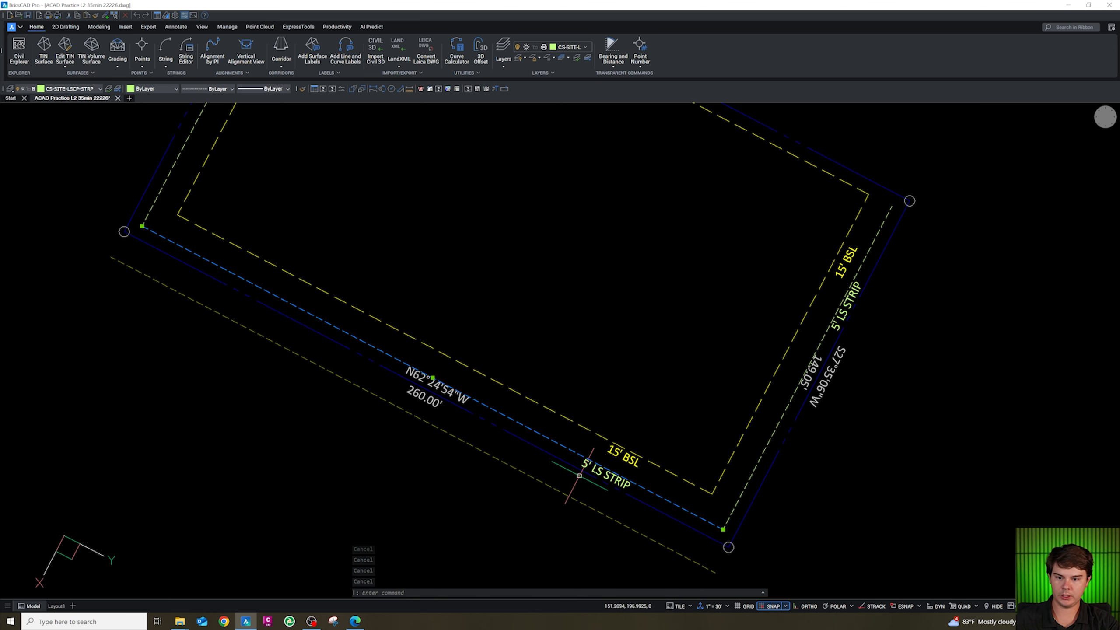
pyautogui.scroll(-1, 578, 475)
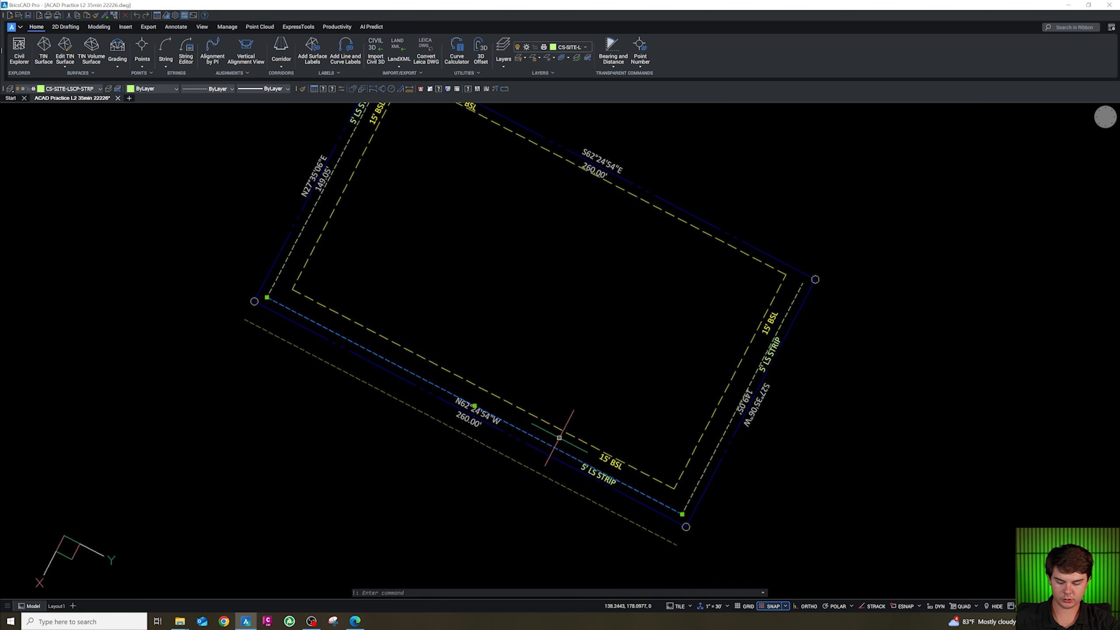
pyautogui.write('o')
pyautogui.press('Return')
pyautogui.write('1')
pyautogui.press('Return')
pyautogui.click(563, 420)
pyautogui.press('Escape')
pyautogui.scroll(3, 551, 447)
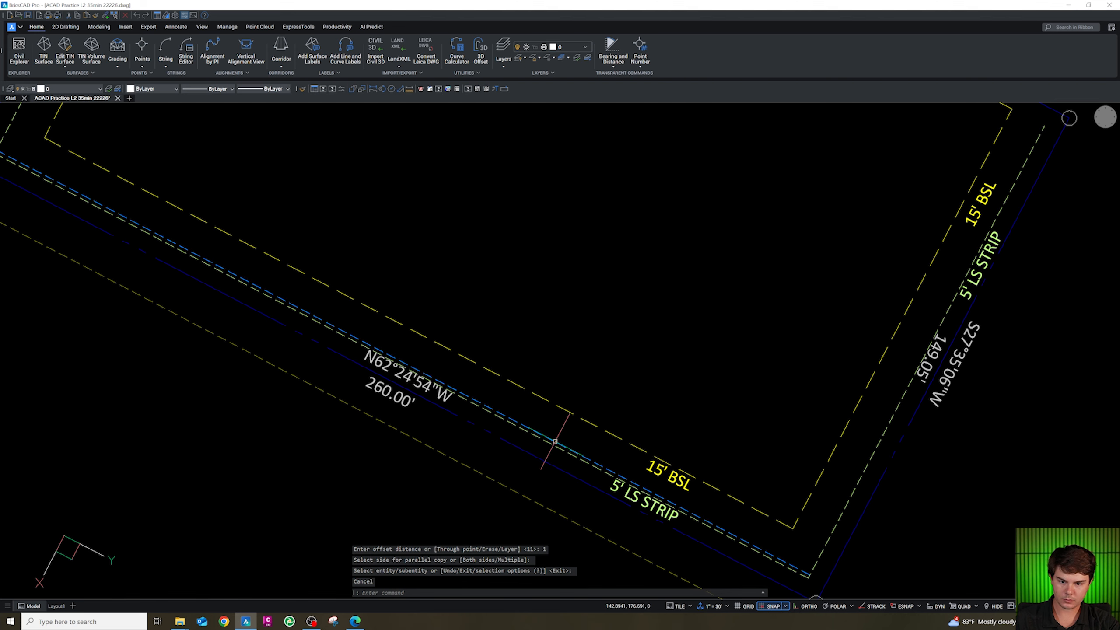
# Move the new 1-unit offset line to the CA-SITE-CONC layer.
pyautogui.click(555, 441)
pyautogui.click(69, 89)
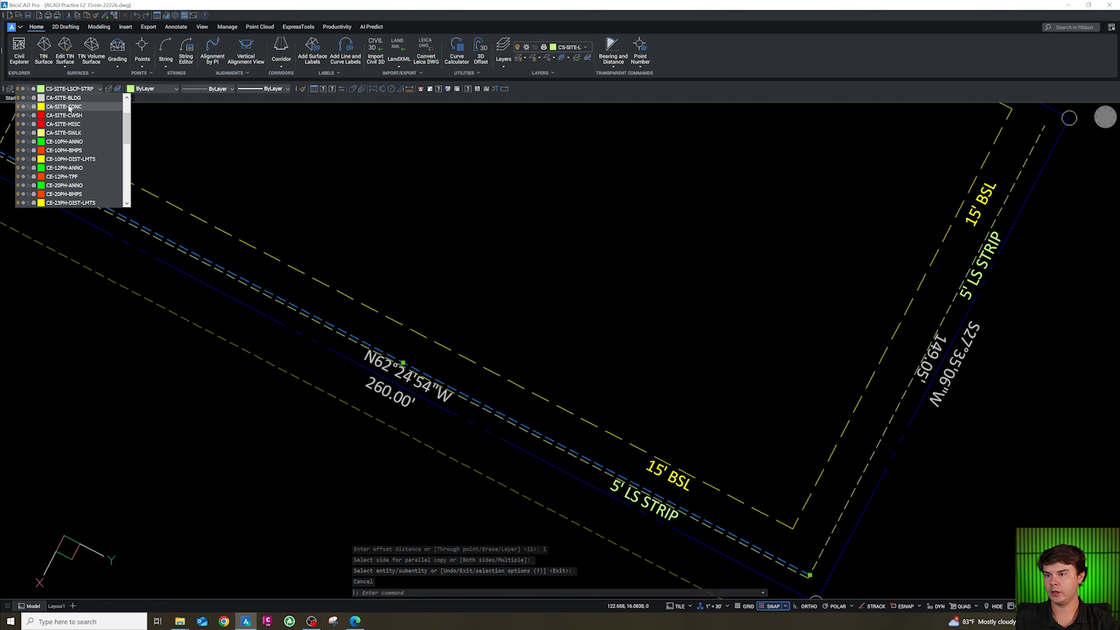
pyautogui.click(65, 105)
pyautogui.scroll(-5, 359, 333)
pyautogui.press('Escape')
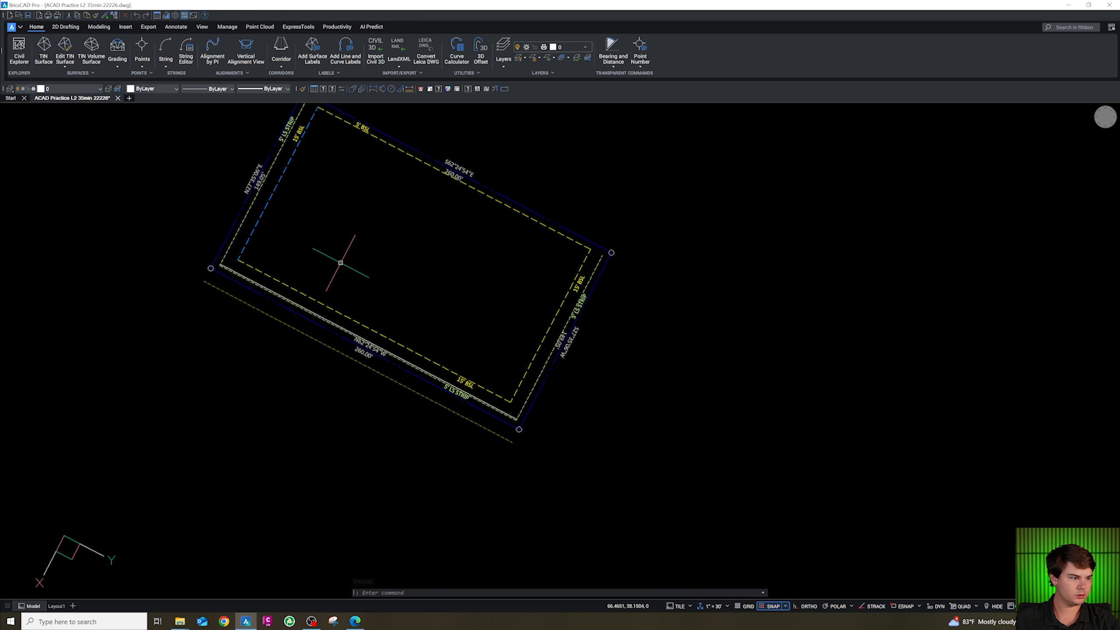
pyautogui.scroll(-2, 334, 249)
pyautogui.scroll(4, 340, 245)
pyautogui.scroll(-2, 342, 243)
pyautogui.scroll(6, 346, 240)
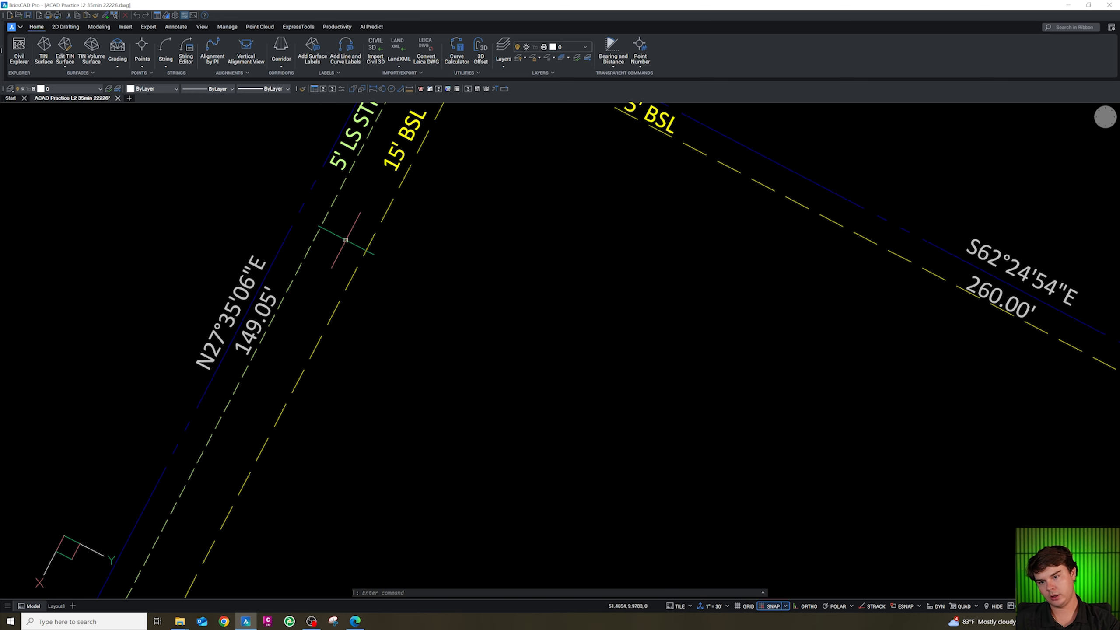
pyautogui.press('Escape')
pyautogui.press('Escape')
pyautogui.press('Escape')
pyautogui.press('Escape')
pyautogui.scroll(-1, 357, 236)
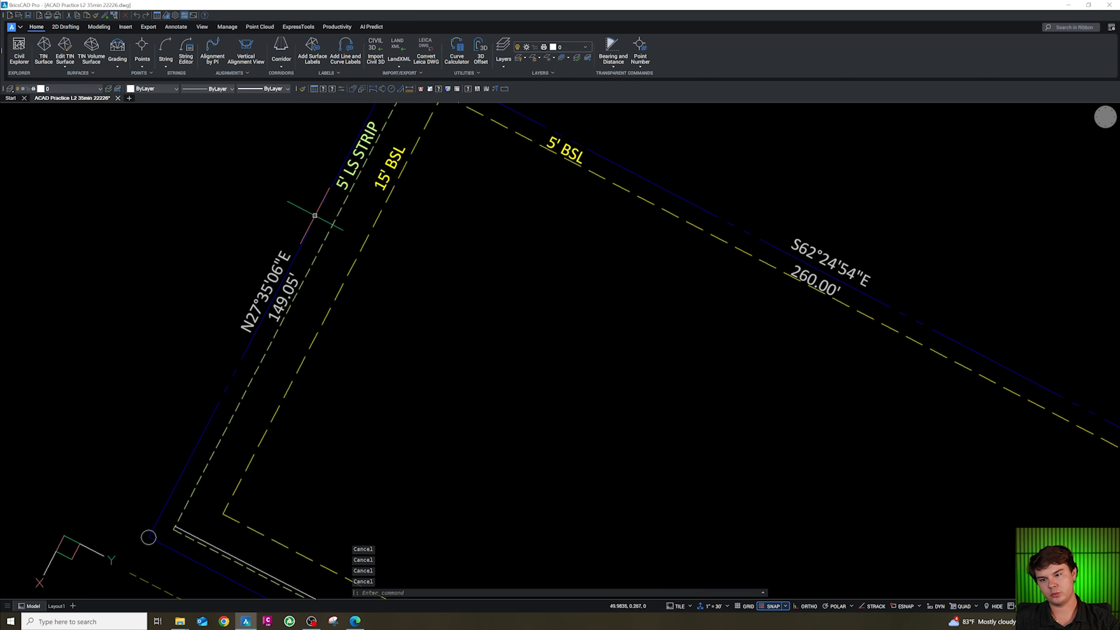
# Offset the west boundary line 15 units into the lot.
pyautogui.click(334, 210)
pyautogui.click(319, 221)
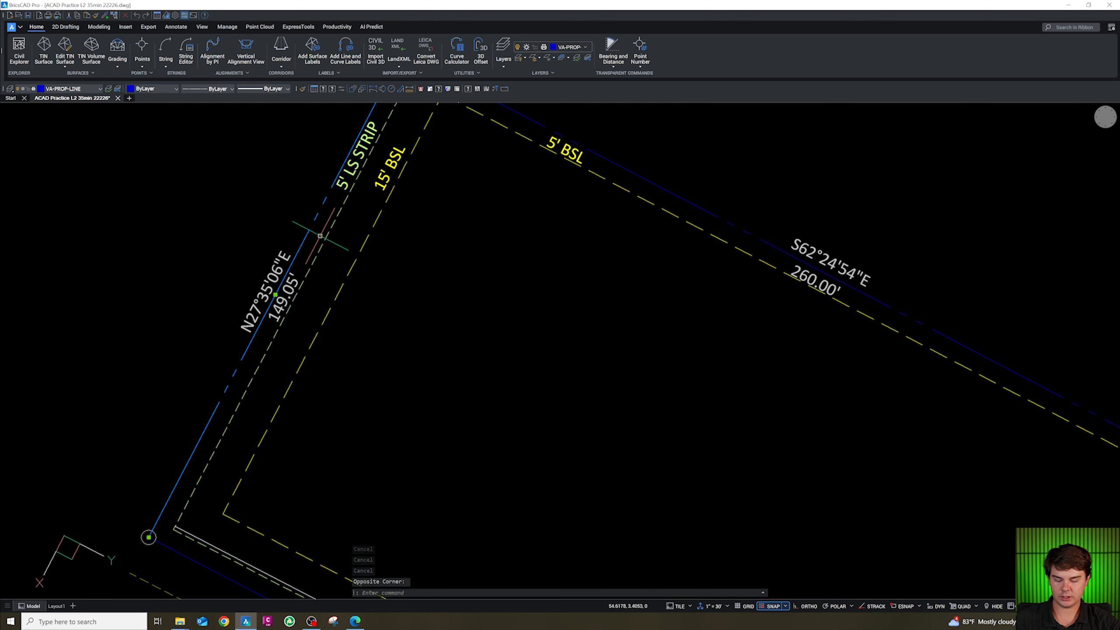
pyautogui.write('o')
pyautogui.press('Return')
pyautogui.write('15')
pyautogui.press('Return')
pyautogui.click(420, 183)
pyautogui.press('Escape')
# Run the cg layer-change command on the new west line, picking a source entity near the south-west corner.
pyautogui.scroll(-3, 320, 392)
pyautogui.scroll(3, 288, 415)
pyautogui.write('cg')
pyautogui.press('Return')
pyautogui.scroll(1, 288, 422)
pyautogui.click(300, 409)
pyautogui.press('Escape')
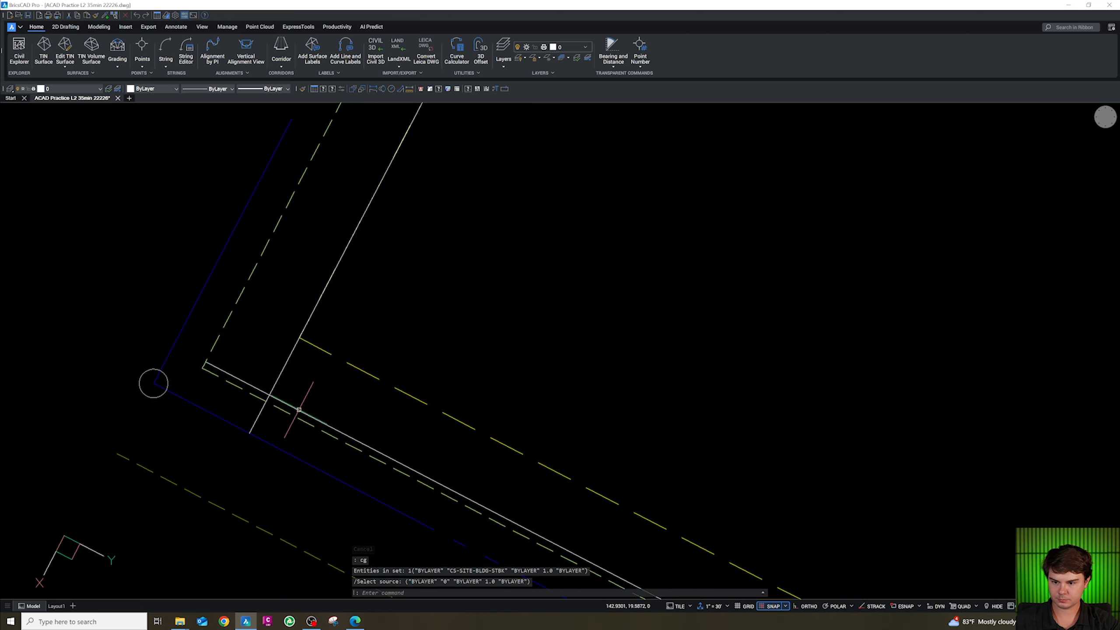
pyautogui.scroll(-3, 301, 409)
pyautogui.scroll(4, 313, 427)
pyautogui.press('Escape')
pyautogui.press('Escape')
pyautogui.press('Escape')
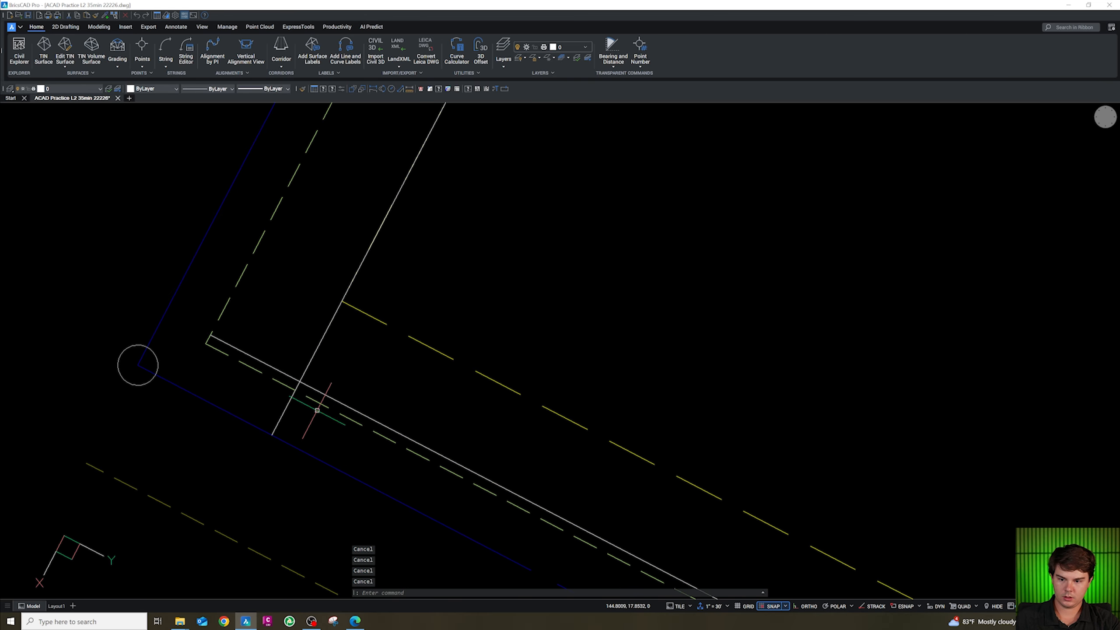
# Redraw the new west line as a polyline from its endpoint and erase the original line at the south-west corner.
pyautogui.scroll(-2, 328, 405)
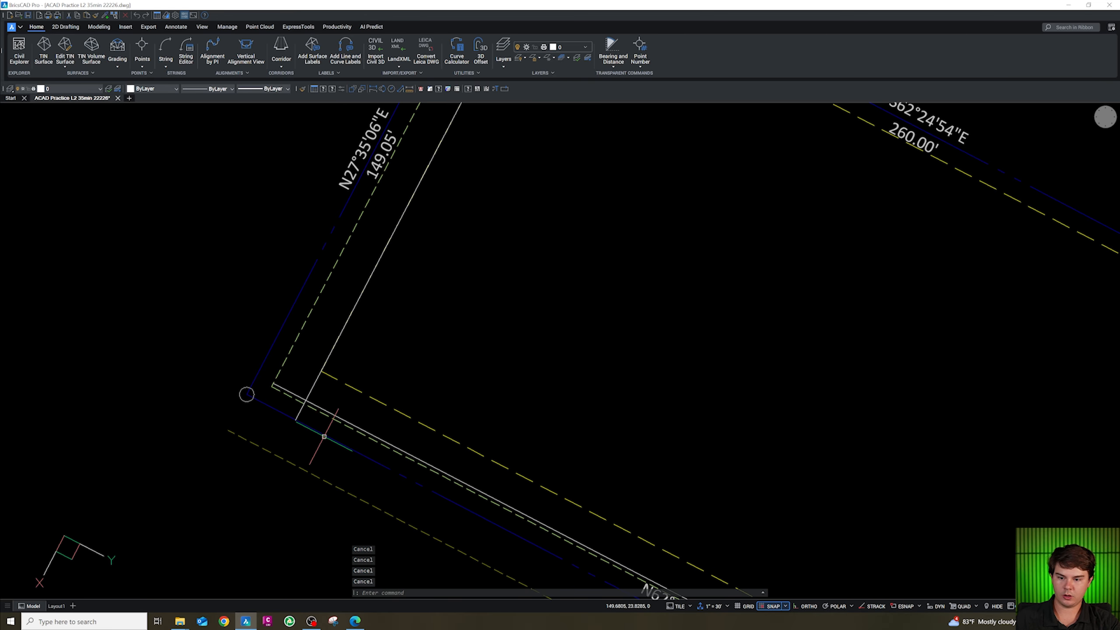
pyautogui.scroll(-3, 326, 424)
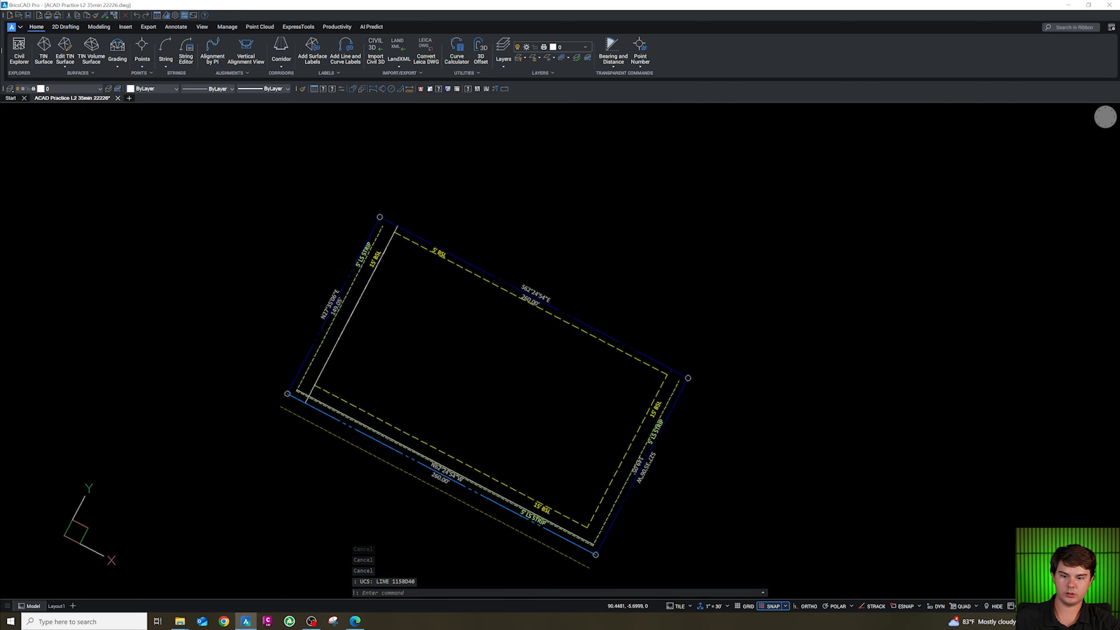
pyautogui.scroll(2, 356, 399)
pyautogui.write('pl')
pyautogui.press('Return')
pyautogui.scroll(4, 286, 388)
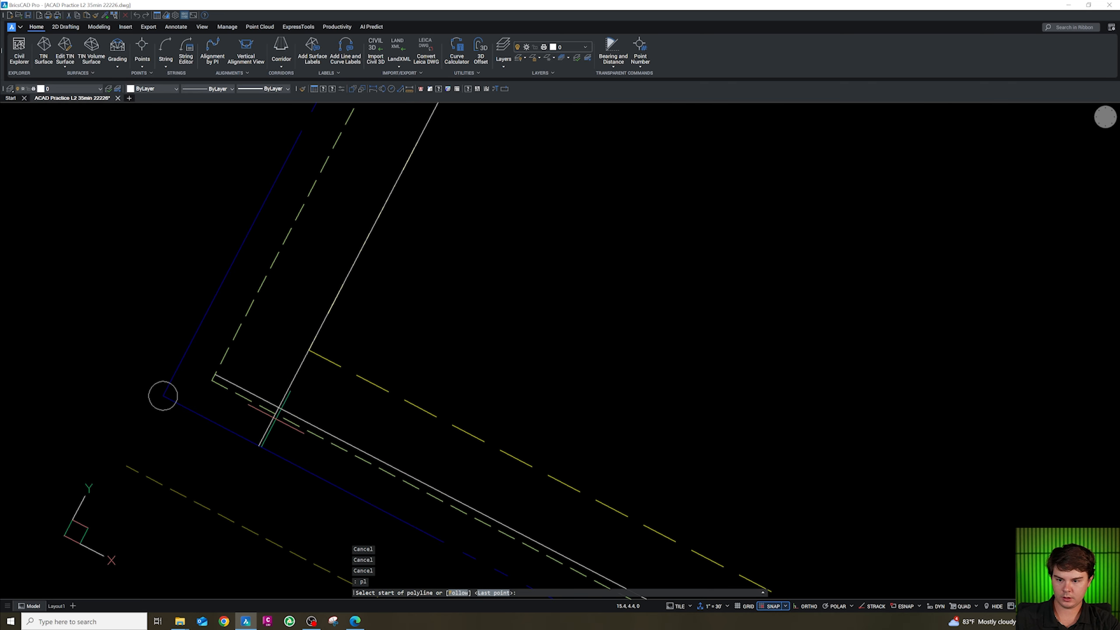
pyautogui.keyDown('shift'); pyautogui.rightClick(279, 436); pyautogui.keyUp('shift')
pyautogui.click(320, 254)
pyautogui.click(260, 447)
pyautogui.scroll(-3, 295, 483)
pyautogui.scroll(5, 399, 372)
pyautogui.click(442, 356)
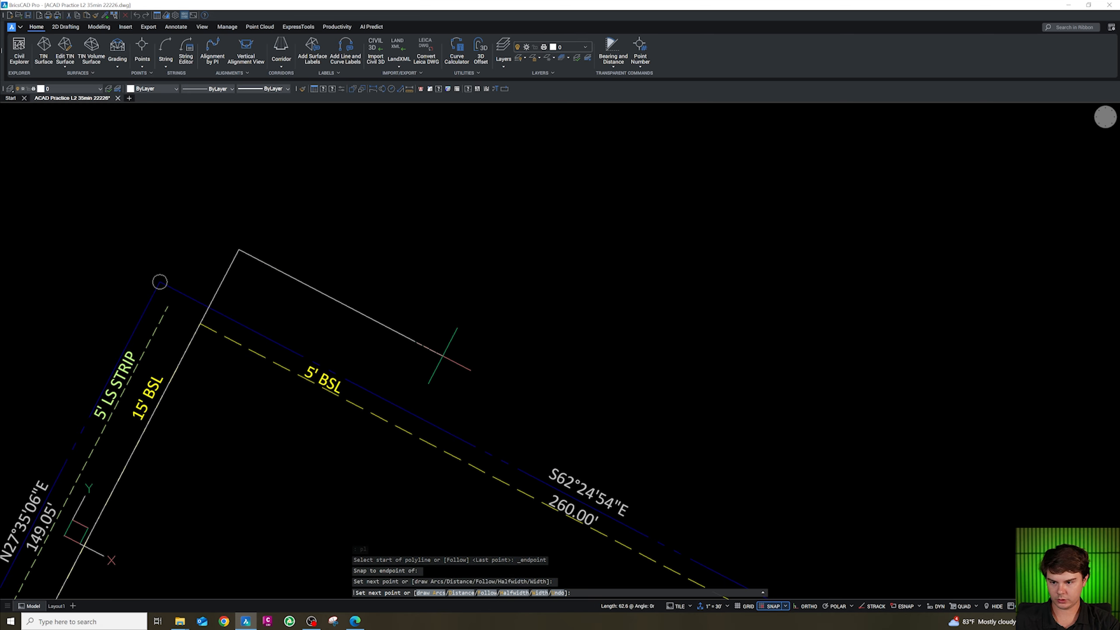
pyautogui.press('Escape')
pyautogui.click(205, 319)
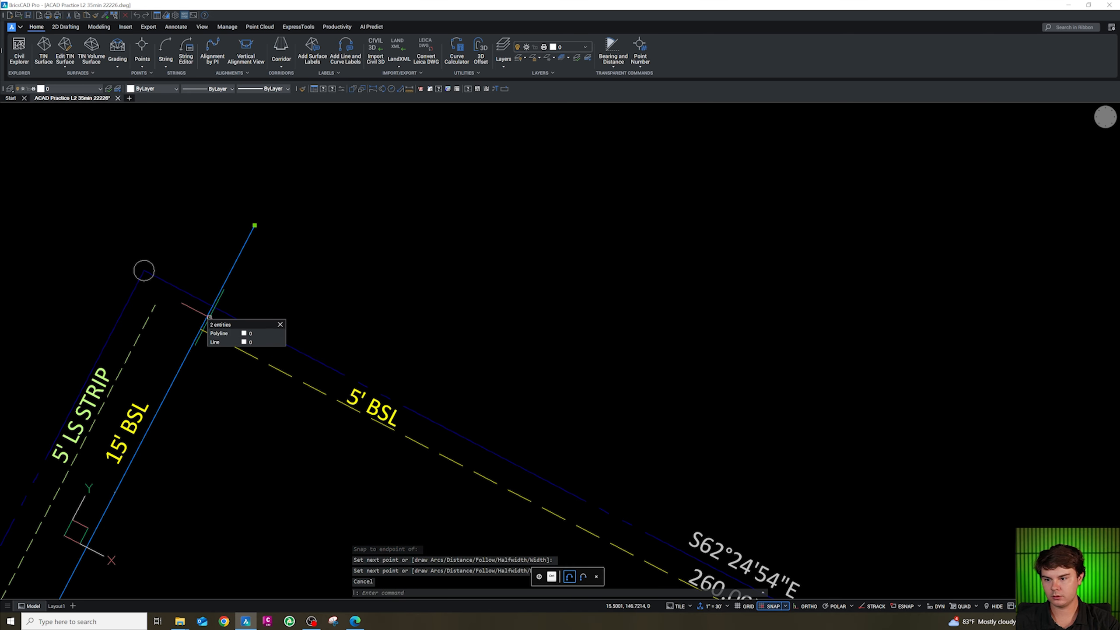
pyautogui.click(220, 341)
pyautogui.press('Delete')
# Offset the west line 37 units into the lot.
pyautogui.scroll(-5, 318, 258)
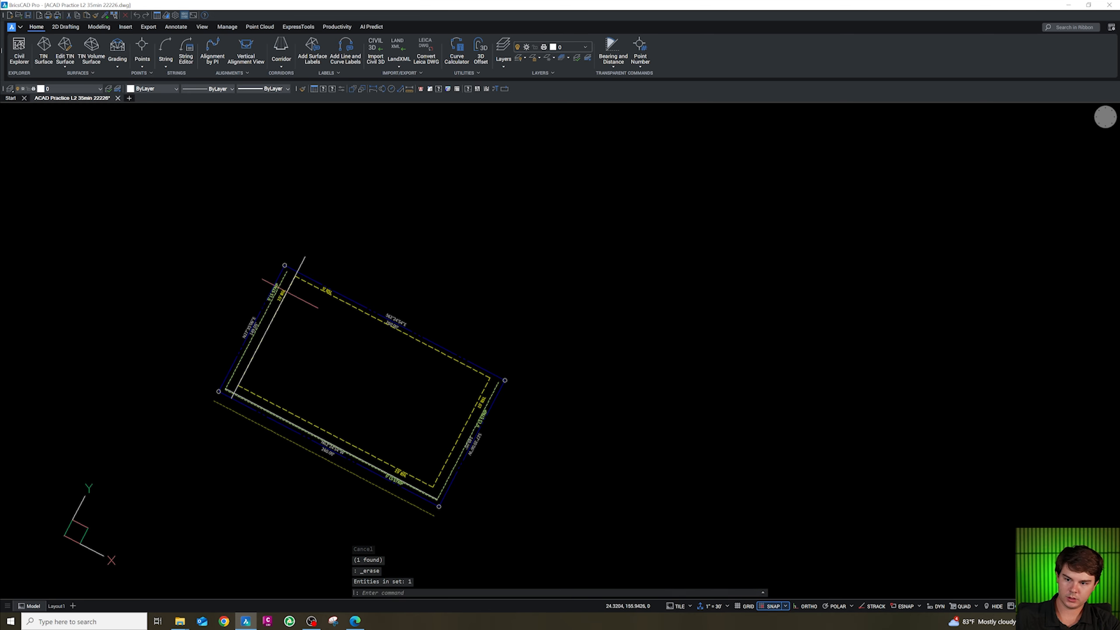
pyautogui.scroll(4, 286, 300)
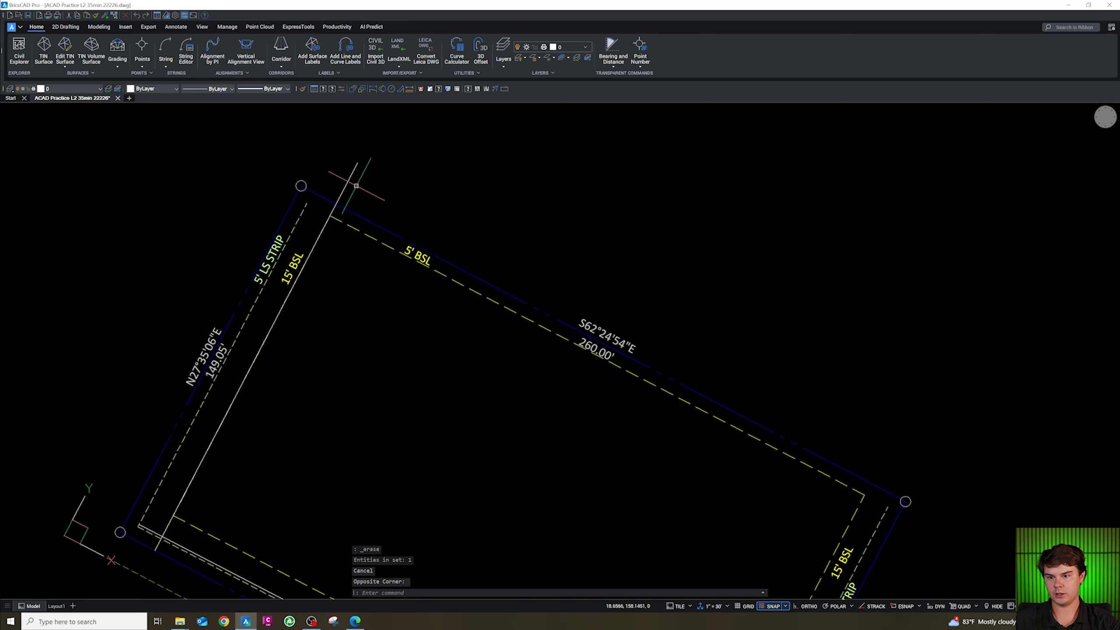
pyautogui.scroll(-2, 351, 184)
pyautogui.click(346, 185)
pyautogui.press('Escape')
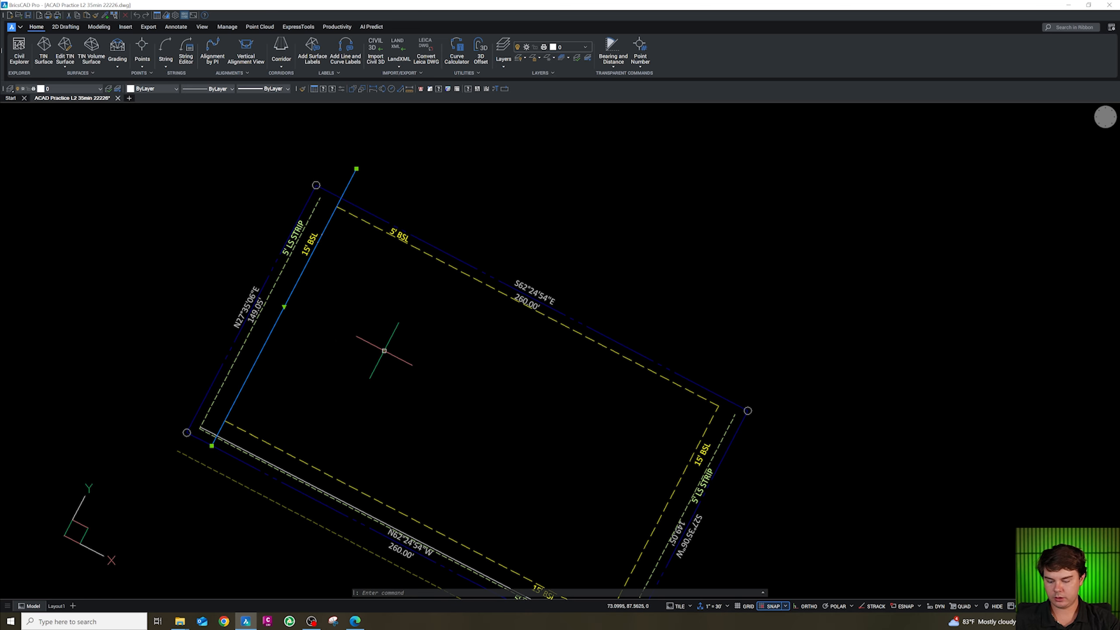
pyautogui.write('o')
pyautogui.press('Return')
pyautogui.write('37')
pyautogui.press('Return')
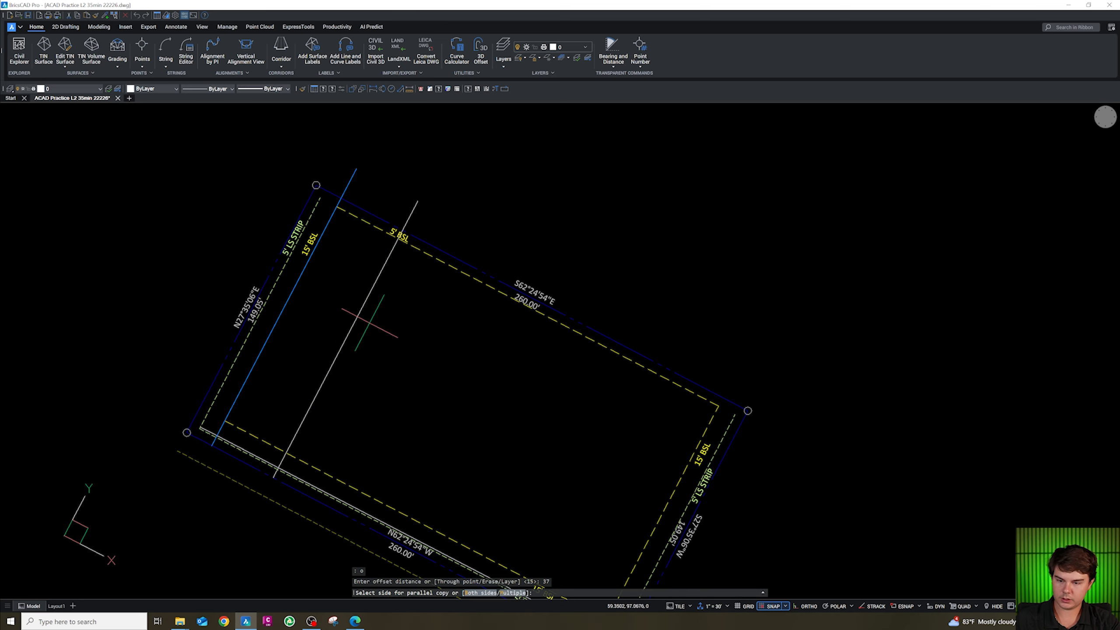
pyautogui.click(370, 331)
pyautogui.press('Escape')
pyautogui.click(370, 333)
# Offset the 37-unit line another 83.3 units across the lot.
pyautogui.click(348, 312)
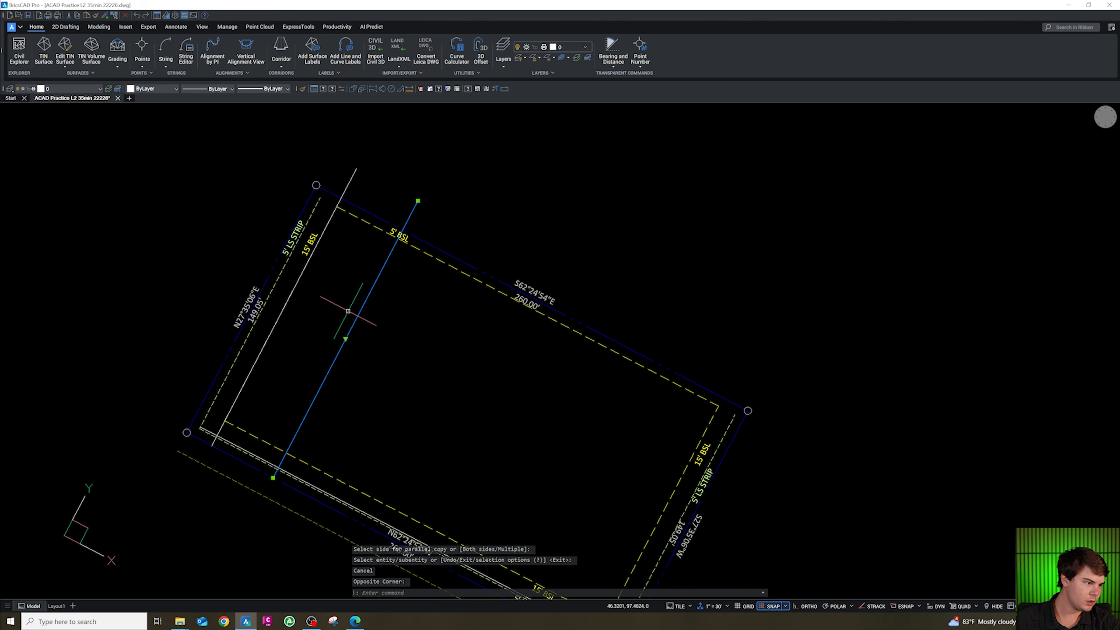
pyautogui.write('o')
pyautogui.press('Return')
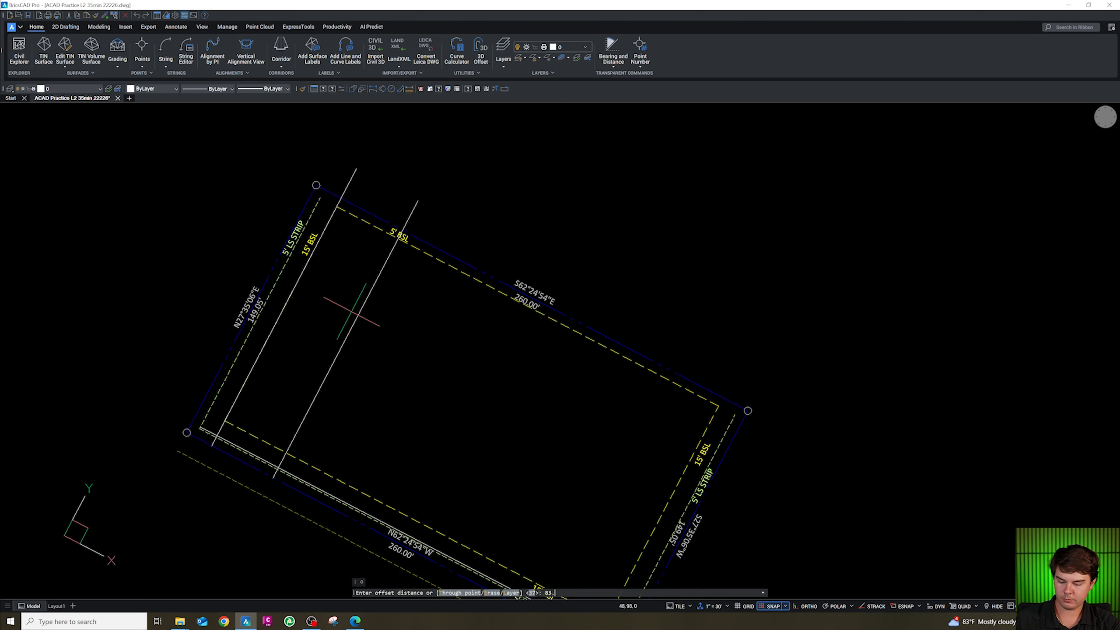
pyautogui.press('Return')
pyautogui.click(442, 353)
pyautogui.scroll(-2, 443, 354)
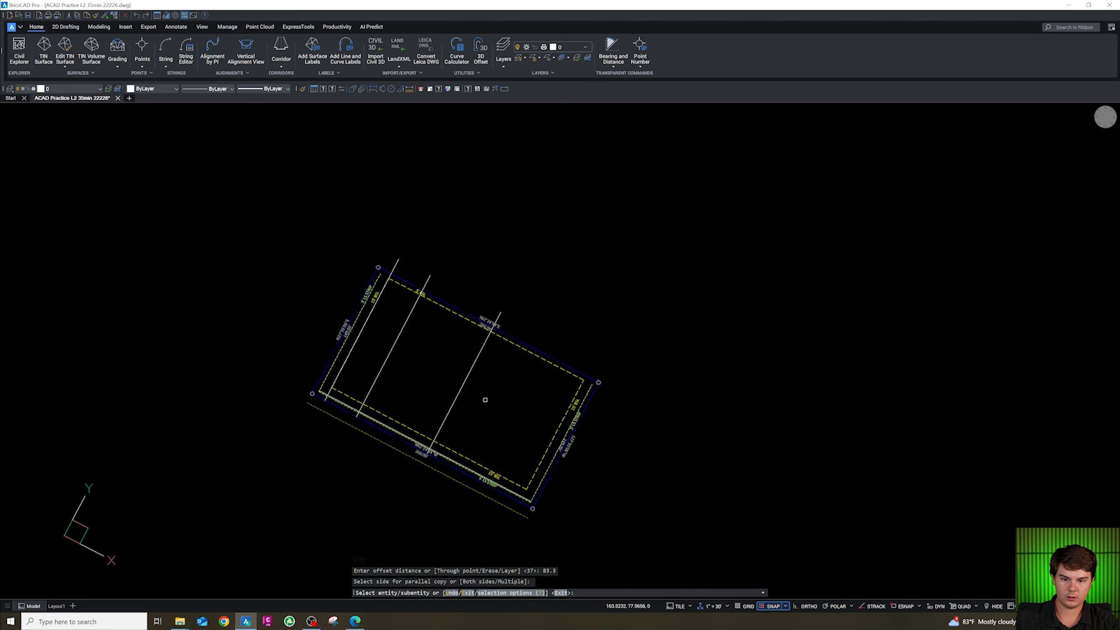
pyautogui.press('Escape')
pyautogui.press('Escape')
pyautogui.scroll(1, 486, 400)
pyautogui.press('Escape')
# Offset the 83.3-unit line a further 6 units across the lot.
pyautogui.click(488, 399)
pyautogui.click(438, 360)
pyautogui.write('o')
pyautogui.press('Return')
pyautogui.write('6')
pyautogui.press('Return')
pyautogui.click(475, 371)
pyautogui.press('Escape')
# Offset the 6-unit line 19 units and erase the resulting line.
pyautogui.click(493, 380)
pyautogui.click(468, 360)
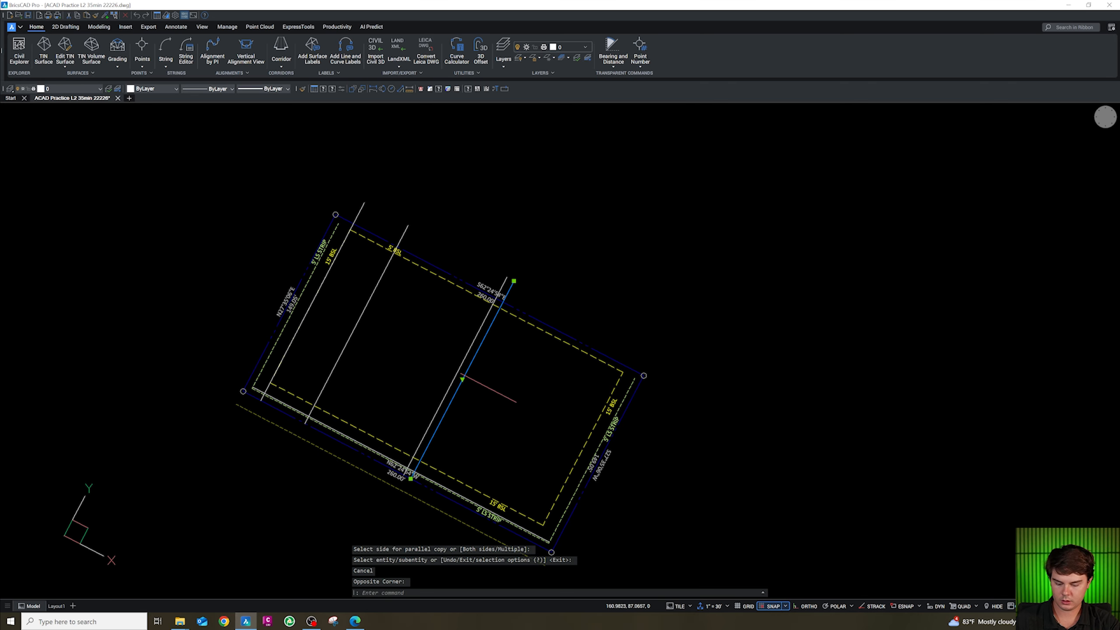
pyautogui.write('o')
pyautogui.press('Return')
pyautogui.write('19')
pyautogui.press('Return')
pyautogui.click(507, 388)
pyautogui.press('Escape')
pyautogui.click(508, 395)
pyautogui.click(486, 374)
pyautogui.moveTo(489, 381)
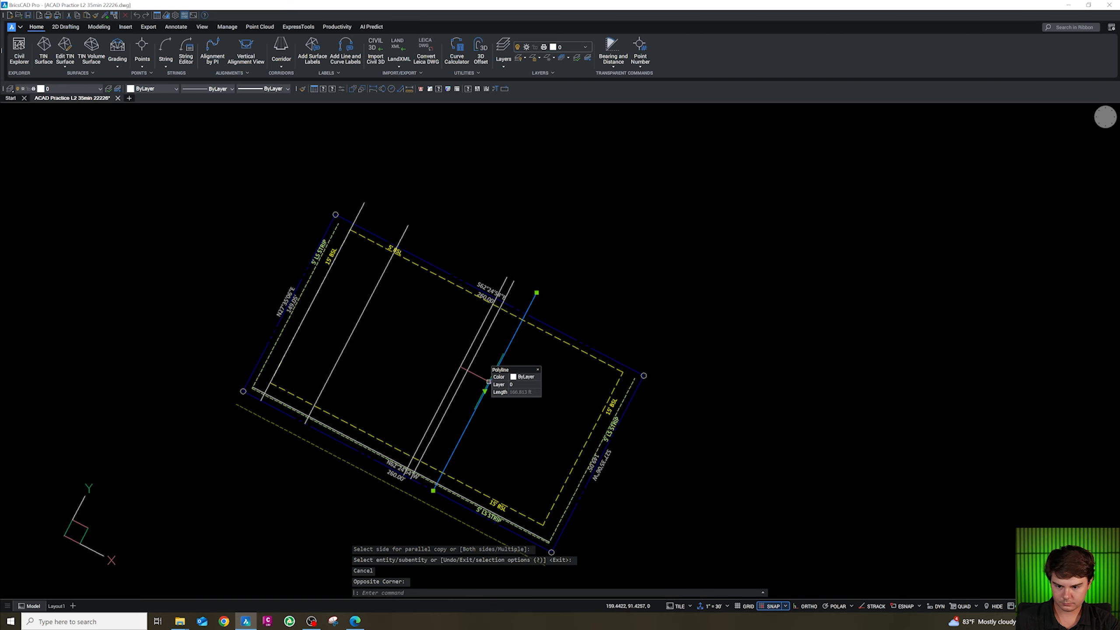
pyautogui.press('Escape')
pyautogui.press('Escape')
pyautogui.click(500, 392)
pyautogui.click(480, 379)
pyautogui.press('Delete')
# Offset the 6-unit line 19 units across the lot.
pyautogui.scroll(3, 485, 391)
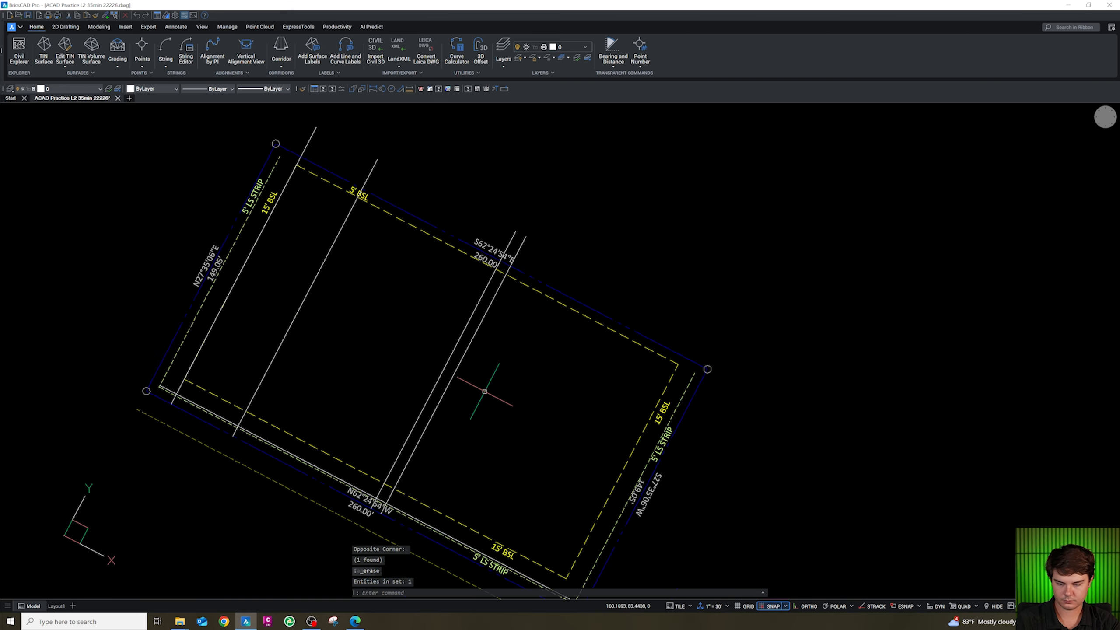
pyautogui.write('o')
pyautogui.press('Return')
pyautogui.write('1')
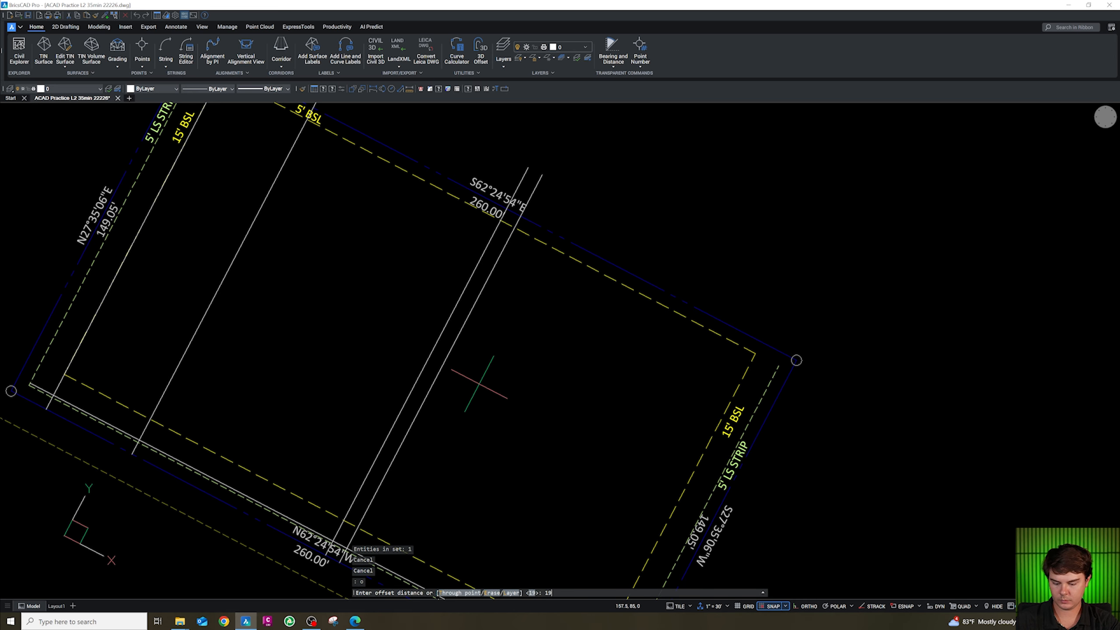
pyautogui.write('9')
pyautogui.press('Return')
pyautogui.click(454, 343)
pyautogui.click(500, 387)
pyautogui.press('Escape')
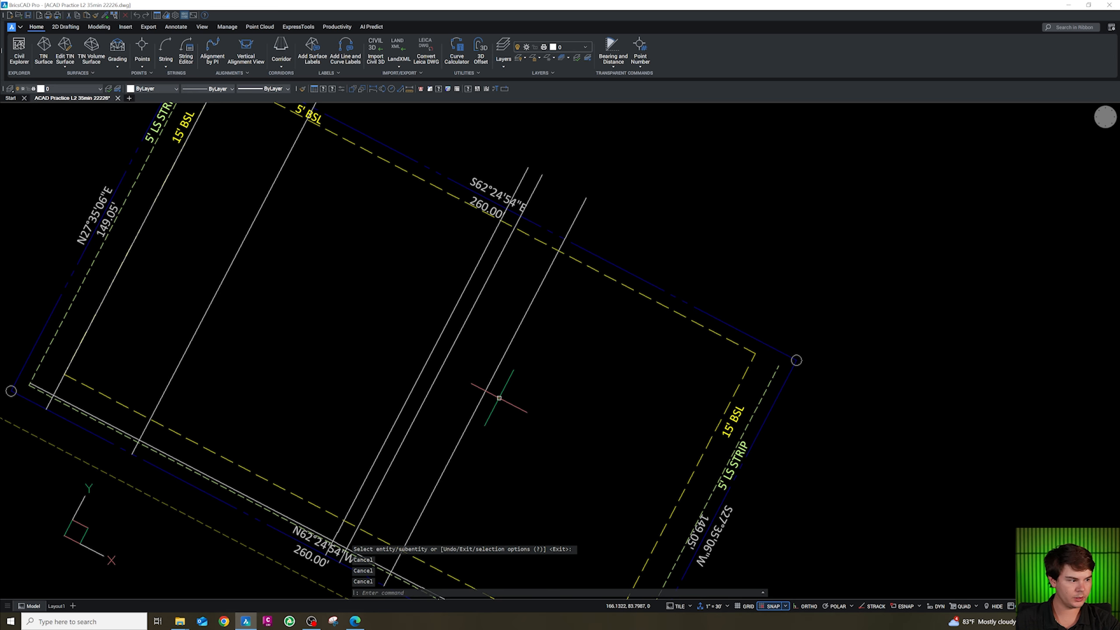
# Offset the newest line 30 units across the lot.
pyautogui.write('o')
pyautogui.press('Return')
pyautogui.write('30')
pyautogui.press('Return')
pyautogui.click(499, 366)
pyautogui.click(525, 383)
pyautogui.press('Escape')
pyautogui.press('Escape')
pyautogui.press('Escape')
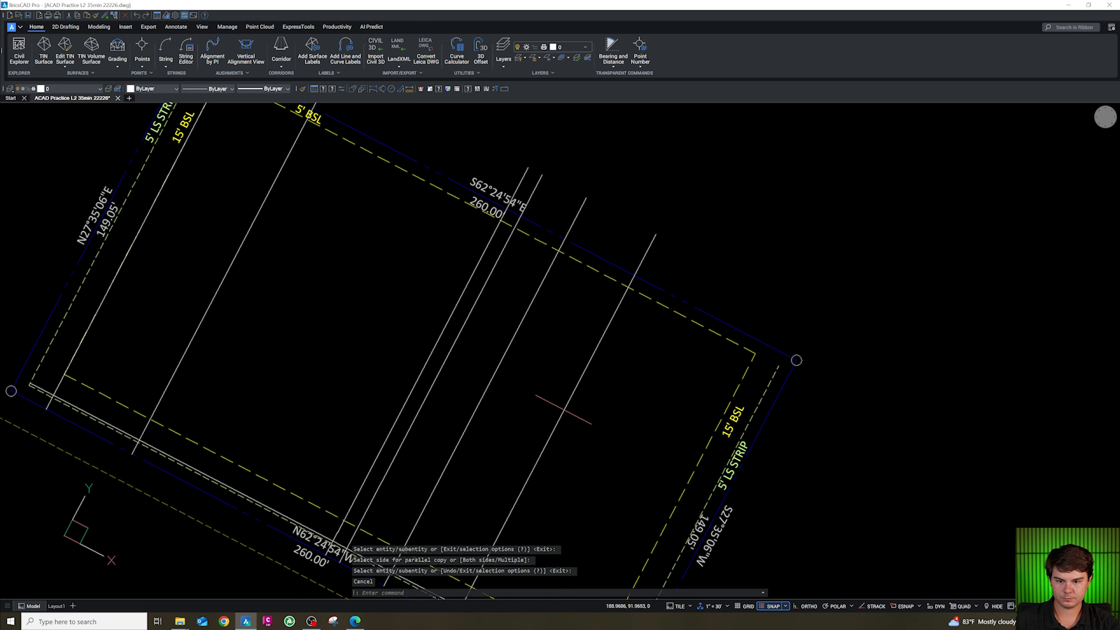
# Offset the 30-unit line another 19 units across the lot.
pyautogui.click(561, 410)
pyautogui.write('o')
pyautogui.press('Return')
pyautogui.write('19')
pyautogui.press('Return')
pyautogui.click(573, 432)
pyautogui.click(620, 437)
pyautogui.press('Escape')
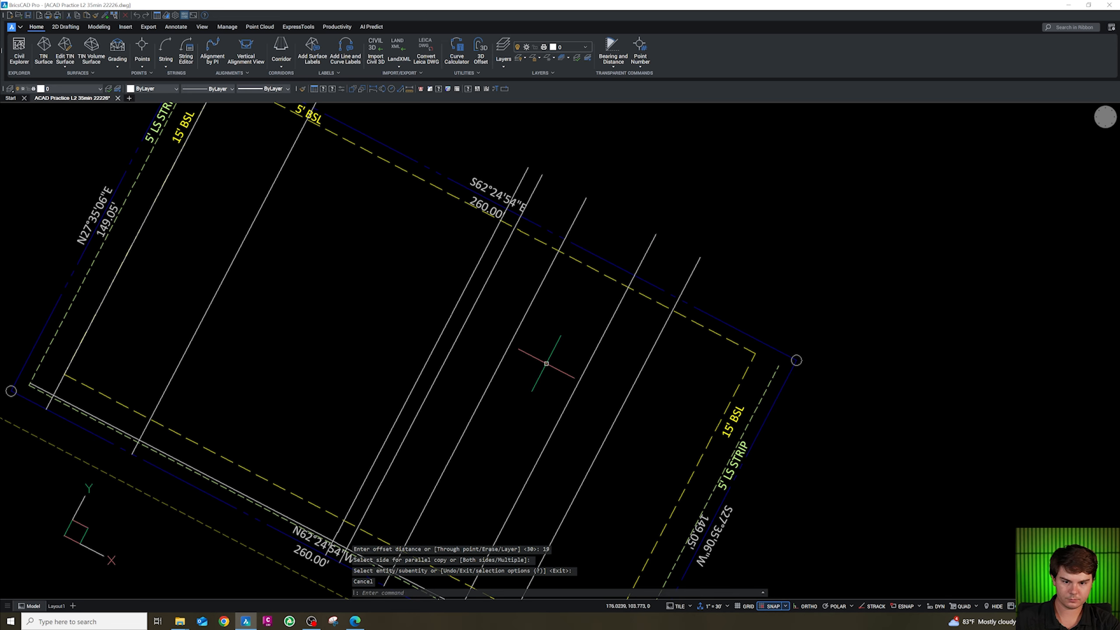
# Offset the south line 19 units into the lot.
pyautogui.scroll(-2, 576, 381)
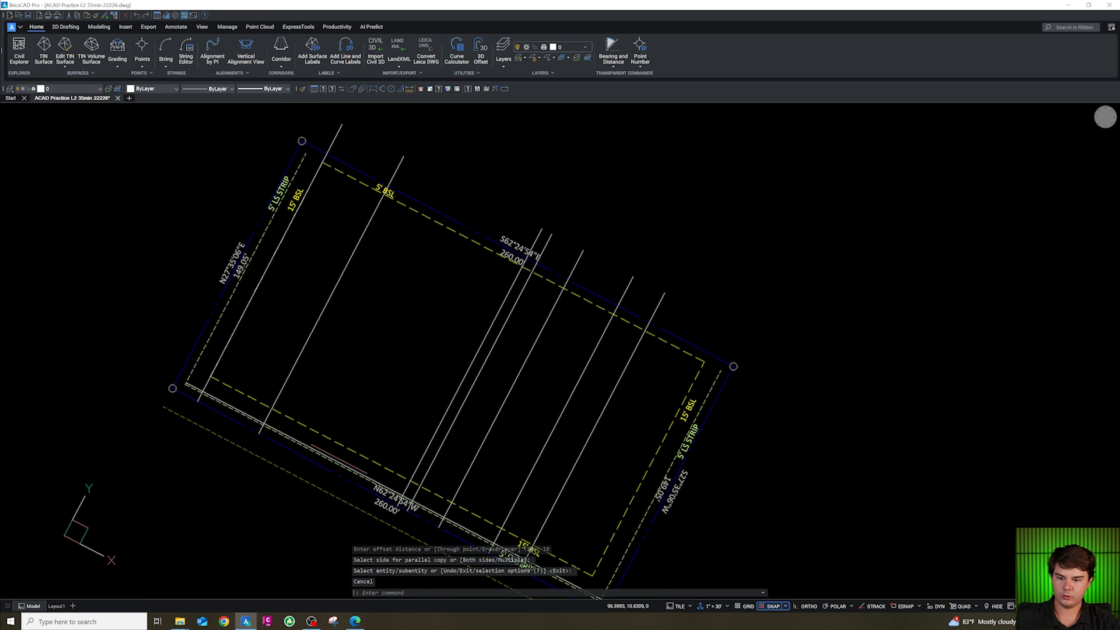
pyautogui.scroll(4, 339, 459)
pyautogui.press('Escape')
pyautogui.click(340, 452)
pyautogui.scroll(-3, 523, 402)
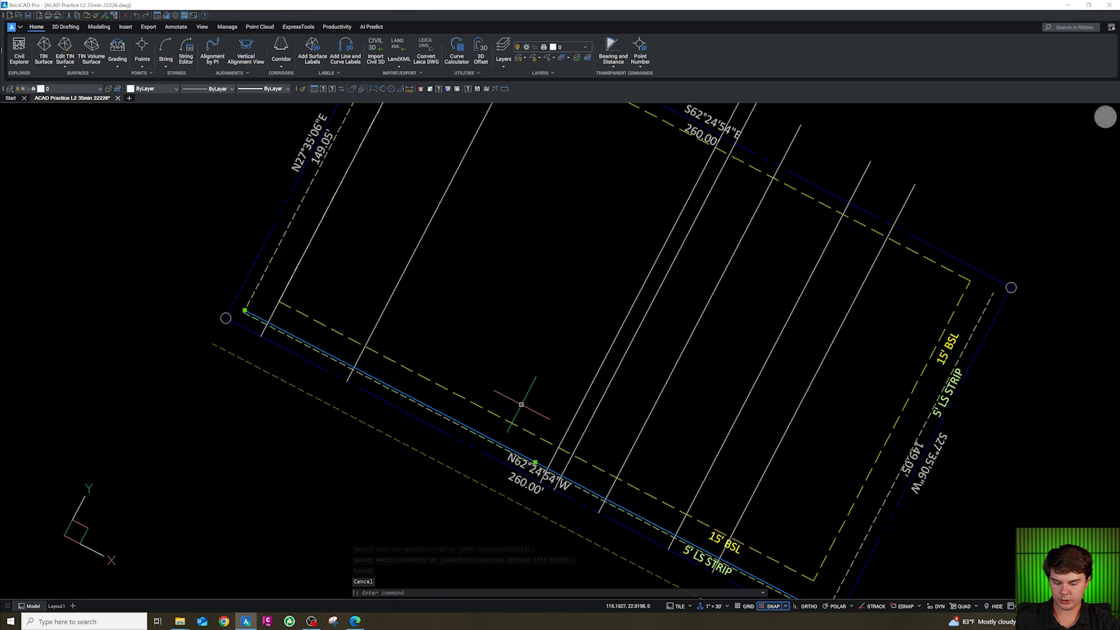
pyautogui.write('o')
pyautogui.press('Return')
pyautogui.write('19')
pyautogui.press('Return')
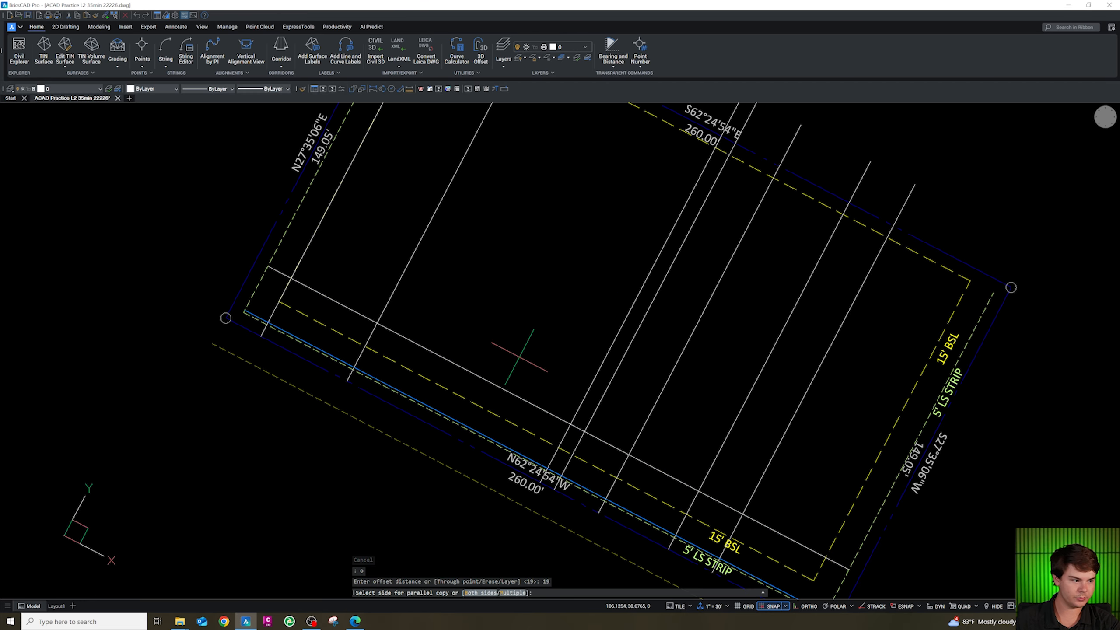
pyautogui.click(518, 356)
pyautogui.press('Escape')
pyautogui.press('Escape')
pyautogui.click(499, 388)
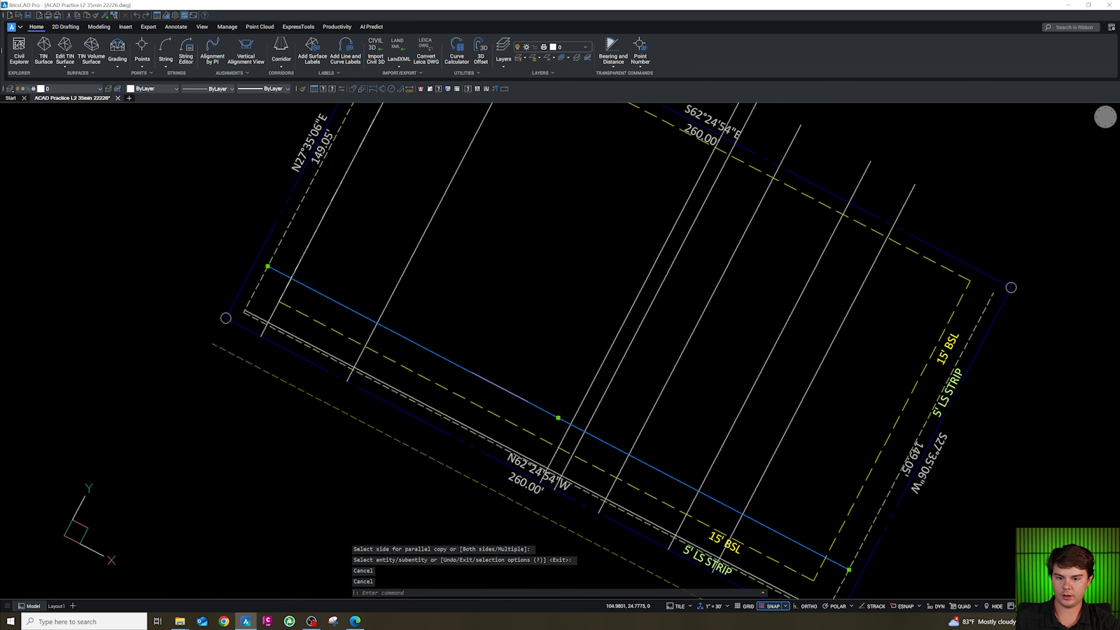
# Offset the new south-side line 27 units further into the lot.
pyautogui.write('o')
pyautogui.press('Return')
pyautogui.write('27')
pyautogui.press('Return')
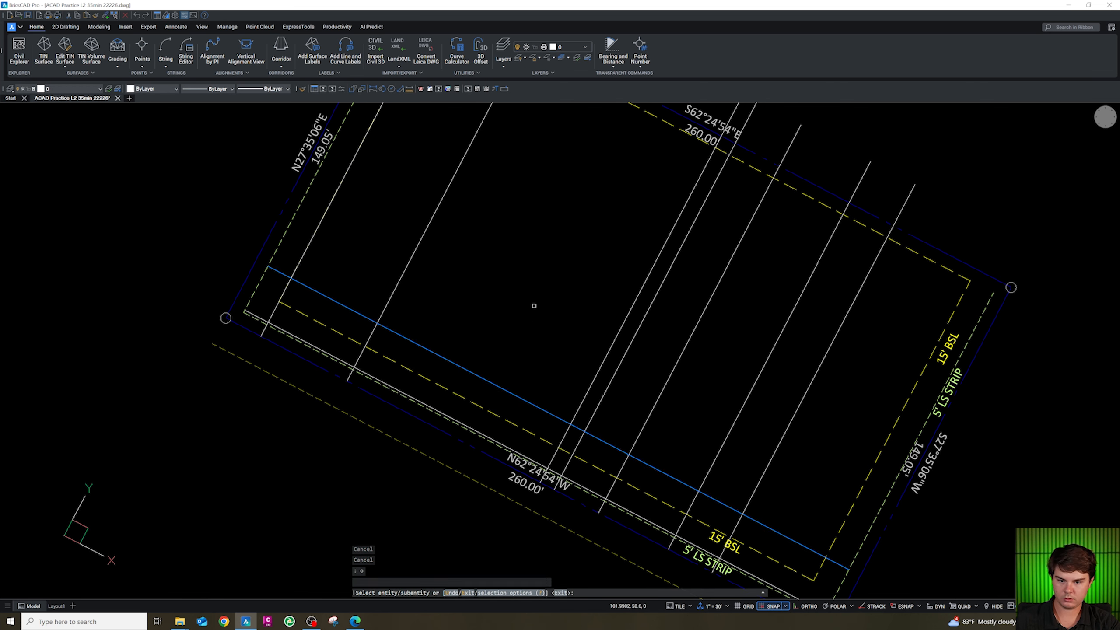
pyautogui.click(531, 309)
pyautogui.press('Escape')
pyautogui.scroll(3, 556, 297)
pyautogui.press('Escape')
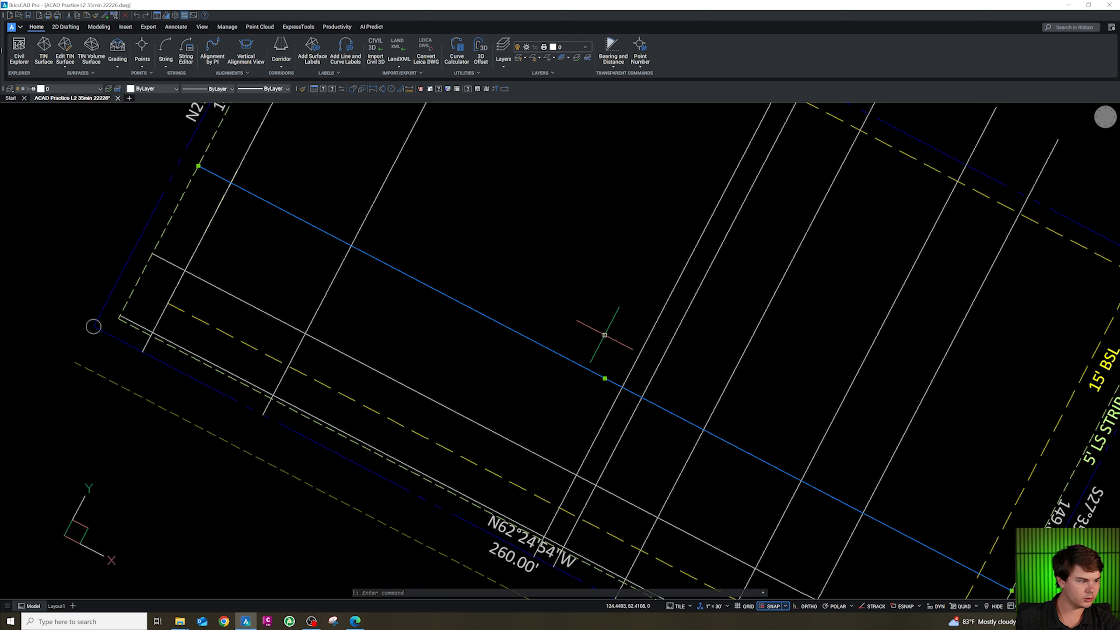
# Offset the 27-unit line another 8 units into the lot.
pyautogui.write('o')
pyautogui.press('Return')
pyautogui.write('8')
pyautogui.press('Return')
pyautogui.click(576, 360)
pyautogui.click(587, 313)
pyautogui.scroll(-2, 550, 436)
pyautogui.press('Escape')
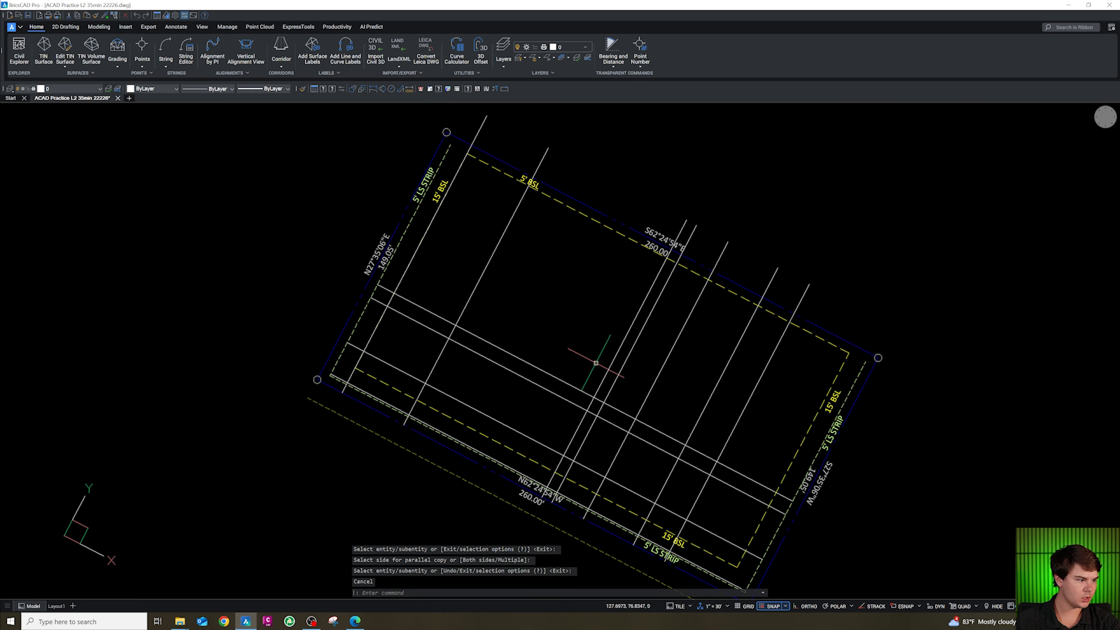
# Offset the 8-unit line 83.3 units toward the north boundary.
pyautogui.press('Escape')
pyautogui.press('Escape')
pyautogui.write('o')
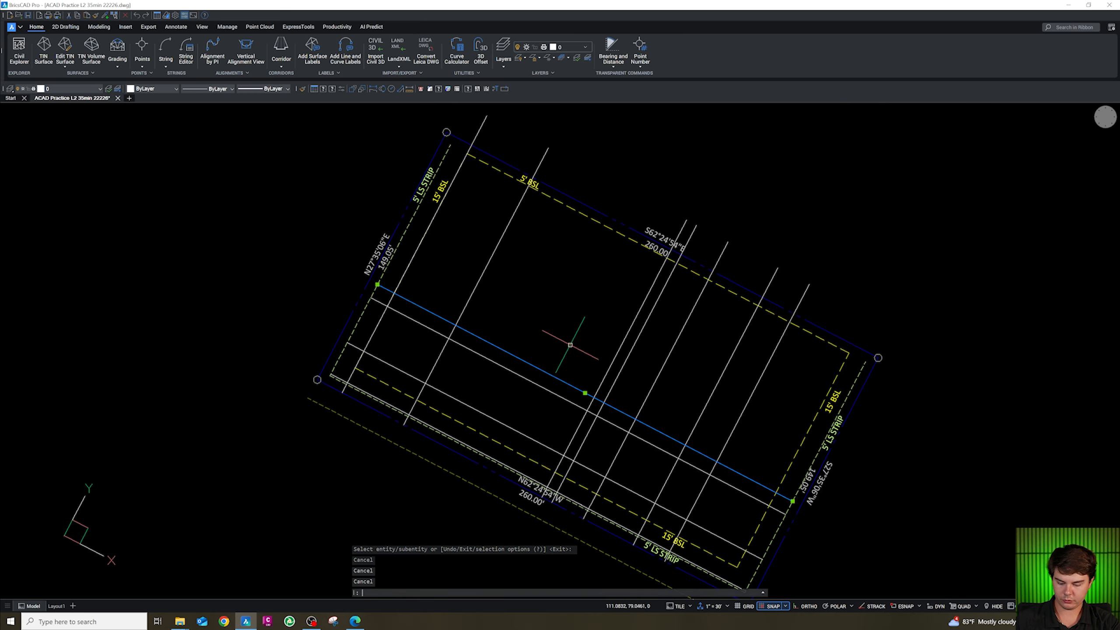
pyautogui.press('Return')
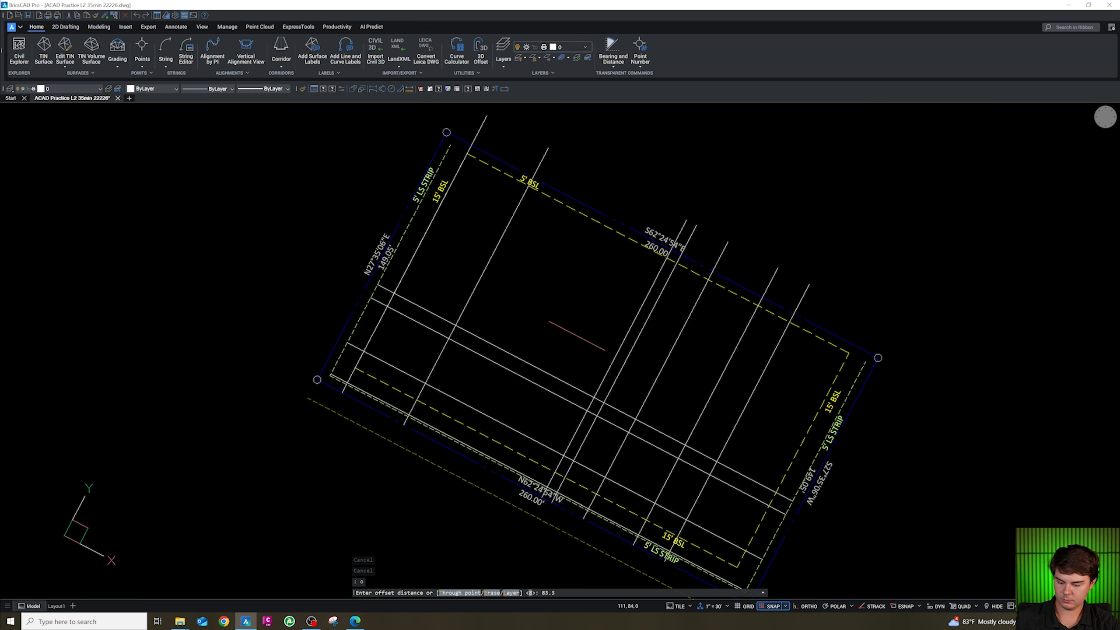
pyautogui.press('Return')
pyautogui.click(610, 250)
pyautogui.press('Escape')
pyautogui.scroll(2, 620, 232)
pyautogui.scroll(-2, 515, 264)
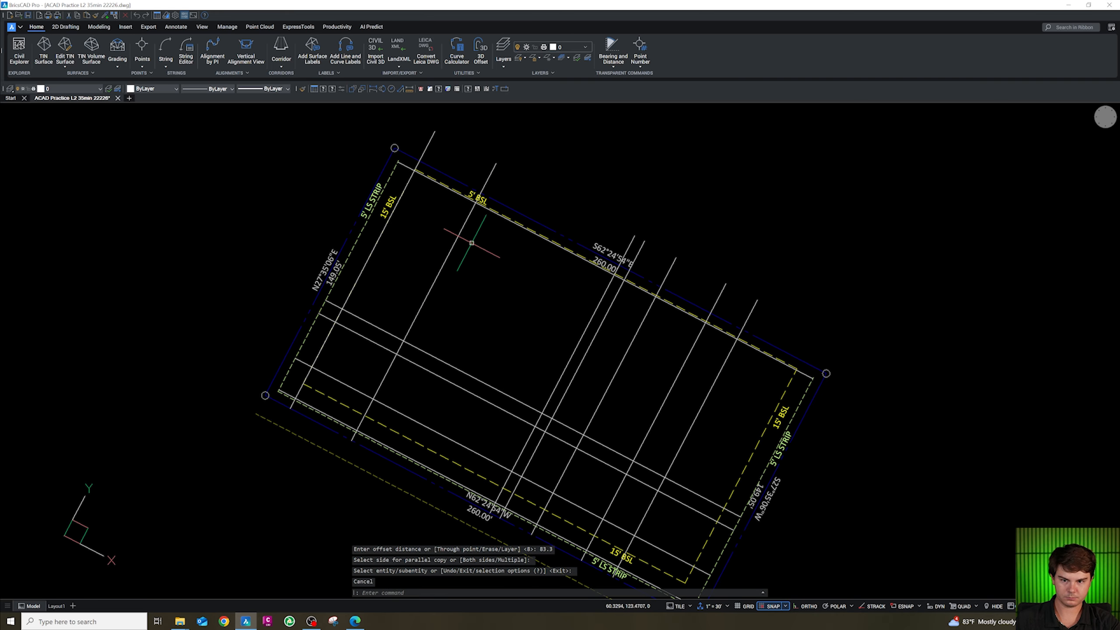
pyautogui.scroll(2, 502, 327)
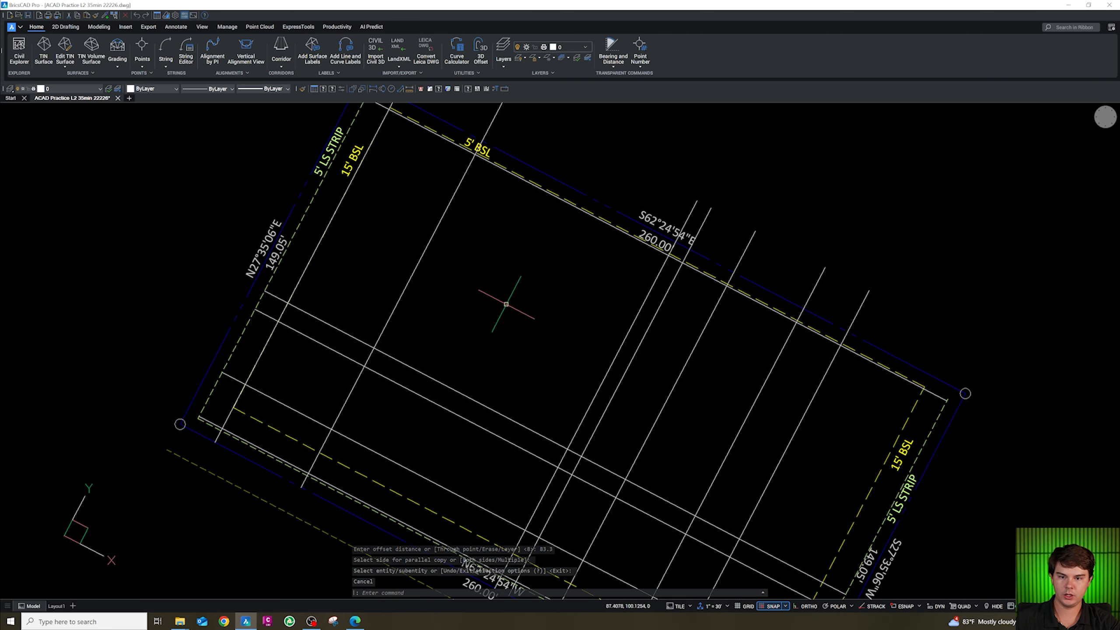
# Draw a rectangle between the apparent intersections of the offset grid lines to outline the building.
pyautogui.press('Escape')
pyautogui.press('Escape')
pyautogui.press('Escape')
pyautogui.write('rec')
pyautogui.press('Return')
pyautogui.write('end')
pyautogui.press('Return')
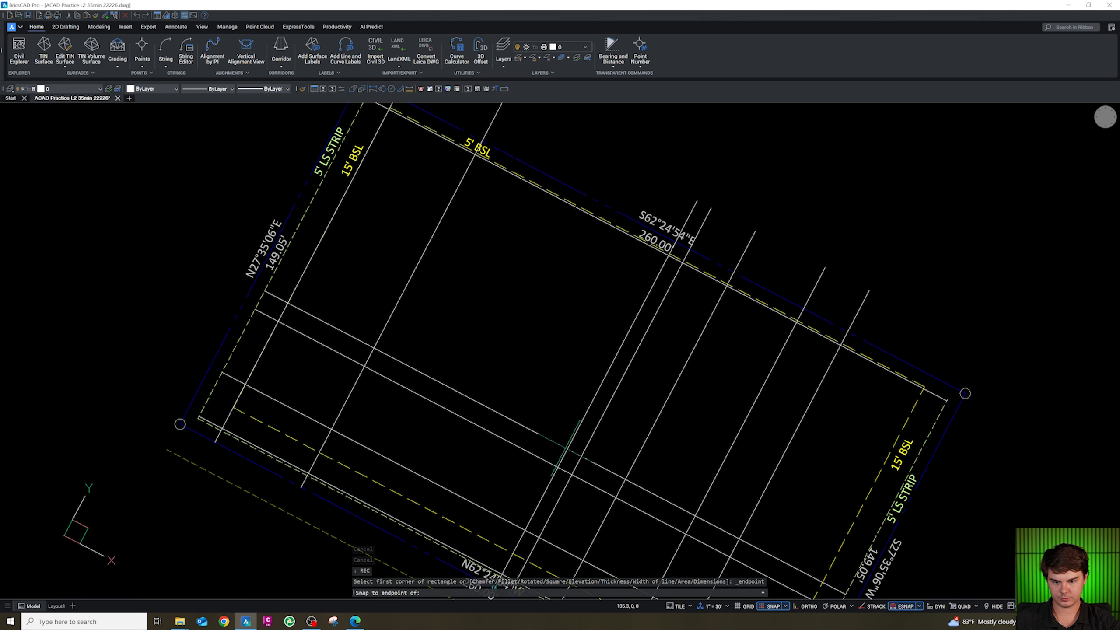
pyautogui.keyDown('shift'); pyautogui.rightClick(570, 450); pyautogui.keyUp('shift')
pyautogui.press('a')
pyautogui.click(568, 450)
pyautogui.keyDown('shift'); pyautogui.rightClick(512, 203); pyautogui.keyUp('shift')
pyautogui.press('a')
pyautogui.click(481, 157)
pyautogui.press('Escape')
# Move the building rectangle to the CA-SITE-BLDG layer.
pyautogui.click(470, 160)
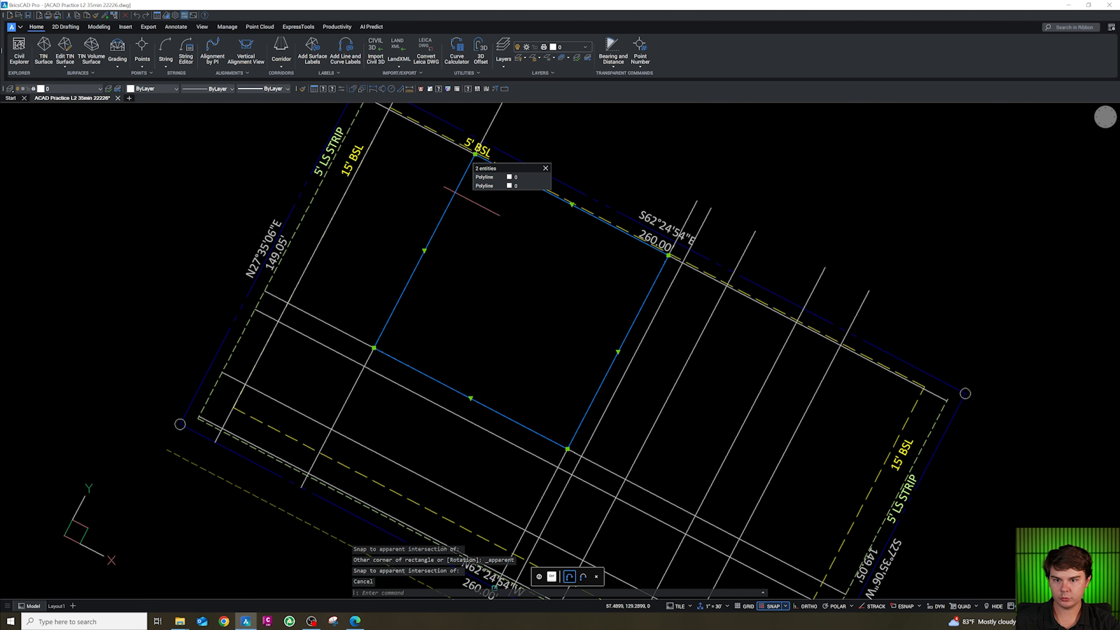
pyautogui.click(101, 89)
pyautogui.click(66, 151)
# Offset the building outline 1 unit inward.
pyautogui.scroll(3, 495, 194)
pyautogui.press('Escape')
pyautogui.click(421, 180)
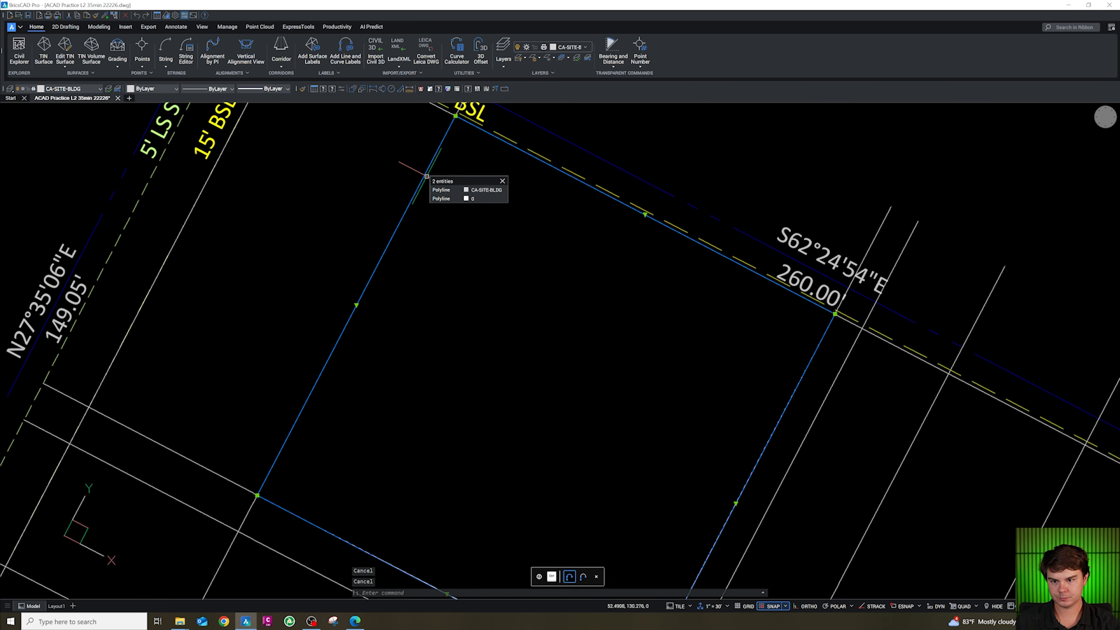
pyautogui.click(459, 190)
pyautogui.write('o')
pyautogui.press('Return')
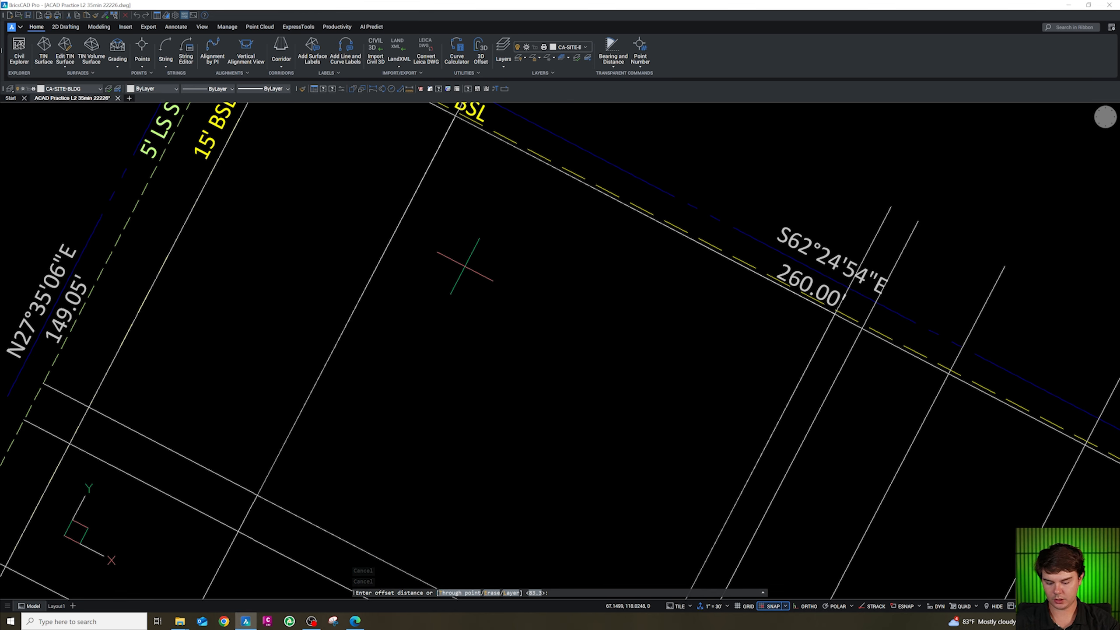
pyautogui.write('1')
pyautogui.press('Return')
pyautogui.click(495, 251)
pyautogui.press('Escape')
pyautogui.click(445, 145)
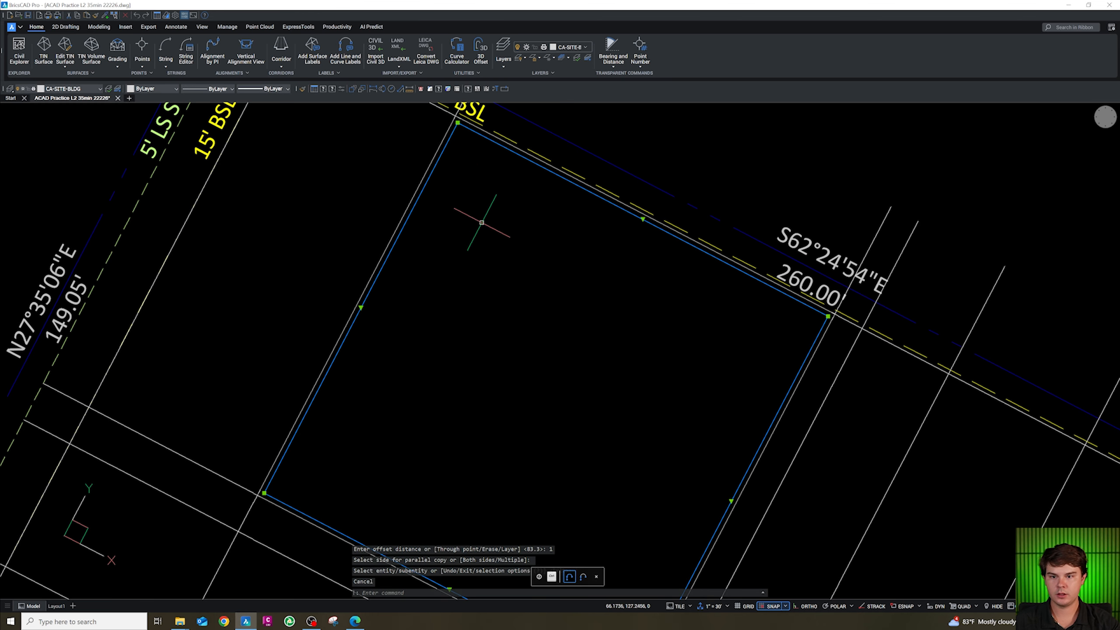
# Set the inner building outline's polyline width to 1.5.
pyautogui.write('pw')
pyautogui.press('Return')
pyautogui.write('1.5')
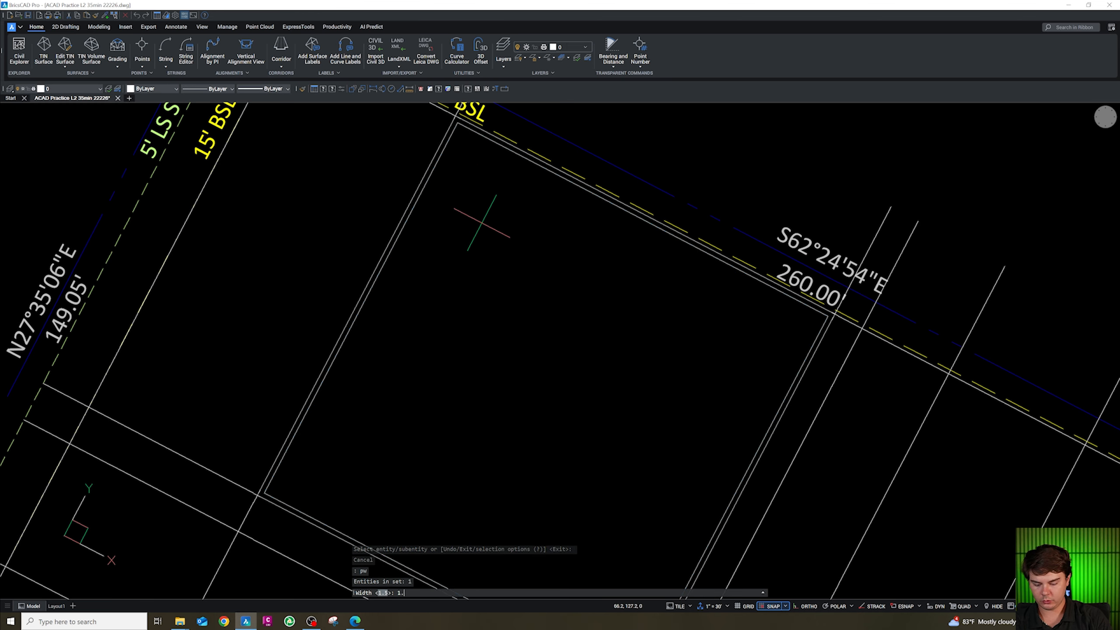
pyautogui.press('Return')
pyautogui.scroll(-2, 468, 212)
pyautogui.press('Escape')
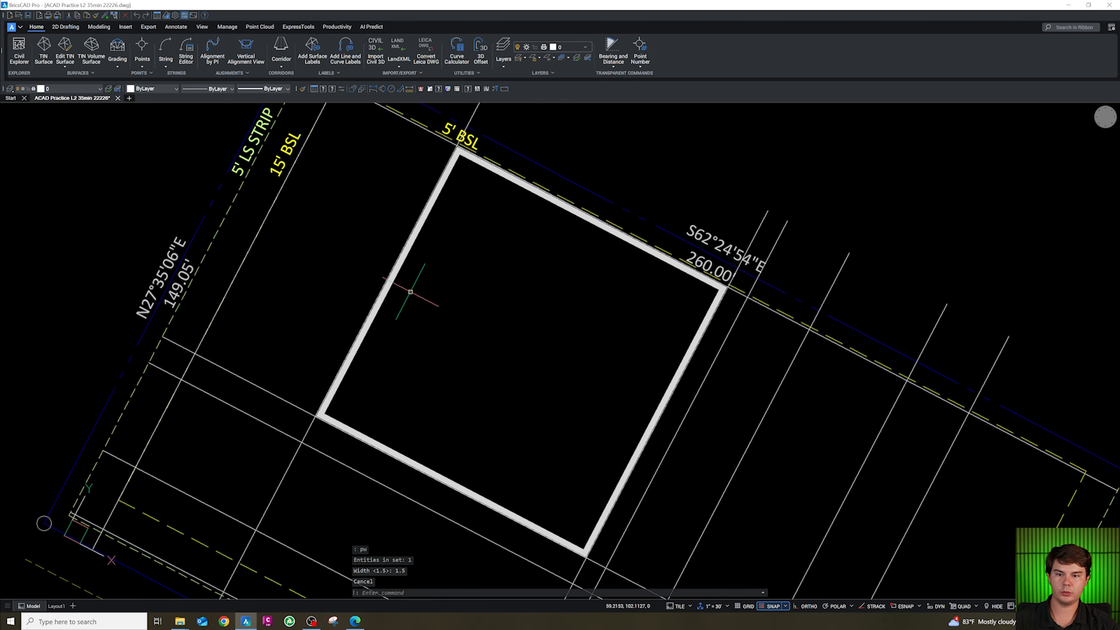
# Inspect the widened building outline and its position within the lot.
pyautogui.scroll(-3, 410, 291)
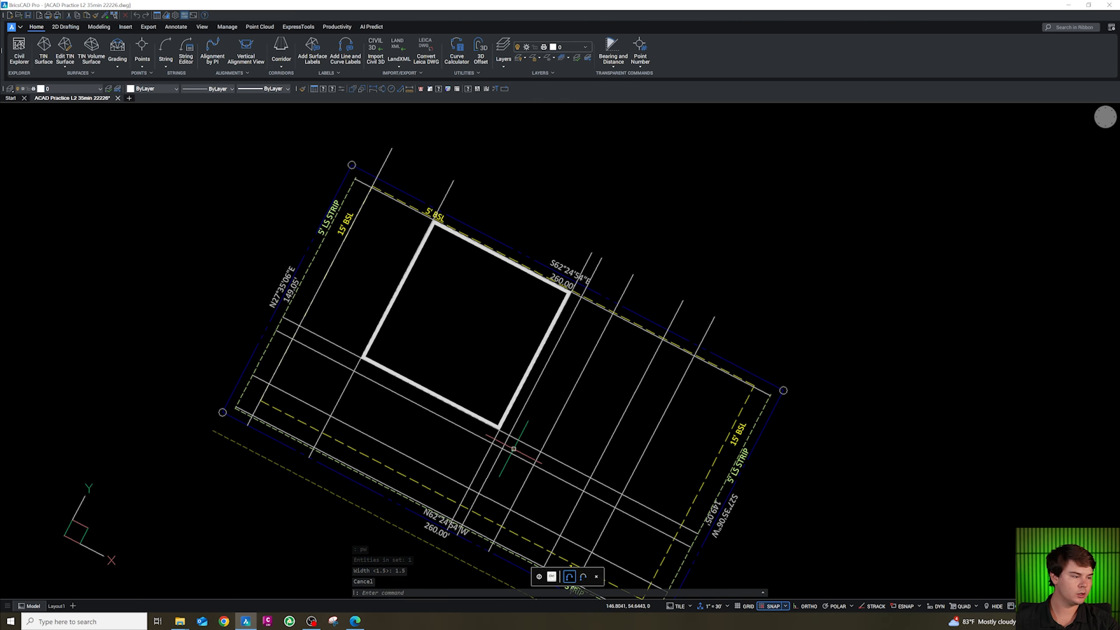
pyautogui.scroll(3, 443, 461)
pyautogui.scroll(-3, 516, 353)
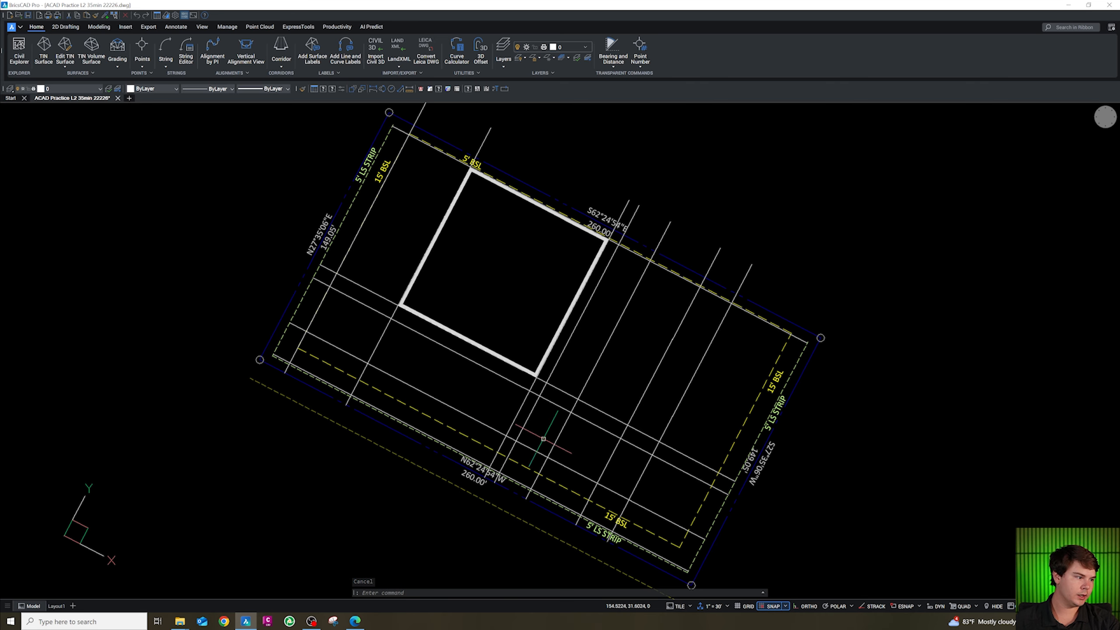
pyautogui.scroll(-3, 467, 410)
pyautogui.scroll(3, 445, 225)
pyautogui.scroll(2, 445, 225)
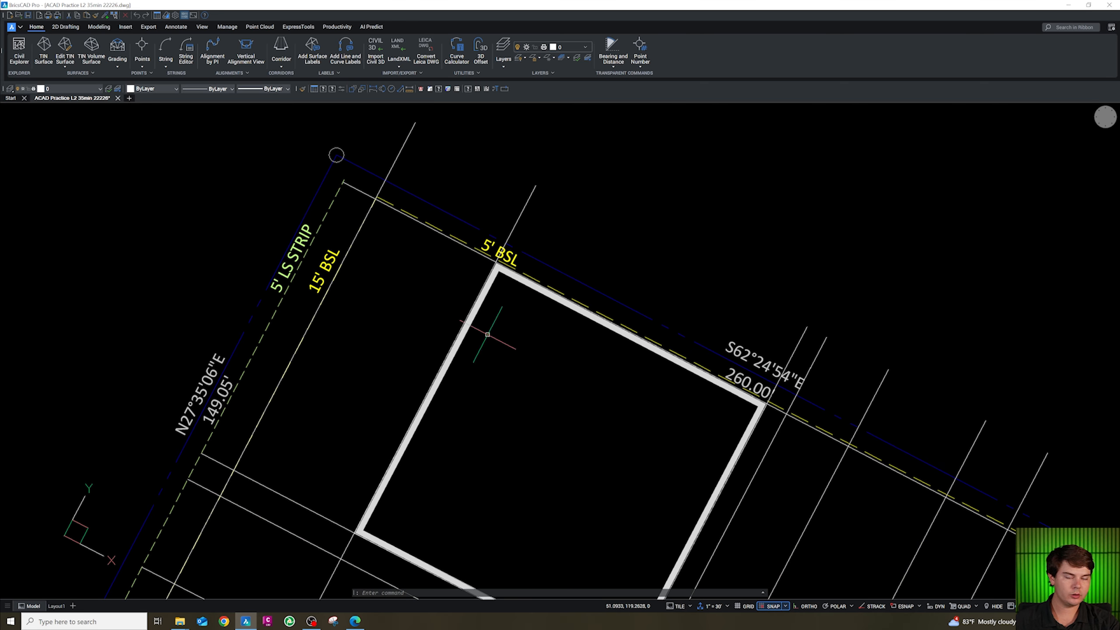
pyautogui.scroll(1, 472, 241)
pyautogui.press('Escape')
pyautogui.press('Escape')
pyautogui.press('Escape')
pyautogui.press('Escape')
pyautogui.scroll(2, 479, 251)
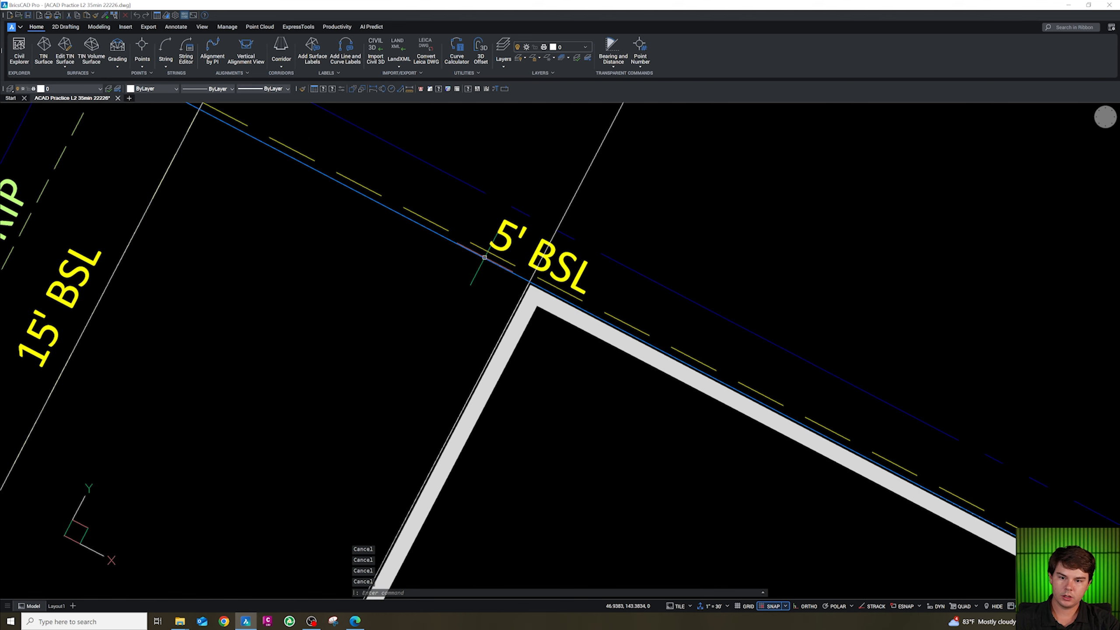
# Offset the northern property line 5 units into the lot.
pyautogui.click(500, 200)
pyautogui.press('Escape')
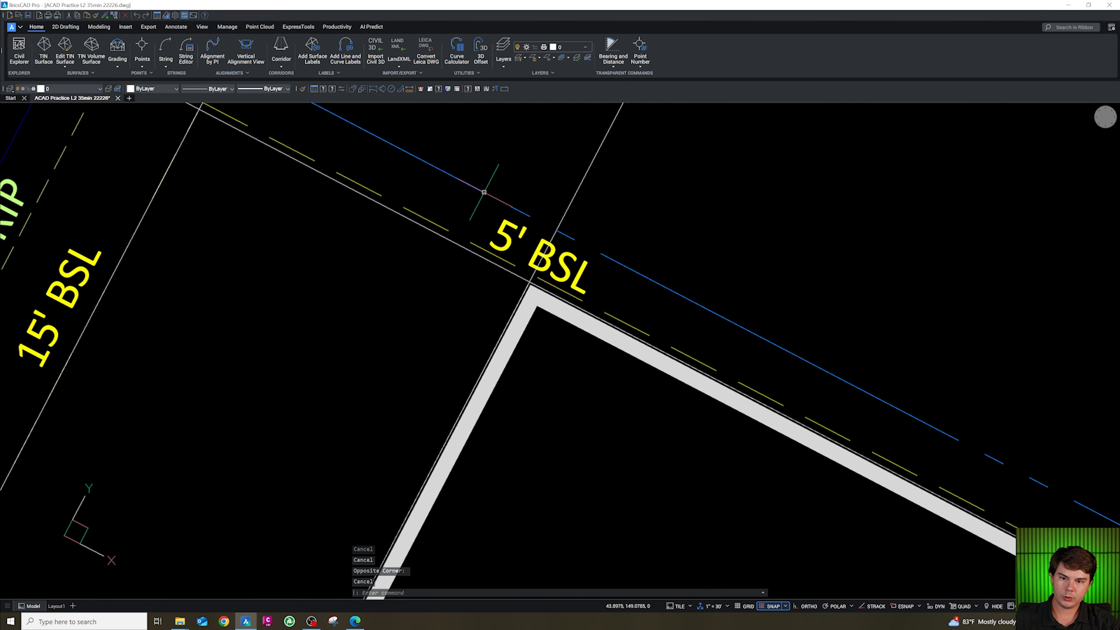
pyautogui.write('o')
pyautogui.press('Return')
pyautogui.write('5')
pyautogui.press('Return')
pyautogui.click(483, 201)
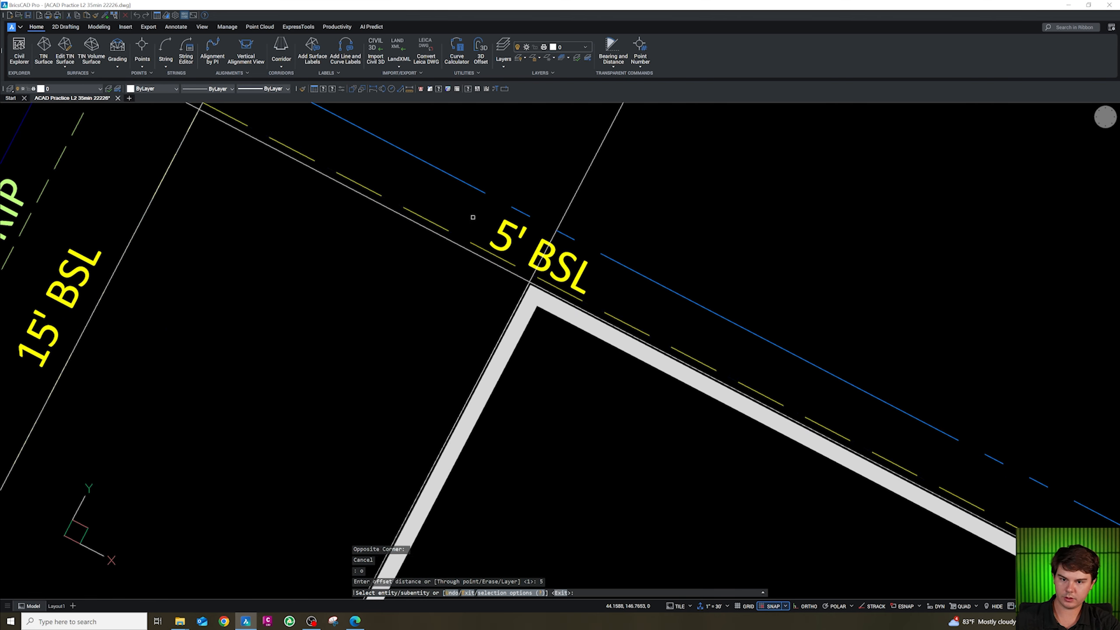
pyautogui.click(464, 232)
pyautogui.press('Escape')
pyautogui.press('Escape')
pyautogui.scroll(1, 460, 235)
pyautogui.press('Escape')
pyautogui.press('Escape')
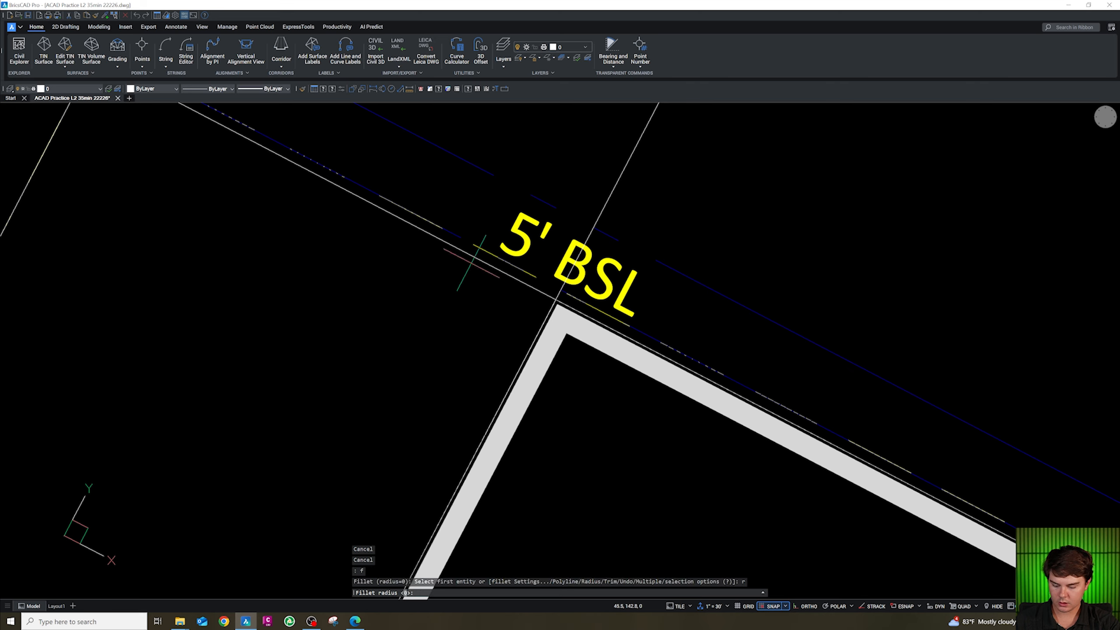
# Fillet the new offset line with the grid line below the 5' BSL label at radius 0 to form a sharp corner.
pyautogui.write('0')
pyautogui.press('Return')
pyautogui.click(559, 296)
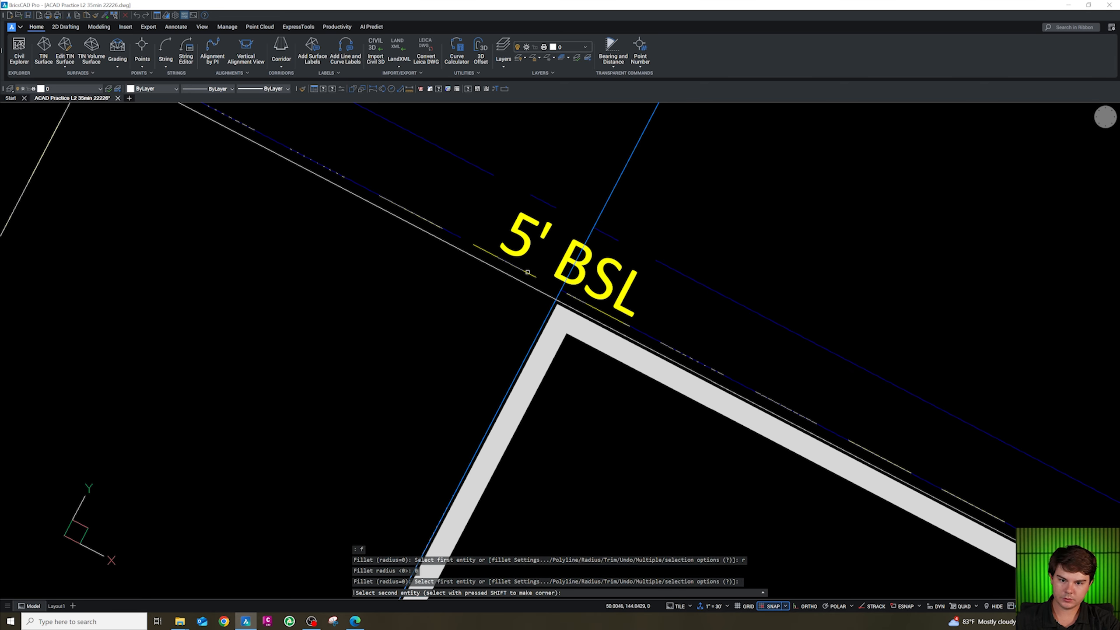
pyautogui.click(507, 264)
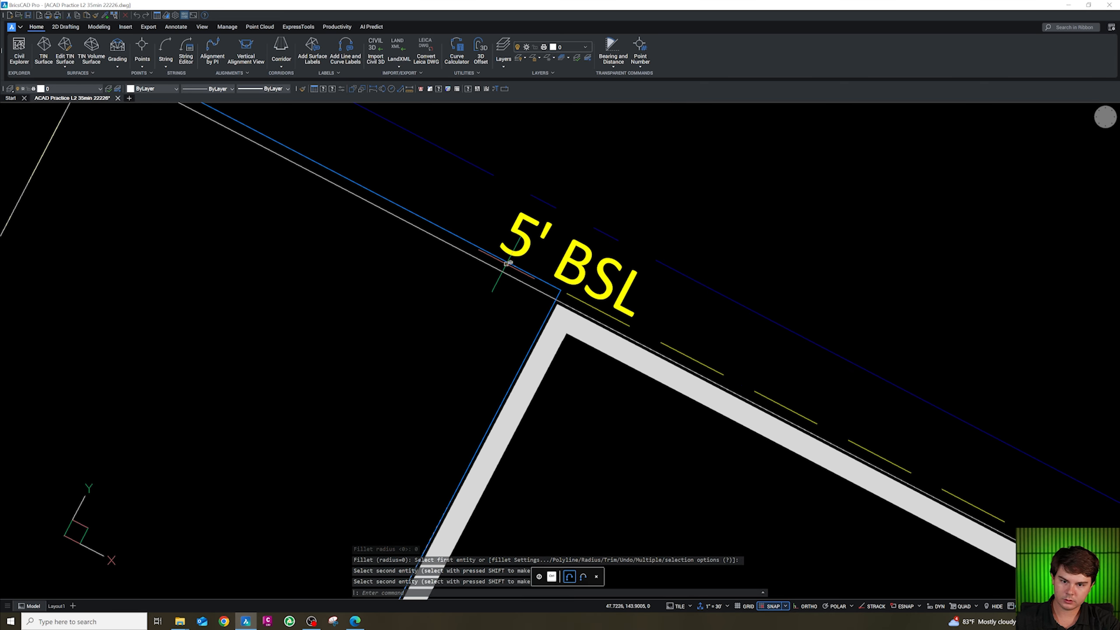
pyautogui.press('Escape')
# Fillet the offset line with the western setback line to close the northwest corner.
pyautogui.scroll(-5, 507, 263)
pyautogui.scroll(5, 355, 194)
pyautogui.press('Return')
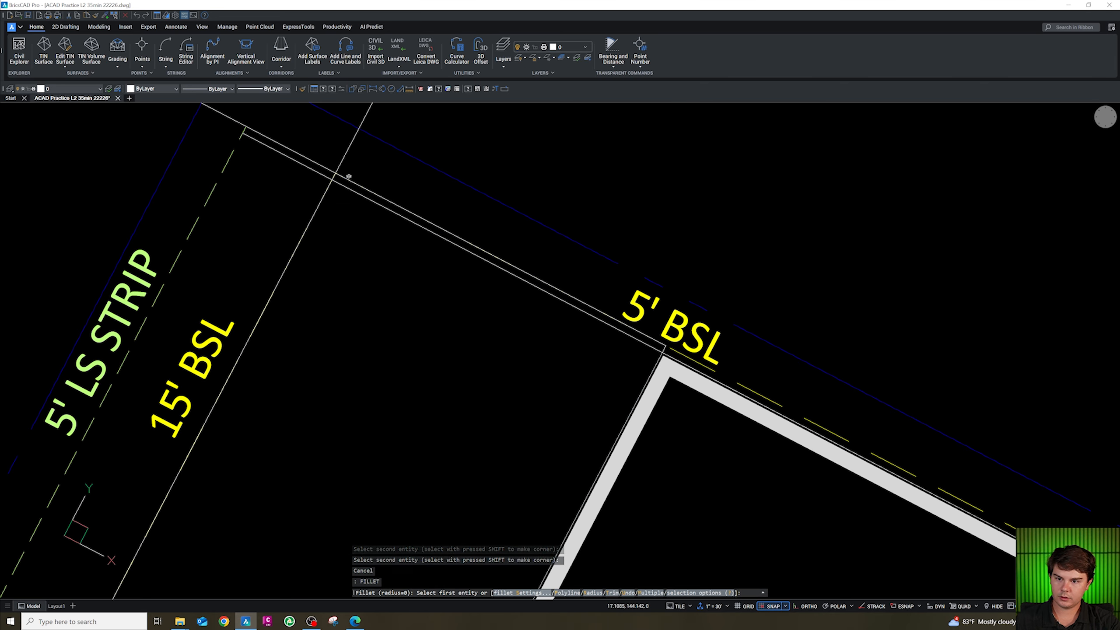
pyautogui.click(353, 183)
pyautogui.click(372, 196)
pyautogui.click(325, 198)
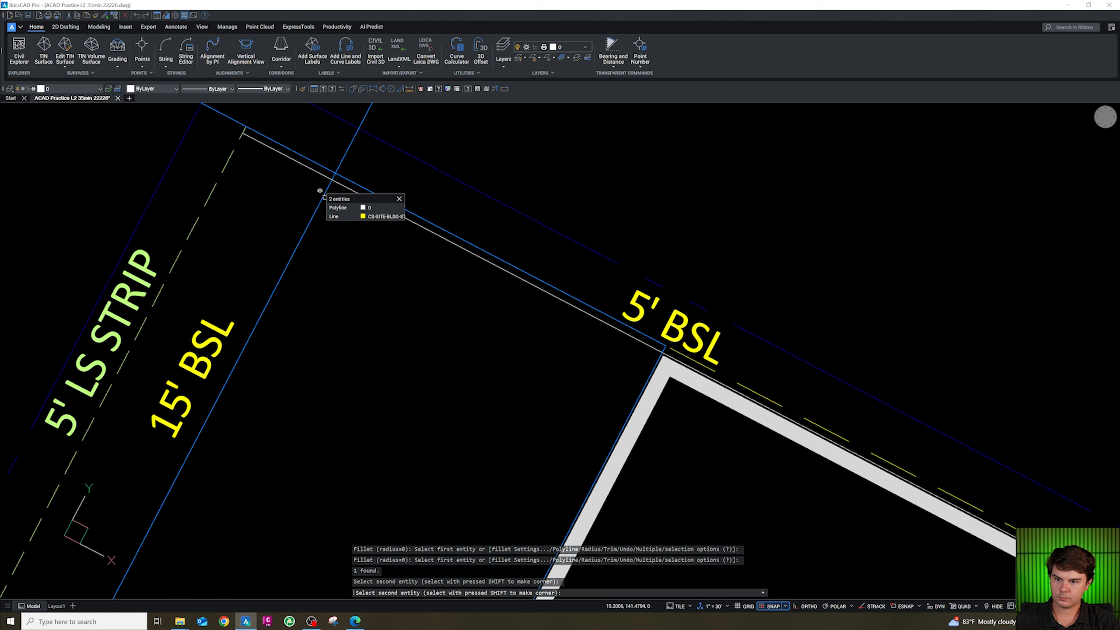
pyautogui.press('Escape')
pyautogui.scroll(-2, 346, 194)
pyautogui.click(330, 197)
pyautogui.press('Escape')
pyautogui.scroll(-4, 342, 207)
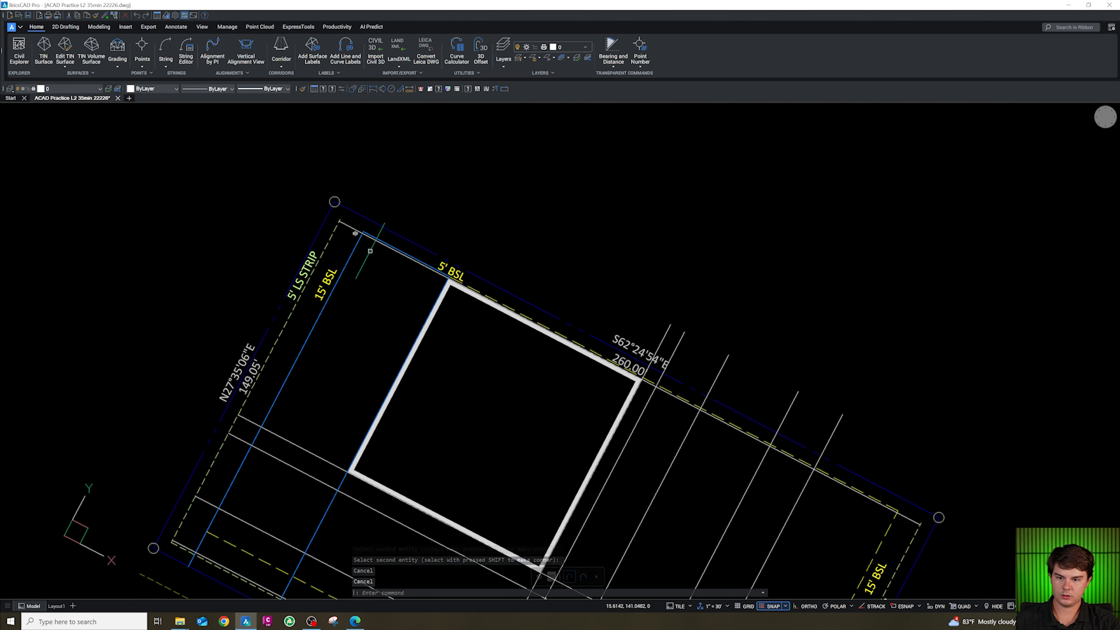
pyautogui.scroll(4, 406, 278)
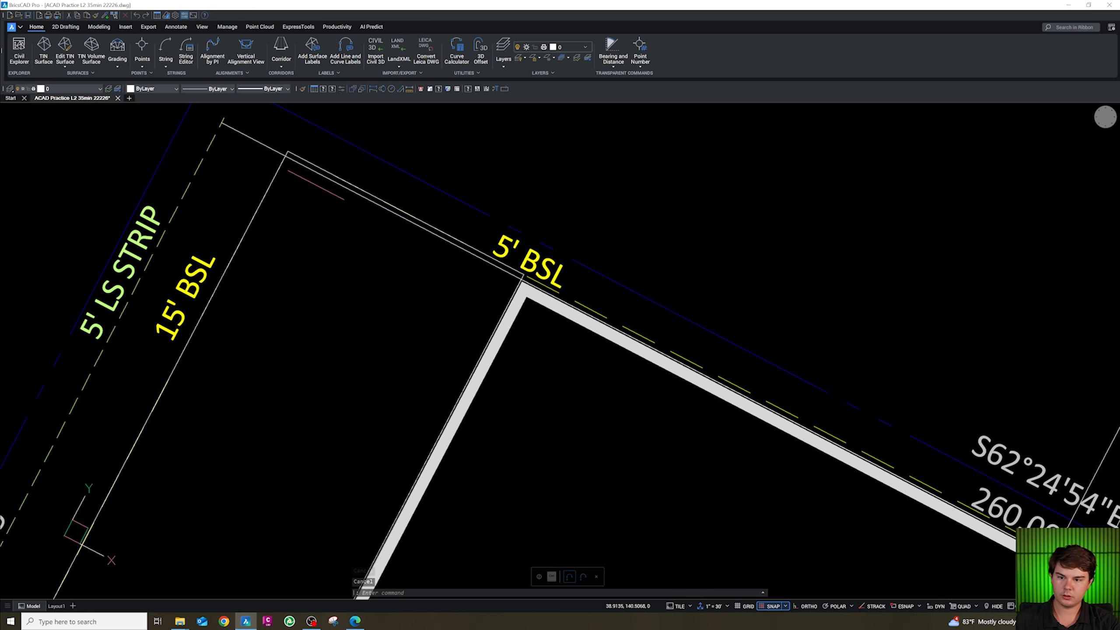
pyautogui.press('Escape')
pyautogui.press('Escape')
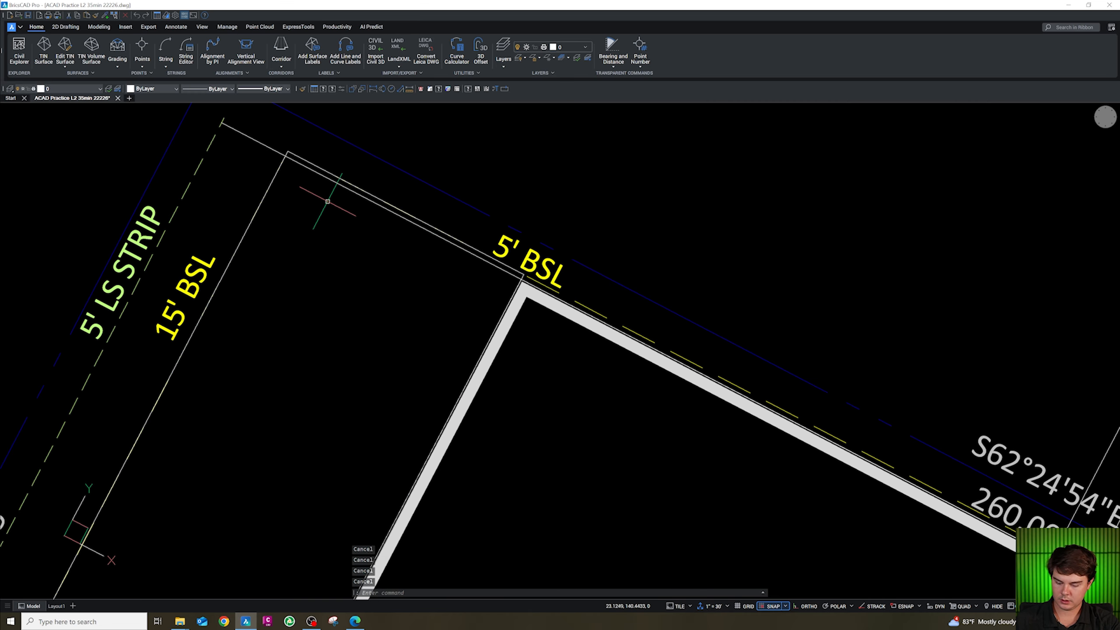
# Erase the selected leftover line near the northwest corner.
pyautogui.scroll(-5, 270, 150)
pyautogui.scroll(3, 238, 109)
pyautogui.press('Delete')
pyautogui.scroll(-1, 325, 189)
pyautogui.scroll(2, 320, 188)
pyautogui.scroll(-3, 333, 170)
pyautogui.press('Escape')
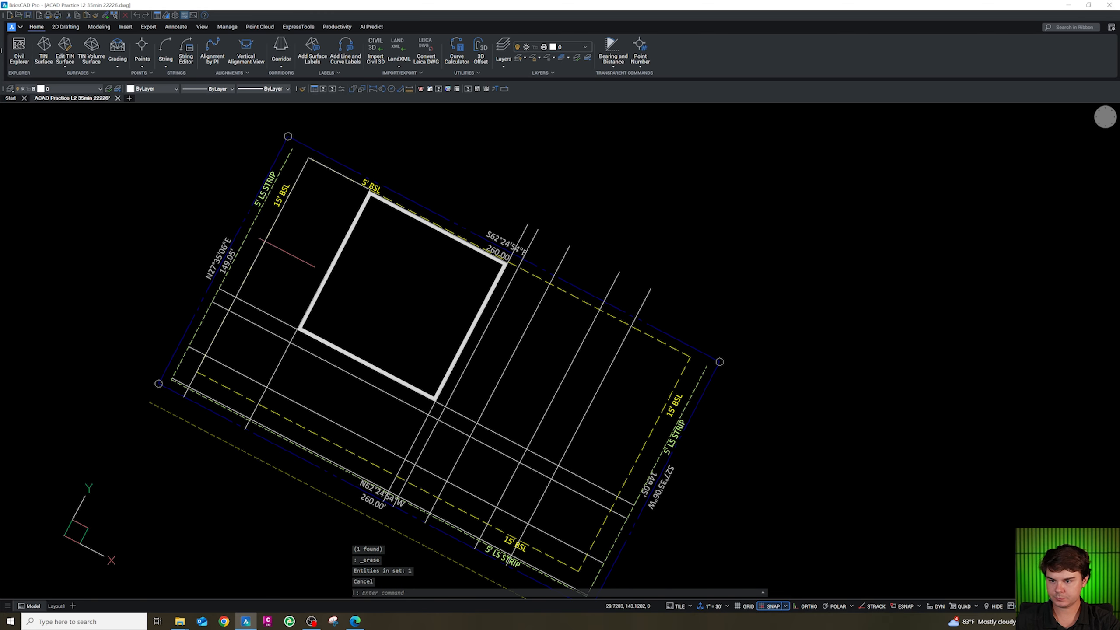
pyautogui.scroll(3, 275, 327)
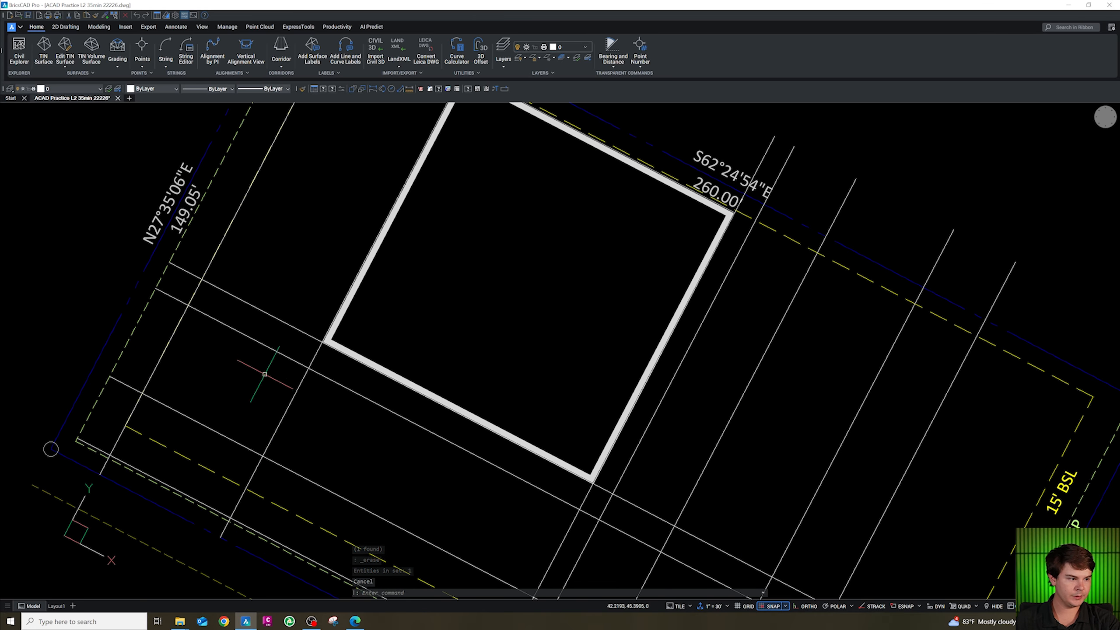
pyautogui.scroll(2, 241, 415)
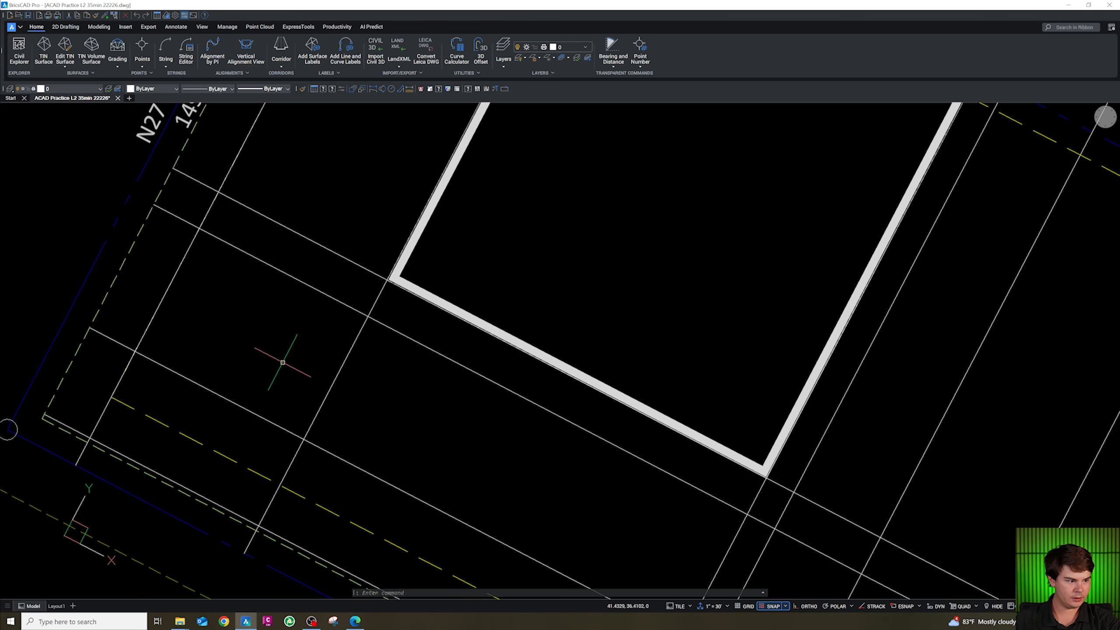
# Fillet the western line and the southern grid line with a 15-unit radius.
pyautogui.write('f')
pyautogui.press('Return')
pyautogui.write('r')
pyautogui.press('Return')
pyautogui.write('15')
pyautogui.press('Return')
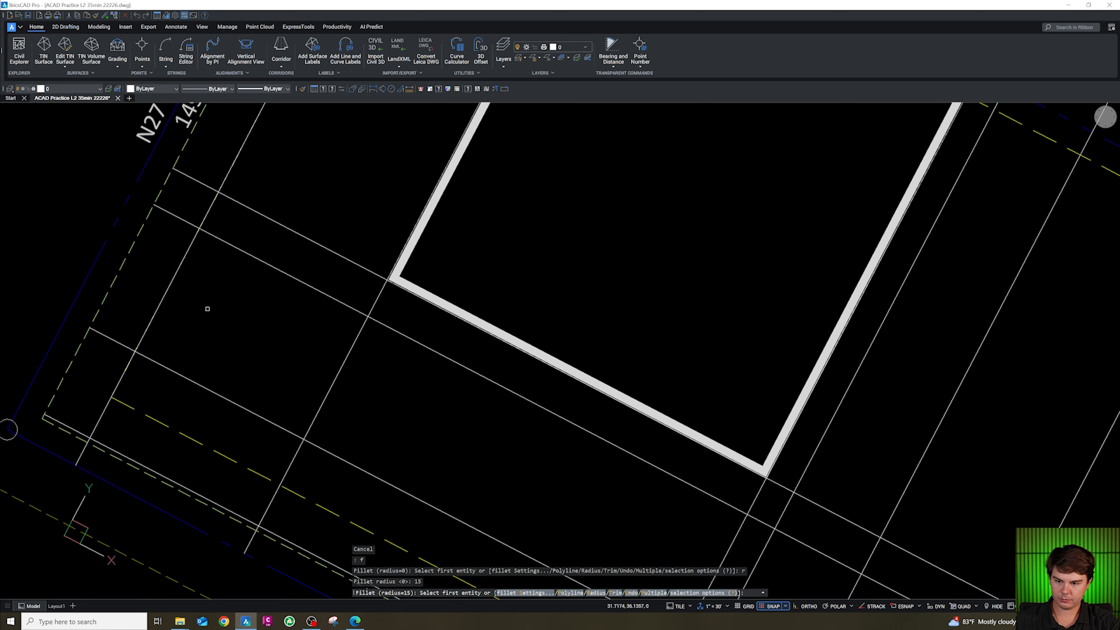
pyautogui.click(176, 272)
pyautogui.click(163, 362)
pyautogui.scroll(-4, 213, 339)
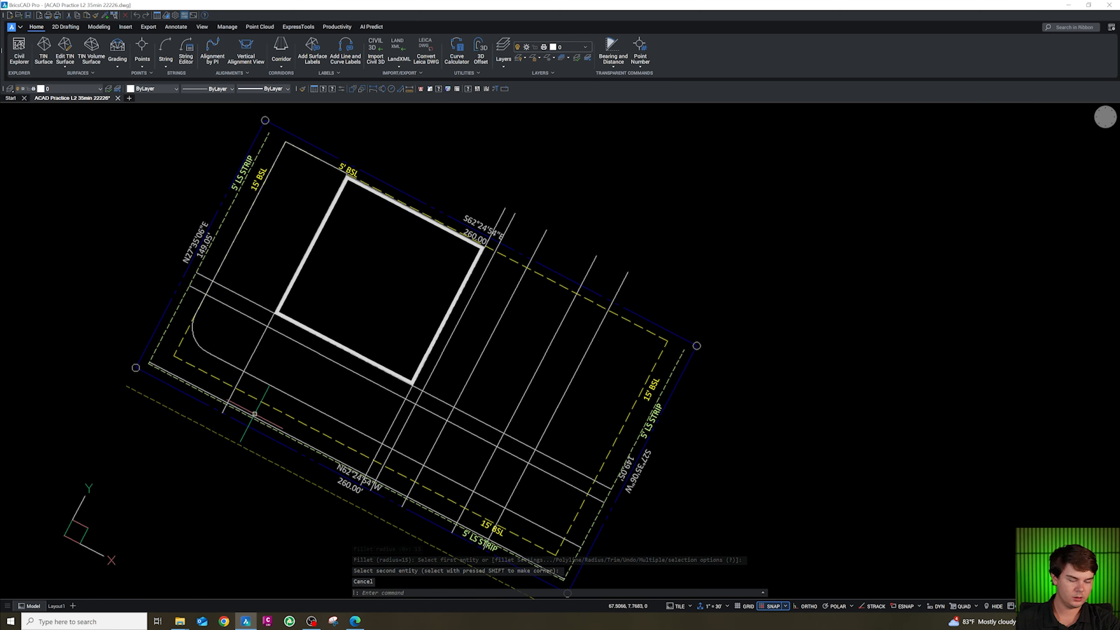
pyautogui.scroll(2, 253, 413)
pyautogui.press('Escape')
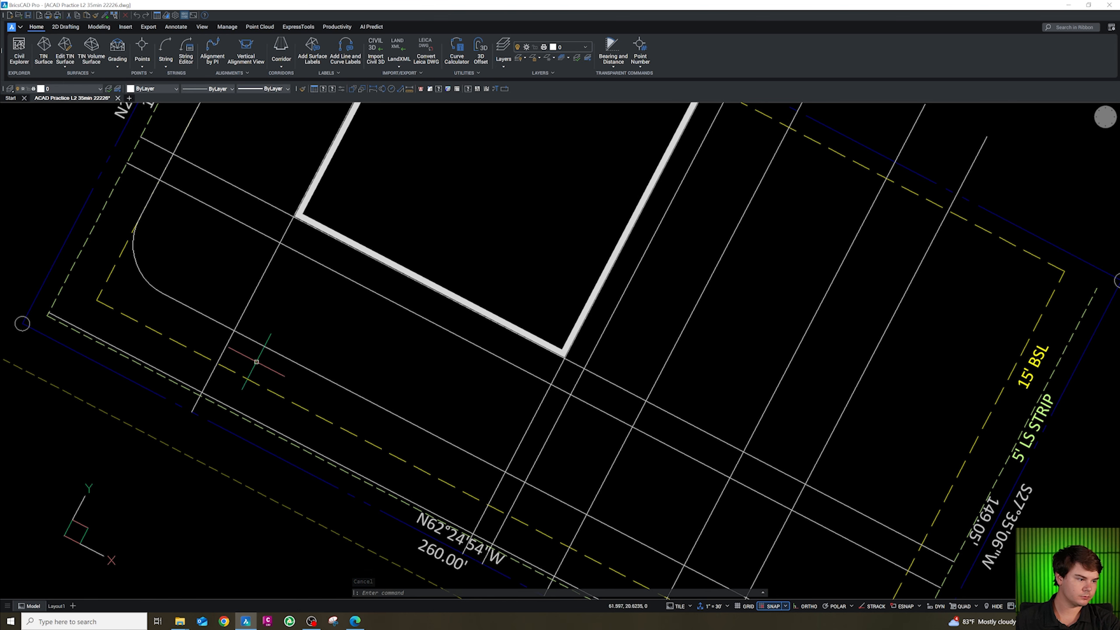
# Inspect the rounded corner and the southeast part of the lot.
pyautogui.scroll(2, 199, 344)
pyautogui.scroll(-4, 221, 349)
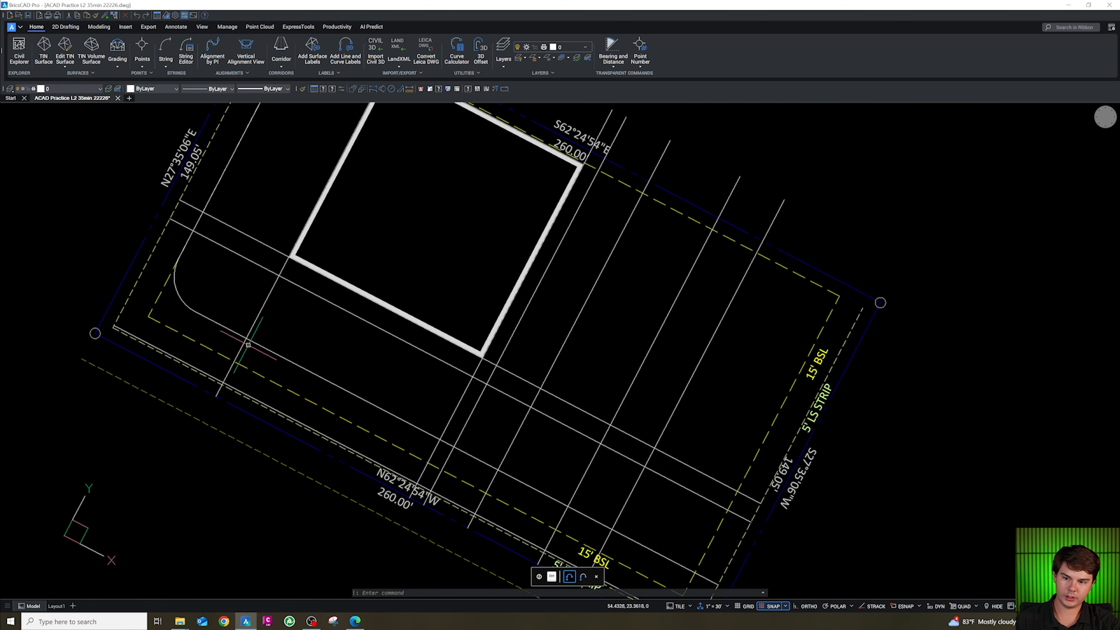
pyautogui.scroll(2, 237, 340)
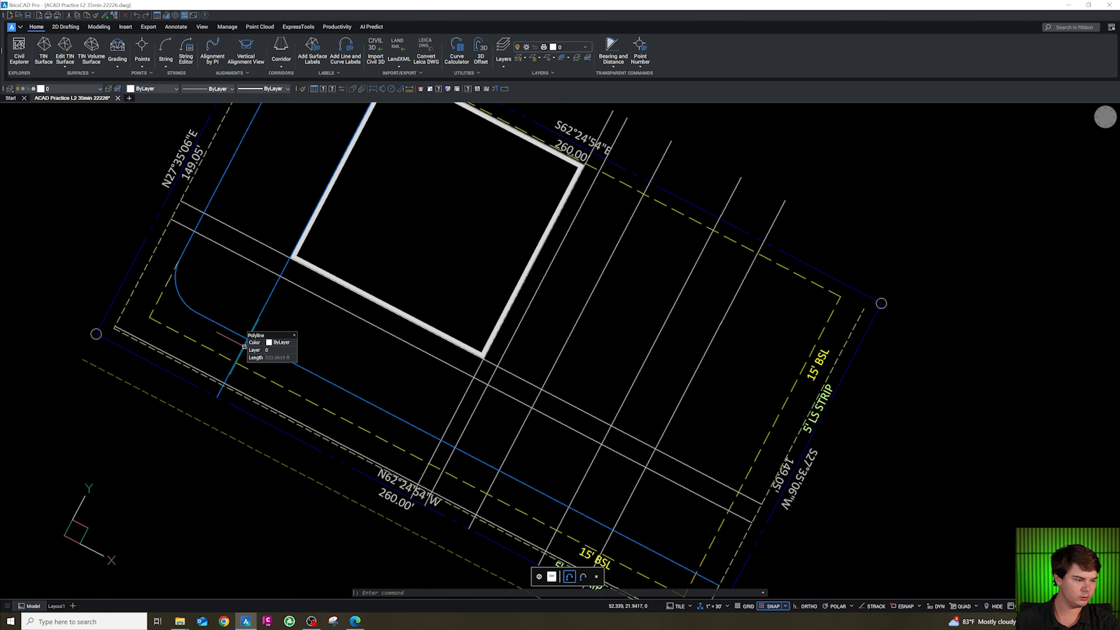
pyautogui.scroll(-2, 221, 327)
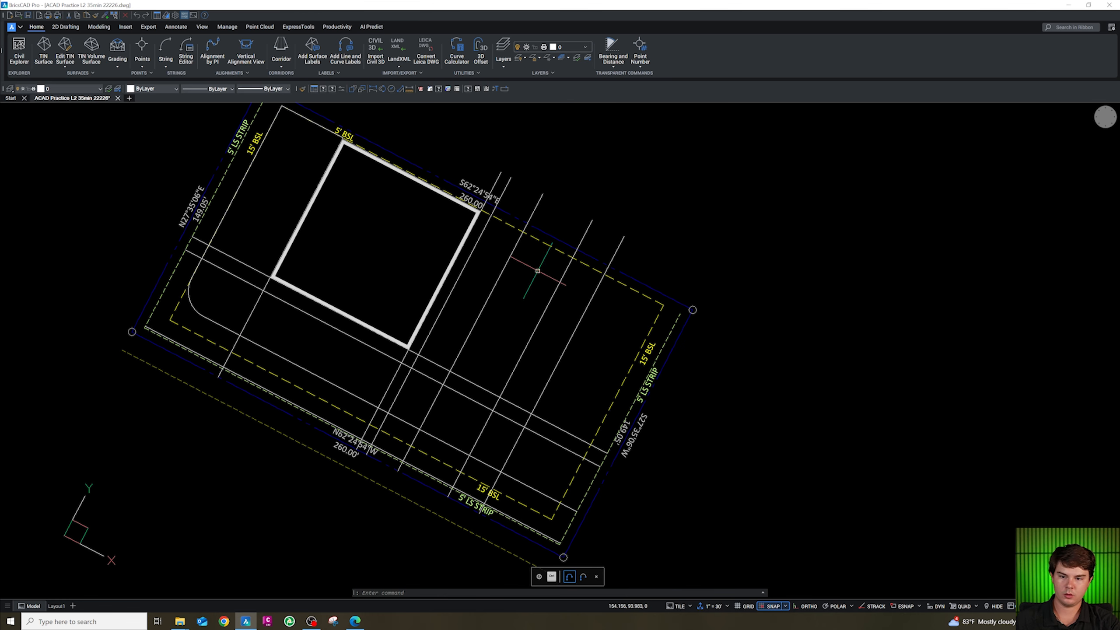
pyautogui.scroll(3, 538, 270)
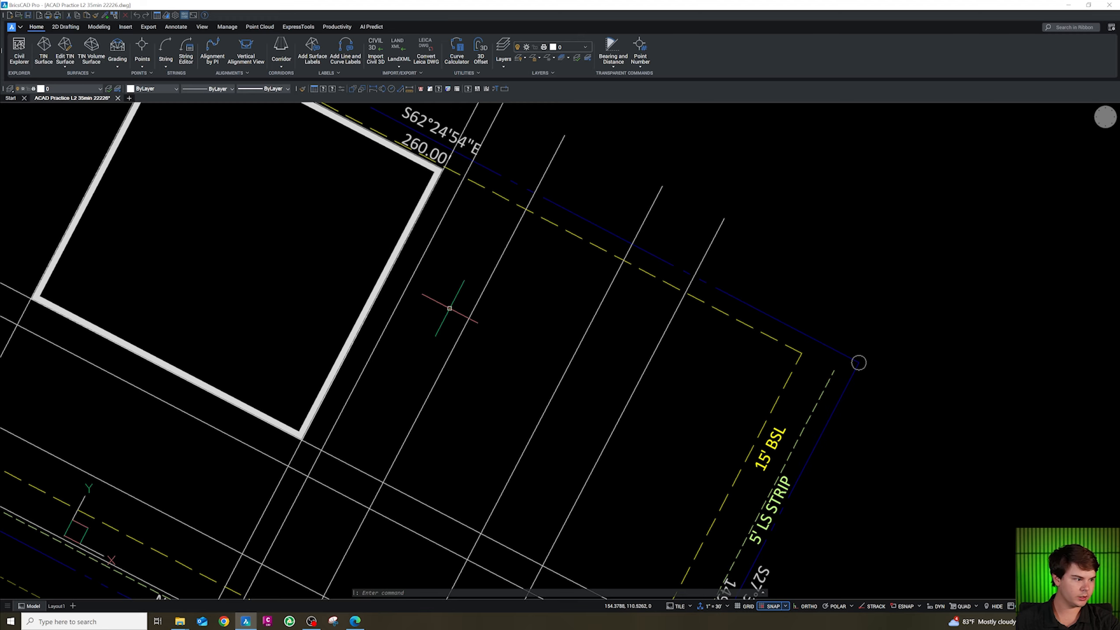
pyautogui.scroll(-2, 457, 303)
pyautogui.scroll(3, 505, 470)
pyautogui.scroll(-2, 486, 373)
pyautogui.scroll(2, 414, 444)
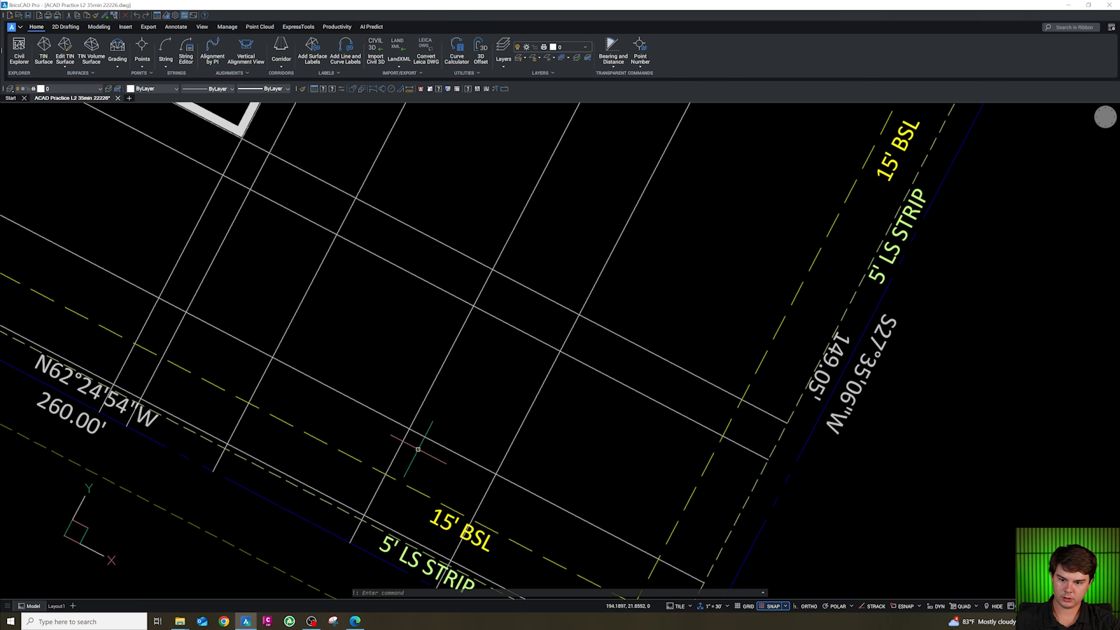
pyautogui.scroll(-3, 356, 433)
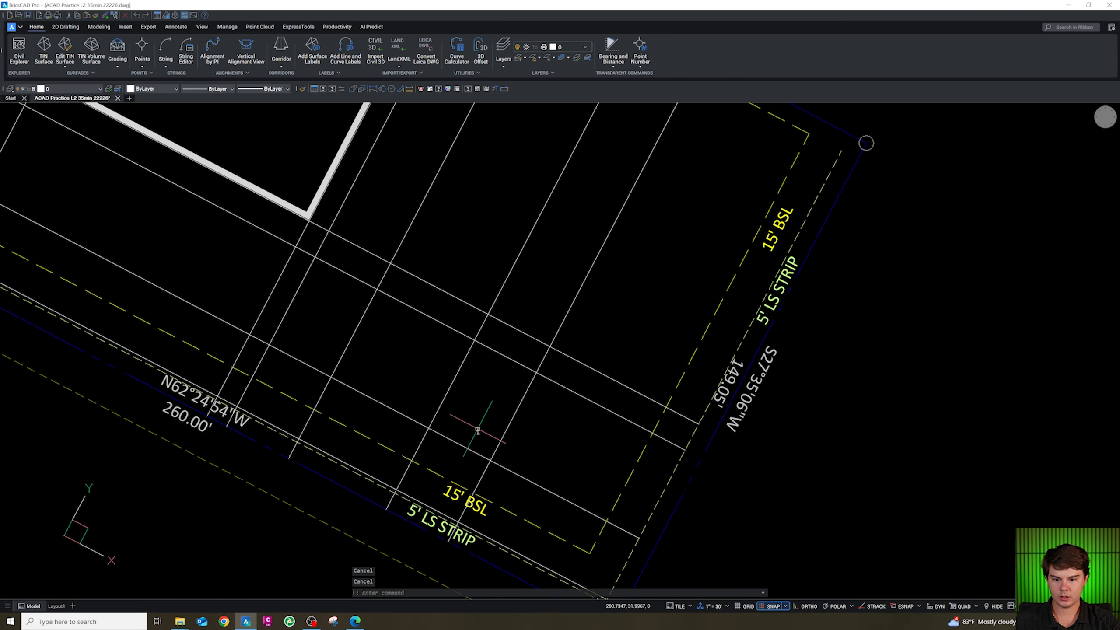
# Try filleting the southeast grid corner near the 15' BSL label with a 5-unit radius.
pyautogui.write('f')
pyautogui.press('Return')
pyautogui.write('r')
pyautogui.press('Return')
pyautogui.scroll(-3, 488, 427)
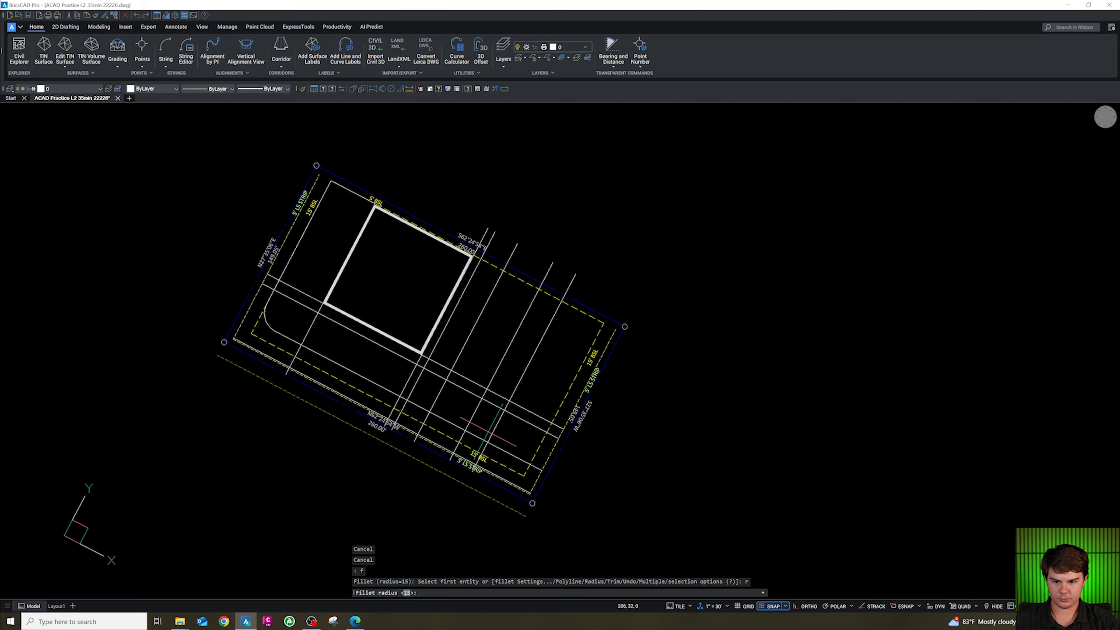
pyautogui.write('5')
pyautogui.press('Return')
pyautogui.scroll(3, 473, 435)
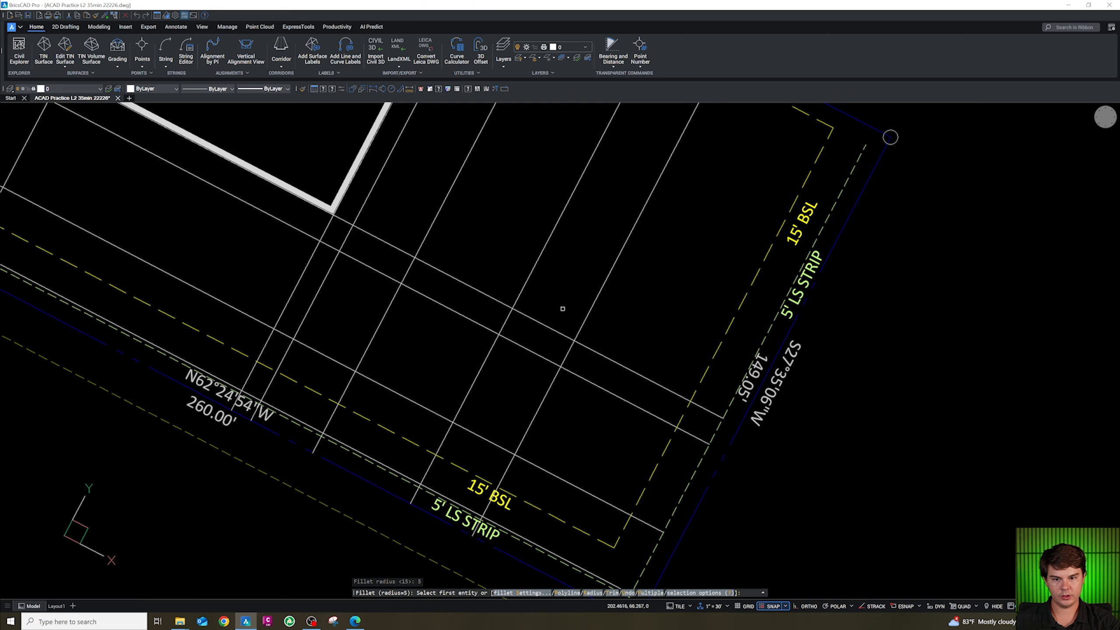
pyautogui.click(454, 427)
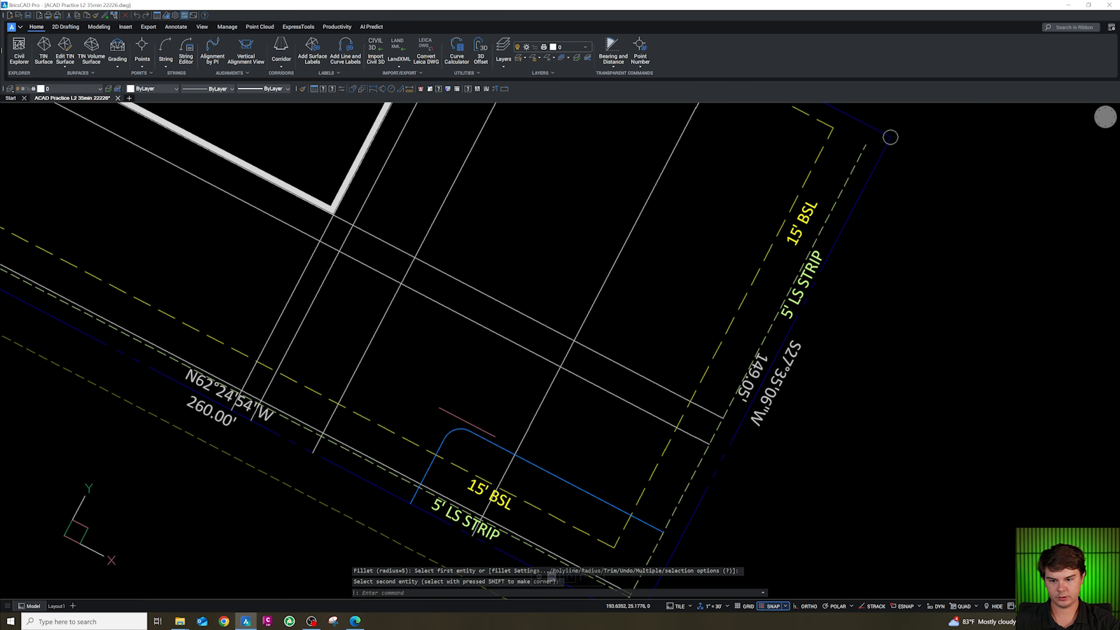
pyautogui.scroll(-3, 462, 417)
pyautogui.scroll(4, 461, 418)
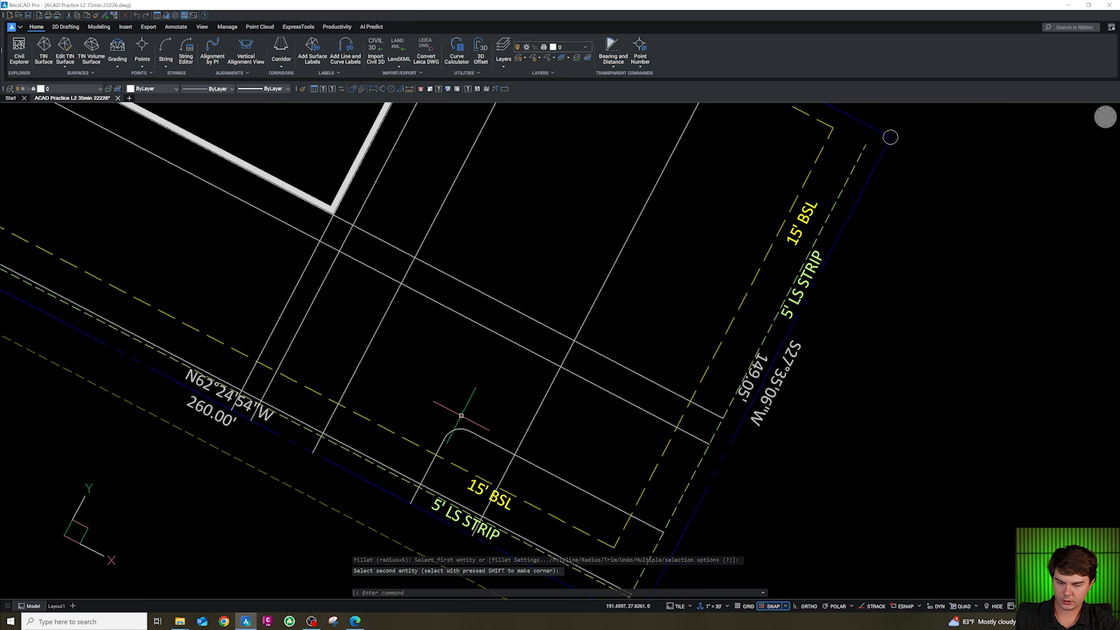
pyautogui.hotkey('ctrl', 'z')
pyautogui.hotkey('ctrl', 'z')
pyautogui.scroll(-2, 455, 416)
pyautogui.press('Escape')
pyautogui.press('Escape')
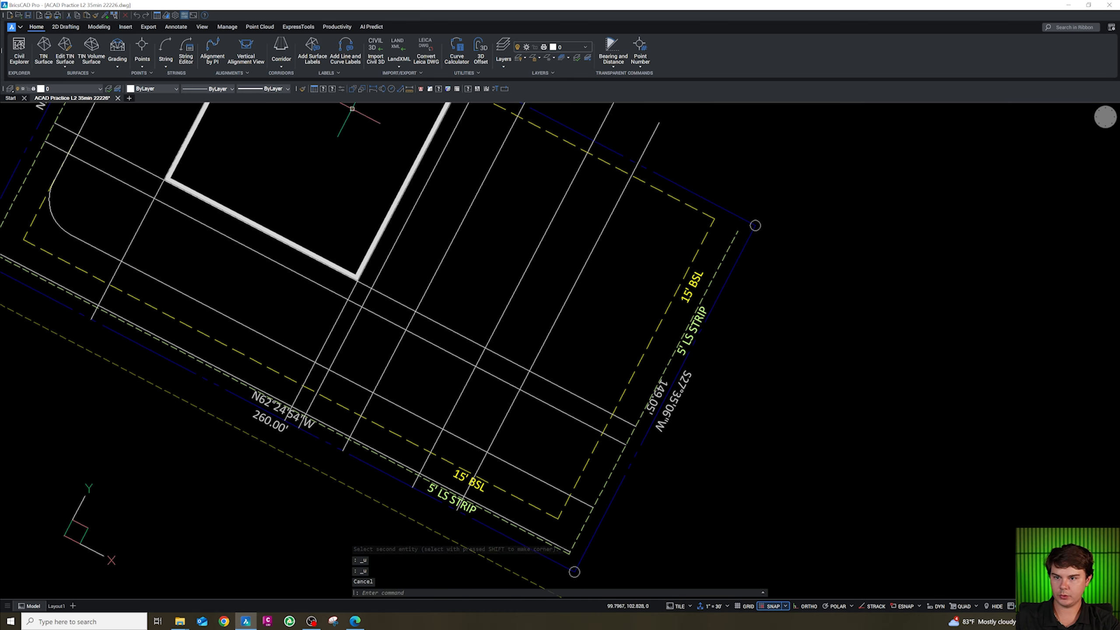
# Break the southern grid line just past the rounded corner.
pyautogui.click(505, 89)
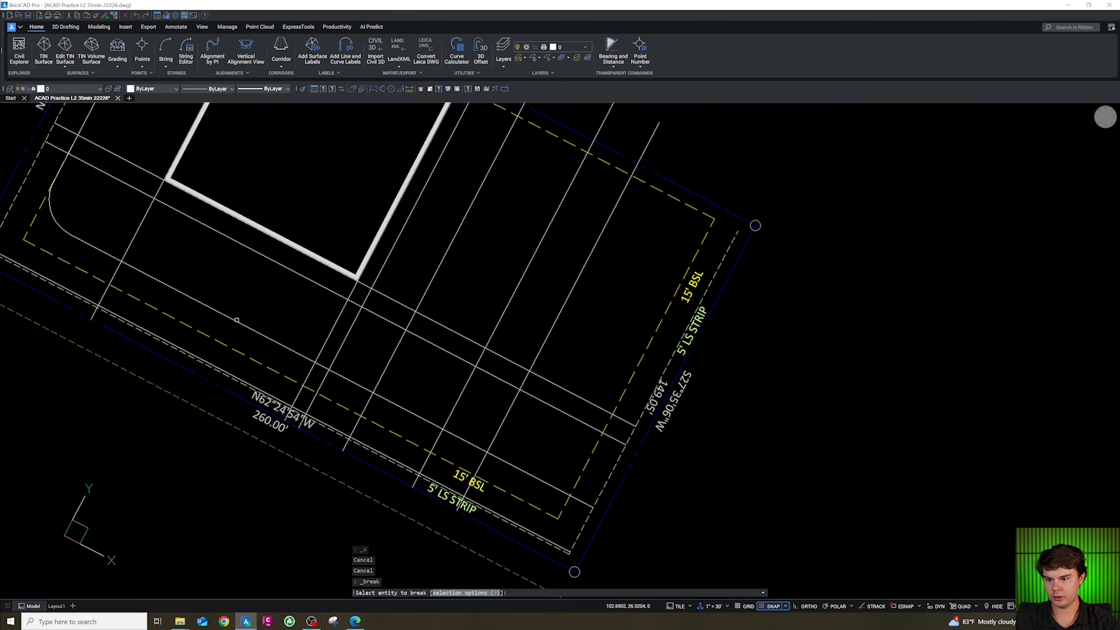
pyautogui.click(238, 319)
pyautogui.click(228, 314)
pyautogui.press('Escape')
pyautogui.press('Escape')
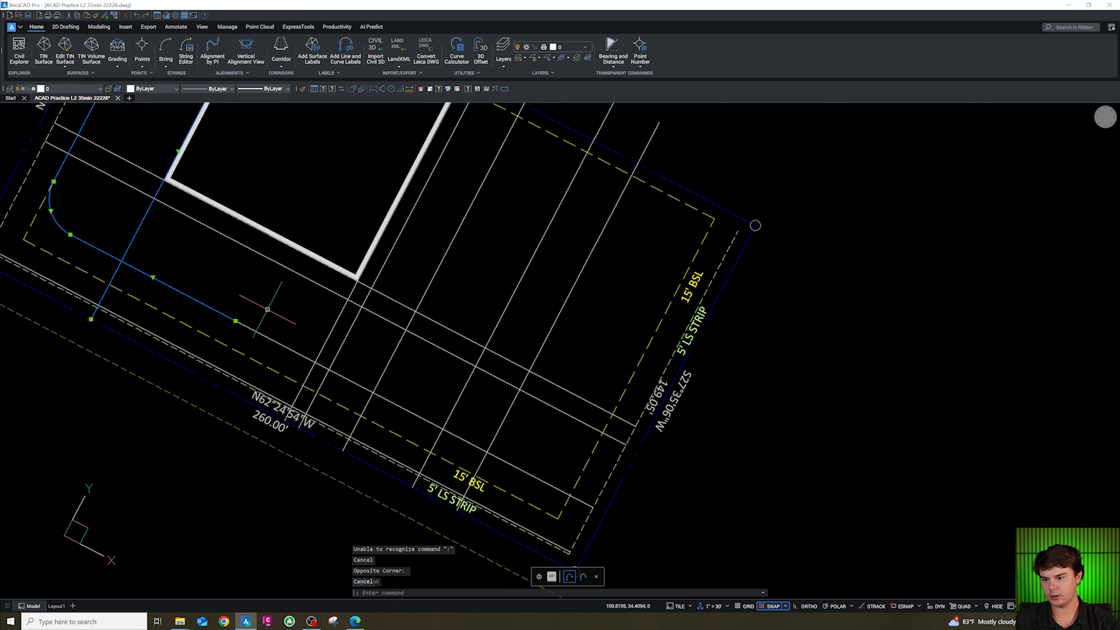
pyautogui.write('f')
pyautogui.press('Return')
pyautogui.write('r')
pyautogui.press('Return')
pyautogui.write('0')
pyautogui.press('Return')
pyautogui.click(446, 433)
pyautogui.press('Escape')
pyautogui.press('Escape')
pyautogui.scroll(3, 412, 516)
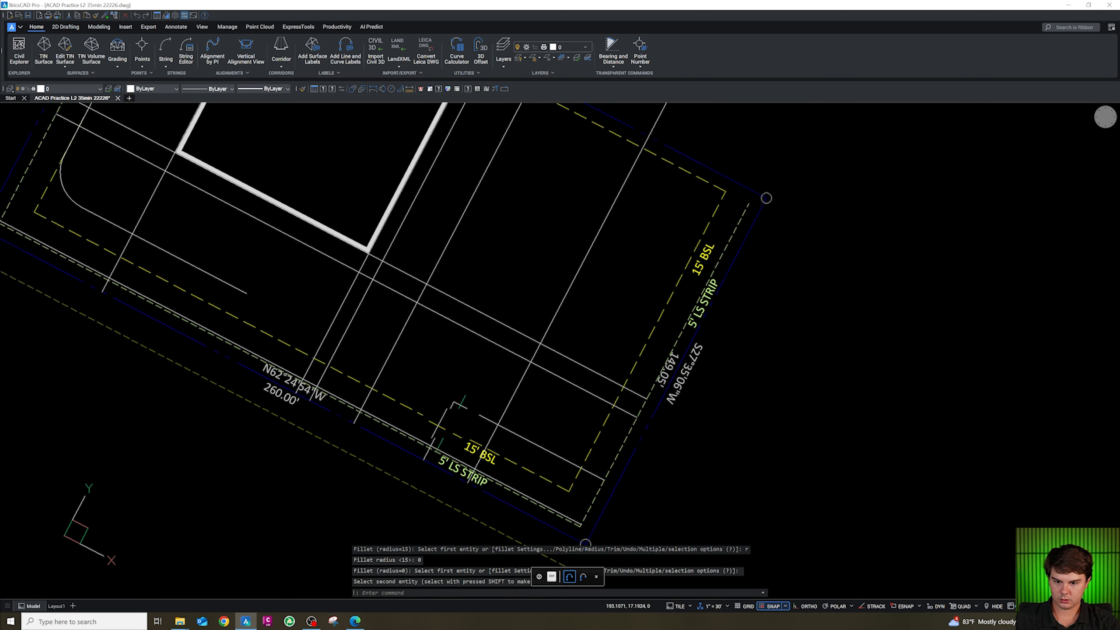
# Fillet the two grid lines at the southern corner near the 15' BSL label with a 5-unit radius.
pyautogui.write('f')
pyautogui.press('Return')
pyautogui.write('r')
pyautogui.press('Return')
pyautogui.write('5')
pyautogui.press('Return')
pyautogui.click(468, 401)
pyautogui.click(444, 413)
pyautogui.scroll(-3, 454, 415)
pyautogui.scroll(3, 454, 415)
pyautogui.press('Escape')
pyautogui.press('Escape')
pyautogui.press('Escape')
# Draw a 19-unit polyline segment starting at the apparent intersection west of the new rounded corner.
pyautogui.write('pl')
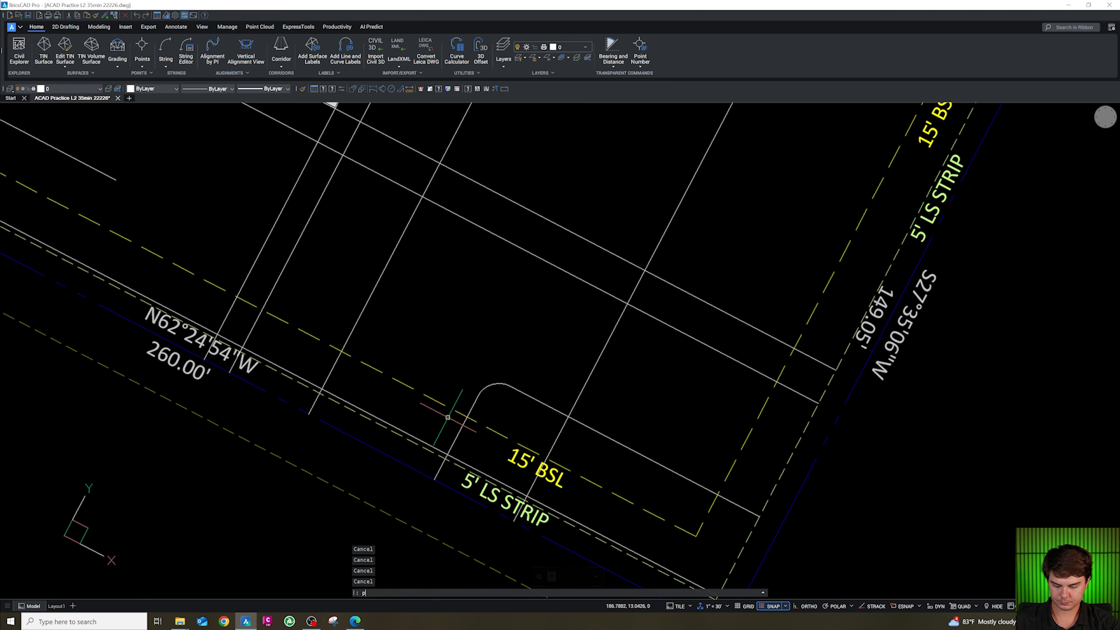
pyautogui.press('Return')
pyautogui.click(447, 453)
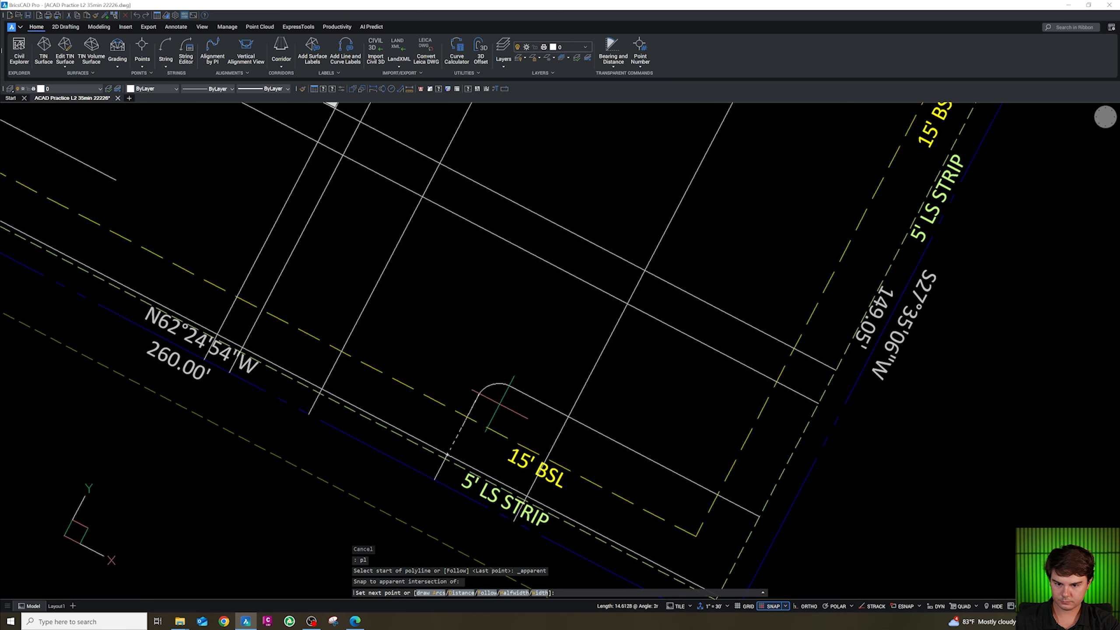
pyautogui.write('19')
pyautogui.press('Return')
pyautogui.press('Escape')
# Offset the new polyline segment 9 units toward the west.
pyautogui.write('o')
pyautogui.press('Return')
pyautogui.write('9')
pyautogui.press('Return')
pyautogui.click(488, 377)
pyautogui.click(456, 361)
pyautogui.click(449, 361)
pyautogui.click(437, 360)
pyautogui.press('Escape')
pyautogui.press('Escape')
pyautogui.click(458, 368)
pyautogui.press('Escape')
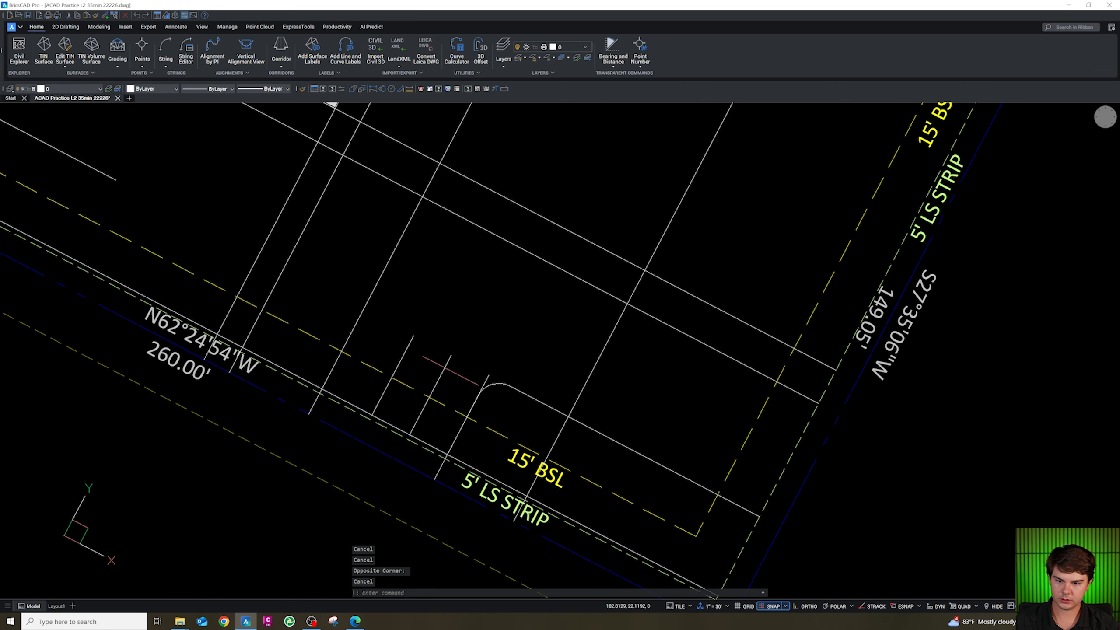
# Delete the extra line segment next to the rounded corner.
pyautogui.click(491, 376)
pyautogui.click(484, 373)
pyautogui.press('Delete')
# Draw a polyline outlining a narrow island between the offset lines west of the rounded corner.
pyautogui.scroll(-1, 477, 371)
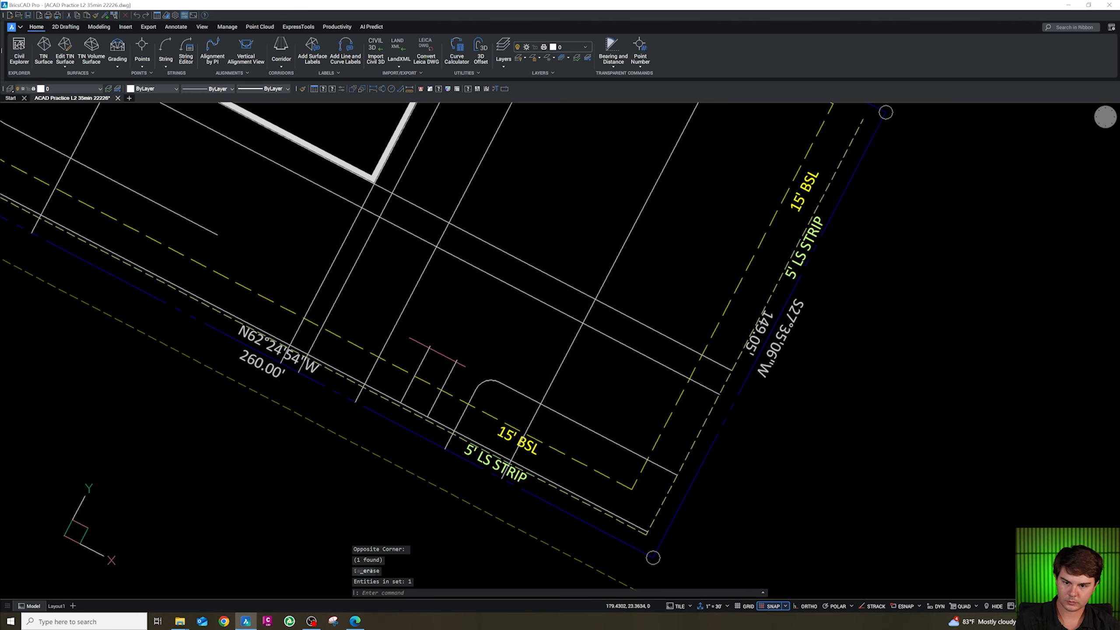
pyautogui.scroll(1, 442, 350)
pyautogui.press('Escape')
pyautogui.press('Escape')
pyautogui.press('Escape')
pyautogui.write('pl')
pyautogui.press('Return')
pyautogui.keyDown('shift'); pyautogui.rightClick(426, 346); pyautogui.keyUp('shift')
pyautogui.click(469, 390)
pyautogui.click(428, 345)
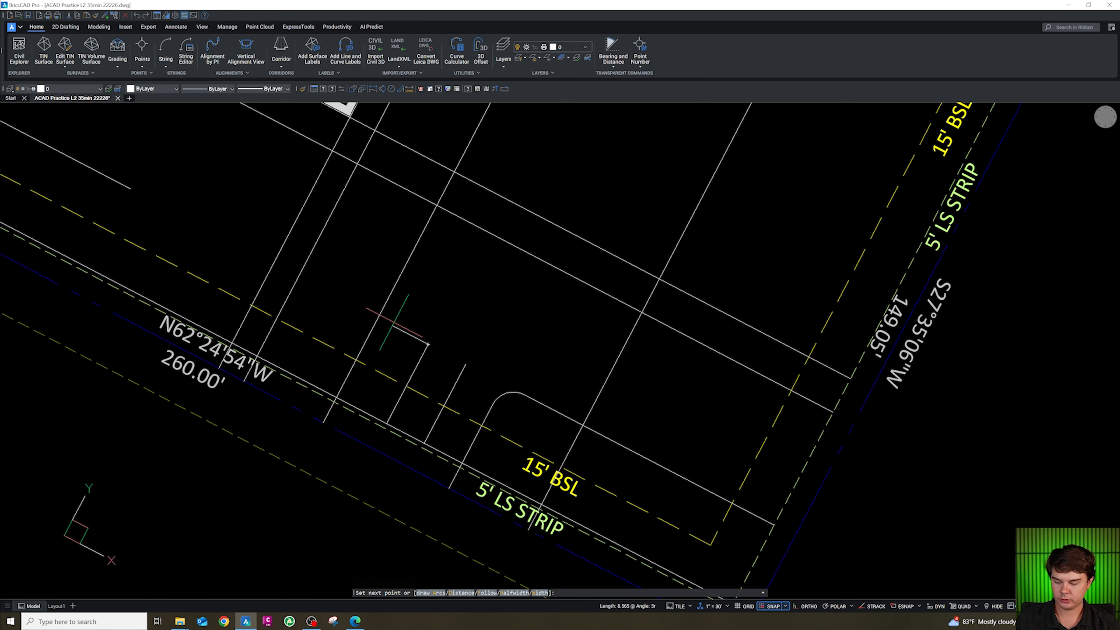
pyautogui.press('Return')
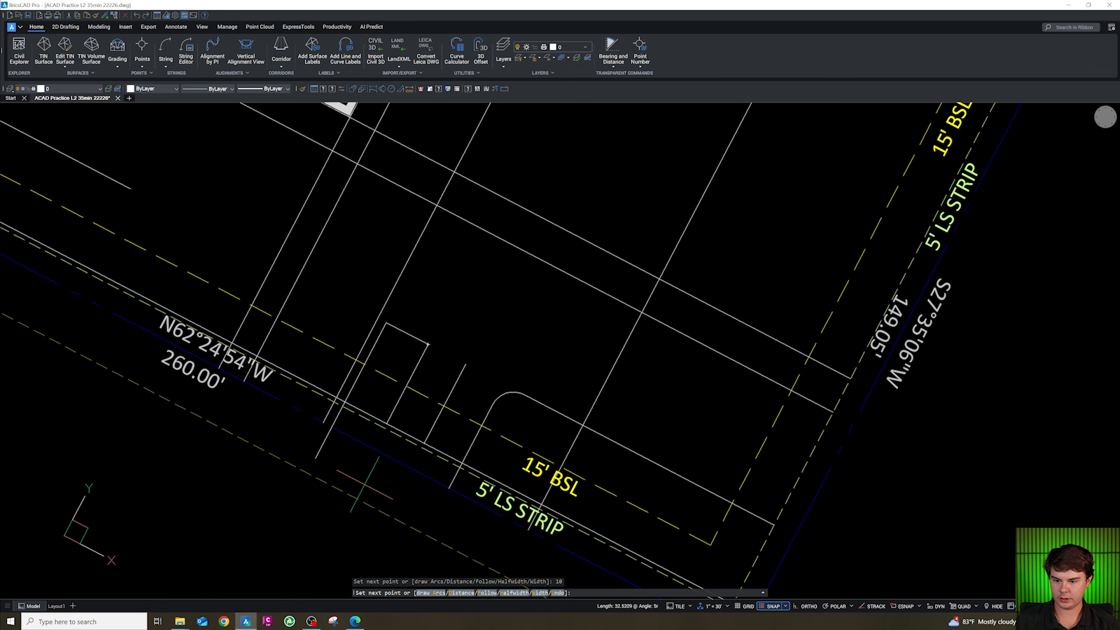
pyautogui.press('Escape')
pyautogui.write('tr')
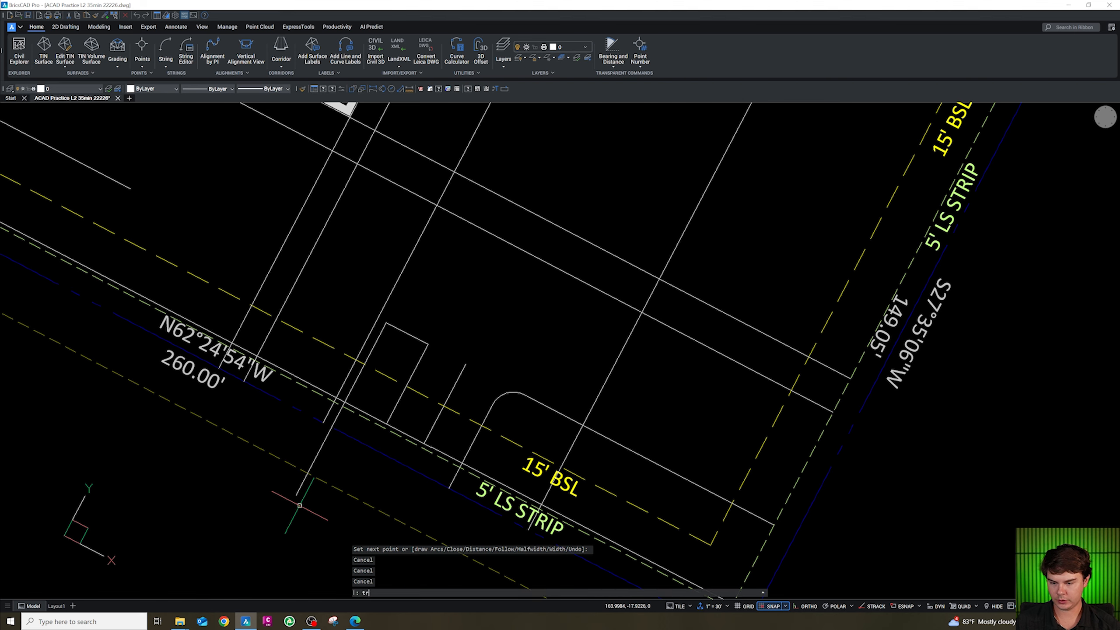
pyautogui.press('Return')
pyautogui.press('Escape')
# Fillet the island's northeast corner with a 2-unit radius.
pyautogui.write('f')
pyautogui.press('Return')
pyautogui.scroll(2, 406, 356)
pyautogui.write('r')
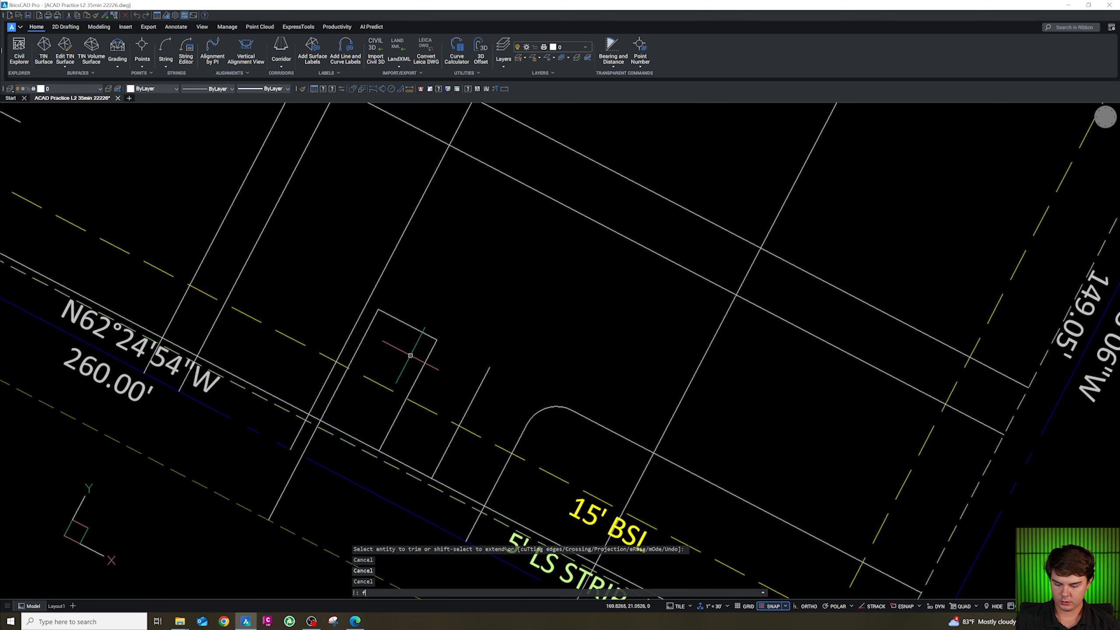
pyautogui.press('Return')
pyautogui.write('2')
pyautogui.press('Return')
pyautogui.click(433, 341)
pyautogui.click(421, 332)
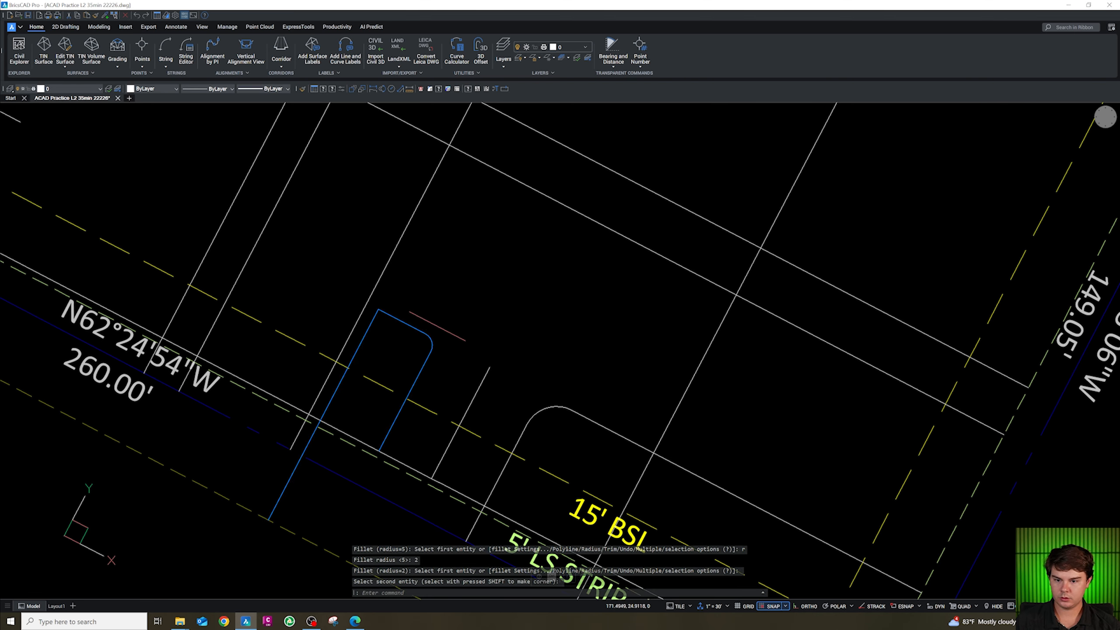
# Fillet the island's top corners with an 8-unit radius to round its northern end.
pyautogui.press('Escape')
pyautogui.write('f')
pyautogui.press('Return')
pyautogui.write('r')
pyautogui.press('Return')
pyautogui.write('8')
pyautogui.press('Return')
pyautogui.click(407, 324)
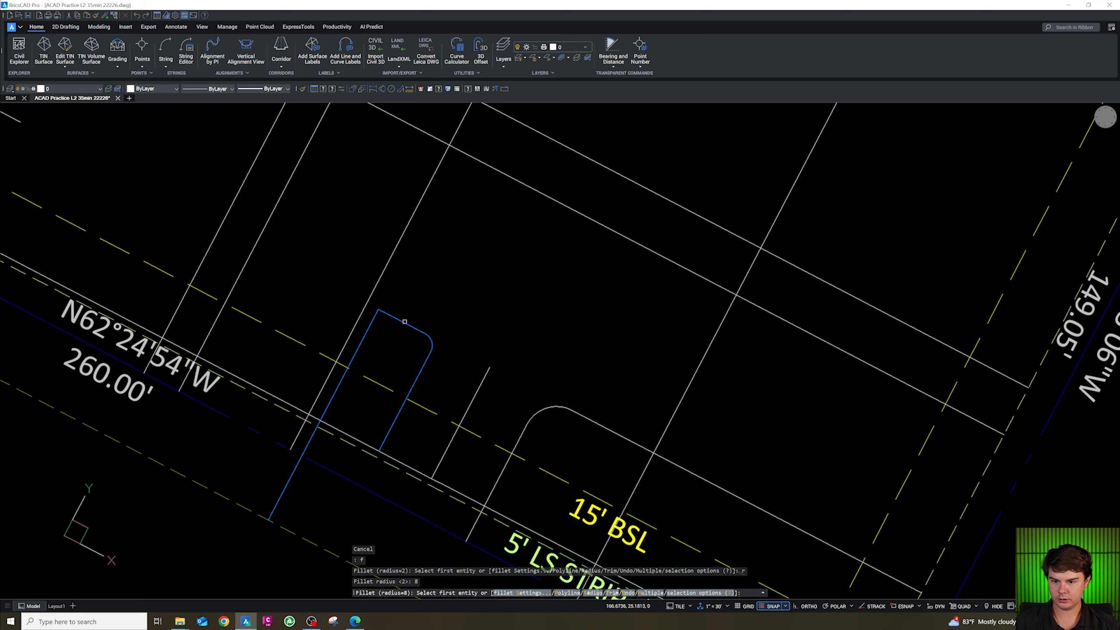
pyautogui.click(369, 328)
pyautogui.scroll(-3, 478, 325)
pyautogui.press('Escape')
pyautogui.scroll(2, 456, 342)
pyautogui.press('Escape')
pyautogui.click(515, 354)
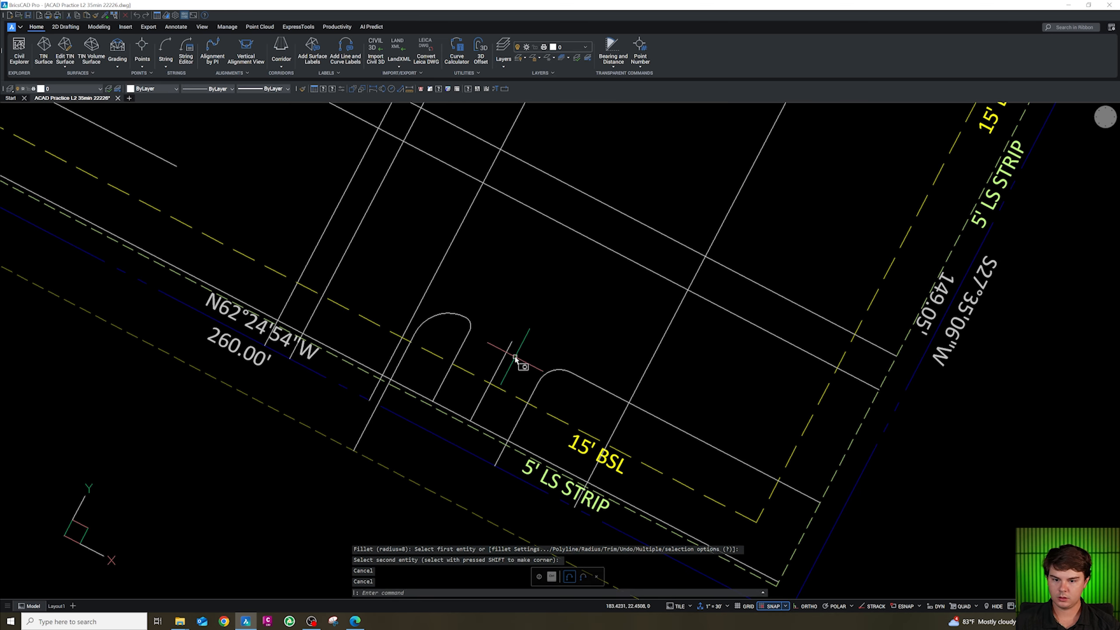
pyautogui.click(494, 375)
pyautogui.scroll(-1, 506, 433)
pyautogui.click(71, 88)
pyautogui.scroll(-5, 72, 146)
pyautogui.click(74, 100)
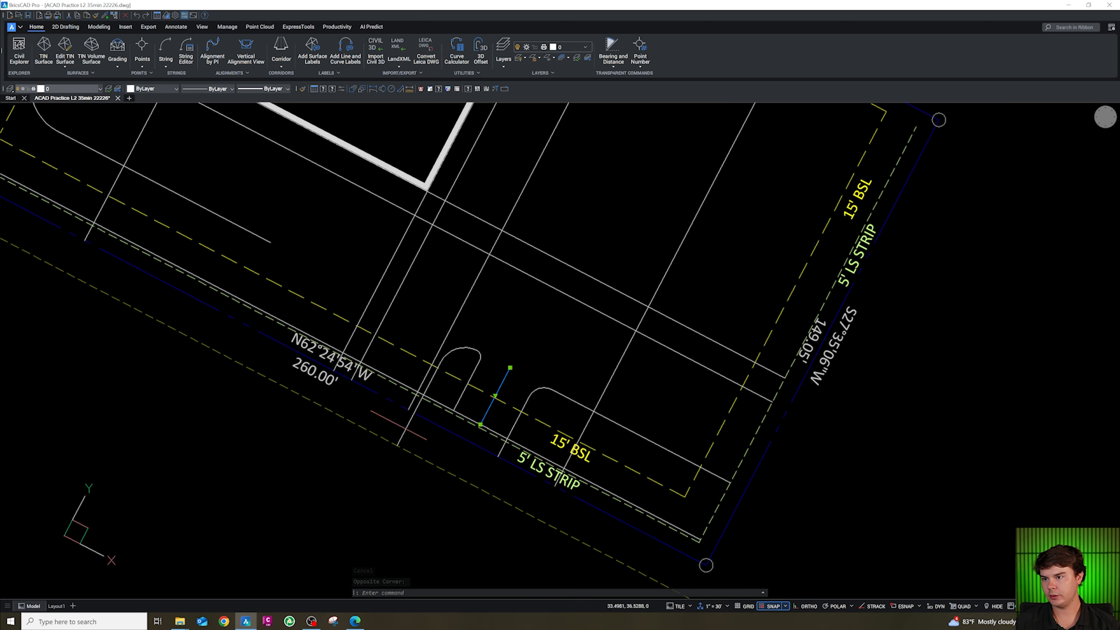
pyautogui.press('Escape')
pyautogui.click(539, 397)
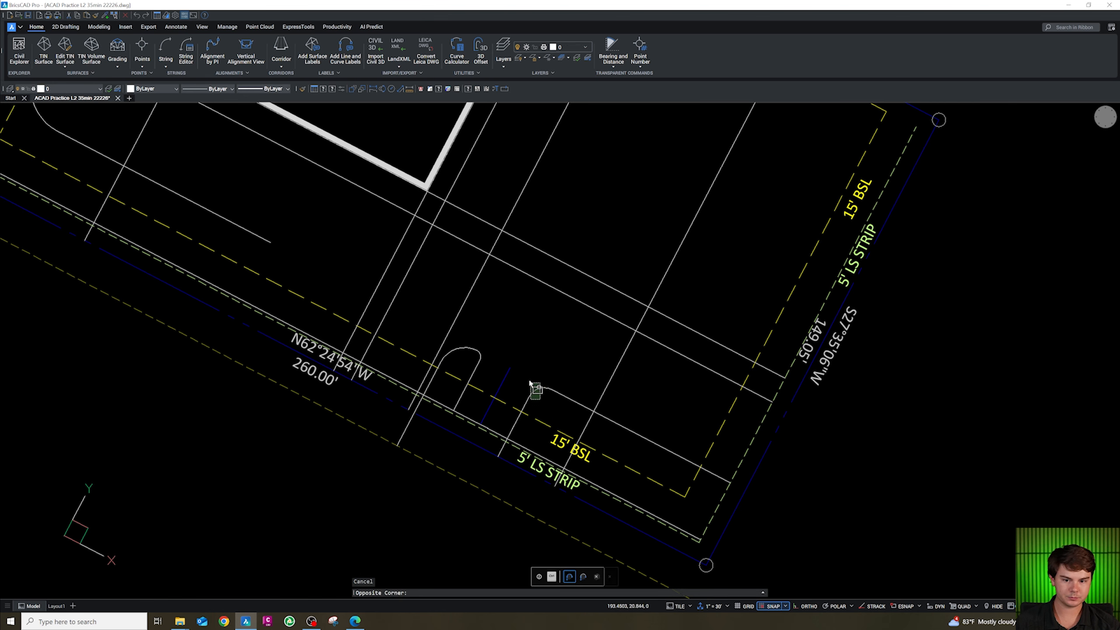
pyautogui.click(521, 379)
pyautogui.click(491, 361)
pyautogui.click(468, 365)
pyautogui.scroll(3, 473, 393)
pyautogui.press('Escape')
pyautogui.press('Escape')
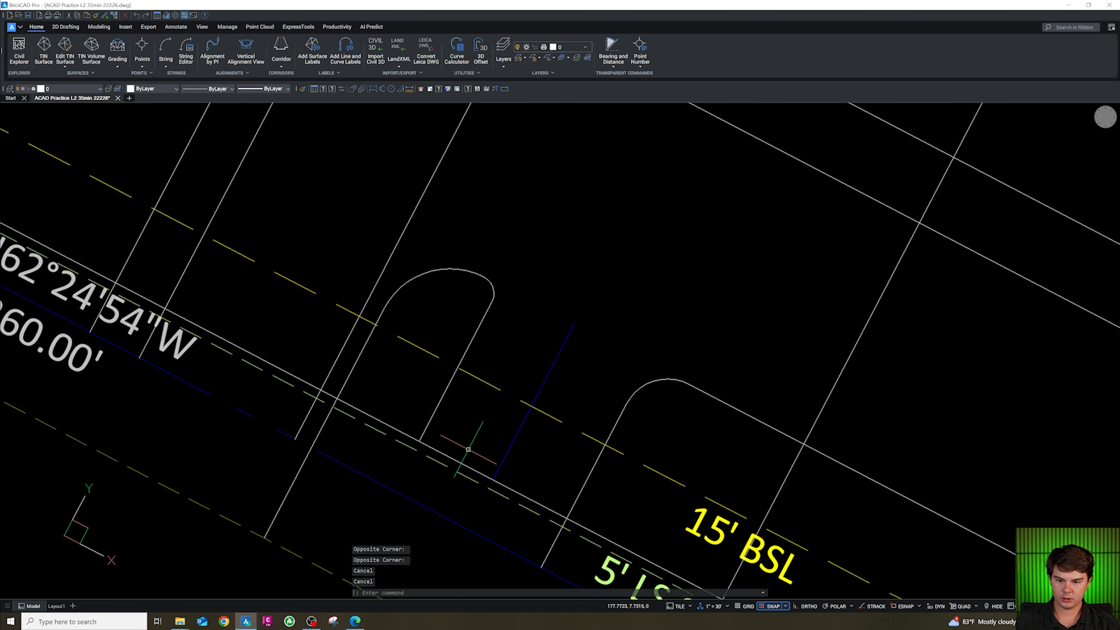
# Fillet the drive island lines with a zero radius to close their lower corners.
pyautogui.write('f')
pyautogui.press('Return')
pyautogui.write('r')
pyautogui.press('Return')
pyautogui.write('0')
pyautogui.press('Return')
pyautogui.click(568, 512)
pyautogui.click(520, 493)
pyautogui.press('Return')
pyautogui.click(449, 456)
pyautogui.click(433, 419)
pyautogui.press('Escape')
pyautogui.scroll(-2, 446, 389)
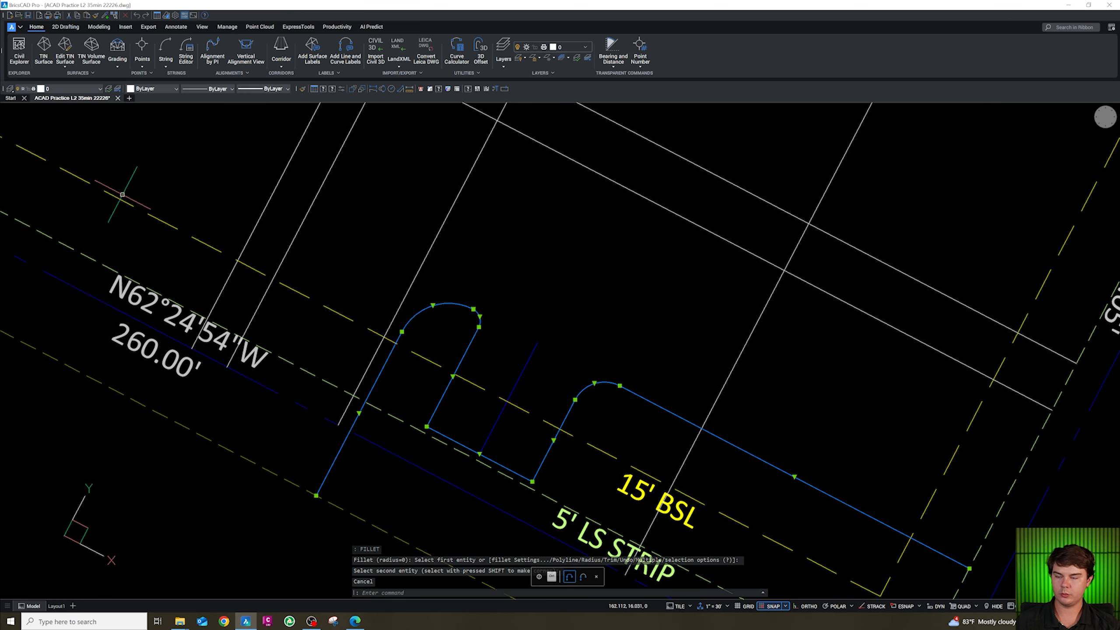
# Move the selected island polylines to layer CA-SITE-CONC.
pyautogui.click(86, 88)
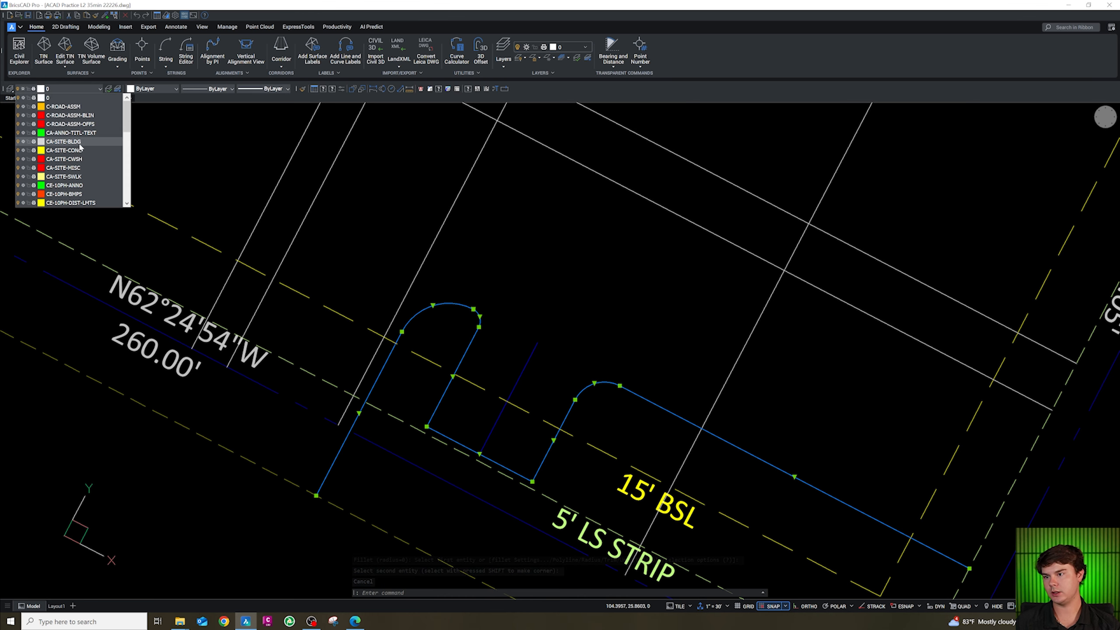
pyautogui.click(57, 146)
pyautogui.press('Escape')
# Delete the stray line west of the drive islands.
pyautogui.scroll(-2, 447, 372)
pyautogui.scroll(-3, 448, 372)
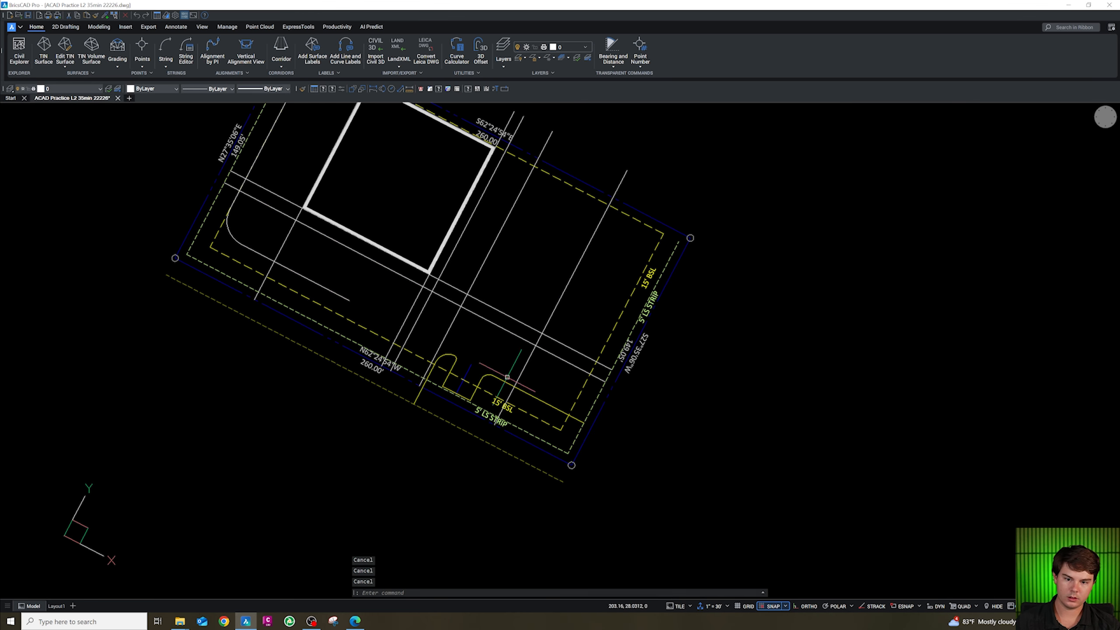
pyautogui.scroll(5, 507, 378)
pyautogui.press('Escape')
pyautogui.scroll(-5, 521, 388)
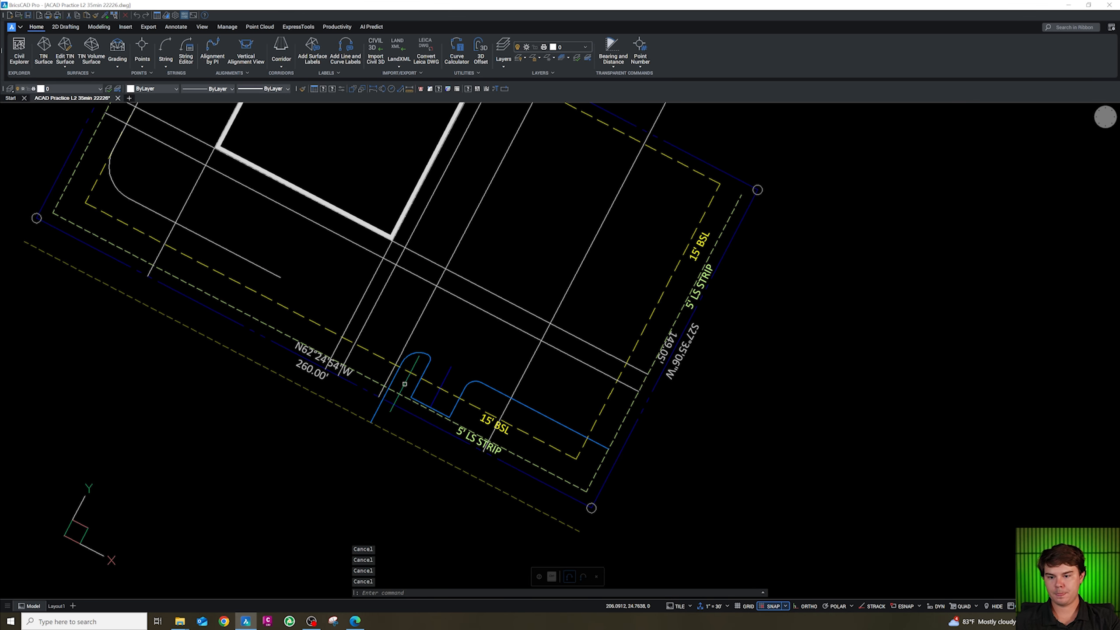
pyautogui.scroll(4, 381, 409)
pyautogui.click(397, 353)
pyautogui.press('Delete')
pyautogui.scroll(-5, 442, 400)
pyautogui.scroll(5, 437, 391)
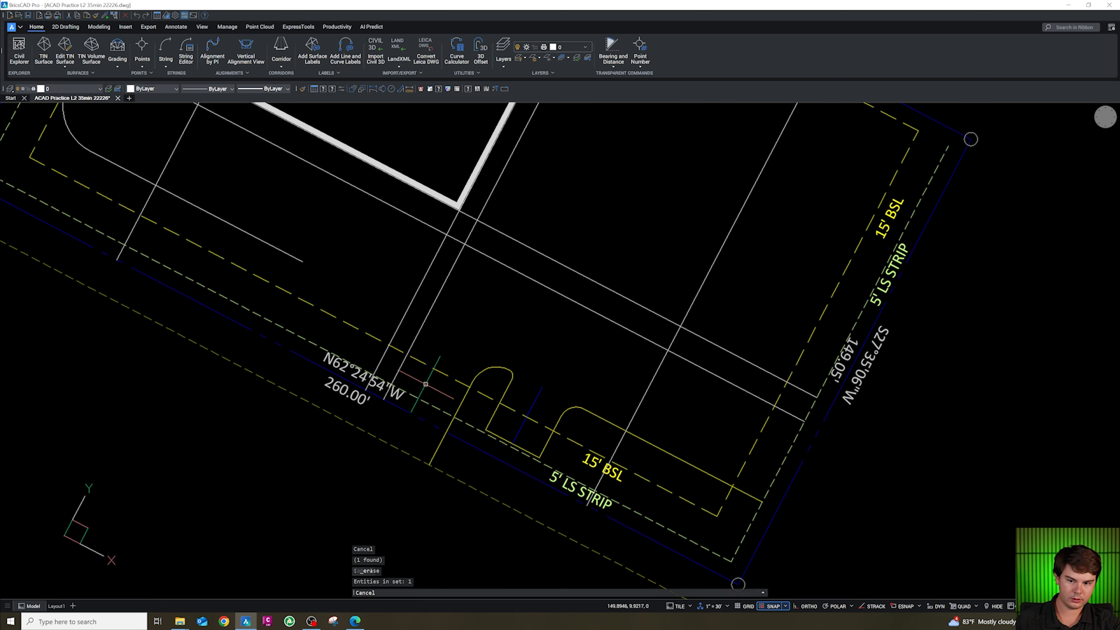
# Draw a polyline between the endpoints on the first island's western side.
pyautogui.press('Escape')
pyautogui.click(463, 399)
pyautogui.press('Escape')
pyautogui.write('pl')
pyautogui.press('Return')
pyautogui.keyDown('shift'); pyautogui.rightClick(458, 402); pyautogui.keyUp('shift')
pyautogui.press('e')
pyautogui.click(429, 464)
pyautogui.keyDown('shift'); pyautogui.rightClick(467, 407); pyautogui.keyUp('shift')
pyautogui.press('e')
pyautogui.click(473, 382)
pyautogui.press('Escape')
pyautogui.click(472, 383)
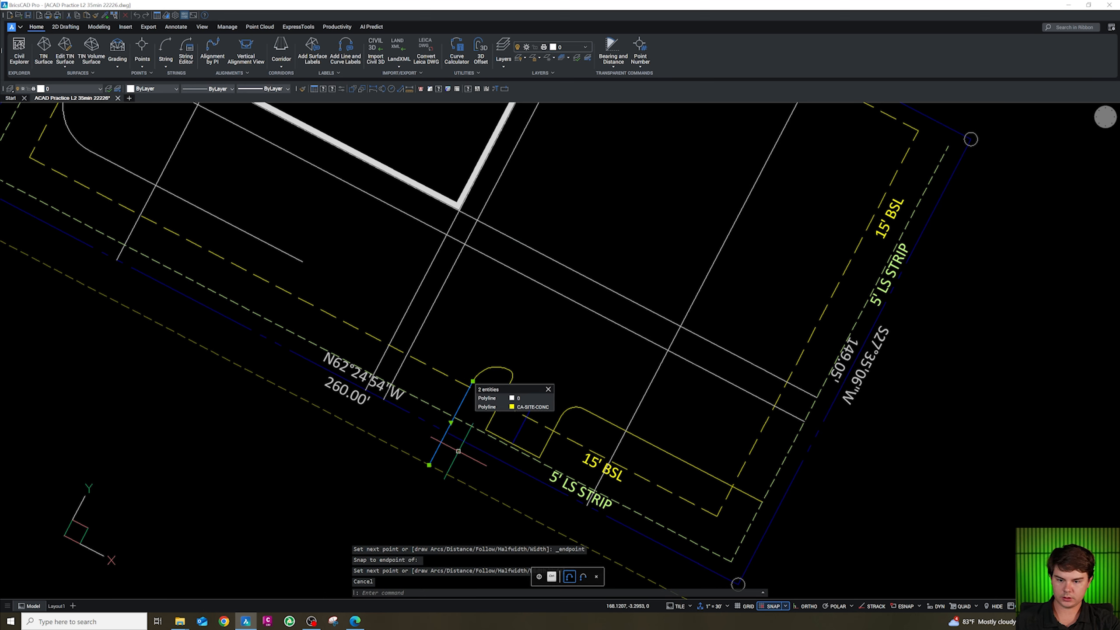
# Offset the new polyline 24.5 units toward the northwest.
pyautogui.write('o')
pyautogui.press('Return')
pyautogui.write('24.')
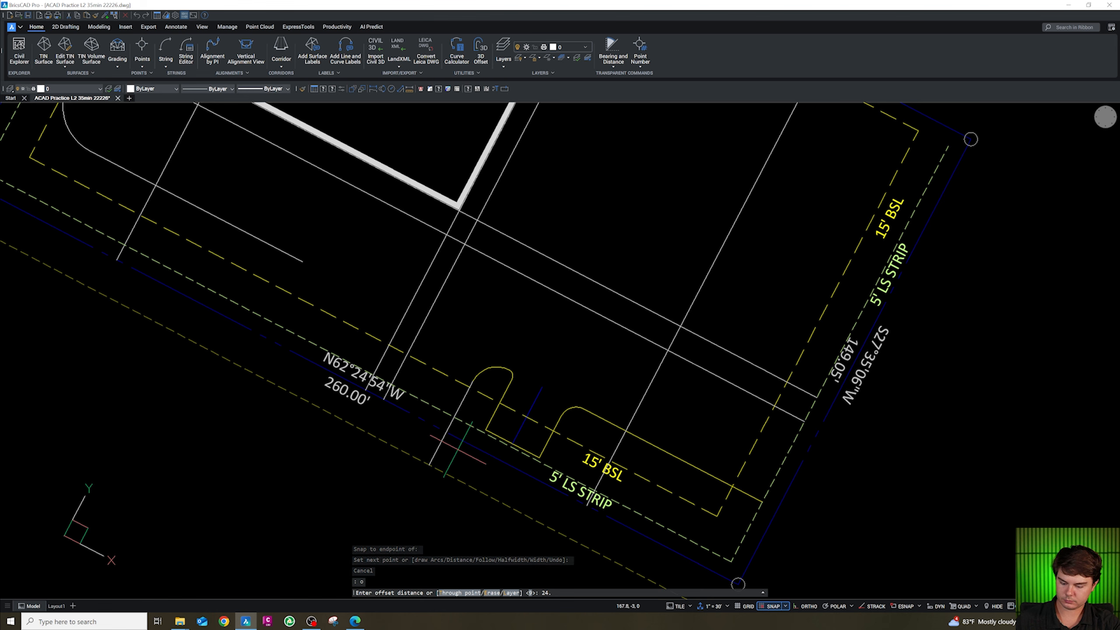
pyautogui.write('5')
pyautogui.press('Return')
pyautogui.click(417, 384)
pyautogui.press('Escape')
pyautogui.press('Escape')
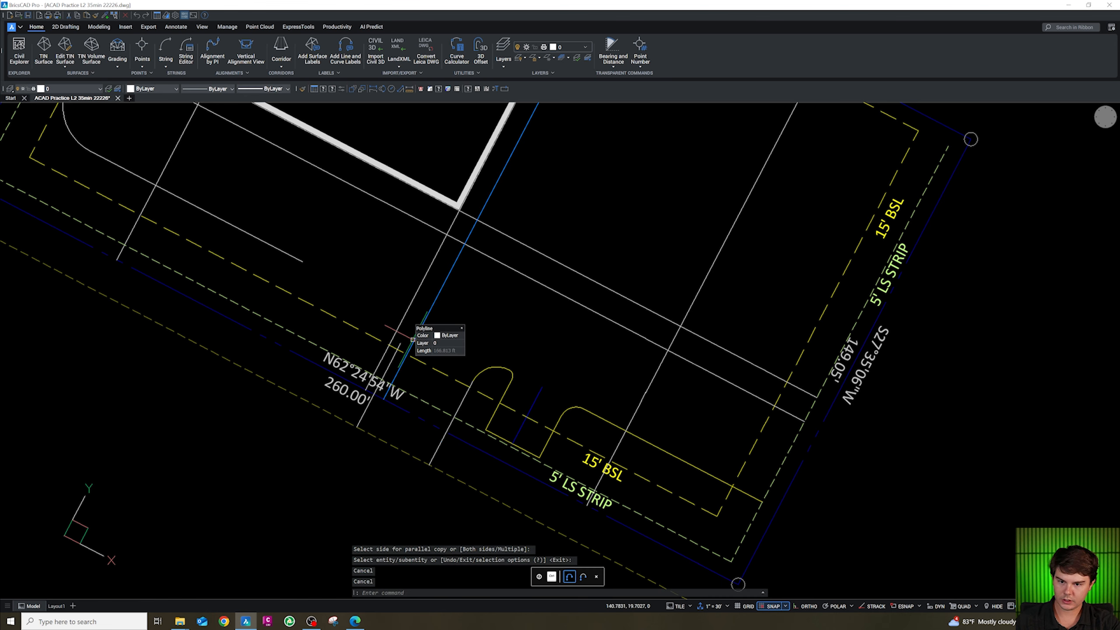
# Delete the extra line and trim the overhanging segment at the first island's western side.
pyautogui.scroll(2, 390, 351)
pyautogui.press('Escape')
pyautogui.press('Escape')
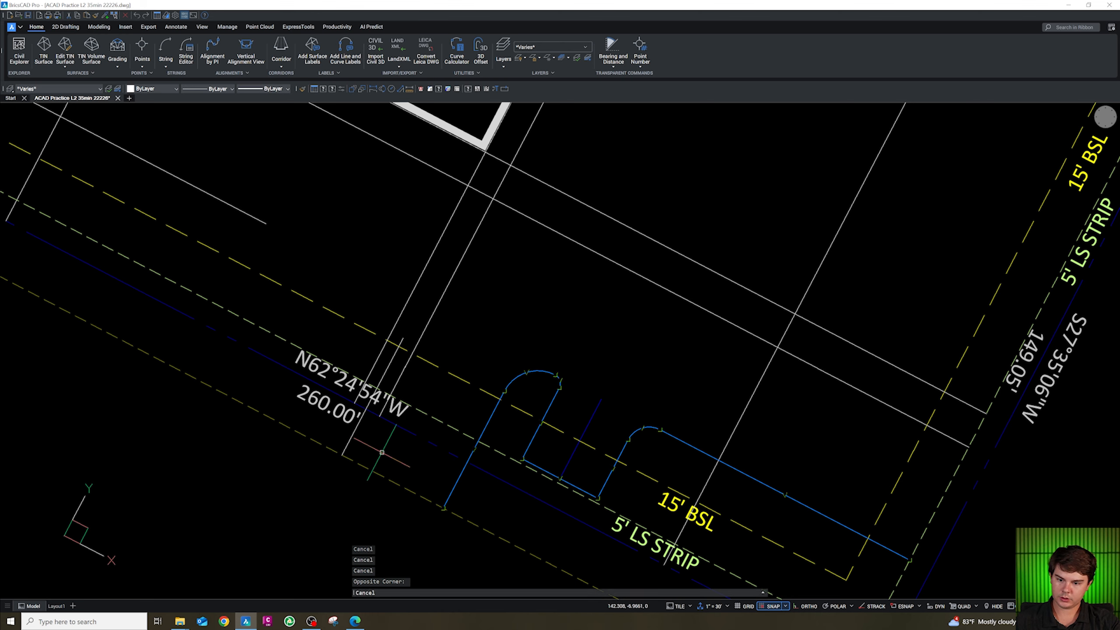
pyautogui.click(487, 427)
pyautogui.press('Delete')
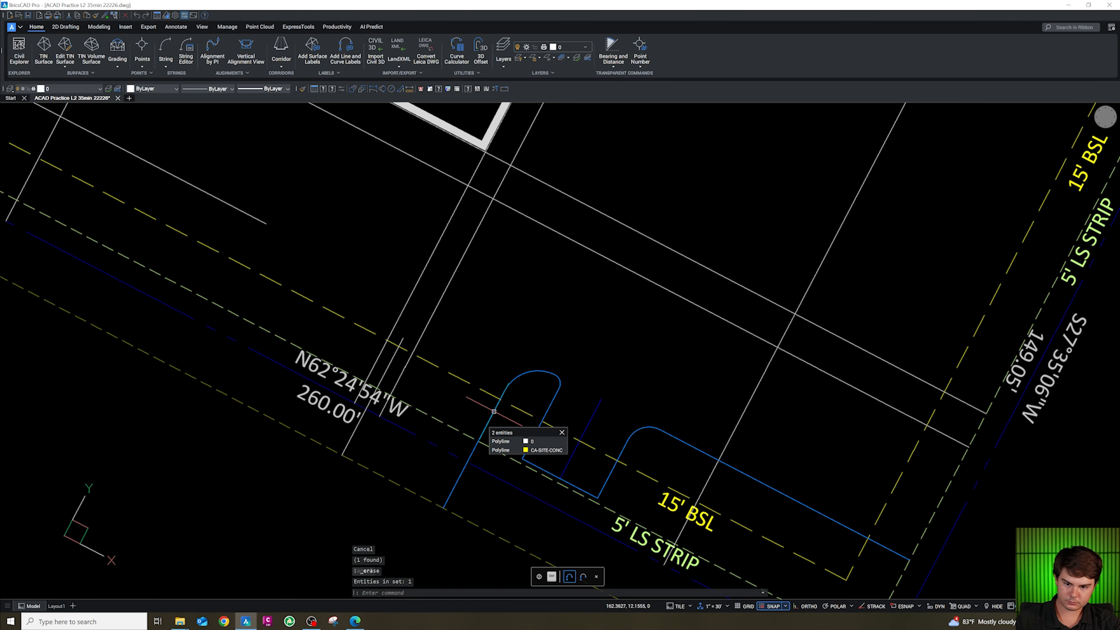
pyautogui.write('tr')
pyautogui.press('space')
pyautogui.scroll(2, 500, 396)
pyautogui.click(501, 396)
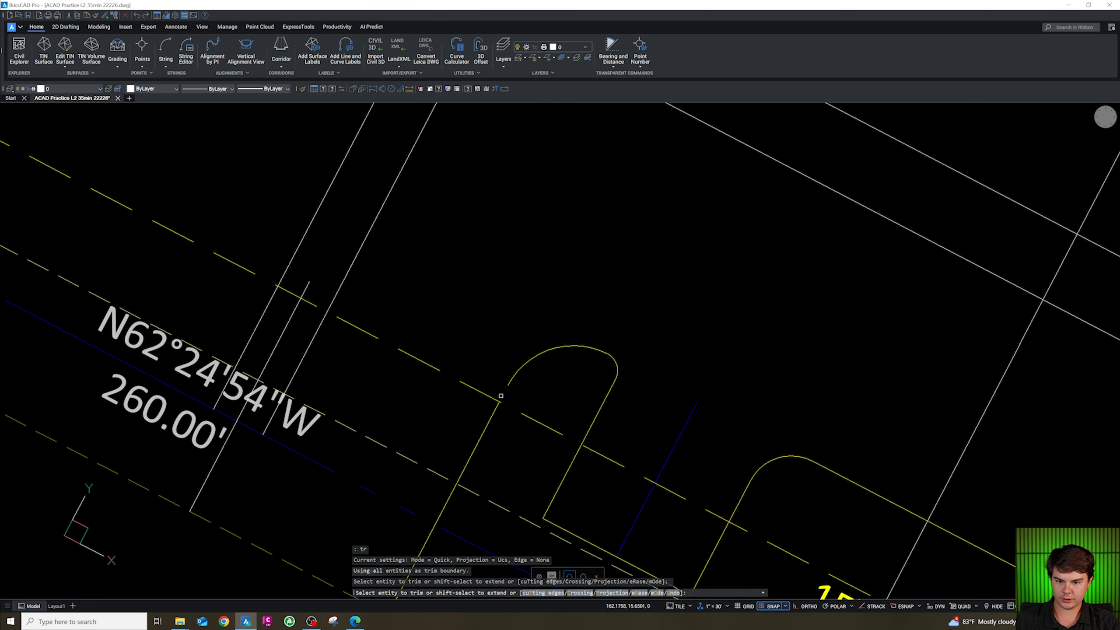
pyautogui.press('Escape')
# Delete the remaining stray segment near the first island's western corner.
pyautogui.click(497, 433)
pyautogui.click(470, 417)
pyautogui.press('Delete')
pyautogui.scroll(-3, 470, 417)
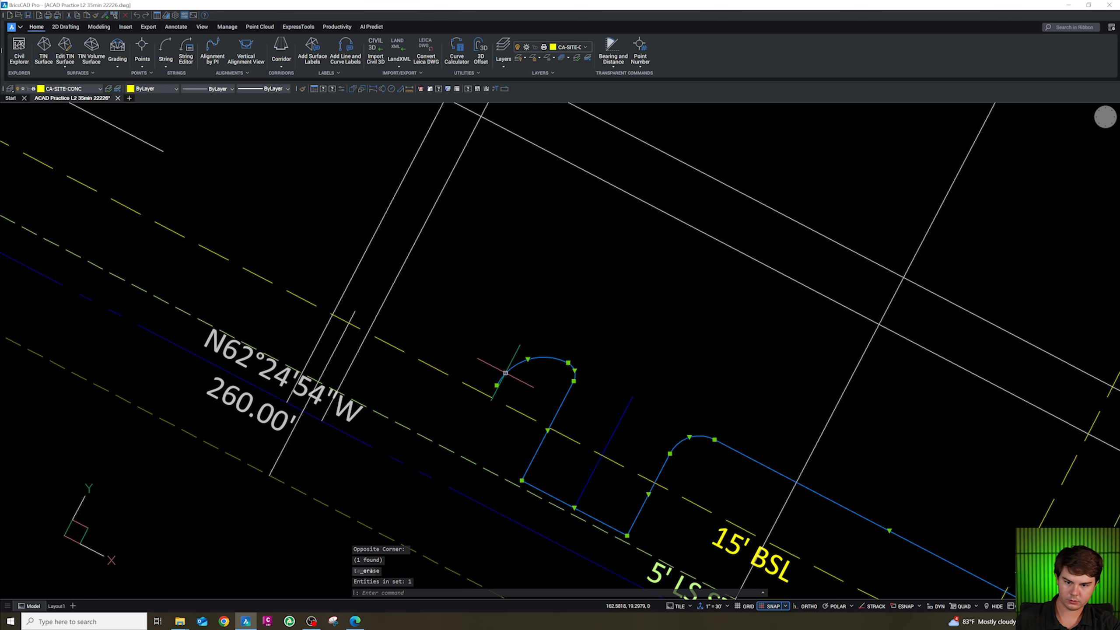
pyautogui.scroll(-3, 493, 353)
pyautogui.scroll(3, 409, 375)
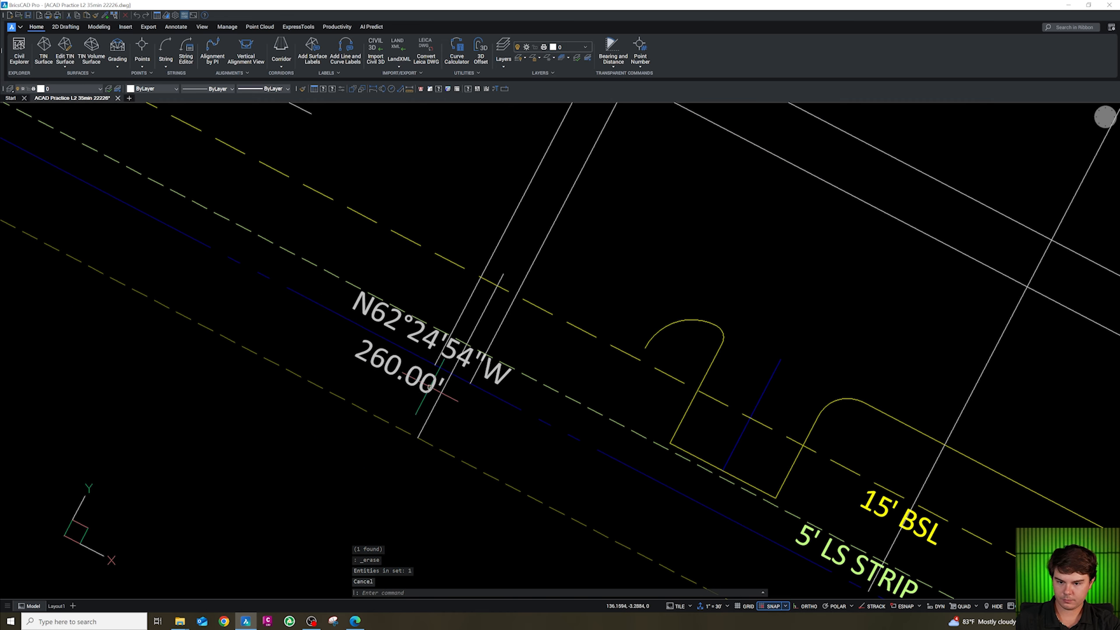
# Offset the selected drive line 24.2 units toward the first island.
pyautogui.click(429, 414)
pyautogui.write('o')
pyautogui.press('space')
pyautogui.press('space')
pyautogui.write('2')
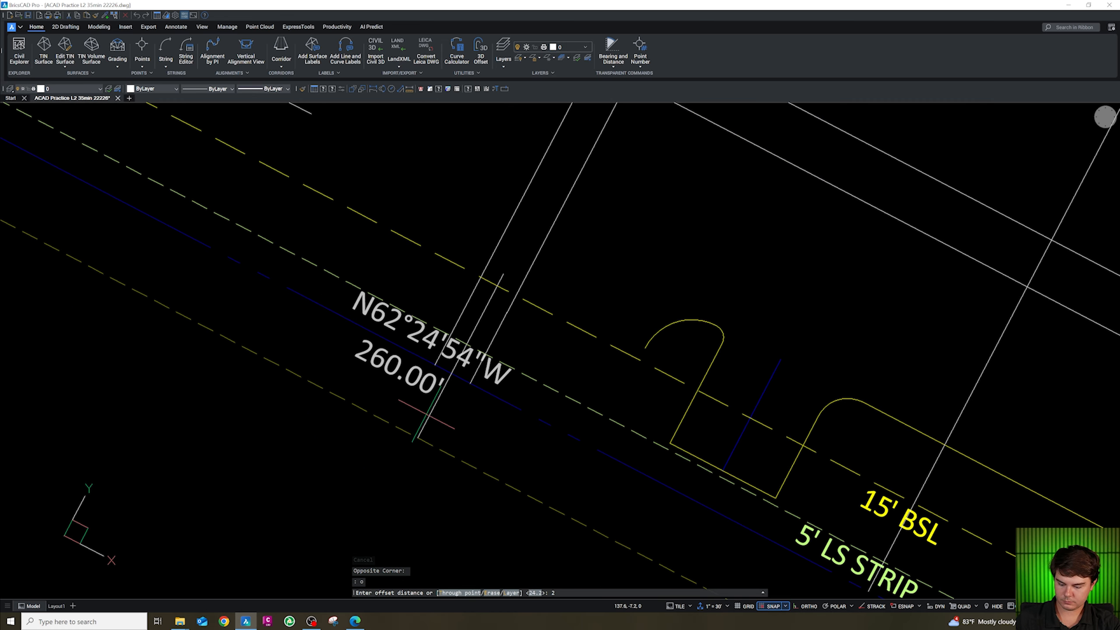
pyautogui.write('4.2')
pyautogui.press('Return')
pyautogui.click(548, 461)
pyautogui.press('Escape')
pyautogui.moveTo(588, 472); pyautogui.dragTo(548, 477)
pyautogui.moveTo(442, 423); pyautogui.dragTo(426, 413)
pyautogui.write('cg')
pyautogui.press('space')
pyautogui.click(461, 462)
pyautogui.click(461, 460)
pyautogui.scroll(-2, 494, 453)
pyautogui.scroll(-1, 494, 454)
pyautogui.press('Escape')
pyautogui.press('Escape')
pyautogui.press('Escape')
pyautogui.press('Escape')
pyautogui.scroll(1, 460, 457)
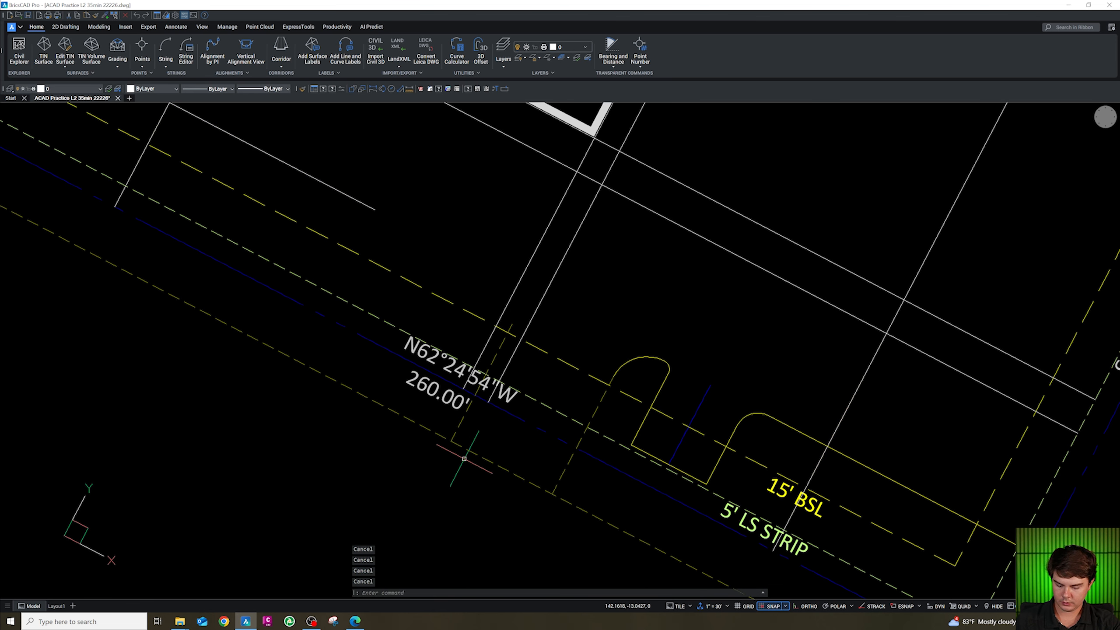
# Break the new offset line at a single point near the property line.
pyautogui.click(497, 89)
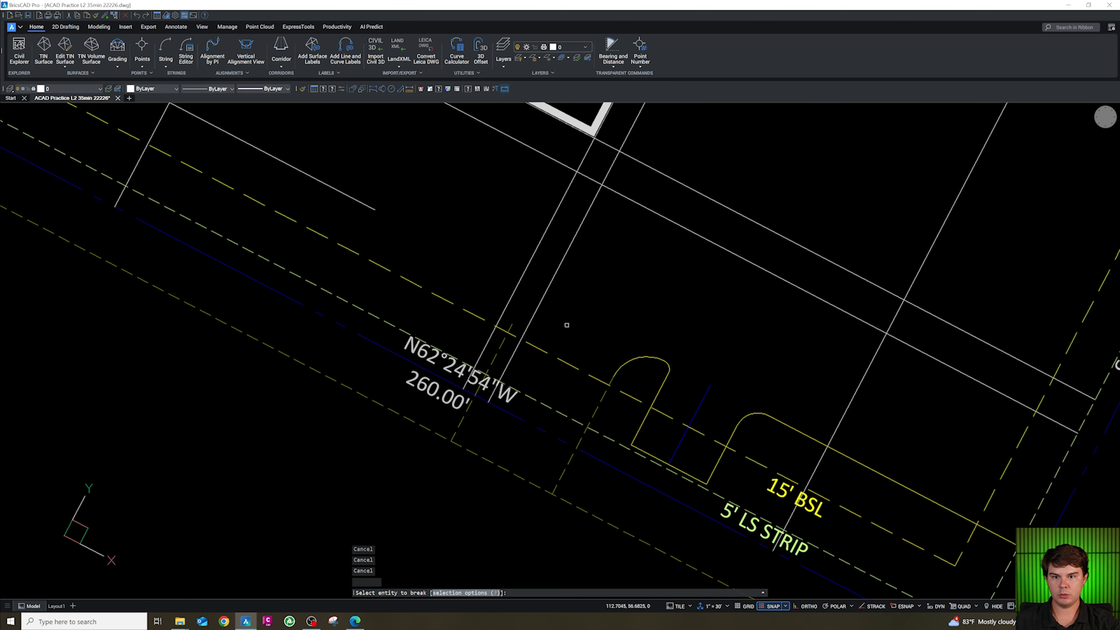
pyautogui.click(510, 469)
pyautogui.write('@')
pyautogui.press('Return')
pyautogui.scroll(-2, 508, 455)
pyautogui.press('Escape')
# Fillet two drive line corners near the first island with a 20-unit radius.
pyautogui.write('f')
pyautogui.press('Return')
pyautogui.write('r')
pyautogui.press('Return')
pyautogui.write('20')
pyautogui.press('Return')
pyautogui.click(473, 431)
pyautogui.click(448, 431)
pyautogui.press('Return')
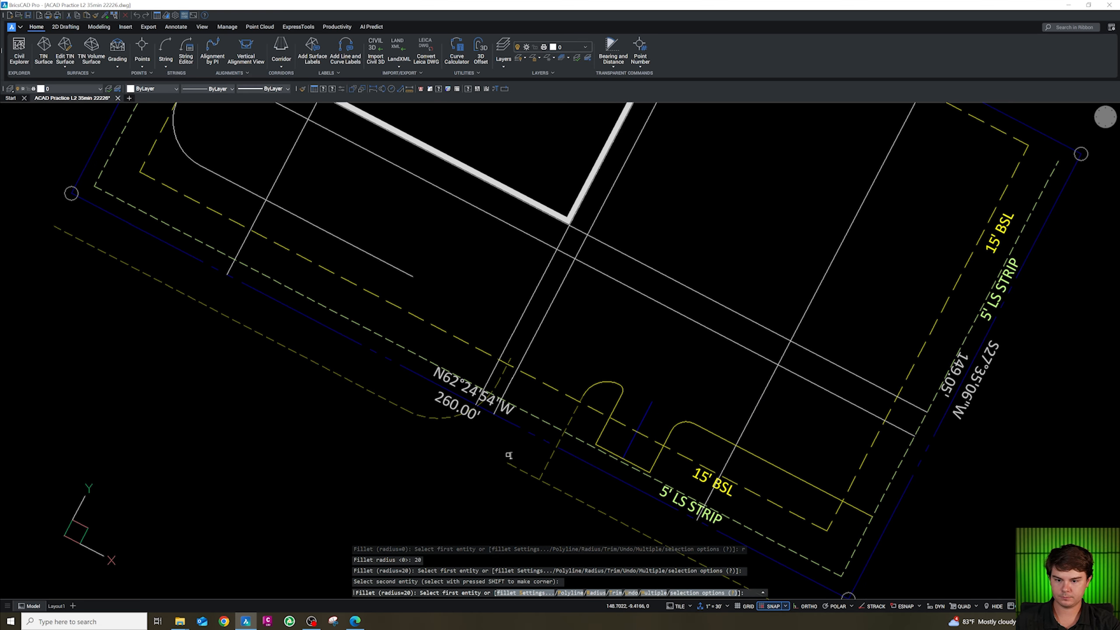
pyautogui.click(550, 461)
pyautogui.click(570, 495)
pyautogui.scroll(3, 534, 467)
pyautogui.press('Escape')
pyautogui.press('Escape')
pyautogui.press('Escape')
pyautogui.press('Escape')
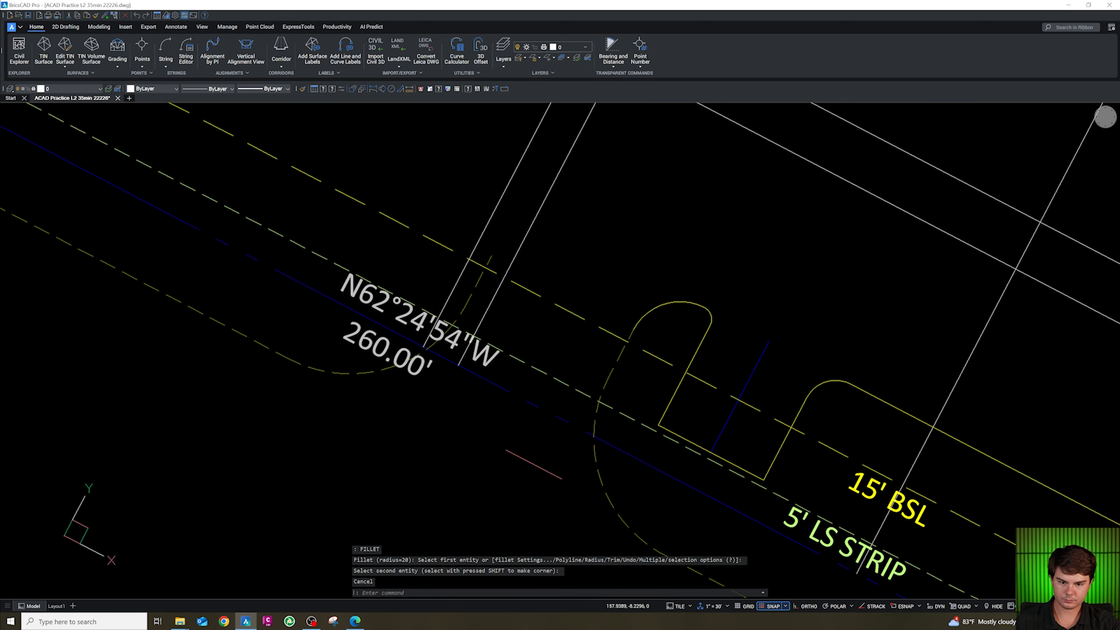
# Trim the overlapping segments where the fillet arc meets the island and delete the stray segment.
pyautogui.scroll(2, 618, 367)
pyautogui.click(618, 365)
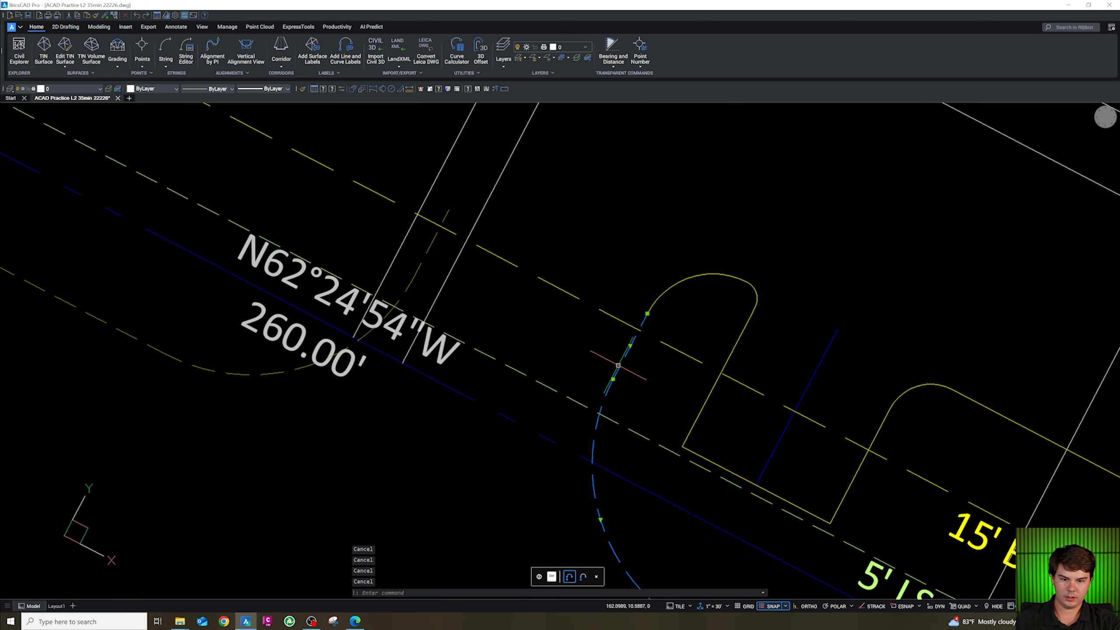
pyautogui.press('Escape')
pyautogui.press('Escape')
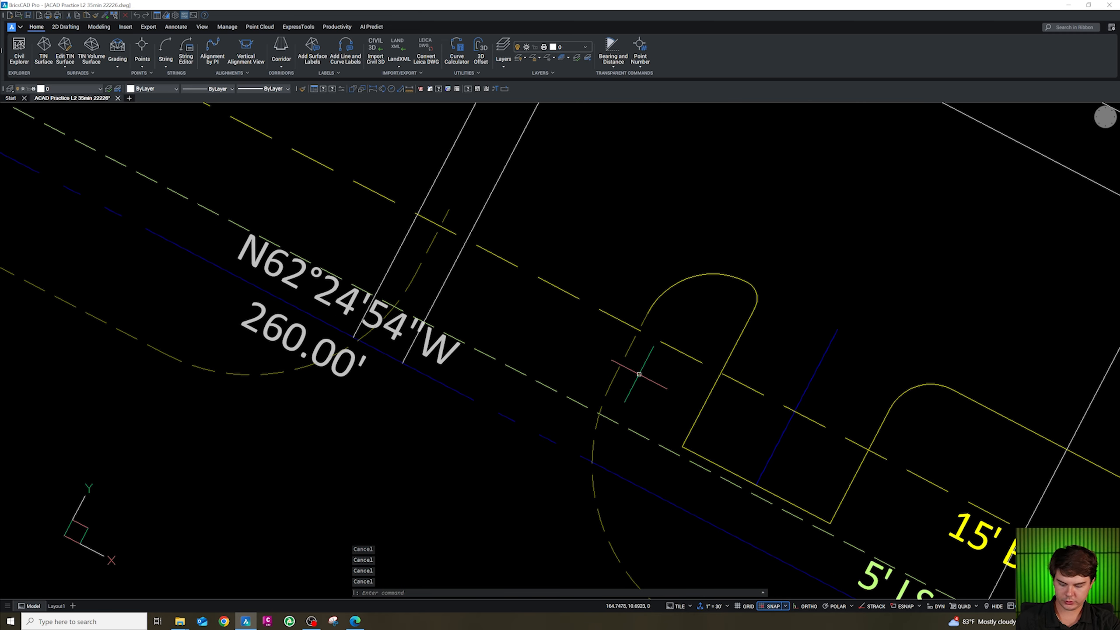
pyautogui.write('tr')
pyautogui.press('Return')
pyautogui.click(632, 363)
pyautogui.click(617, 348)
pyautogui.click(429, 254)
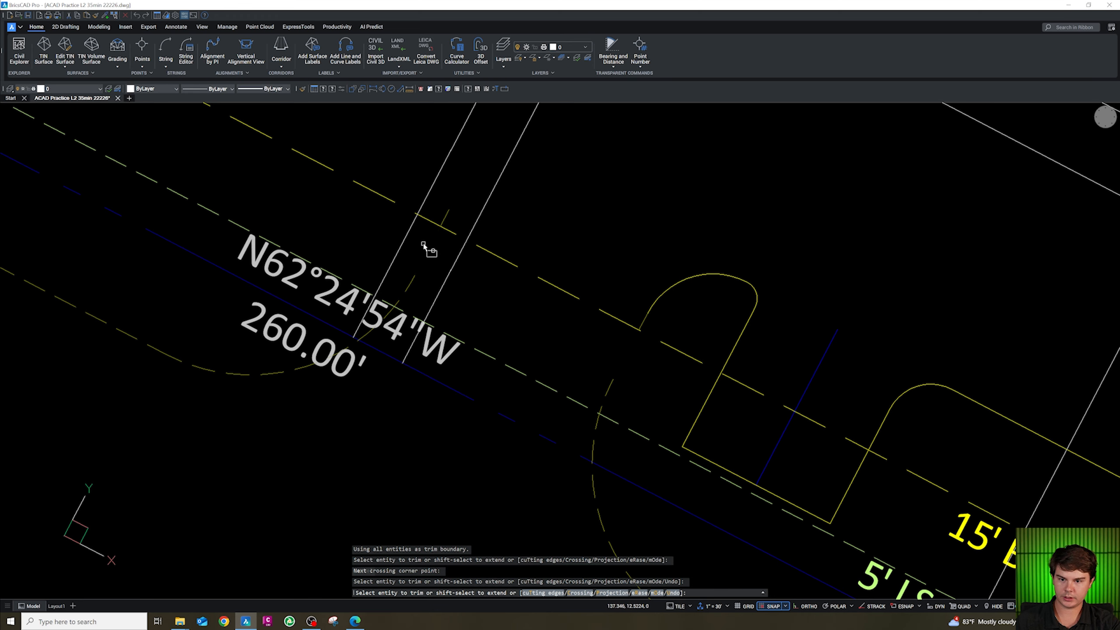
pyautogui.press('Escape')
pyautogui.click(444, 218)
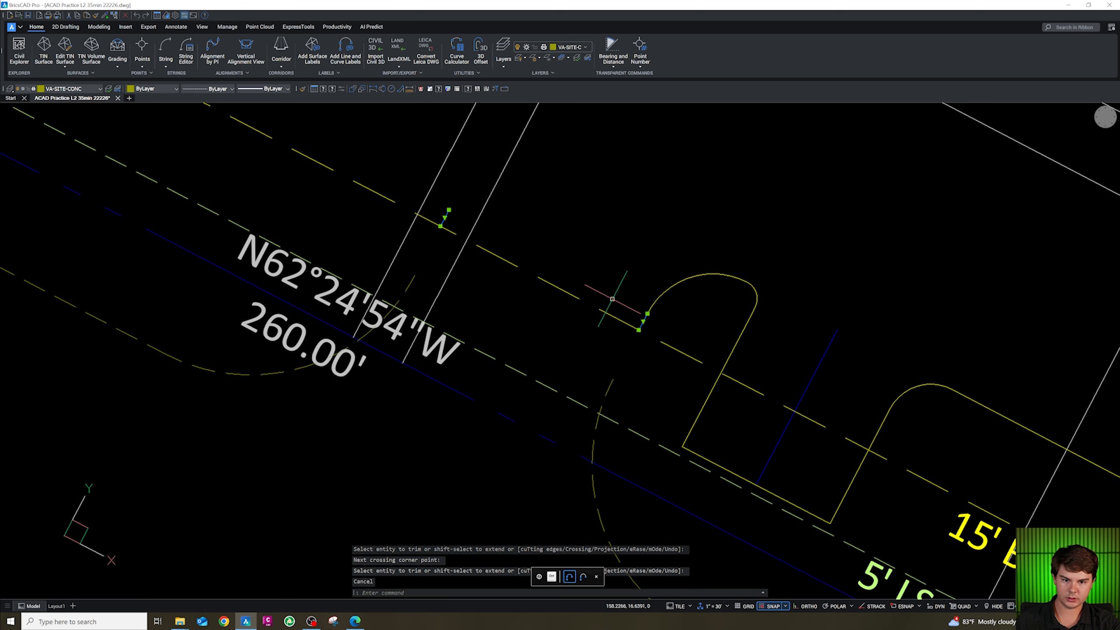
pyautogui.press('Delete')
# Draw a polyline between endpoints along the first island's drive edge.
pyautogui.write('pl')
pyautogui.press('Return')
pyautogui.keyDown('shift'); pyautogui.rightClick(627, 382); pyautogui.keyUp('shift')
pyautogui.press('e')
pyautogui.click(613, 379)
pyautogui.keyDown('shift'); pyautogui.rightClick(426, 277); pyautogui.keyUp('shift')
pyautogui.press('e')
pyautogui.click(424, 275)
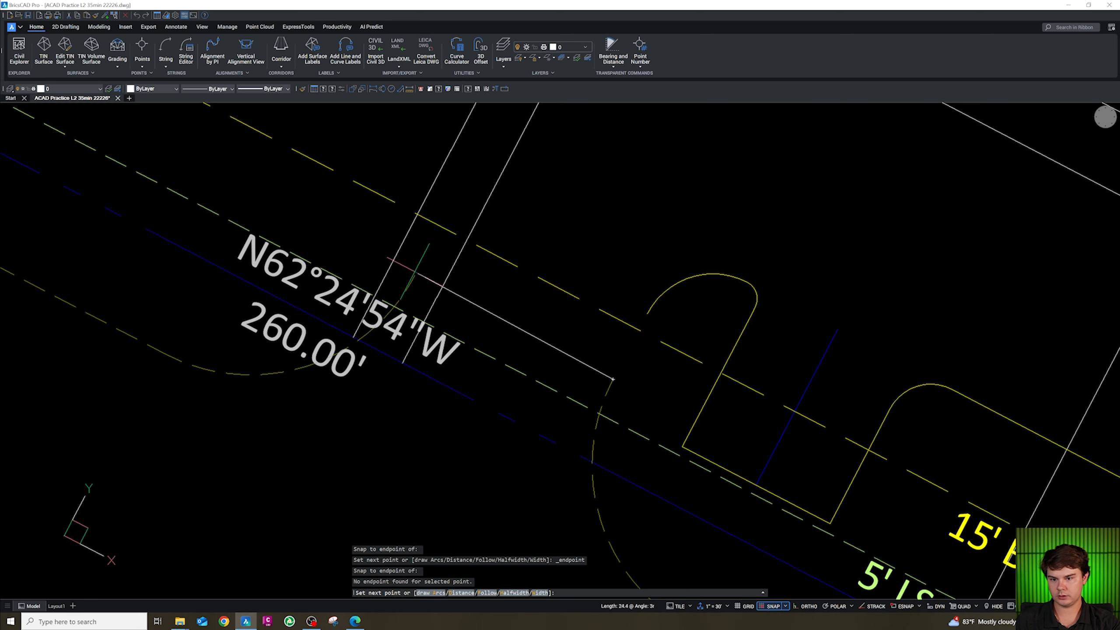
pyautogui.keyDown('shift'); pyautogui.rightClick(416, 273); pyautogui.keyUp('shift')
pyautogui.press('e')
pyautogui.click(416, 275)
pyautogui.press('Escape')
# Join the new polyline with the adjoining fillet arc and drive lines.
pyautogui.click(425, 286)
pyautogui.click(408, 278)
pyautogui.click(620, 404)
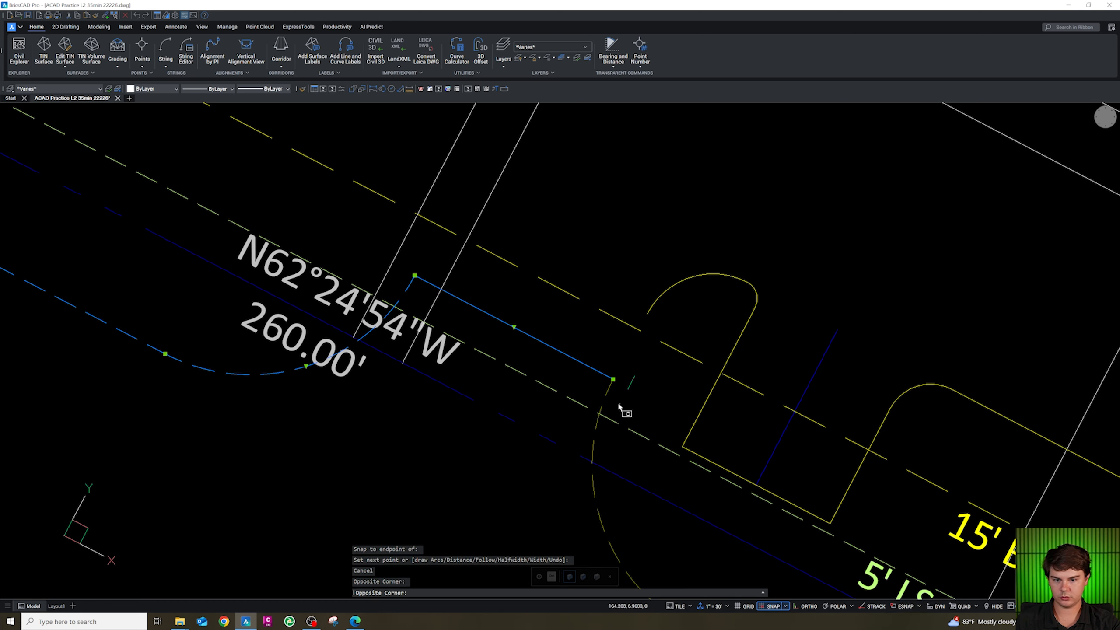
pyautogui.click(608, 392)
pyautogui.write('j')
pyautogui.press('Return')
pyautogui.scroll(-2, 612, 382)
pyautogui.press('Escape')
# Move the joined western drive lines onto layer VA-SITE-CONC.
pyautogui.click(615, 389)
pyautogui.click(607, 385)
pyautogui.click(615, 388)
pyautogui.click(603, 381)
pyautogui.click(51, 89)
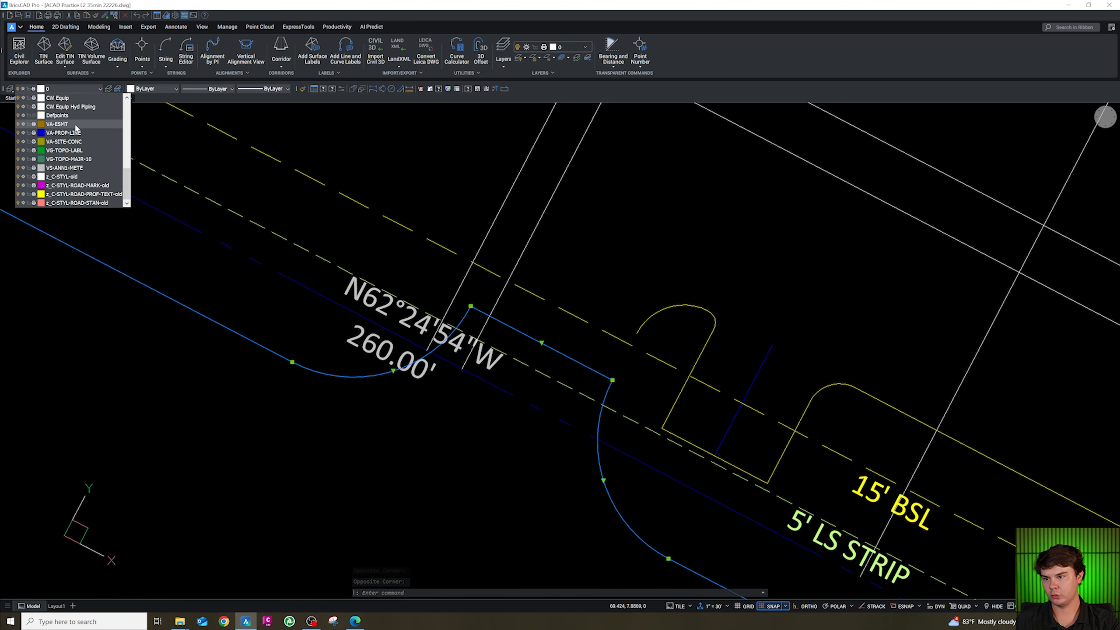
pyautogui.click(81, 143)
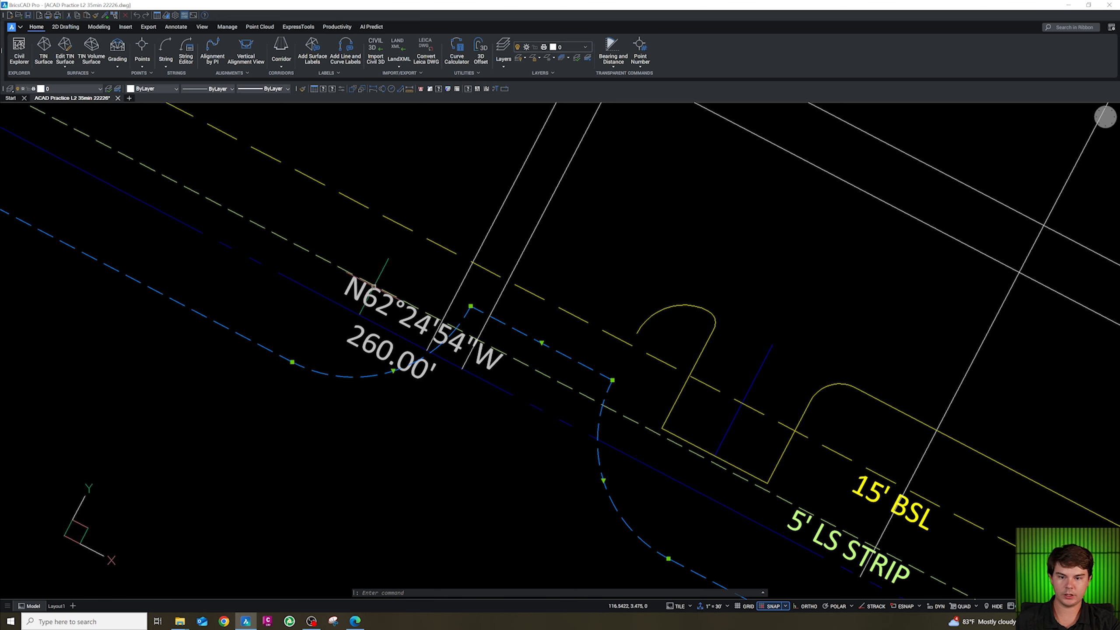
pyautogui.press('Escape')
pyautogui.press('Escape')
# Draw a closing segment at the first island's western tip and join it into the island outline.
pyautogui.scroll(-3, 606, 388)
pyautogui.scroll(3, 607, 389)
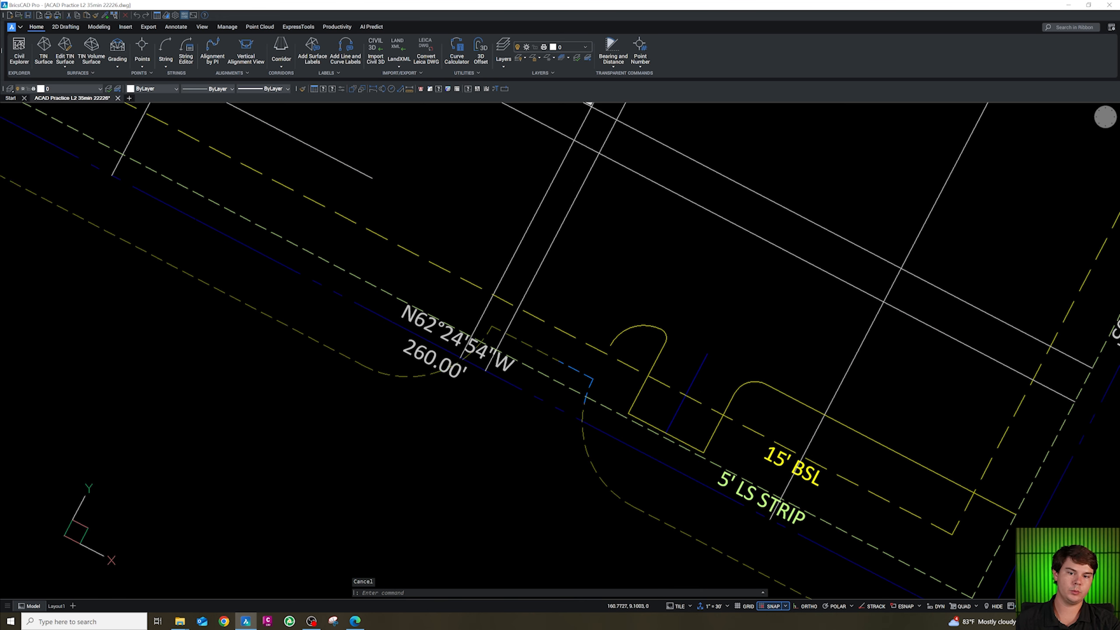
pyautogui.click(586, 377)
pyautogui.press('Escape')
pyautogui.scroll(-3, 591, 379)
pyautogui.scroll(4, 594, 383)
pyautogui.write('pl')
pyautogui.press('Return')
pyautogui.keyDown('shift'); pyautogui.rightClick(548, 346); pyautogui.keyUp('shift')
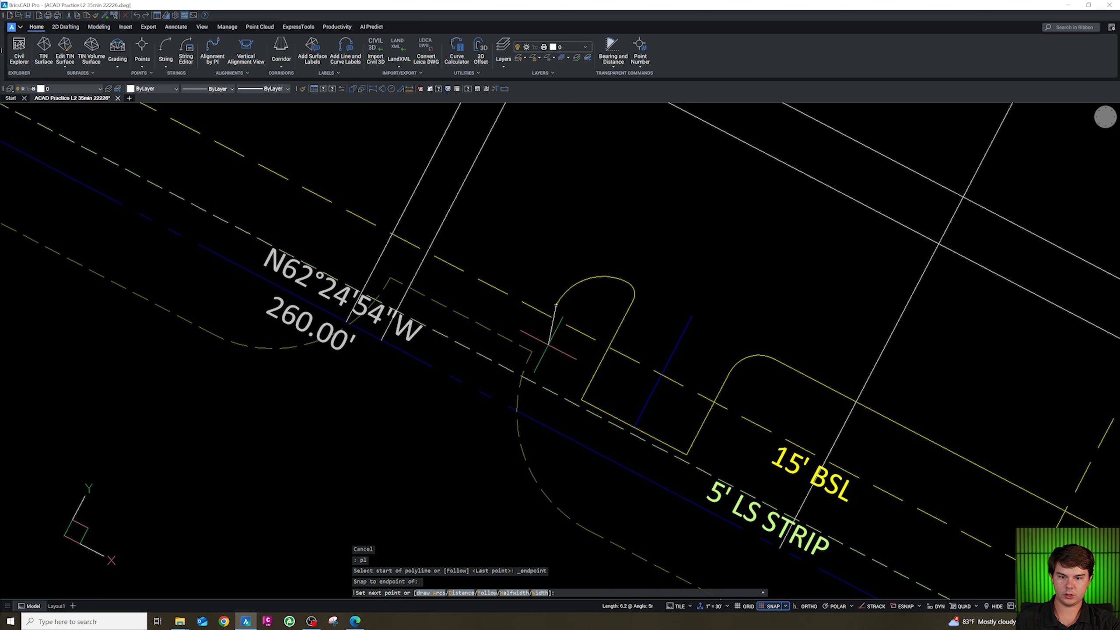
pyautogui.press('e')
pyautogui.click(533, 352)
pyautogui.press('Escape')
pyautogui.click(540, 339)
pyautogui.click(536, 336)
pyautogui.click(593, 291)
pyautogui.click(576, 267)
pyautogui.write('j')
pyautogui.press('Return')
pyautogui.click(586, 292)
pyautogui.click(568, 270)
pyautogui.write('c')
pyautogui.press('Escape')
pyautogui.press('Escape')
# Move both drive island outlines onto layer CA-SITE-CONC.
pyautogui.click(613, 314)
pyautogui.click(569, 253)
pyautogui.click(101, 89)
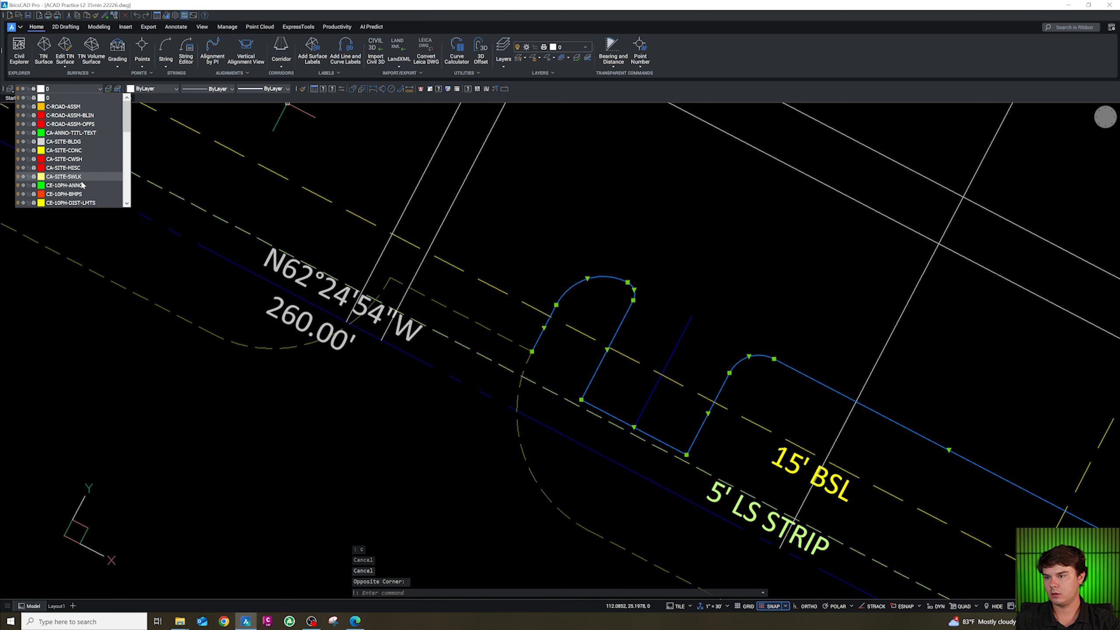
pyautogui.click(76, 151)
pyautogui.press('Escape')
pyautogui.scroll(-3, 384, 328)
pyautogui.scroll(2, 540, 358)
pyautogui.press('Escape')
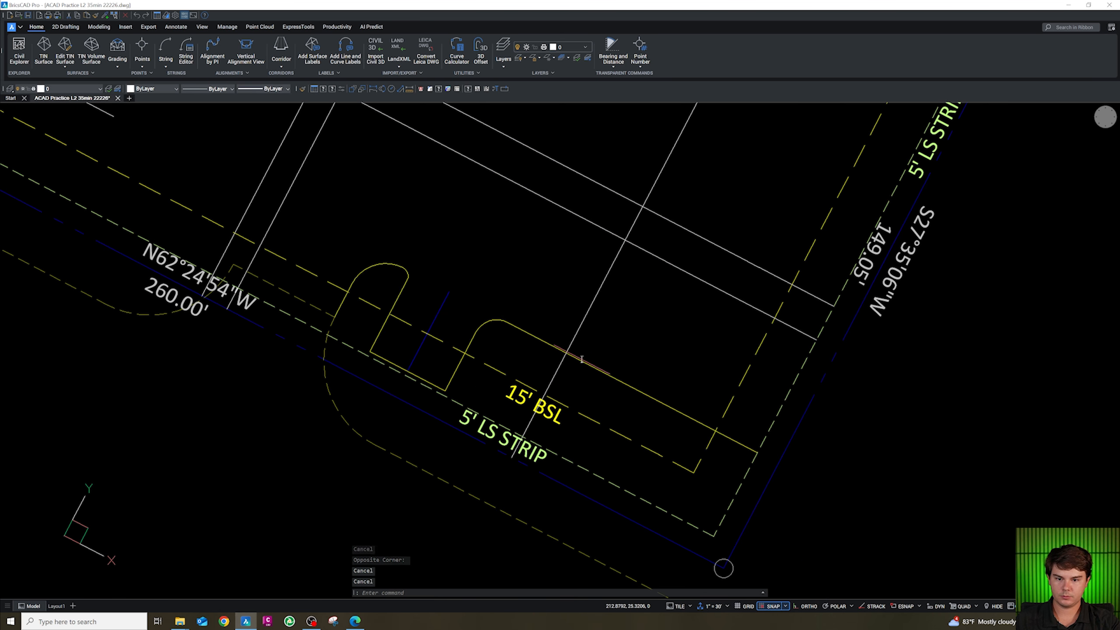
# Fillet the second island's end line and the drive line to a sharp corner with radius 0.
pyautogui.press('Escape')
pyautogui.press('Escape')
pyautogui.write('f')
pyautogui.press('space')
pyautogui.write('r')
pyautogui.press('space')
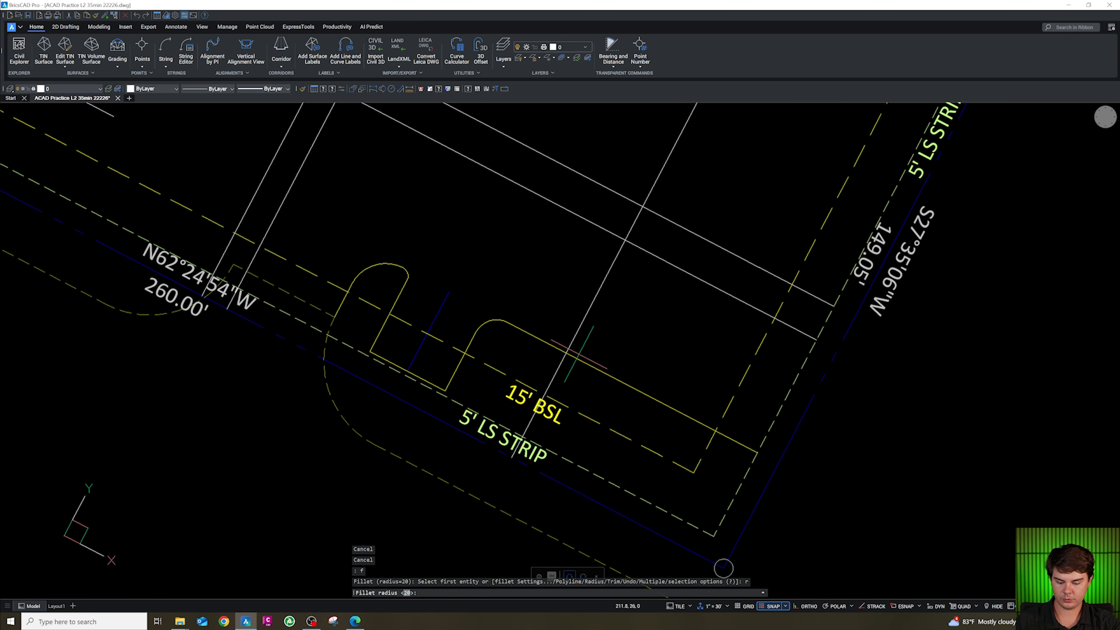
pyautogui.write('0')
pyautogui.press('Return')
pyautogui.click(553, 349)
pyautogui.click(572, 340)
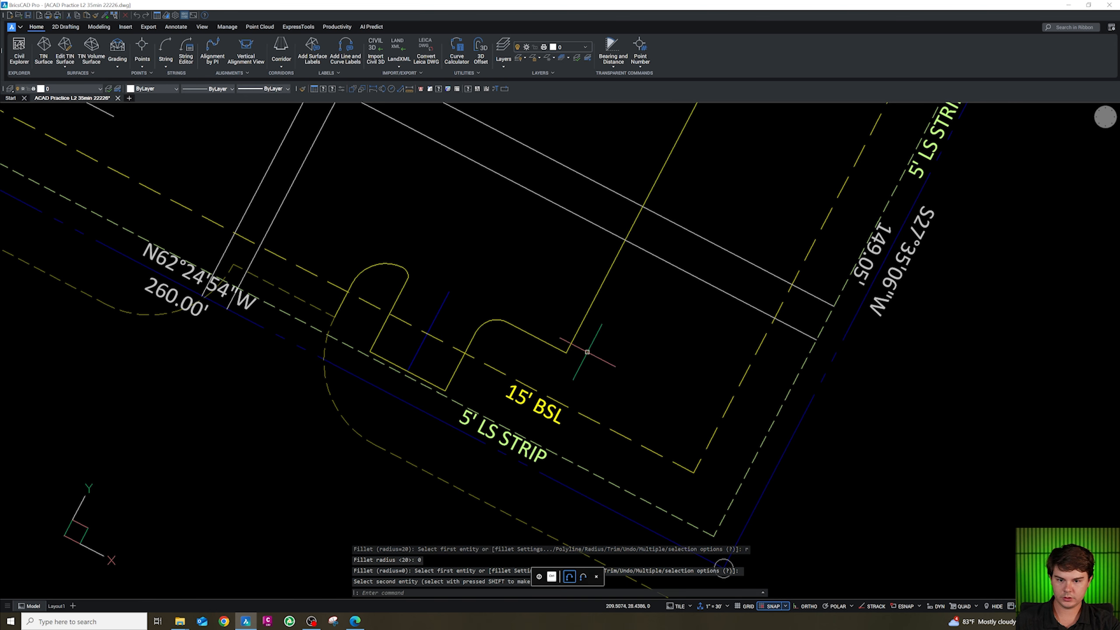
pyautogui.press('Escape')
pyautogui.press('Escape')
pyautogui.press('Escape')
# Draw an 18-unit polyline northwest from the new corner as the first parking stall line.
pyautogui.write('o')
pyautogui.press('space')
pyautogui.press('Escape')
pyautogui.write('pl')
pyautogui.press('space')
pyautogui.write('end')
pyautogui.press('space')
pyautogui.click(567, 352)
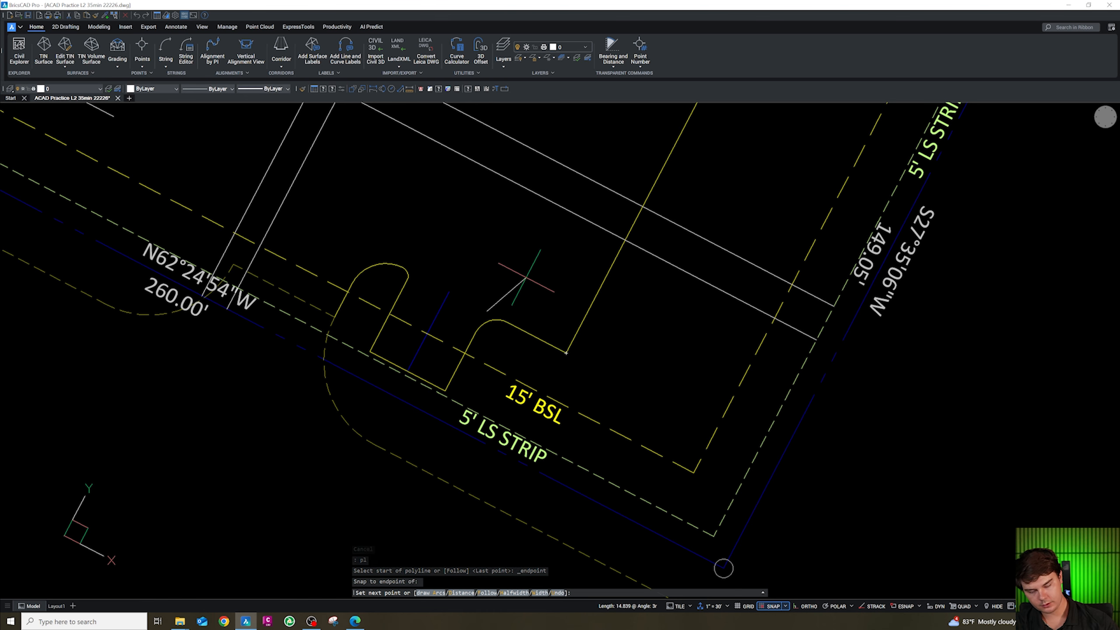
pyautogui.press('Escape')
pyautogui.click(495, 314)
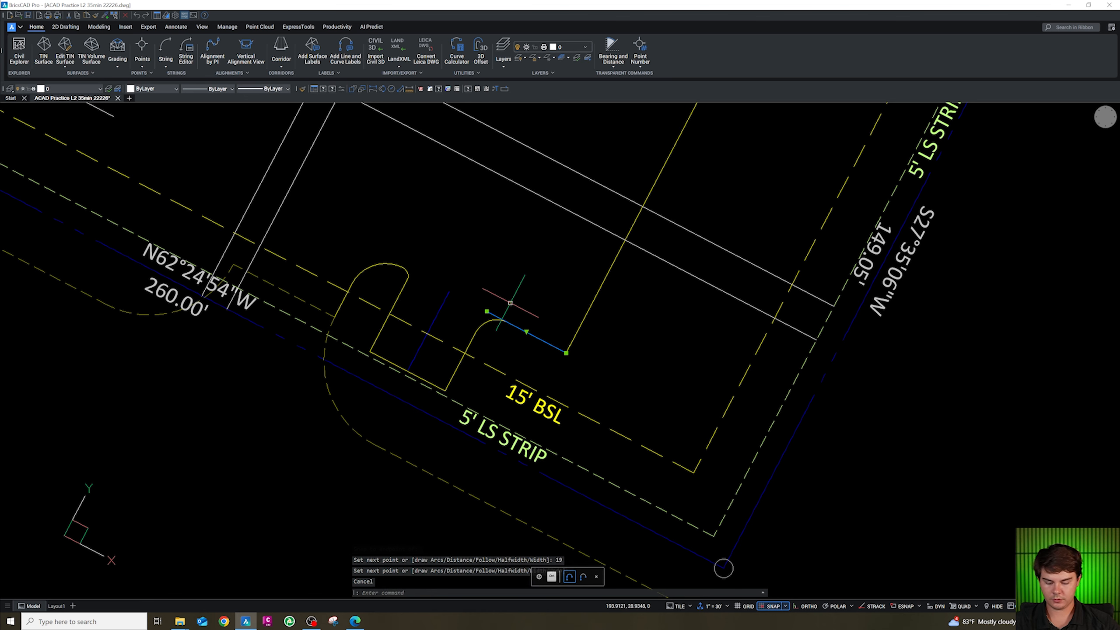
# Offset the stall line repeatedly at 9 units toward the northeast to create the parking stall lines.
pyautogui.write('o')
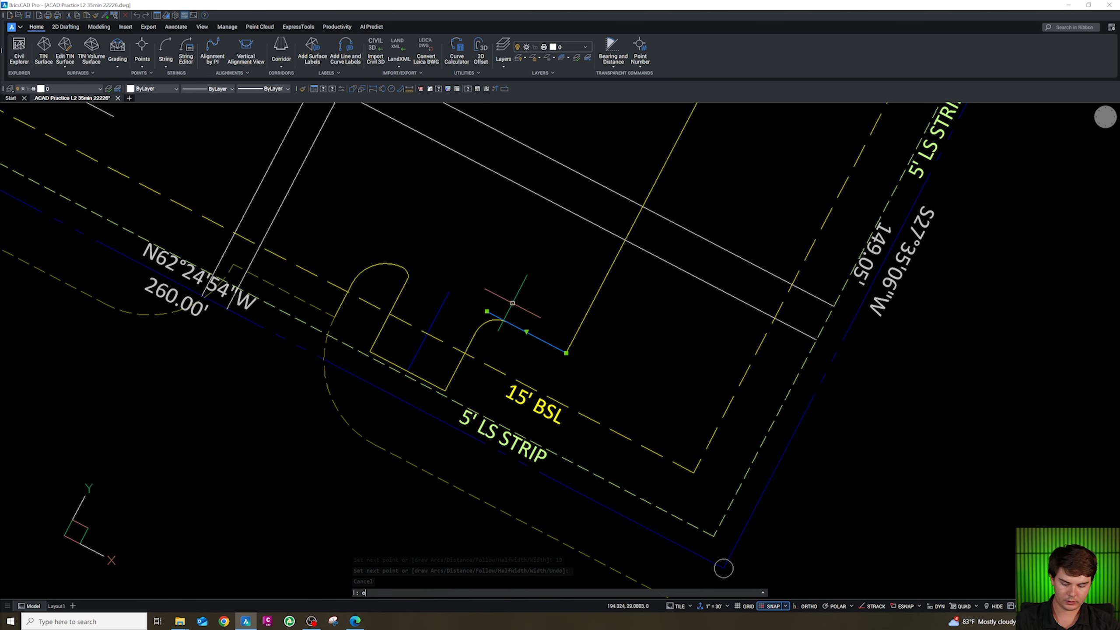
pyautogui.press('Return')
pyautogui.write('9')
pyautogui.press('Return')
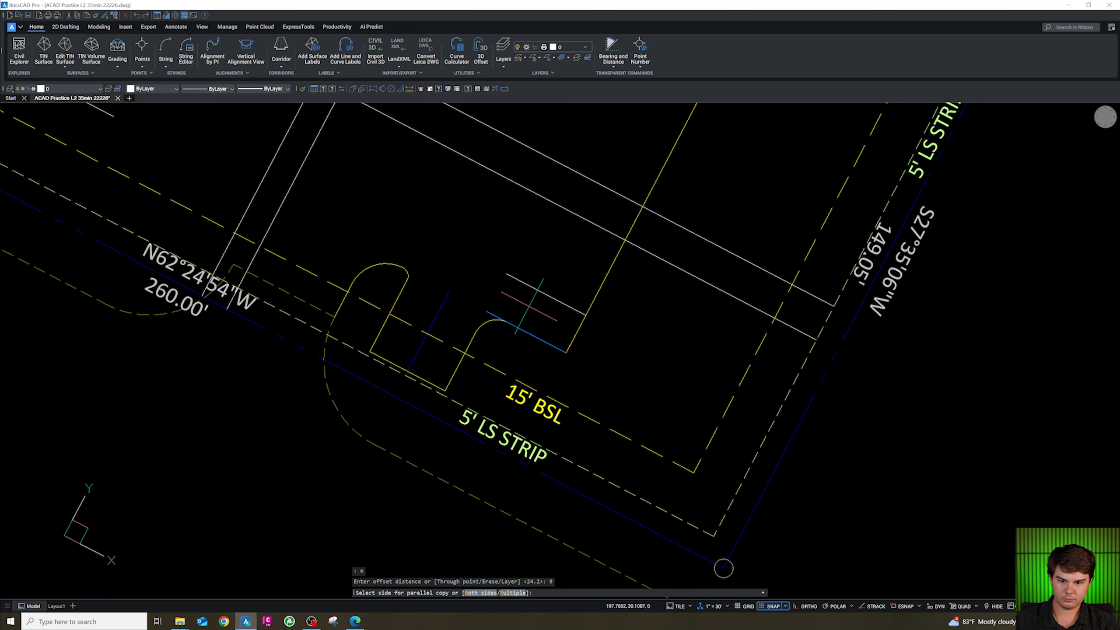
pyautogui.write('m')
pyautogui.press('Return')
pyautogui.click(537, 306)
pyautogui.scroll(-6, 554, 389)
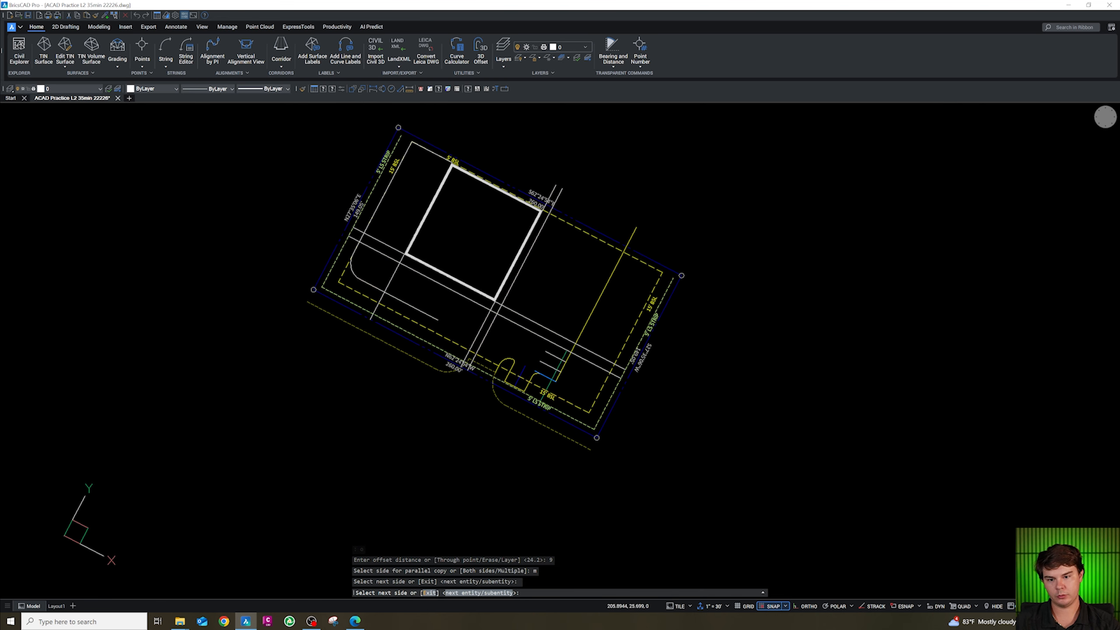
pyautogui.scroll(3, 555, 358)
pyautogui.click(560, 356)
pyautogui.click(573, 337)
pyautogui.click(589, 301)
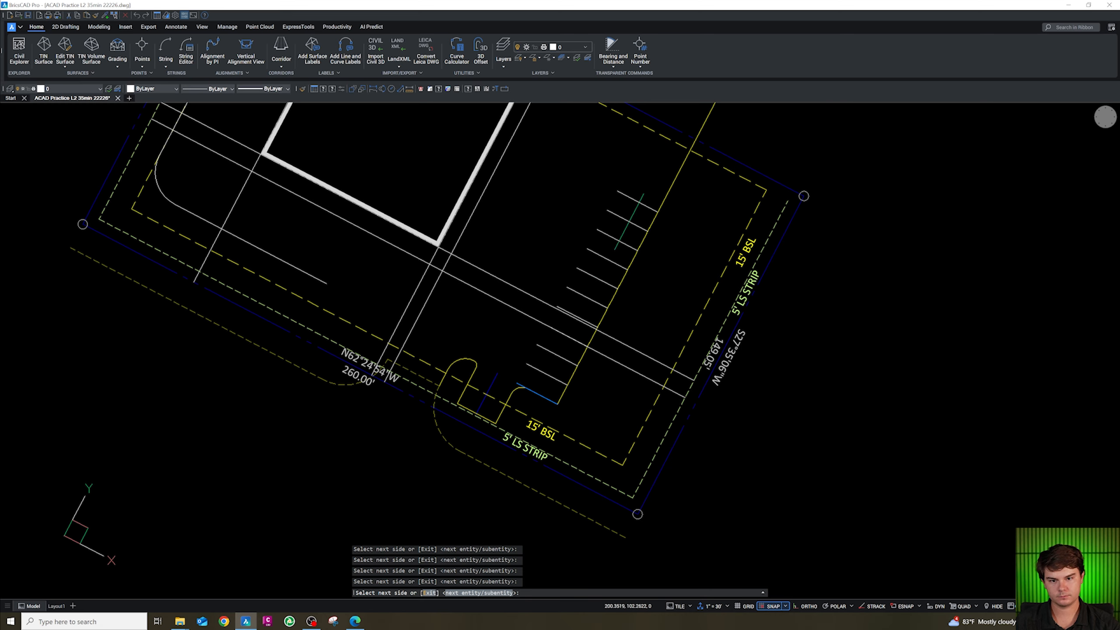
pyautogui.scroll(2, 652, 186)
pyautogui.scroll(-4, 657, 176)
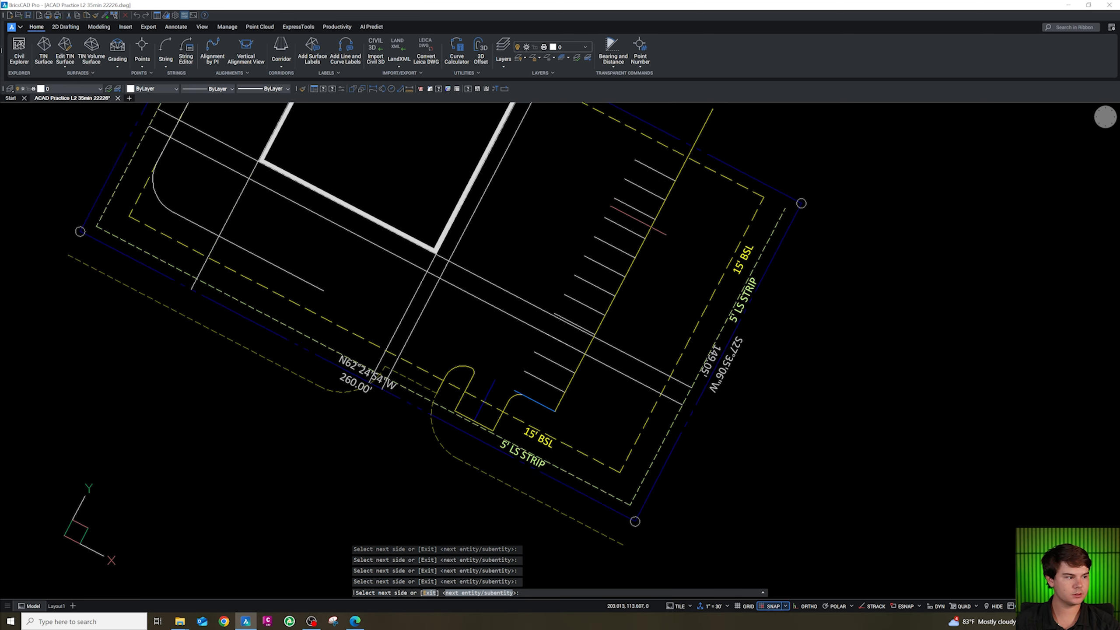
pyautogui.scroll(2, 665, 157)
pyautogui.scroll(-3, 666, 157)
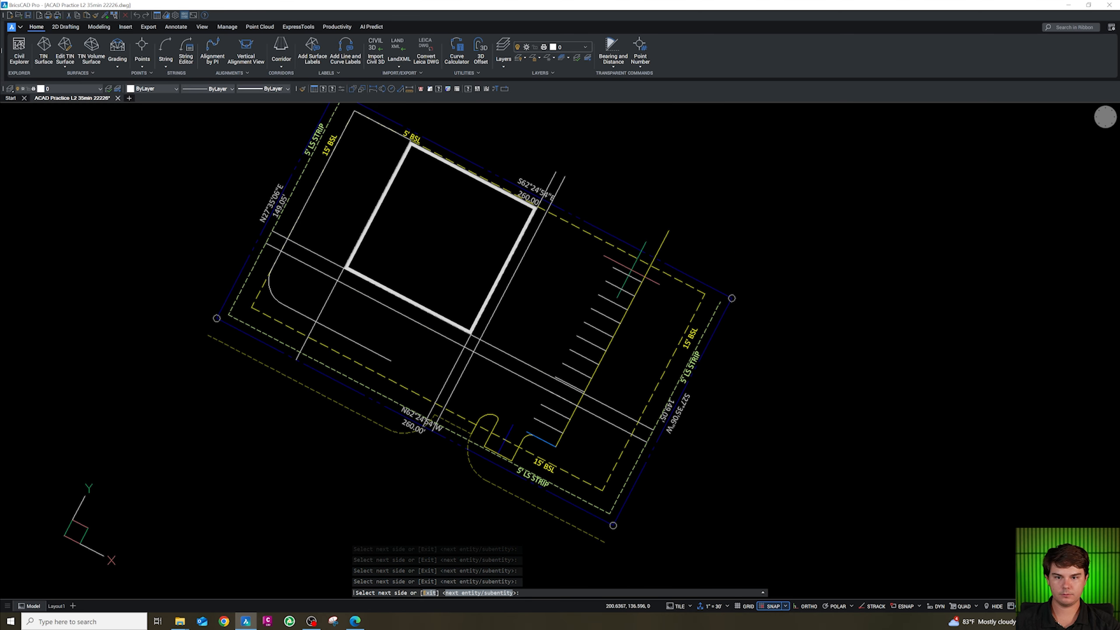
pyautogui.scroll(4, 639, 282)
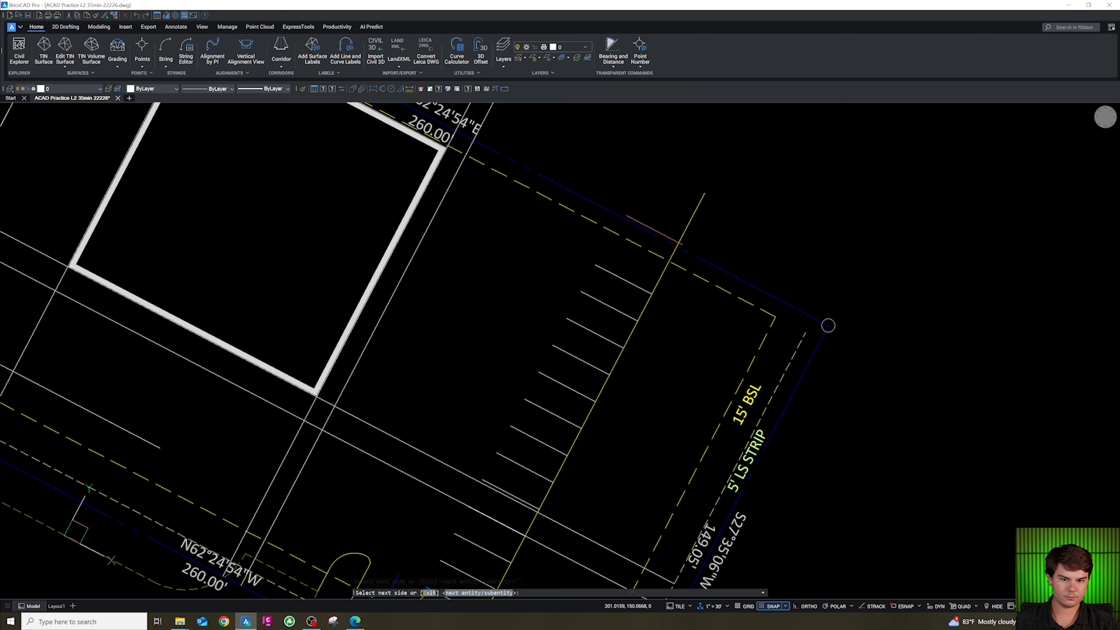
pyautogui.press('Escape')
pyautogui.press('Escape')
pyautogui.press('Escape')
pyautogui.press('Escape')
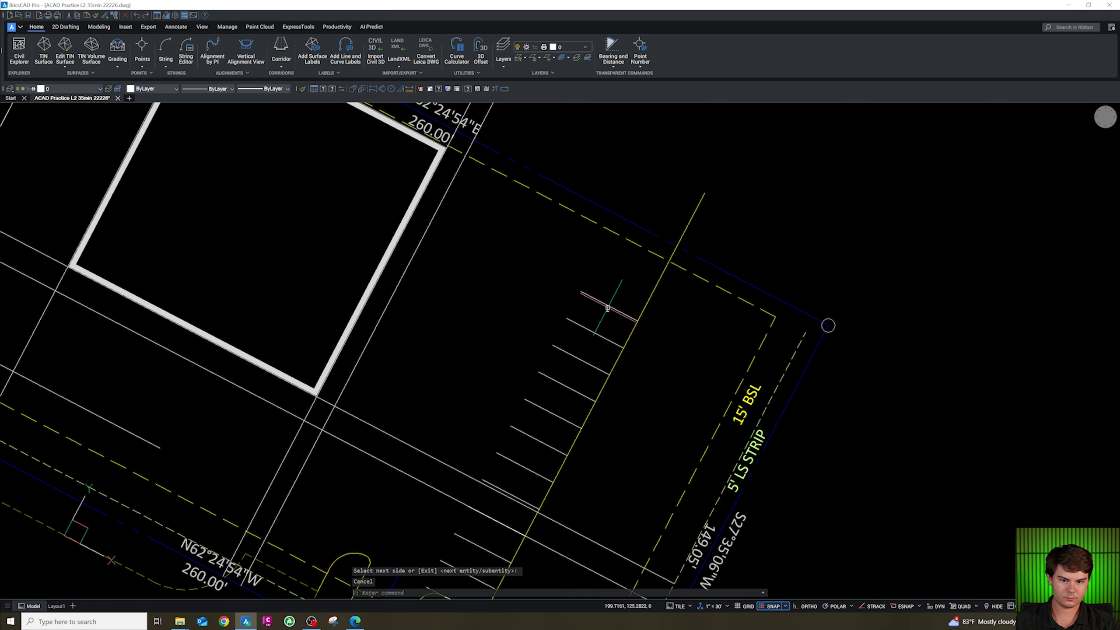
pyautogui.scroll(-3, 597, 302)
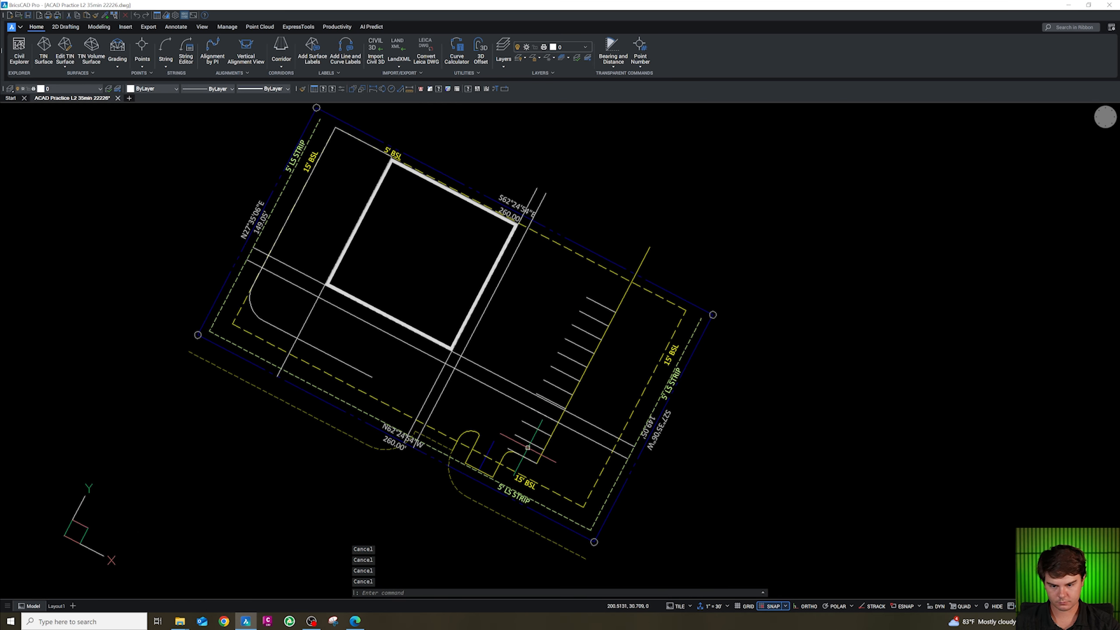
pyautogui.scroll(2, 526, 427)
pyautogui.write('tr')
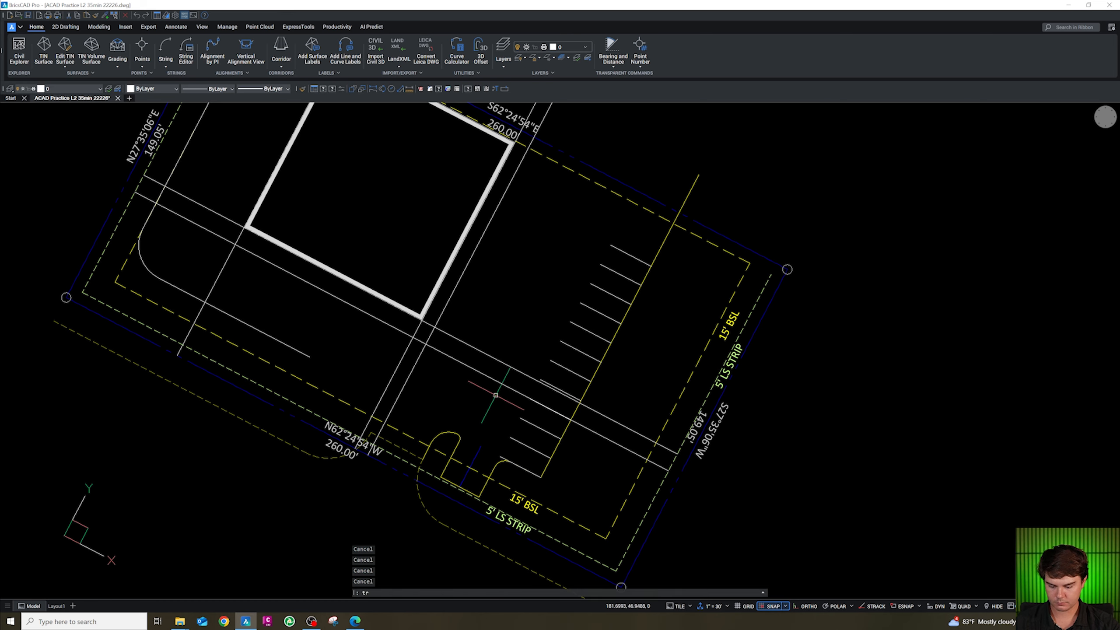
pyautogui.press('space')
pyautogui.click(493, 392)
pyautogui.click(490, 348)
pyautogui.press('Escape')
pyautogui.press('Escape')
pyautogui.press('Escape')
# Select the stall lines extending across the drive near the south island and delete them.
pyautogui.click(602, 442)
pyautogui.click(594, 403)
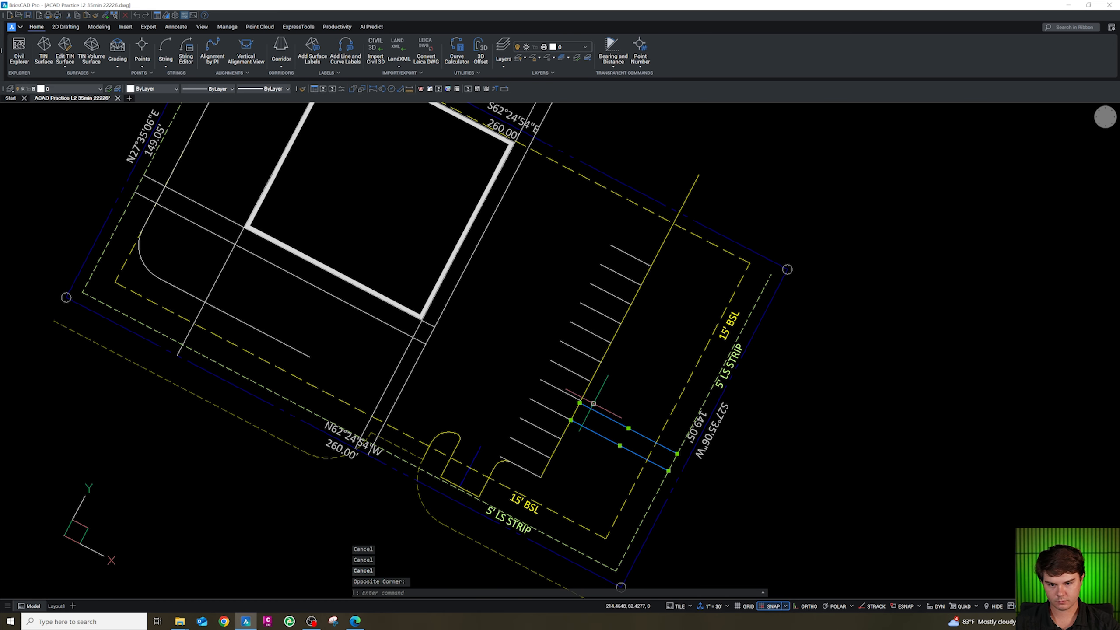
pyautogui.press('Delete')
# Start the KIK command.
pyautogui.write('KIK')
pyautogui.press('space')
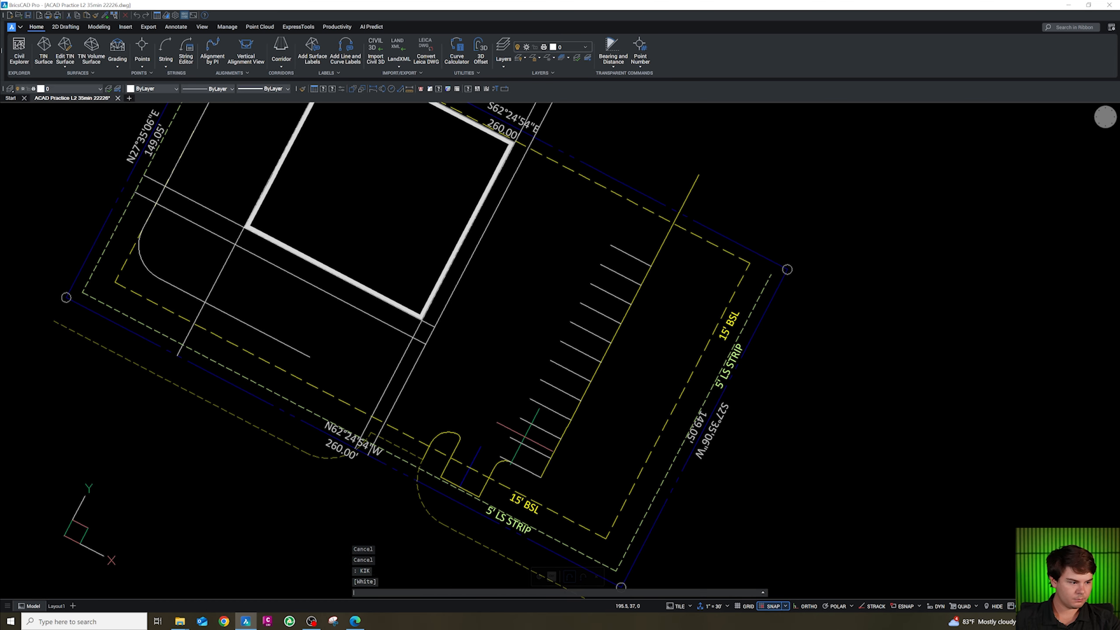
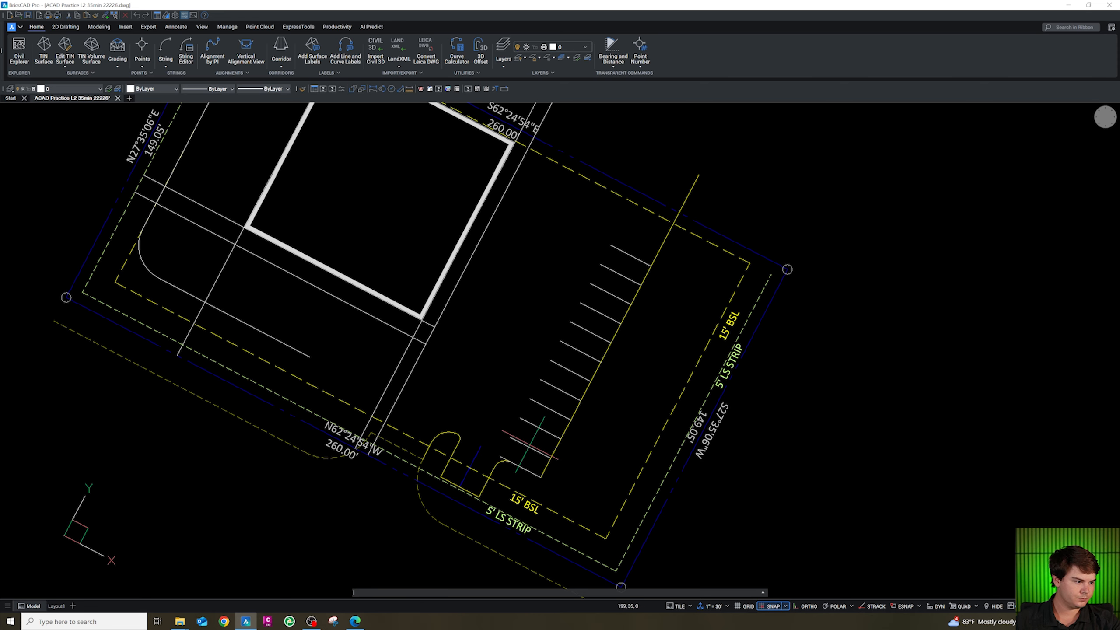
# Draw a 19-unit polyline southeast from the drive corner beside the building along the drive.
pyautogui.scroll(-2, 529, 445)
pyautogui.scroll(4, 481, 397)
pyautogui.press('Escape')
pyautogui.press('Escape')
pyautogui.press('Escape')
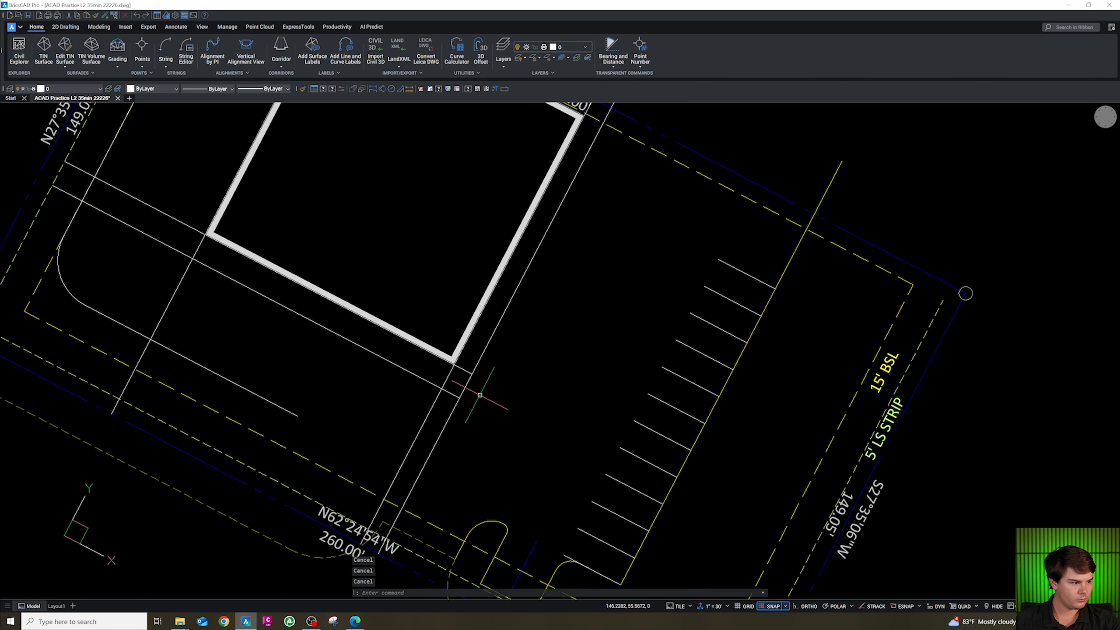
pyautogui.write('pl')
pyautogui.press('Return')
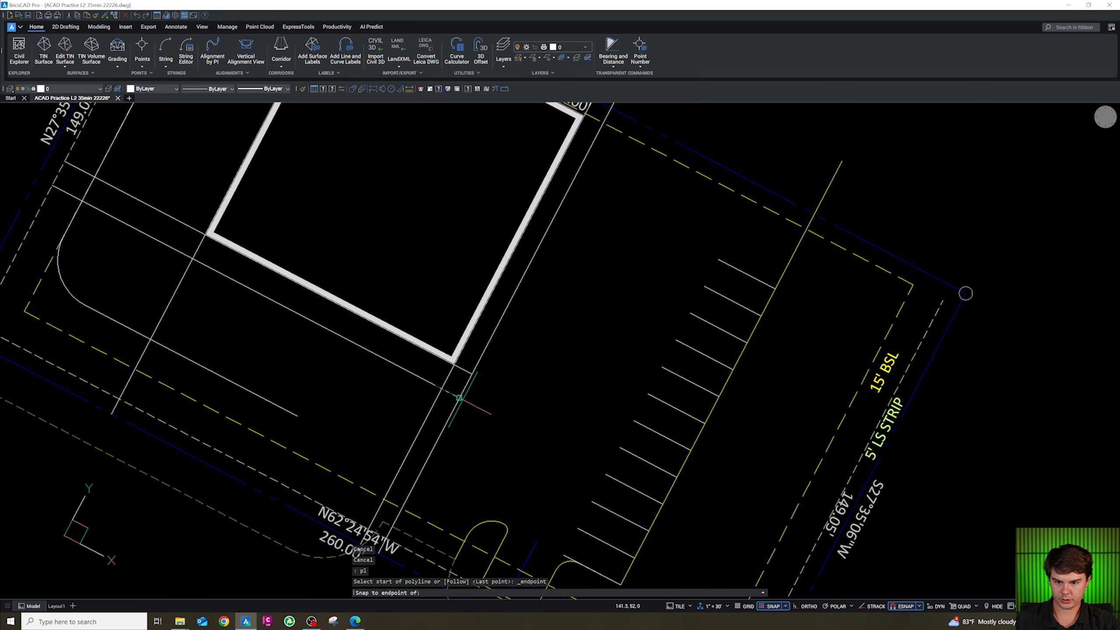
pyautogui.click(458, 397)
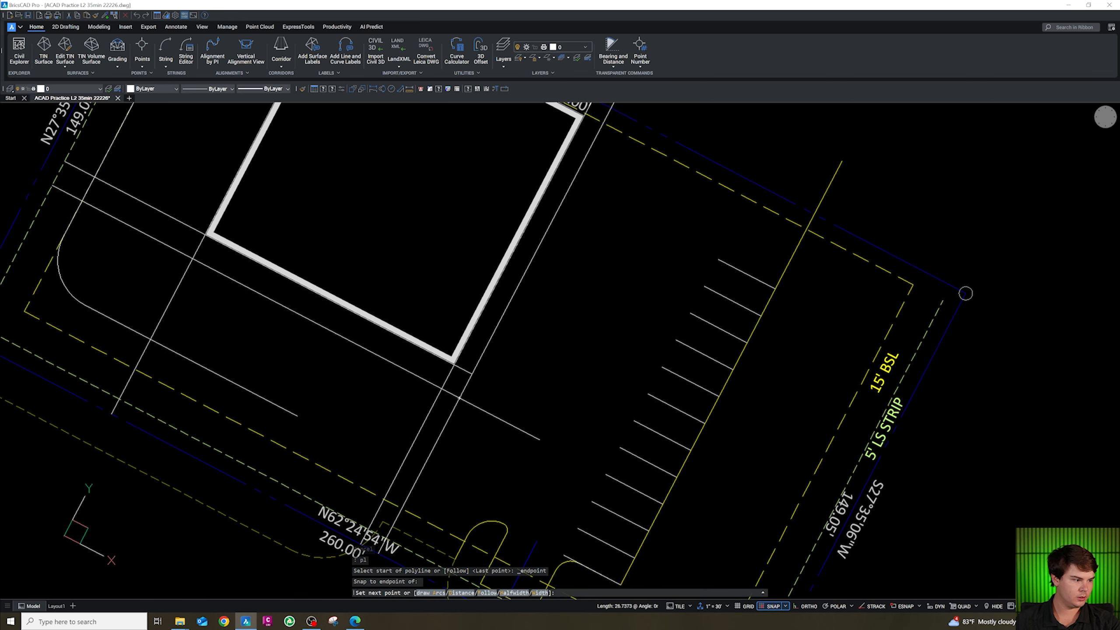
pyautogui.write('19')
pyautogui.press('Return')
pyautogui.press('Escape')
pyautogui.write('o')
pyautogui.press('Return')
pyautogui.press('Escape')
pyautogui.press('Escape')
pyautogui.press('Escape')
# Draw a short perpendicular polyline off the end of the 19-unit line and select that line.
pyautogui.write('pl')
pyautogui.press('Return')
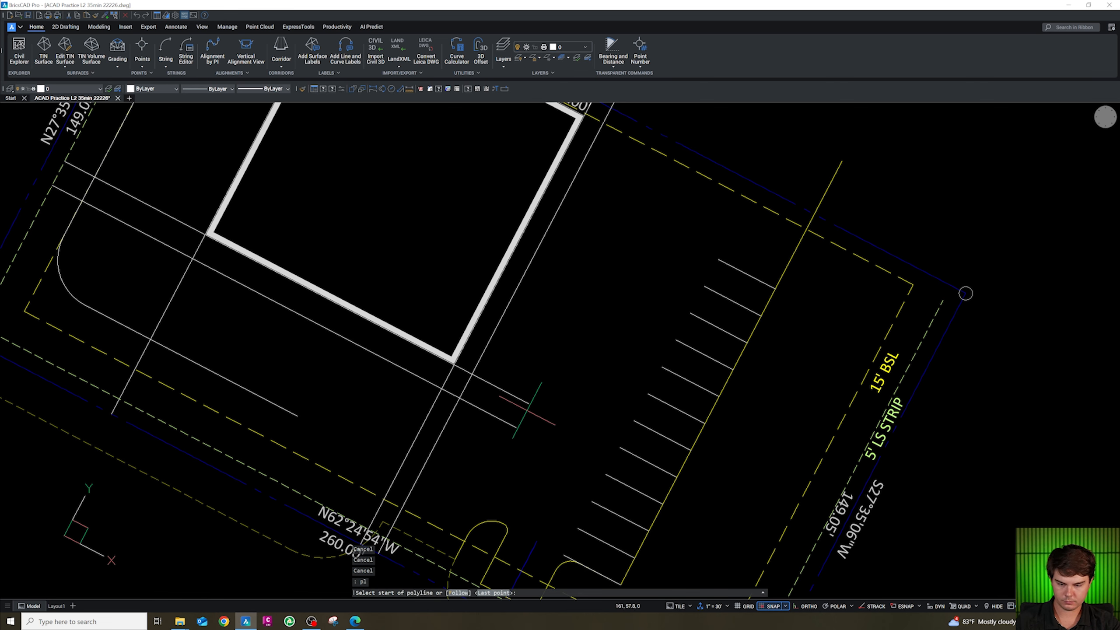
pyautogui.click(529, 404)
pyautogui.keyDown('shift'); pyautogui.rightClick(525, 410); pyautogui.keyUp('shift')
pyautogui.click(524, 247)
pyautogui.click(516, 428)
pyautogui.press('Escape')
pyautogui.click(520, 415)
pyautogui.click(513, 385)
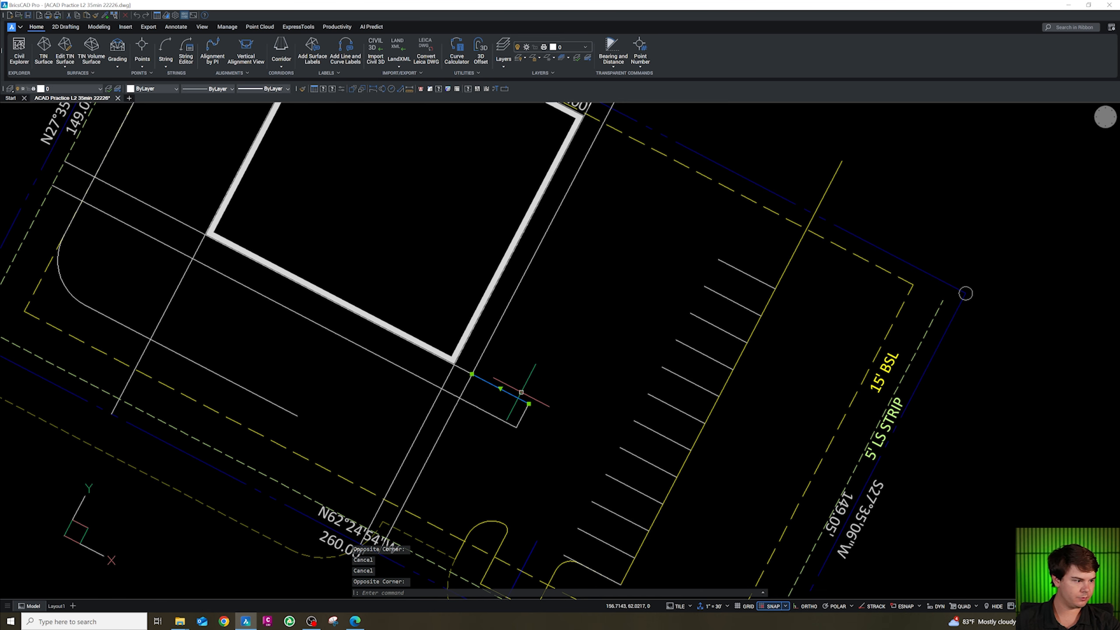
# Offset the 19-unit line 11 units toward the northeast.
pyautogui.write('o')
pyautogui.press('Return')
pyautogui.write('11')
pyautogui.press('Return')
pyautogui.click(528, 402)
pyautogui.press('Escape')
# Offset the new line 8 units further northeast as the first stall line of the building-side row.
pyautogui.write('o')
pyautogui.press('Return')
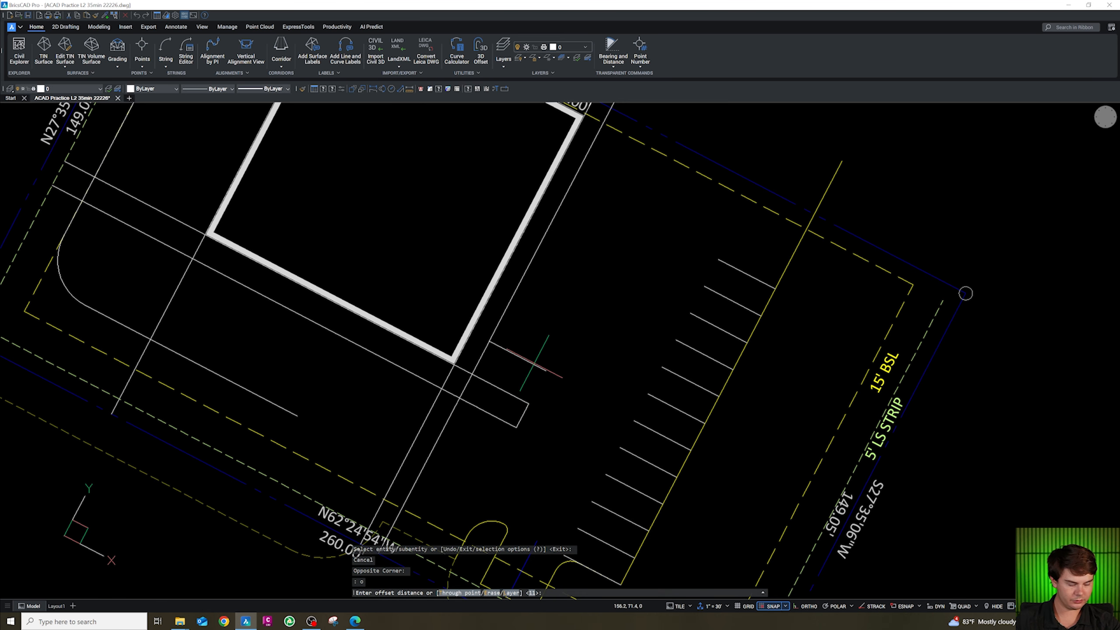
pyautogui.press('Return')
pyautogui.click(534, 340)
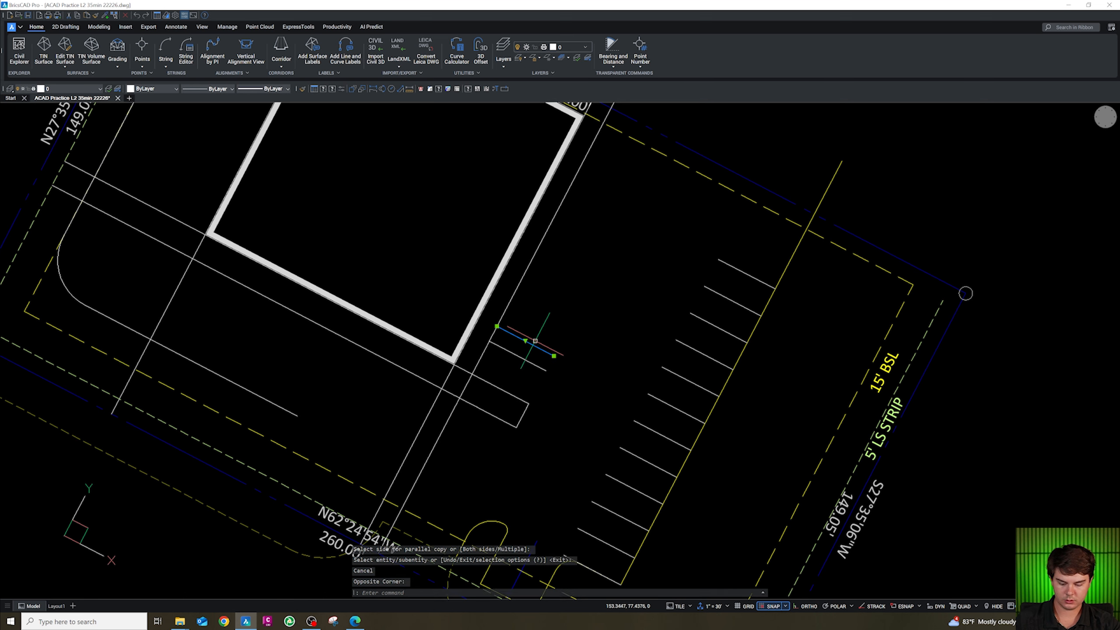
pyautogui.write('o')
pyautogui.press('Return')
pyautogui.write('8')
pyautogui.press('Return')
pyautogui.click(558, 313)
pyautogui.press('Escape')
pyautogui.press('Escape')
pyautogui.moveTo(558, 341); pyautogui.dragTo(546, 315)
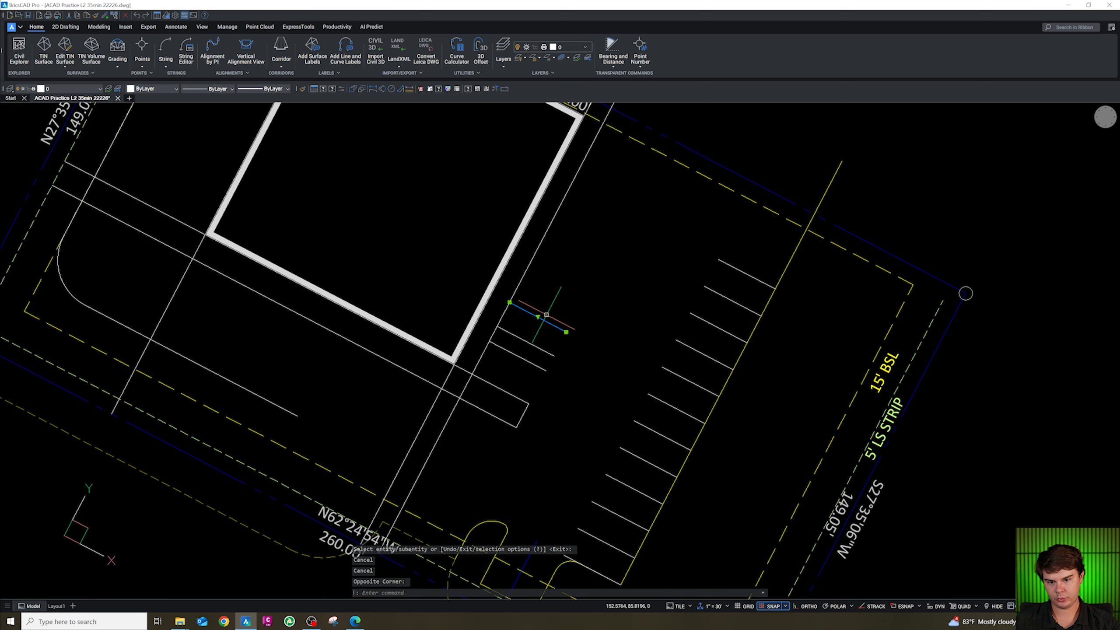
# Offset the stall line repeatedly at 9 units toward the northeast along the building-side row.
pyautogui.write('o')
pyautogui.press('Return')
pyautogui.write('9')
pyautogui.press('Return')
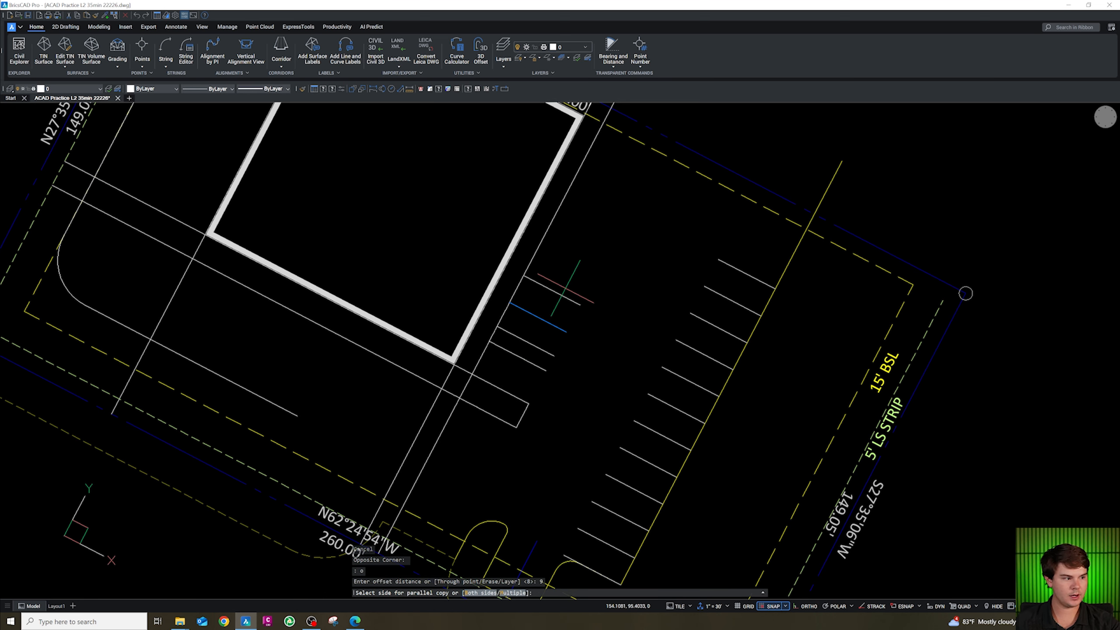
pyautogui.click(566, 284)
pyautogui.click(567, 264)
pyautogui.click(582, 247)
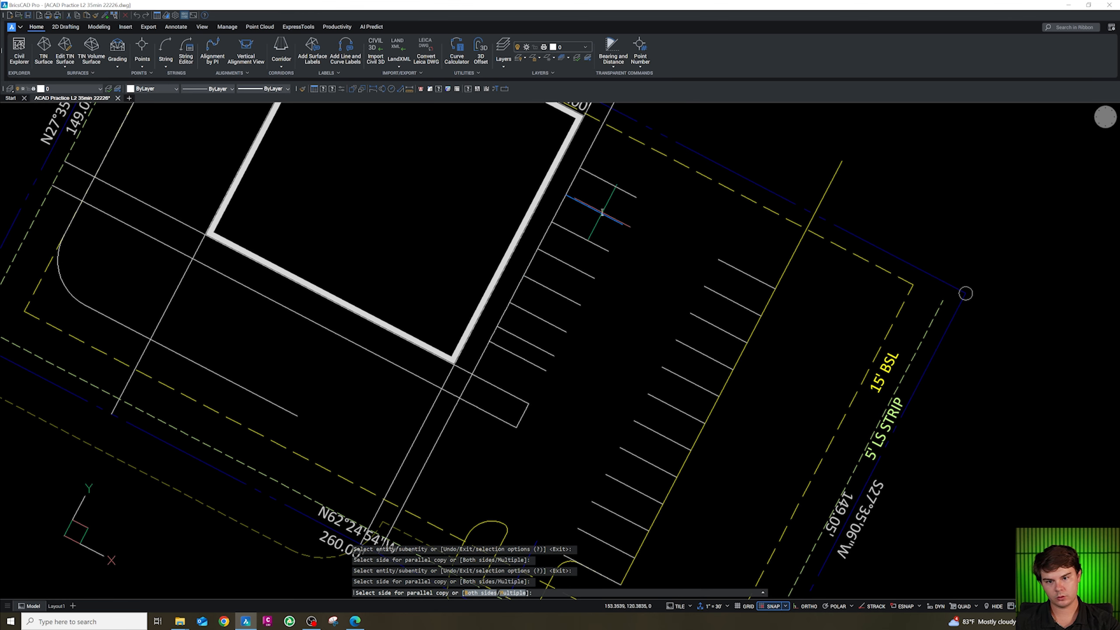
pyautogui.scroll(-2, 580, 336)
pyautogui.scroll(2, 698, 106)
pyautogui.press('Escape')
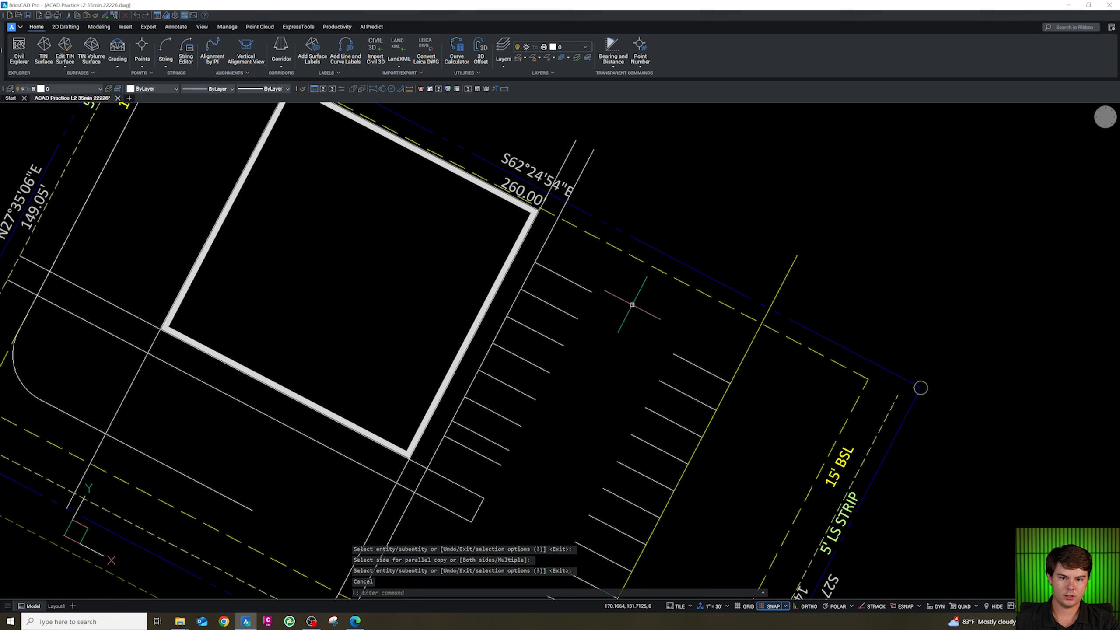
# Extend two lines southwest of the building toward their boundaries.
pyautogui.scroll(-2, 668, 314)
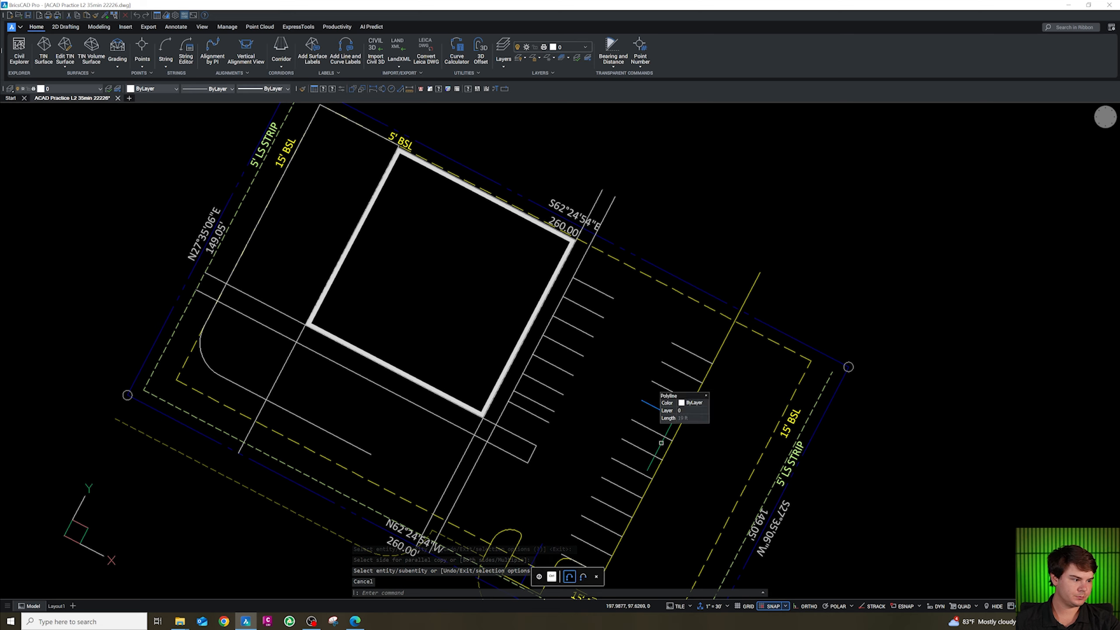
pyautogui.scroll(-2, 559, 337)
pyautogui.scroll(4, 554, 470)
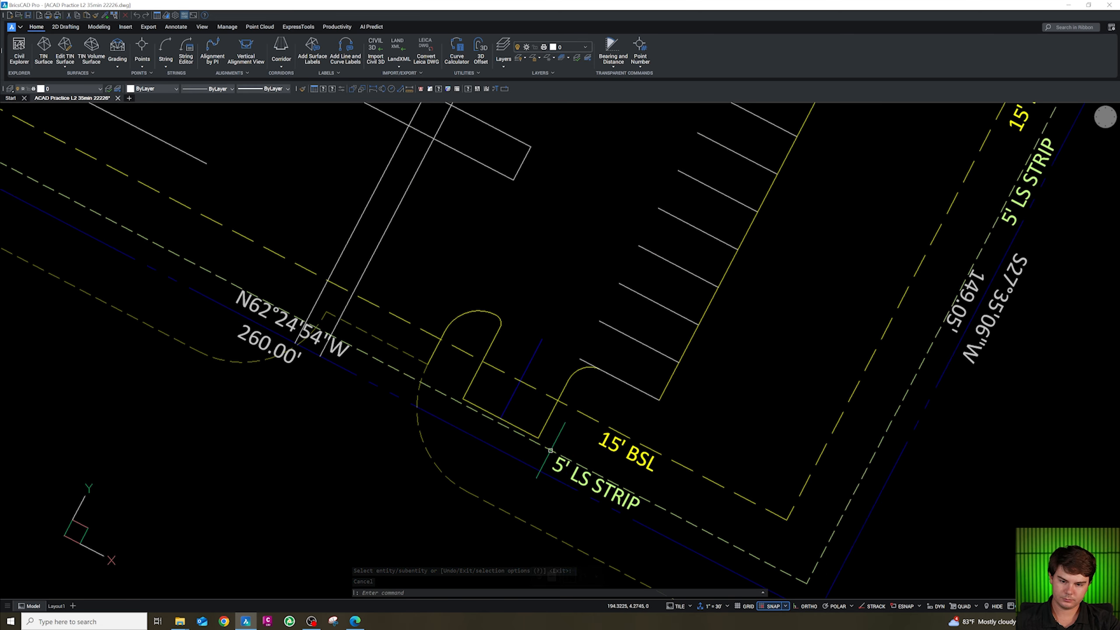
pyautogui.scroll(-1, 528, 400)
pyautogui.press('Escape')
pyautogui.press('Escape')
pyautogui.press('Escape')
pyautogui.write('e')
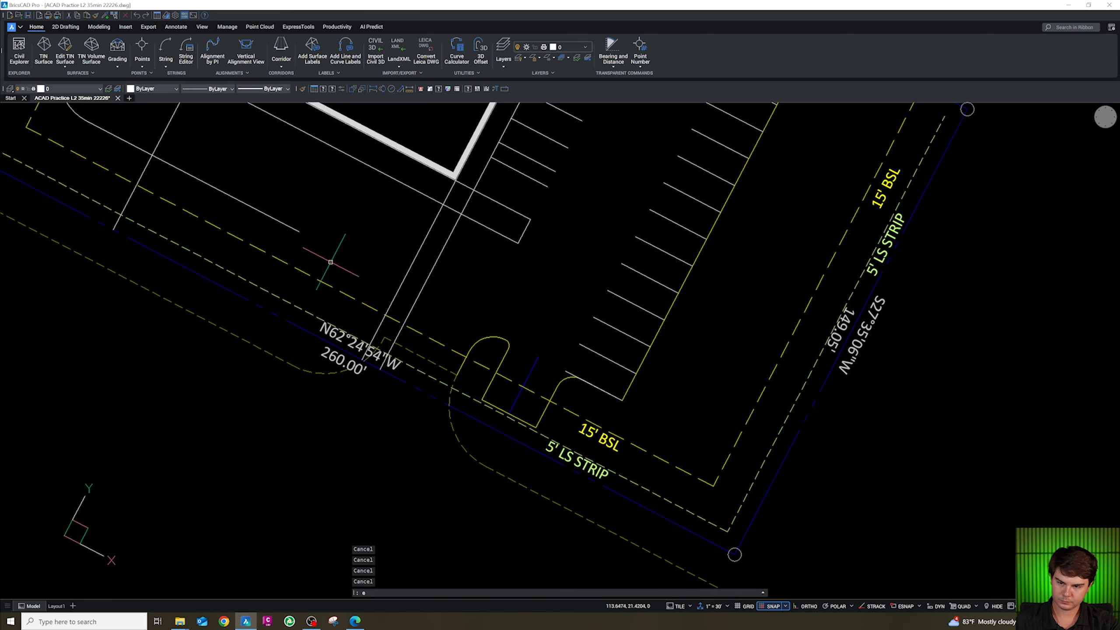
pyautogui.write('x')
pyautogui.press('Return')
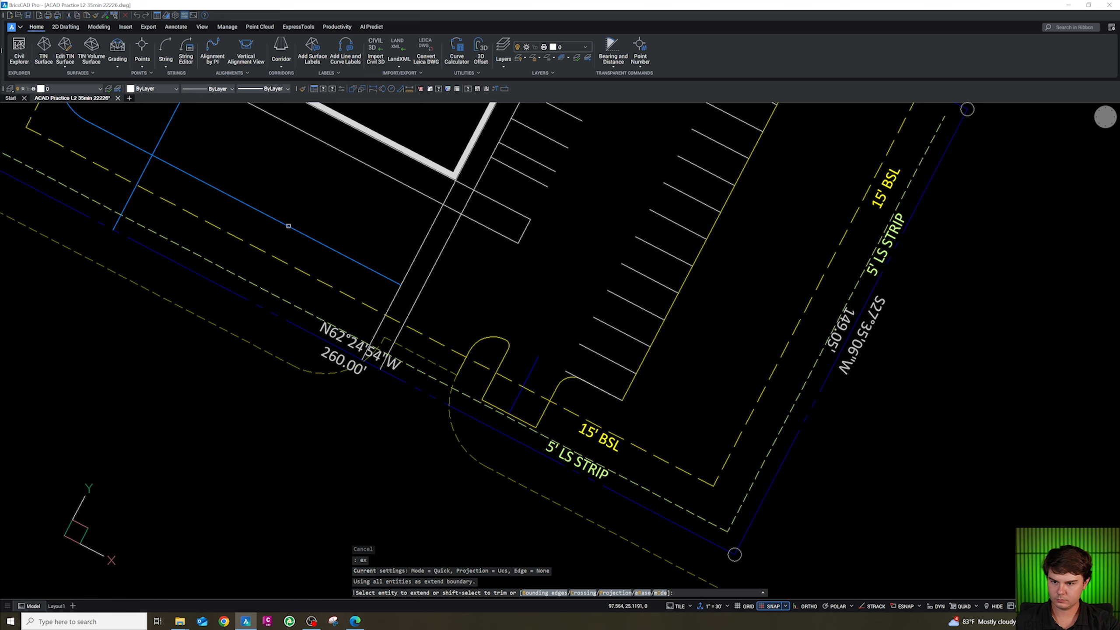
pyautogui.click(293, 227)
pyautogui.click(318, 242)
pyautogui.press('Escape')
pyautogui.press('Escape')
pyautogui.press('Escape')
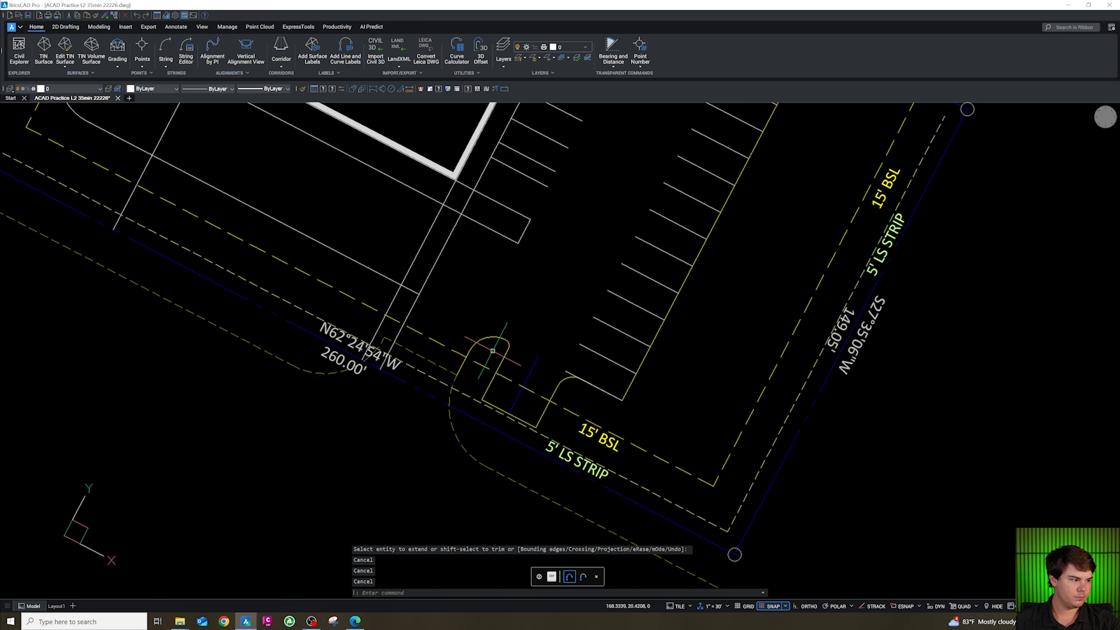
# Draw a short polyline joining the endpoints of the two southernmost stall lines in the building-side row.
pyautogui.scroll(-2, 491, 339)
pyautogui.scroll(2, 654, 178)
pyautogui.scroll(-3, 654, 179)
pyautogui.scroll(3, 521, 304)
pyautogui.press('Escape')
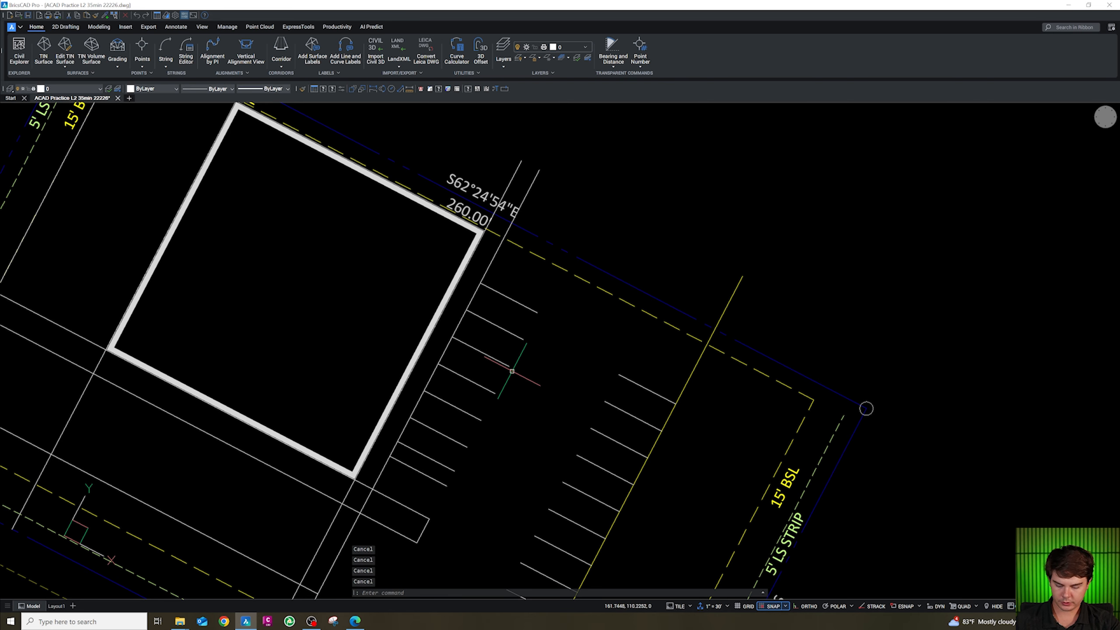
pyautogui.write('pl')
pyautogui.press('Return')
pyautogui.keyDown('shift'); pyautogui.rightClick(465, 458); pyautogui.keyUp('shift')
pyautogui.press('e')
pyautogui.click(455, 471)
pyautogui.keyDown('shift'); pyautogui.rightClick(450, 483); pyautogui.keyUp('shift')
pyautogui.press('e')
pyautogui.click(448, 486)
pyautogui.press('Escape')
pyautogui.press('Escape')
pyautogui.press('Escape')
# Run the KIK command with option 1 on the stall line near the building's east corner.
pyautogui.write('kik')
pyautogui.press('Return')
pyautogui.write('1')
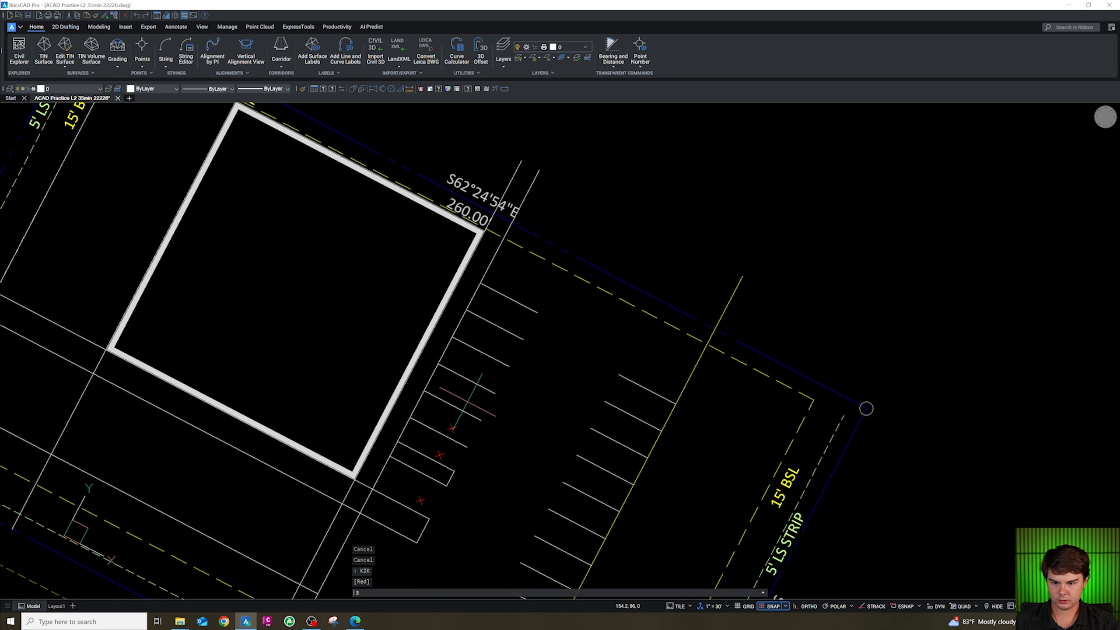
pyautogui.click(506, 313)
pyautogui.press('Escape')
# Draw a polyline from the northernmost building-row stall line's end toward the northeast.
pyautogui.write('pl')
pyautogui.press('Return')
pyautogui.keyDown('shift'); pyautogui.rightClick(544, 312); pyautogui.keyUp('shift')
pyautogui.press('e')
pyautogui.click(538, 313)
pyautogui.click(567, 286)
pyautogui.press('Escape')
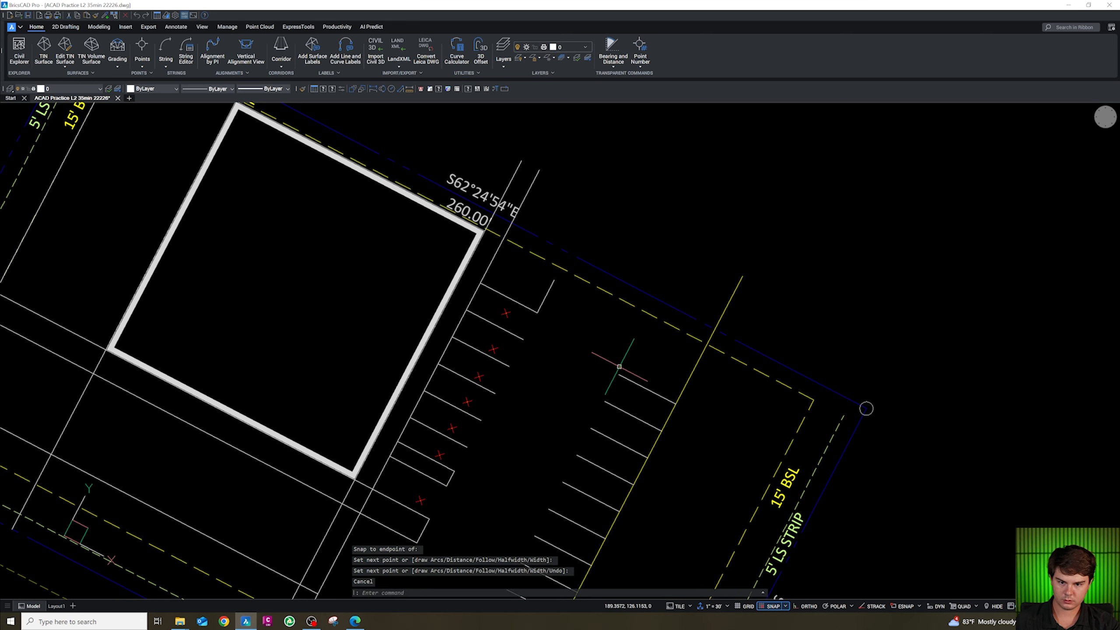
pyautogui.scroll(-5, 619, 366)
pyautogui.press('Escape')
pyautogui.moveTo(631, 356); pyautogui.dragTo(557, 503)
pyautogui.press('Escape')
pyautogui.moveTo(624, 355)
pyautogui.mouseDown()
pyautogui.moveTo(552, 498)
pyautogui.moveTo(528, 517)
pyautogui.mouseUp()
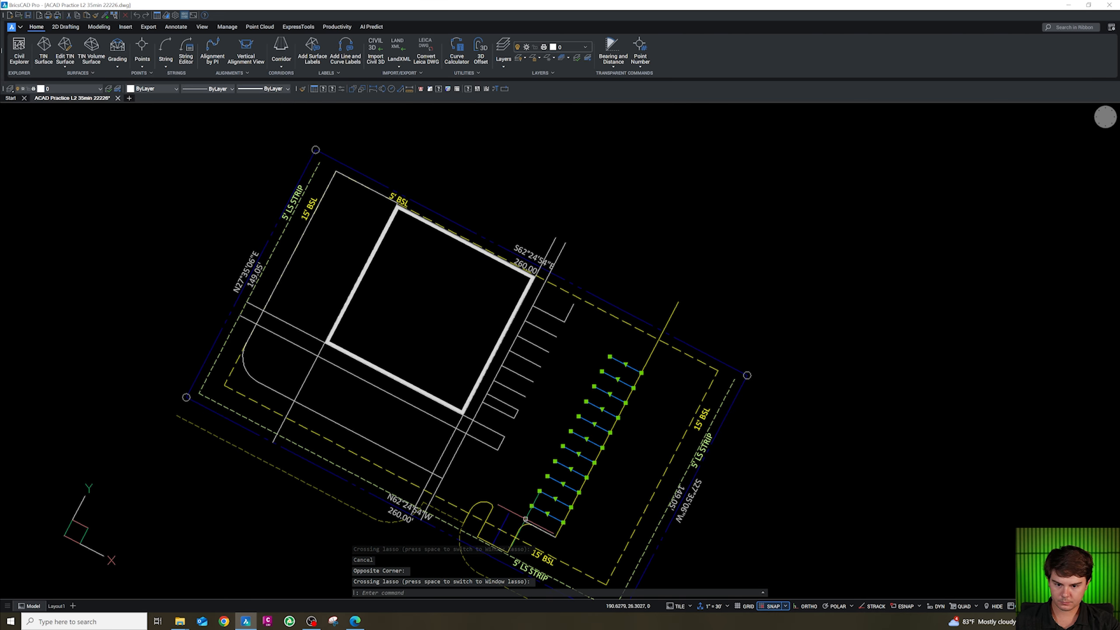
pyautogui.click(525, 520)
pyautogui.scroll(3, 612, 330)
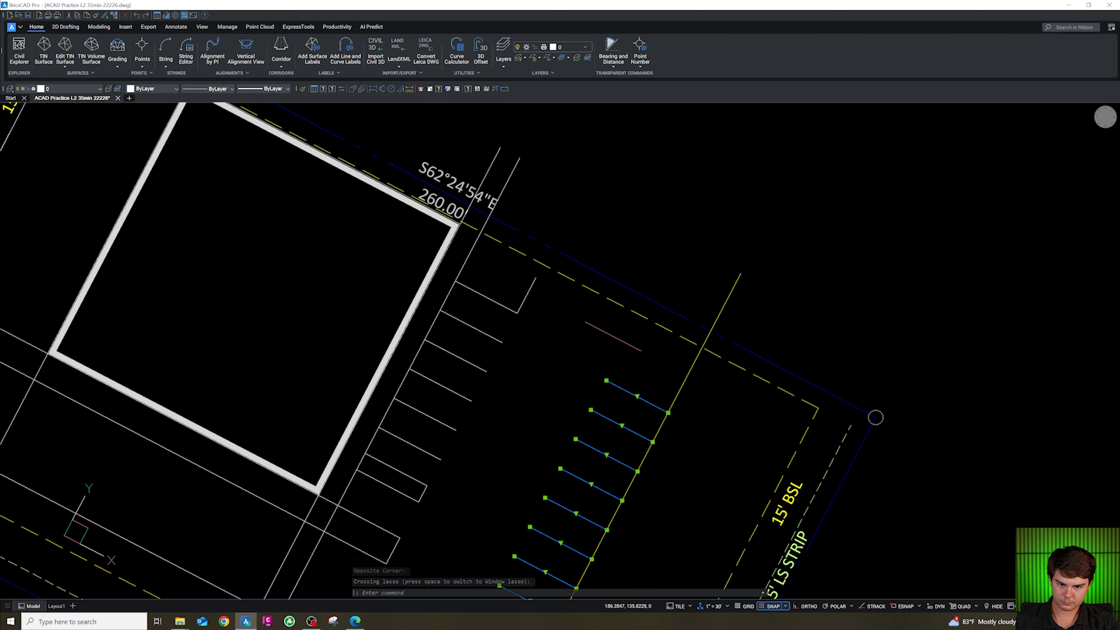
pyautogui.press('Escape')
pyautogui.press('Escape')
# Draw an 8-unit polyline from the end of the building-row line at the north end.
pyautogui.write('pl')
pyautogui.press('space')
pyautogui.keyDown('shift'); pyautogui.rightClick(534, 325); pyautogui.keyUp('shift')
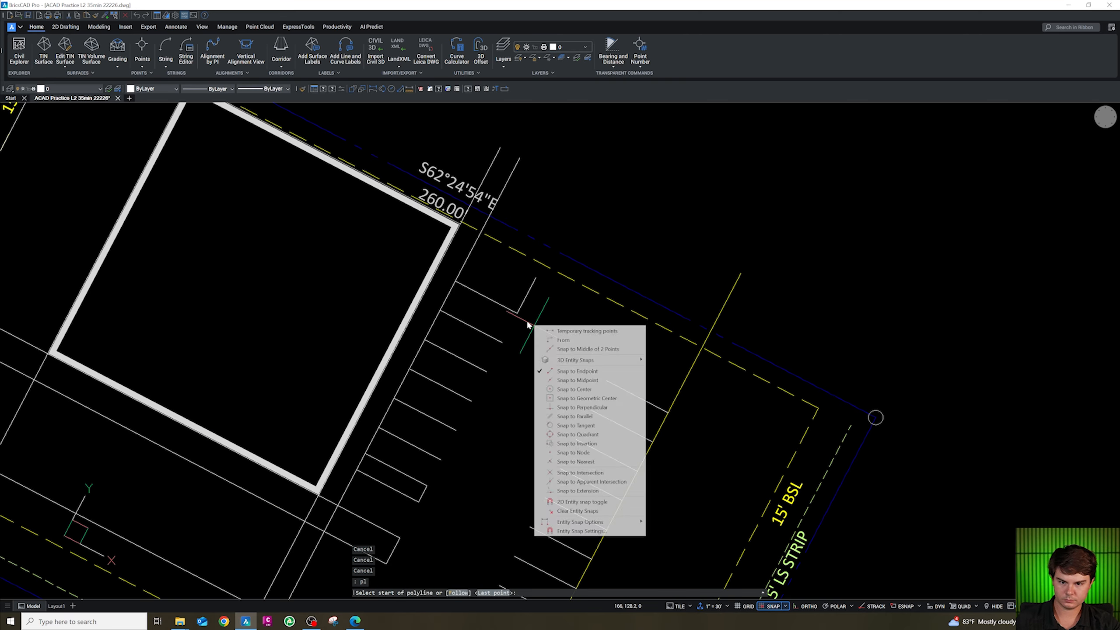
pyautogui.press('e')
pyautogui.click(517, 314)
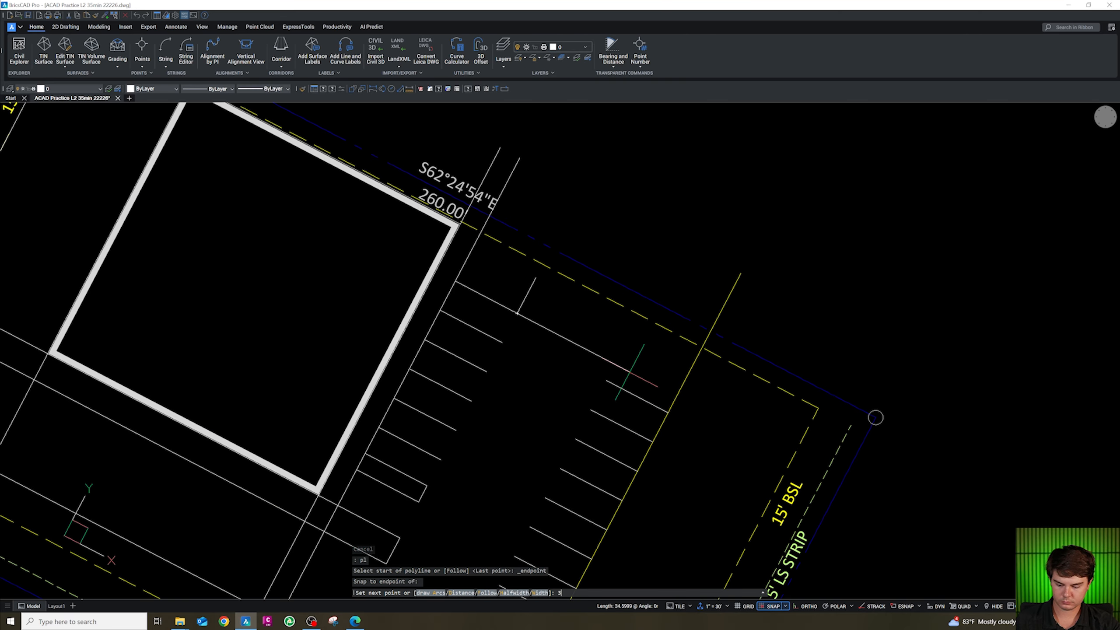
pyautogui.press('Return')
# Move the east-row stall lines from their top endpoint to the endpoint of the new short polyline.
pyautogui.scroll(-3, 624, 367)
pyautogui.press('Escape')
pyautogui.moveTo(640, 385)
pyautogui.mouseDown()
pyautogui.moveTo(544, 538)
pyautogui.moveTo(531, 534)
pyautogui.mouseUp()
pyautogui.click(531, 534)
pyautogui.click(533, 535)
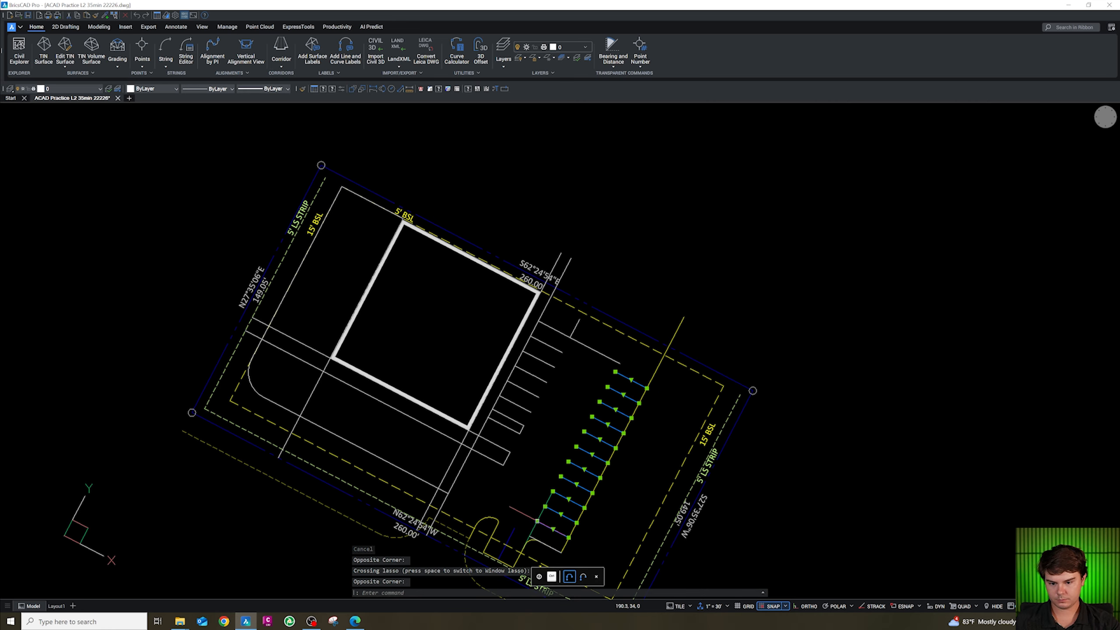
pyautogui.scroll(5, 535, 517)
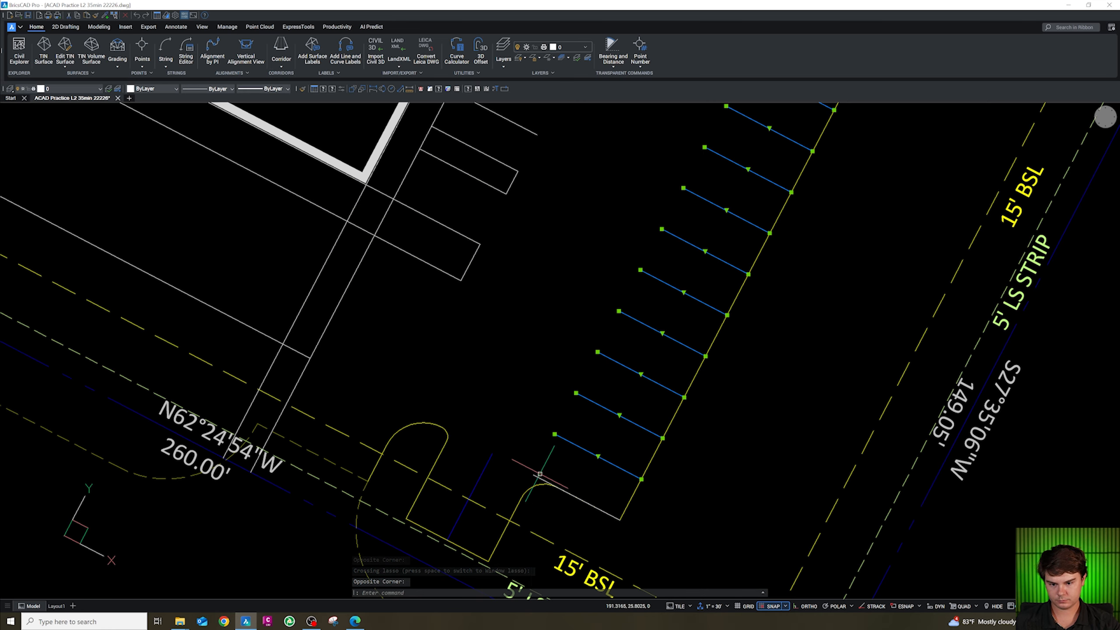
pyautogui.scroll(-5, 537, 476)
pyautogui.scroll(3, 652, 277)
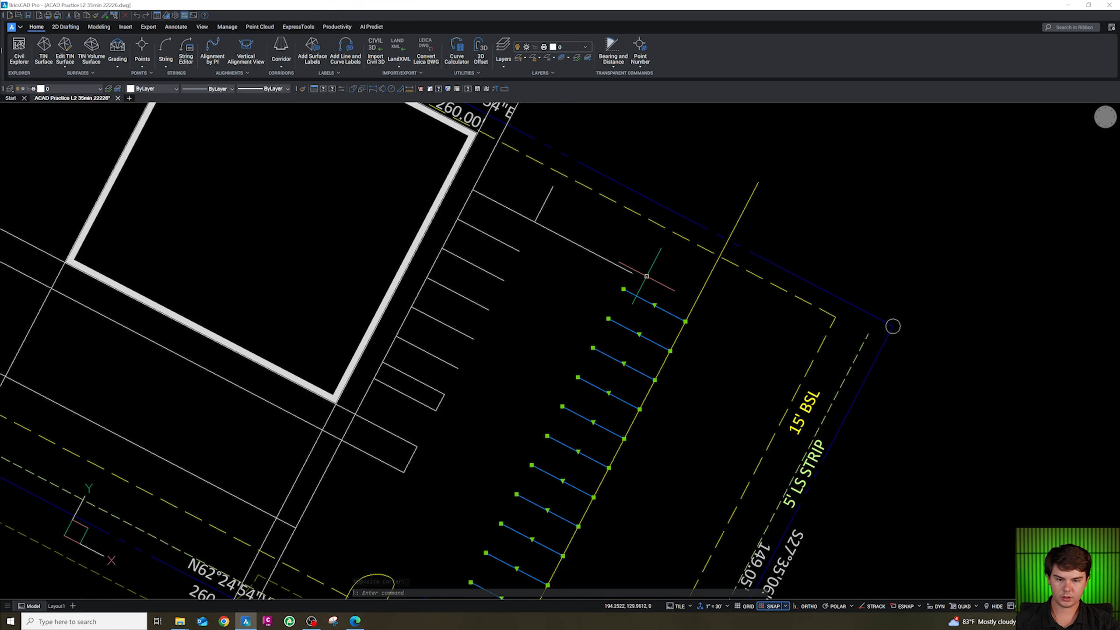
pyautogui.write('m')
pyautogui.press('space')
pyautogui.keyDown('shift'); pyautogui.rightClick(640, 290); pyautogui.keyUp('shift')
pyautogui.press('e')
pyautogui.click(625, 289)
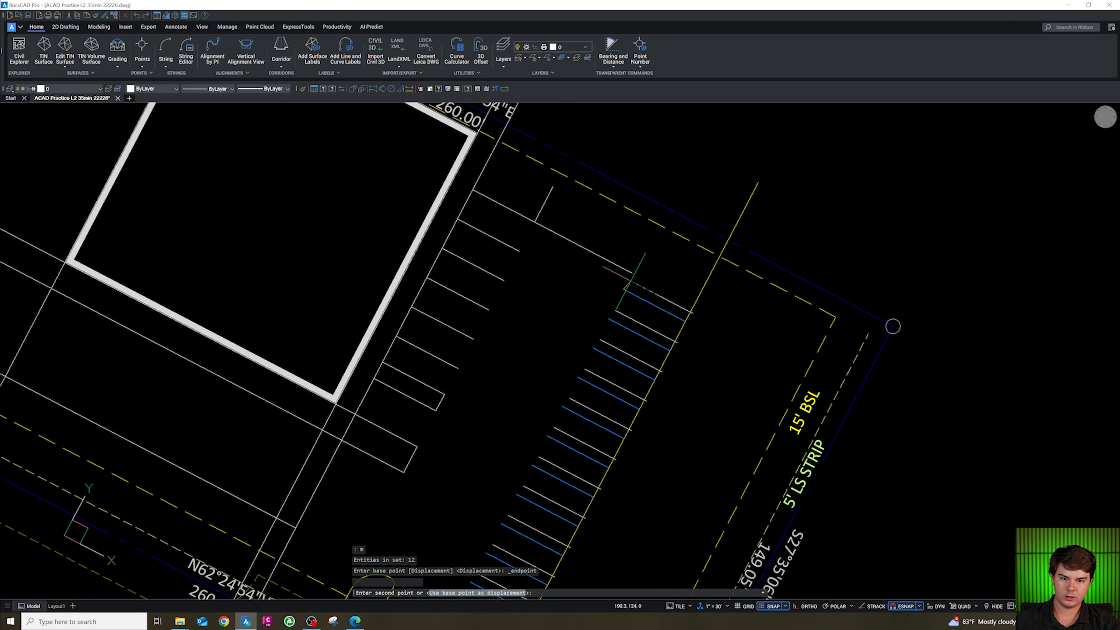
pyautogui.keyDown('shift'); pyautogui.rightClick(633, 277); pyautogui.keyUp('shift')
pyautogui.press('e')
pyautogui.click(632, 273)
pyautogui.press('Escape')
# Erase the short reference polyline at the top of the east stall row.
pyautogui.click(597, 256)
pyautogui.write('e')
pyautogui.press('space')
pyautogui.scroll(-3, 580, 245)
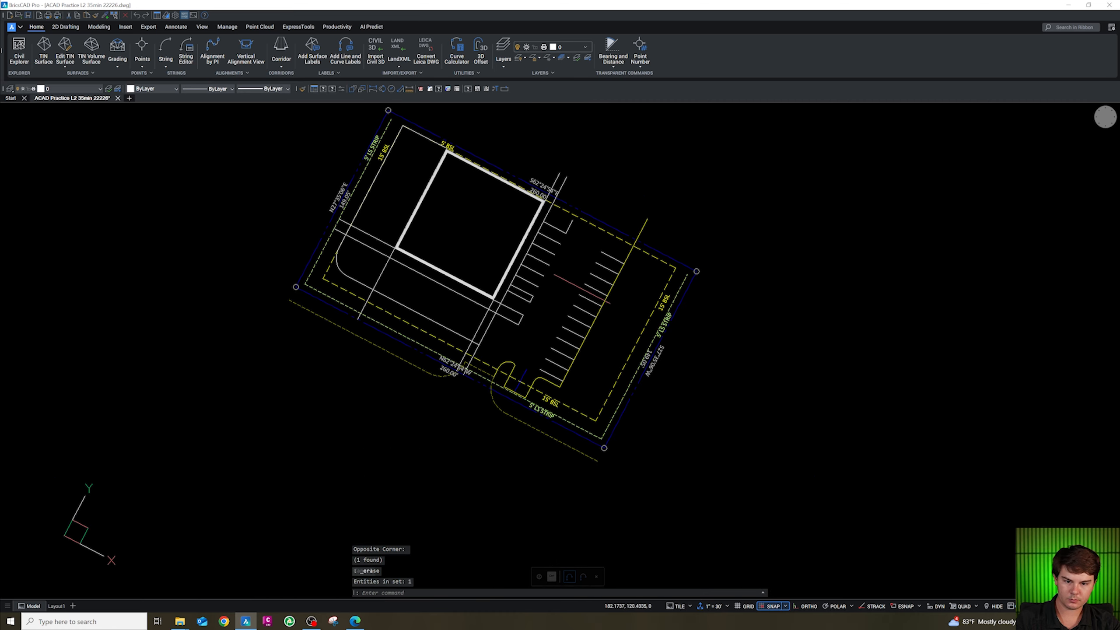
pyautogui.scroll(3, 539, 394)
pyautogui.press('Escape')
pyautogui.press('Escape')
pyautogui.press('Escape')
pyautogui.press('Escape')
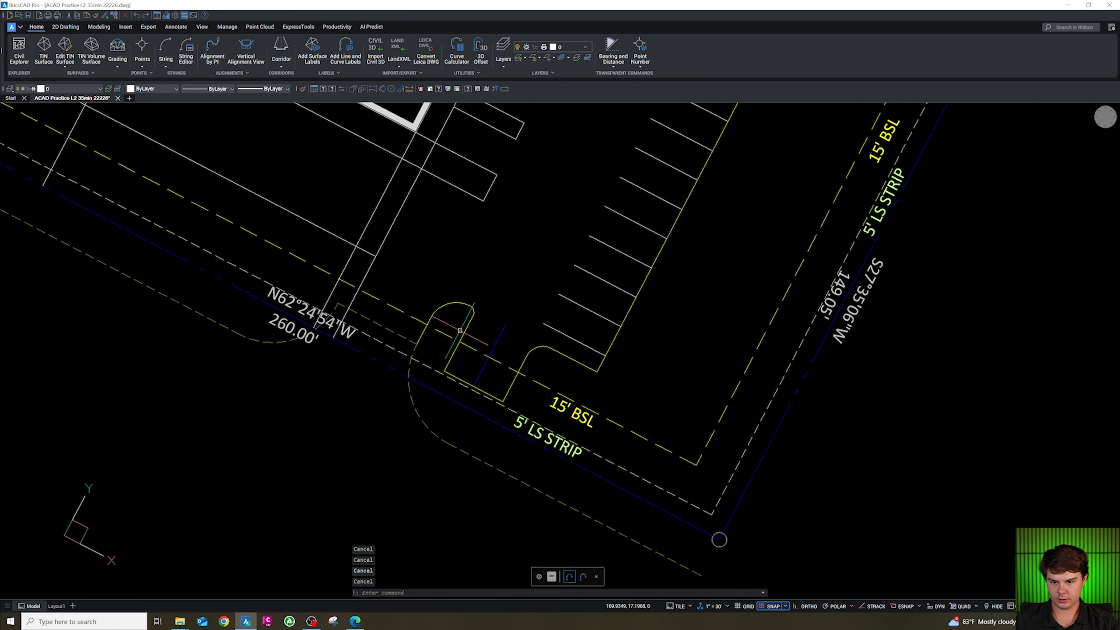
# Fillet the east row's boundary line with the south island line at radius 0.
pyautogui.write('f')
pyautogui.press('space')
pyautogui.write('r')
pyautogui.click(535, 353)
pyautogui.press('Escape')
pyautogui.press('Escape')
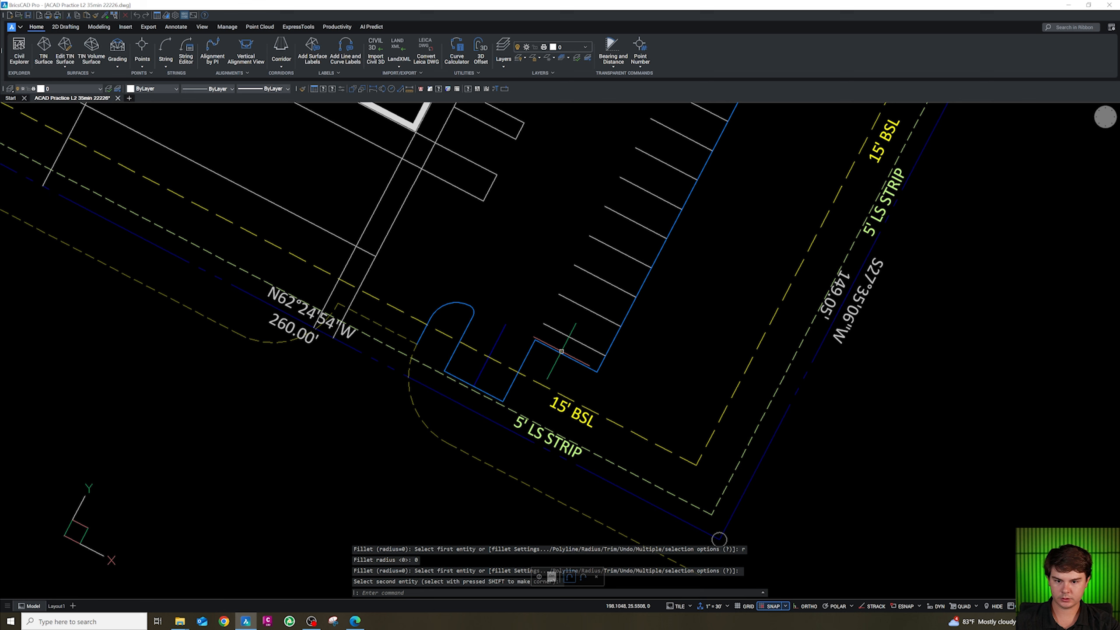
pyautogui.click(534, 348)
pyautogui.click(505, 330)
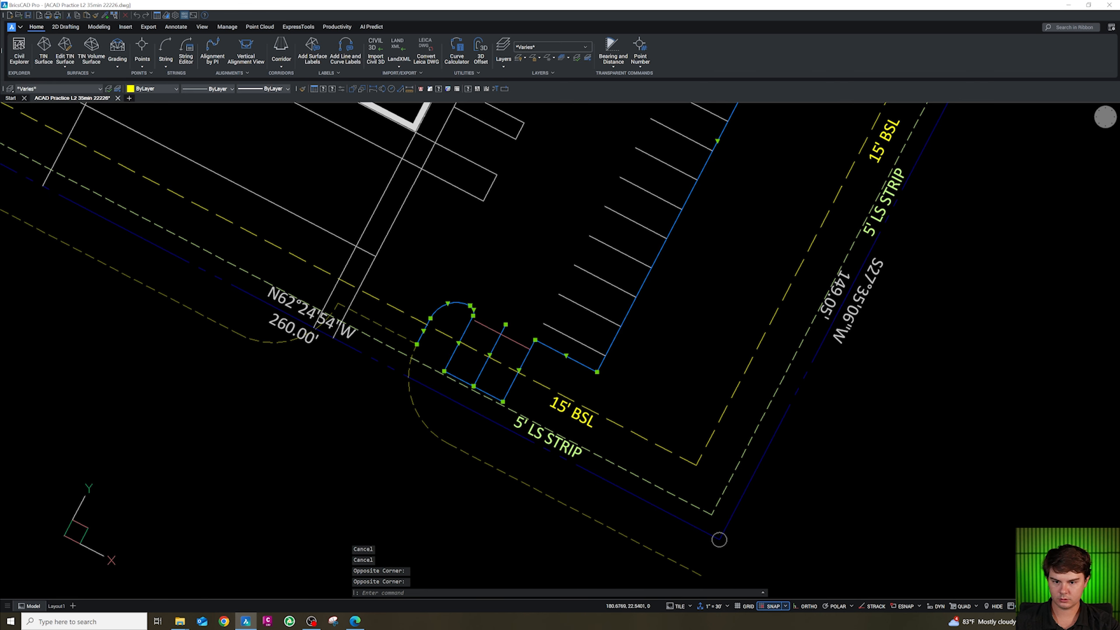
pyautogui.write('m')
pyautogui.press('space')
pyautogui.hotkey('shift', 'e')
pyautogui.click(535, 340)
pyautogui.hotkey('shift', 'e')
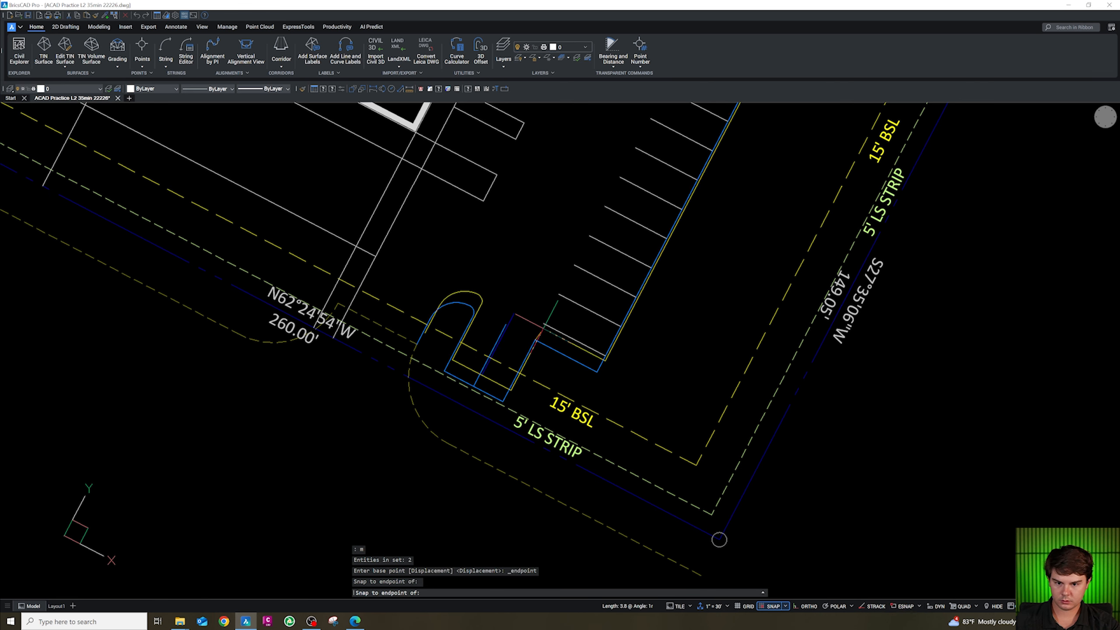
pyautogui.press('Escape')
pyautogui.press('Escape')
pyautogui.press('Escape')
# Complete the move by snapping the second point to the endpoint at the north end of the east stall row.
pyautogui.scroll(-5, 544, 323)
pyautogui.scroll(5, 603, 312)
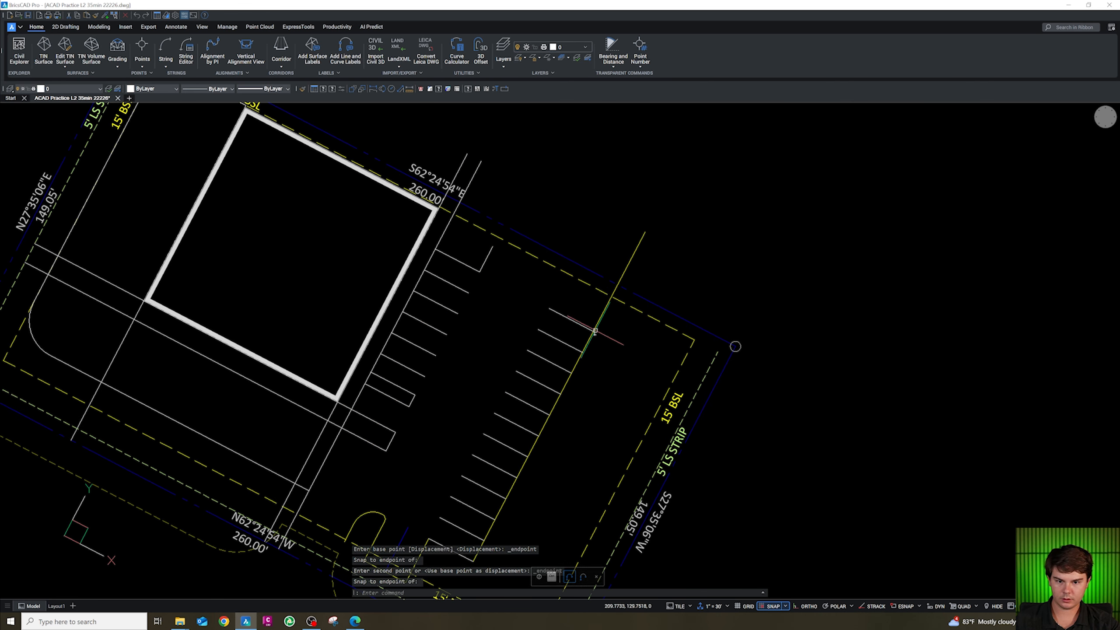
pyautogui.click(604, 312)
pyautogui.click(645, 232)
pyautogui.hotkey('shift', 'e')
pyautogui.click(593, 331)
pyautogui.scroll(-5, 594, 330)
pyautogui.scroll(5, 513, 289)
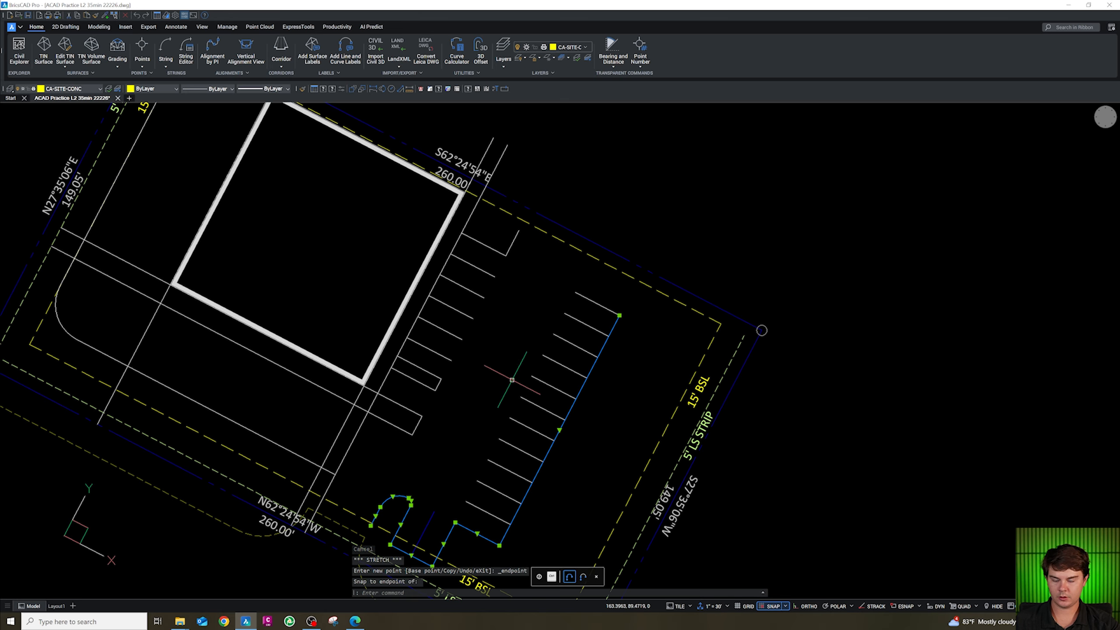
pyautogui.scroll(-4, 522, 321)
pyautogui.scroll(6, 499, 427)
pyautogui.press('Escape')
pyautogui.press('Escape')
pyautogui.press('Escape')
pyautogui.scroll(-2, 481, 420)
pyautogui.scroll(4, 372, 391)
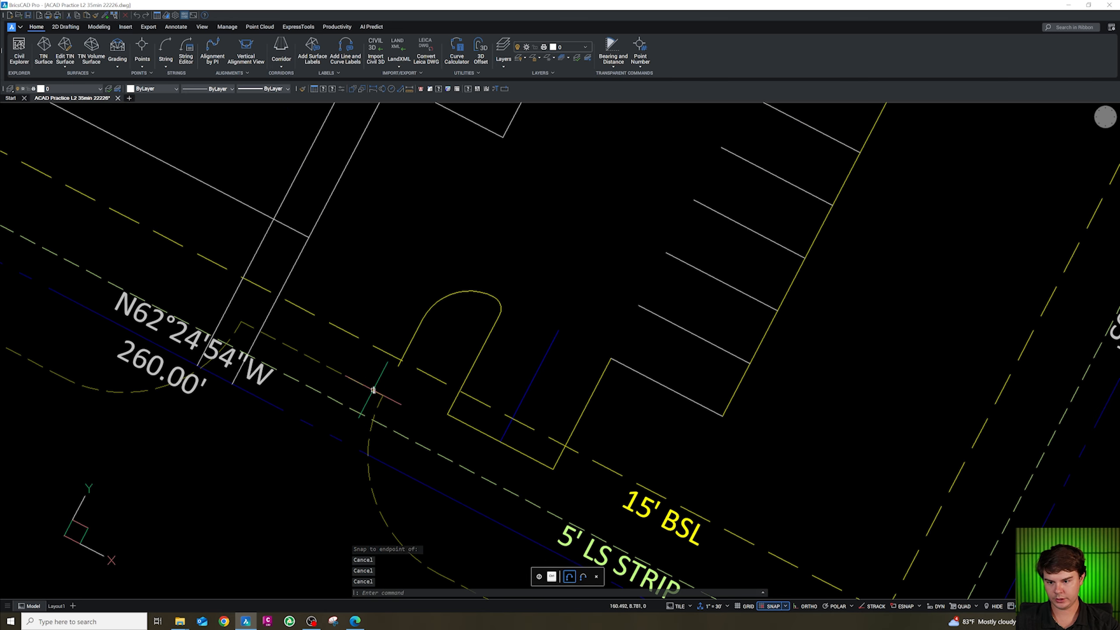
pyautogui.write('ex')
pyautogui.press('Return')
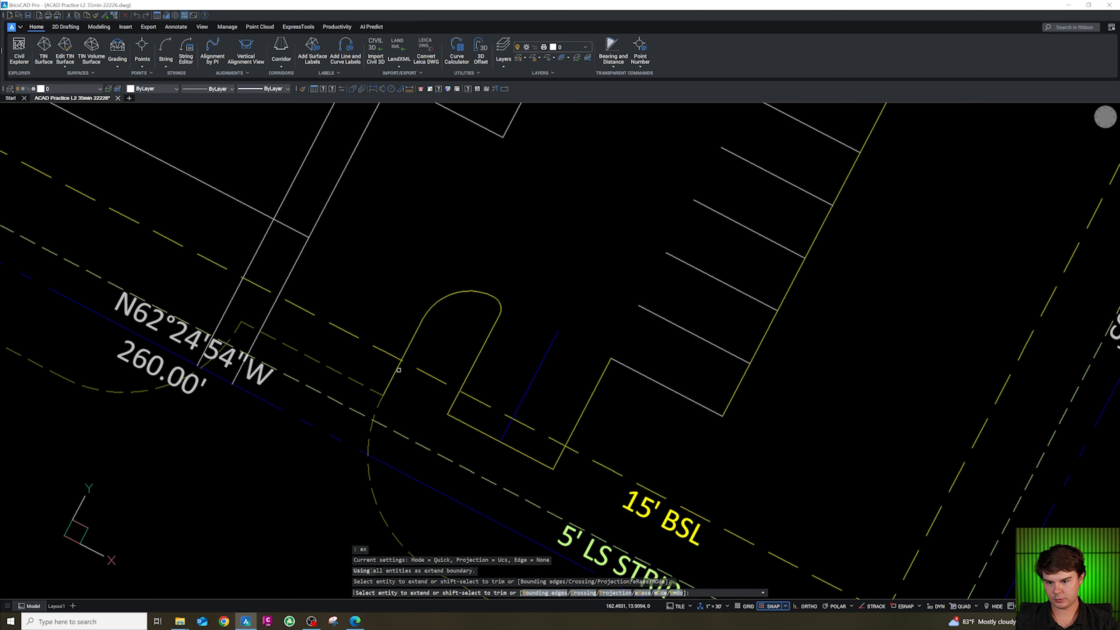
pyautogui.scroll(-4, 428, 427)
pyautogui.press('Escape')
pyautogui.press('Escape')
pyautogui.press('Escape')
pyautogui.scroll(3, 493, 398)
# Erase the leftover short polyline at the south island and fillet the island's corner at radius 5.
pyautogui.click(494, 425)
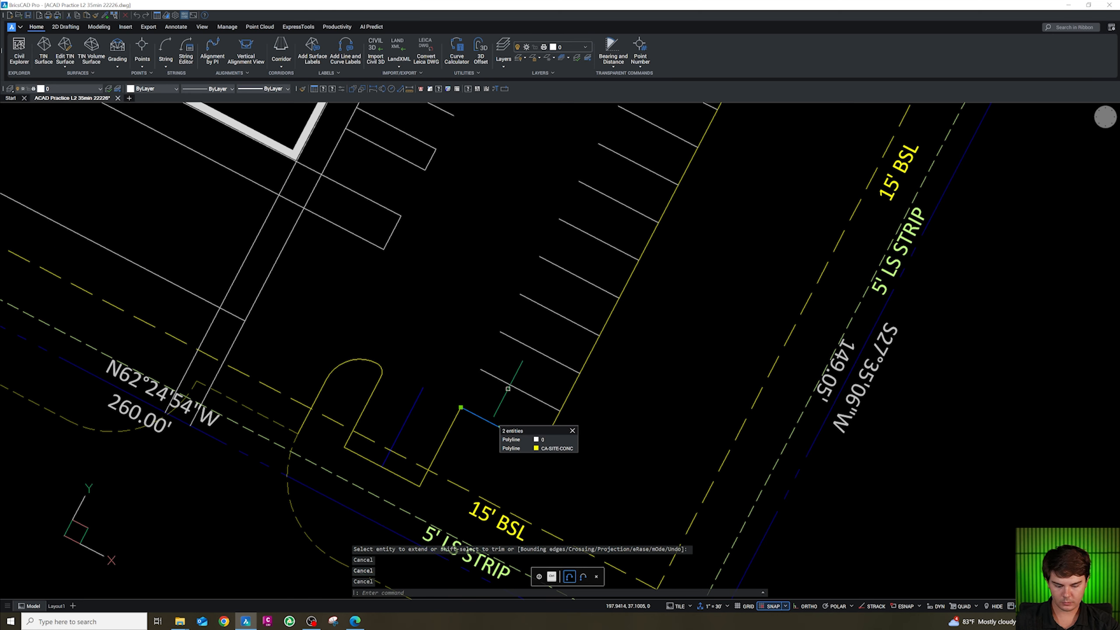
pyautogui.press('Delete')
pyautogui.write('f')
pyautogui.press('Return')
pyautogui.write('r')
pyautogui.press('Return')
pyautogui.write('5')
pyautogui.press('Return')
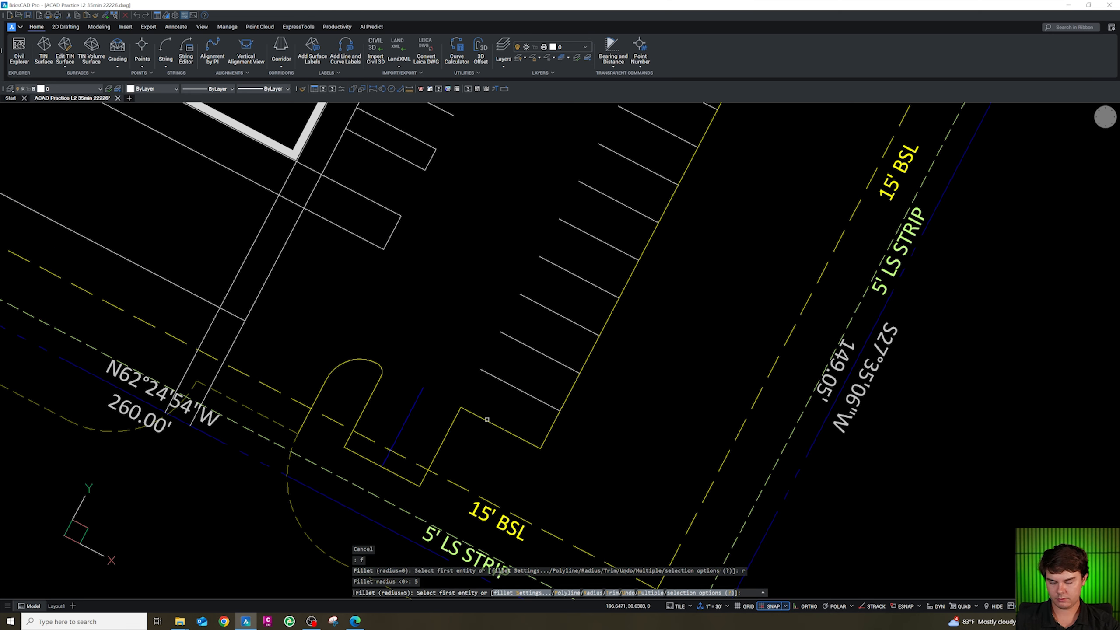
pyautogui.click(455, 418)
pyautogui.click(474, 414)
pyautogui.scroll(-6, 468, 456)
pyautogui.scroll(3, 481, 435)
pyautogui.press('Escape')
# Change the east row's stall lines to the CS-SITE-STRP layer by matching an existing stripe line.
pyautogui.click(576, 267)
pyautogui.moveTo(559, 303); pyautogui.dragTo(471, 448)
pyautogui.write('s')
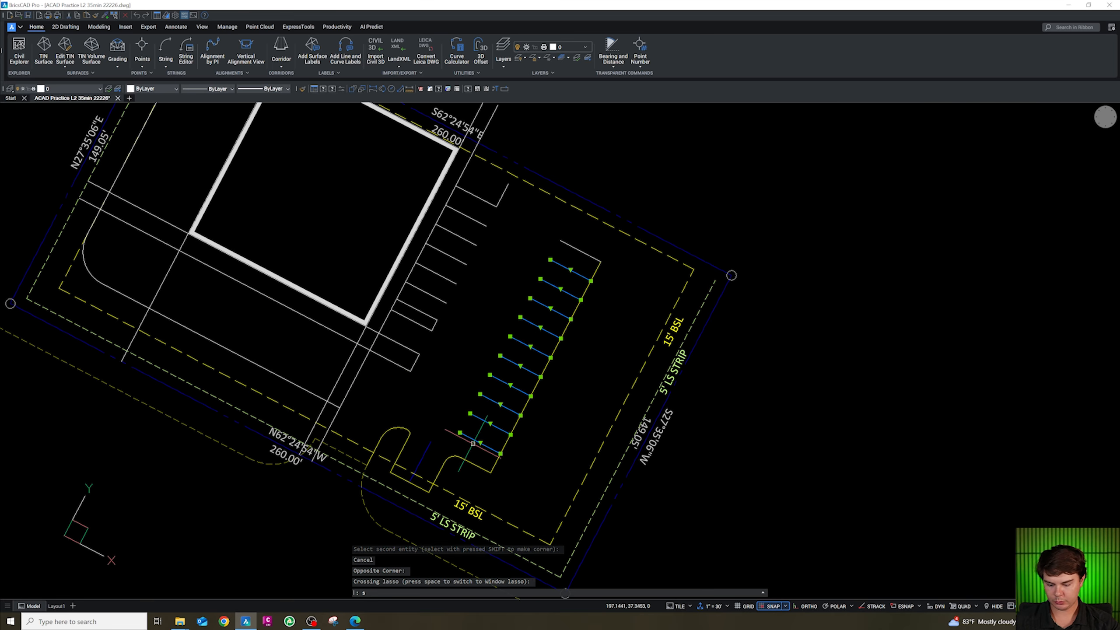
pyautogui.press('Escape')
pyautogui.press('Escape')
pyautogui.moveTo(557, 263)
pyautogui.mouseDown()
pyautogui.moveTo(586, 276)
pyautogui.moveTo(474, 459)
pyautogui.mouseUp()
pyautogui.write('cg')
pyautogui.press('Return')
pyautogui.click(426, 450)
pyautogui.scroll(-2, 444, 473)
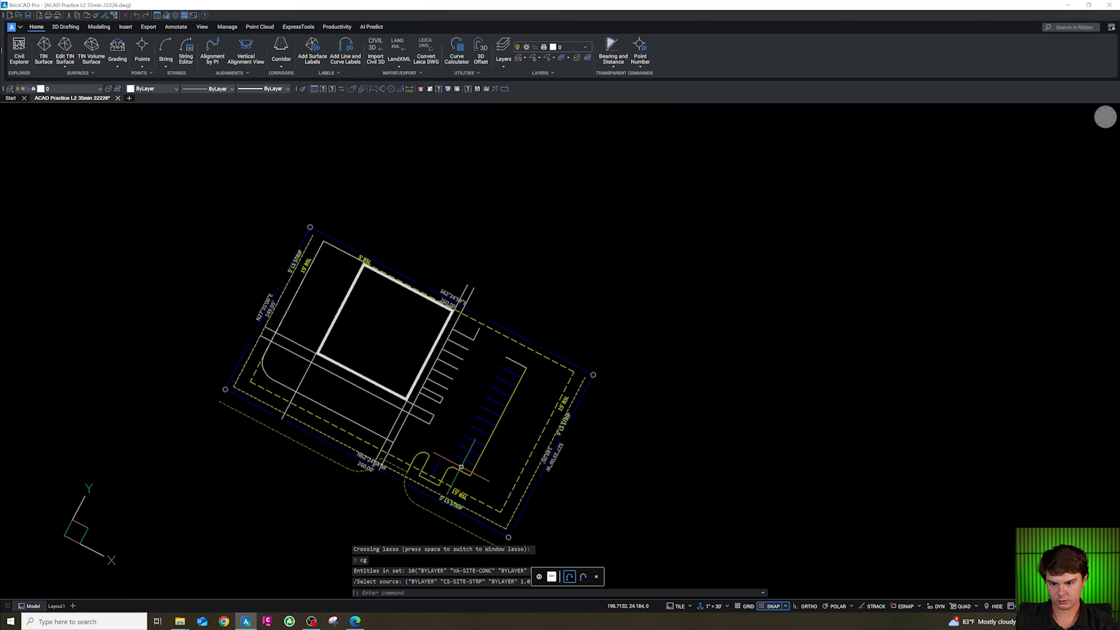
pyautogui.scroll(3, 517, 350)
pyautogui.press('Escape')
pyautogui.press('Escape')
pyautogui.press('Escape')
# Draw a short polyline closing the north end of the east stall row's island.
pyautogui.write('pl')
pyautogui.press('Return')
pyautogui.keyDown('shift'); pyautogui.rightClick(483, 367); pyautogui.keyUp('shift')
pyautogui.click(521, 411)
pyautogui.click(479, 365)
pyautogui.press('Escape')
# Fillet the north-end island corners of both stall rows at radius 5.
pyautogui.write('f')
pyautogui.press('Return')
pyautogui.write('r')
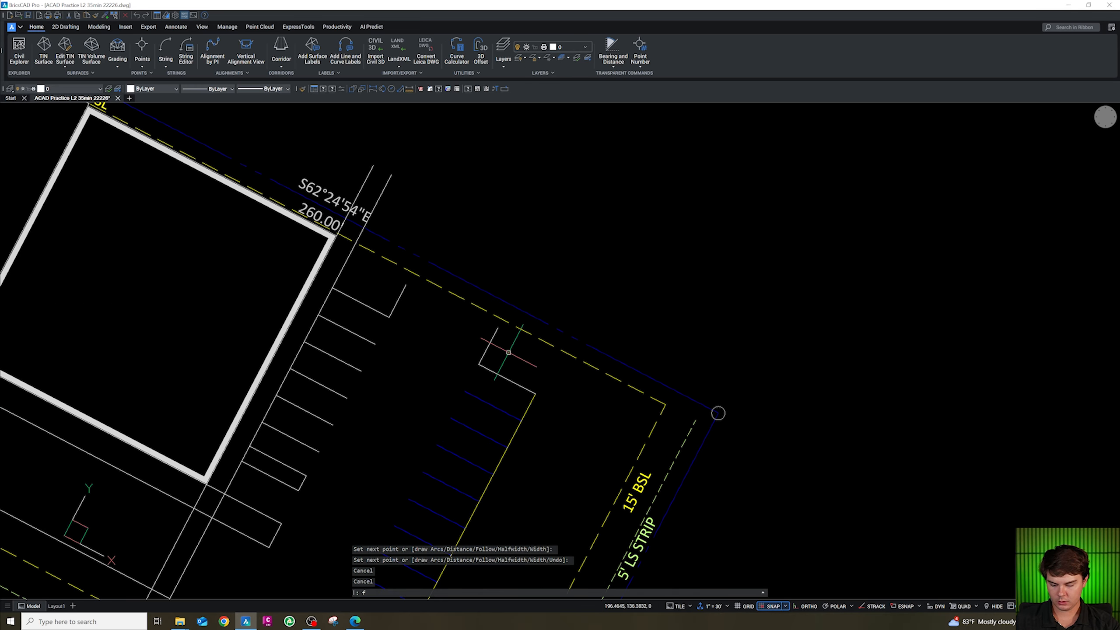
pyautogui.press('Return')
pyautogui.write('5')
pyautogui.press('Return')
pyautogui.click(492, 368)
pyautogui.click(489, 346)
pyautogui.press('Return')
pyautogui.click(392, 311)
pyautogui.click(399, 297)
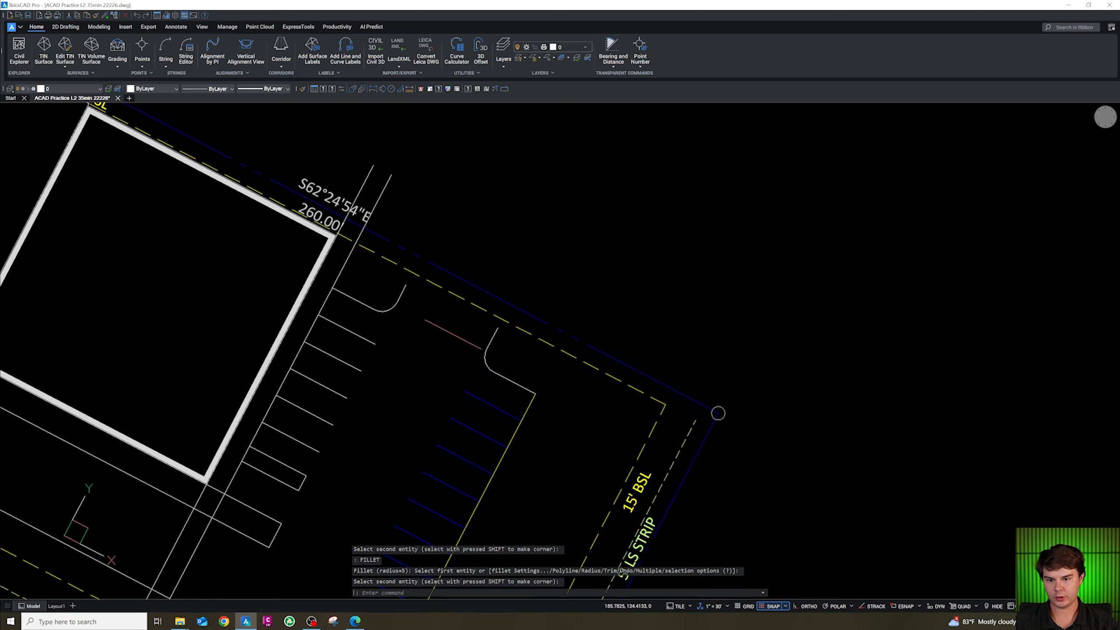
pyautogui.scroll(-3, 469, 334)
pyautogui.scroll(3, 423, 387)
pyautogui.press('Escape')
pyautogui.press('Escape')
# Join the east row's boundary line and the north island polyline into one polyline.
pyautogui.click(584, 365)
pyautogui.click(574, 345)
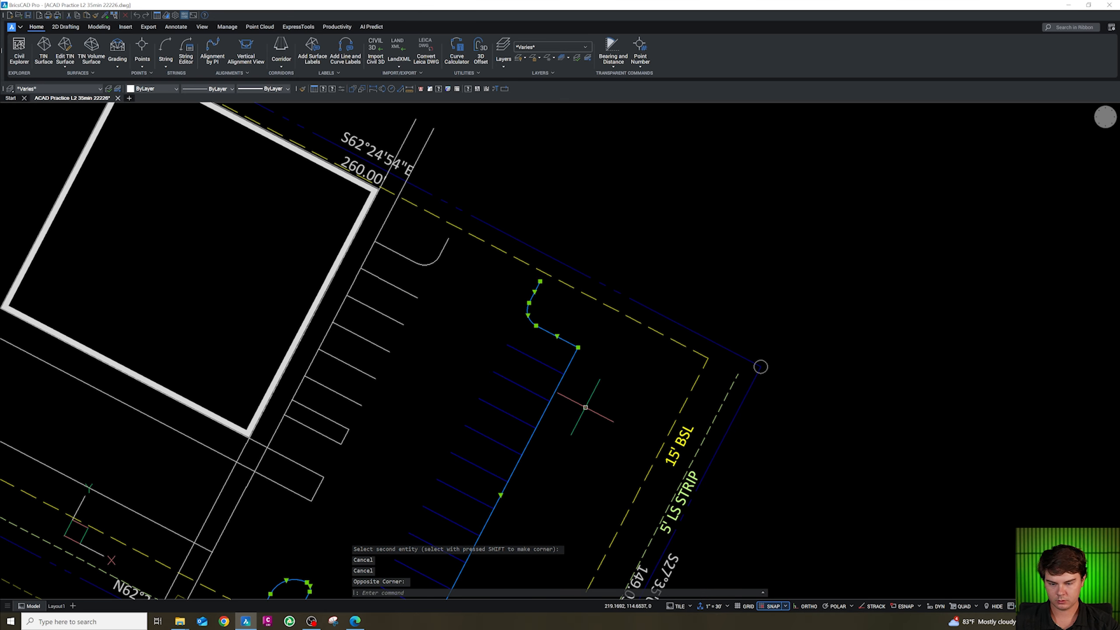
pyautogui.scroll(-2, 586, 397)
pyautogui.write('j')
pyautogui.press('Return')
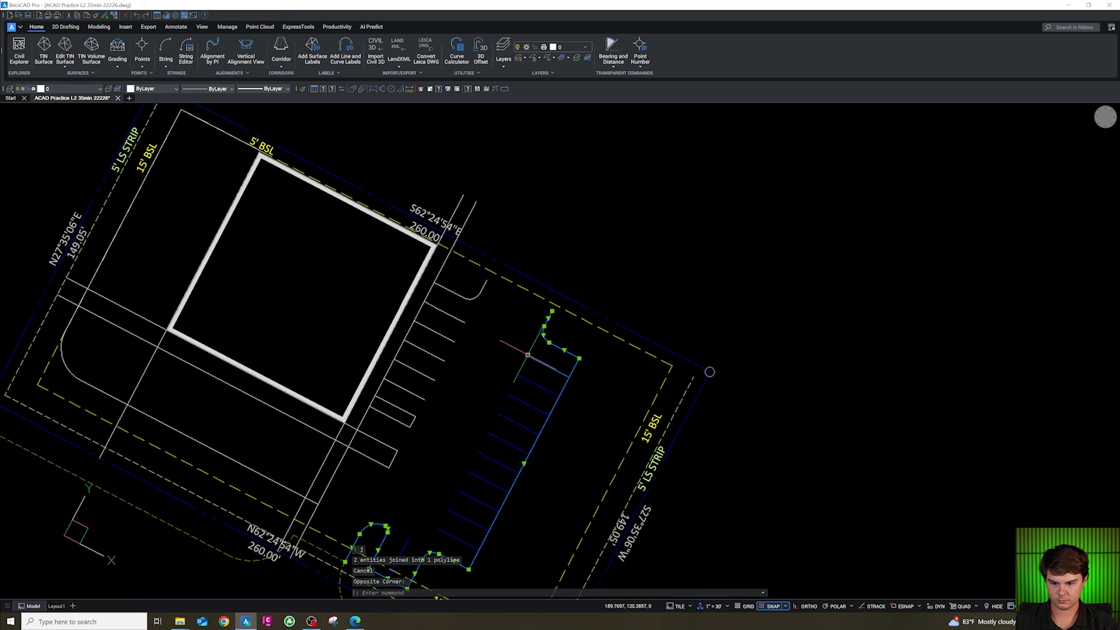
# Move the joined polyline onto the CA-SITE-CONC layer.
pyautogui.click(86, 90)
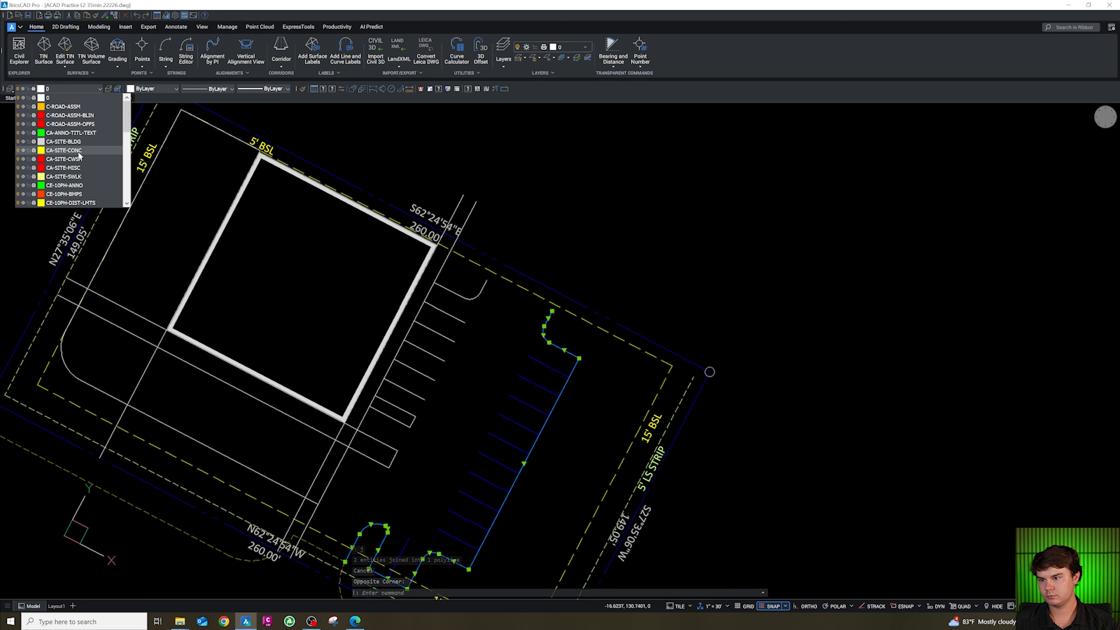
pyautogui.click(77, 151)
pyautogui.scroll(-4, 573, 358)
pyautogui.scroll(2, 535, 378)
pyautogui.press('Escape')
# Fillet the southeast end corner of the strip below the building at radius 4.
pyautogui.scroll(2, 535, 378)
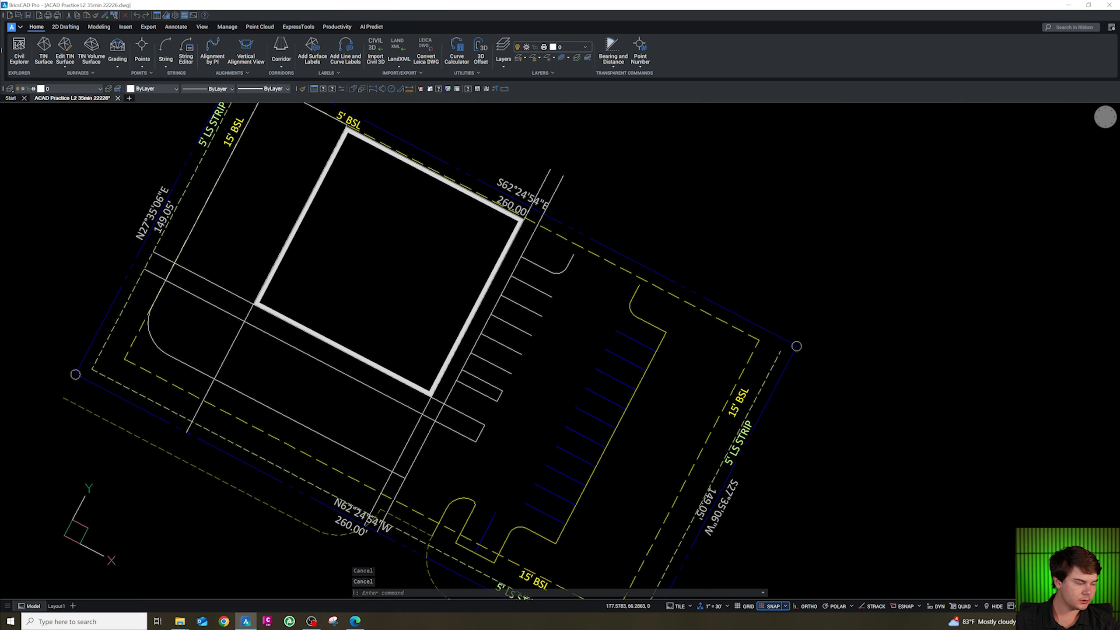
pyautogui.scroll(3, 508, 431)
pyautogui.write('f')
pyautogui.press('Return')
pyautogui.write('r')
pyautogui.press('Return')
pyautogui.write('4')
pyautogui.press('Return')
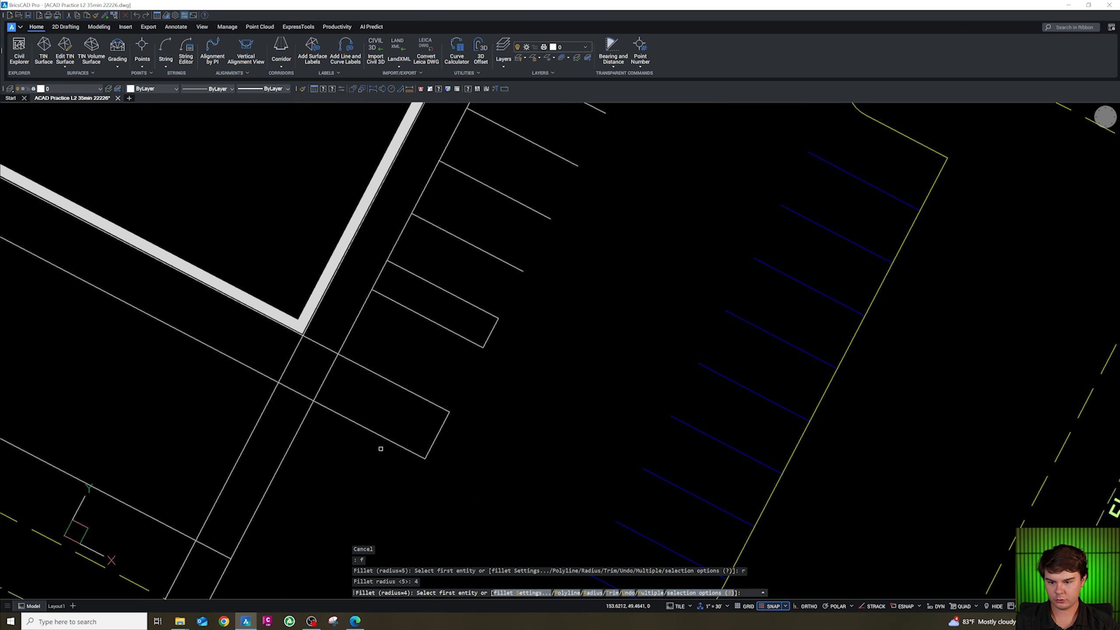
pyautogui.click(389, 441)
pyautogui.click(434, 436)
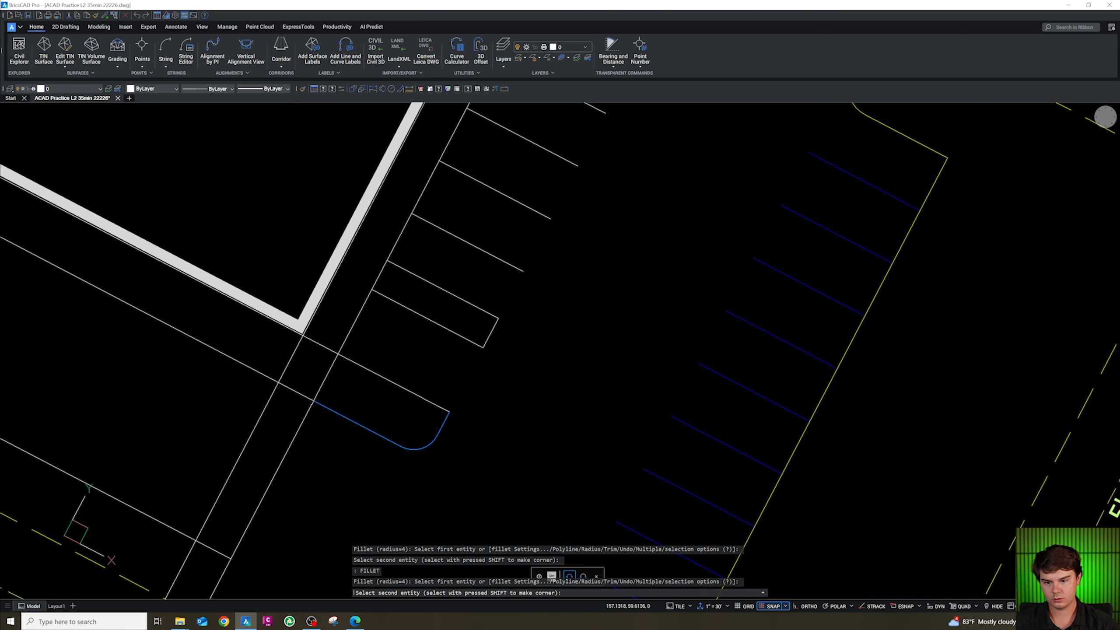
# Fillet the strip's edges with the neighbouring lines below the building corner at radius 0.
pyautogui.scroll(-3, 430, 411)
pyautogui.scroll(3, 407, 421)
pyautogui.write('0')
pyautogui.press('Return')
pyautogui.click(402, 389)
pyautogui.click(391, 352)
pyautogui.scroll(-3, 406, 449)
pyautogui.scroll(-1, 406, 450)
pyautogui.scroll(3, 459, 329)
pyautogui.press('space')
pyautogui.click(433, 330)
pyautogui.click(447, 325)
pyautogui.press('Escape')
pyautogui.moveTo(534, 353); pyautogui.dragTo(514, 332)
pyautogui.scroll(2, 441, 470)
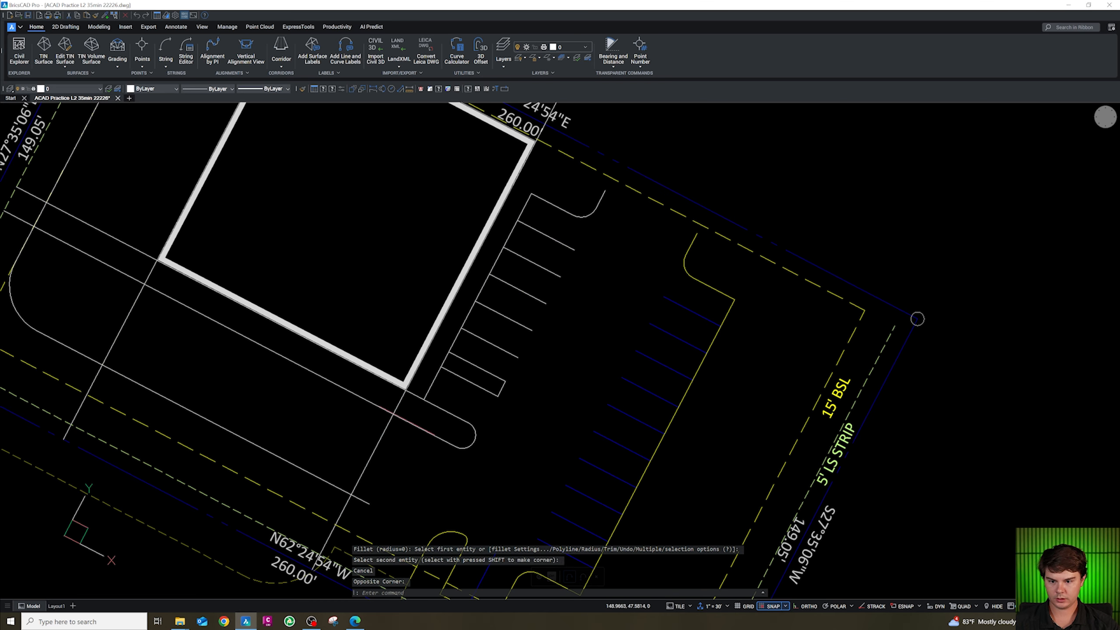
pyautogui.press('Escape')
pyautogui.press('Escape')
pyautogui.click(399, 416)
pyautogui.scroll(-2, 444, 449)
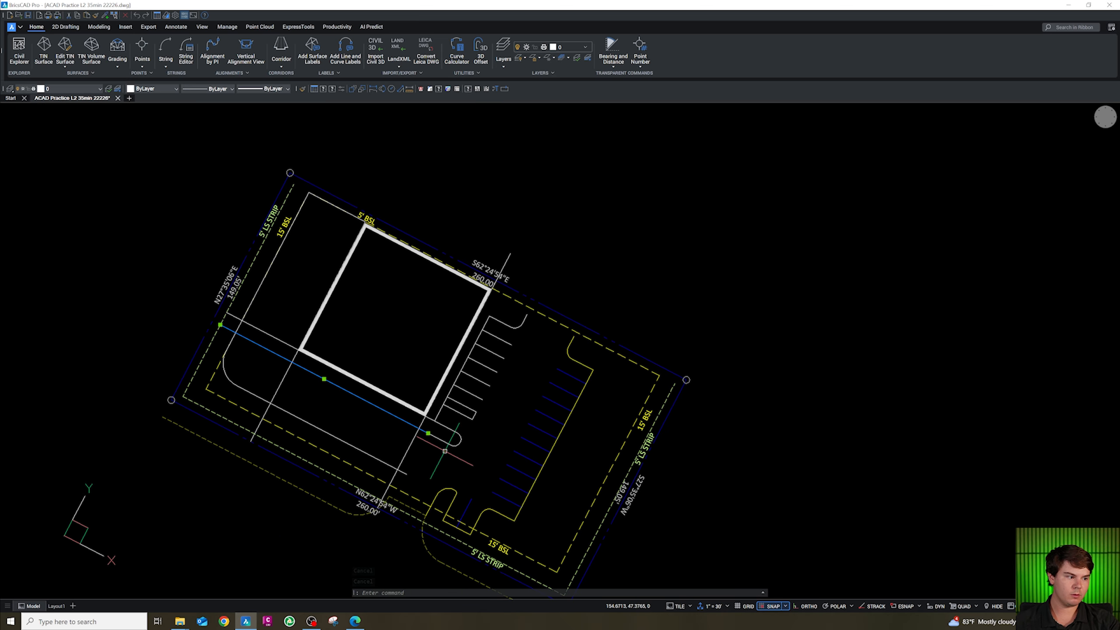
pyautogui.scroll(2, 387, 420)
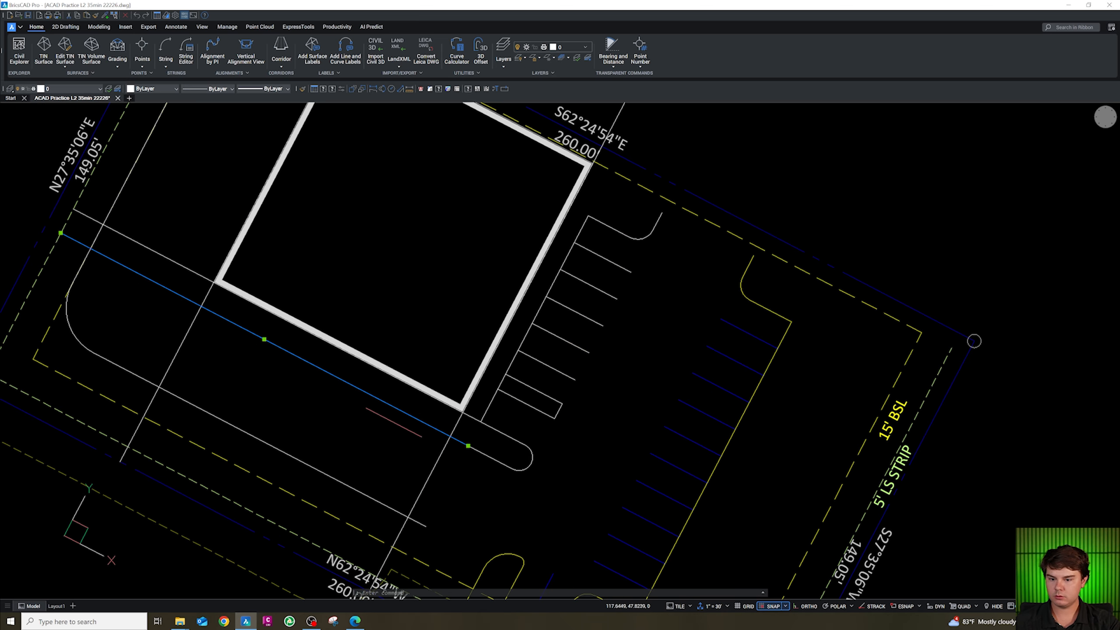
pyautogui.press('Escape')
# Offset the grid line along the building's east side 30 units to the west.
pyautogui.scroll(1, 451, 428)
pyautogui.write('o')
pyautogui.press('Return')
pyautogui.press('Return')
pyautogui.click(445, 430)
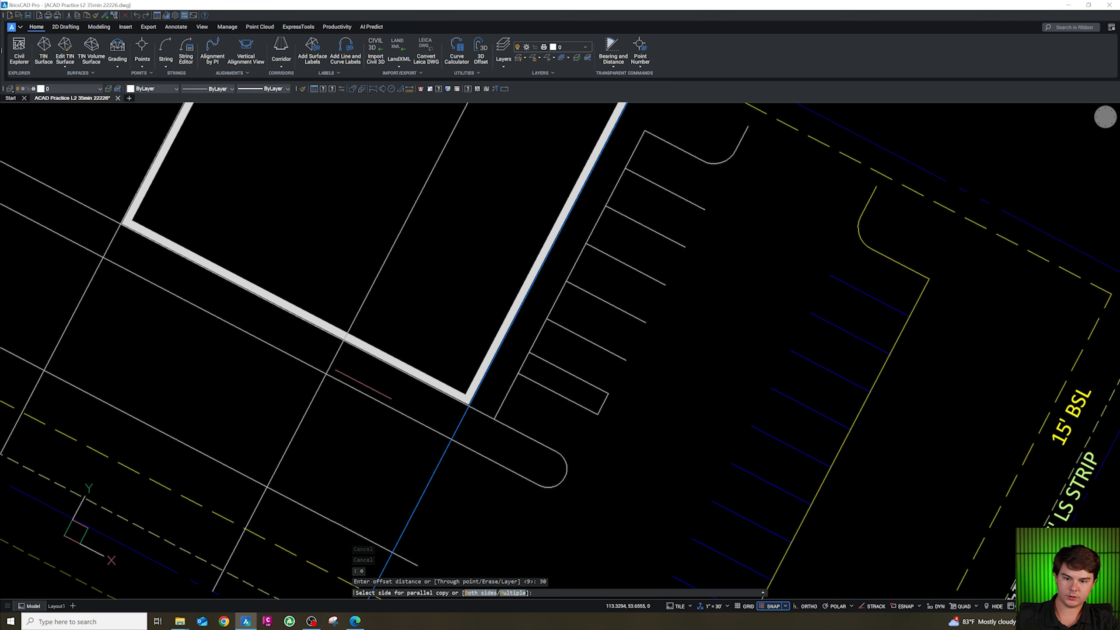
pyautogui.click(365, 381)
pyautogui.scroll(-2, 364, 381)
pyautogui.press('Escape')
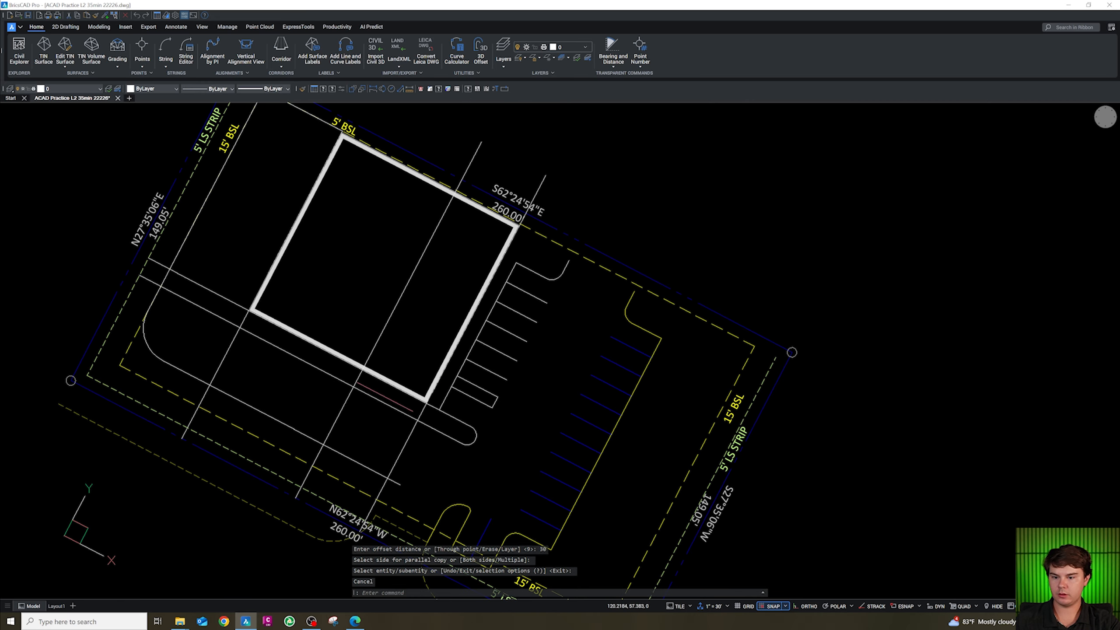
pyautogui.scroll(2, 375, 404)
pyautogui.press('Escape')
pyautogui.write('f')
pyautogui.press('Return')
pyautogui.write('r')
pyautogui.press('Return')
pyautogui.write('5')
pyautogui.press('Return')
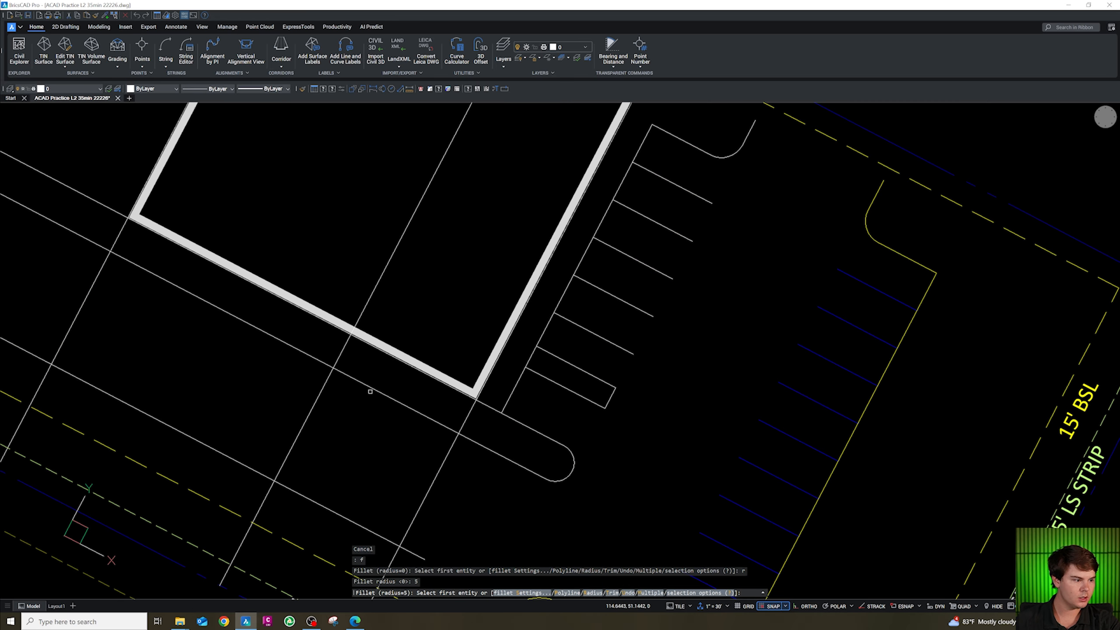
pyautogui.click(370, 391)
pyautogui.scroll(-2, 397, 397)
pyautogui.scroll(2, 410, 401)
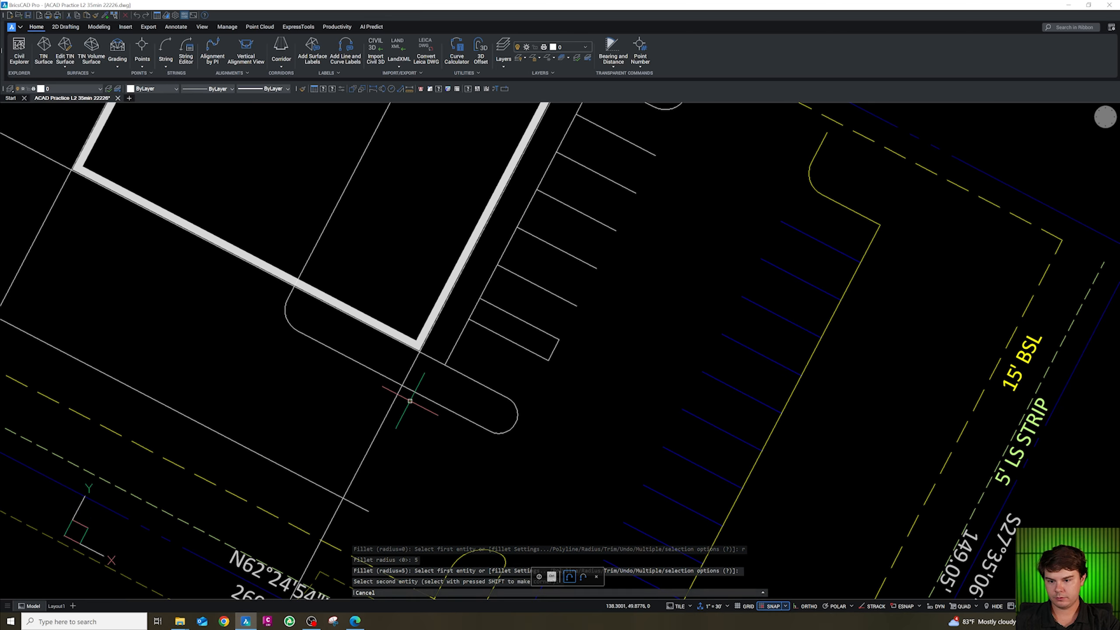
pyautogui.press('Escape')
pyautogui.press('Escape')
# Trim the grid line segment between the building corner and the strip below it.
pyautogui.write('tr')
pyautogui.press('Return')
pyautogui.click(420, 379)
pyautogui.click(408, 364)
pyautogui.press('Escape')
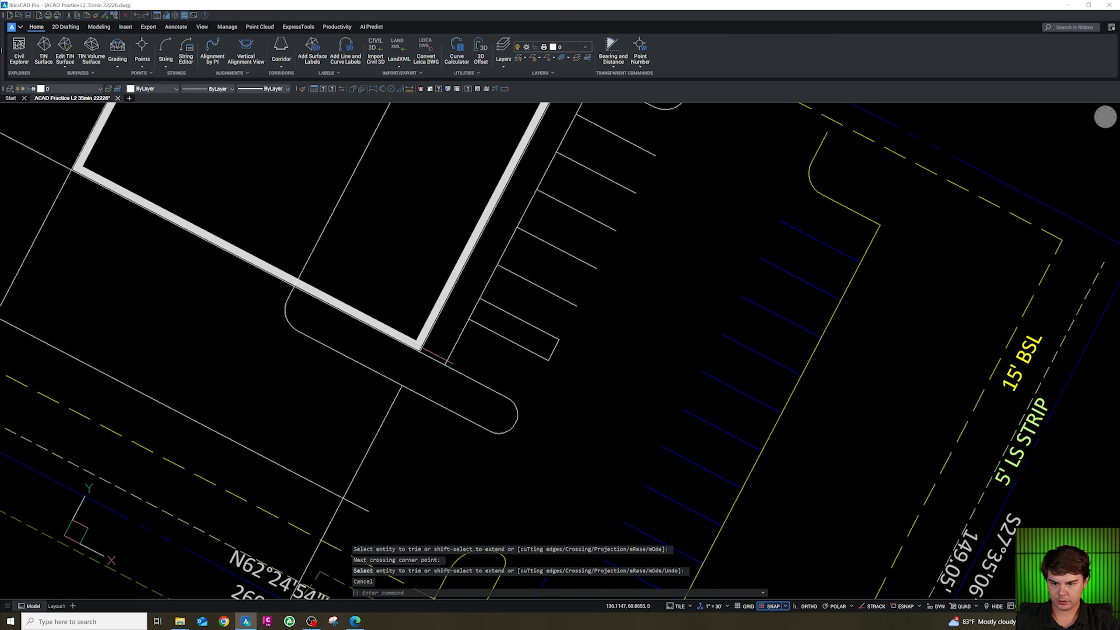
# Erase the layer 0 grid line running along the building's east side.
pyautogui.click(424, 344)
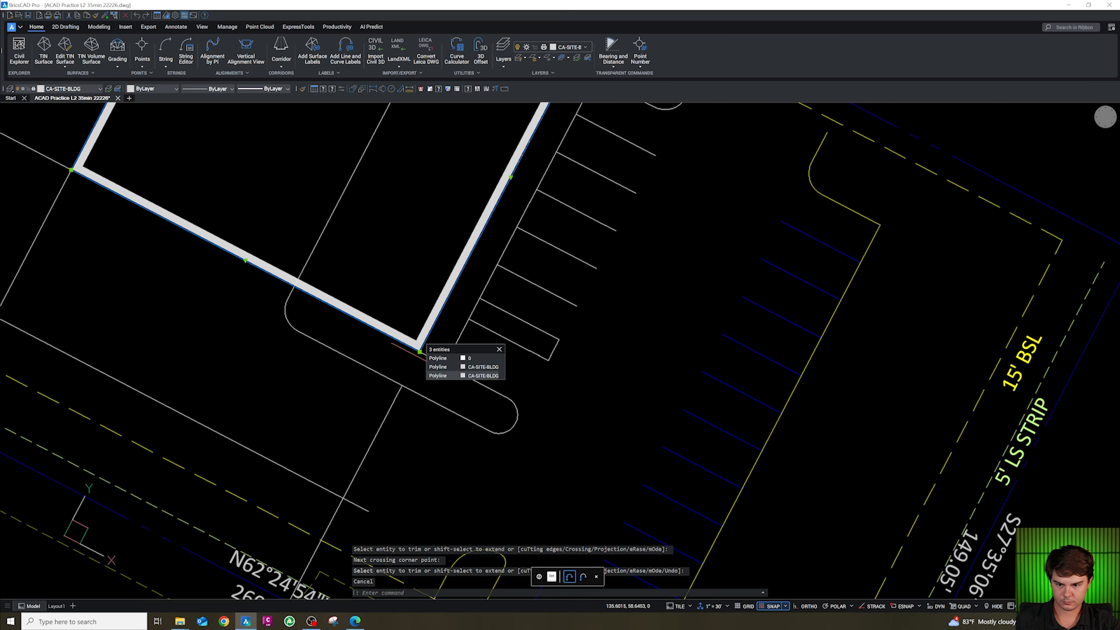
pyautogui.click(438, 358)
pyautogui.press('Delete')
pyautogui.click(346, 257)
pyautogui.click(300, 230)
pyautogui.scroll(-3, 384, 286)
pyautogui.press('Escape')
pyautogui.press('Escape')
pyautogui.scroll(5, 365, 276)
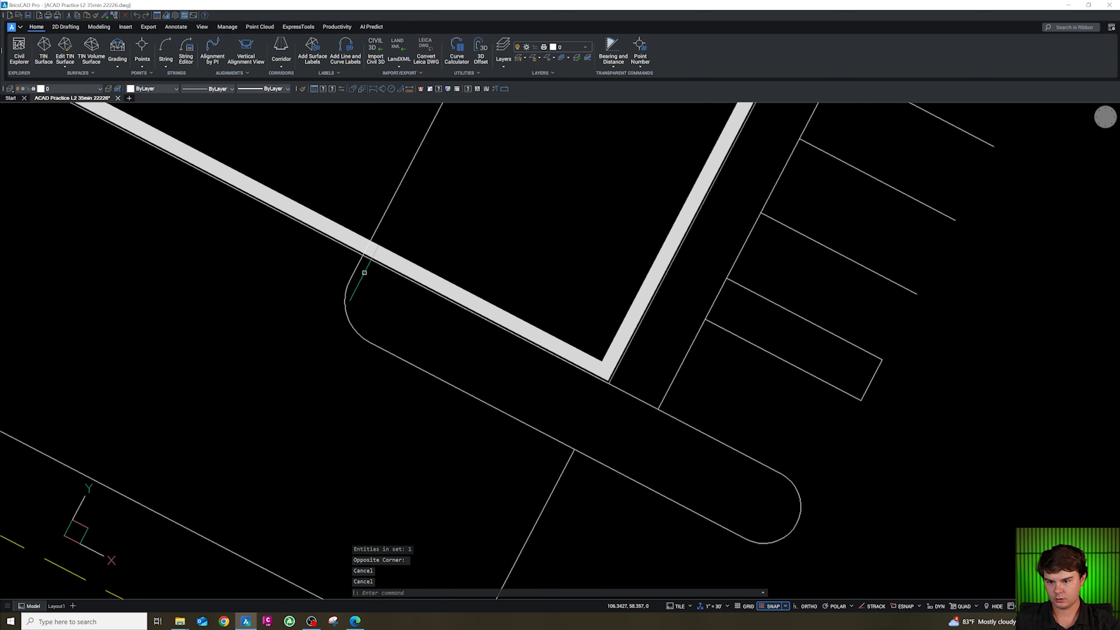
pyautogui.scroll(2, 365, 272)
pyautogui.press('Escape')
pyautogui.press('Escape')
pyautogui.write('tr')
pyautogui.press('Return')
pyautogui.scroll(3, 370, 254)
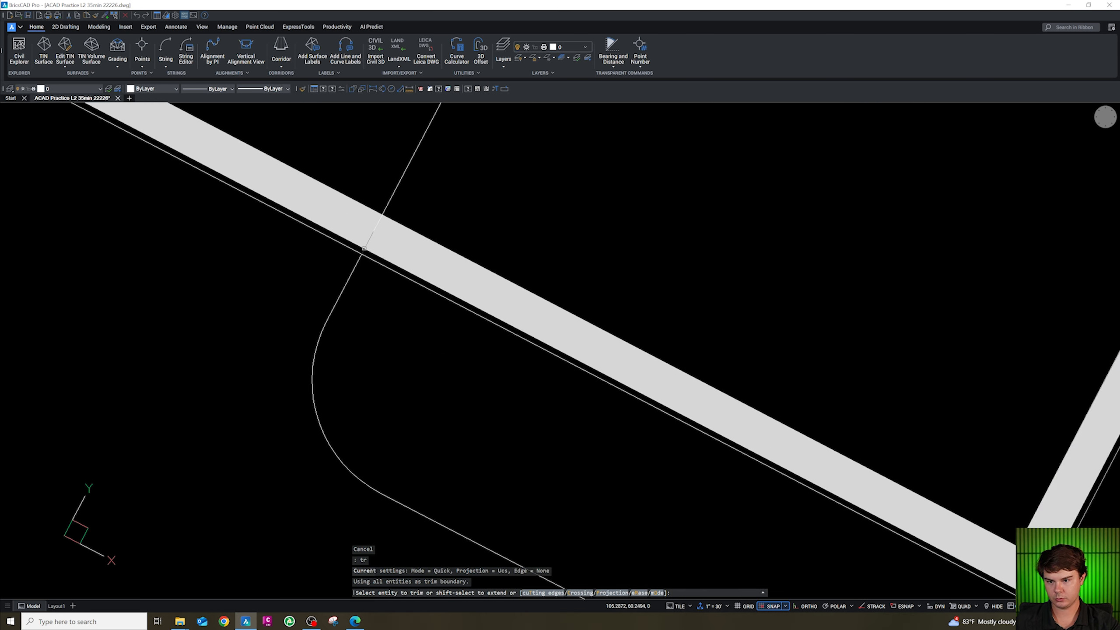
pyautogui.scroll(-3, 388, 245)
pyautogui.press('Escape')
# Erase the grid line stub crossing the strip's rounded west end.
pyautogui.click(400, 236)
pyautogui.click(376, 224)
pyautogui.press('Delete')
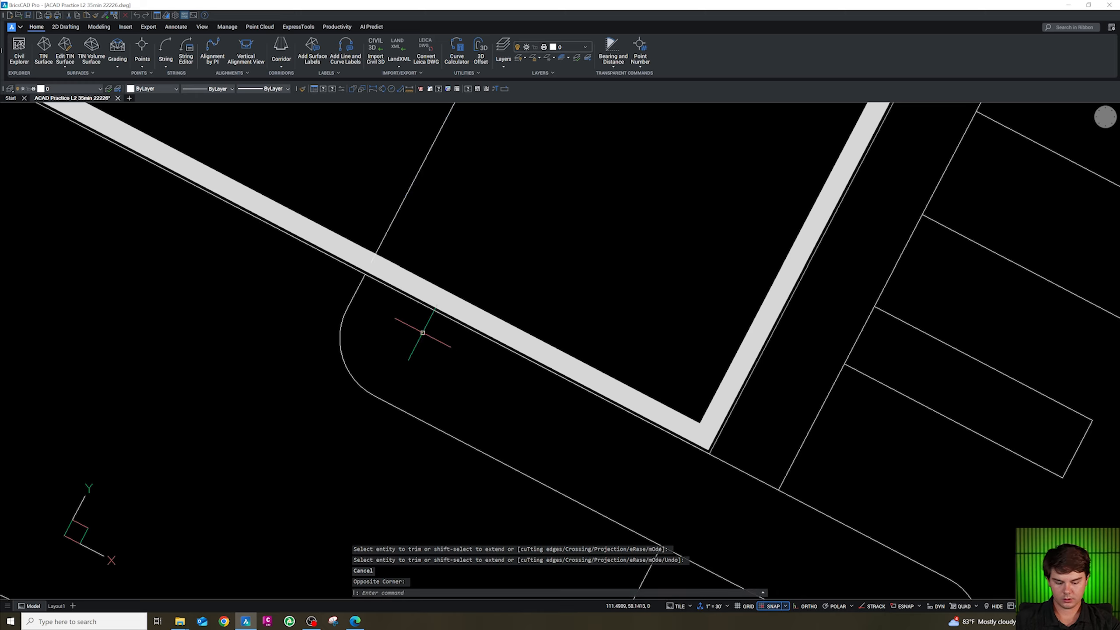
pyautogui.scroll(-5, 421, 340)
pyautogui.scroll(4, 469, 377)
pyautogui.press('Escape')
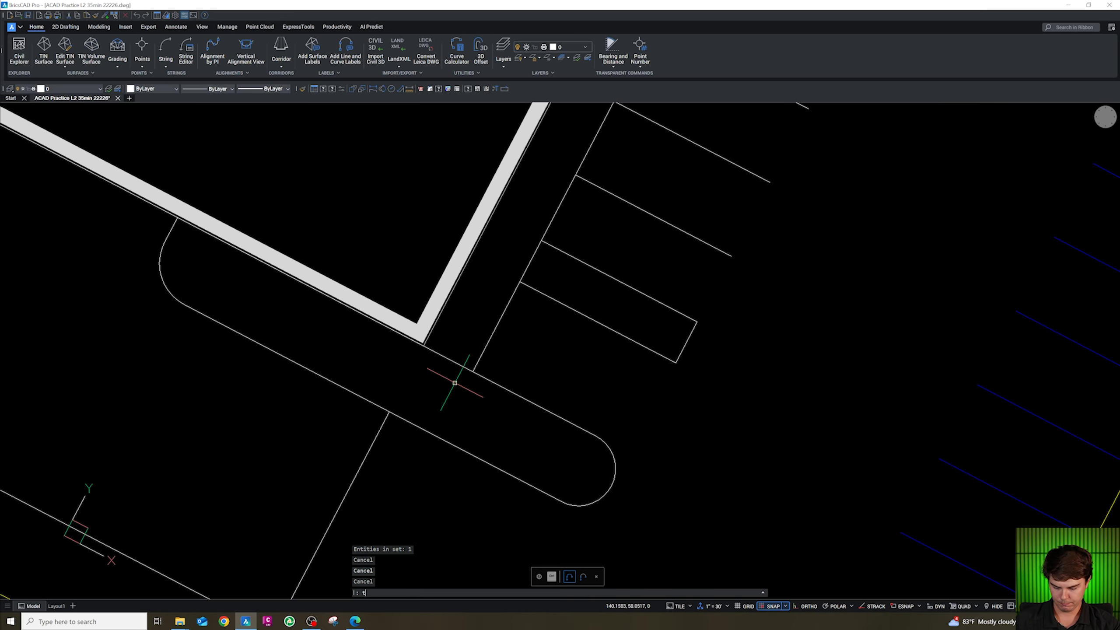
# Join the drive line segments beside the east parking row into one polyline.
pyautogui.write('tr')
pyautogui.press('Return')
pyautogui.scroll(-4, 460, 423)
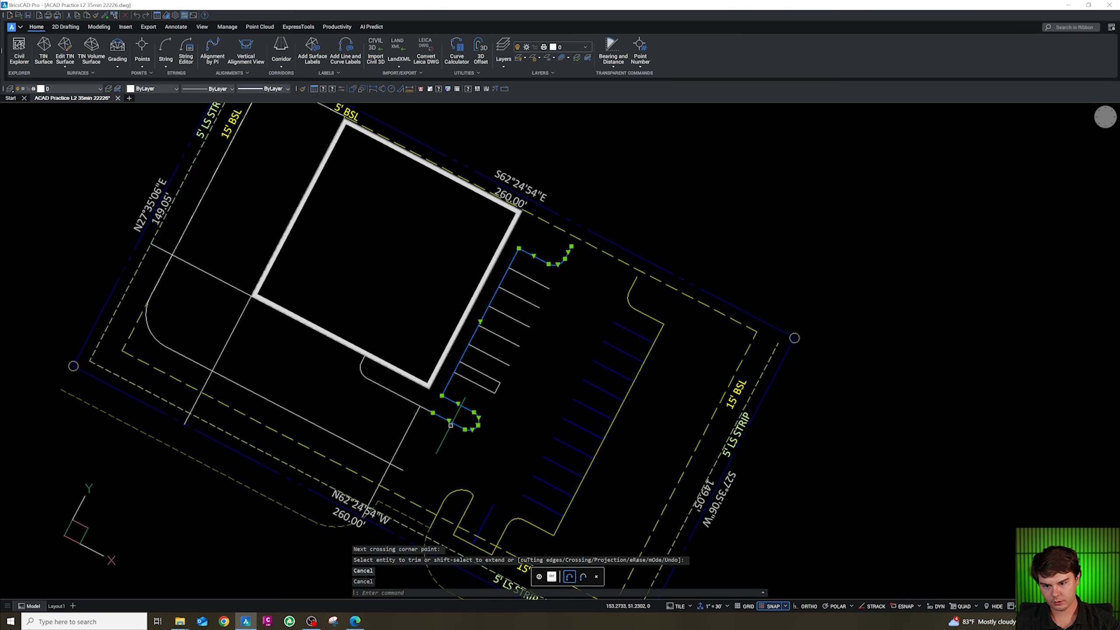
pyautogui.write('j')
pyautogui.press('Return')
pyautogui.press('Escape')
# Copy the dumpster enclosure block from the block sheet and paste it east of the parking area.
pyautogui.scroll(-2, 404, 399)
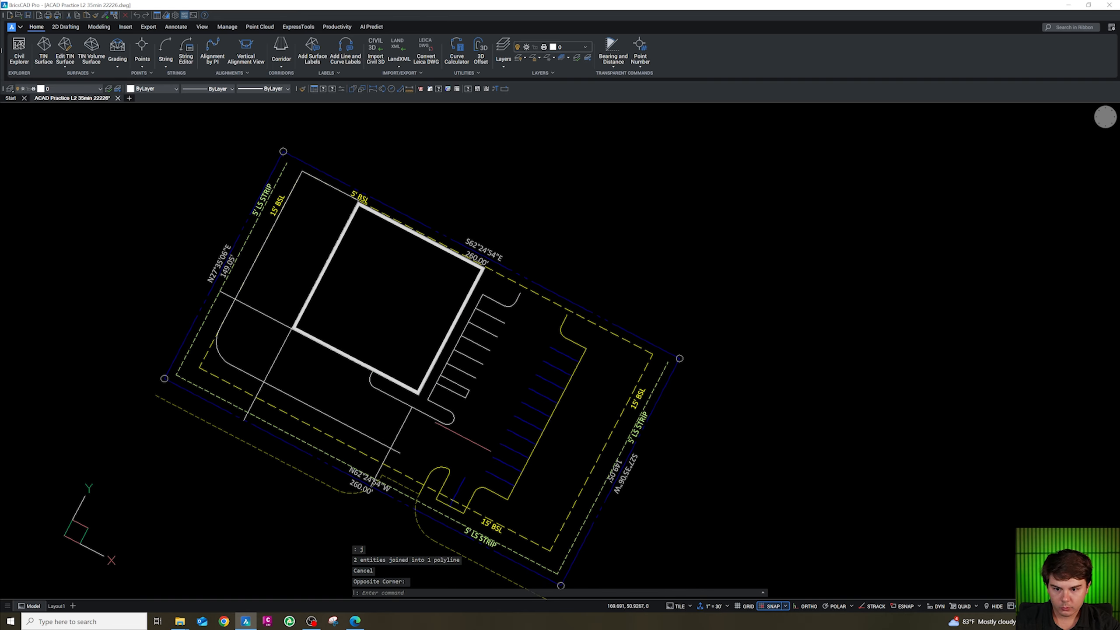
pyautogui.scroll(-7, 473, 336)
pyautogui.write('uv')
pyautogui.press('Return')
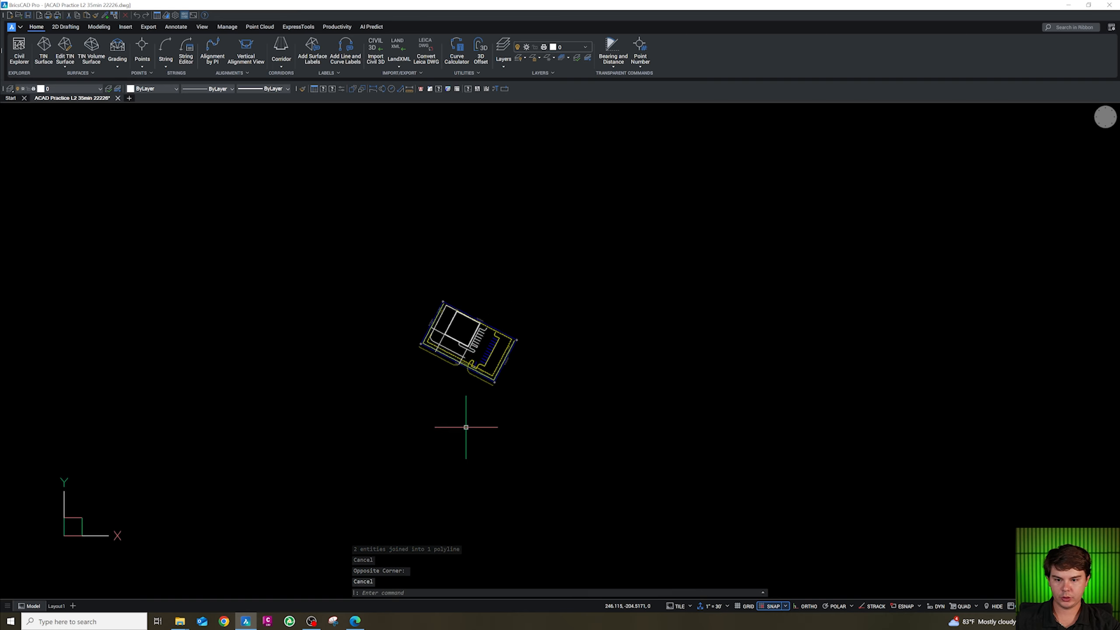
pyautogui.scroll(-5, 479, 335)
pyautogui.scroll(3, 383, 525)
pyautogui.scroll(8, 384, 461)
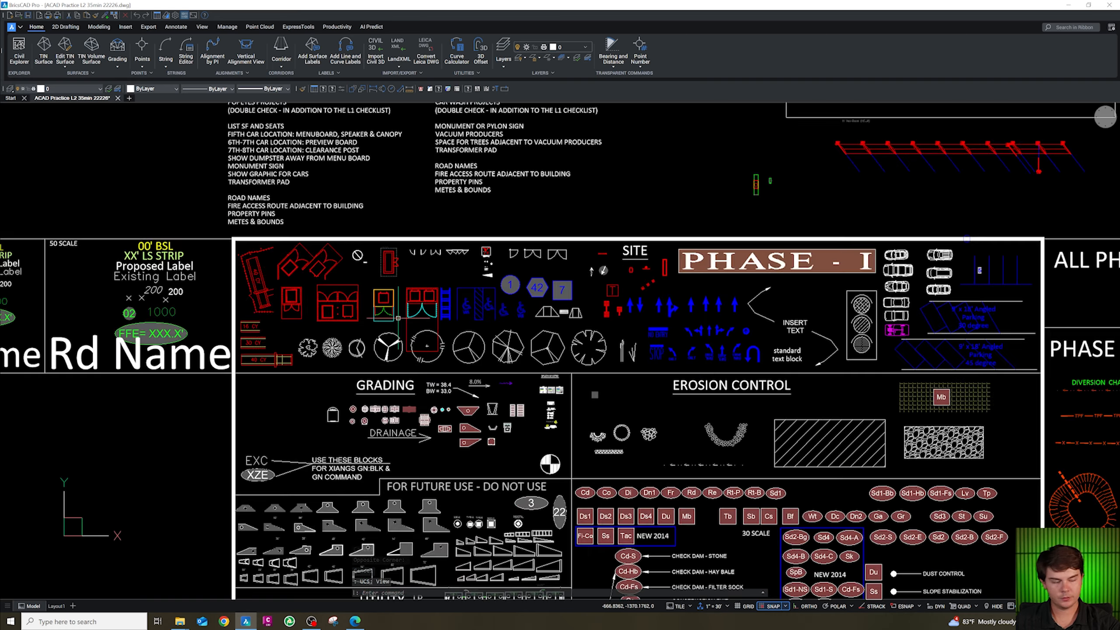
pyautogui.scroll(2, 398, 316)
pyautogui.click(422, 304)
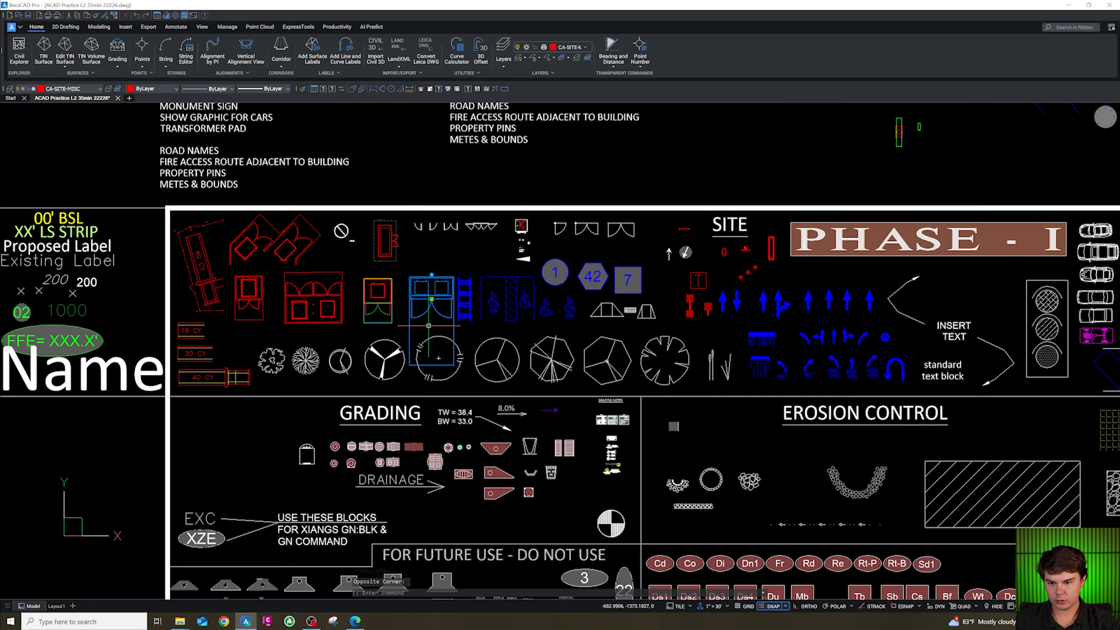
pyautogui.hotkey('ctrl', 'c')
pyautogui.scroll(-10, 416, 419)
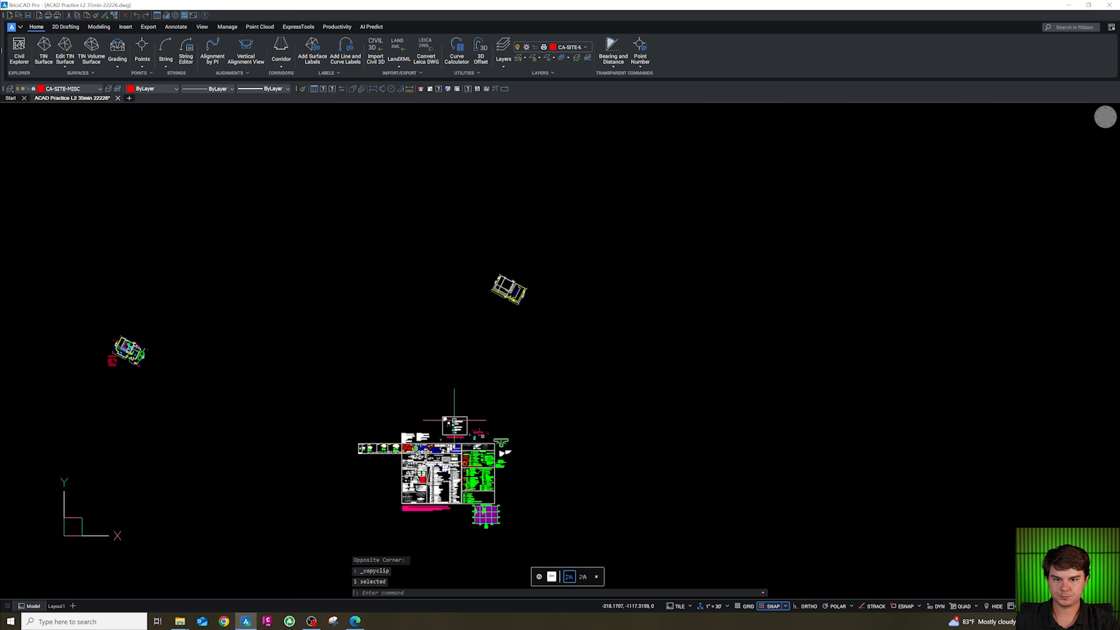
pyautogui.scroll(10, 514, 312)
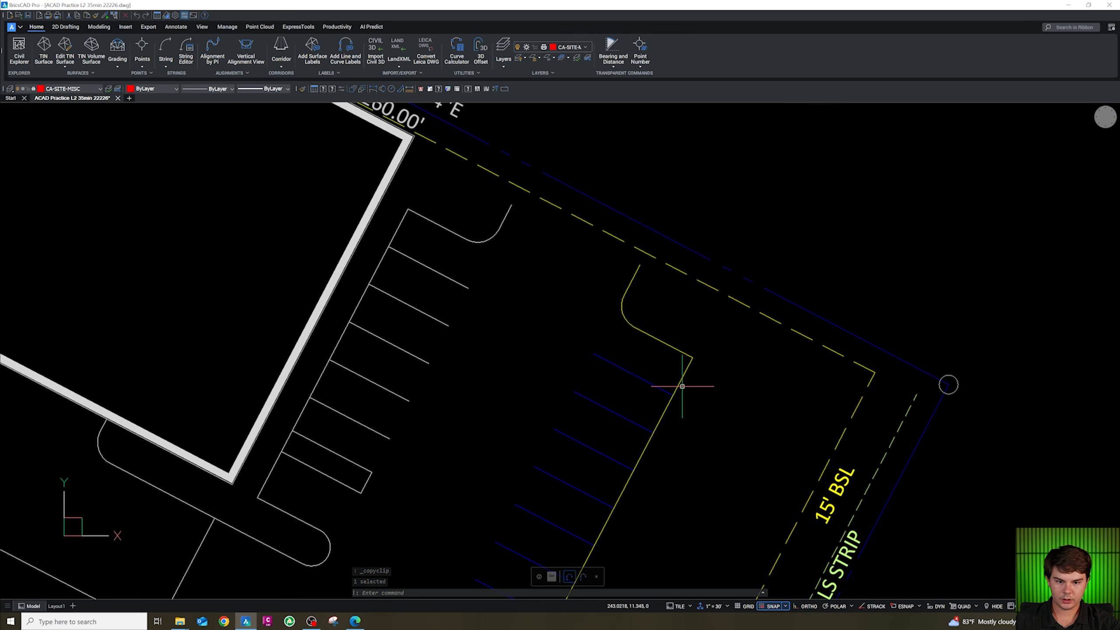
pyautogui.hotkey('ctrl', 'v')
pyautogui.scroll(-4, 688, 397)
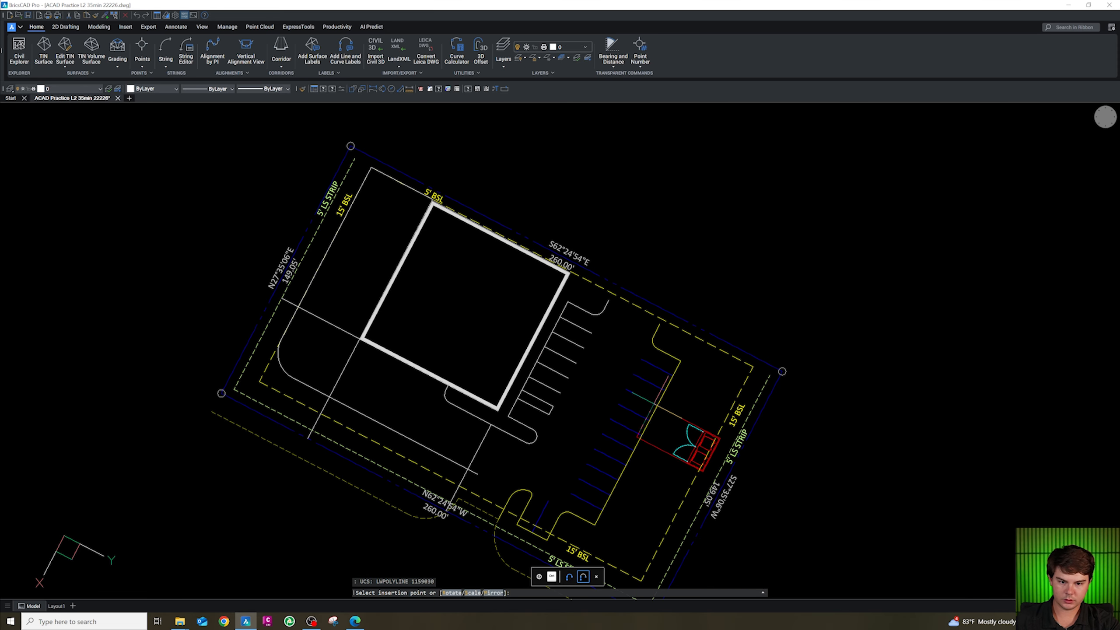
pyautogui.click(821, 335)
# Rotate the pasted dumpster enclosure.
pyautogui.write('ro')
pyautogui.press('Return')
pyautogui.click(833, 354)
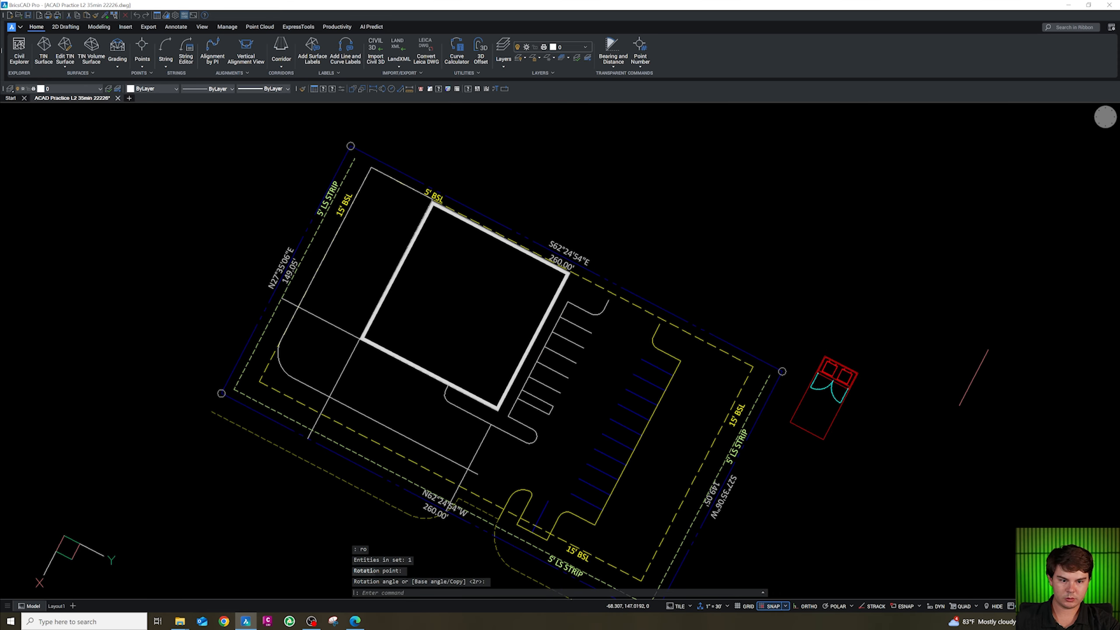
pyautogui.press('Escape')
# Align the dumpster enclosure's long side with the east parking row's curb line, without scaling.
pyautogui.scroll(3, 863, 423)
pyautogui.click(843, 415)
pyautogui.click(804, 350)
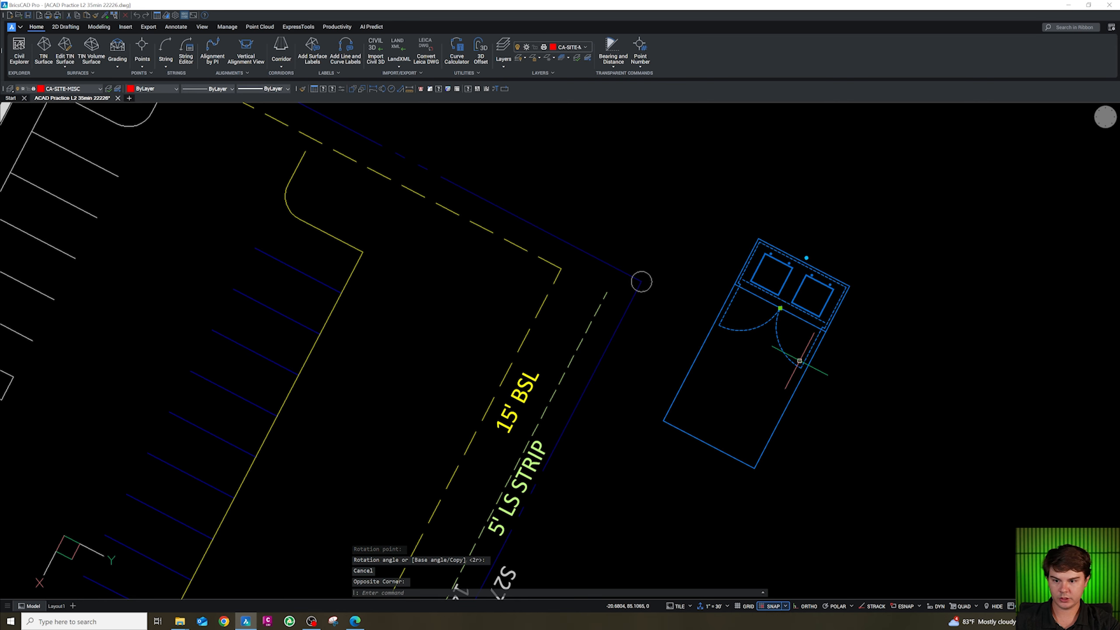
pyautogui.write('al')
pyautogui.press('Return')
pyautogui.keyDown('shift'); pyautogui.rightClick(854, 296); pyautogui.keyUp('shift')
pyautogui.press('e')
pyautogui.click(854, 288)
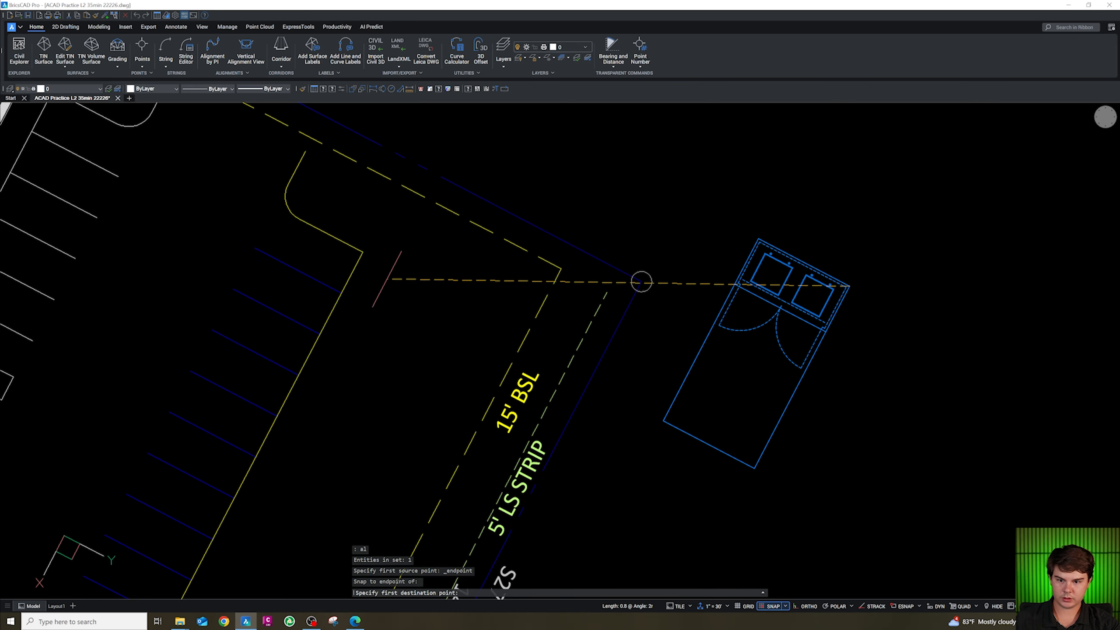
pyautogui.keyDown('shift'); pyautogui.rightClick(359, 279); pyautogui.keyUp('shift')
pyautogui.press('n')
pyautogui.click(354, 273)
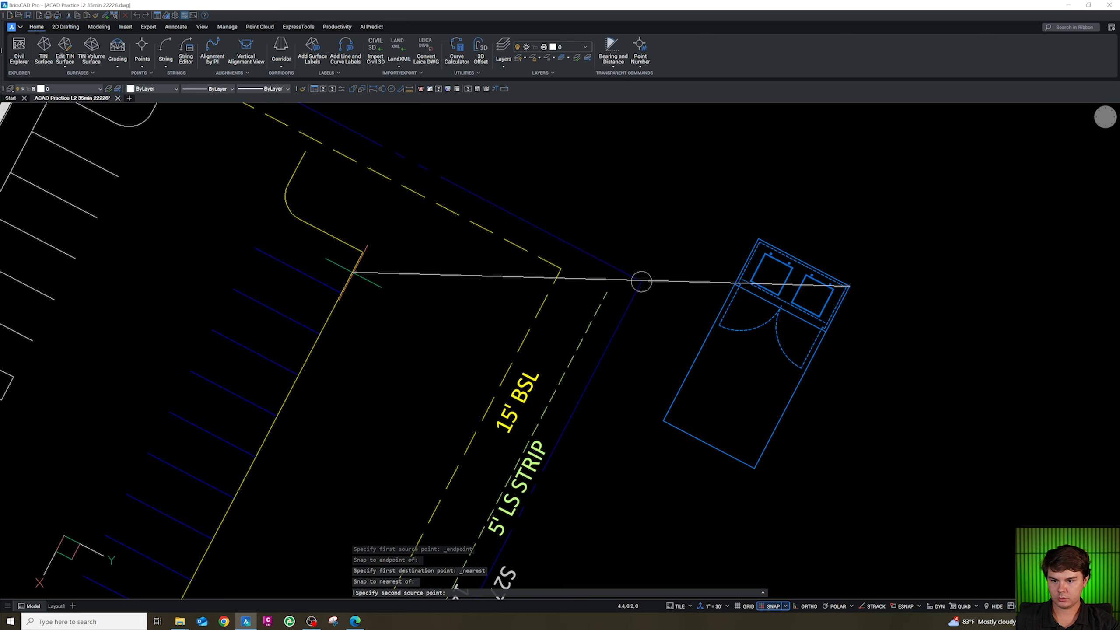
pyautogui.keyDown('shift'); pyautogui.rightClick(785, 465); pyautogui.keyUp('shift')
pyautogui.press('e')
pyautogui.click(754, 467)
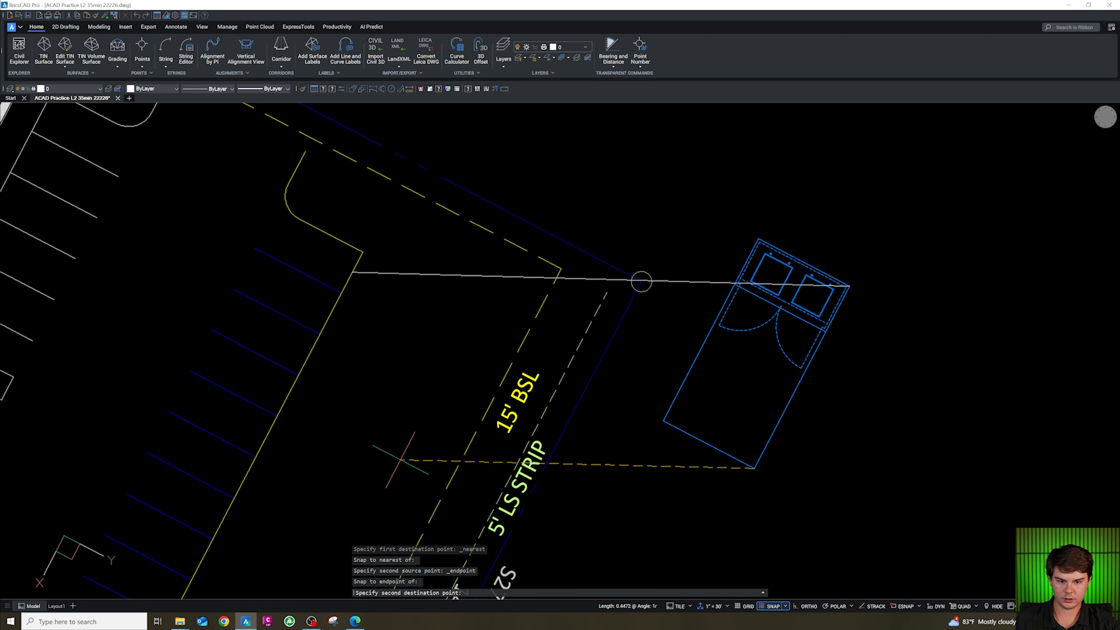
pyautogui.keyDown('shift'); pyautogui.rightClick(277, 487); pyautogui.keyUp('shift')
pyautogui.press('n')
pyautogui.click(245, 477)
pyautogui.press('Return')
pyautogui.write('n')
pyautogui.press('Return')
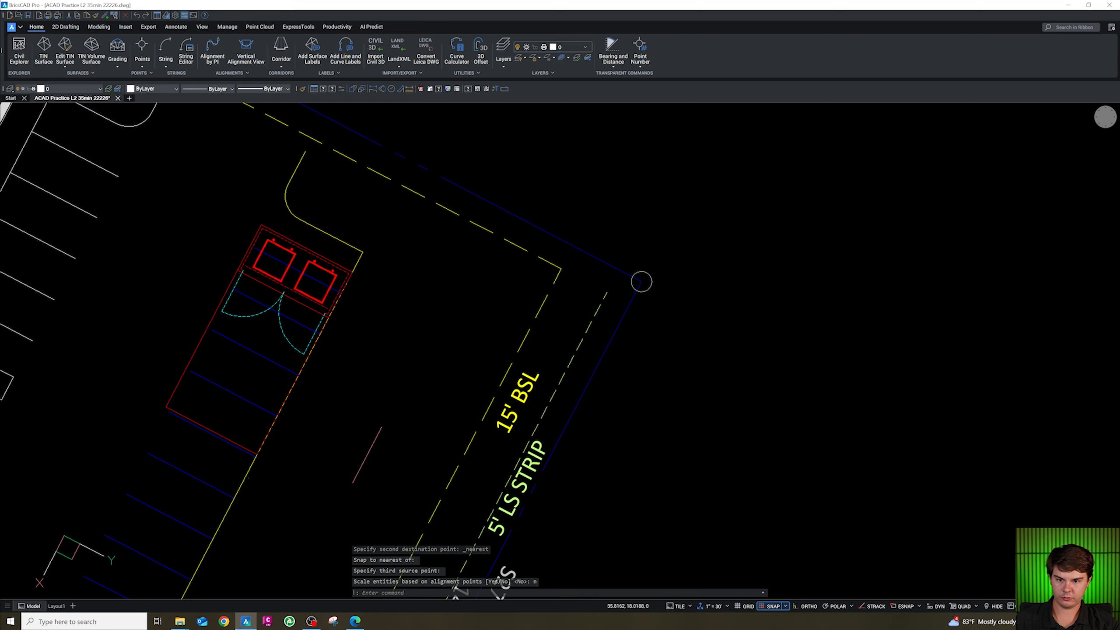
# Move the dumpster enclosure north along the curb to the end of the parking row.
pyautogui.scroll(-3, 639, 282)
pyautogui.press('Escape')
pyautogui.scroll(5, 850, 370)
pyautogui.moveTo(470, 376); pyautogui.dragTo(603, 389, button='middle')
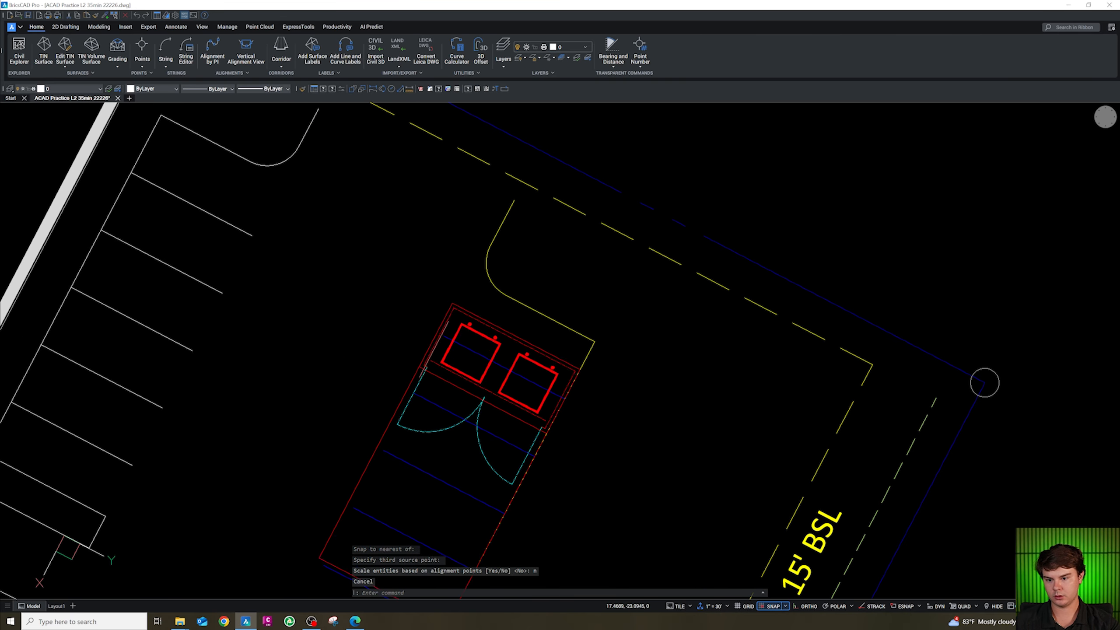
pyautogui.press('Escape')
pyautogui.click(471, 327)
pyautogui.press('Escape')
pyautogui.click(493, 379)
pyautogui.write('m')
pyautogui.press('Return')
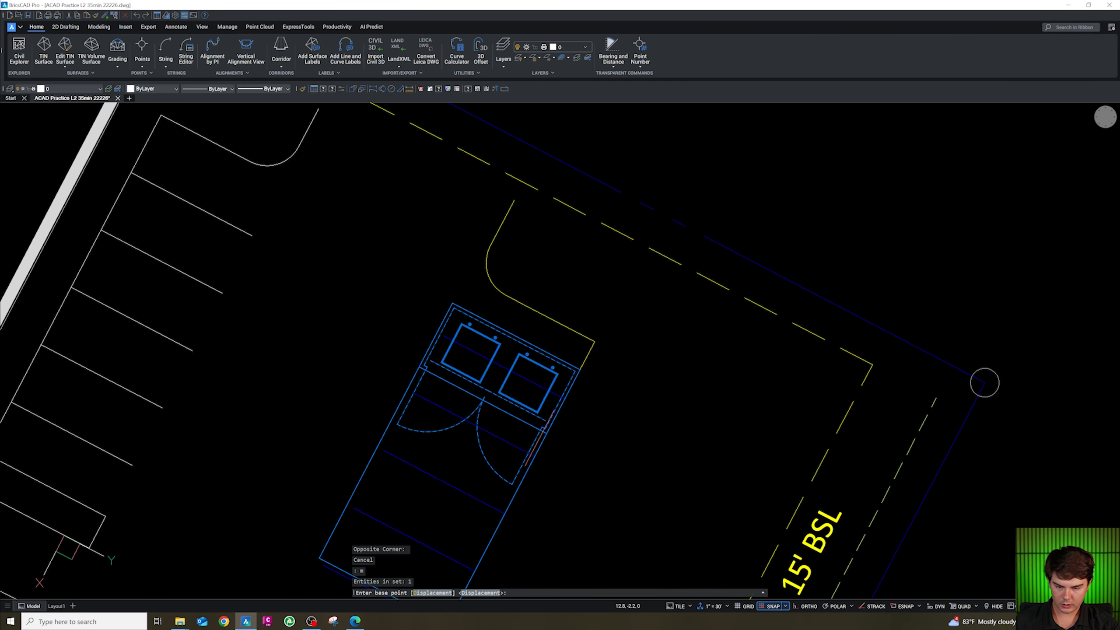
pyautogui.keyDown('shift'); pyautogui.rightClick(542, 227); pyautogui.keyUp('shift')
pyautogui.click(569, 267)
pyautogui.click(546, 430)
pyautogui.keyDown('shift'); pyautogui.rightClick(502, 264); pyautogui.keyUp('shift')
pyautogui.click(546, 306)
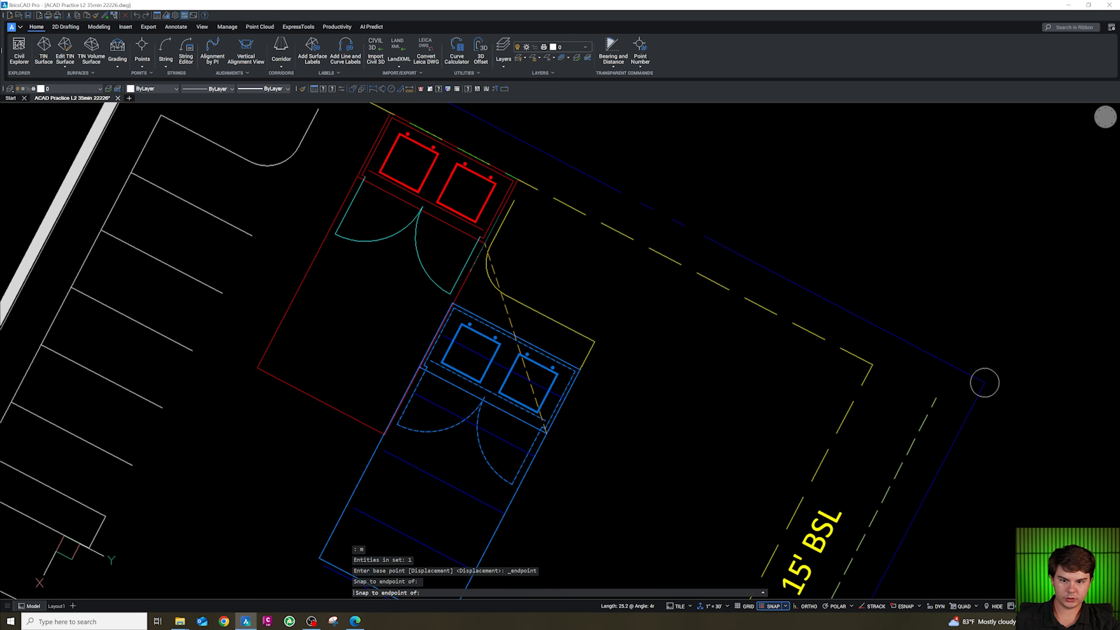
pyautogui.click(498, 255)
pyautogui.scroll(-2, 490, 256)
pyautogui.scroll(2, 487, 256)
pyautogui.press('Escape')
pyautogui.press('Escape')
pyautogui.press('Escape')
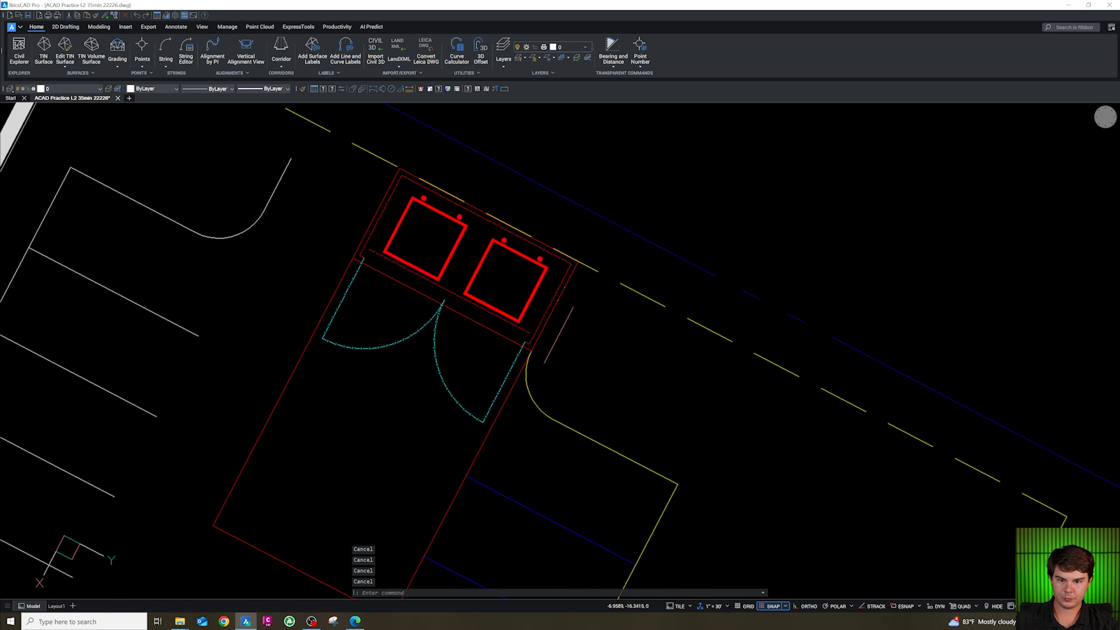
# Send the curb line beside the enclosure to the back of the draw order.
pyautogui.click(527, 380)
pyautogui.click(517, 381)
pyautogui.write('dr')
pyautogui.press('Return')
pyautogui.write('b')
pyautogui.press('Return')
pyautogui.press('Escape')
pyautogui.click(541, 331)
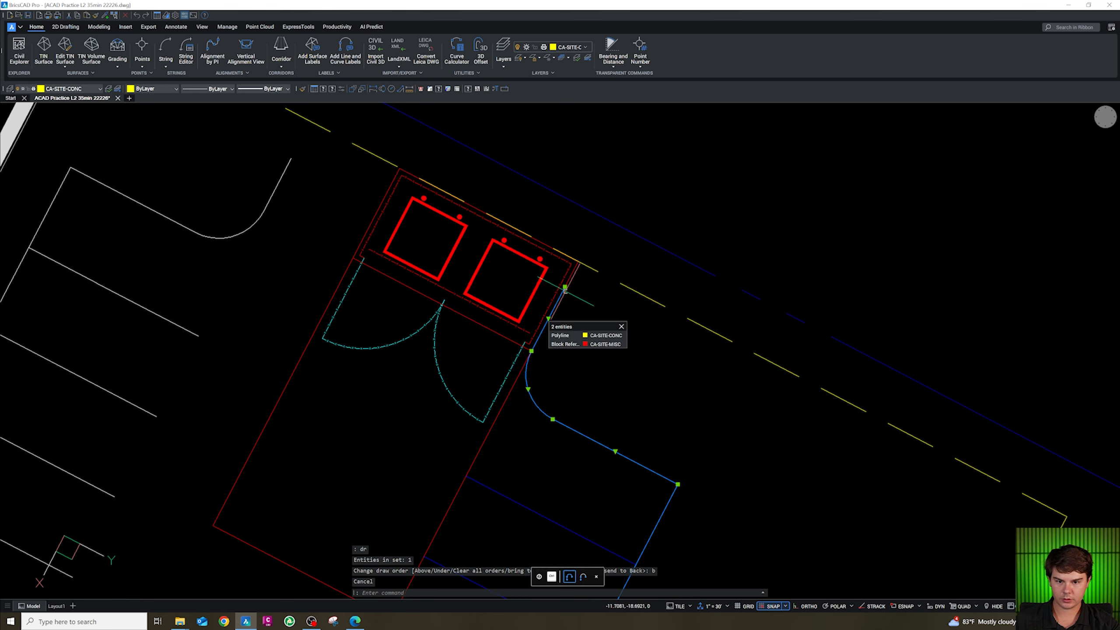
pyautogui.click(564, 286)
pyautogui.press('Escape')
pyautogui.press('Escape')
pyautogui.press('Escape')
# Draw a polyline from the curb line's end to the dumpster enclosure's corner.
pyautogui.write('pl')
pyautogui.press('Return')
pyautogui.keyDown('shift'); pyautogui.rightClick(582, 316); pyautogui.keyUp('shift')
pyautogui.click(617, 322)
pyautogui.click(577, 261)
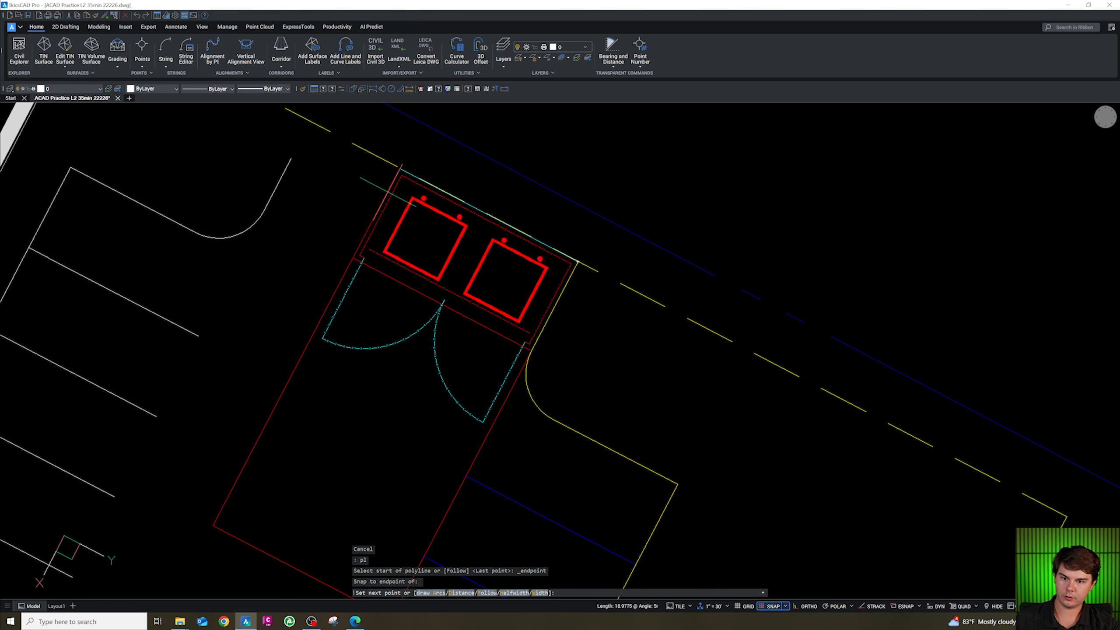
pyautogui.press('Escape')
# Fillet the two drive lines with a radius of 0 to close their corner.
pyautogui.write('f')
pyautogui.press('Return')
pyautogui.write('r')
pyautogui.press('Return')
pyautogui.write('0')
# Join the drive lines around the enclosure into one polyline.
pyautogui.press('Return')
pyautogui.click(287, 177)
pyautogui.click(337, 136)
pyautogui.scroll(-3, 355, 229)
pyautogui.moveTo(358, 237); pyautogui.dragTo(370, 249, button='middle')
pyautogui.press('Escape')
pyautogui.click(329, 213)
pyautogui.click(497, 372)
pyautogui.click(483, 342)
pyautogui.write('j')
pyautogui.press('Return')
pyautogui.scroll(-4, 508, 331)
pyautogui.press('Escape')
# Move the joined drive polyline onto the concrete curb layer.
pyautogui.click(505, 338)
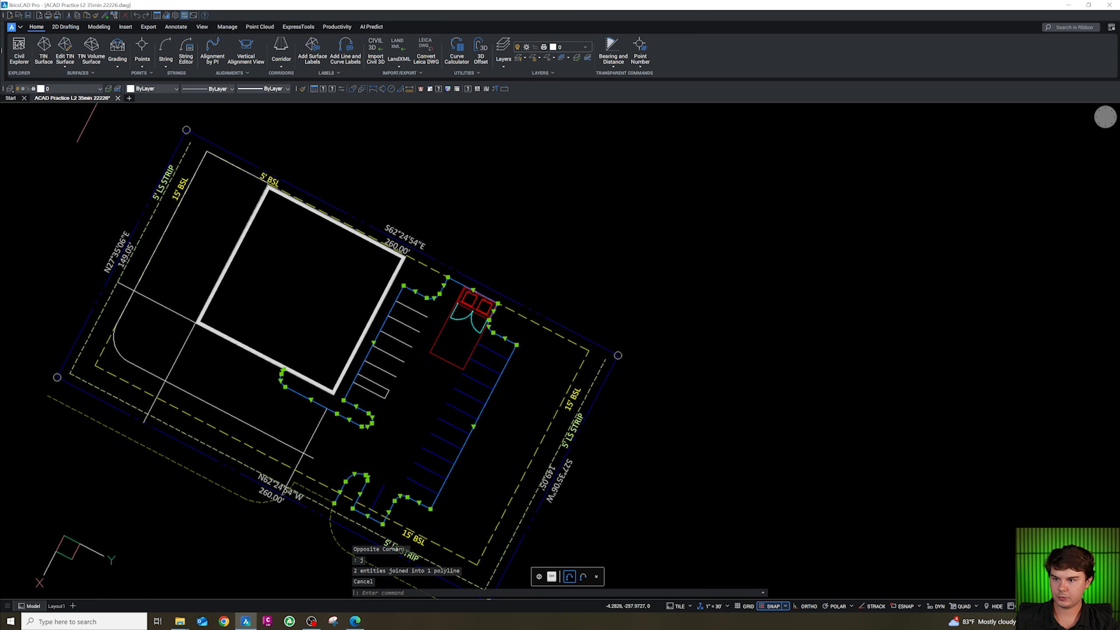
pyautogui.click(85, 88)
pyautogui.click(53, 149)
pyautogui.press('Escape')
# Match the west row's stall stripes to the layer of the east row's blue stripes.
pyautogui.scroll(-2, 476, 395)
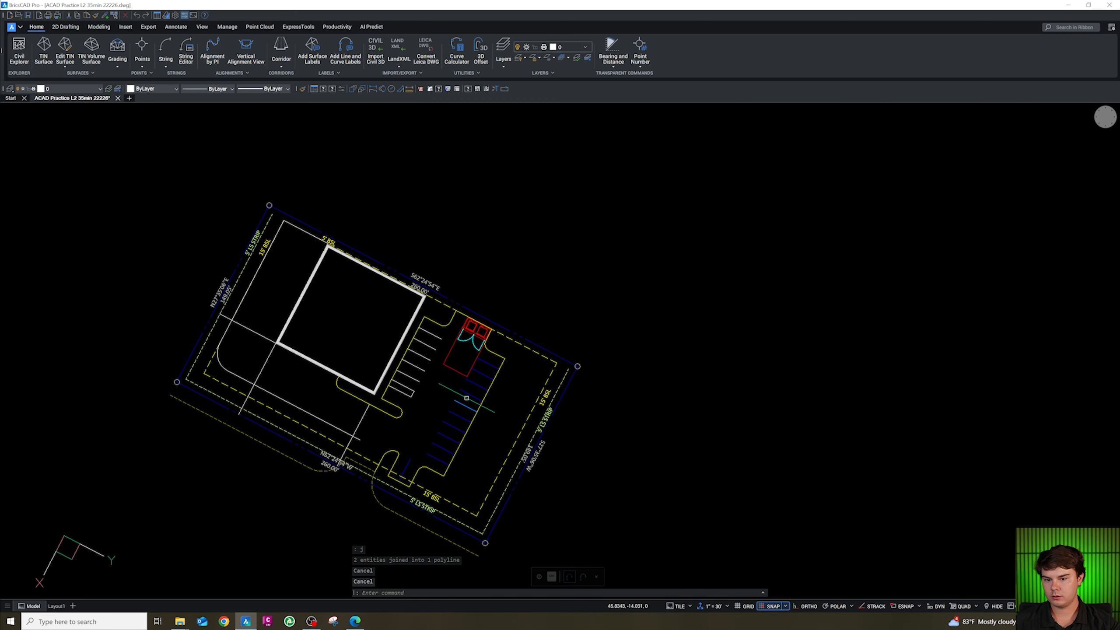
pyautogui.scroll(2, 368, 478)
pyautogui.click(368, 477)
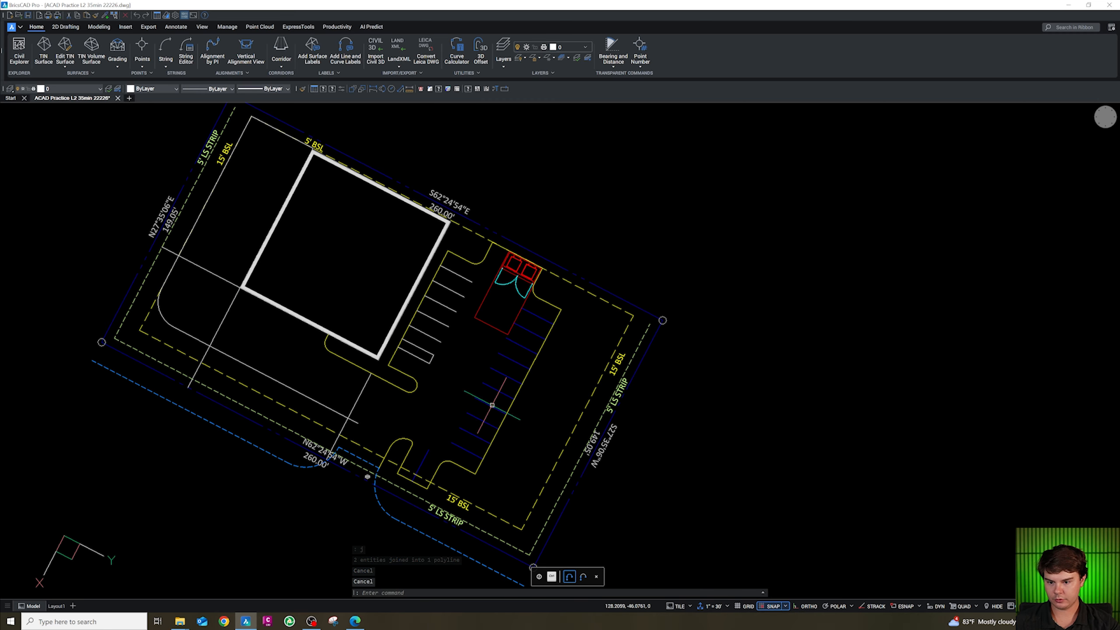
pyautogui.moveTo(459, 269); pyautogui.dragTo(419, 370)
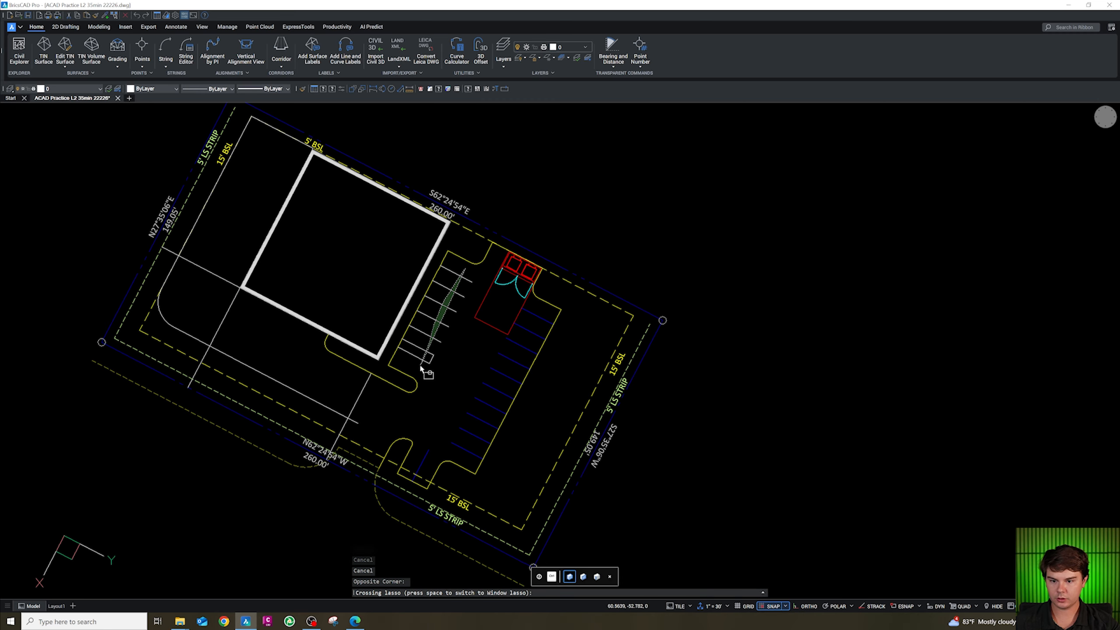
pyautogui.write('cg')
pyautogui.press('Return')
pyautogui.click(472, 436)
pyautogui.press('Escape')
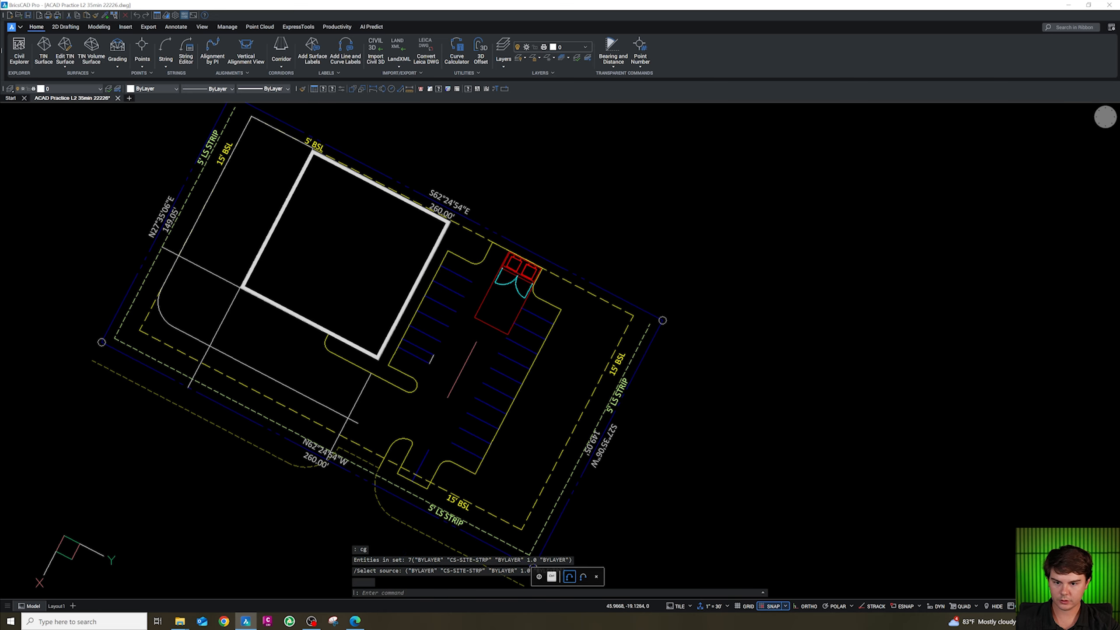
# Join the leftover white stall end lines and match them to the stripe layer.
pyautogui.scroll(2, 441, 365)
pyautogui.press('Escape')
pyautogui.click(440, 380)
pyautogui.click(412, 330)
pyautogui.write('j')
pyautogui.press('Return')
pyautogui.click(442, 390)
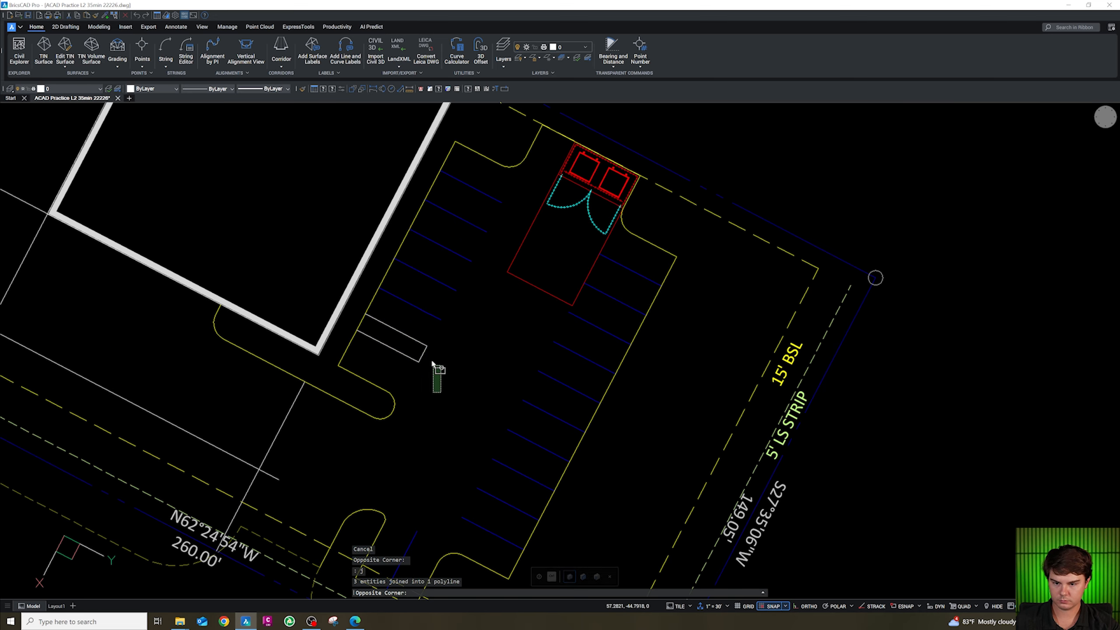
pyautogui.click(416, 348)
pyautogui.write('cg')
pyautogui.press('Return')
pyautogui.click(428, 314)
pyautogui.press('Escape')
pyautogui.scroll(-5, 520, 339)
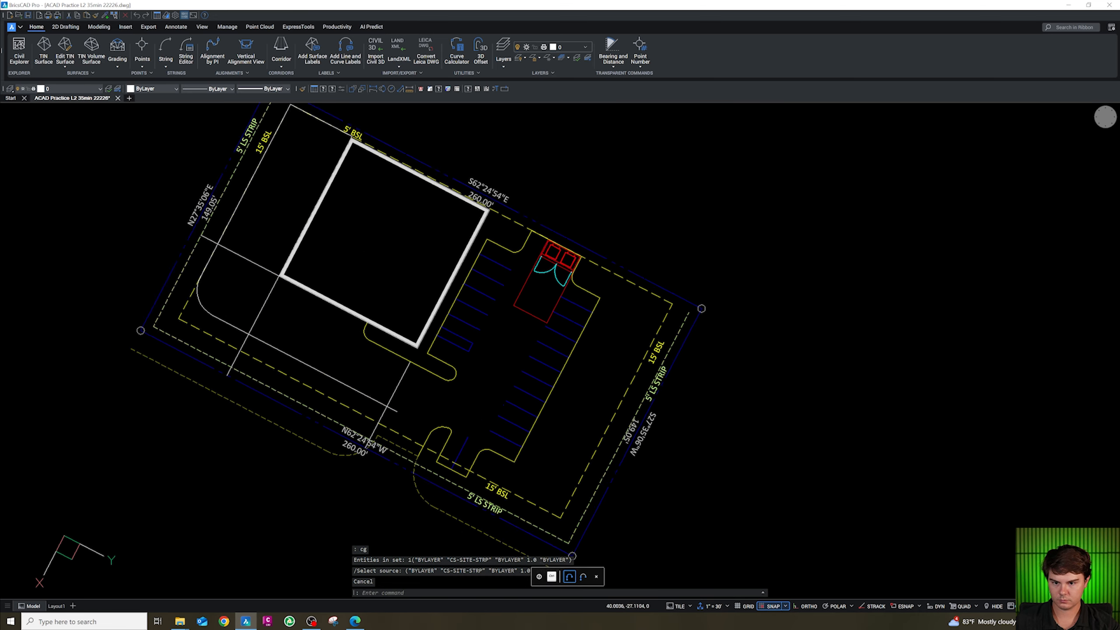
pyautogui.scroll(4, 447, 417)
pyautogui.press('Escape')
pyautogui.press('Escape')
pyautogui.press('Escape')
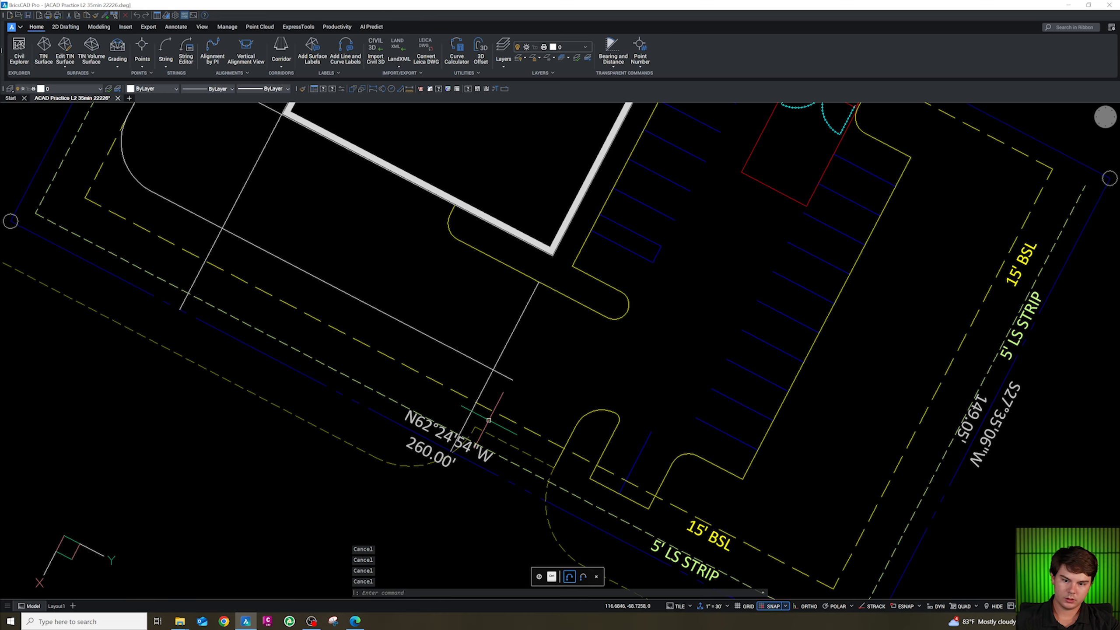
pyautogui.write('pl')
pyautogui.press('Return')
pyautogui.keyDown('shift'); pyautogui.rightClick(483, 427); pyautogui.keyUp('shift')
pyautogui.press('e')
pyautogui.click(475, 426)
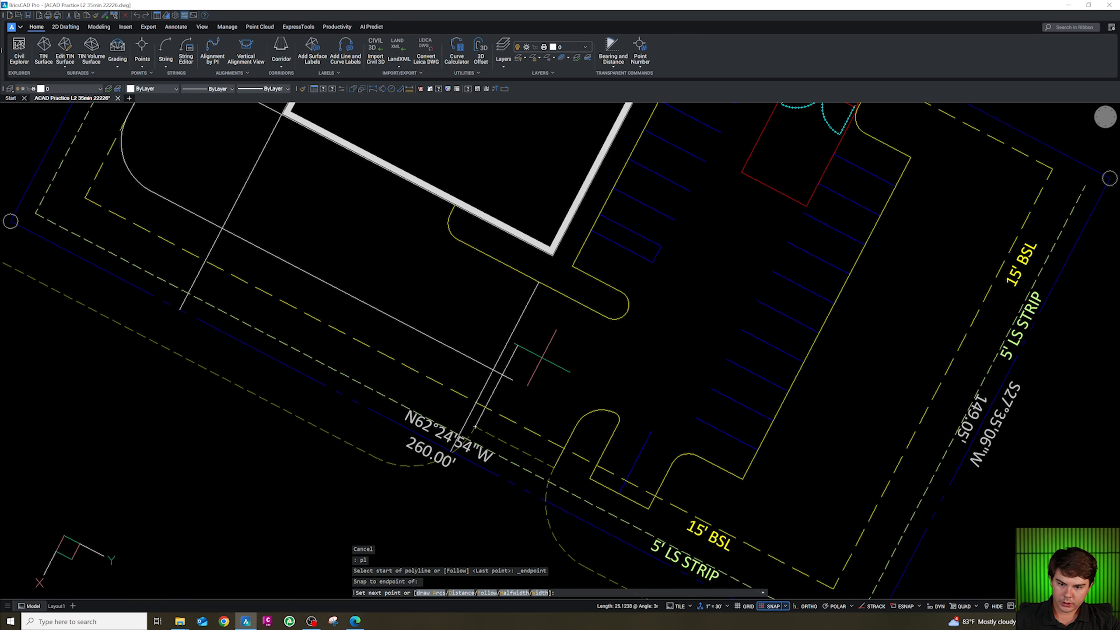
pyautogui.press('Escape')
pyautogui.press('Escape')
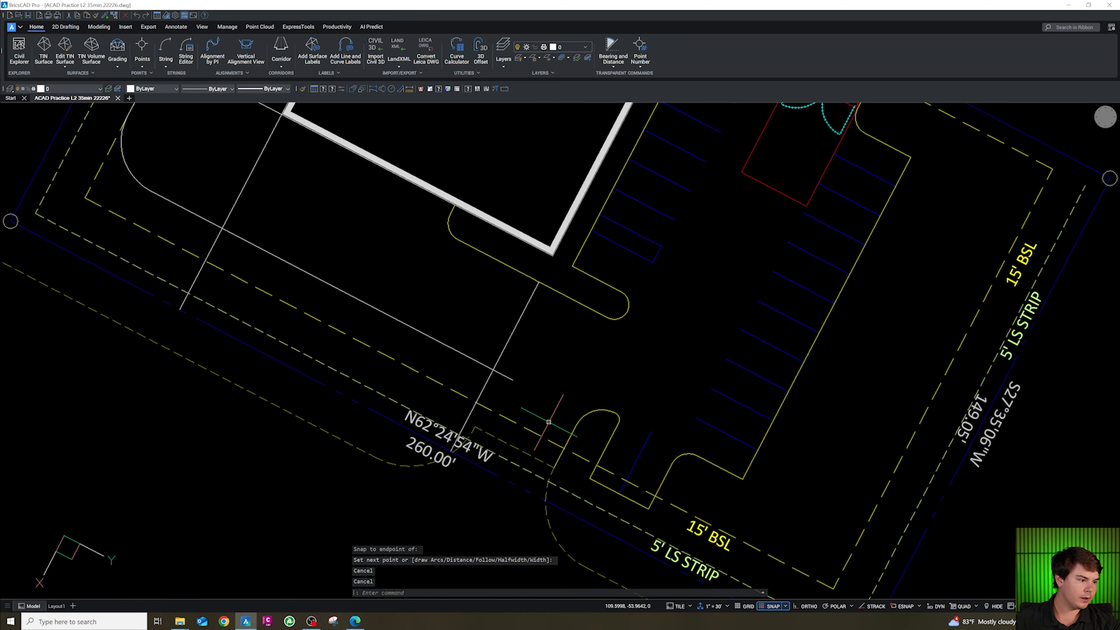
# Inspect the dashed landscape strip line along the south property line.
pyautogui.scroll(-3, 289, 403)
pyautogui.scroll(3, 309, 371)
pyautogui.press('Escape')
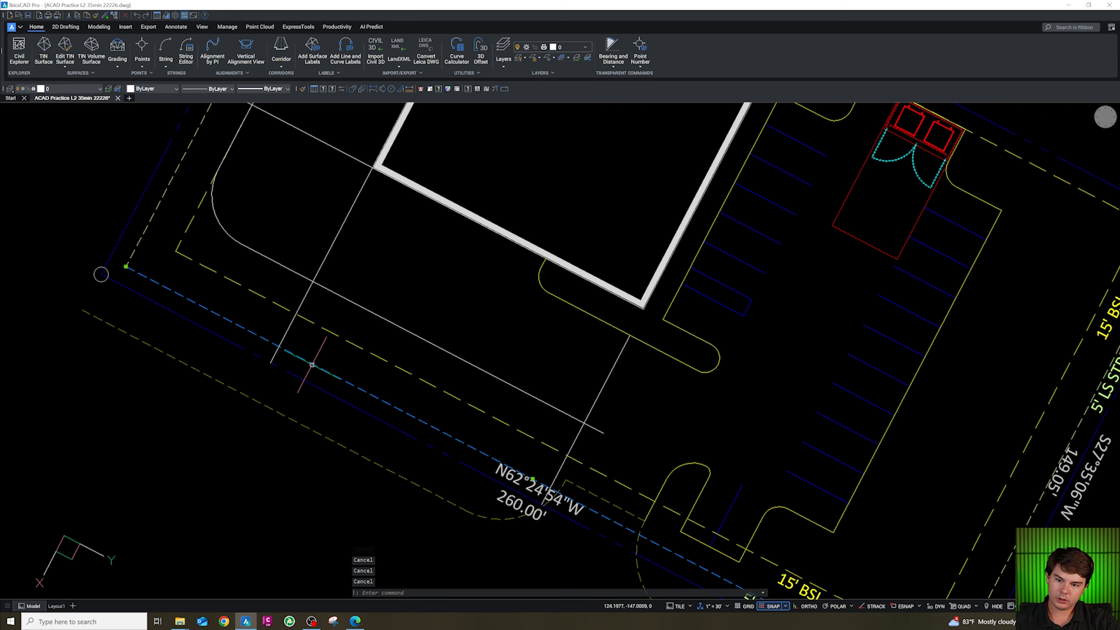
pyautogui.scroll(5, 356, 365)
pyautogui.scroll(-5, 350, 384)
pyautogui.press('Escape')
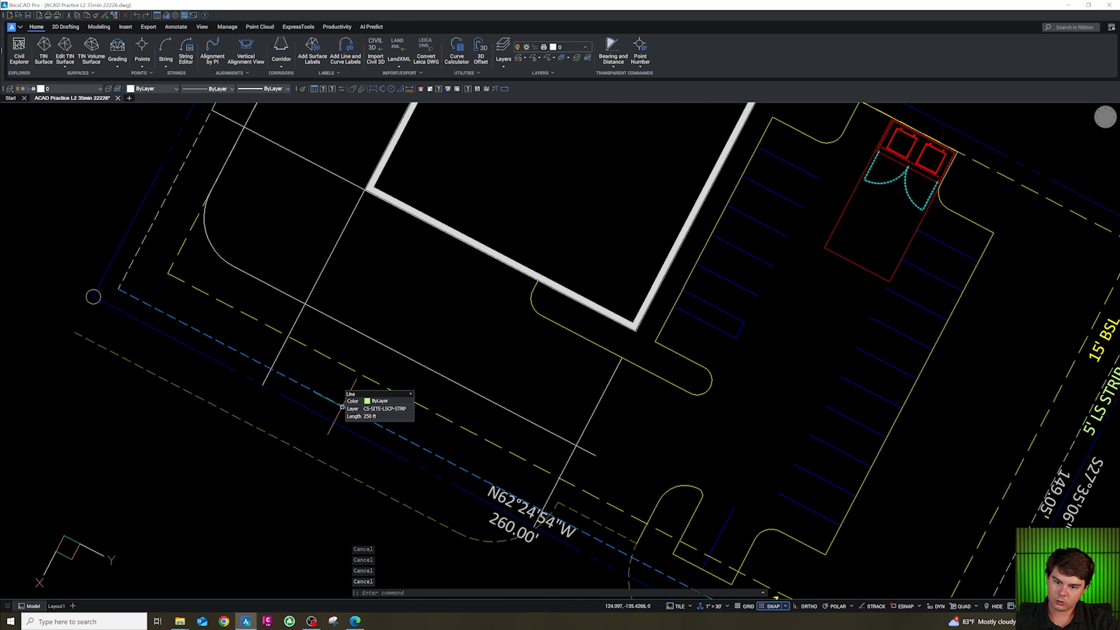
pyautogui.scroll(-4, 372, 321)
pyautogui.scroll(6, 332, 335)
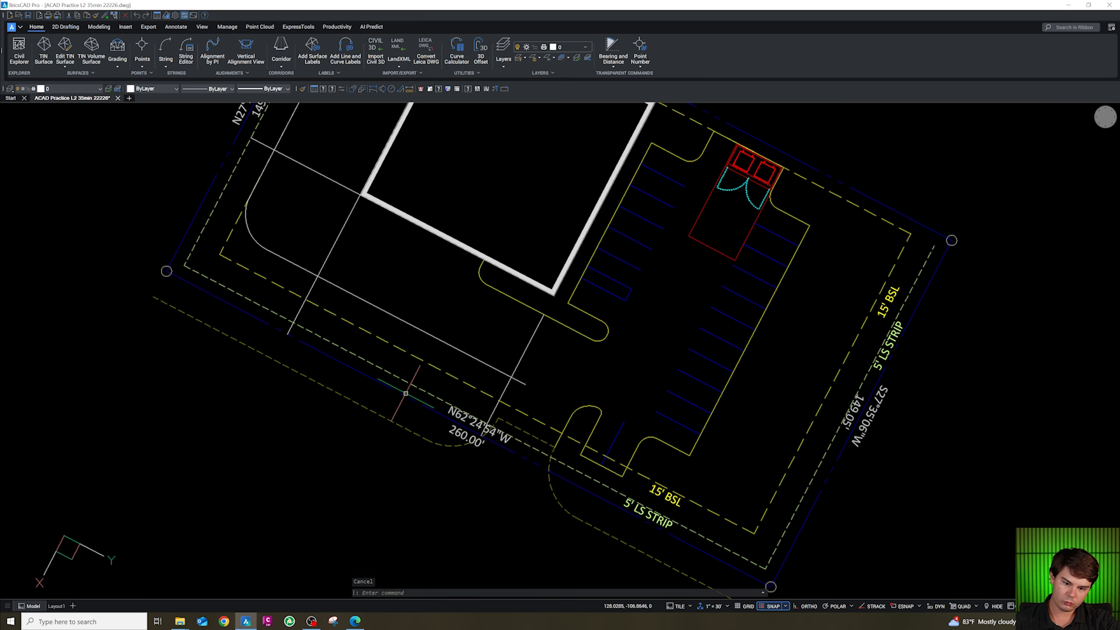
# Offset the south landscape strip line 1 unit toward the site.
pyautogui.click(349, 359)
pyautogui.press('Escape')
pyautogui.press('Escape')
pyautogui.click(346, 356)
pyautogui.write('o')
pyautogui.press('Return')
pyautogui.write('1')
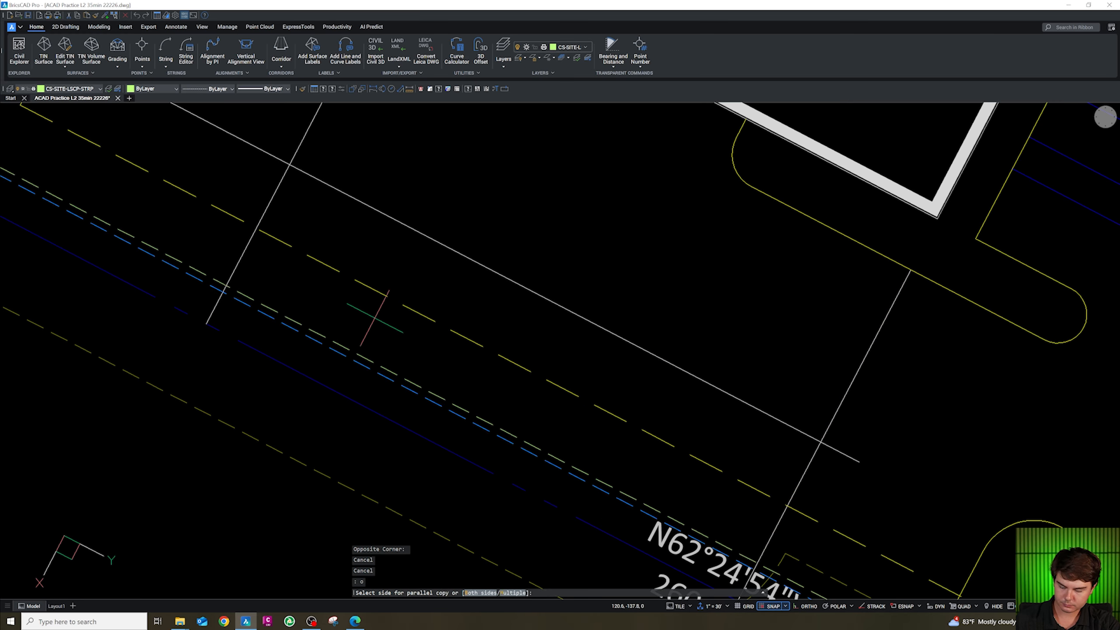
pyautogui.press('Return')
pyautogui.click(359, 355)
pyautogui.press('Escape')
pyautogui.write('o')
pyautogui.press('Return')
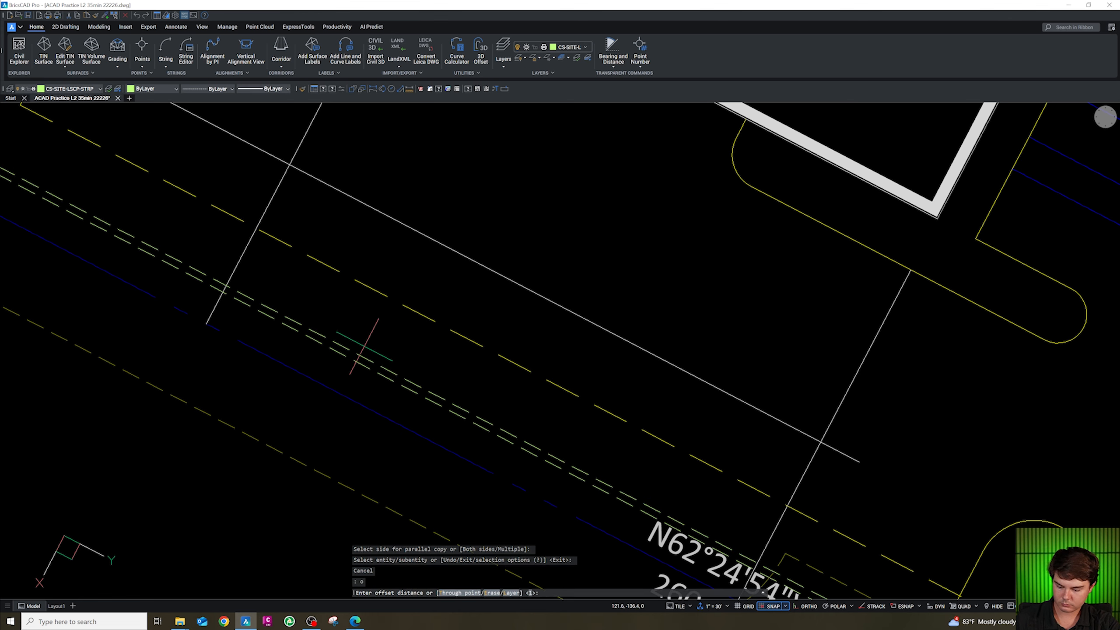
pyautogui.write('19')
pyautogui.press('Return')
pyautogui.press('Escape')
pyautogui.press('Escape')
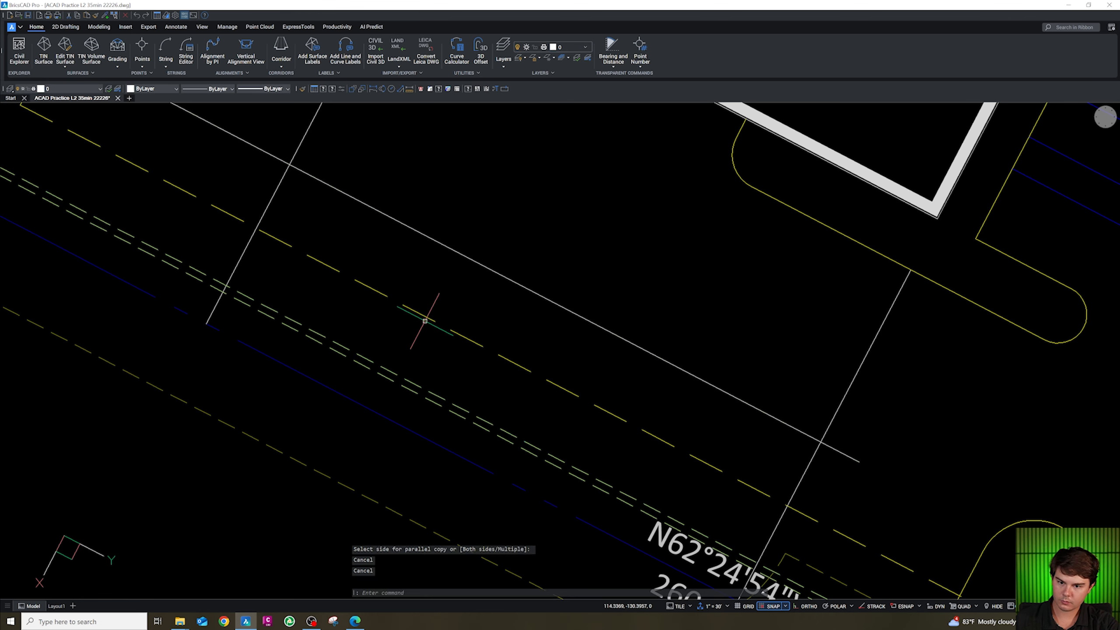
pyautogui.write('f')
pyautogui.press('Return')
pyautogui.click(243, 265)
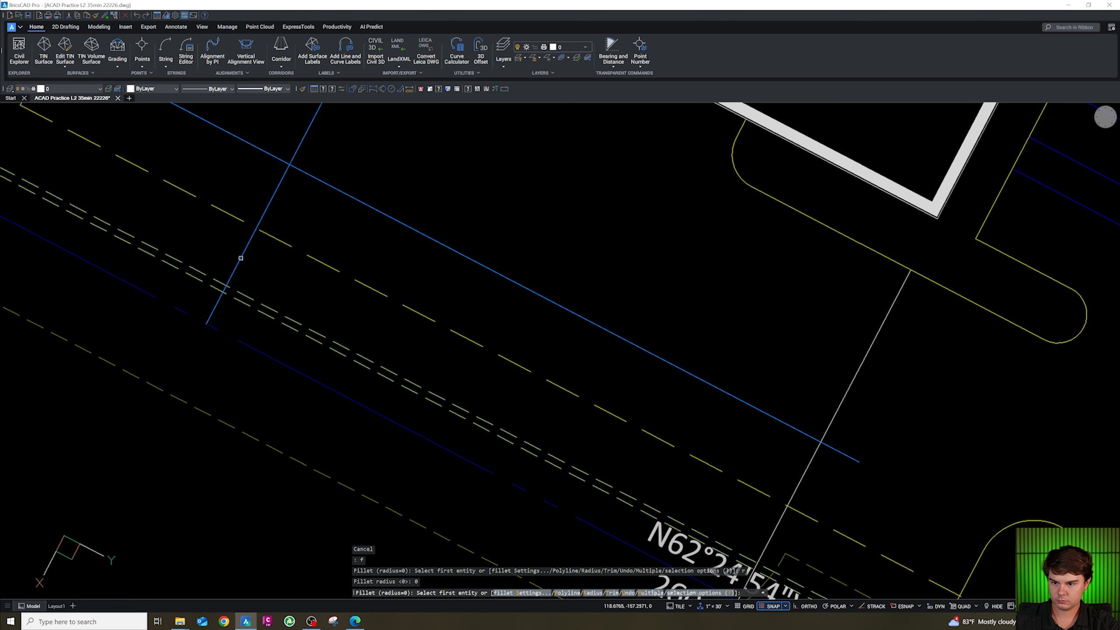
pyautogui.press('Escape')
pyautogui.scroll(-3, 233, 251)
pyautogui.scroll(2, 479, 402)
pyautogui.press('Escape')
pyautogui.press('Escape')
pyautogui.press('Escape')
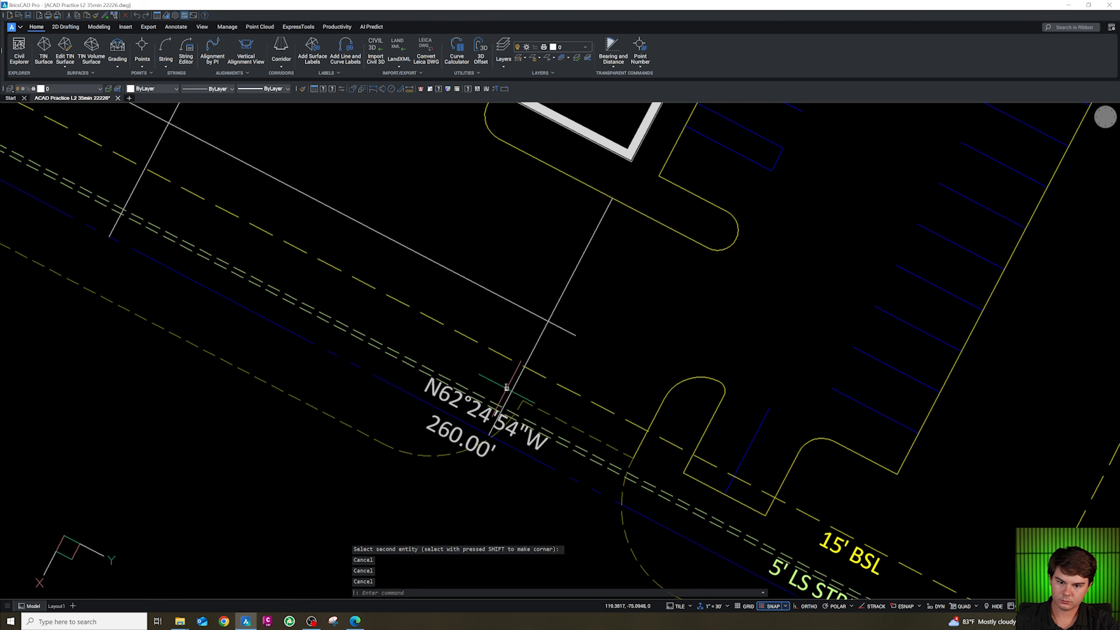
# Match the offset south landscape strip line to the properties of the stall stripe line.
pyautogui.write('ma')
pyautogui.press('Return')
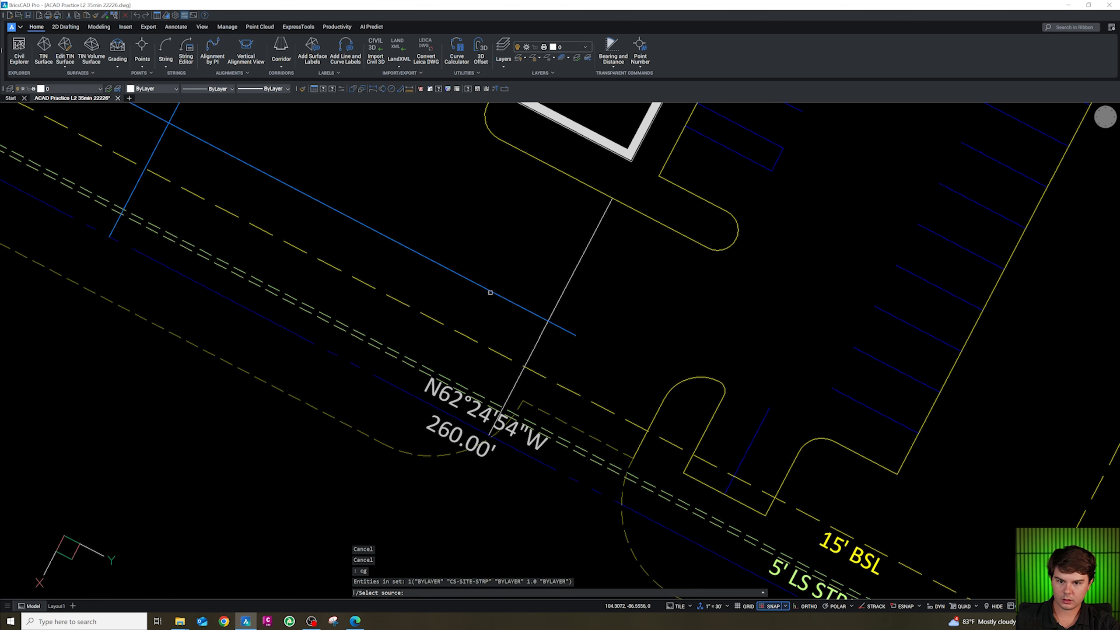
pyautogui.click(490, 293)
pyautogui.click(488, 401)
pyautogui.press('Escape')
pyautogui.press('Escape')
pyautogui.press('Escape')
pyautogui.press('Escape')
# Draw a short polyline about 18 units long from the endpoint of the white line south of the building, parallel to it.
pyautogui.write('pl')
pyautogui.press('Return')
pyautogui.hotkey('shift', 'e')
pyautogui.click(523, 401)
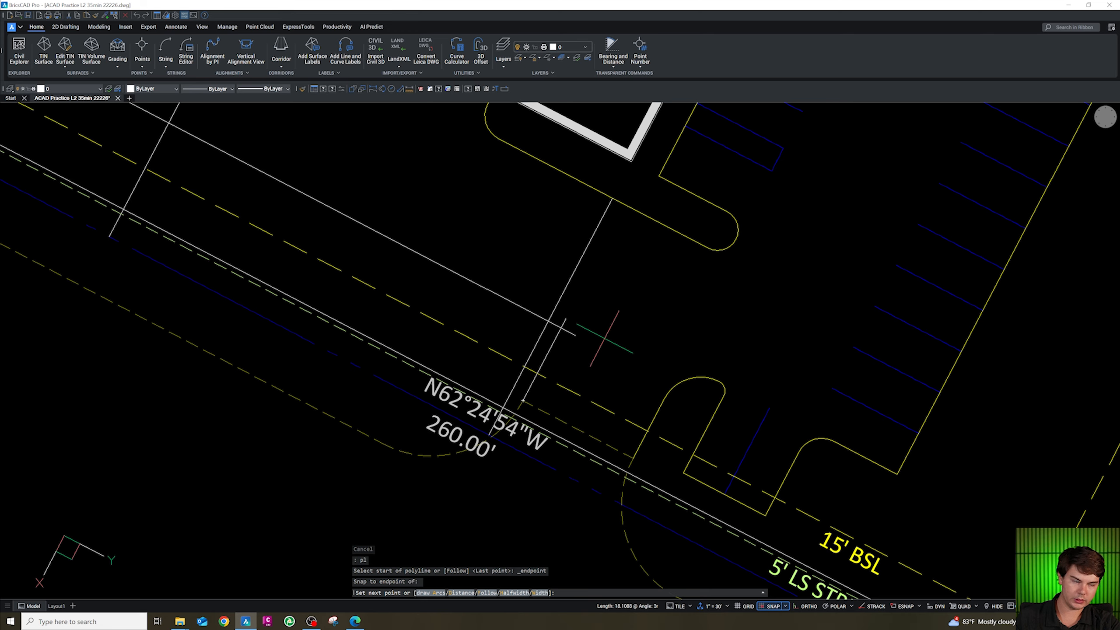
pyautogui.press('Escape')
pyautogui.press('Escape')
pyautogui.scroll(2, 606, 339)
pyautogui.write('f')
pyautogui.press('Return')
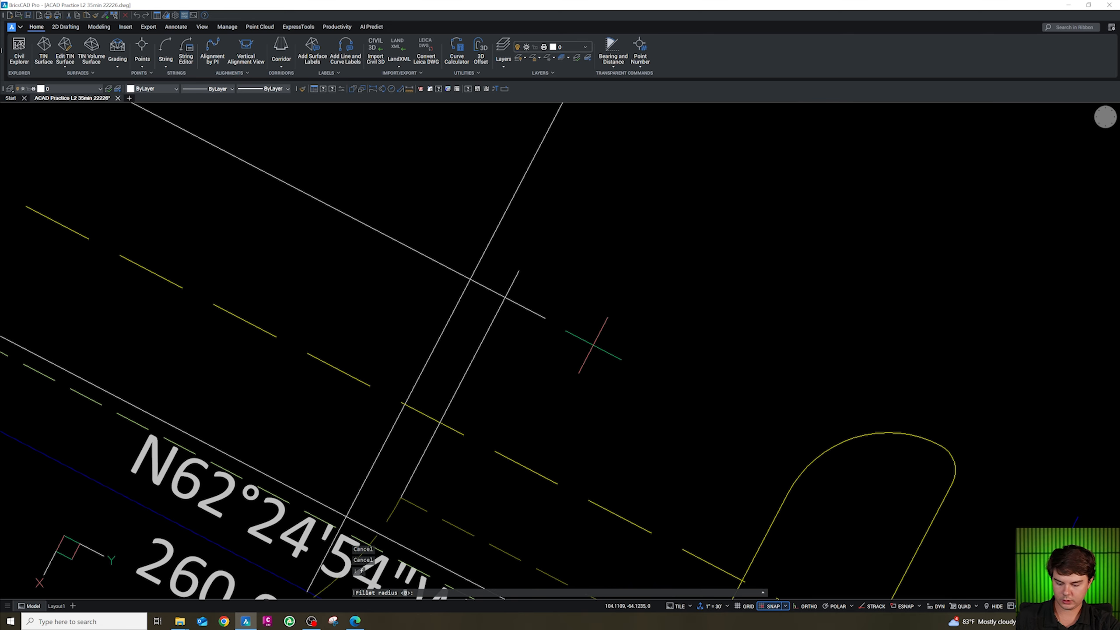
pyautogui.write('4')
pyautogui.press('Return')
pyautogui.click(494, 314)
pyautogui.click(500, 295)
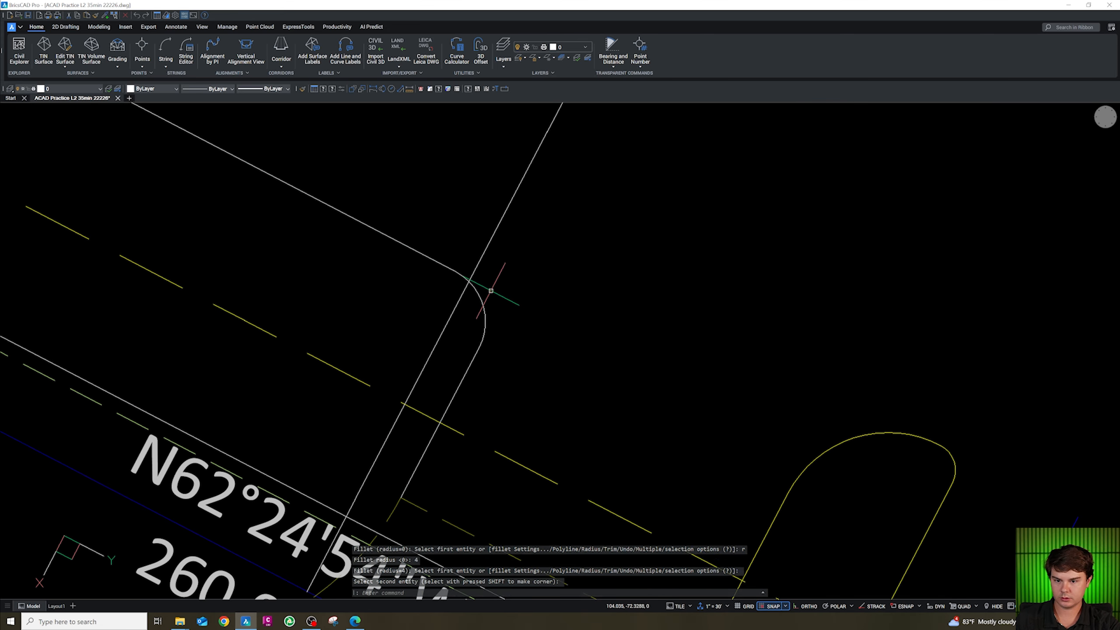
pyautogui.scroll(-3, 541, 328)
pyautogui.press('Escape')
pyautogui.press('Escape')
pyautogui.press('Escape')
pyautogui.press('Escape')
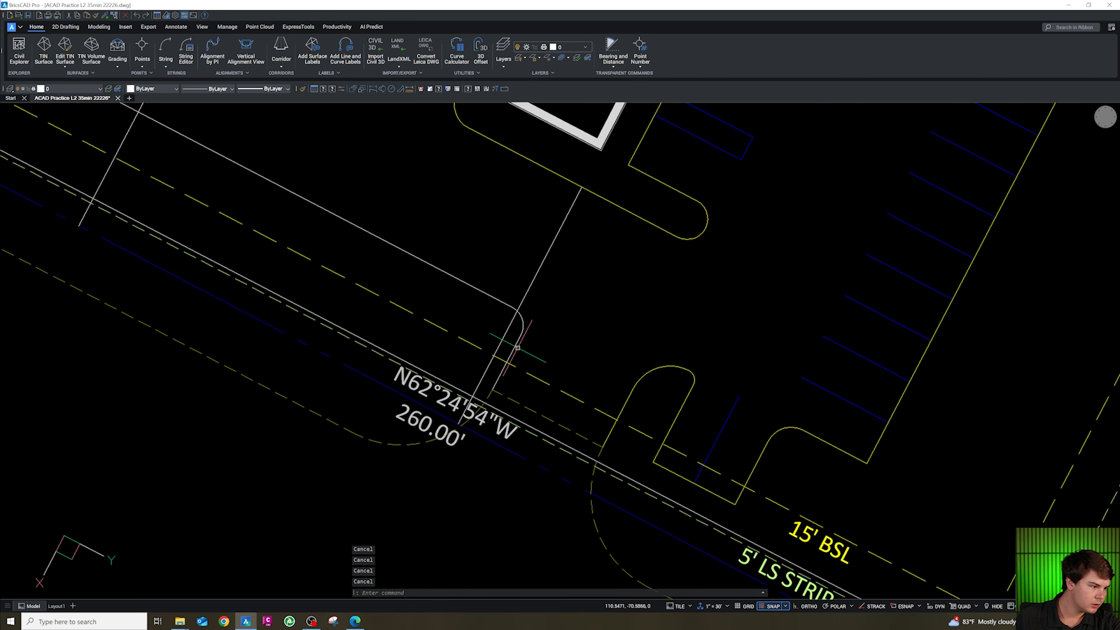
# Offset the short parallel line 9 units to the west.
pyautogui.scroll(3, 518, 348)
pyautogui.press('Escape')
pyautogui.click(481, 348)
pyautogui.press('Escape')
pyautogui.click(488, 353)
pyautogui.click(479, 345)
pyautogui.write('o')
pyautogui.press('Return')
pyautogui.press('Return')
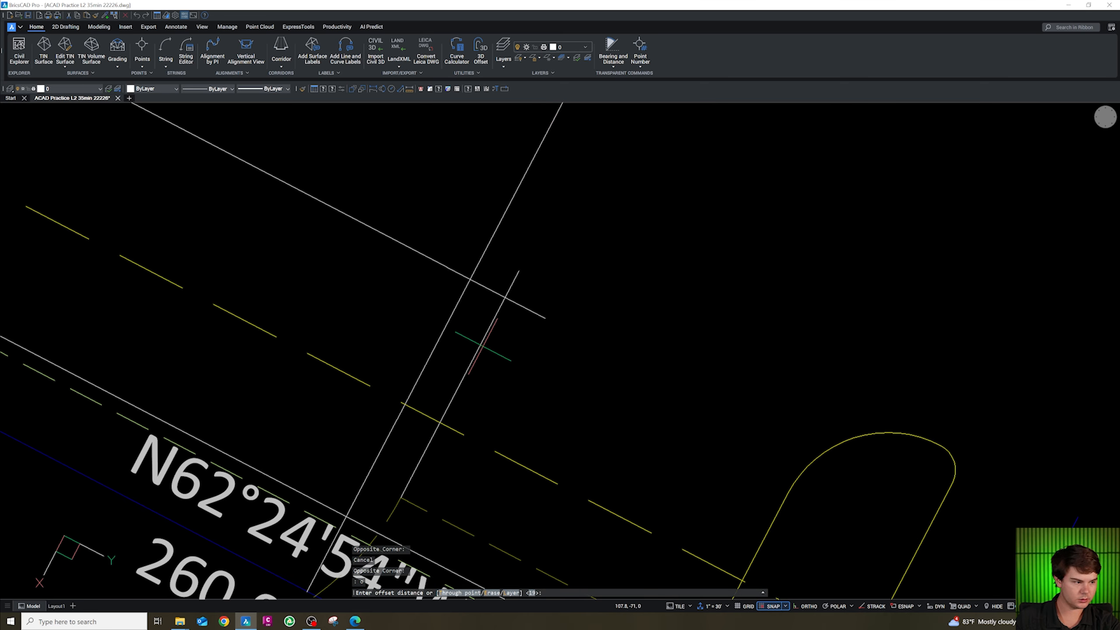
pyautogui.write('9')
pyautogui.press('Return')
pyautogui.click(483, 344)
pyautogui.click(408, 327)
pyautogui.press('Escape')
# Fillet the short parallel line into the long stripe line with a 4-unit radius.
pyautogui.press('Escape')
pyautogui.write('f r 4')
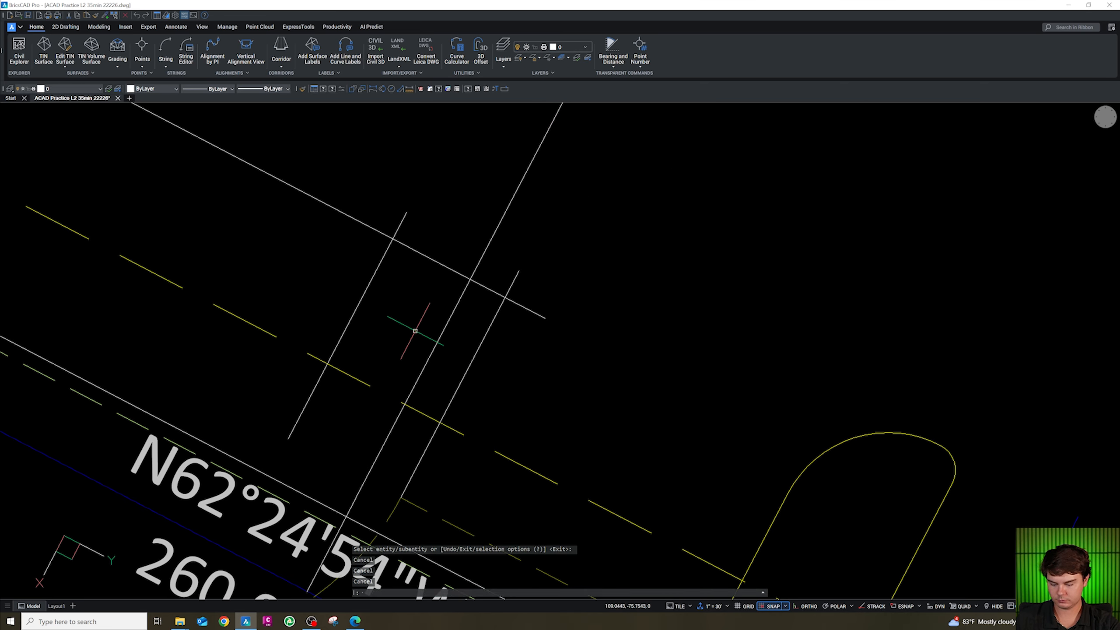
pyautogui.press('Return')
pyautogui.click(488, 329)
pyautogui.click(440, 264)
pyautogui.press('Escape')
pyautogui.press('Escape')
# Fillet the west offset line into the long stripe line with a 5-unit radius to round the island end.
pyautogui.write('f r 5')
pyautogui.press('Return')
pyautogui.click(420, 255)
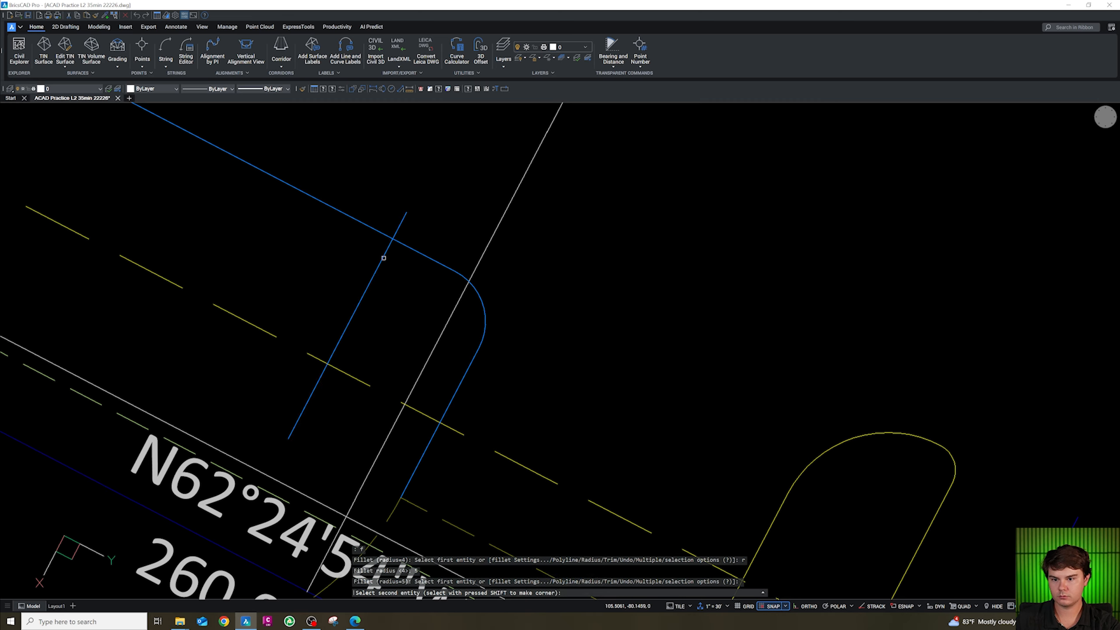
pyautogui.click(383, 258)
pyautogui.scroll(-3, 426, 269)
pyautogui.scroll(2, 274, 243)
pyautogui.press('Escape')
pyautogui.press('Escape')
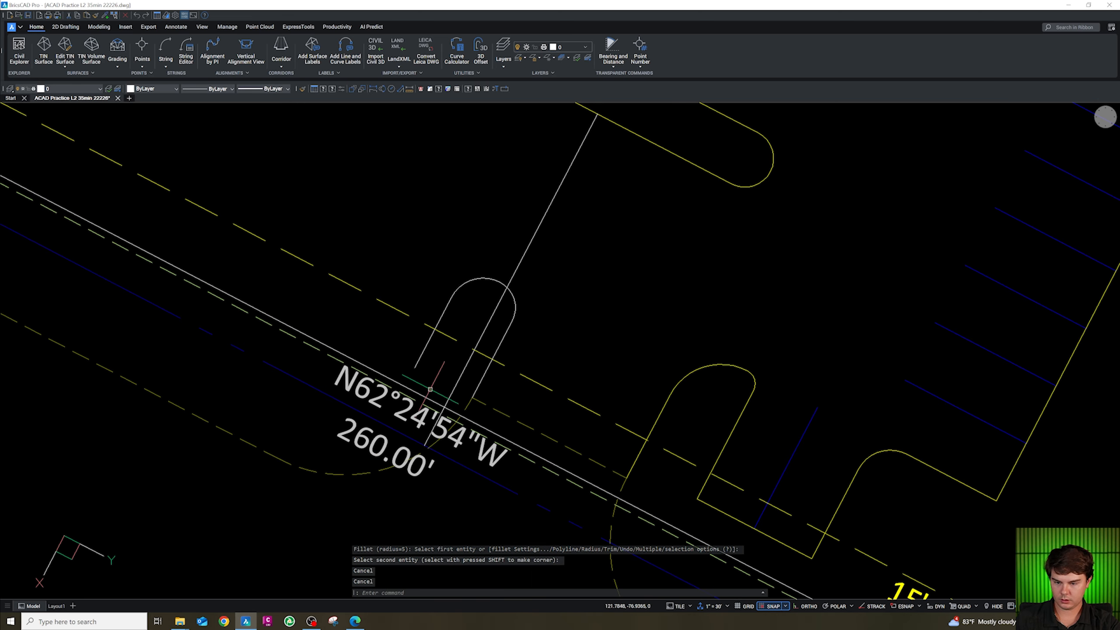
pyautogui.write('f')
pyautogui.press('Return')
pyautogui.write('r')
pyautogui.press('Return')
pyautogui.write('0')
pyautogui.press('Return')
pyautogui.click(418, 356)
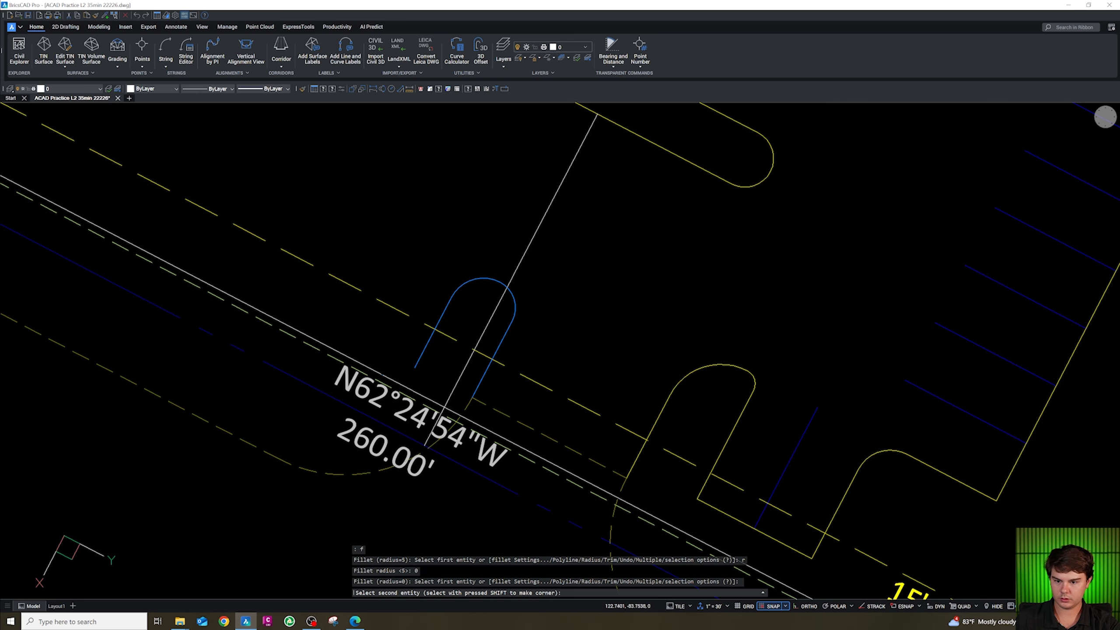
pyautogui.press('Escape')
pyautogui.press('Escape')
pyautogui.press('Escape')
pyautogui.scroll(-5, 454, 399)
pyautogui.scroll(4, 454, 399)
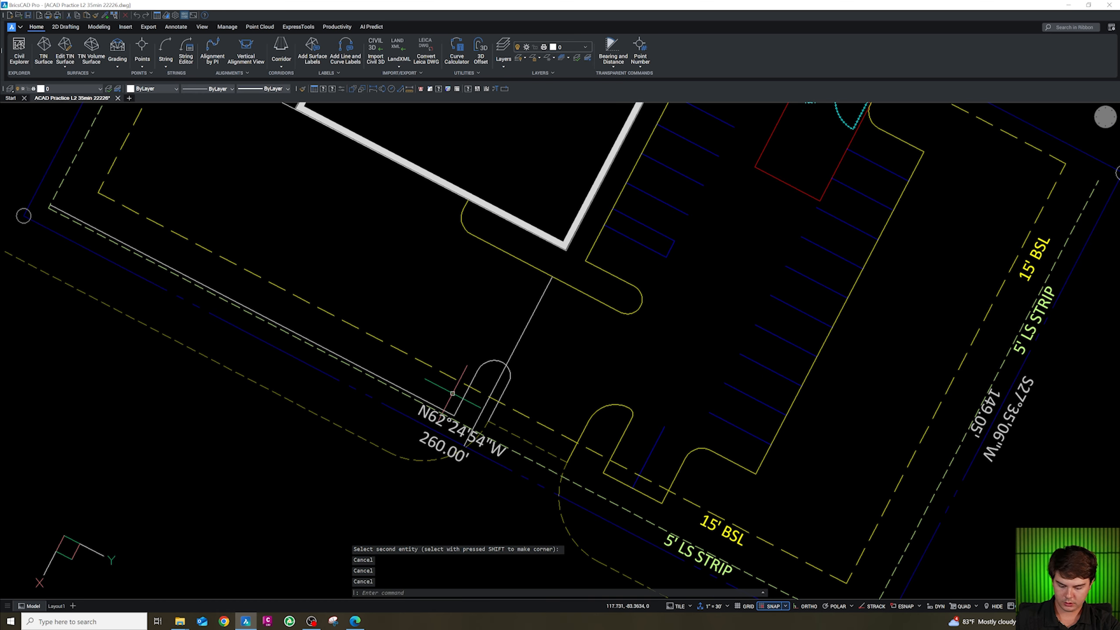
# Draw a 19-unit polyline from the island's west endpoint as the first stall line of the west row.
pyautogui.scroll(-4, 452, 393)
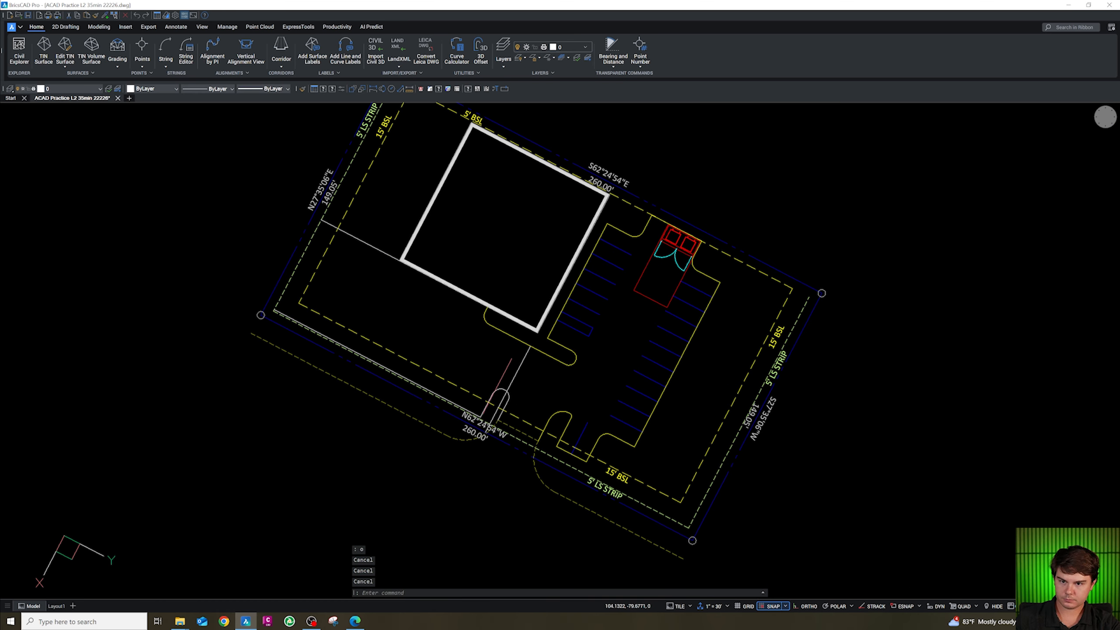
pyautogui.scroll(3, 498, 387)
pyautogui.scroll(-3, 511, 417)
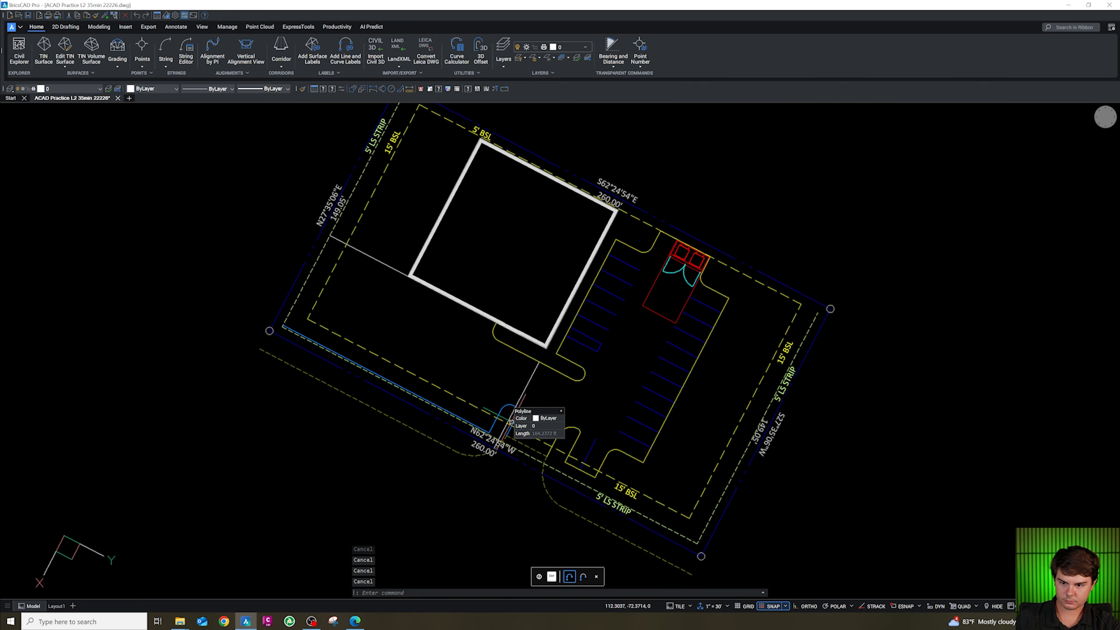
pyautogui.scroll(3, 503, 418)
pyautogui.write('pl')
pyautogui.press('Return')
pyautogui.keyDown('shift'); pyautogui.rightClick(504, 403); pyautogui.keyUp('shift')
pyautogui.click(551, 441)
pyautogui.click(500, 395)
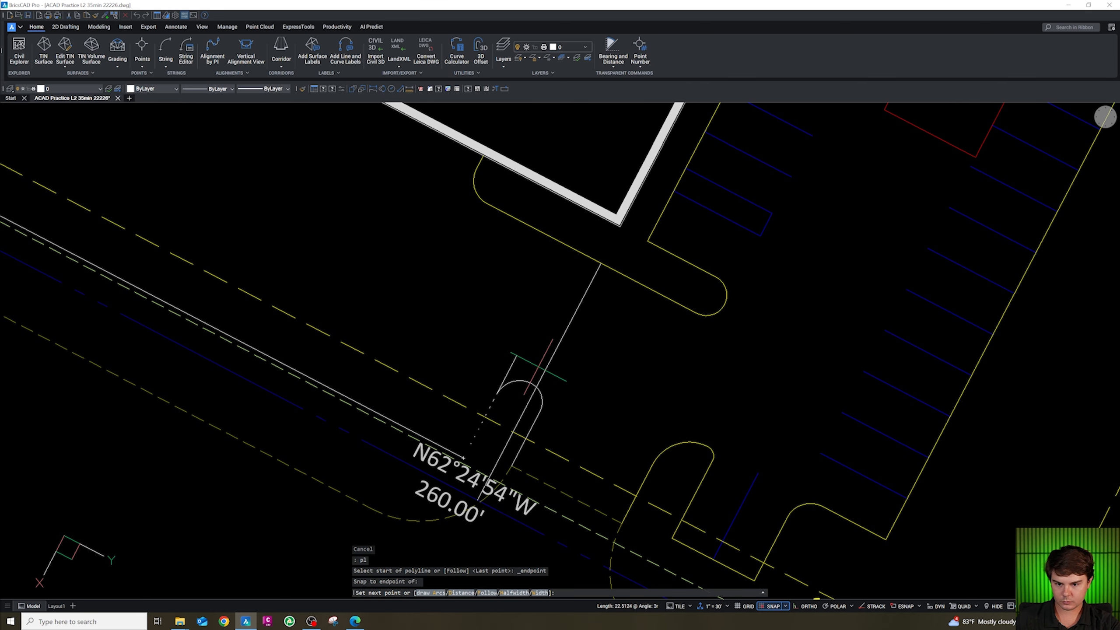
pyautogui.write('19')
pyautogui.press('Return')
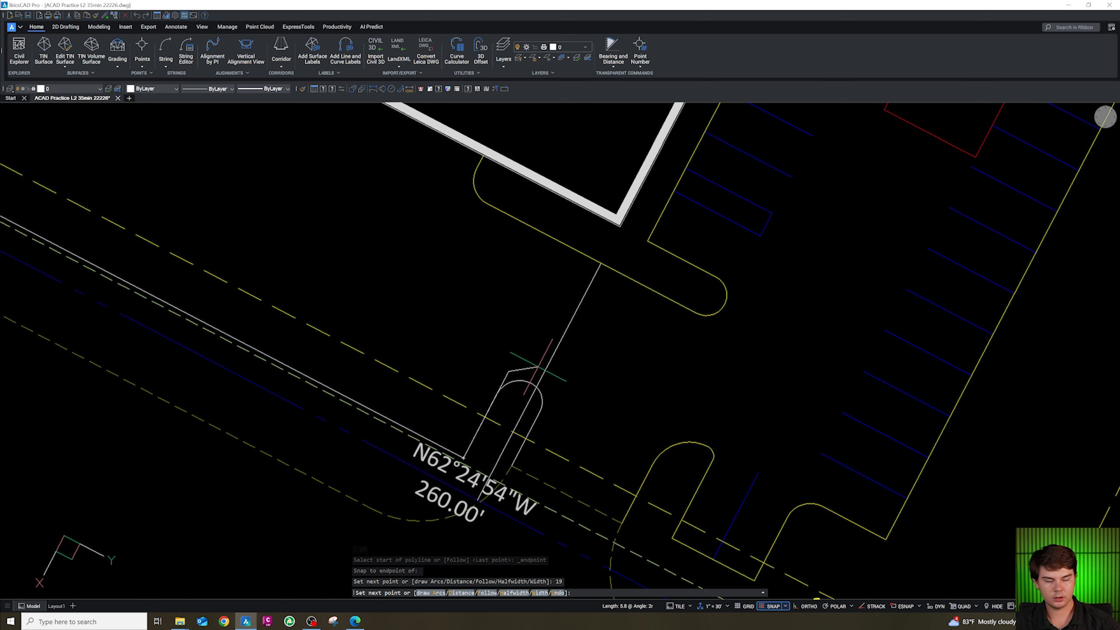
pyautogui.scroll(2, 498, 387)
pyautogui.press('Escape')
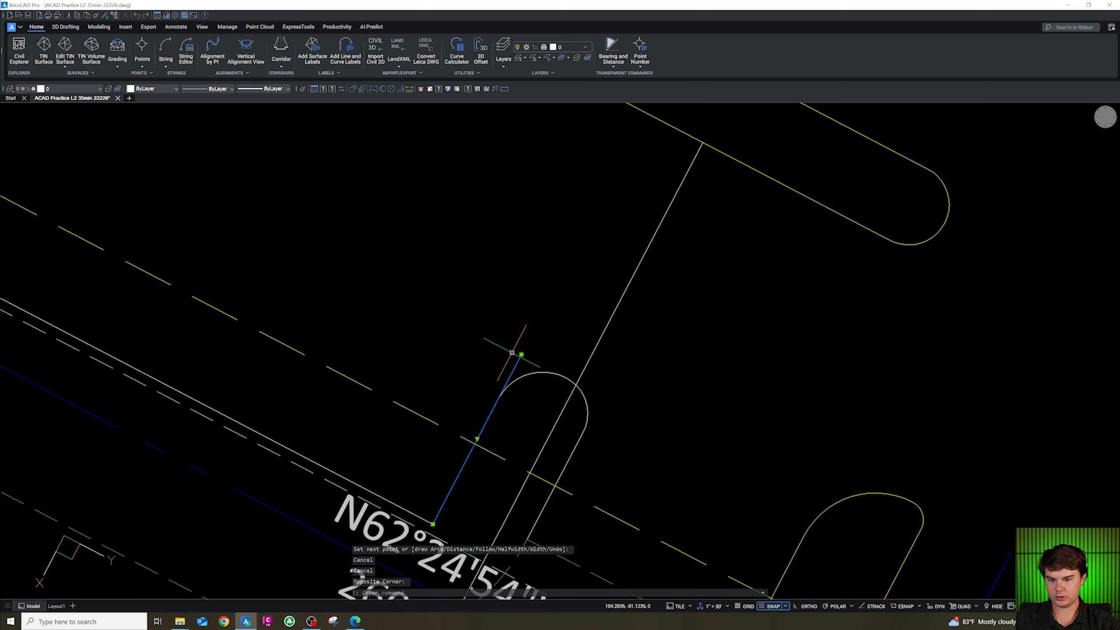
# Offset the new stall line repeatedly at 9-unit spacing to create the west row of stall lines.
pyautogui.write('o')
pyautogui.press('Return')
pyautogui.write('9')
pyautogui.press('Return')
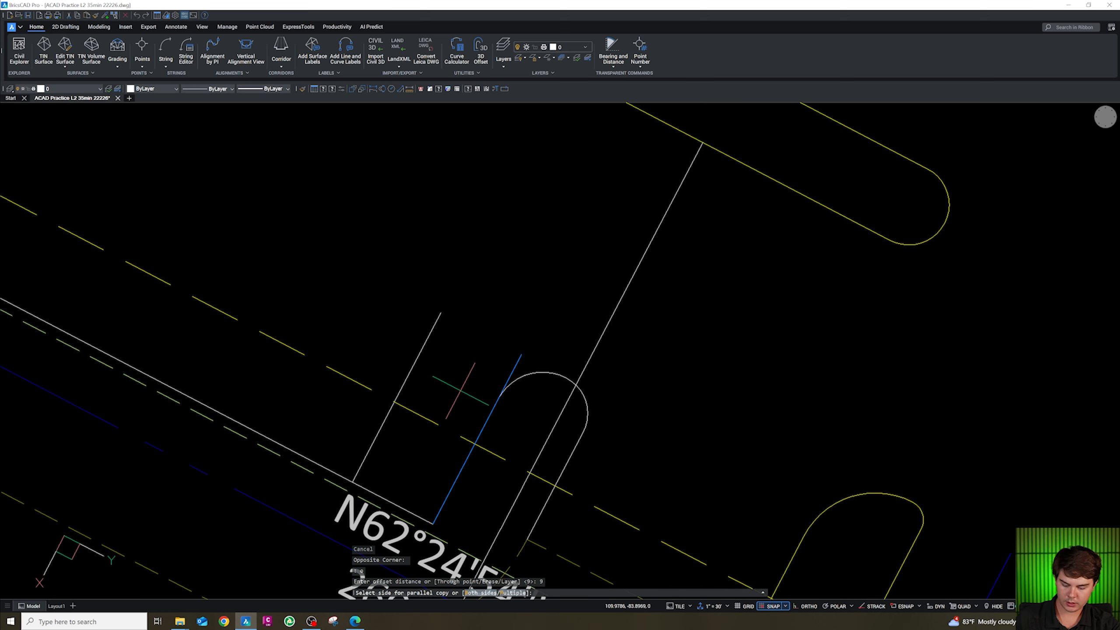
pyautogui.write('m')
pyautogui.press('Return')
pyautogui.click(426, 372)
pyautogui.click(392, 350)
pyautogui.click(296, 329)
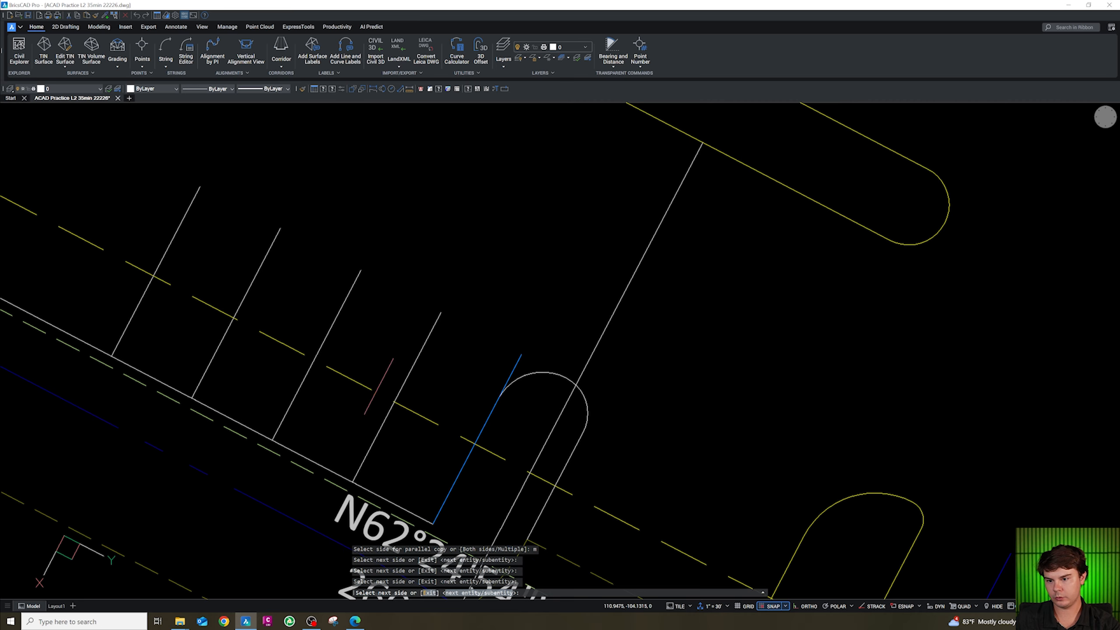
pyautogui.scroll(-3, 385, 393)
pyautogui.click(300, 347)
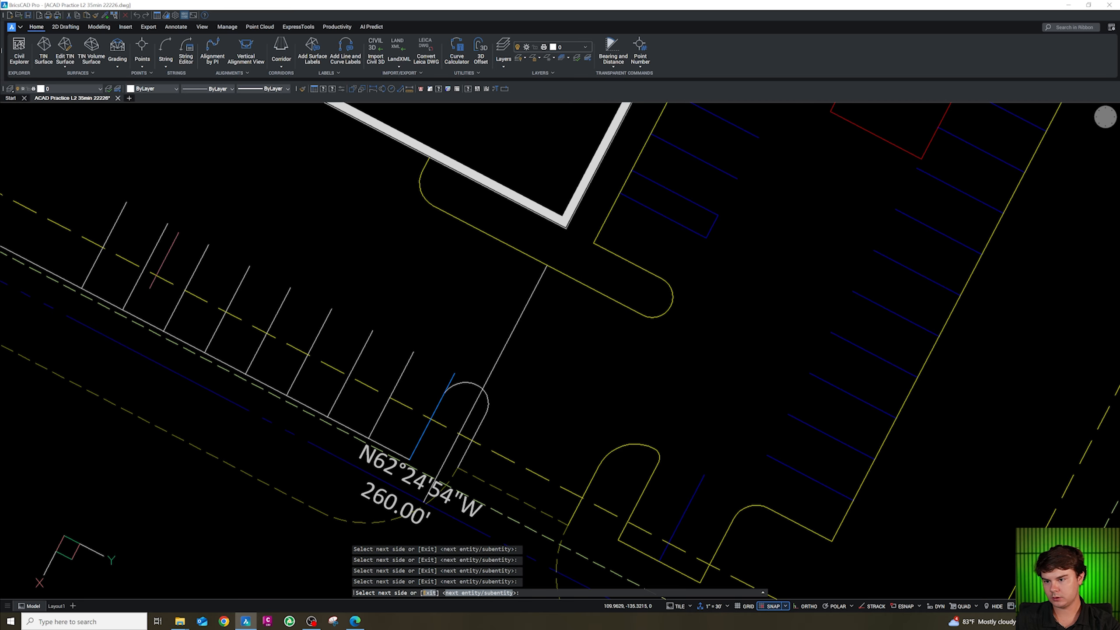
pyautogui.scroll(-5, 102, 232)
pyautogui.scroll(6, 218, 385)
pyautogui.press('Escape')
pyautogui.press('Escape')
pyautogui.press('Escape')
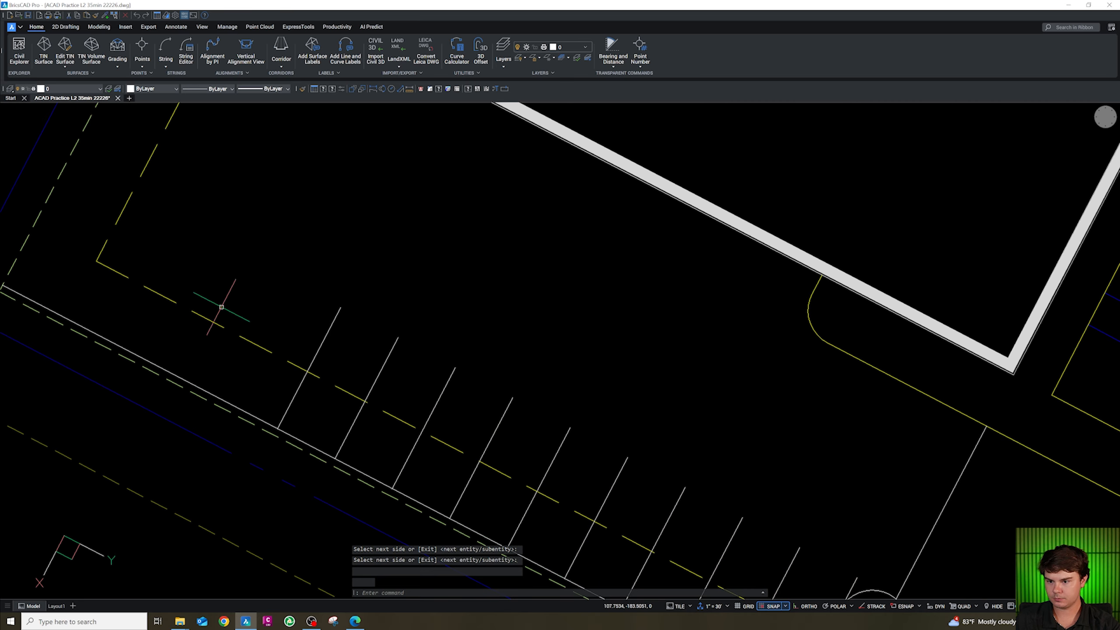
pyautogui.click(208, 391)
pyautogui.click(6, 289)
pyautogui.click(278, 427)
pyautogui.press('Escape')
pyautogui.press('Escape')
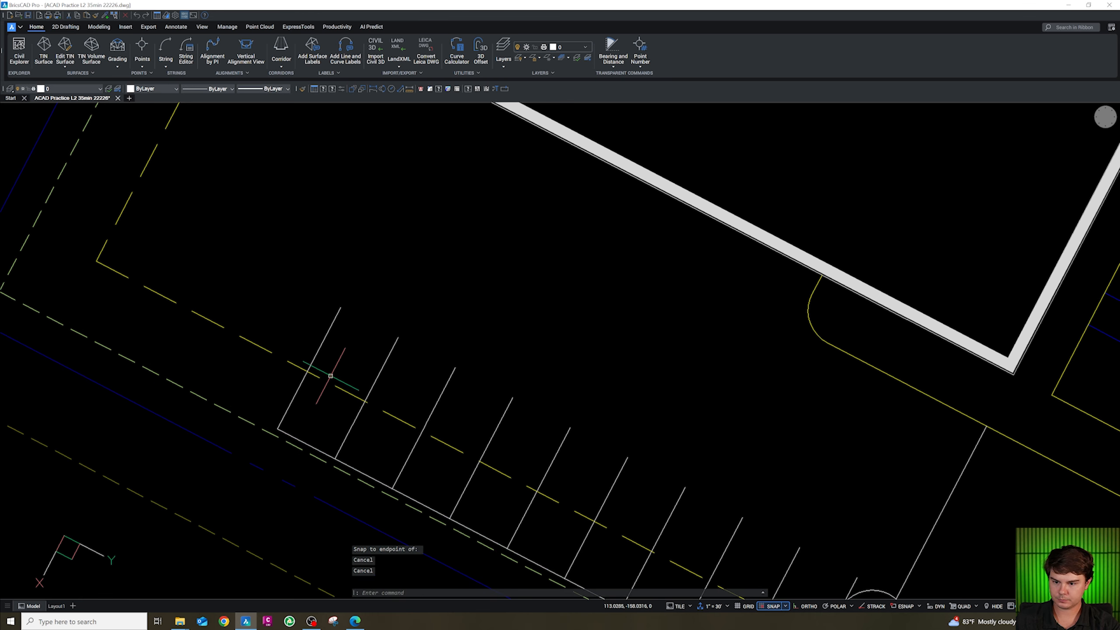
pyautogui.write('pl')
pyautogui.press('space')
pyautogui.hotkey('shift', 'e')
pyautogui.click(329, 303)
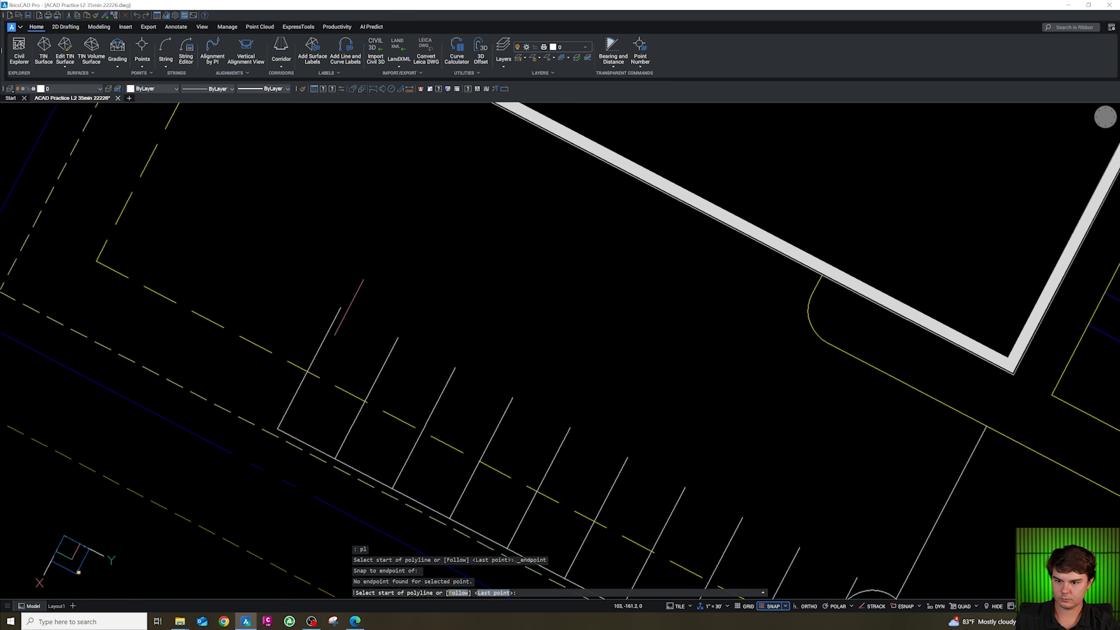
pyautogui.press('Escape')
pyautogui.press('Escape')
pyautogui.press('Escape')
# Draw a polyline from the top endpoint of the westernmost stall line along the back of the row.
pyautogui.write('pl')
pyautogui.press('space')
pyautogui.keyDown('shift'); pyautogui.rightClick(355, 306); pyautogui.keyUp('shift')
pyautogui.press('e')
pyautogui.click(342, 307)
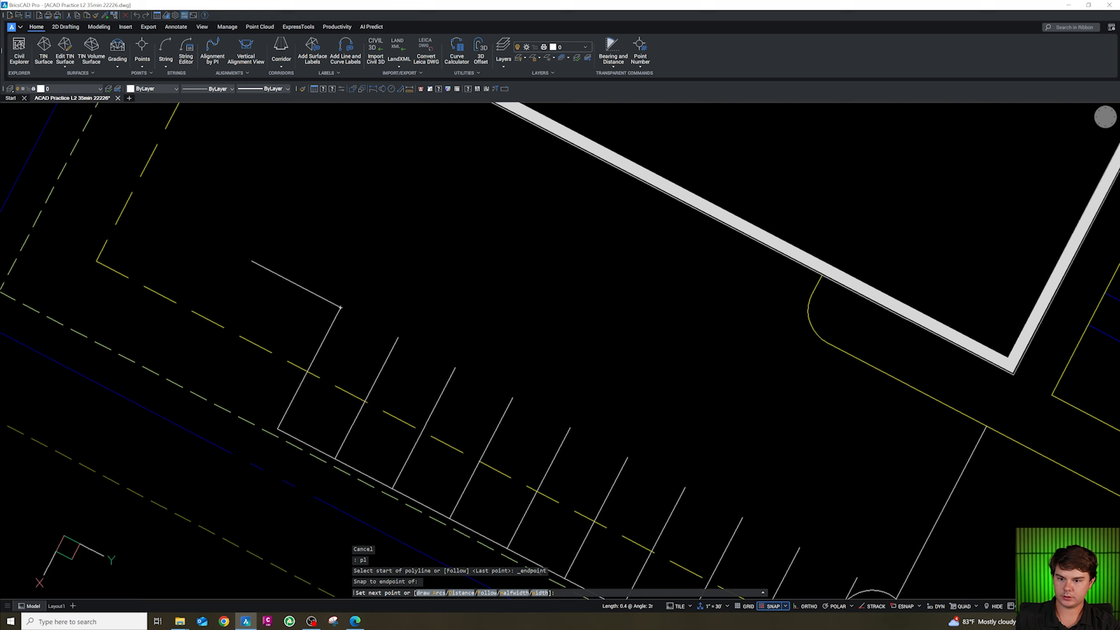
pyautogui.keyDown('shift'); pyautogui.click(143, 244); pyautogui.keyUp('shift')
pyautogui.press('Escape')
# Offset the north property line 5 units toward the building.
pyautogui.scroll(-3, 348, 374)
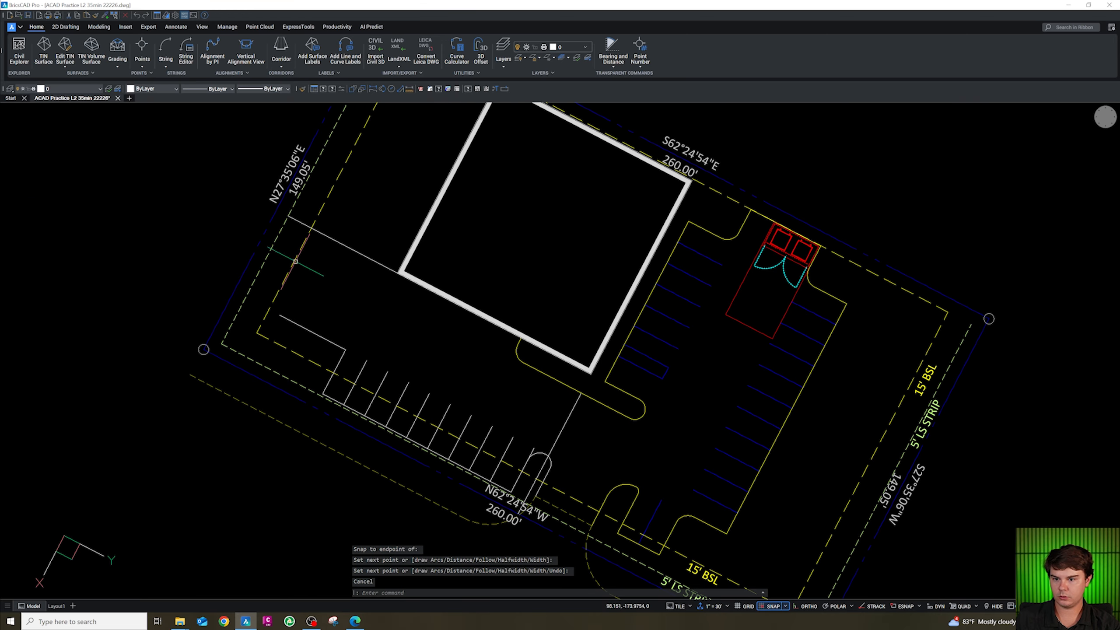
pyautogui.scroll(-2, 328, 397)
pyautogui.scroll(2, 375, 270)
pyautogui.scroll(-1, 402, 382)
pyautogui.scroll(2, 443, 205)
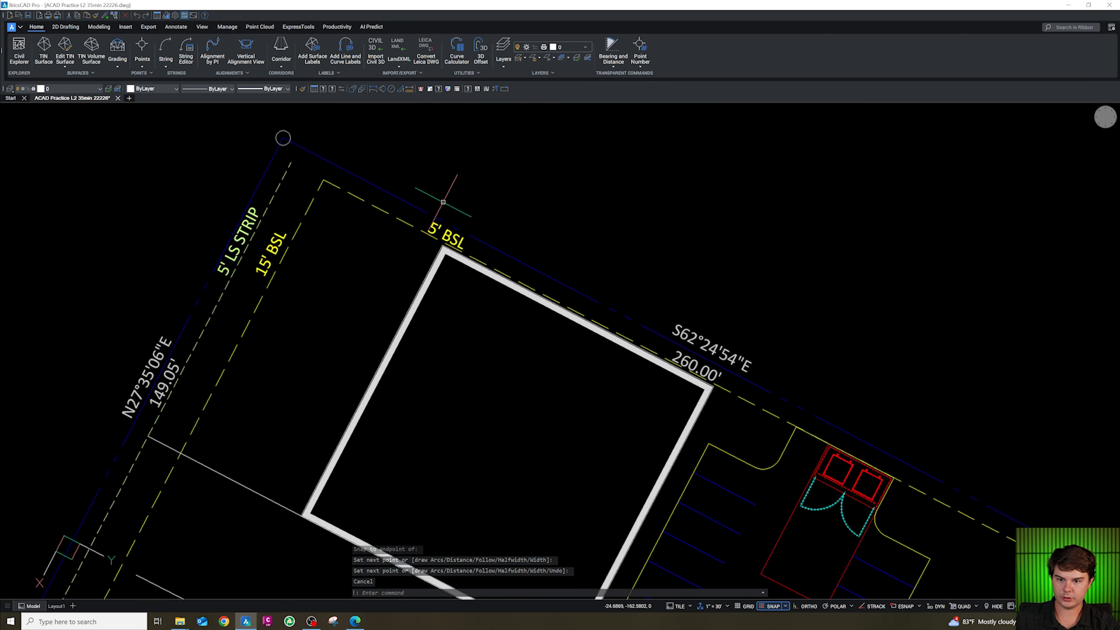
pyautogui.scroll(2, 443, 203)
pyautogui.press('Escape')
pyautogui.press('Escape')
pyautogui.press('Escape')
pyautogui.click(427, 227)
pyautogui.press('Escape')
pyautogui.write('o')
pyautogui.press('Return')
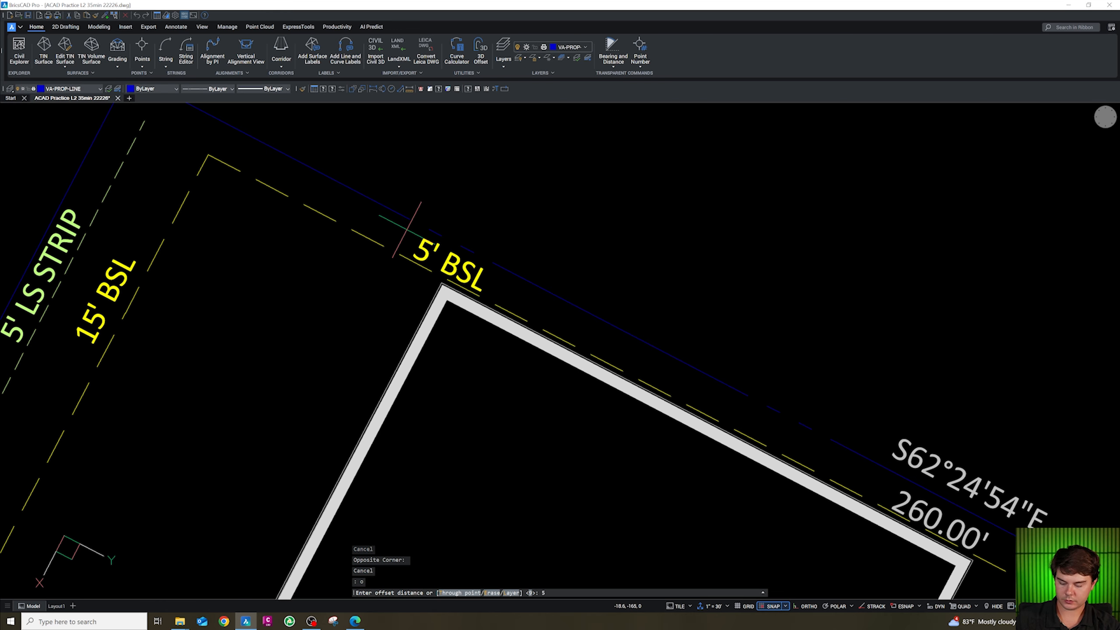
pyautogui.press('Return')
pyautogui.click(379, 235)
pyautogui.press('Escape')
pyautogui.press('Escape')
pyautogui.scroll(3, 419, 278)
pyautogui.press('Escape')
pyautogui.press('Escape')
pyautogui.write('pl')
pyautogui.press('Return')
pyautogui.keyDown('shift'); pyautogui.rightClick(467, 288); pyautogui.keyUp('shift')
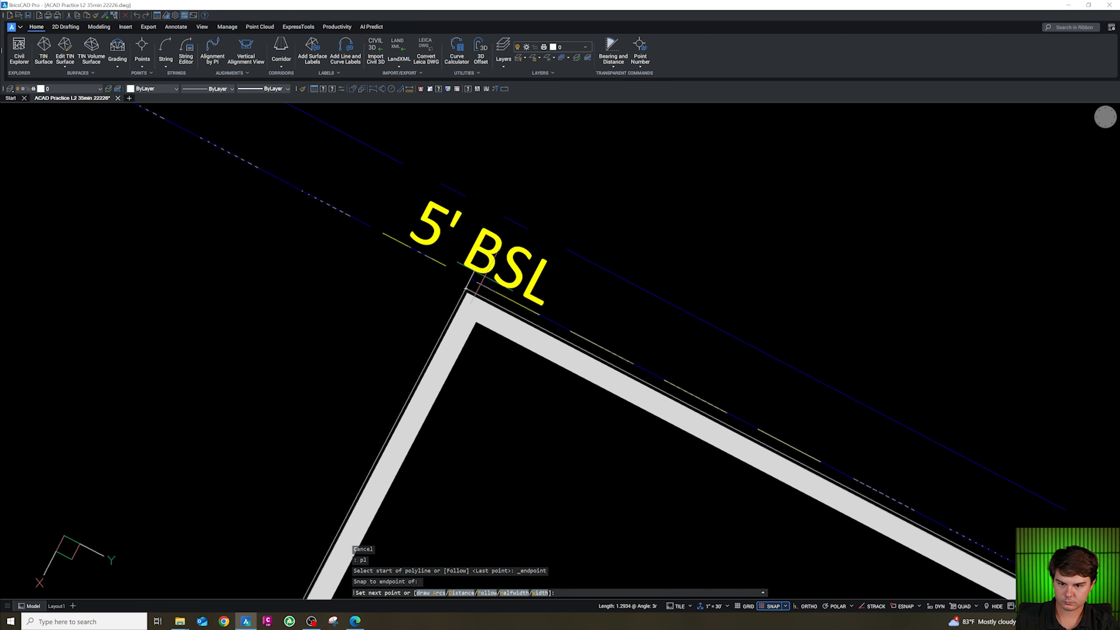
pyautogui.press('Escape')
pyautogui.press('Escape')
# Fillet the offset north line with the adjoining line at zero radius near the building's north corner.
pyautogui.scroll(2, 466, 289)
pyautogui.write('f')
pyautogui.press('Return')
pyautogui.write('r')
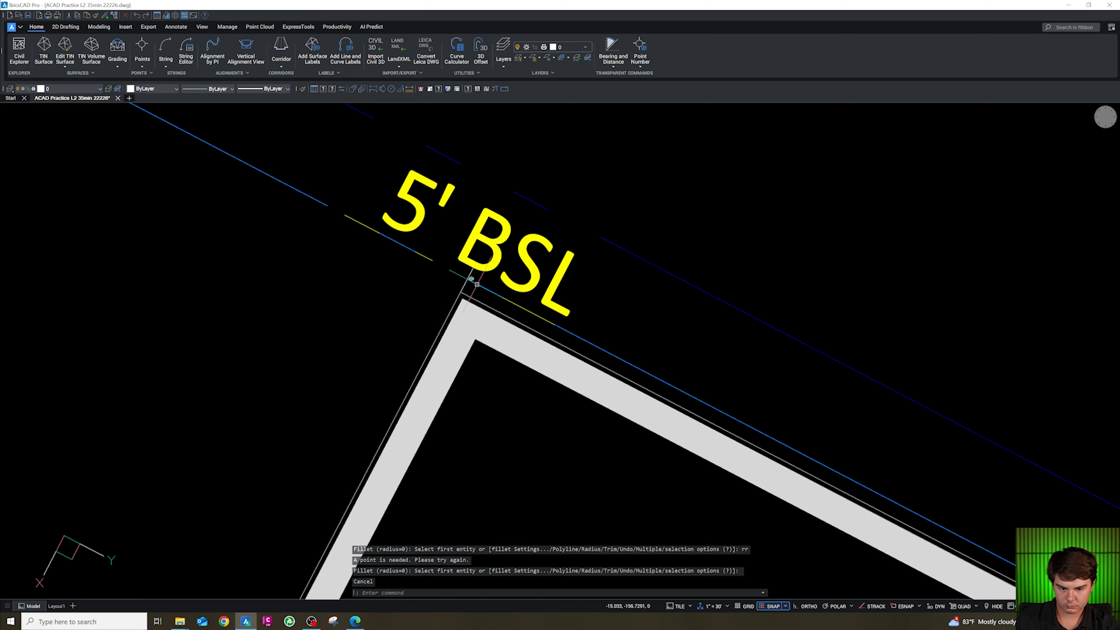
pyautogui.press('Return')
pyautogui.write('0')
pyautogui.press('Return')
pyautogui.click(449, 266)
pyautogui.click(403, 247)
pyautogui.click(426, 262)
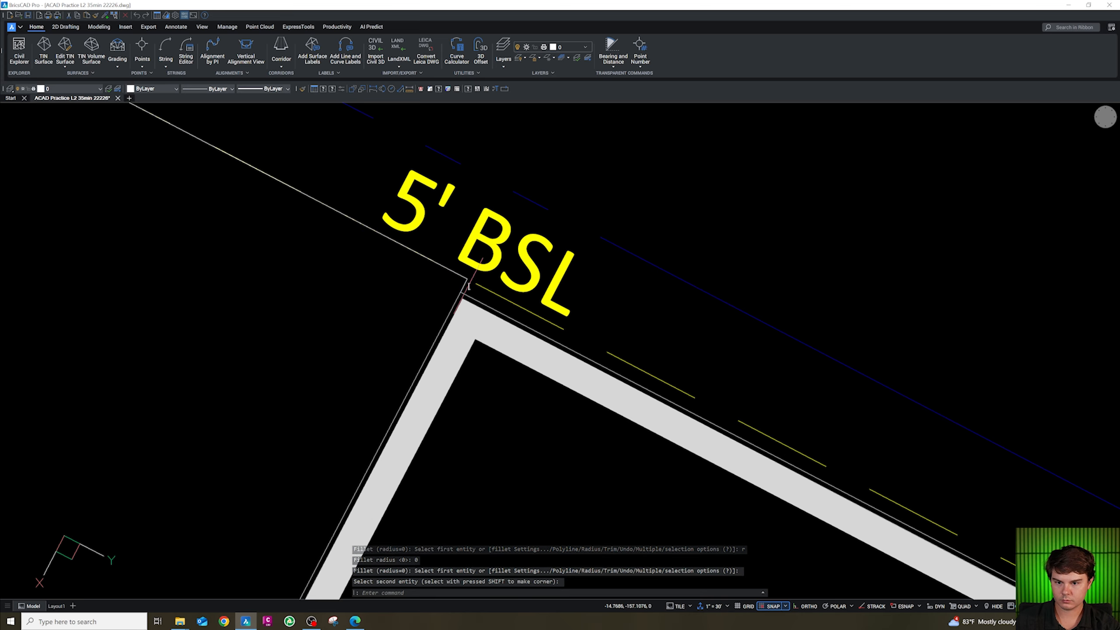
pyautogui.scroll(-4, 470, 292)
pyautogui.scroll(-5, 347, 231)
pyautogui.press('Escape')
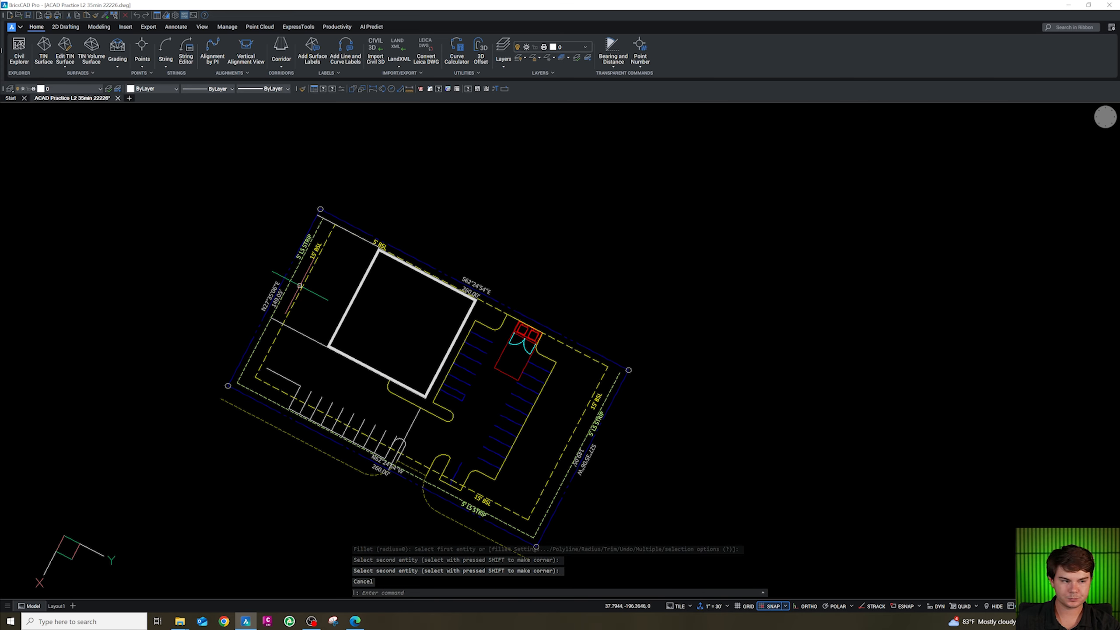
pyautogui.press('Escape')
pyautogui.scroll(5, 303, 276)
pyautogui.click(261, 234)
pyautogui.click(195, 357)
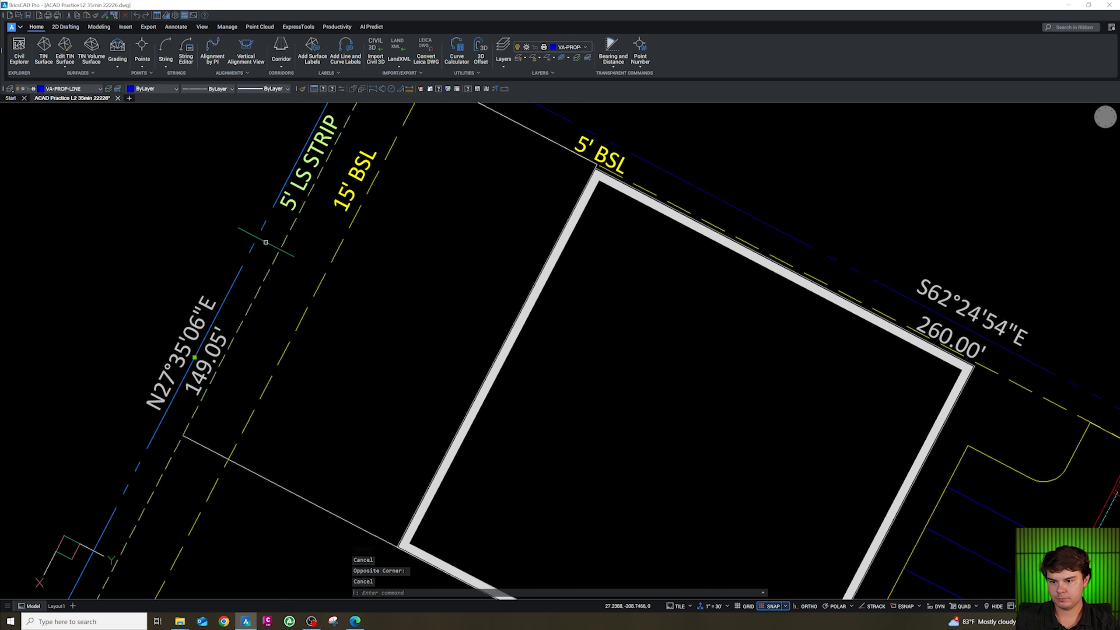
pyautogui.press('Escape')
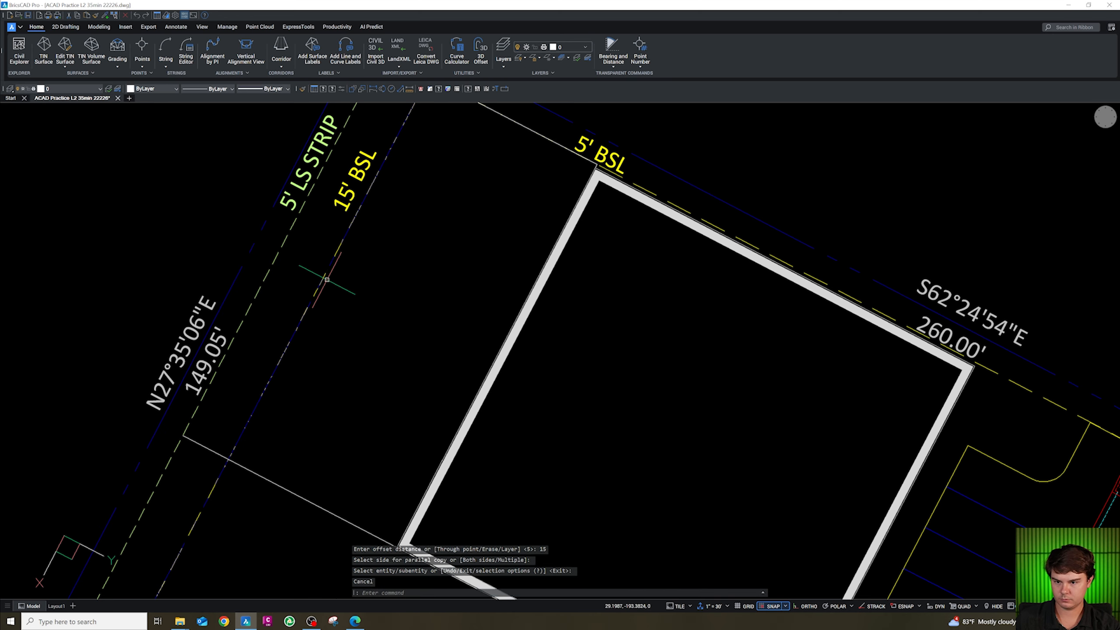
pyautogui.scroll(-4, 339, 317)
pyautogui.scroll(5, 368, 236)
# Fillet the offset north line and the west setback line at zero radius to close the northwest corner.
pyautogui.write('f')
pyautogui.press('Return')
pyautogui.write('r')
pyautogui.press('Return')
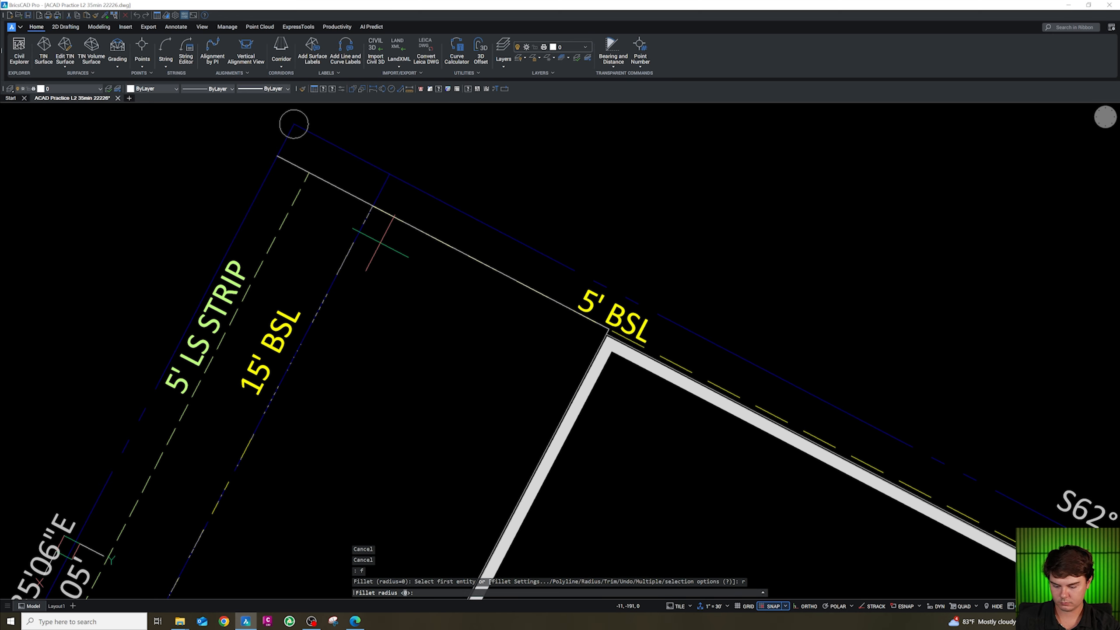
pyautogui.write('0')
pyautogui.press('Return')
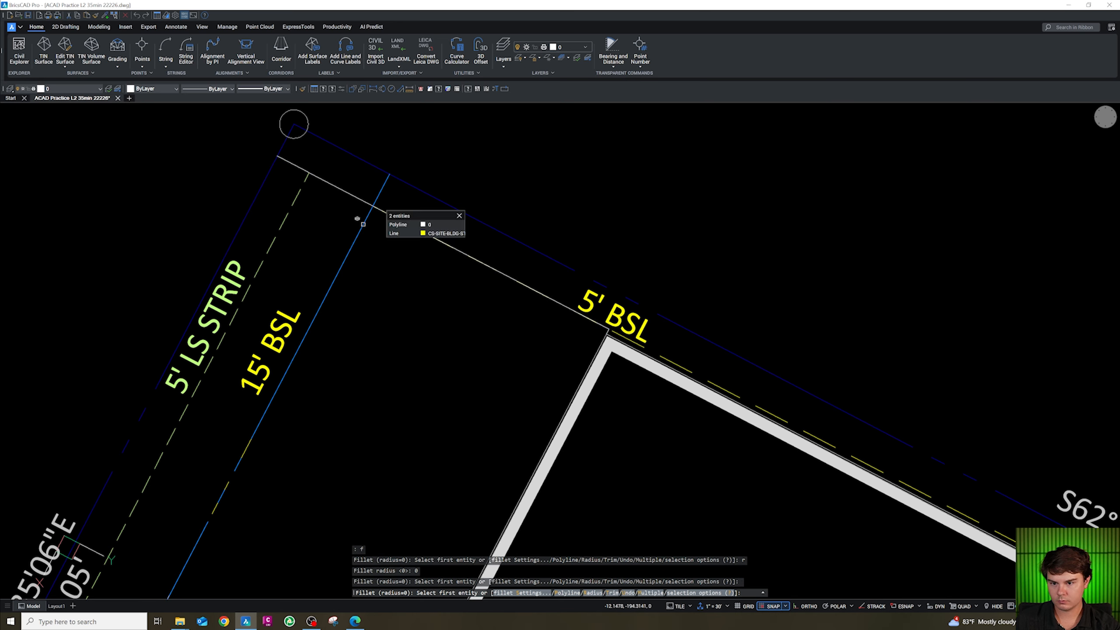
pyautogui.click(382, 210)
pyautogui.press('Return')
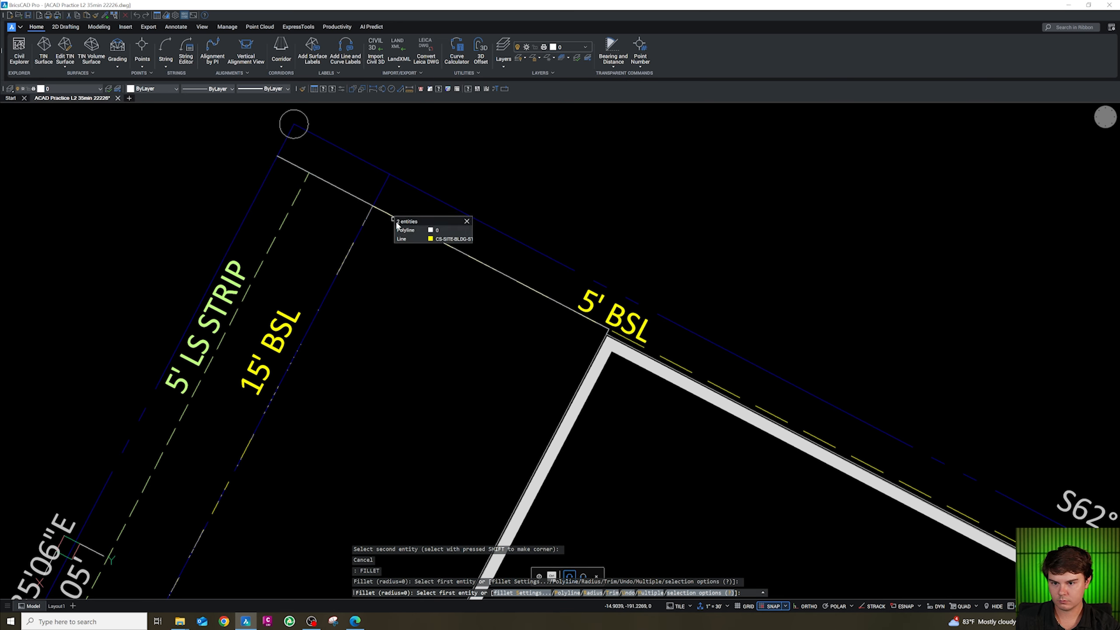
pyautogui.click(388, 214)
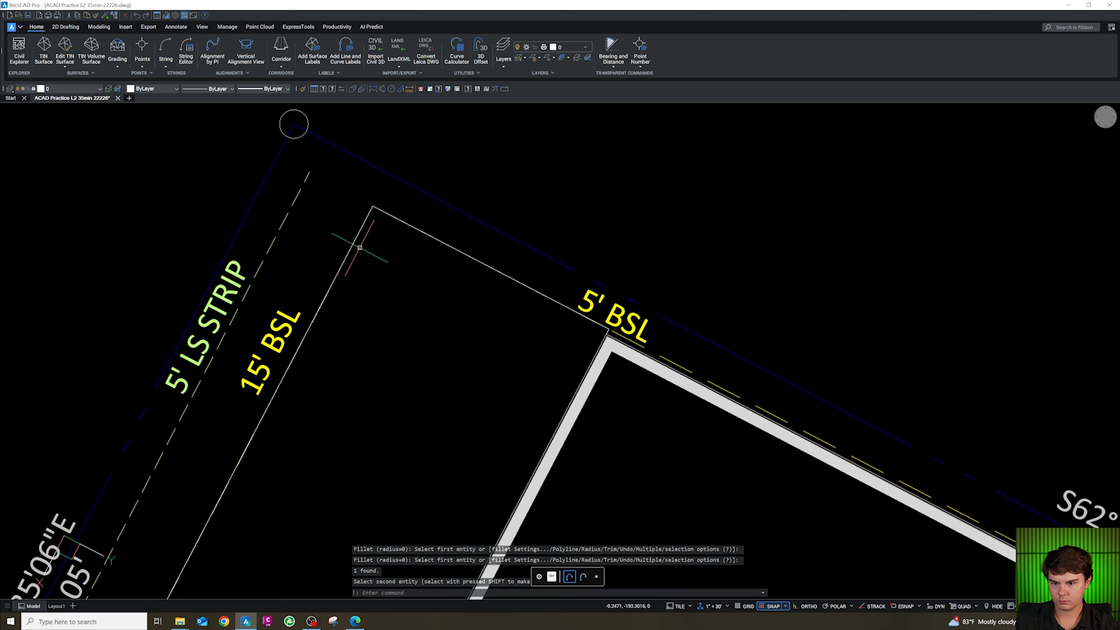
pyautogui.scroll(-5, 360, 248)
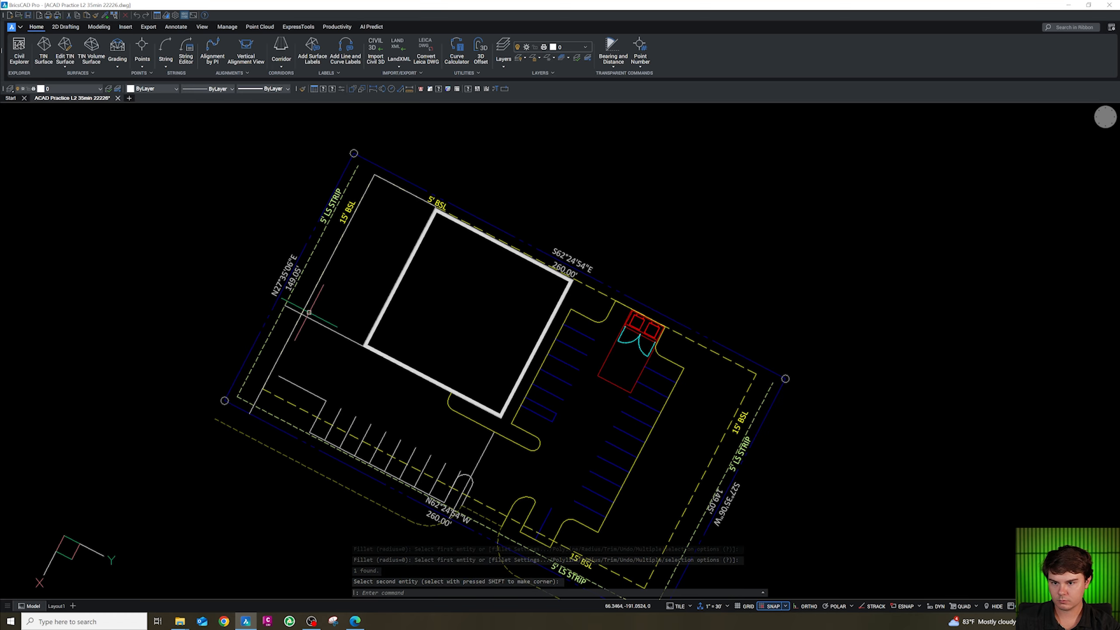
pyautogui.scroll(6, 315, 311)
pyautogui.press('Escape')
pyautogui.scroll(-4, 314, 318)
pyautogui.press('Escape')
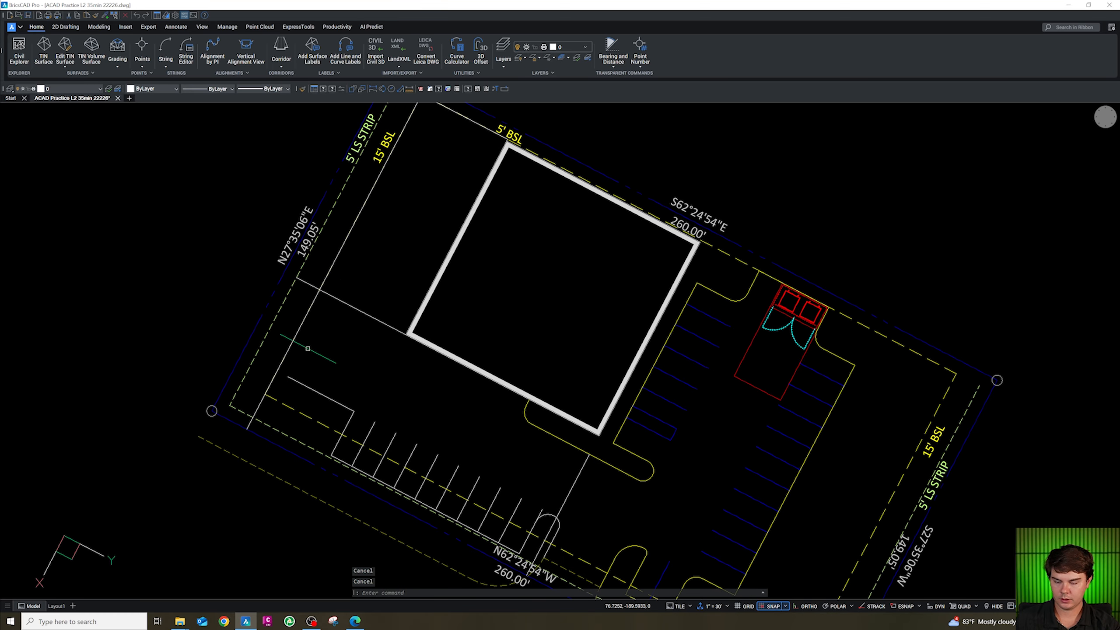
# Fillet the west curb line into the back-of-row polyline with a 15-unit radius.
pyautogui.write('f')
pyautogui.press('Return')
pyautogui.write('r')
pyautogui.press('Return')
pyautogui.write('15')
pyautogui.press('Return')
pyautogui.click(294, 338)
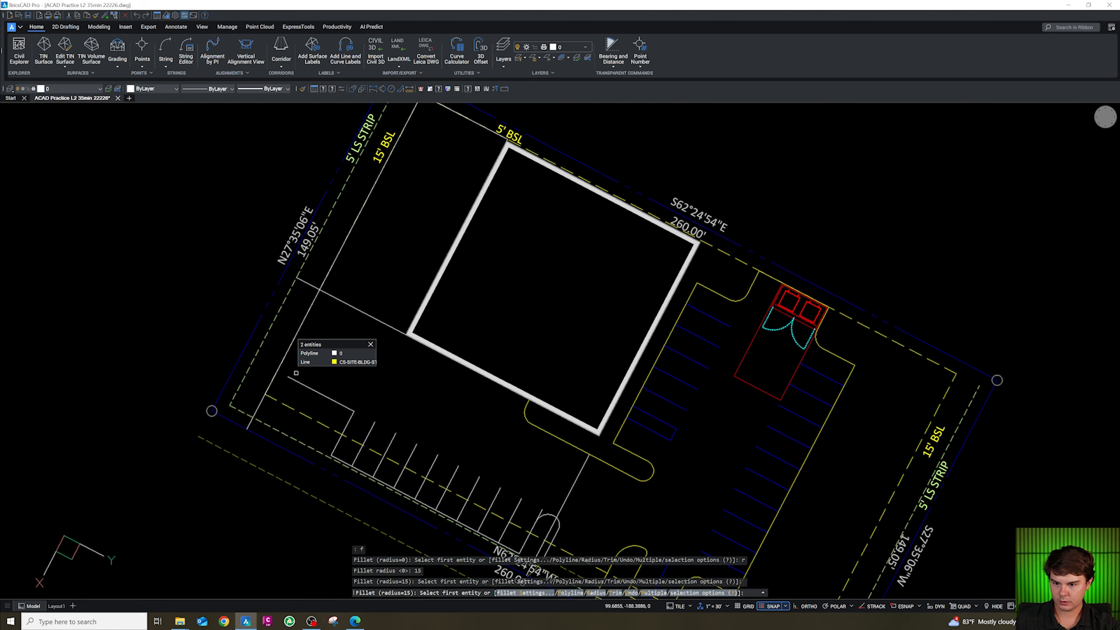
pyautogui.click(310, 354)
pyautogui.click(297, 382)
pyautogui.scroll(-3, 327, 347)
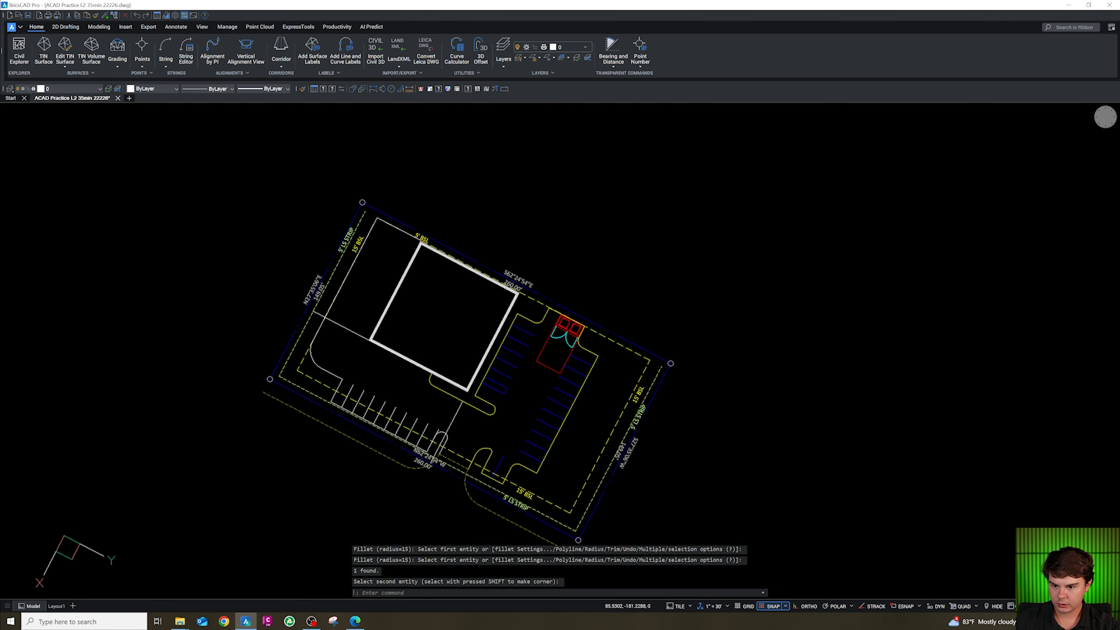
# Fillet the back-of-row polyline's corner near the west curb with a 5-unit radius.
pyautogui.scroll(3, 339, 385)
pyautogui.press('Escape')
pyautogui.press('Escape')
pyautogui.write('f')
pyautogui.press('Return')
pyautogui.write('r')
pyautogui.press('Return')
pyautogui.write('5')
pyautogui.press('Return')
pyautogui.click(339, 374)
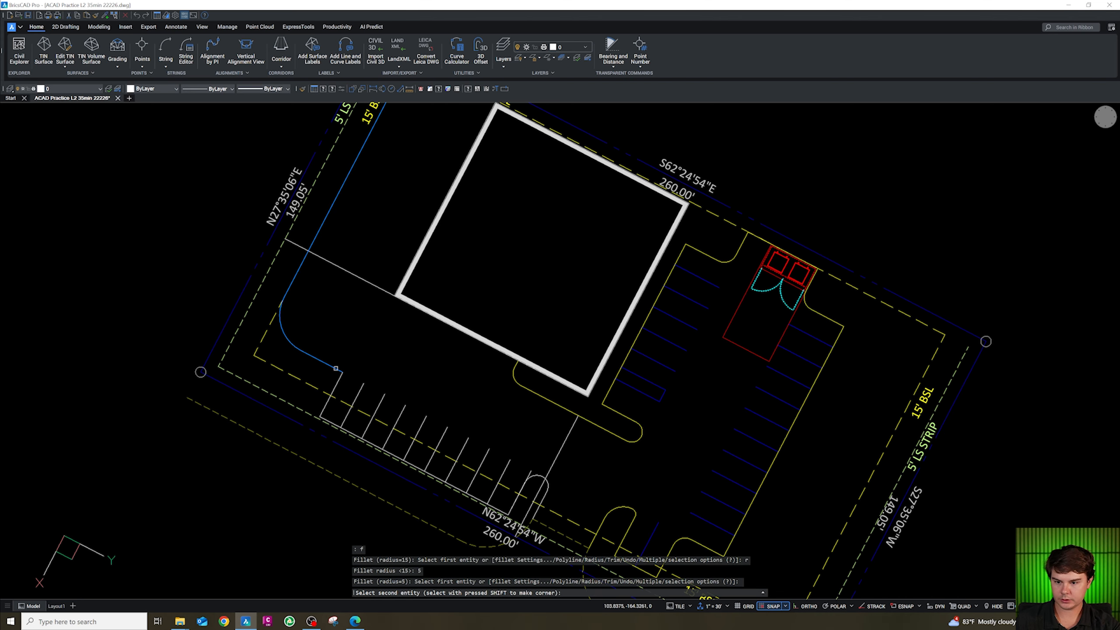
pyautogui.press('Escape')
pyautogui.click(337, 379)
pyautogui.scroll(-3, 337, 371)
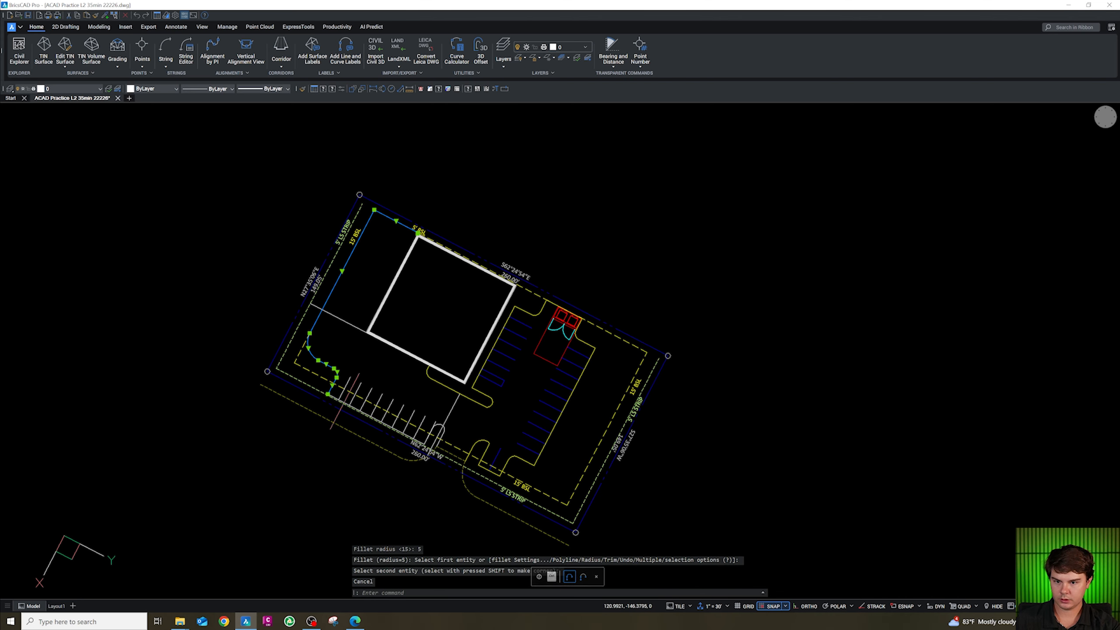
pyautogui.scroll(4, 338, 399)
pyautogui.click(323, 390)
pyautogui.scroll(-2, 340, 345)
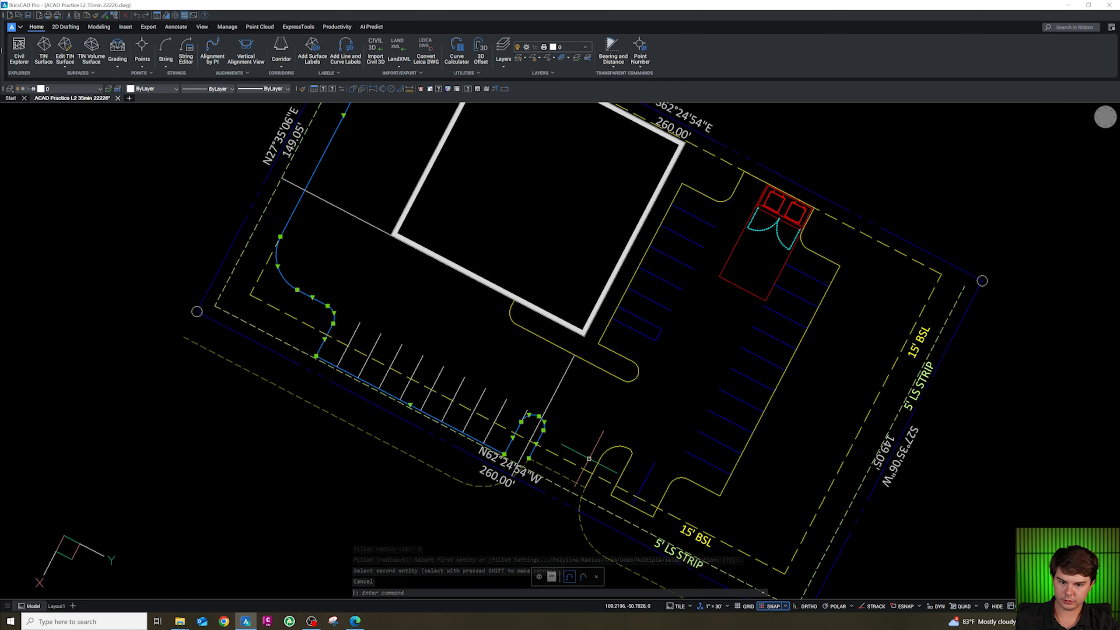
# Join the island curb to the back-of-row polyline into one polyline.
pyautogui.write('j')
pyautogui.press('Return')
pyautogui.click(541, 427)
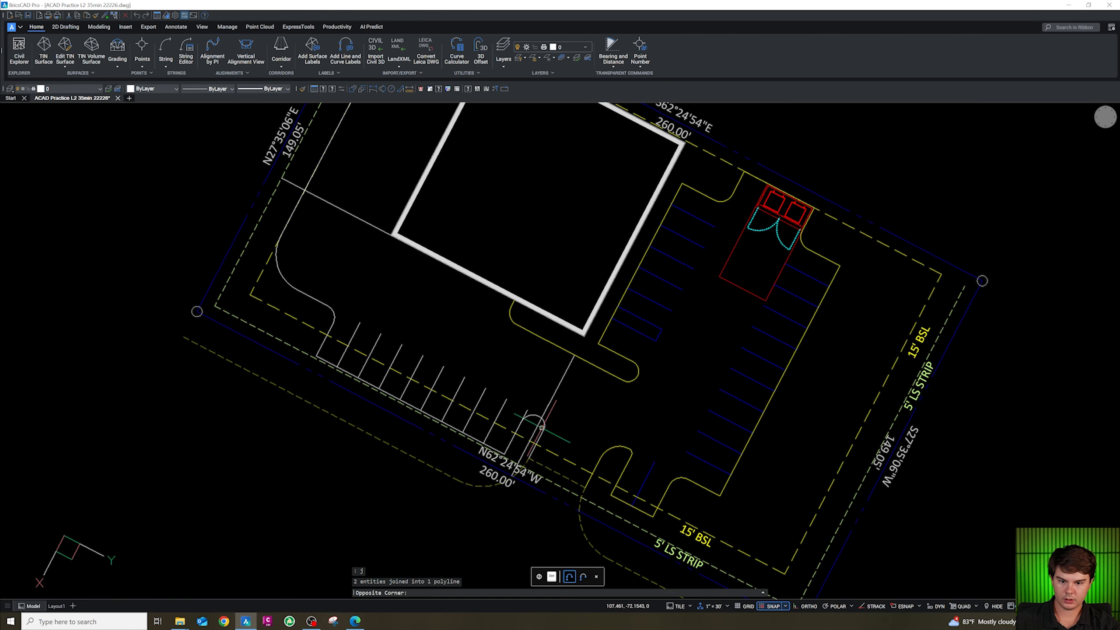
# Match the joined curb polyline's properties to the existing concrete curb line.
pyautogui.click(543, 430)
pyautogui.write('ma')
pyautogui.press('Return')
pyautogui.click(601, 452)
pyautogui.press('Escape')
pyautogui.press('Escape')
pyautogui.scroll(3, 533, 418)
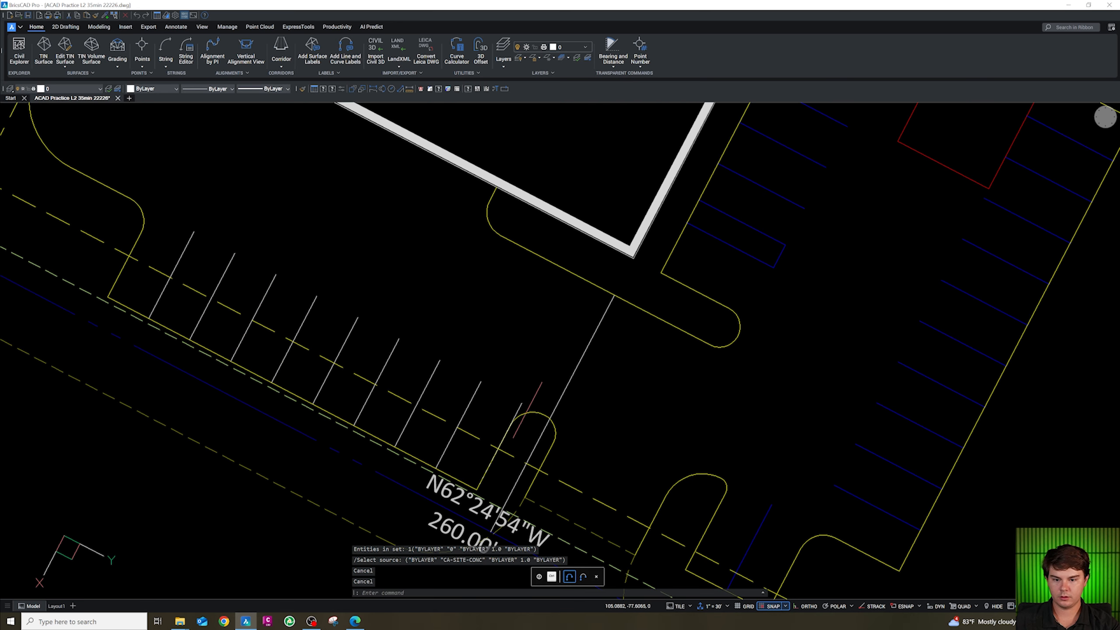
# Delete the leftover short line and the guide line running from the building corner to the island.
pyautogui.click(519, 406)
pyautogui.press('Delete')
pyautogui.click(571, 351)
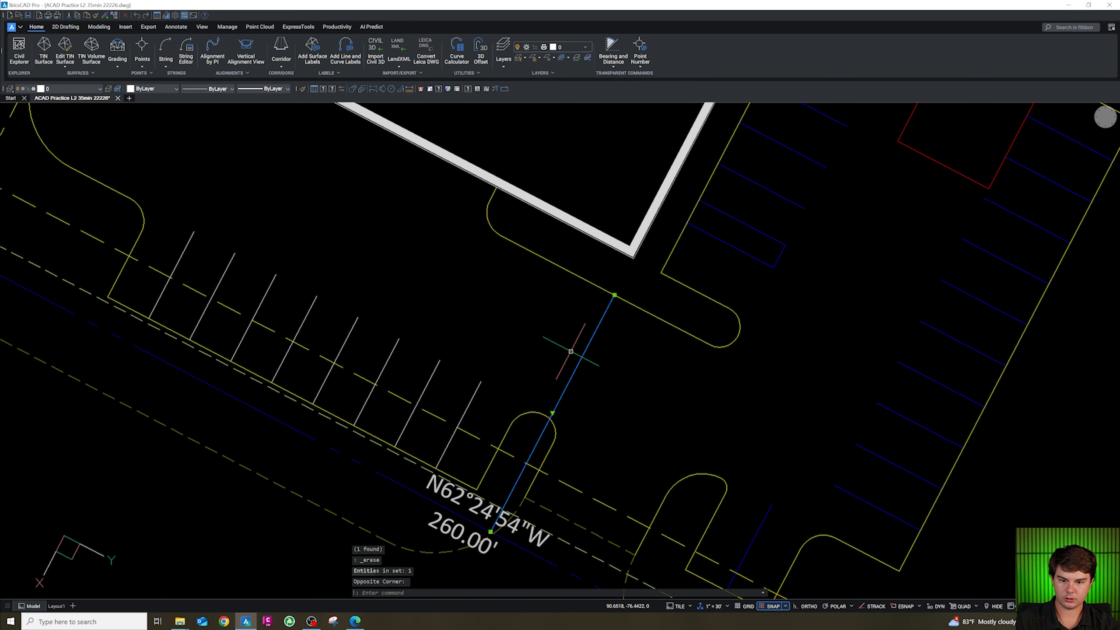
pyautogui.press('Delete')
# Match the west row's stall lines to the existing parking stripe properties.
pyautogui.scroll(-3, 569, 353)
pyautogui.scroll(3, 544, 360)
pyautogui.moveTo(515, 397); pyautogui.dragTo(203, 233)
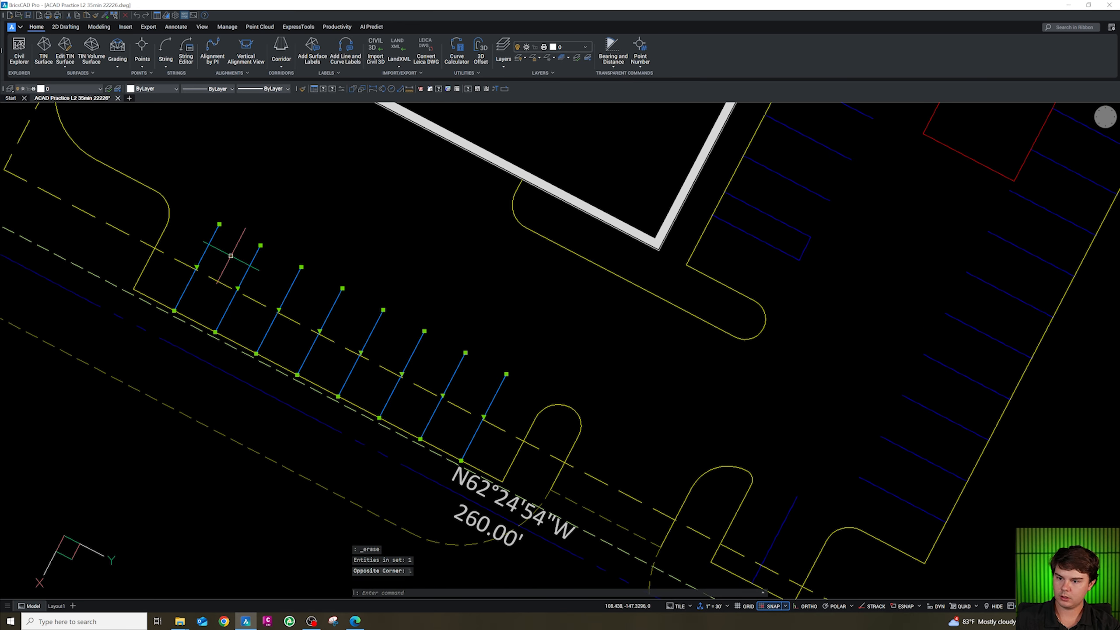
pyautogui.write('ma')
pyautogui.press('Return')
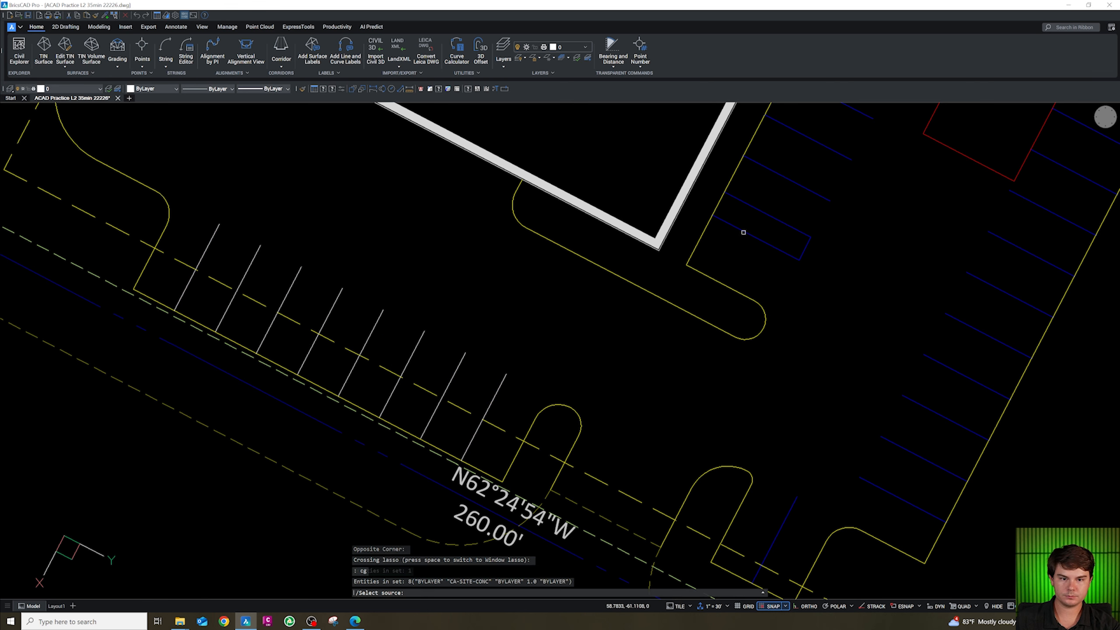
pyautogui.click(743, 233)
pyautogui.scroll(-4, 592, 363)
pyautogui.press('Escape')
pyautogui.click(482, 274)
pyautogui.click(481, 263)
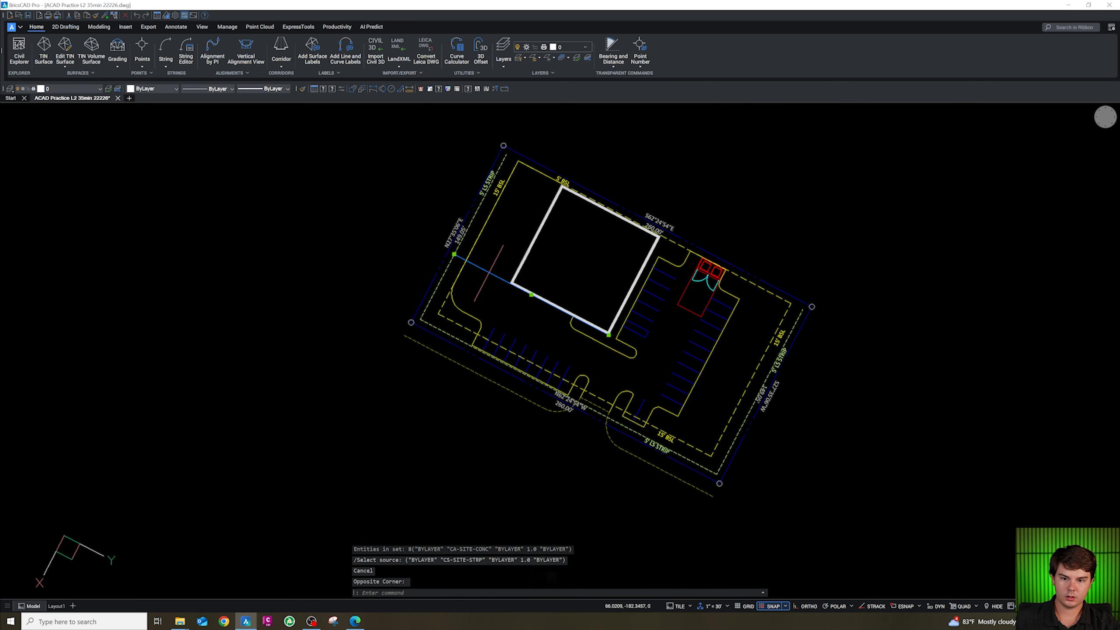
pyautogui.press('Escape')
pyautogui.scroll(3, 582, 311)
pyautogui.press('Escape')
pyautogui.press('Escape')
# Draw a polyline from the curb endpoint below the building northwest along the building's southwest face.
pyautogui.write('pl')
pyautogui.press('Return')
pyautogui.keyDown('shift'); pyautogui.rightClick(550, 344); pyautogui.keyUp('shift')
pyautogui.press('e')
pyautogui.click(552, 346)
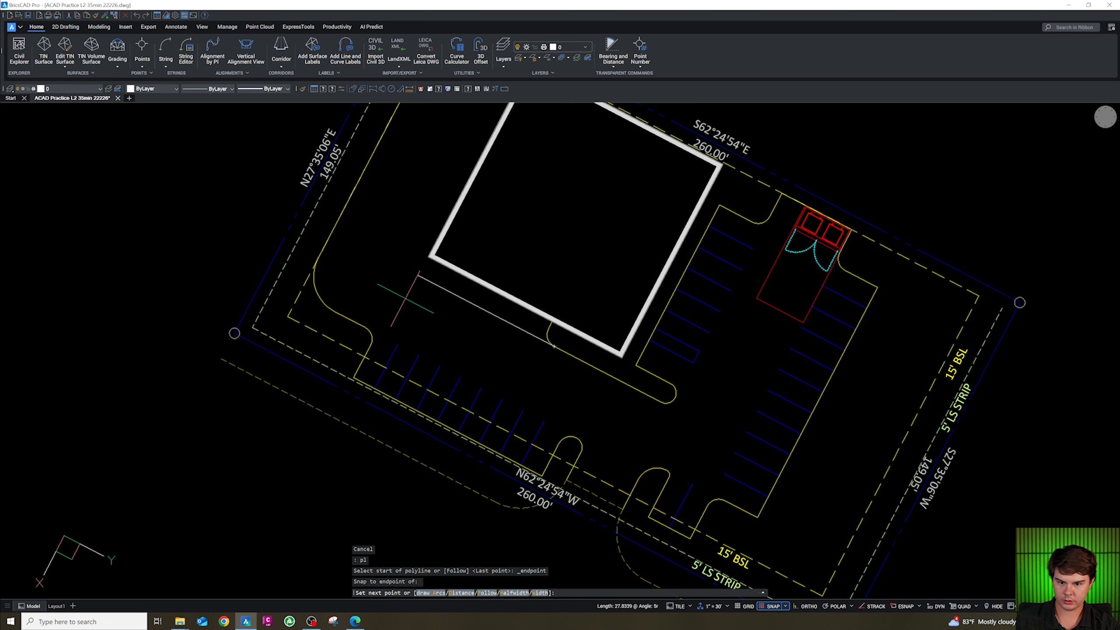
pyautogui.click(387, 292)
pyautogui.press('Escape')
# Draw a short polyline from the building's west corner across the new walkway line.
pyautogui.press('Return')
pyautogui.keyDown('shift'); pyautogui.rightClick(424, 262); pyautogui.keyUp('shift')
pyautogui.press('e')
pyautogui.click(429, 257)
pyautogui.click(424, 305)
pyautogui.press('Escape')
# Fillet the two new walkway lines at zero radius to close the strip's west corner.
pyautogui.press('Escape')
pyautogui.write('f')
pyautogui.press('Return')
pyautogui.write('r')
pyautogui.press('Return')
pyautogui.write('0')
pyautogui.press('Return')
pyautogui.click(440, 286)
pyautogui.click(424, 266)
# Match the walkway strip's edge line to the parking stripe properties.
pyautogui.press('Escape')
pyautogui.press('Escape')
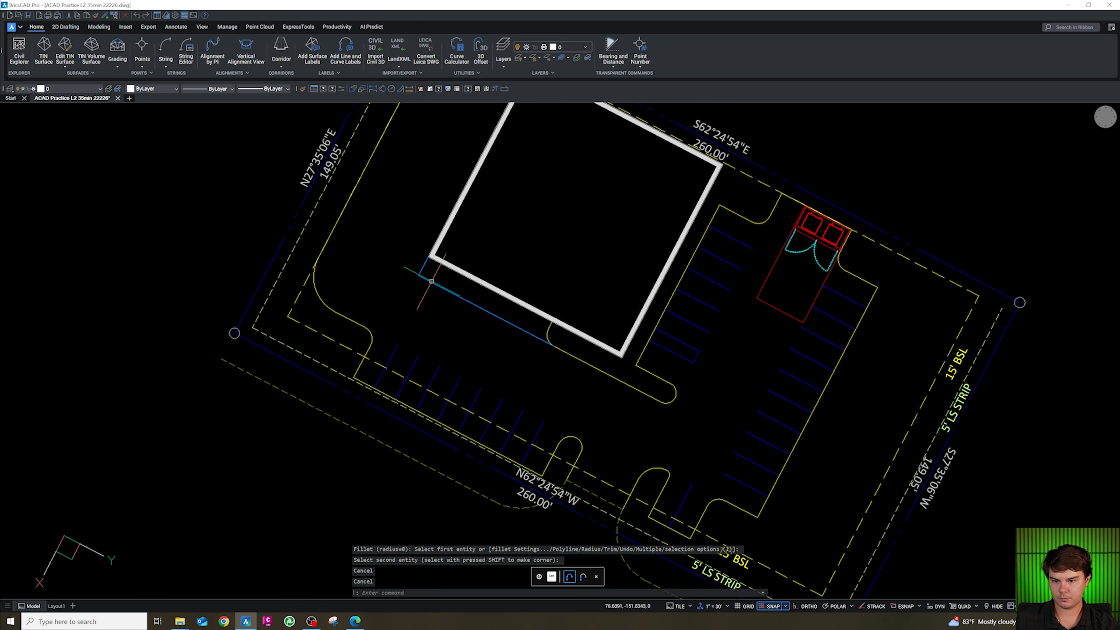
pyautogui.press('Escape')
pyautogui.click(444, 308)
pyautogui.click(435, 292)
pyautogui.write('cg')
pyautogui.press('Return')
pyautogui.click(416, 355)
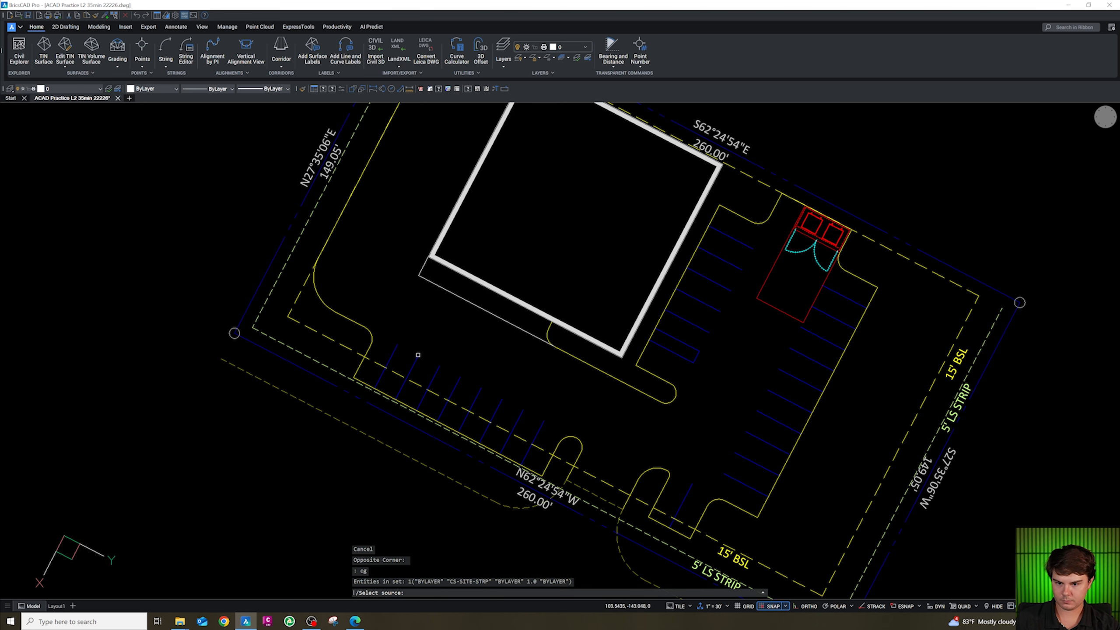
pyautogui.press('Escape')
pyautogui.press('Escape')
pyautogui.press('Escape')
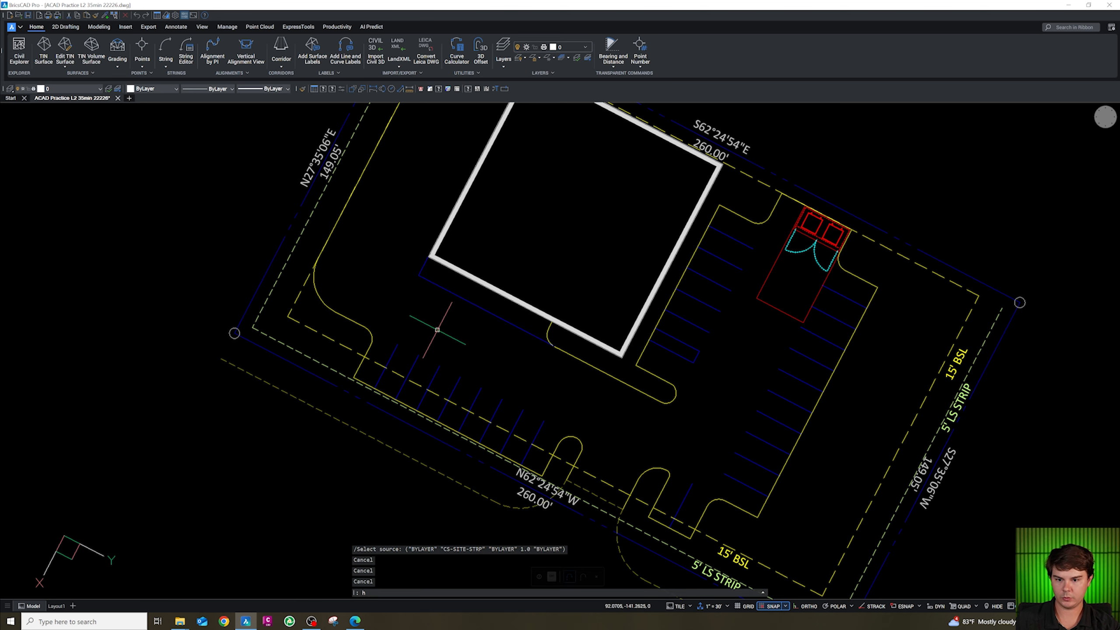
# Hatch the strip between the building and the new line with the ANSI31 pattern at scale 15.
pyautogui.press('Return')
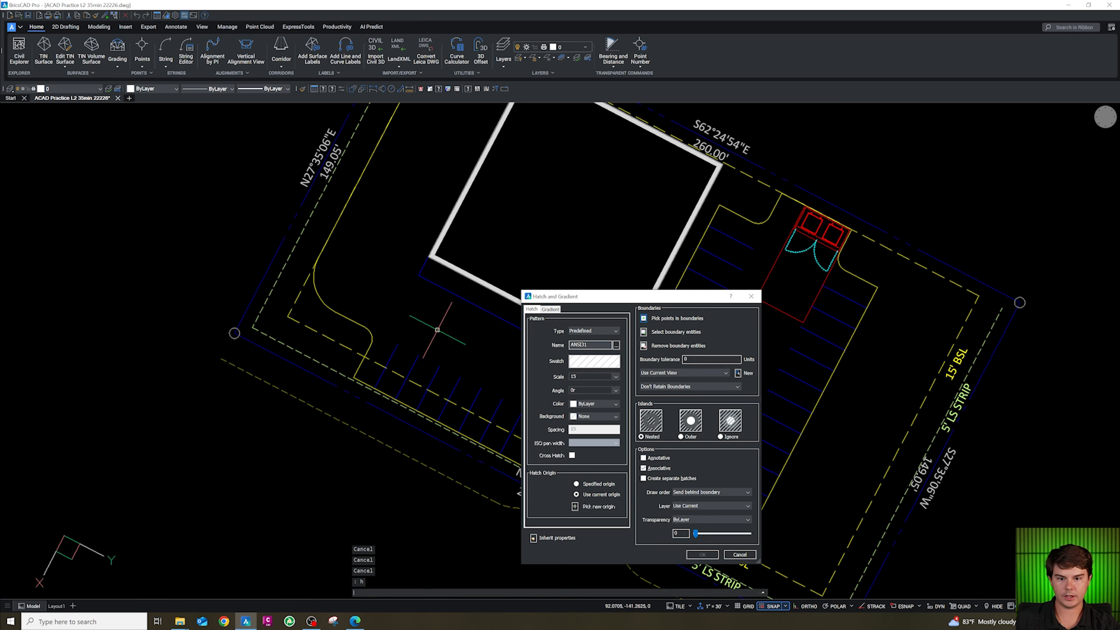
pyautogui.click(647, 318)
pyautogui.click(498, 309)
pyautogui.press('Return')
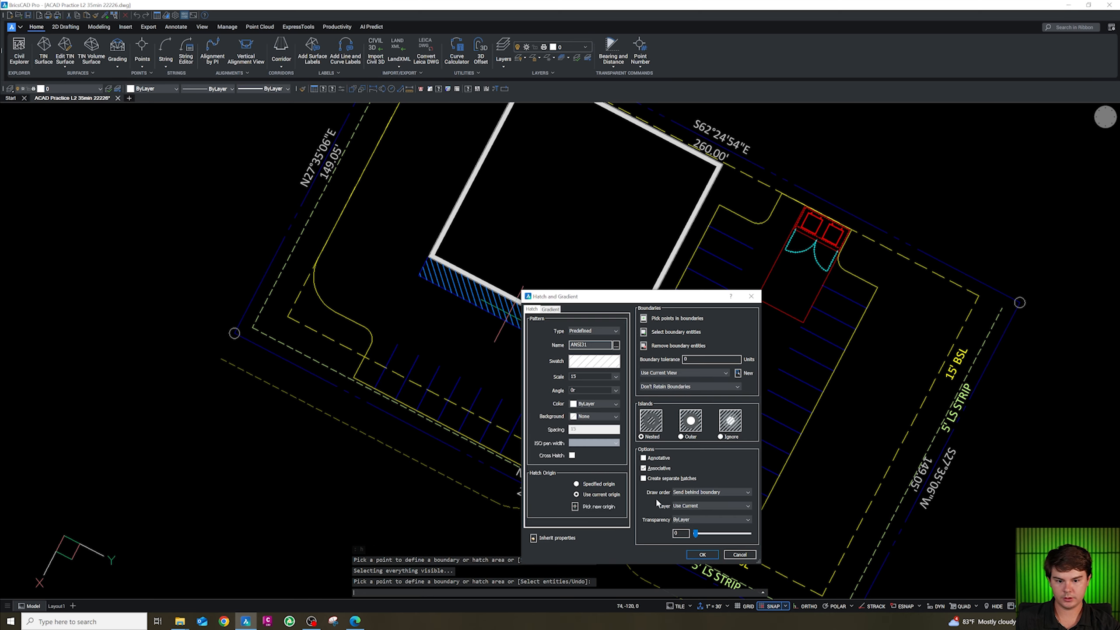
pyautogui.click(702, 554)
# Match the new hatch's properties to the parking stripe layer.
pyautogui.click(499, 315)
pyautogui.write('c')
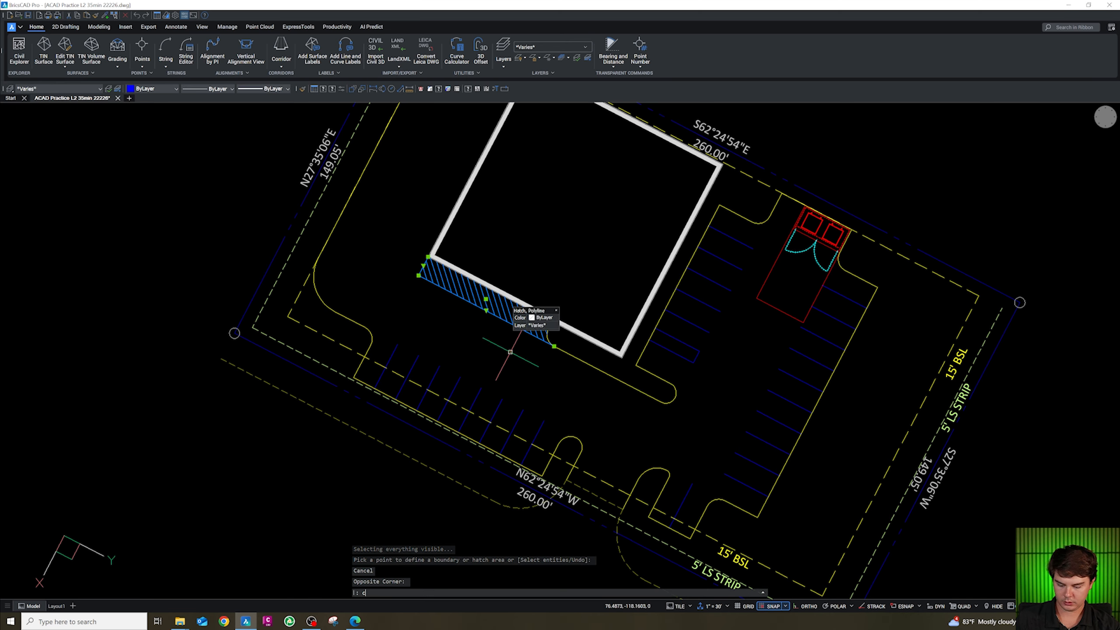
pyautogui.write('g')
pyautogui.press('Return')
pyautogui.click(459, 382)
pyautogui.press('Escape')
pyautogui.scroll(-3, 411, 348)
pyautogui.scroll(6, 402, 303)
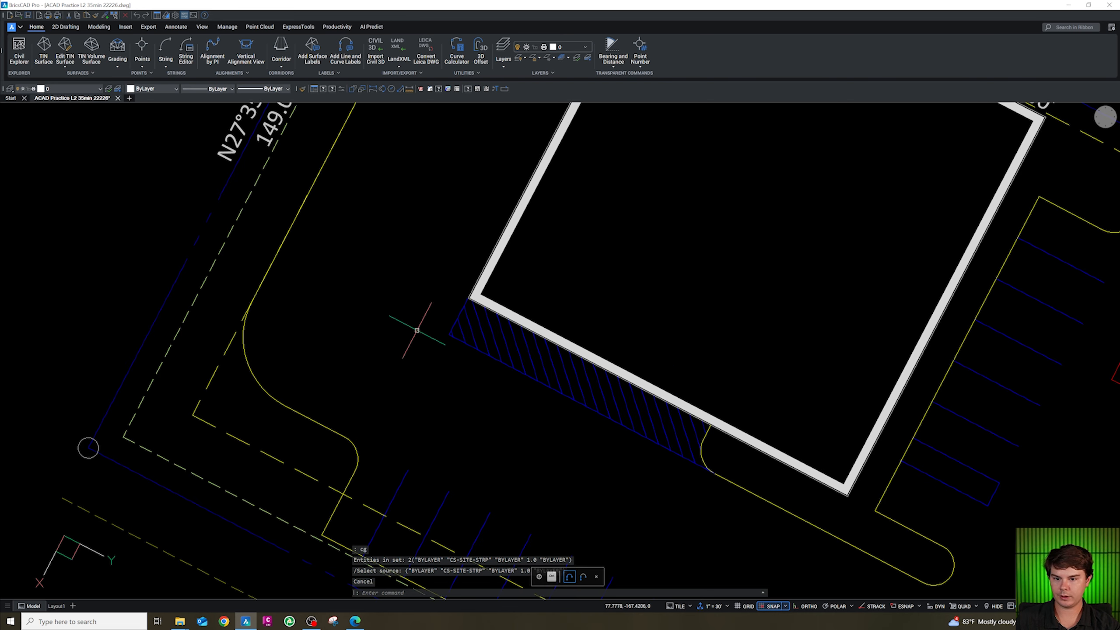
pyautogui.press('Escape')
pyautogui.press('Escape')
pyautogui.press('Escape')
# Draw a polyline from the hatched strip's west corner northwest to the west curb.
pyautogui.write('pl')
pyautogui.press('Return')
pyautogui.keyDown('shift'); pyautogui.rightClick(440, 335); pyautogui.keyUp('shift')
pyautogui.press('e')
pyautogui.keyDown('shift'); pyautogui.click(448, 334); pyautogui.keyUp('shift')
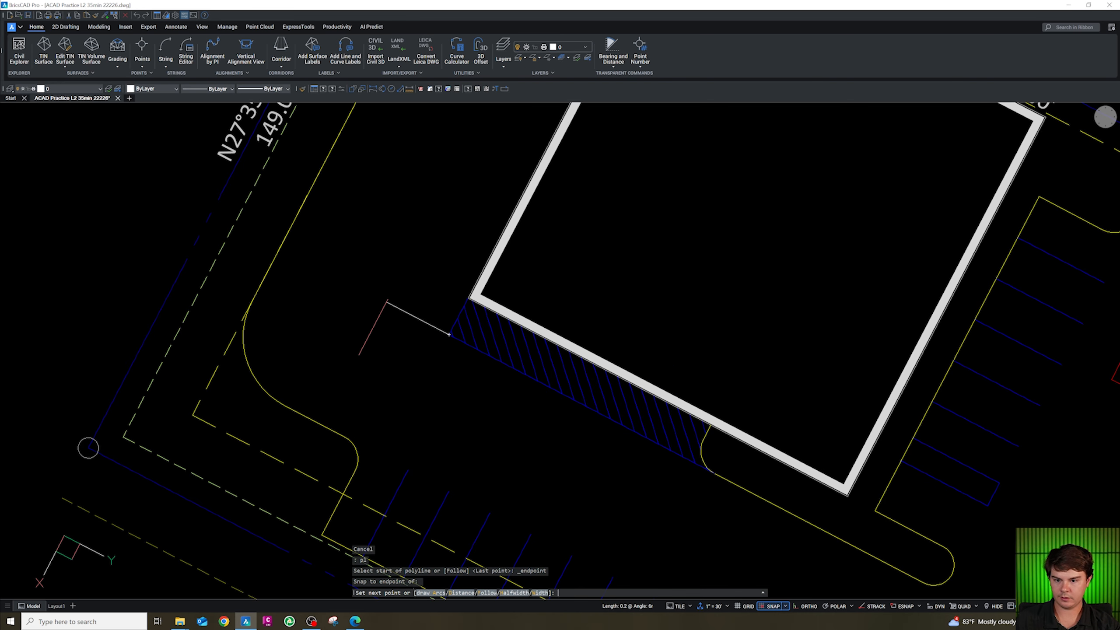
pyautogui.click(279, 246)
pyautogui.press('Return')
pyautogui.write('tr')
pyautogui.press('Return')
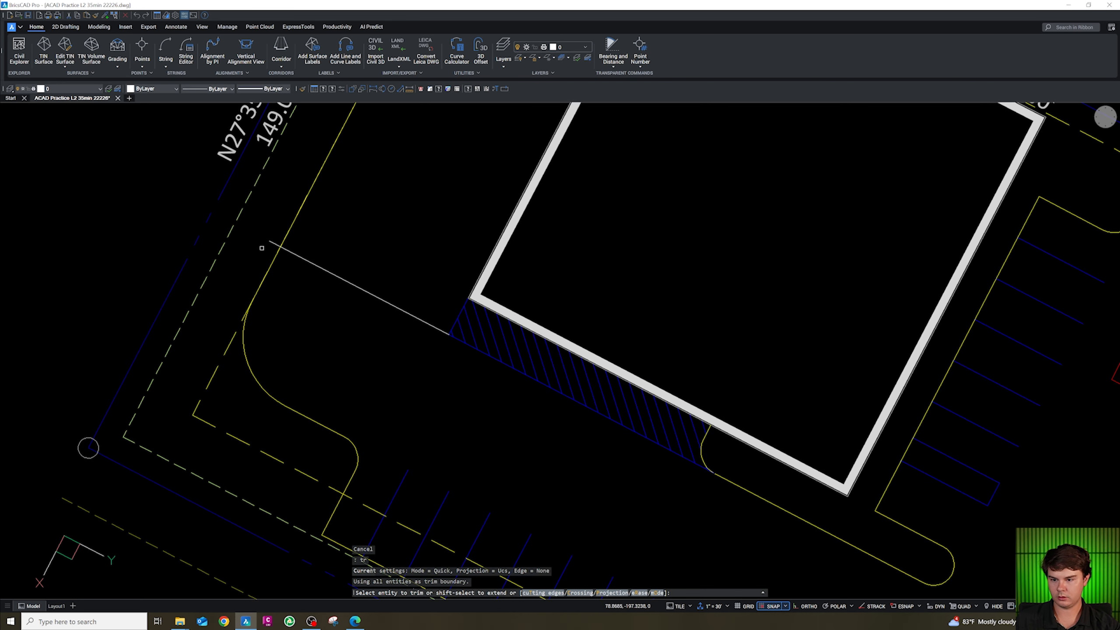
pyautogui.press('Escape')
# Offset the new line 8 units away from the hatched strip.
pyautogui.click(313, 279)
pyautogui.click(298, 253)
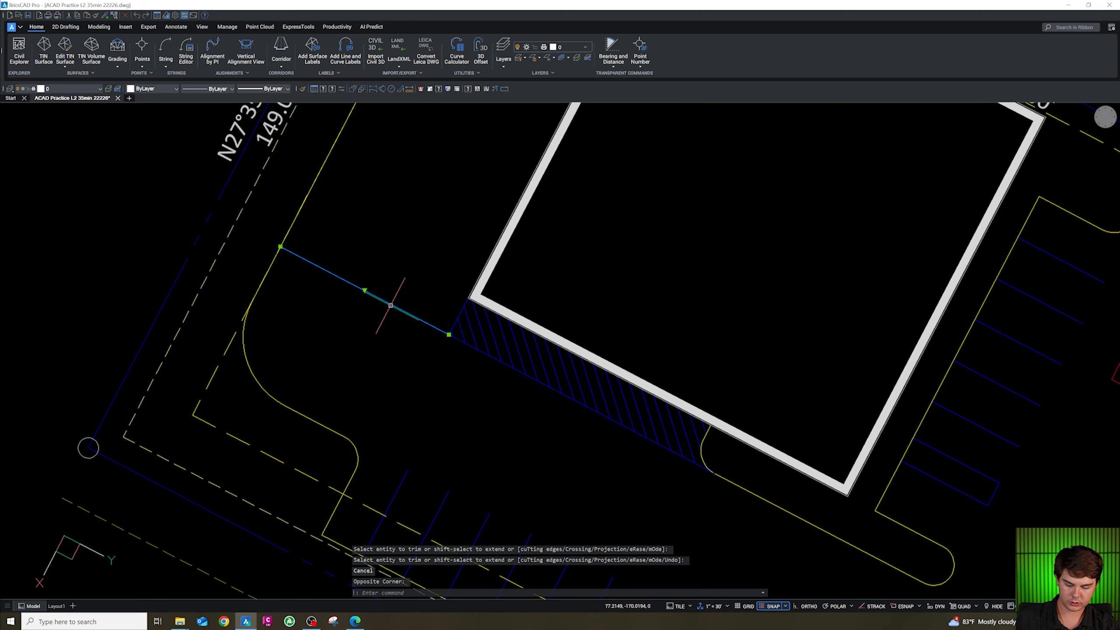
pyautogui.write('o')
pyautogui.press('Return')
pyautogui.press('Escape')
pyautogui.press('Escape')
pyautogui.press('Escape')
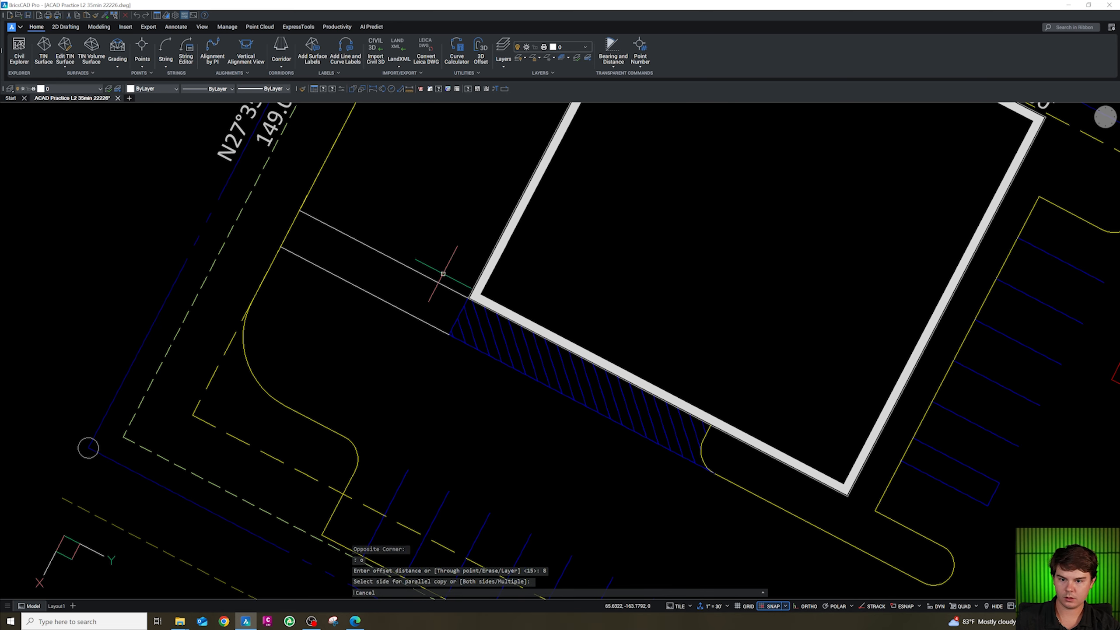
# Match the two new walkway lines' properties to the parking stripe layer.
pyautogui.click(398, 332)
pyautogui.click(380, 249)
pyautogui.write('cg')
pyautogui.press('Return')
pyautogui.click(485, 353)
pyautogui.press('Escape')
pyautogui.press('Escape')
pyautogui.press('Escape')
# Hatch the new strip between the walkway lines with the ANSI31 pattern at scale 15, adjusting the hatch angle.
pyautogui.write('h')
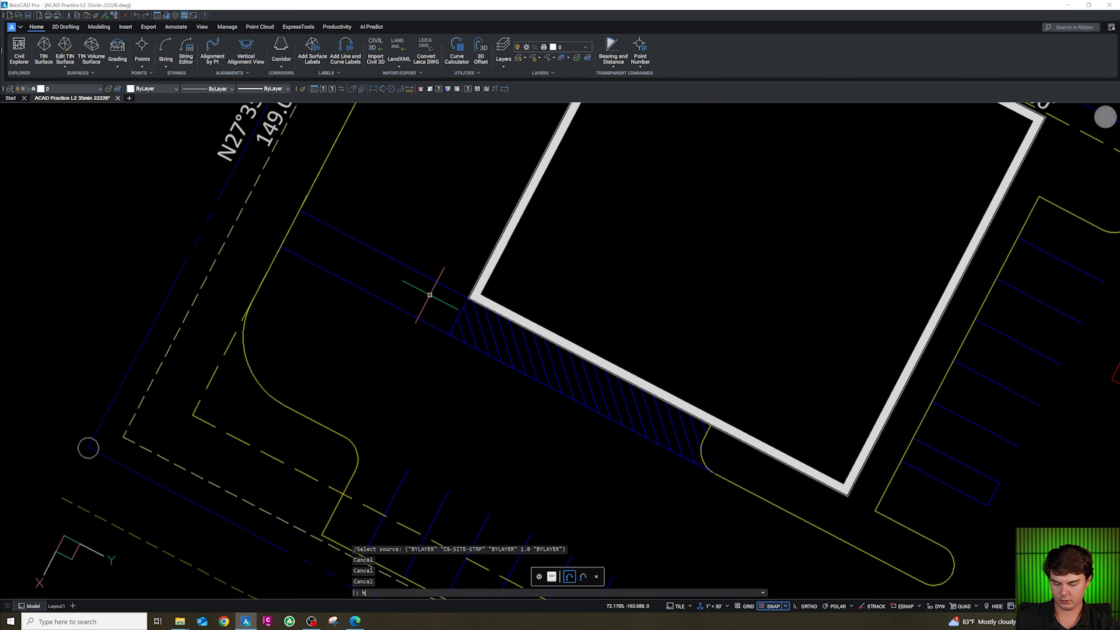
pyautogui.press('Return')
pyautogui.click(616, 390)
pyautogui.click(607, 414)
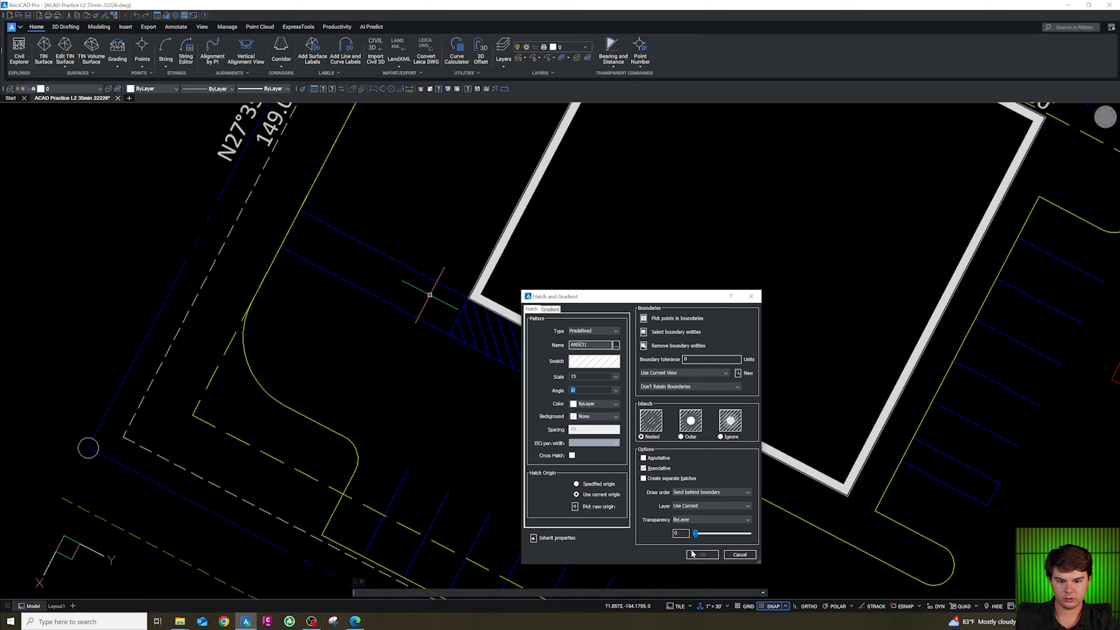
pyautogui.click(643, 319)
pyautogui.click(415, 316)
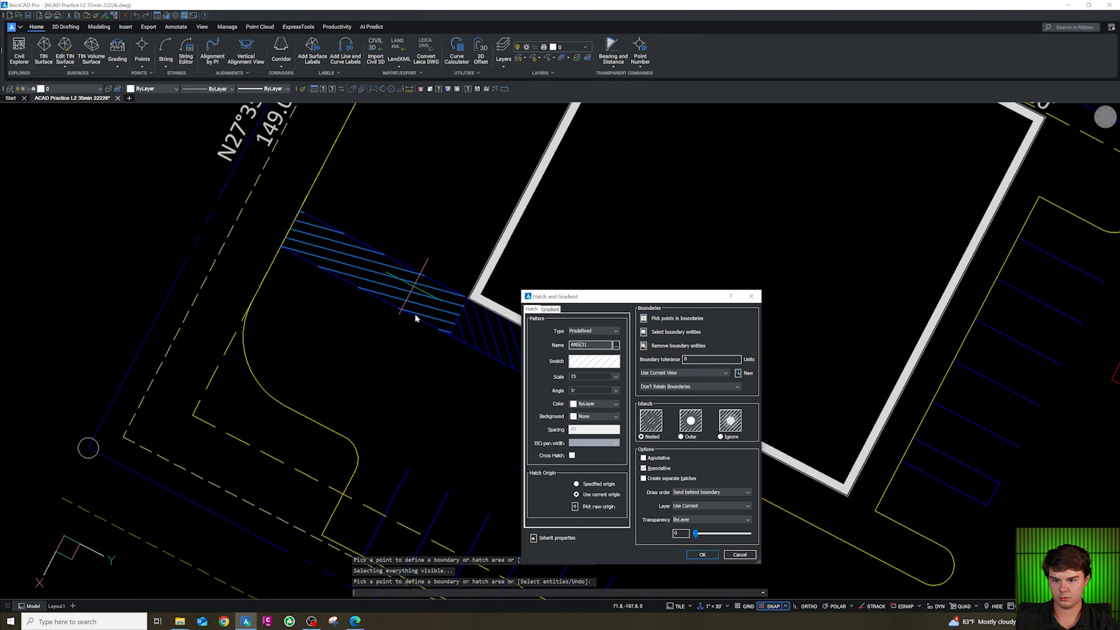
pyautogui.click(610, 391)
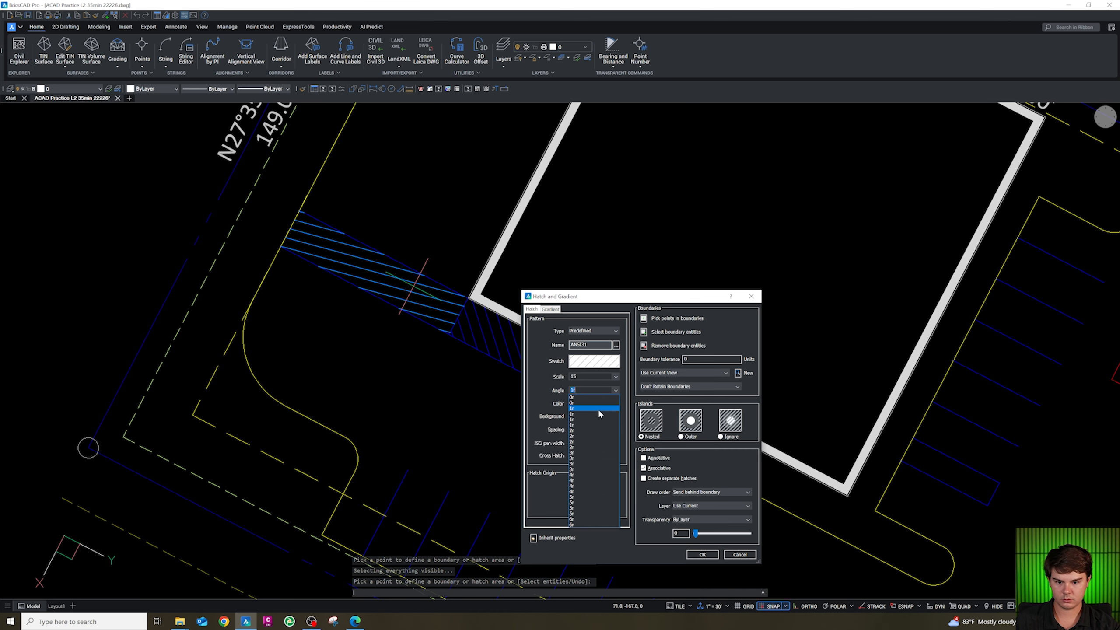
pyautogui.click(600, 418)
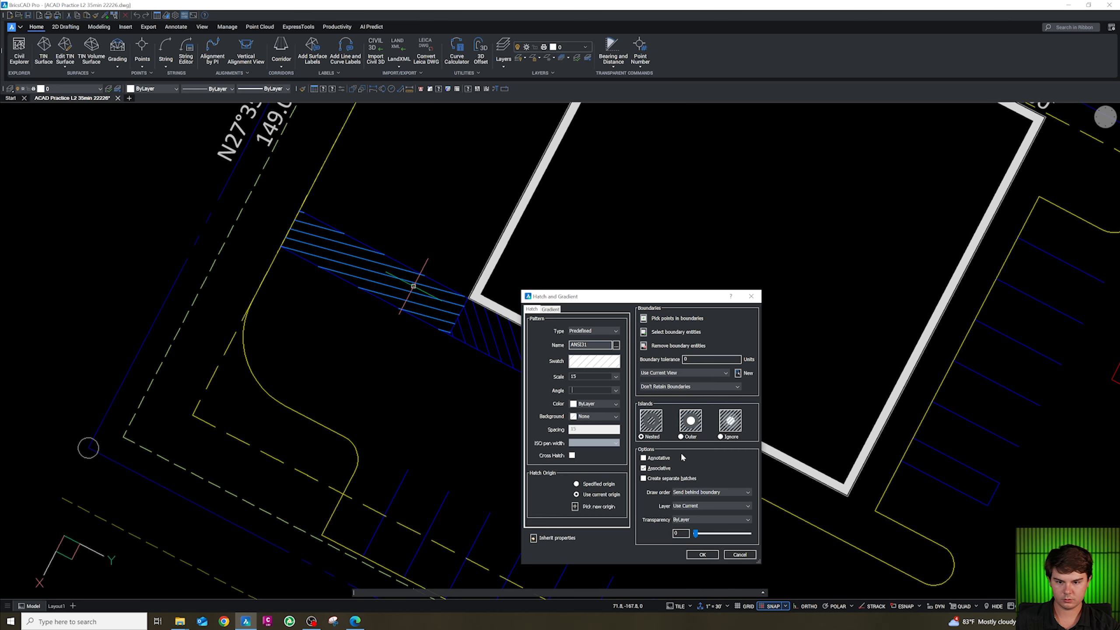
pyautogui.click(647, 321)
pyautogui.click(700, 557)
pyautogui.click(705, 554)
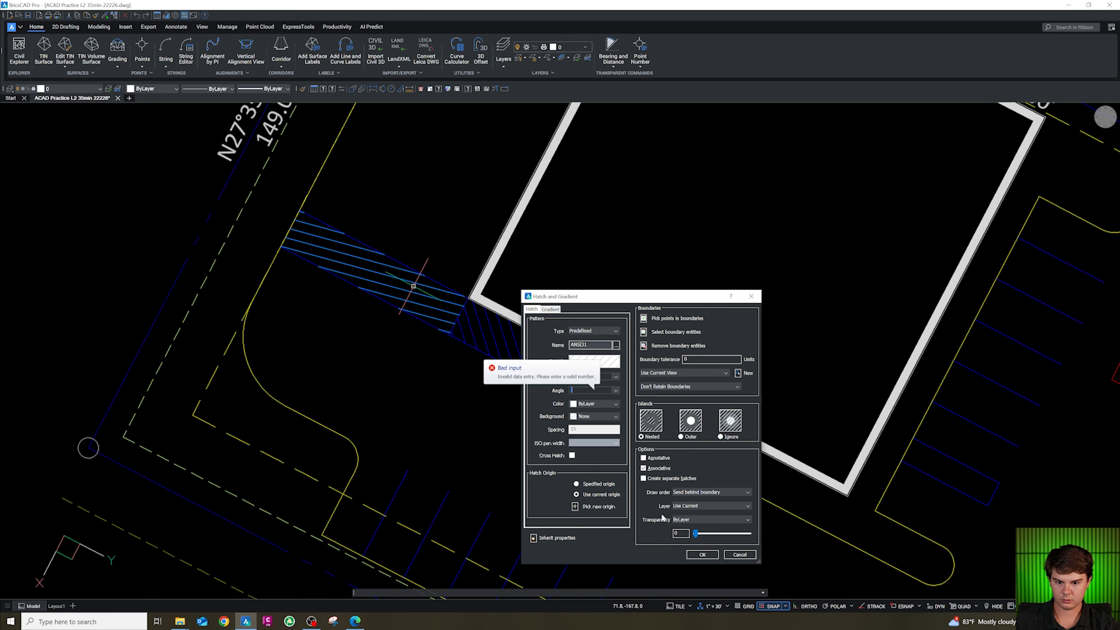
pyautogui.click(615, 391)
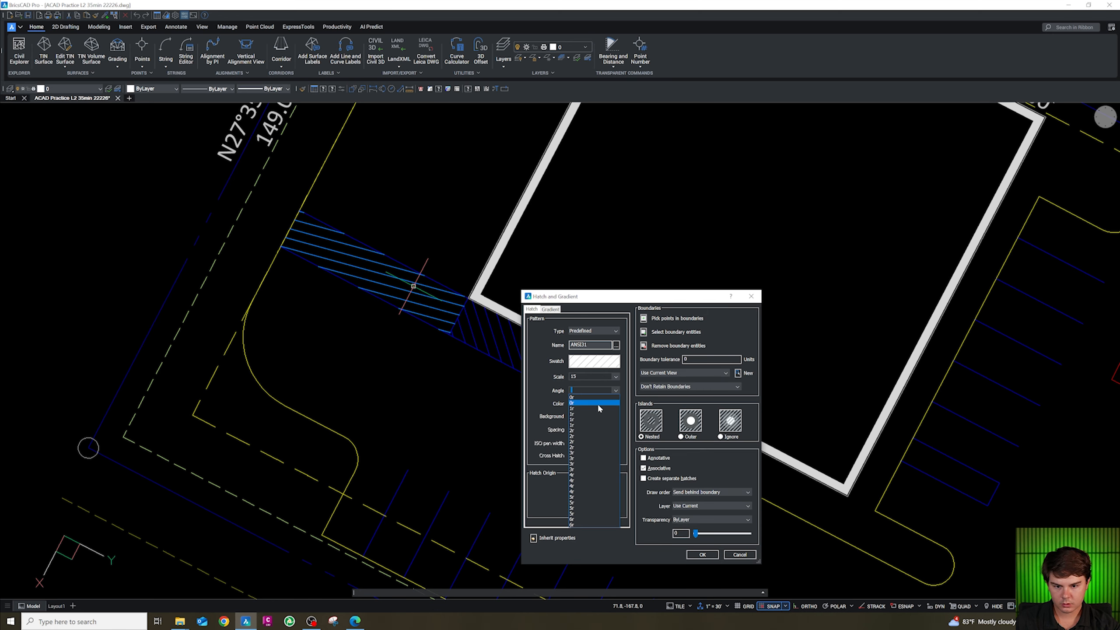
pyautogui.click(590, 429)
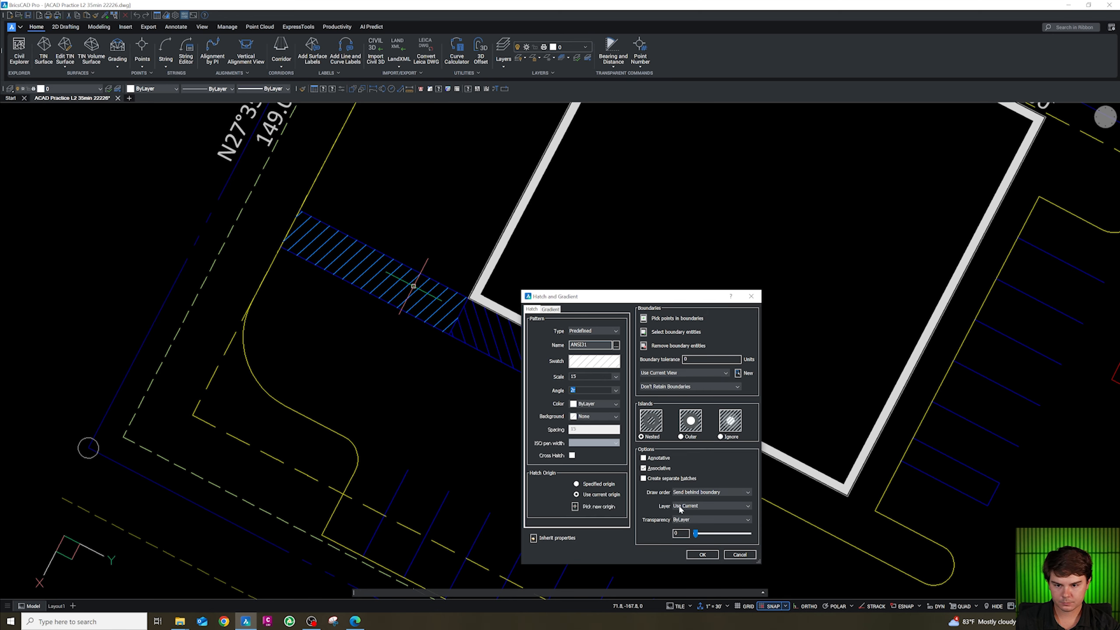
pyautogui.click(702, 555)
# Match the new strip hatch's properties to the existing walkway hatch on the stripe layer.
pyautogui.click(443, 339)
pyautogui.click(407, 270)
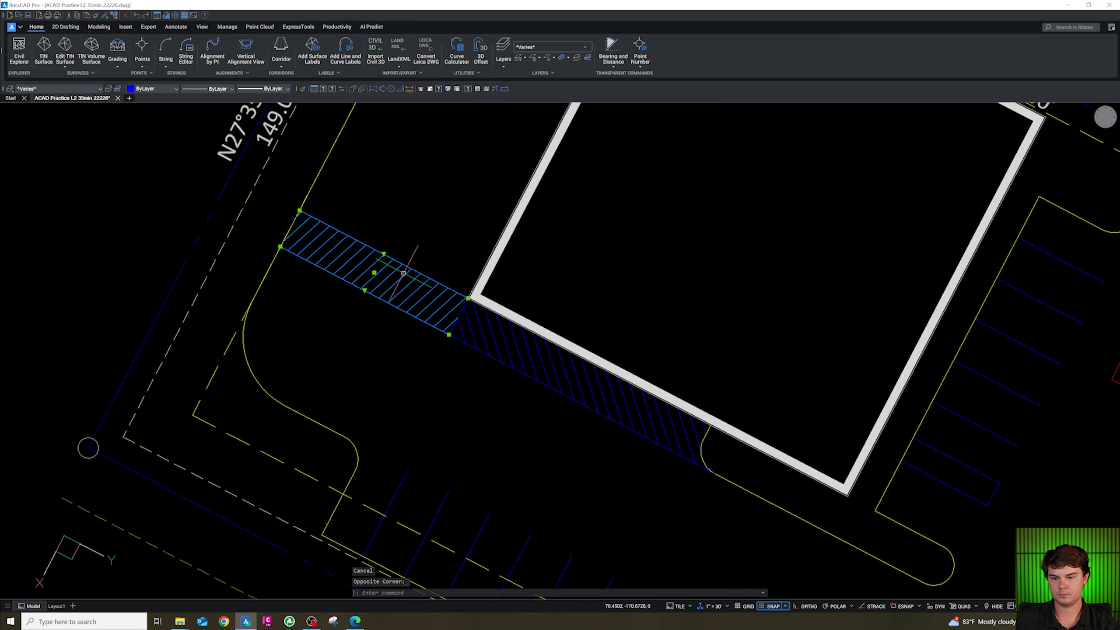
pyautogui.write('cg')
pyautogui.press('space')
pyautogui.click(518, 357)
pyautogui.click(517, 356)
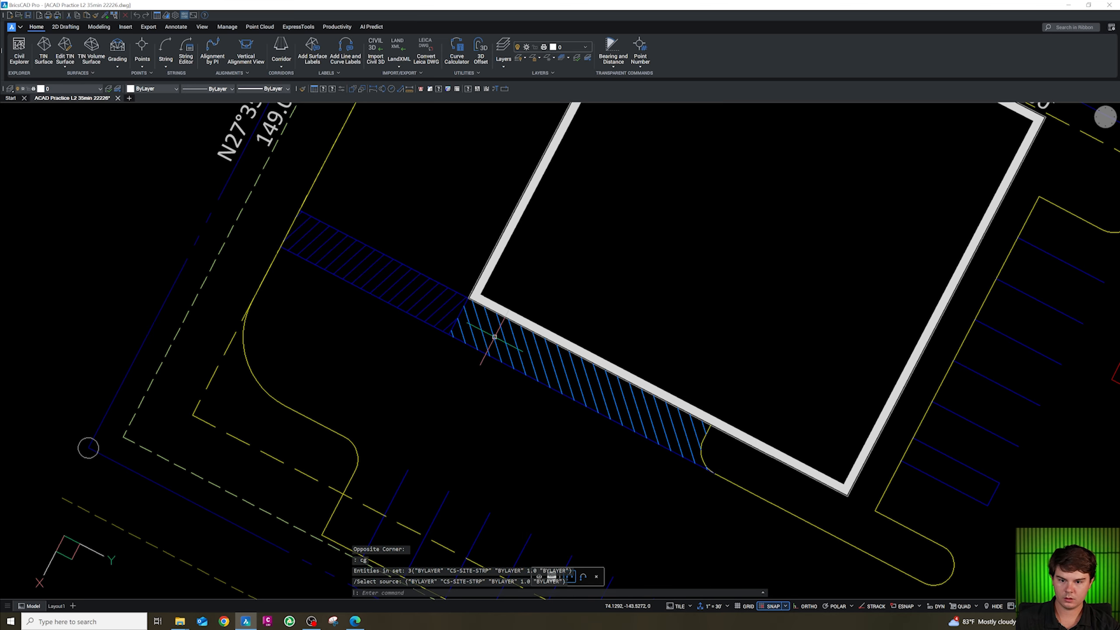
pyautogui.press('Escape')
# Add gutter lines along the drive curbs with the cc curb routine.
pyautogui.scroll(-6, 451, 275)
pyautogui.scroll(6, 440, 271)
pyautogui.scroll(-6, 562, 364)
pyautogui.scroll(6, 547, 349)
pyautogui.scroll(-6, 507, 322)
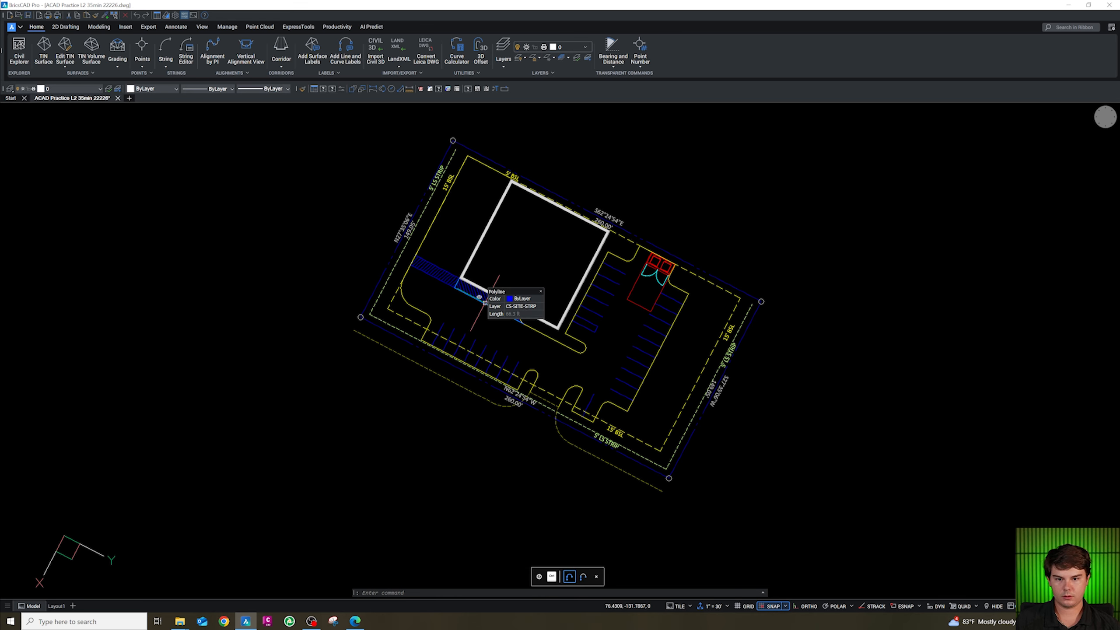
pyautogui.scroll(3, 526, 283)
pyautogui.press('Escape')
pyautogui.press('Escape')
pyautogui.press('Escape')
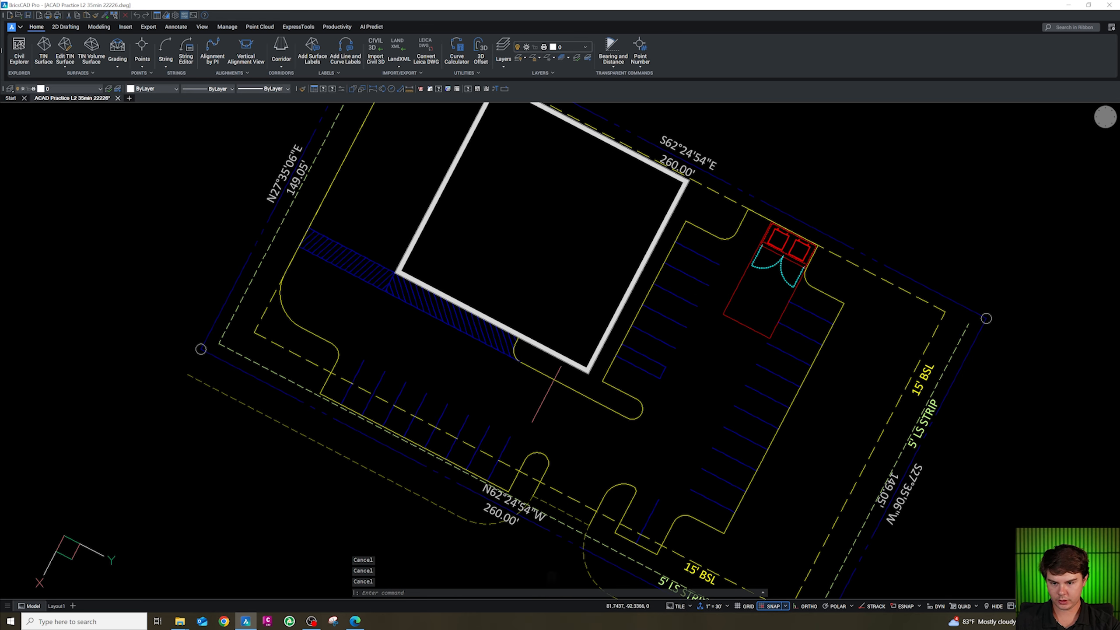
pyautogui.write('cc')
pyautogui.press('Return')
pyautogui.click(556, 381)
pyautogui.click(548, 404)
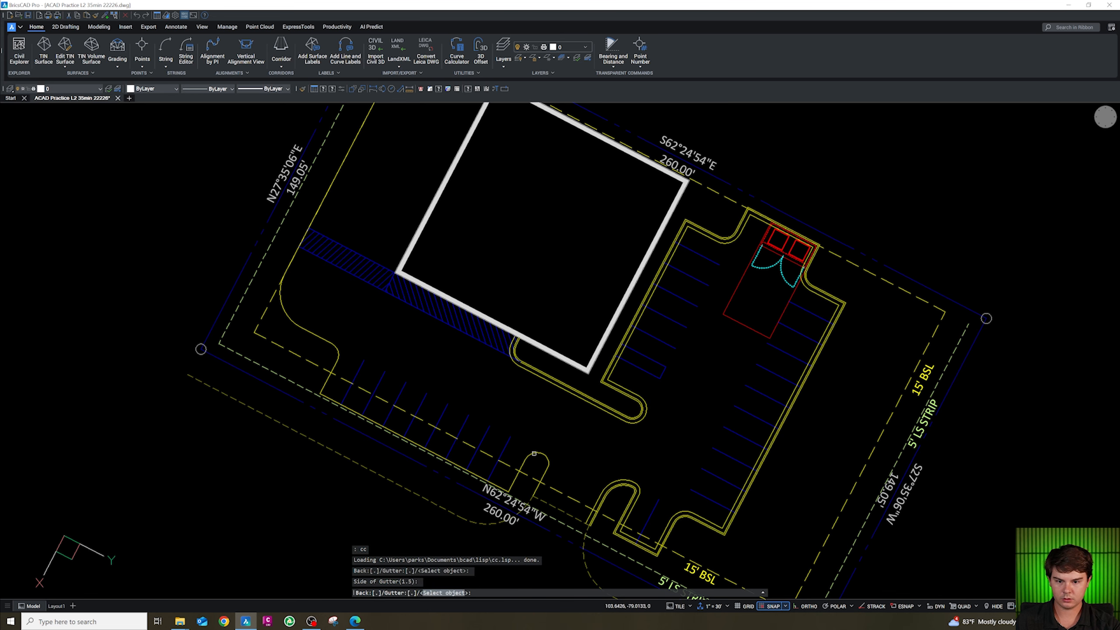
pyautogui.click(569, 402)
pyautogui.scroll(-4, 542, 321)
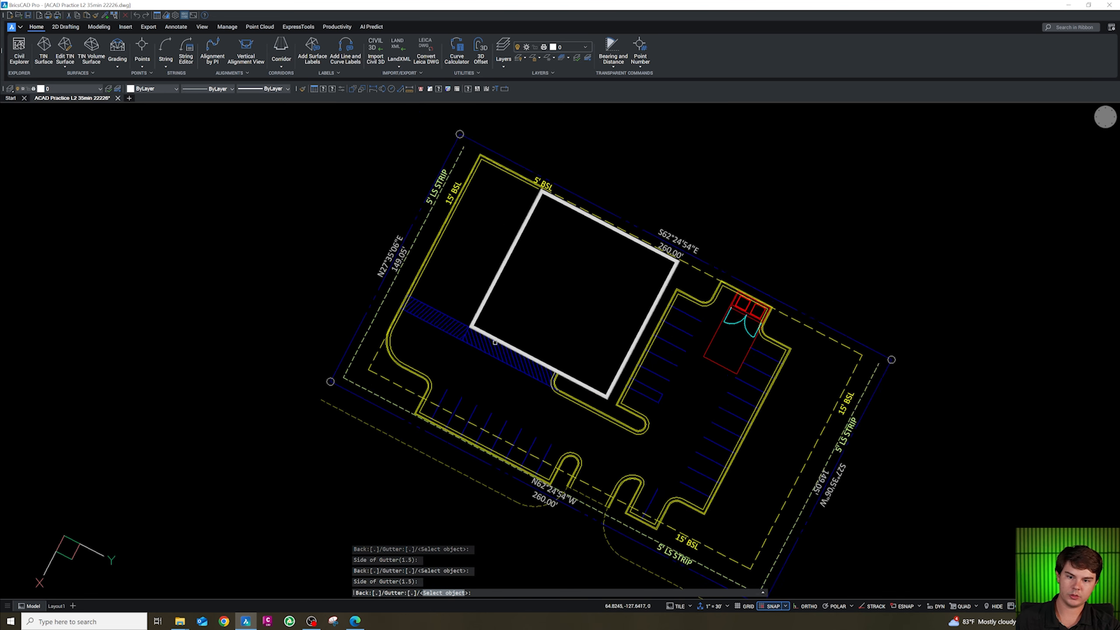
pyautogui.scroll(2, 494, 274)
pyautogui.scroll(-8, 507, 366)
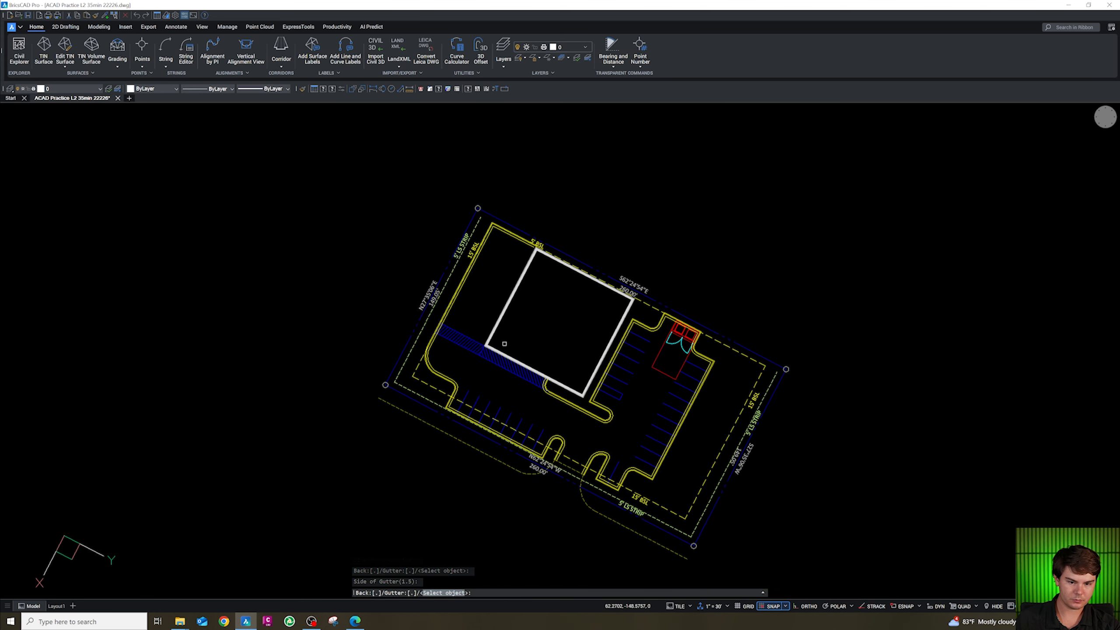
pyautogui.press('Escape')
pyautogui.press('Escape')
# Copy the parking number label block from the block library and paste it in the southwest parking row.
pyautogui.scroll(10, 423, 578)
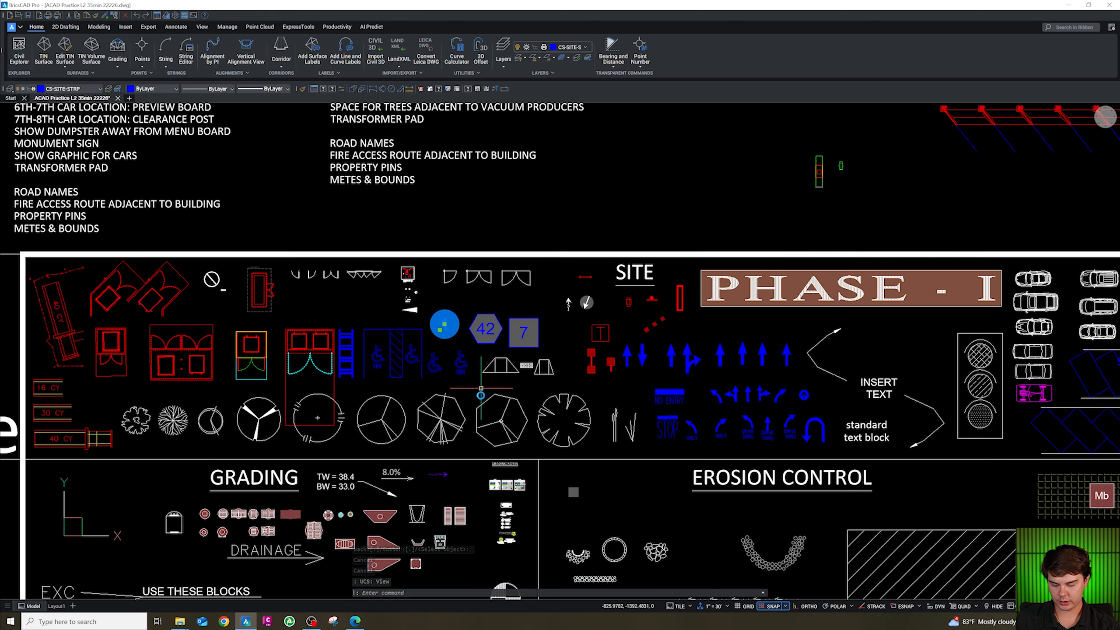
pyautogui.hotkey('ctrl', 'c')
pyautogui.scroll(-9, 483, 460)
pyautogui.scroll(11, 634, 161)
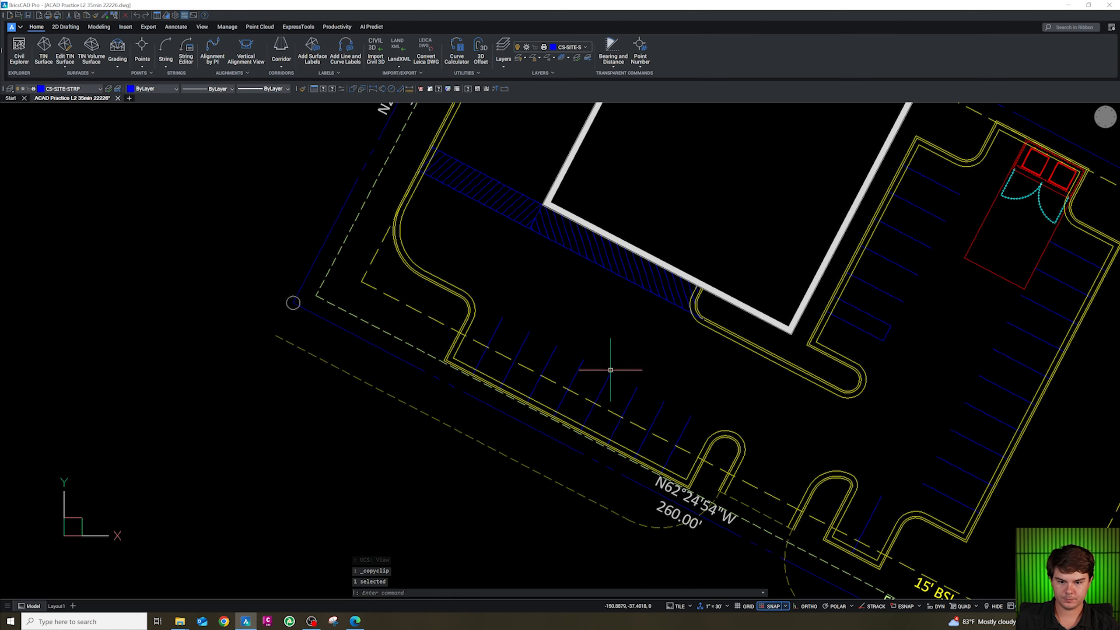
pyautogui.hotkey('ctrl', 'v')
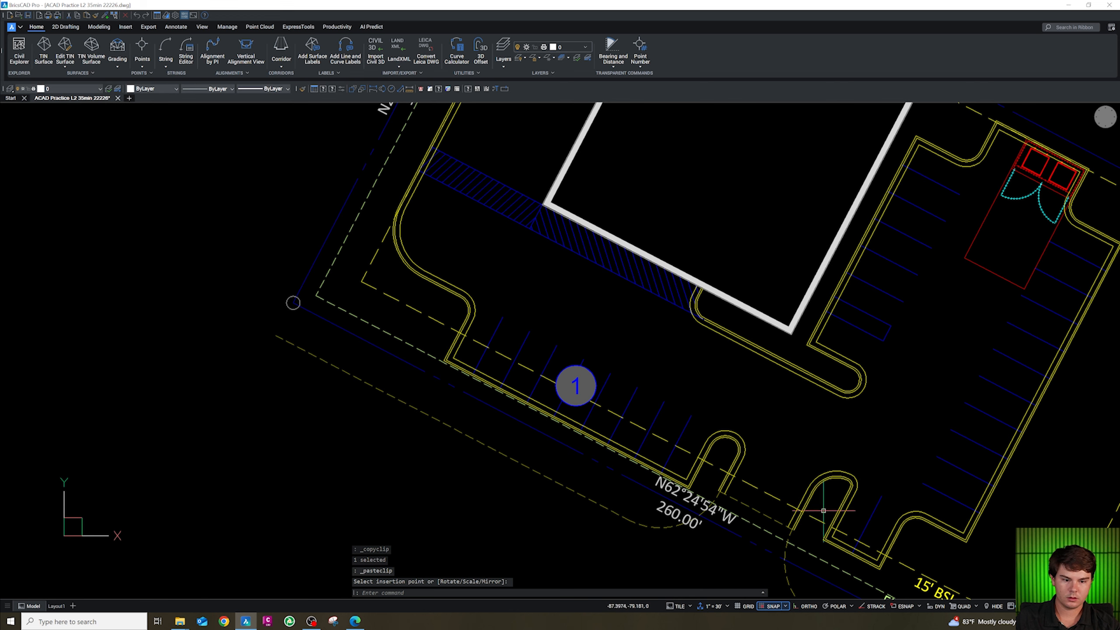
pyautogui.click(589, 389)
# Copy the parking number label to the south, east and northeast parking rows.
pyautogui.write('c')
pyautogui.press('Return')
pyautogui.click(590, 389)
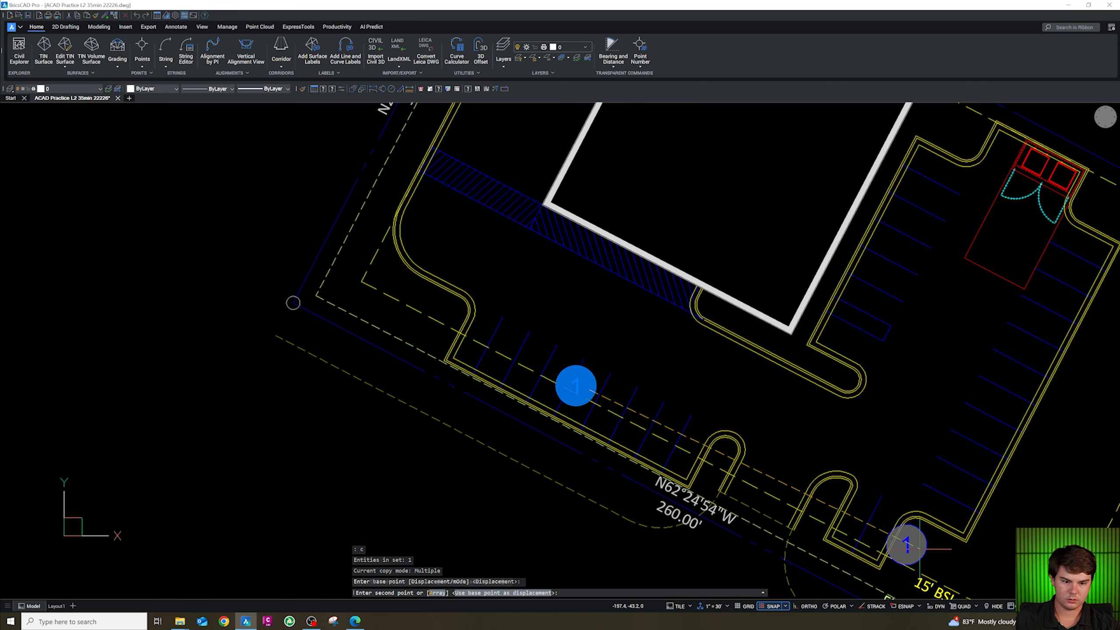
pyautogui.click(881, 525)
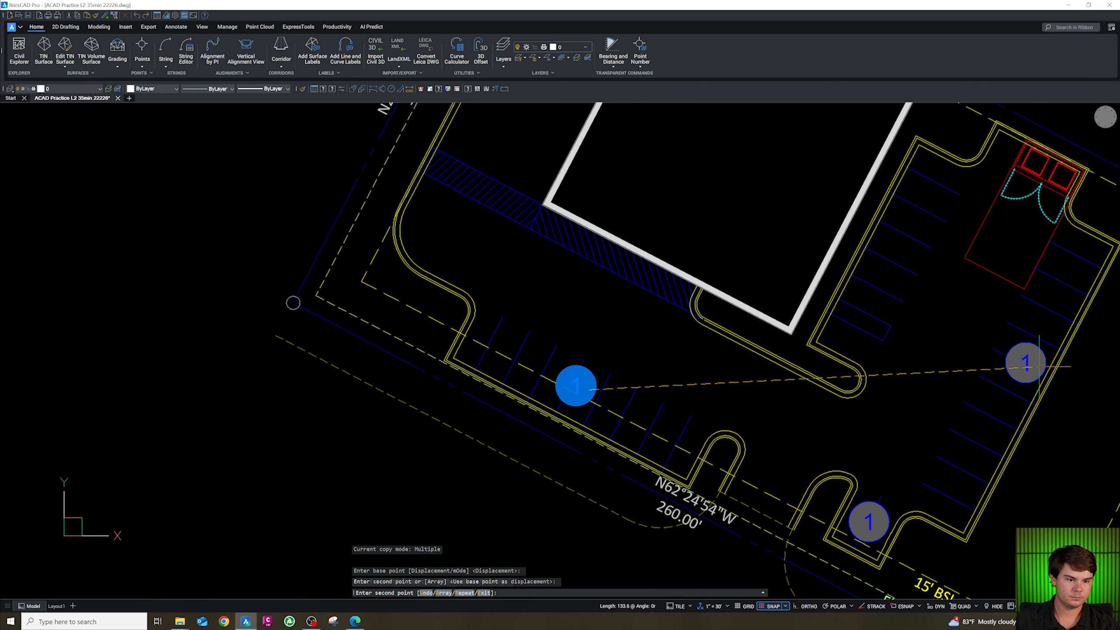
pyautogui.click(1038, 366)
pyautogui.click(914, 253)
pyautogui.press('Escape')
pyautogui.press('Escape')
pyautogui.press('Escape')
pyautogui.press('Escape')
# Count the southwest row's stalls and set its parking number label to 9.
pyautogui.write('k')
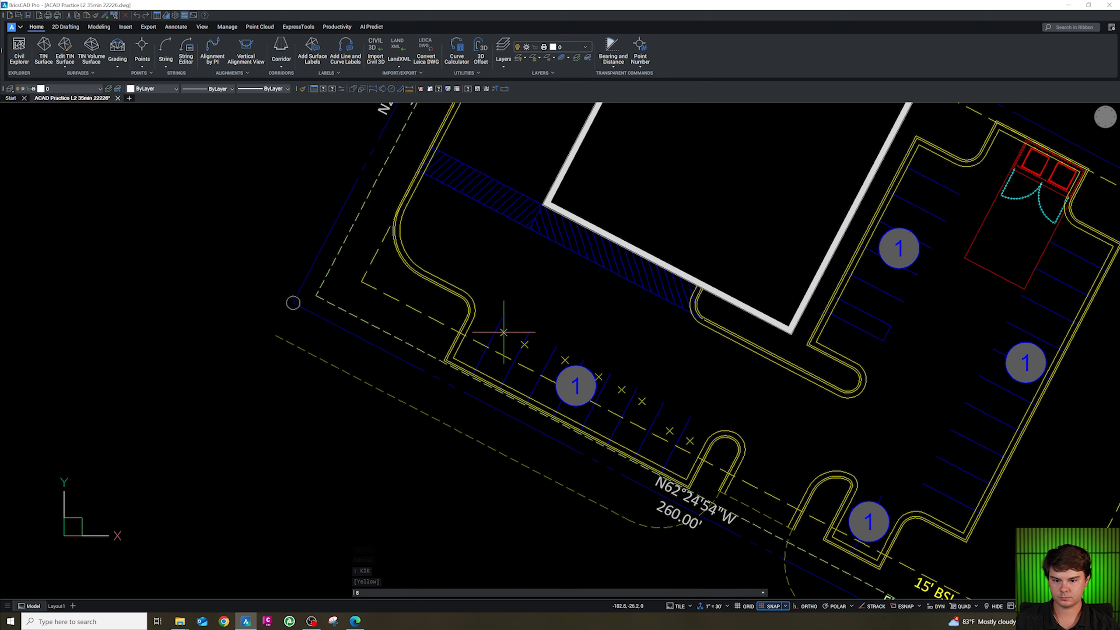
pyautogui.press('Return')
pyautogui.doubleClick(591, 382)
pyautogui.write('9')
pyautogui.click(608, 390)
# Set the south row's parking number label to 2.
pyautogui.moveTo(598, 397); pyautogui.dragTo(354, 280, button='middle')
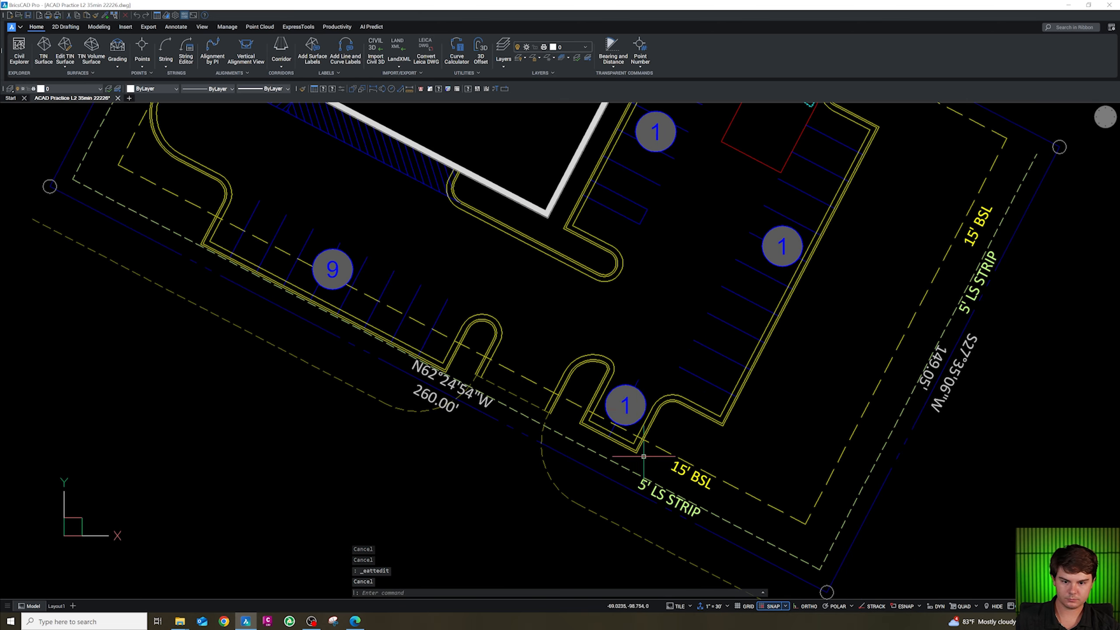
pyautogui.doubleClick(638, 406)
pyautogui.write('2')
pyautogui.click(608, 388)
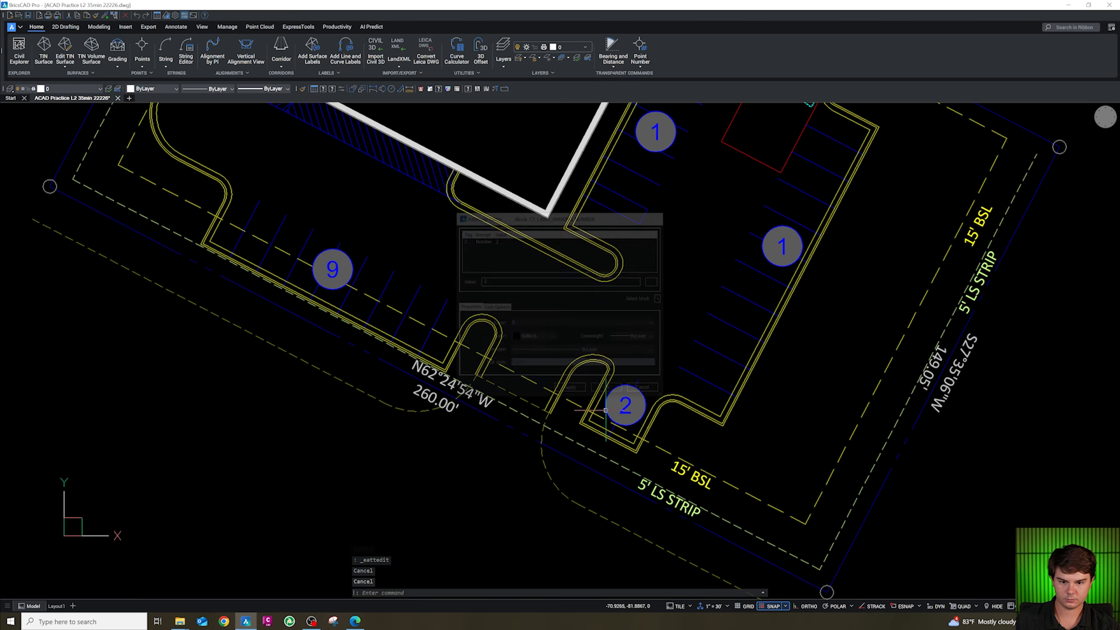
# Set the east row's parking number label to 11.
pyautogui.scroll(-4, 574, 393)
pyautogui.scroll(6, 692, 347)
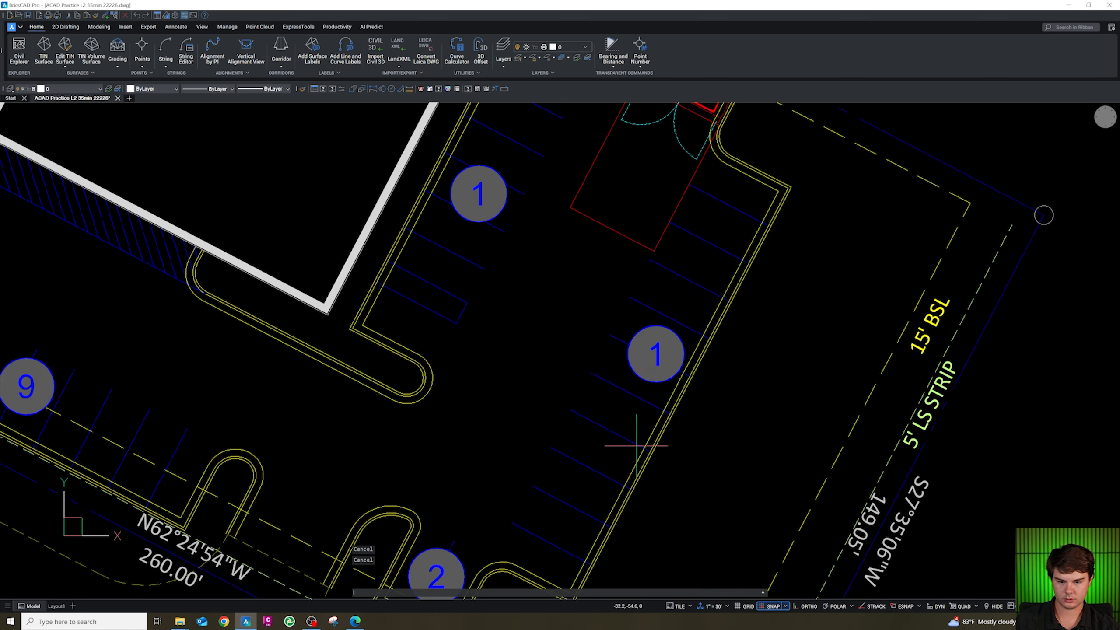
pyautogui.scroll(-3, 604, 454)
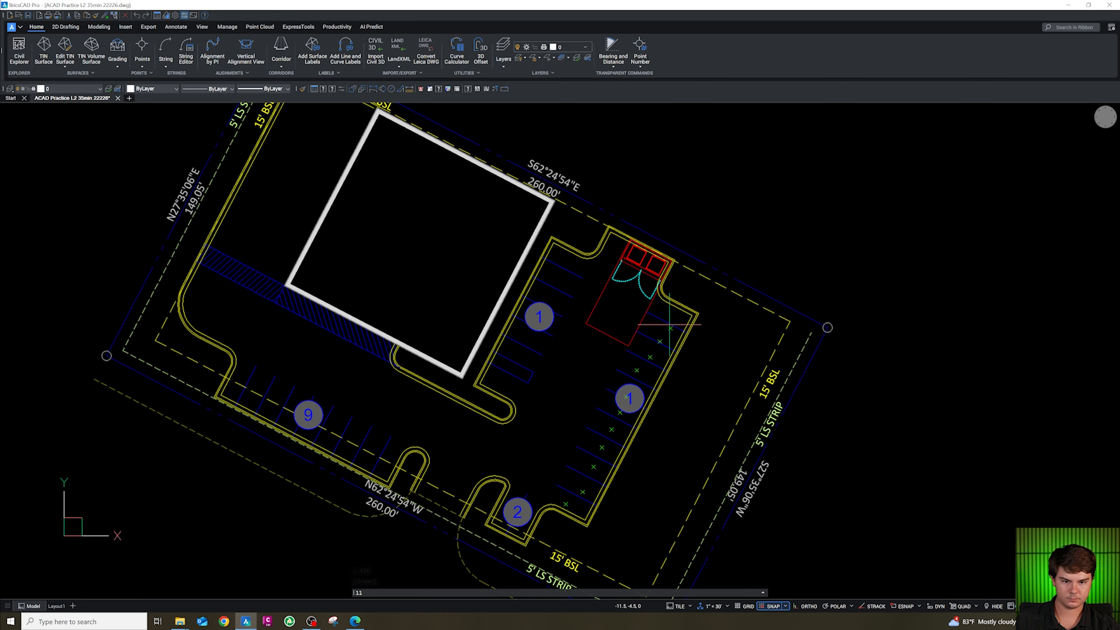
pyautogui.scroll(5, 646, 351)
pyautogui.doubleClick(625, 435)
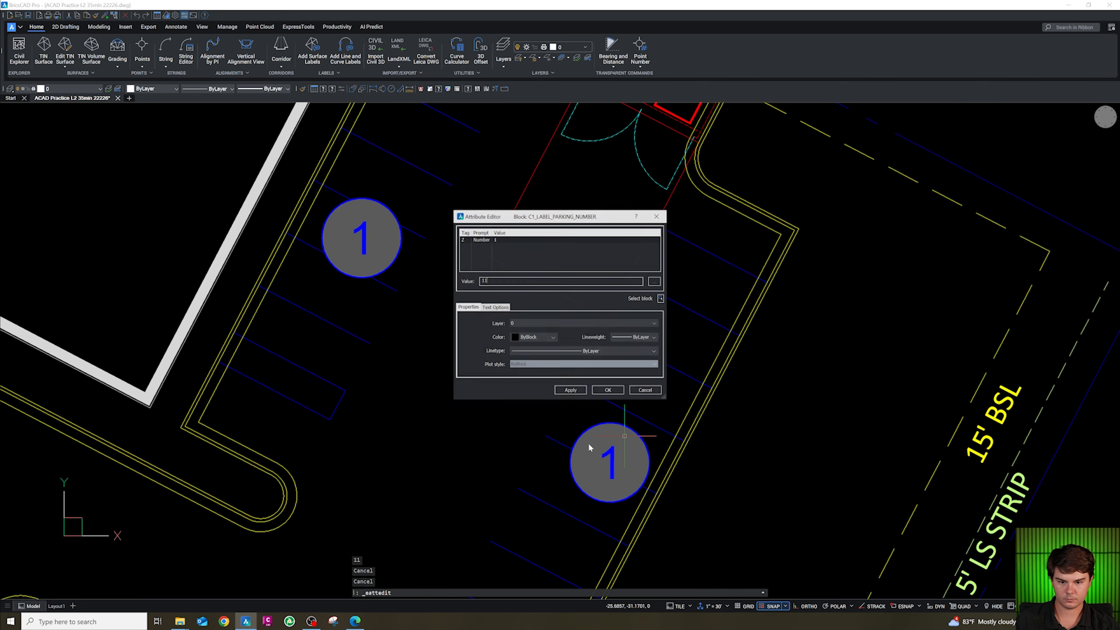
pyautogui.click(568, 390)
pyautogui.click(608, 390)
# Count the northeast row's stalls and set its parking number label to 7.
pyautogui.scroll(-3, 600, 401)
pyautogui.scroll(4, 531, 370)
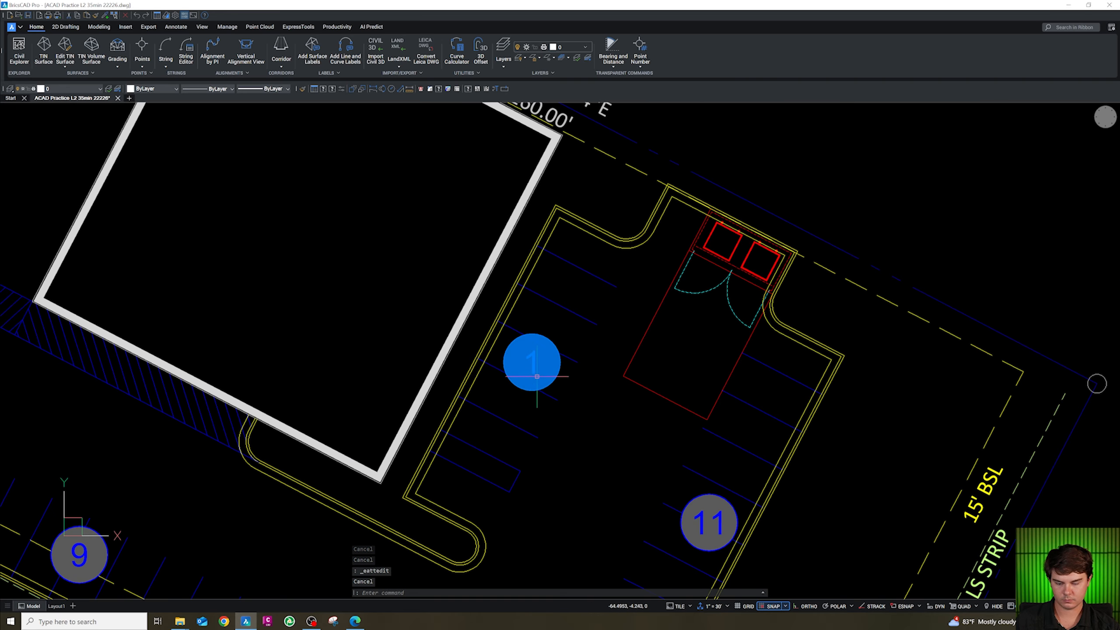
pyautogui.press('Return')
pyautogui.click(480, 498)
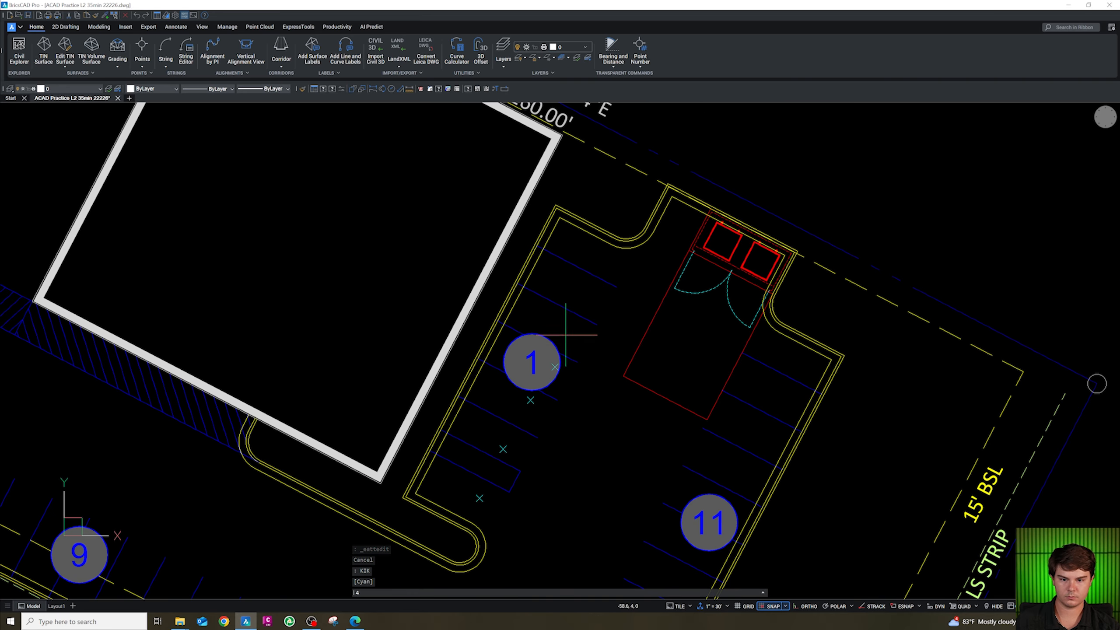
pyautogui.press('Escape')
pyautogui.press('Escape')
pyautogui.doubleClick(534, 361)
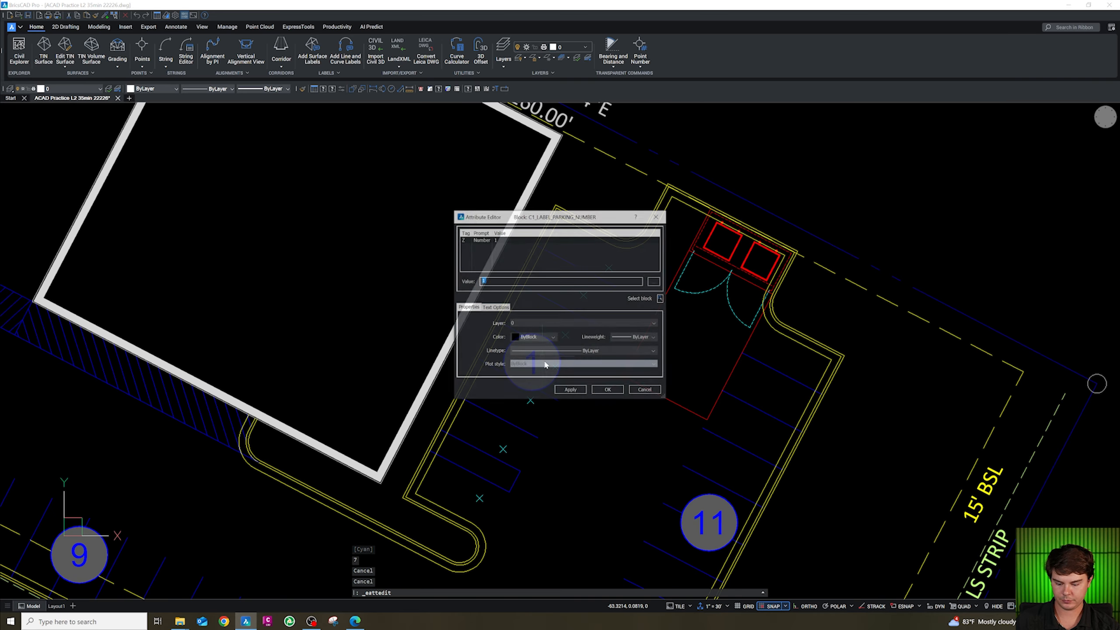
pyautogui.click(607, 390)
pyautogui.scroll(-3, 568, 314)
pyautogui.scroll(4, 538, 377)
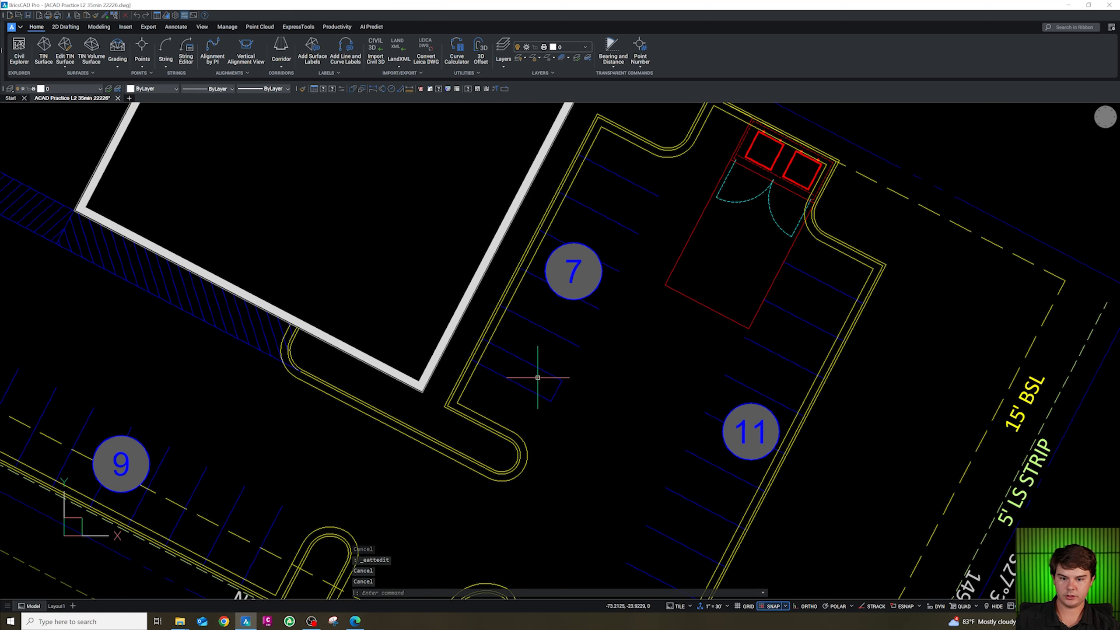
pyautogui.write('h')
pyautogui.press('Return')
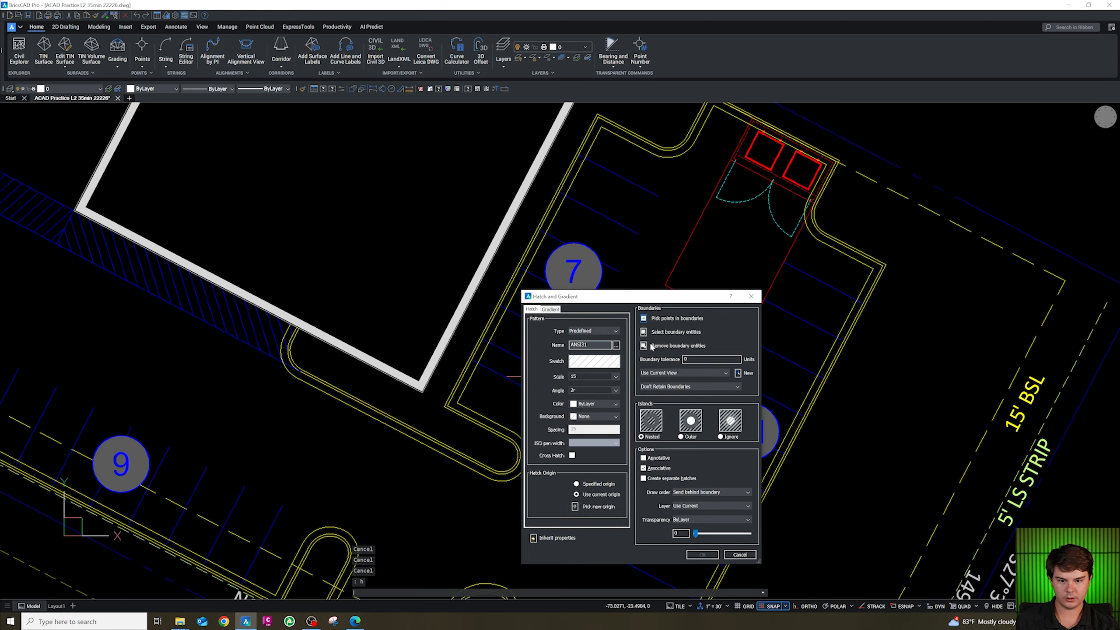
pyautogui.click(645, 319)
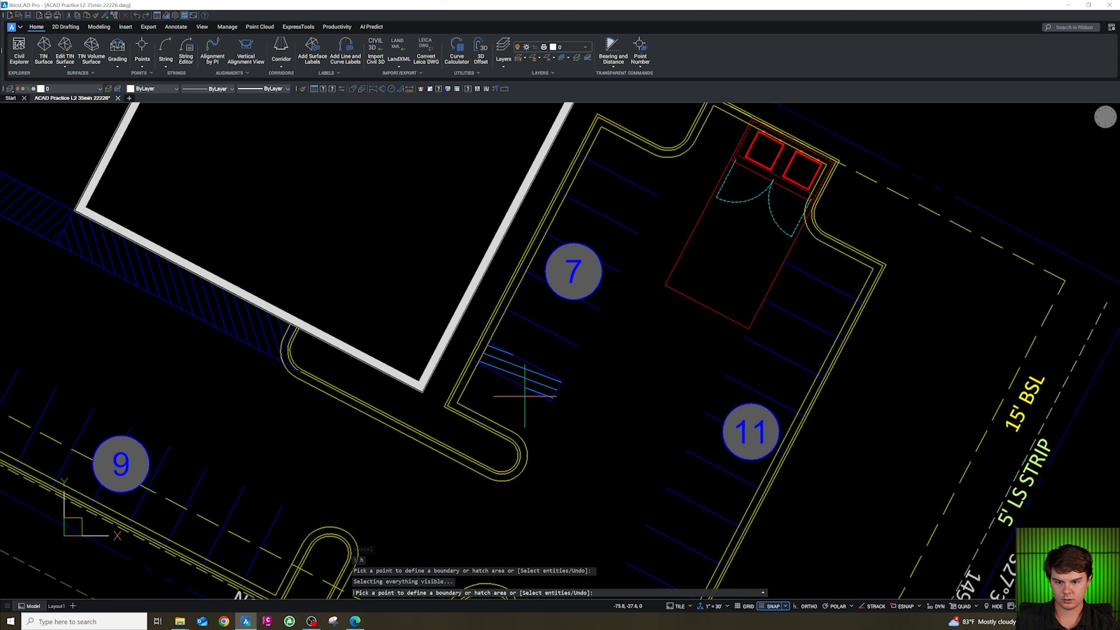
pyautogui.press('Return')
pyautogui.click(615, 391)
pyautogui.click(603, 410)
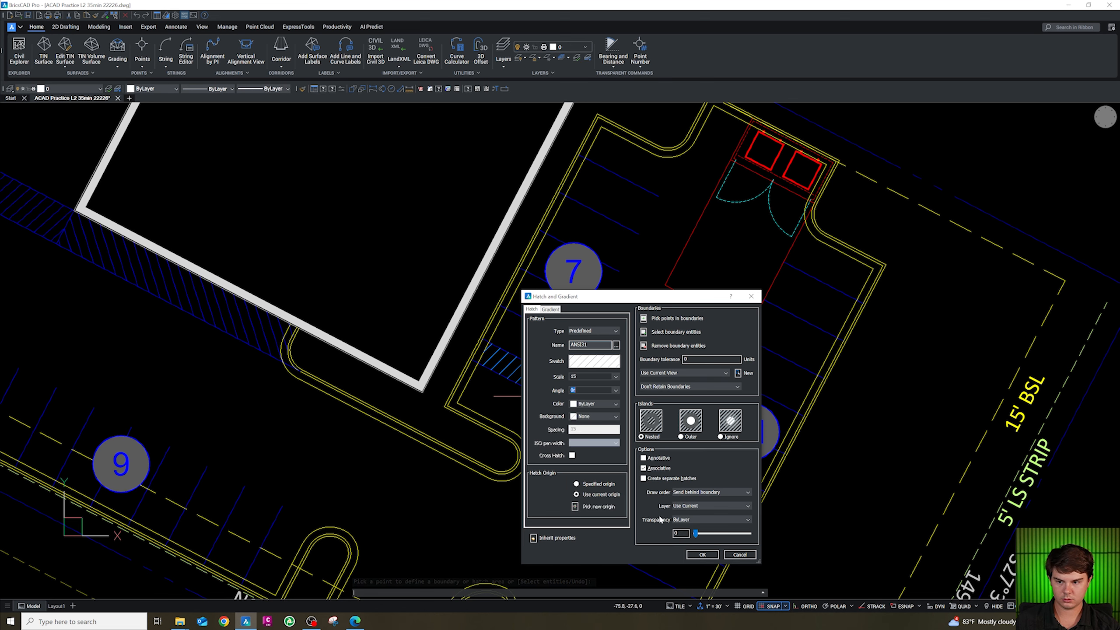
pyautogui.click(616, 390)
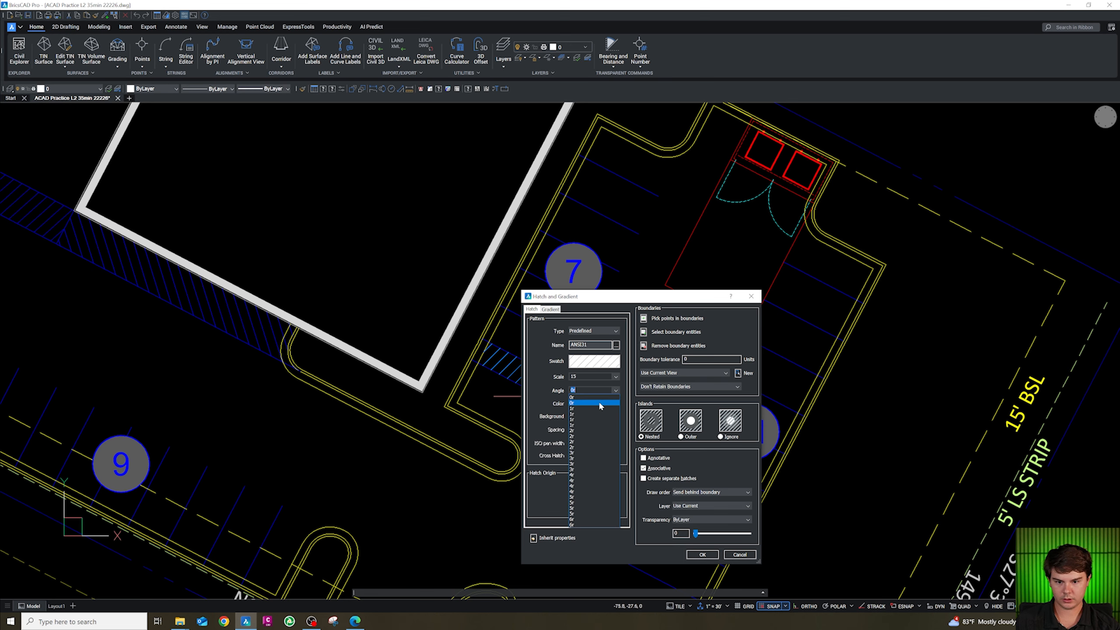
pyautogui.click(599, 406)
pyautogui.click(699, 552)
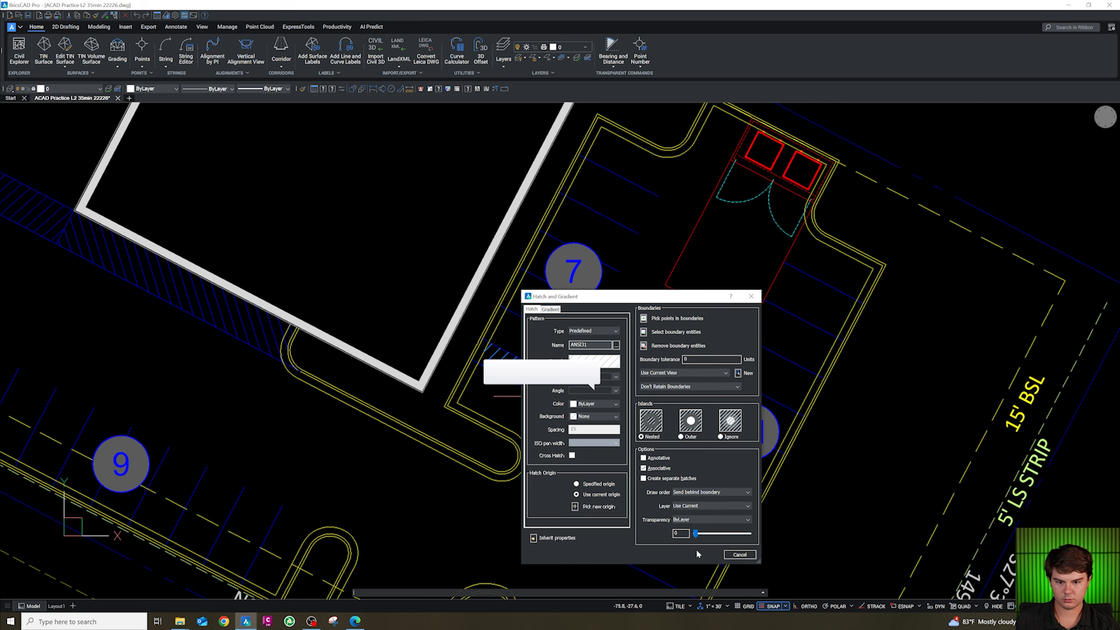
pyautogui.press('Escape')
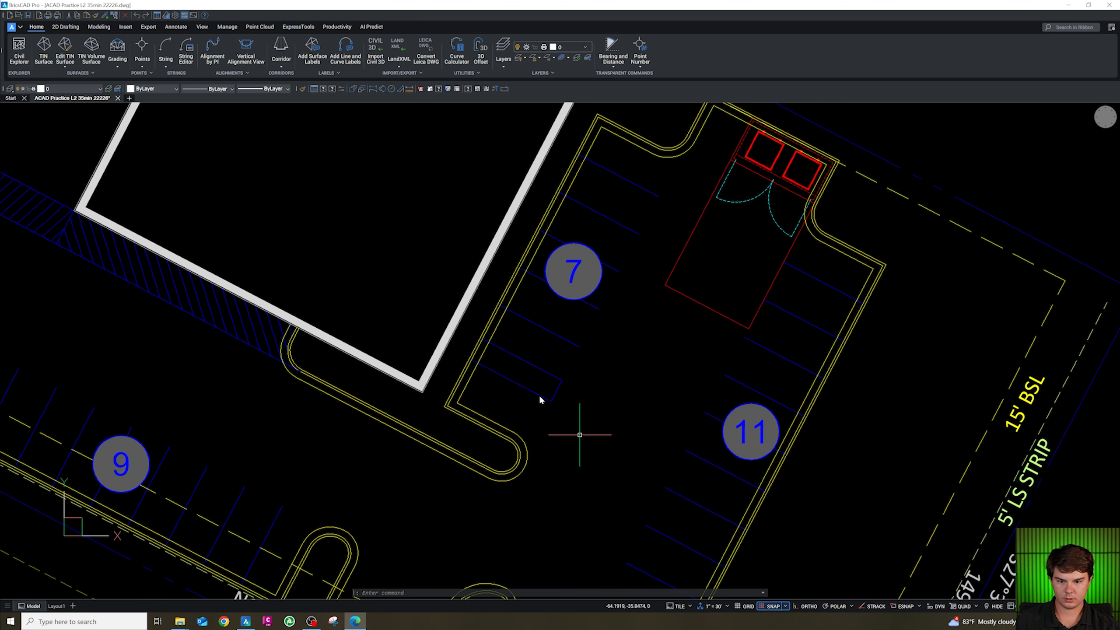
# Hatch the access aisle area at the south end of stall row 7 with the ANSI31 pattern.
pyautogui.click(554, 399)
pyautogui.write('h')
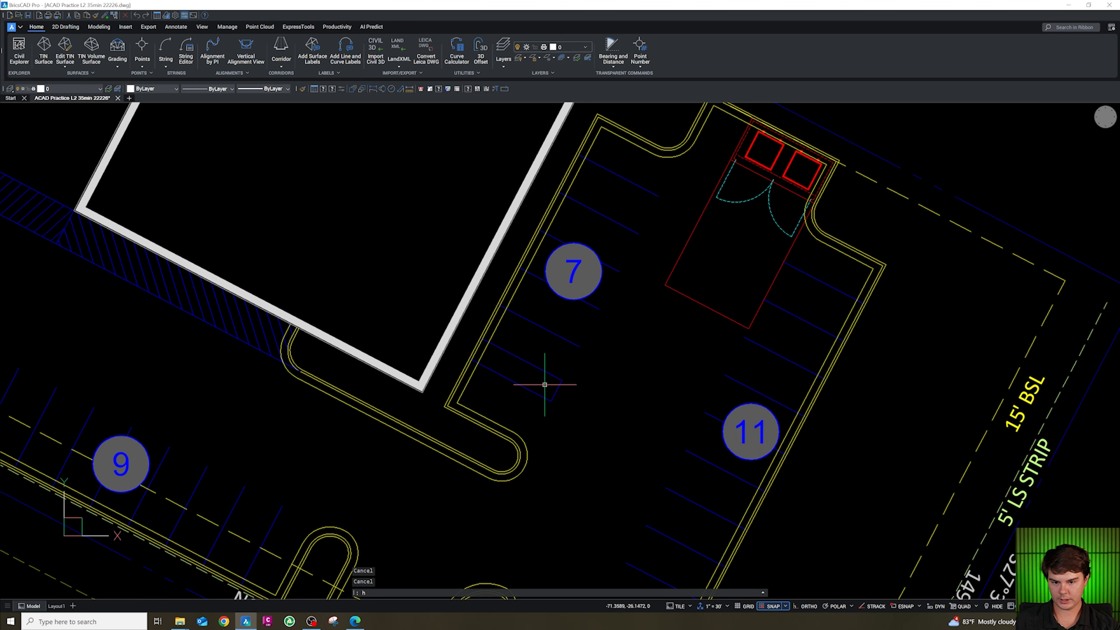
pyautogui.press('Return')
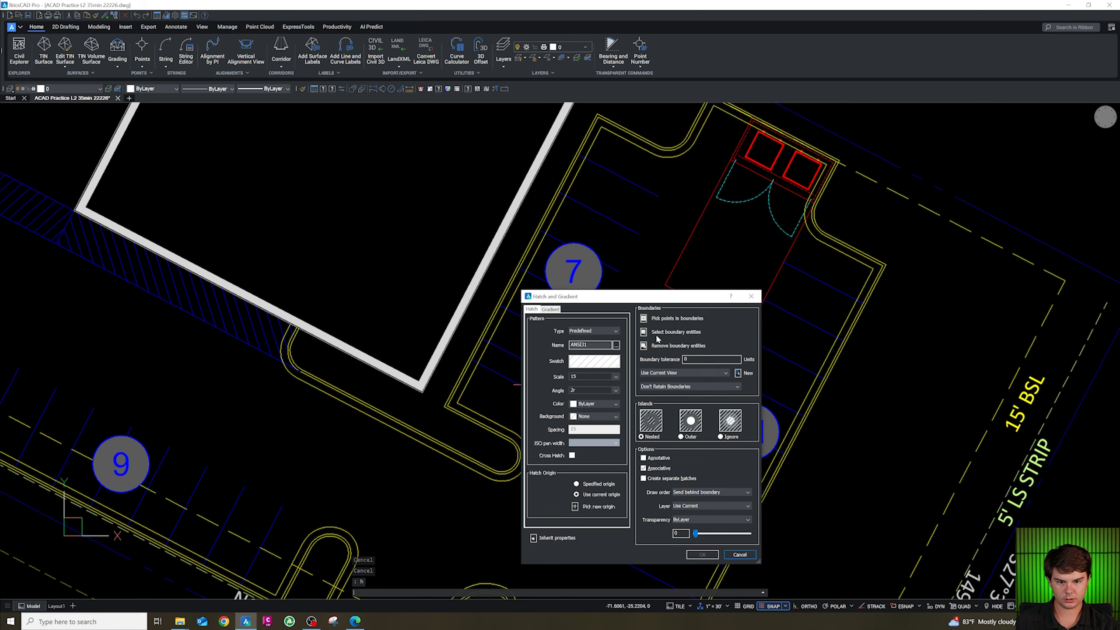
pyautogui.click(645, 318)
pyautogui.click(513, 374)
pyautogui.press('Return')
pyautogui.press('Return')
pyautogui.press('Escape')
pyautogui.press('Escape')
pyautogui.click(238, 316)
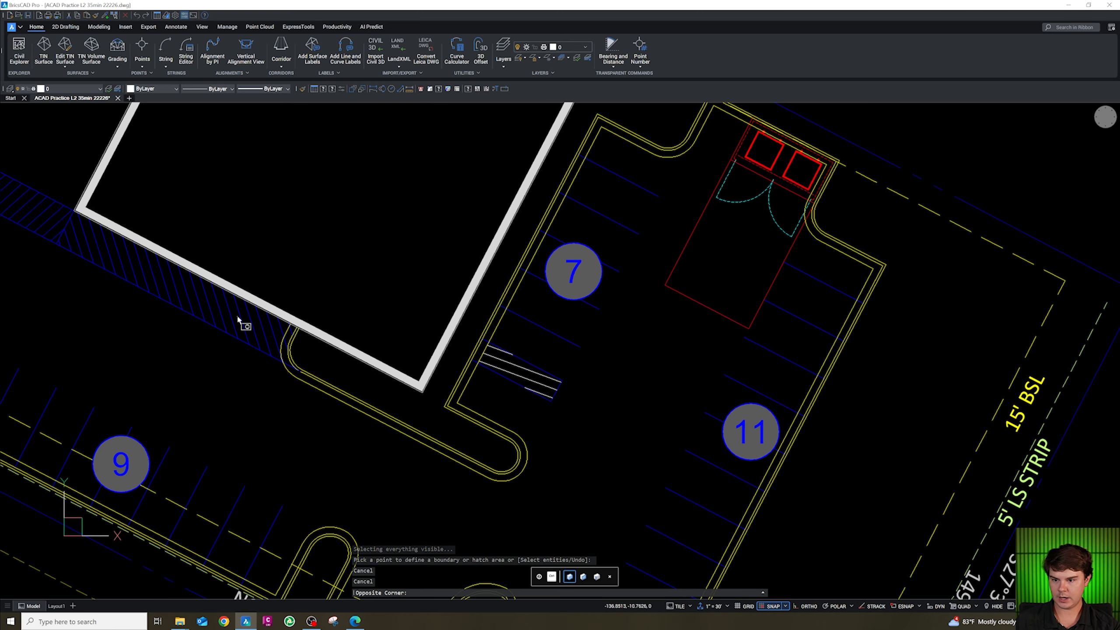
pyautogui.press('Escape')
# Match the new aisle hatch's properties to the existing walkway hatch.
pyautogui.click(242, 312)
pyautogui.write('ma')
pyautogui.press('Return')
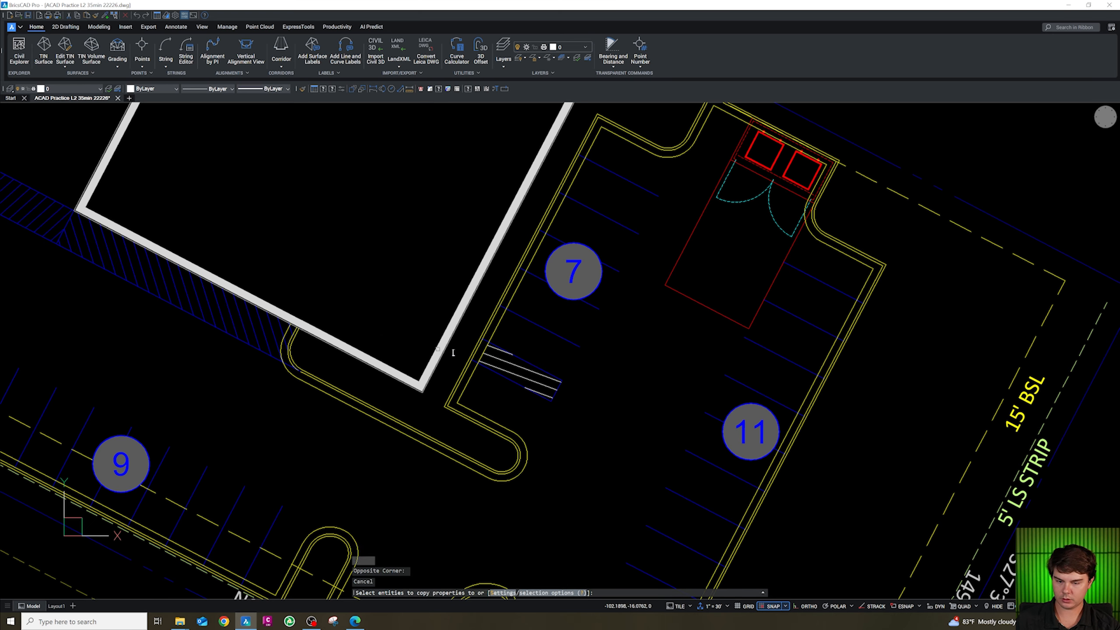
pyautogui.click(524, 372)
pyautogui.press('Escape')
# Copy the standard and van accessible parking symbols from the symbol library area of the drawing.
pyautogui.scroll(-5, 579, 339)
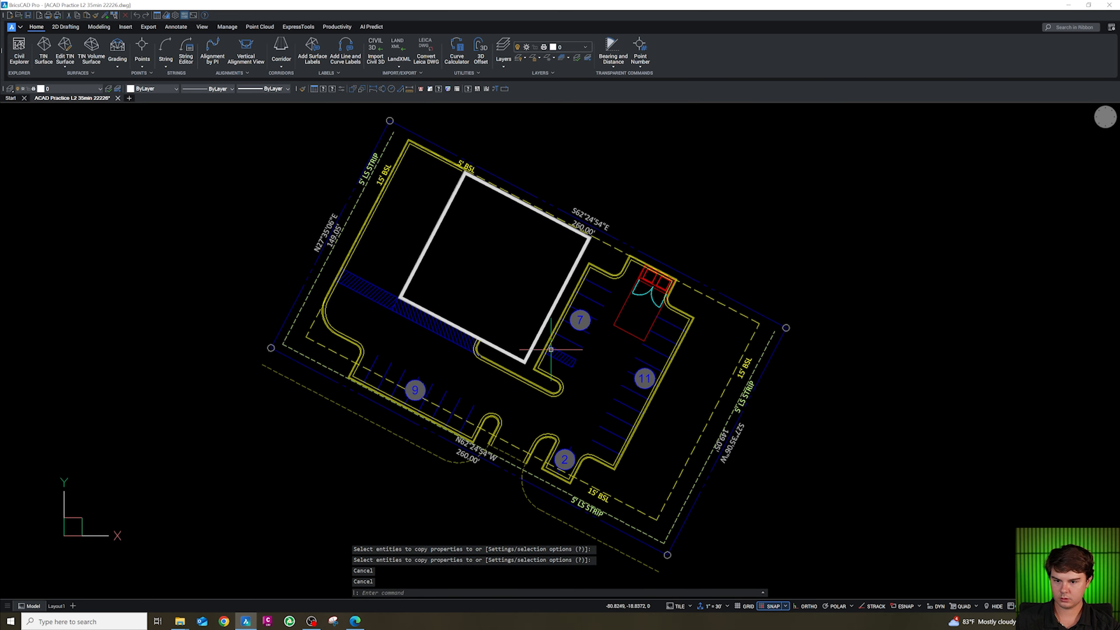
pyautogui.scroll(5, 592, 375)
pyautogui.press('Escape')
pyautogui.press('Escape')
pyautogui.press('Escape')
pyautogui.scroll(-2, 596, 373)
pyautogui.scroll(3, 551, 355)
pyautogui.scroll(-4, 540, 352)
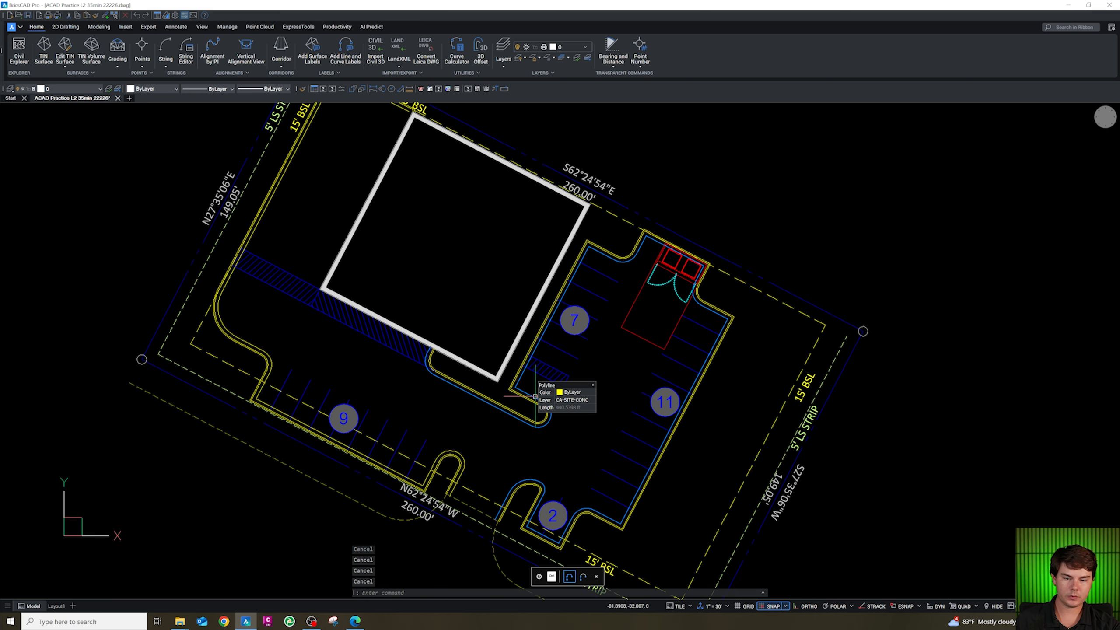
pyautogui.scroll(-5, 549, 331)
pyautogui.write('v')
pyautogui.press('Return')
pyautogui.scroll(-4, 528, 309)
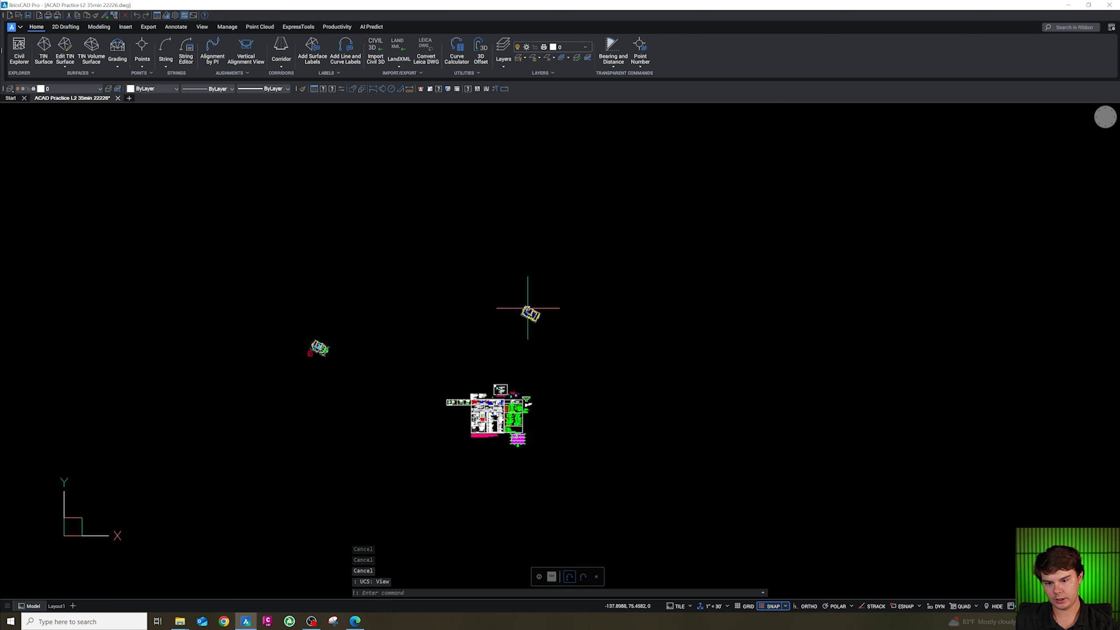
pyautogui.scroll(3, 485, 417)
pyautogui.scroll(6, 477, 443)
pyautogui.click(476, 444)
pyautogui.click(394, 388)
pyautogui.hotkey('ctrl', 'c')
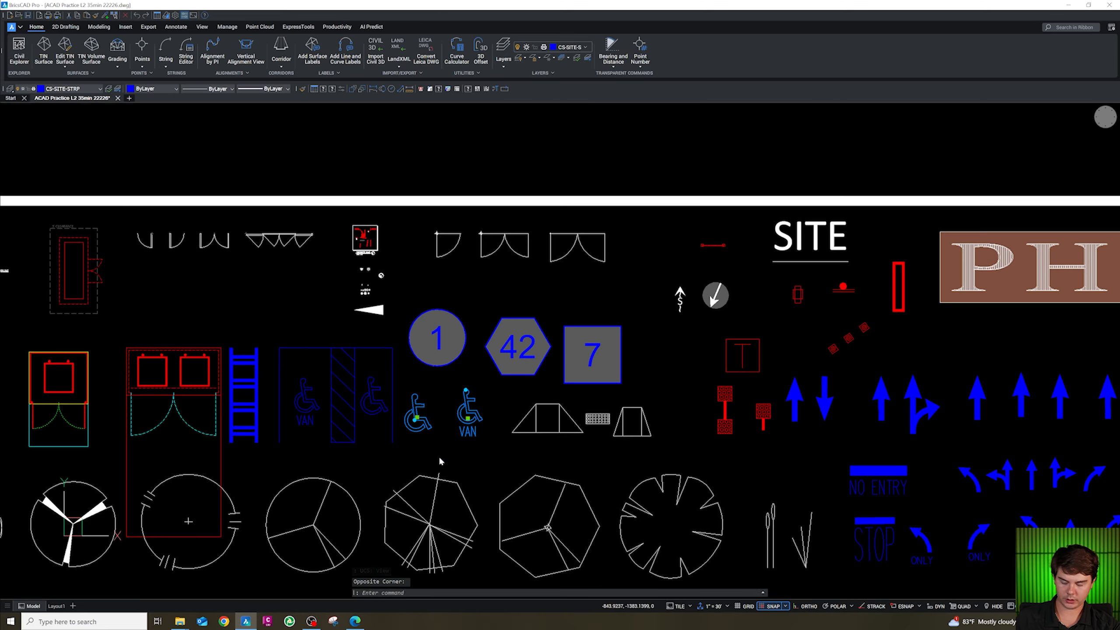
# Paste the accessible parking symbols beside the new access aisle near stall row 7.
pyautogui.scroll(-5, 426, 417)
pyautogui.scroll(-4, 456, 477)
pyautogui.scroll(6, 546, 247)
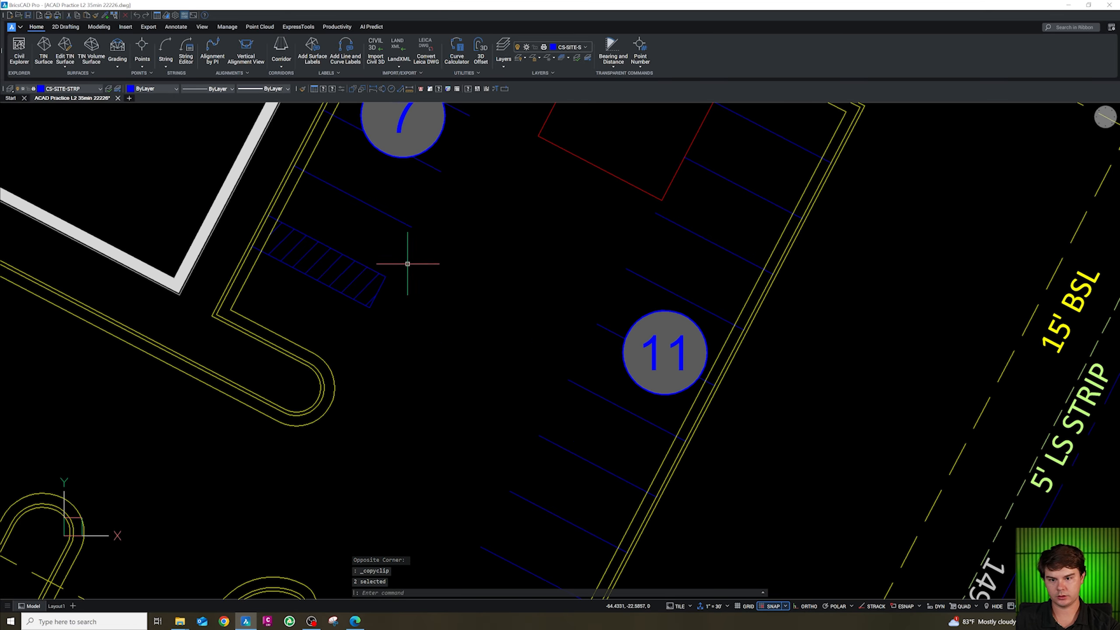
pyautogui.hotkey('ctrl', 'v')
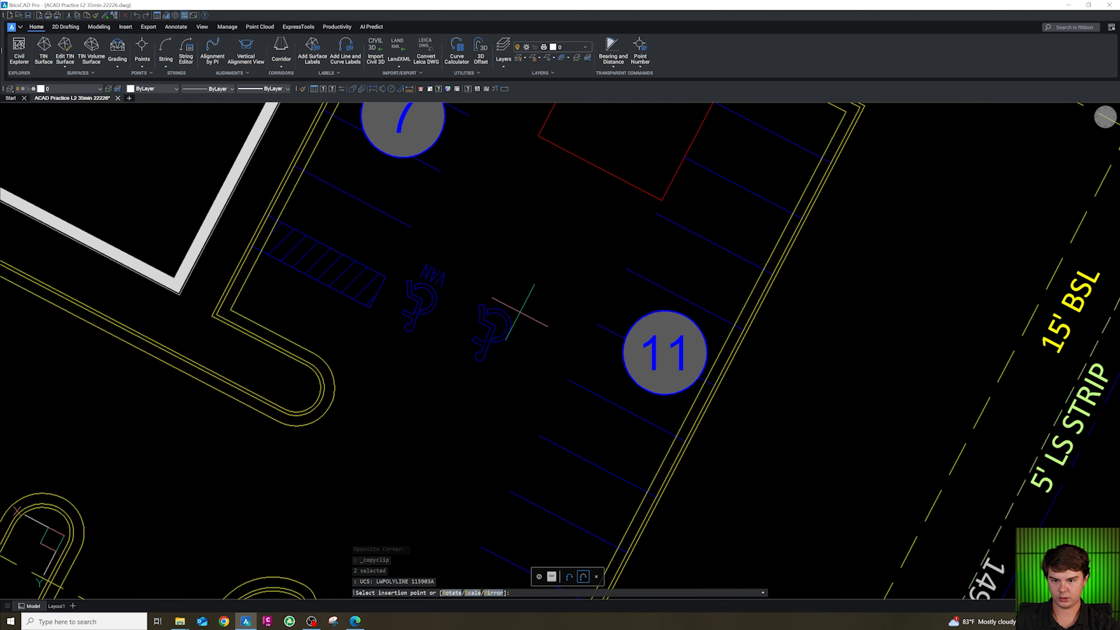
pyautogui.click(527, 312)
pyautogui.press('Escape')
# Rotate the pasted accessible symbols to align with the parking stalls.
pyautogui.click(544, 352)
pyautogui.click(410, 264)
pyautogui.write('ro')
pyautogui.press('Return')
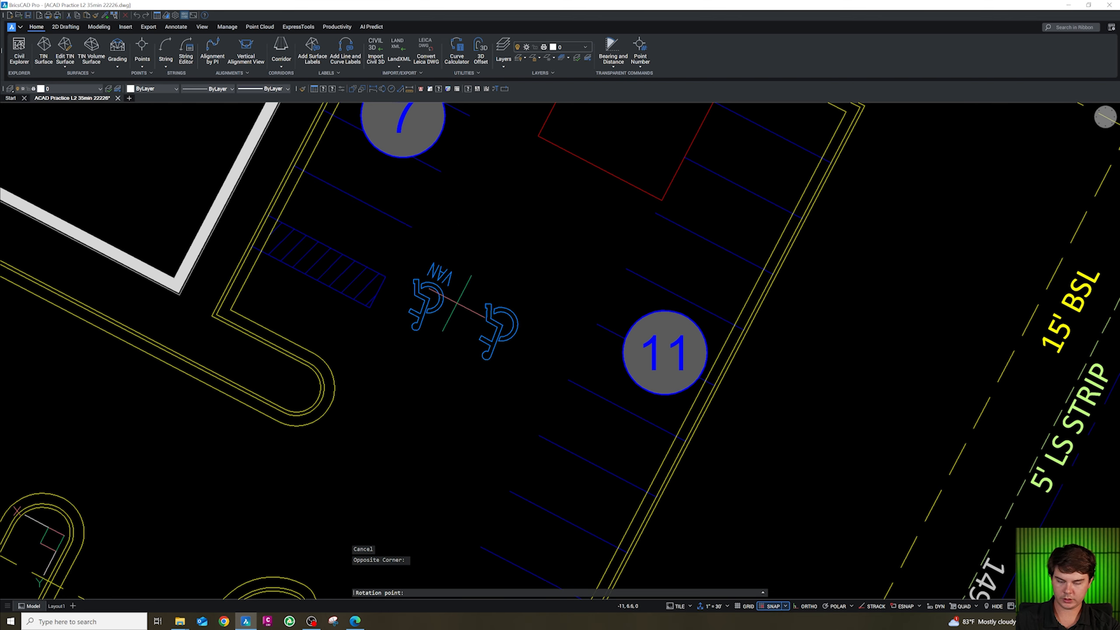
pyautogui.click(604, 240)
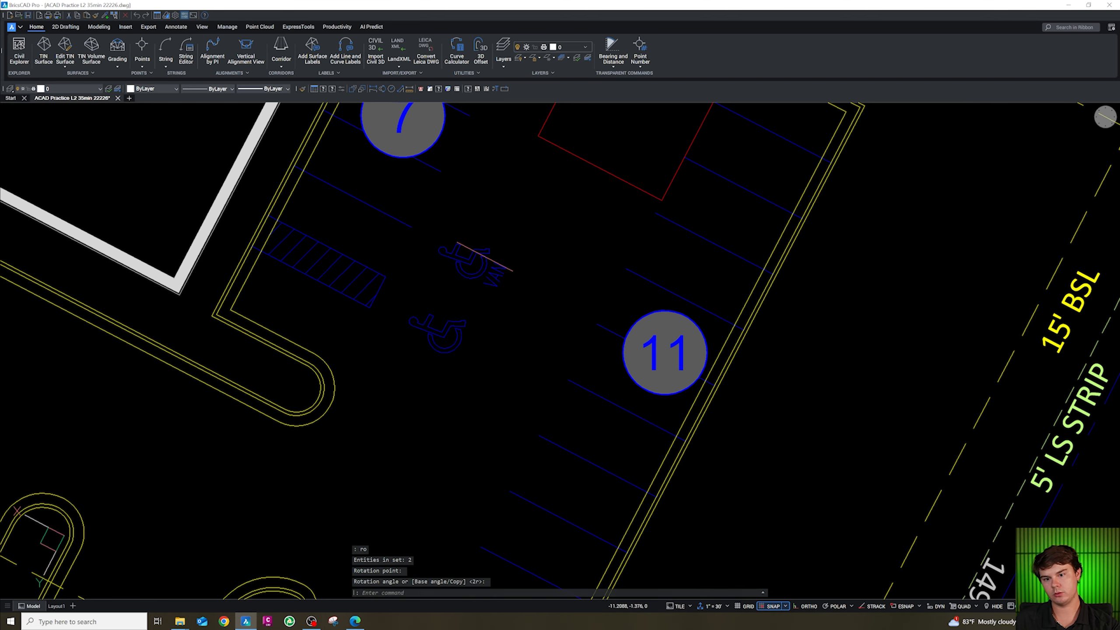
pyautogui.write('m')
pyautogui.press('Return')
pyautogui.click(537, 299)
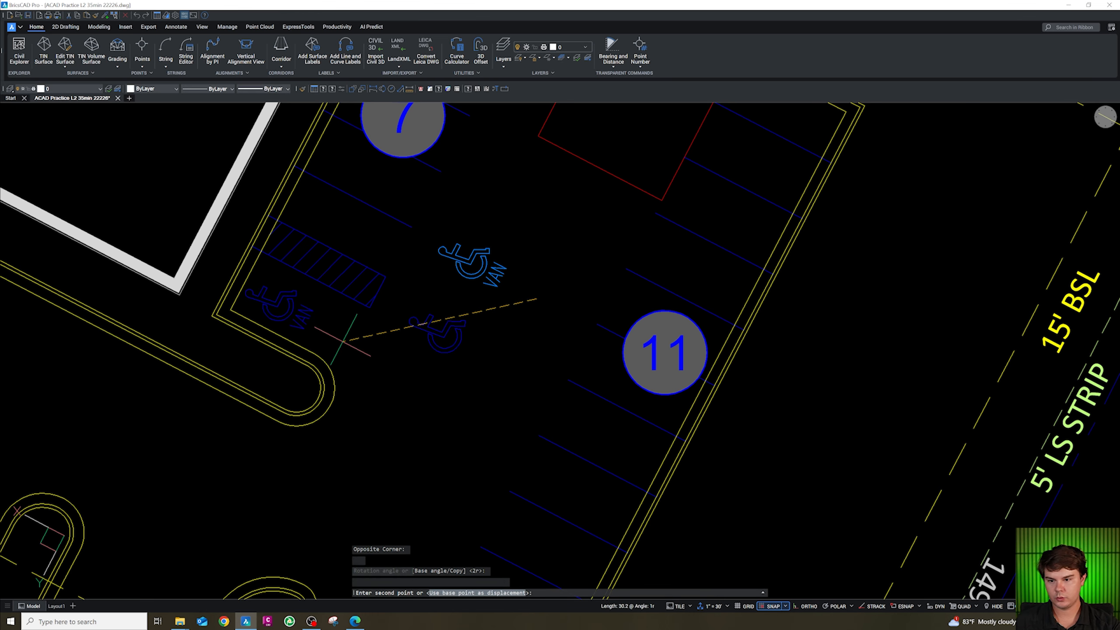
pyautogui.press('Escape')
# Move the standard accessible symbol into the stall on one side of the access aisle.
pyautogui.click(472, 371)
pyautogui.click(445, 333)
pyautogui.write('m')
pyautogui.press('Return')
pyautogui.click(462, 342)
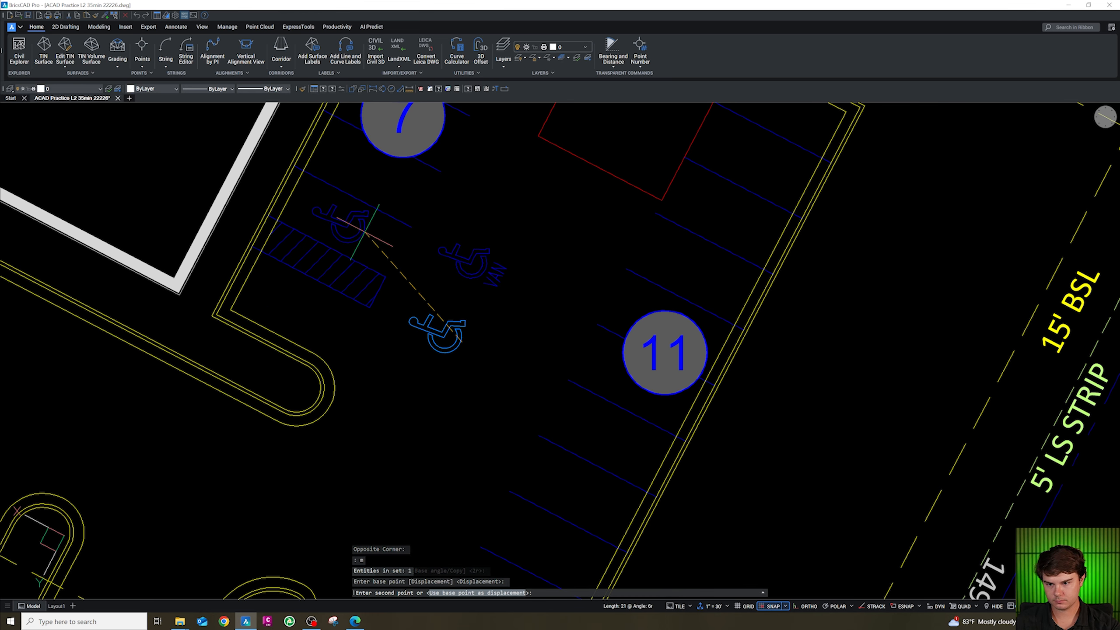
pyautogui.click(364, 231)
pyautogui.press('Escape')
# Move the van accessible symbol into the stall on the other side of the access aisle.
pyautogui.click(481, 270)
pyautogui.click(473, 255)
pyautogui.write('m')
pyautogui.press('Return')
pyautogui.click(503, 313)
pyautogui.press('Escape')
# Copy the zoning and property owner text note and paste it inside the building outline.
pyautogui.scroll(-5, 397, 367)
pyautogui.moveTo(156, 317); pyautogui.dragTo(272, 316, button='middle')
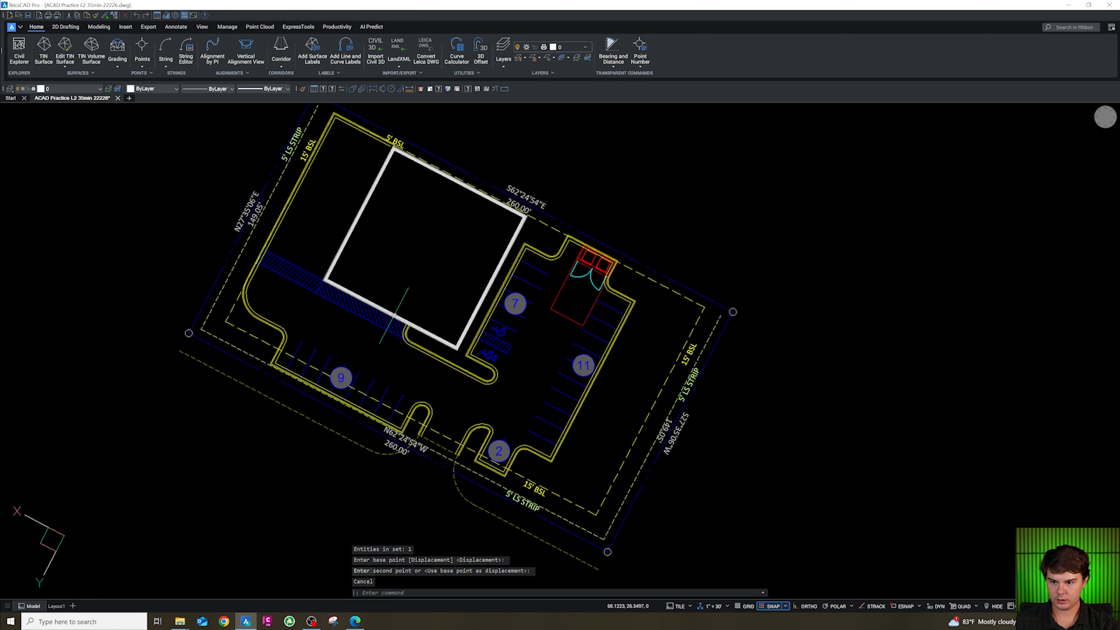
pyautogui.scroll(-8, 441, 265)
pyautogui.scroll(8, 316, 336)
pyautogui.scroll(-6, 316, 335)
pyautogui.scroll(8, 399, 444)
pyautogui.click(479, 353)
pyautogui.hotkey('ctrl', 'c')
pyautogui.scroll(-10, 494, 429)
pyautogui.scroll(10, 680, 372)
pyautogui.hotkey('ctrl', 'v')
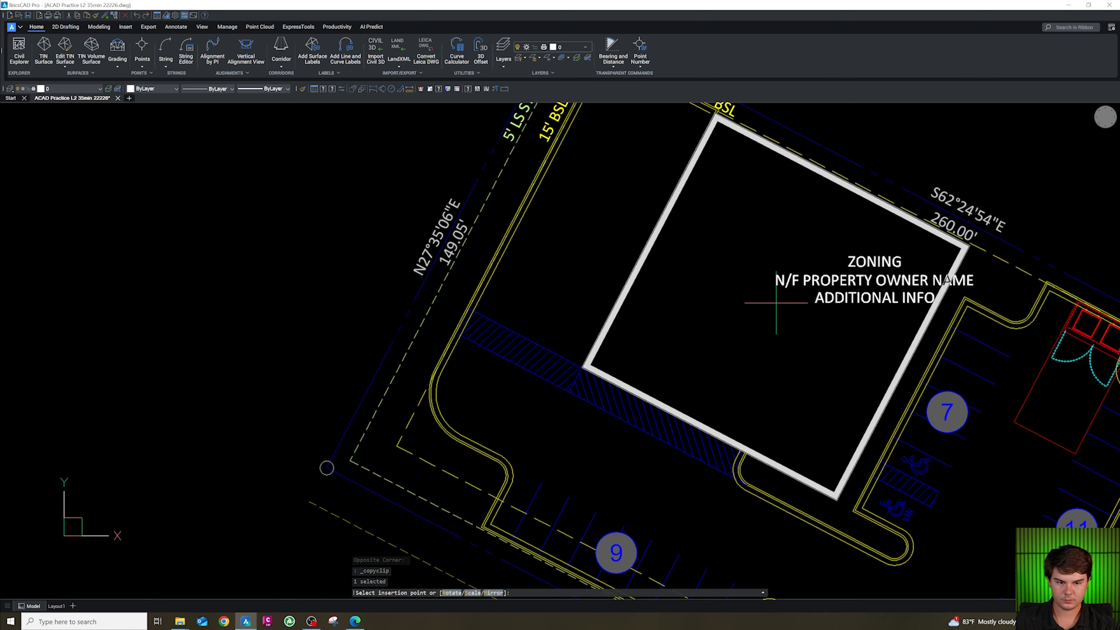
pyautogui.click(688, 309)
pyautogui.press('Escape')
# Edit the pasted note to read MAVIS TIRE +/- 6,939 SF.
pyautogui.click(782, 288)
pyautogui.doubleClick(782, 287)
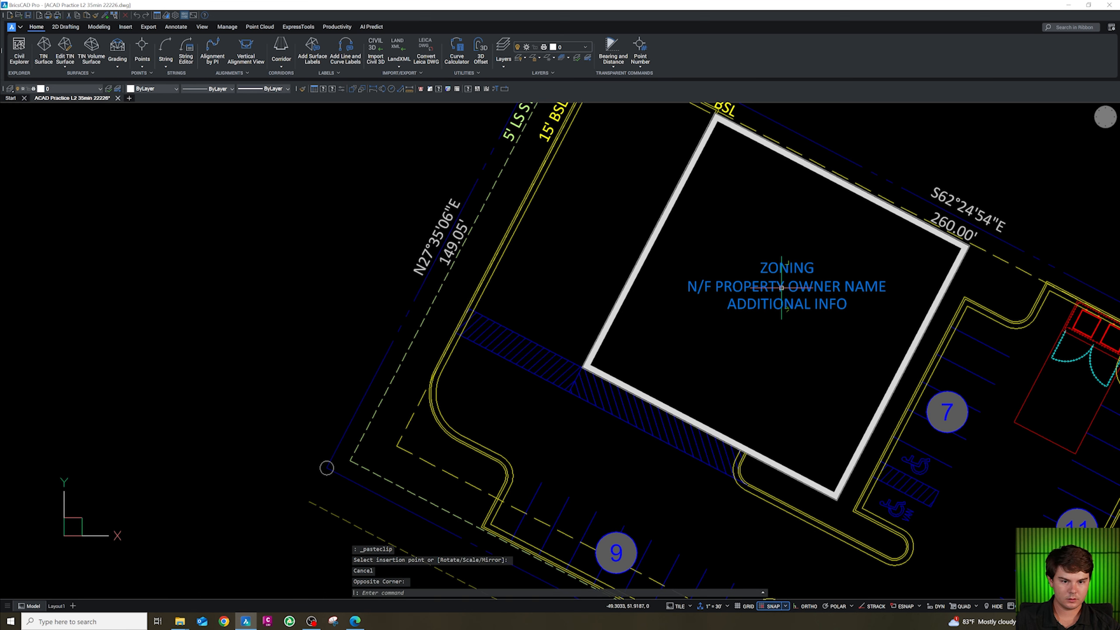
pyautogui.press('Delete')
pyautogui.press('Delete')
pyautogui.press('Delete')
pyautogui.press('Delete')
pyautogui.press('Delete')
pyautogui.press('Delete')
pyautogui.press('Delete')
pyautogui.press('Delete')
pyautogui.press('Delete')
pyautogui.press('Delete')
pyautogui.press('Delete')
pyautogui.press('Delete')
pyautogui.press('Delete')
pyautogui.press('Delete')
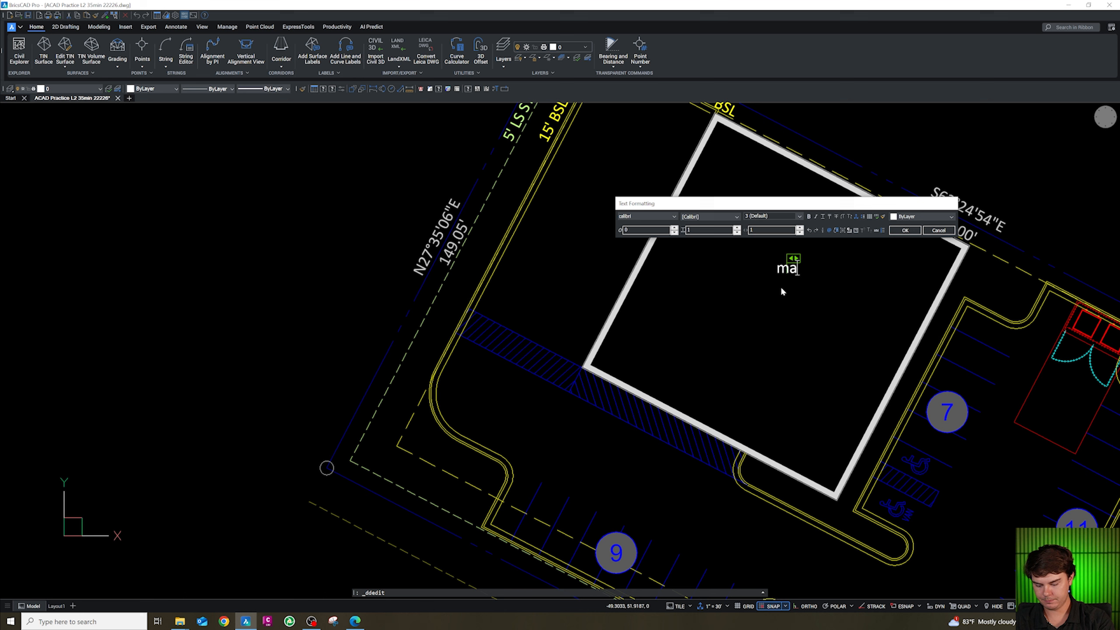
pyautogui.write('MAVIS TIRE ')
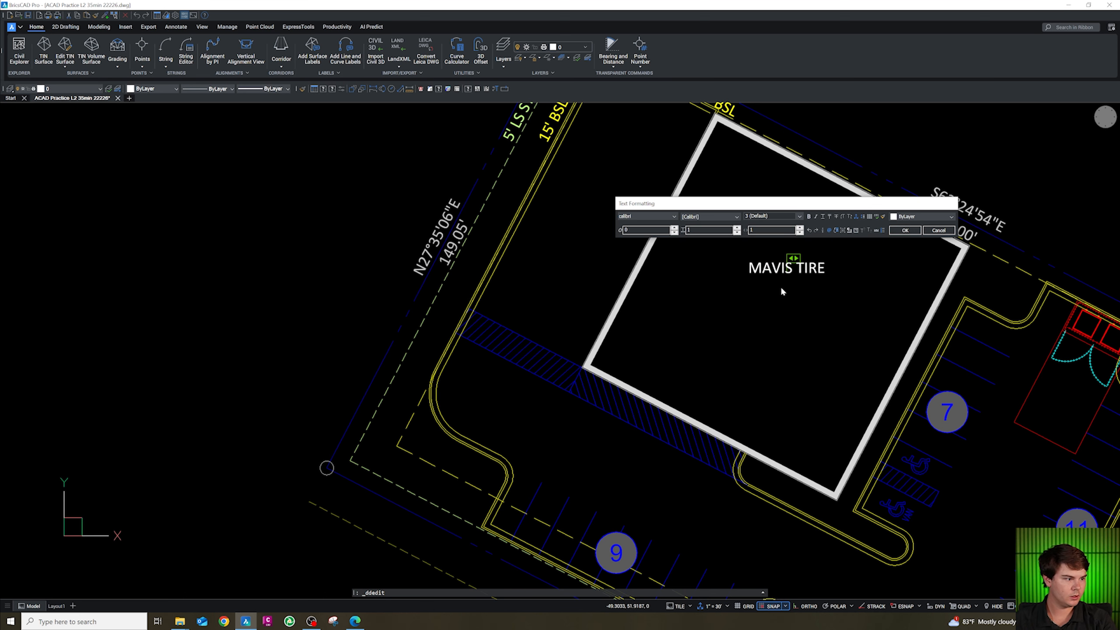
pyautogui.write('+/- 6,939 SF')
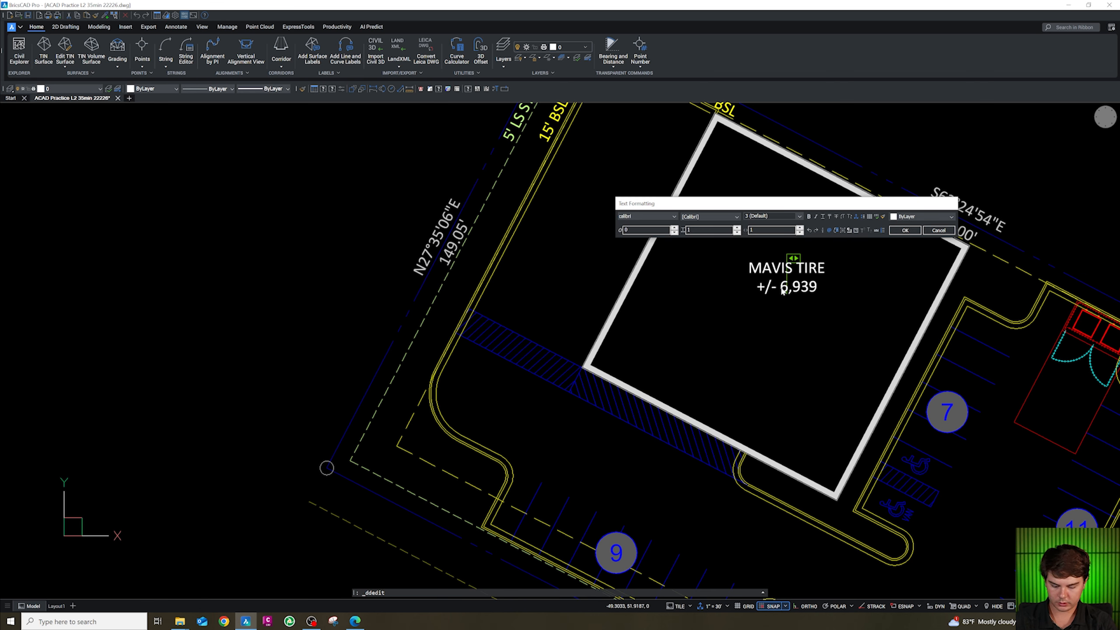
pyautogui.click(859, 346)
# Put the building label on layer CS-ANN-BLDG.
pyautogui.click(88, 89)
pyautogui.scroll(-5, 74, 173)
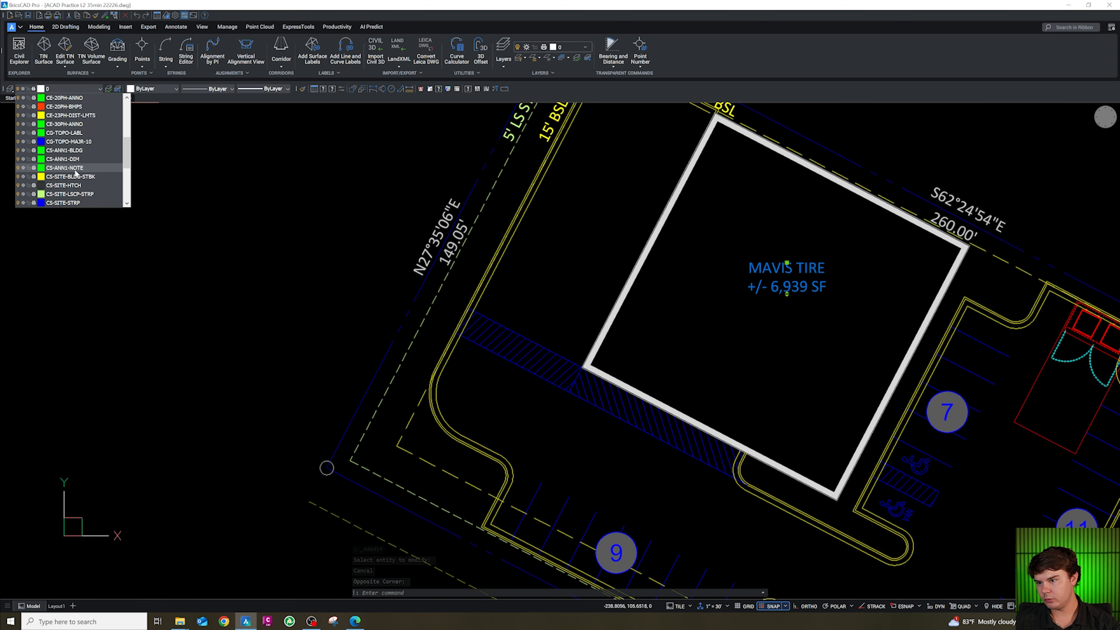
pyautogui.click(89, 151)
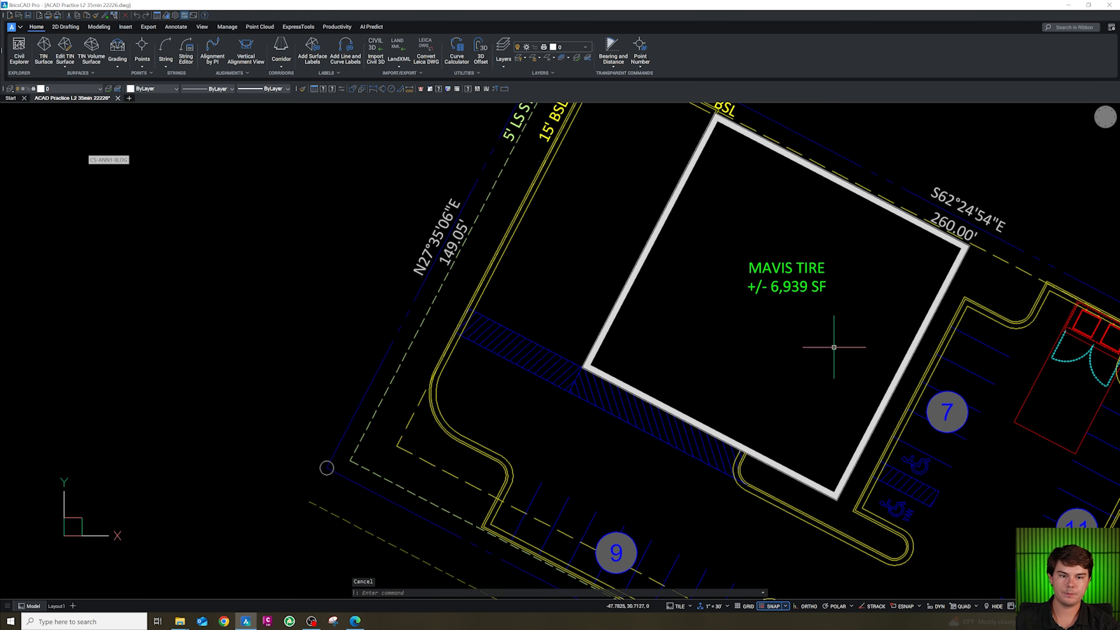
# Move the building label to centre it inside the building outline.
pyautogui.write('m')
pyautogui.press('space')
pyautogui.click(810, 321)
pyautogui.click(794, 359)
pyautogui.press('Escape')
pyautogui.click(799, 361)
pyautogui.click(787, 338)
pyautogui.write('m')
pyautogui.press('space')
pyautogui.click(792, 358)
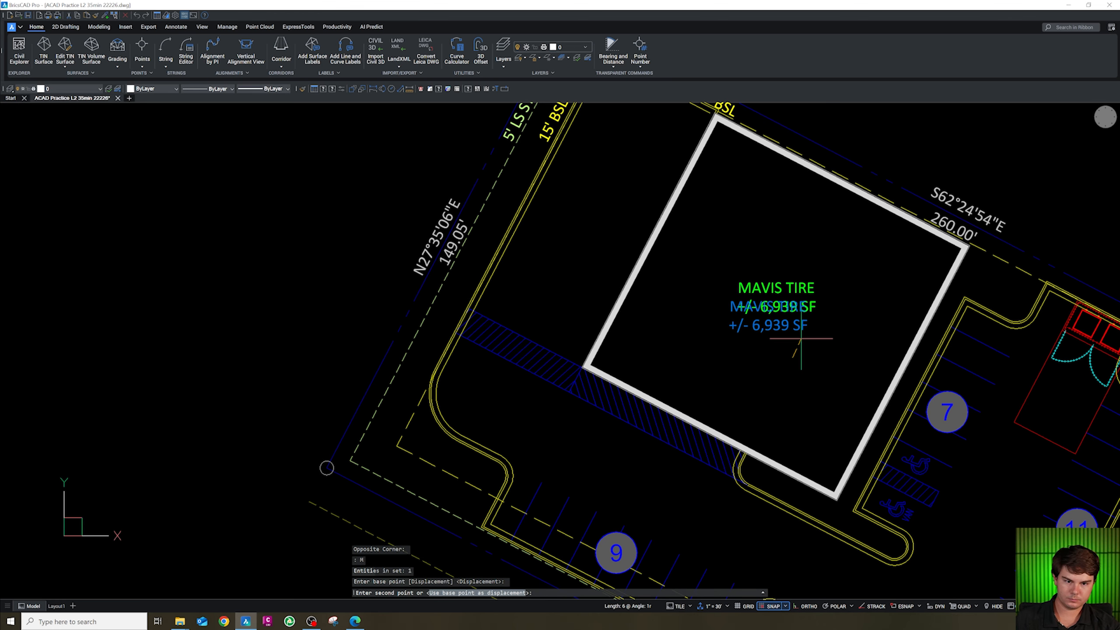
pyautogui.click(804, 340)
pyautogui.press('Escape')
pyautogui.click(809, 345)
pyautogui.click(773, 290)
pyautogui.write('co')
pyautogui.press('space')
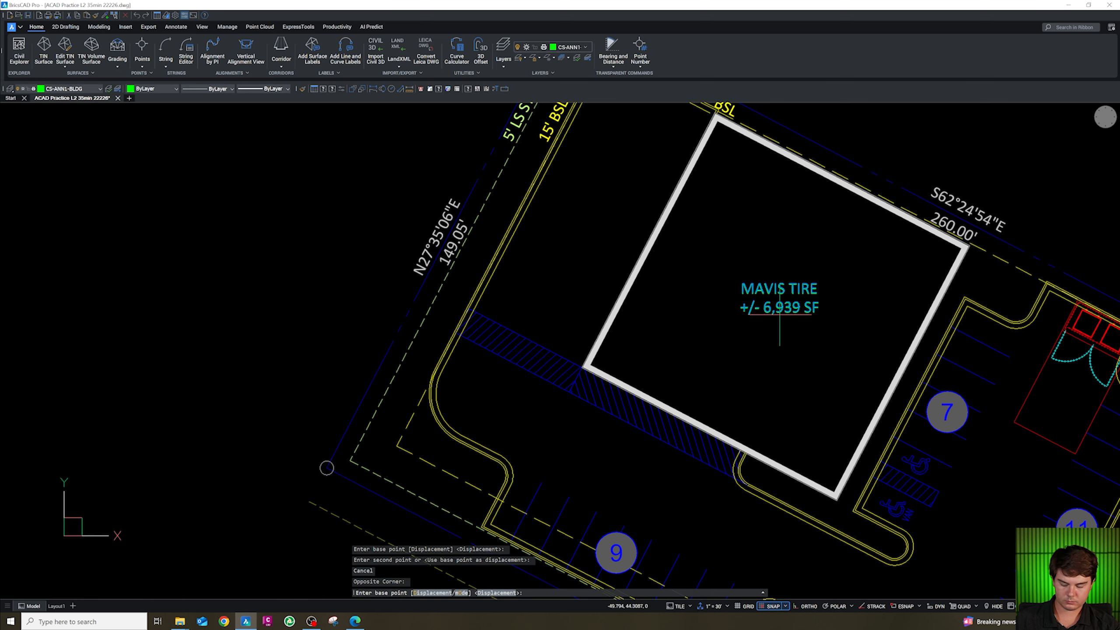
pyautogui.click(779, 316)
pyautogui.press('Escape')
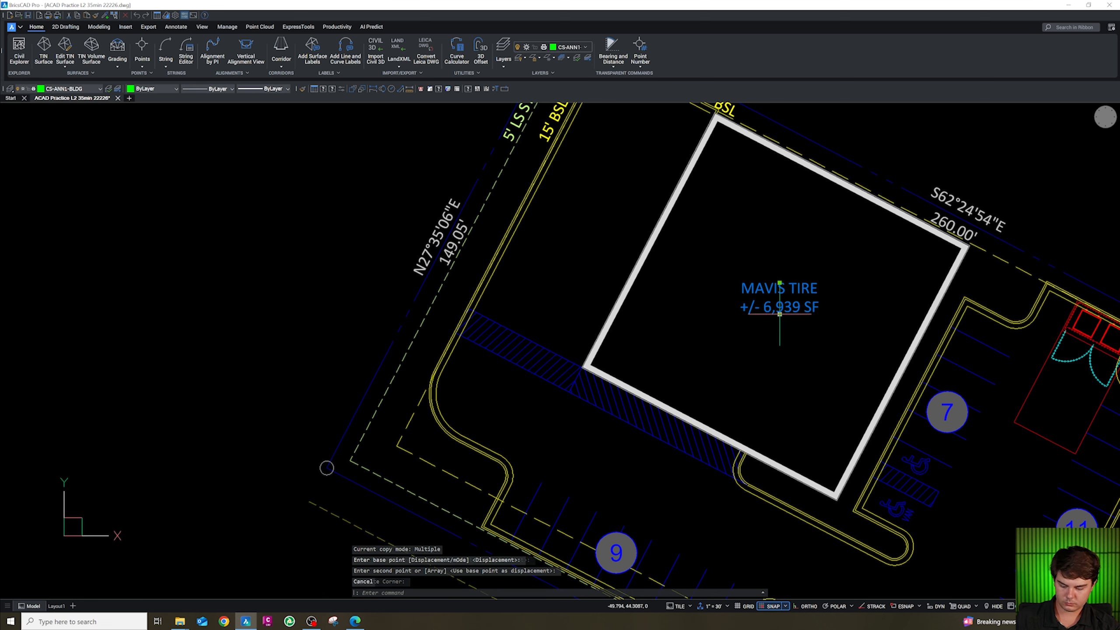
# Paste a copy of the building label along the building's southwest wall.
pyautogui.hotkey('ctrl', 'c')
pyautogui.hotkey('ctrl', 'v')
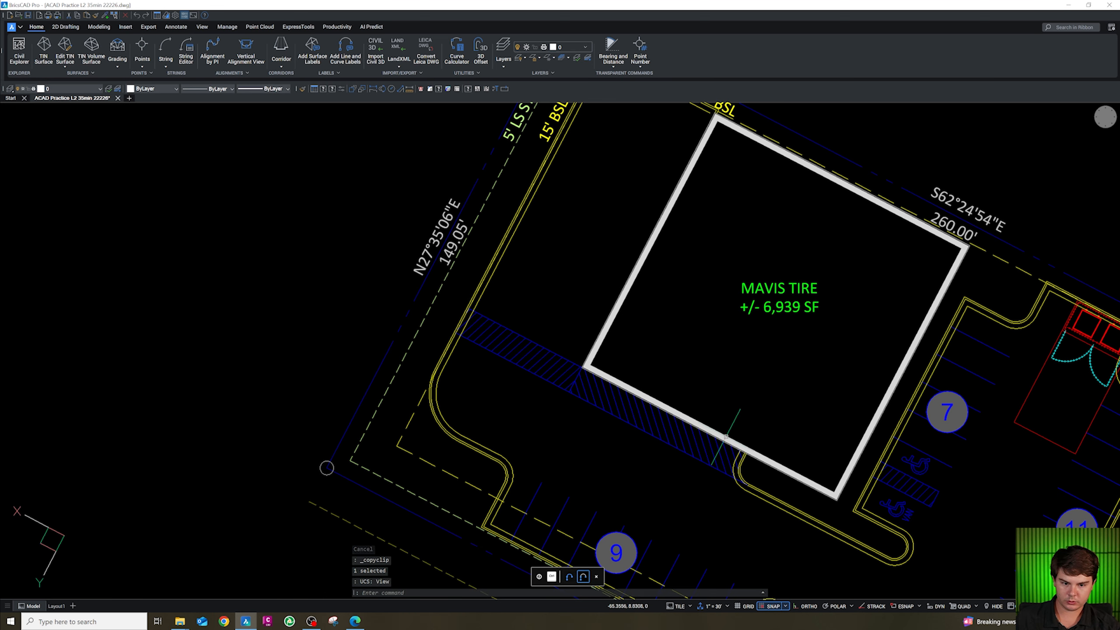
pyautogui.click(773, 407)
pyautogui.press('Escape')
# Edit the pasted label's text to read 83.3'.
pyautogui.click(779, 427)
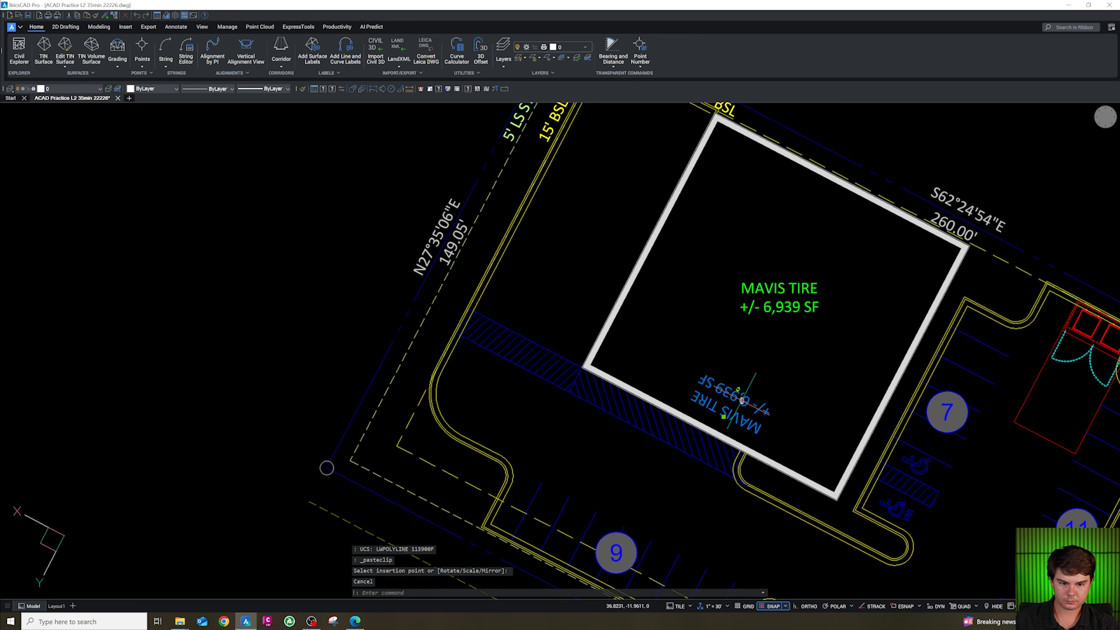
pyautogui.click(742, 401)
pyautogui.doubleClick(743, 400)
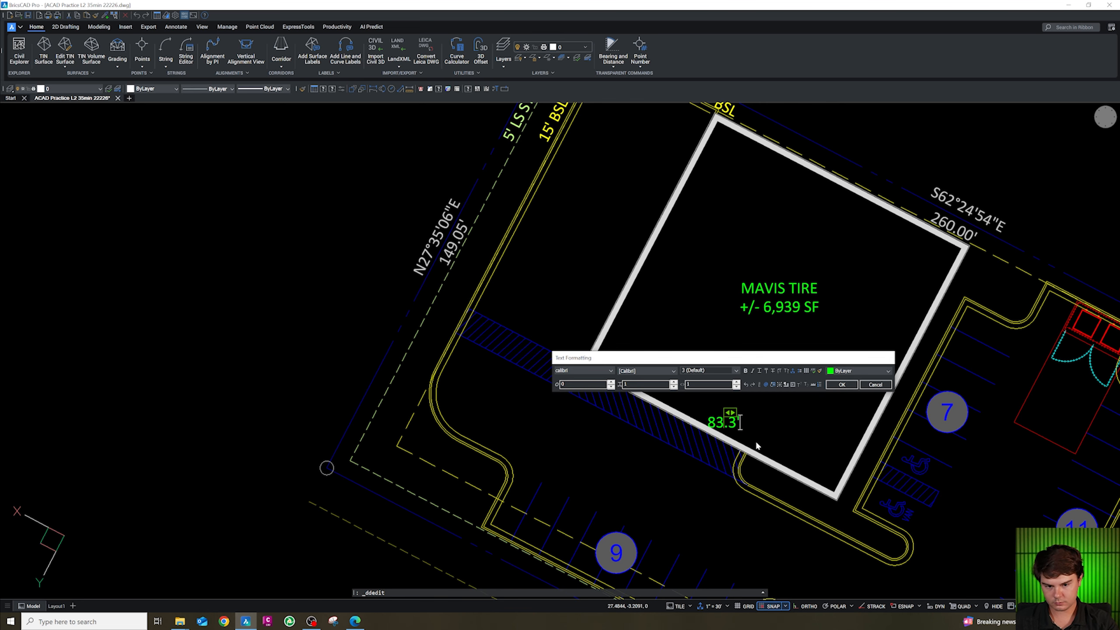
pyautogui.click(757, 446)
pyautogui.scroll(5, 734, 439)
pyautogui.press('Escape')
# Rotate the 83.3' label so it reads along the building's southwest wall.
pyautogui.click(737, 423)
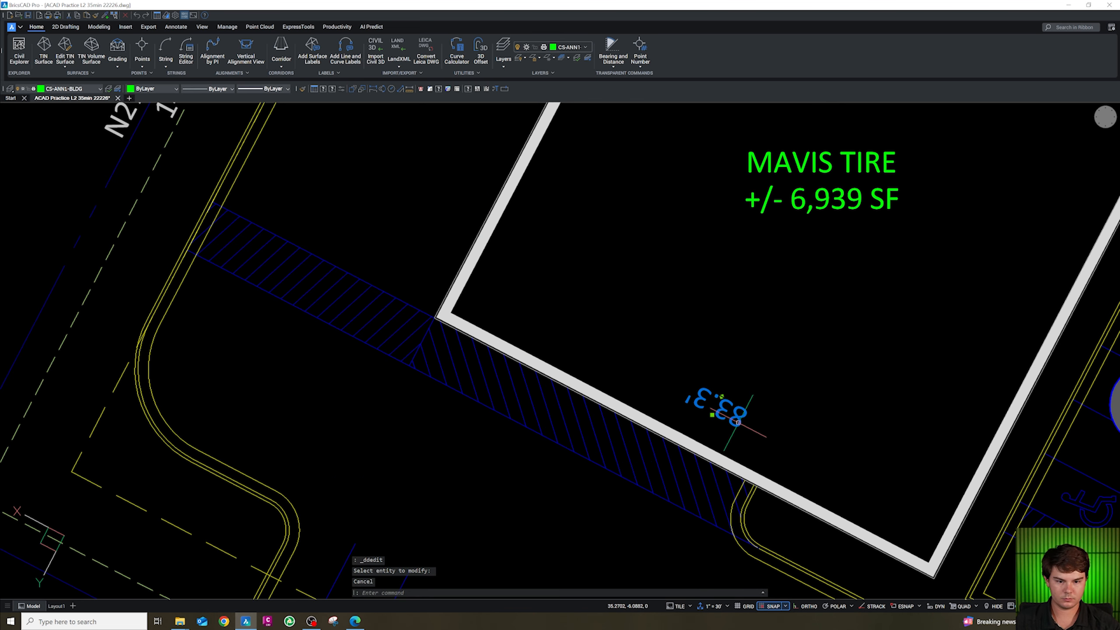
pyautogui.write('ro')
pyautogui.press('Return')
pyautogui.click(730, 415)
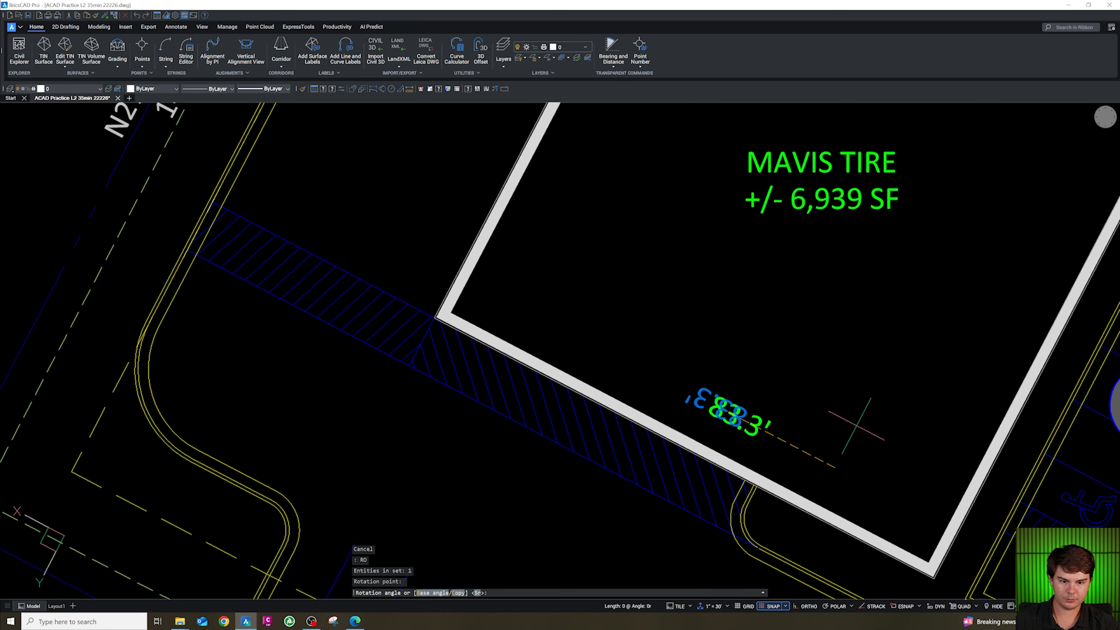
pyautogui.click(752, 440)
pyautogui.press('Escape')
# Move the 83.3' label up against the outside of the southwest wall.
pyautogui.click(744, 432)
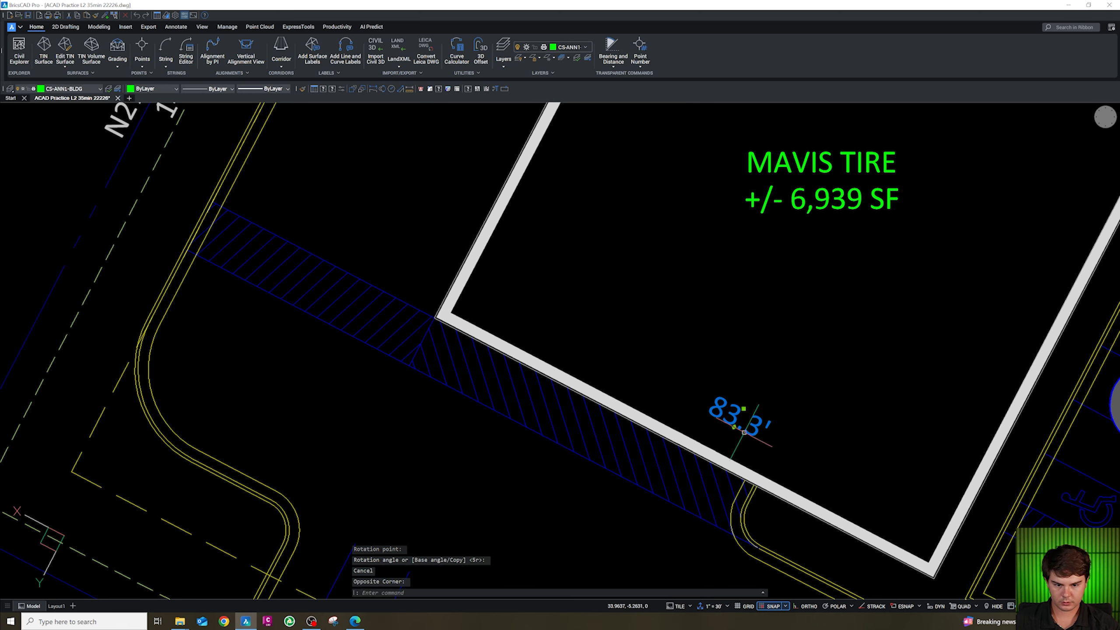
pyautogui.write('m')
pyautogui.press('Return')
pyautogui.click(774, 447)
pyautogui.click(739, 448)
pyautogui.press('Escape')
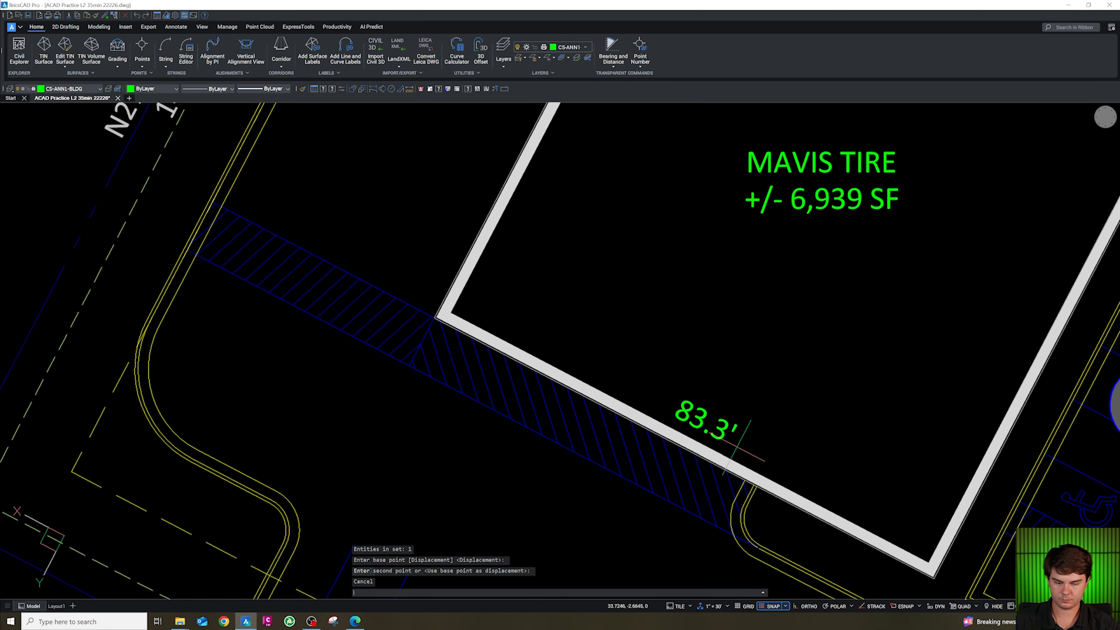
# Copy the 83.3' label to the building's northeast wall.
pyautogui.click(733, 436)
pyautogui.write('c')
pyautogui.press('Return')
pyautogui.click(737, 450)
pyautogui.scroll(-3, 745, 450)
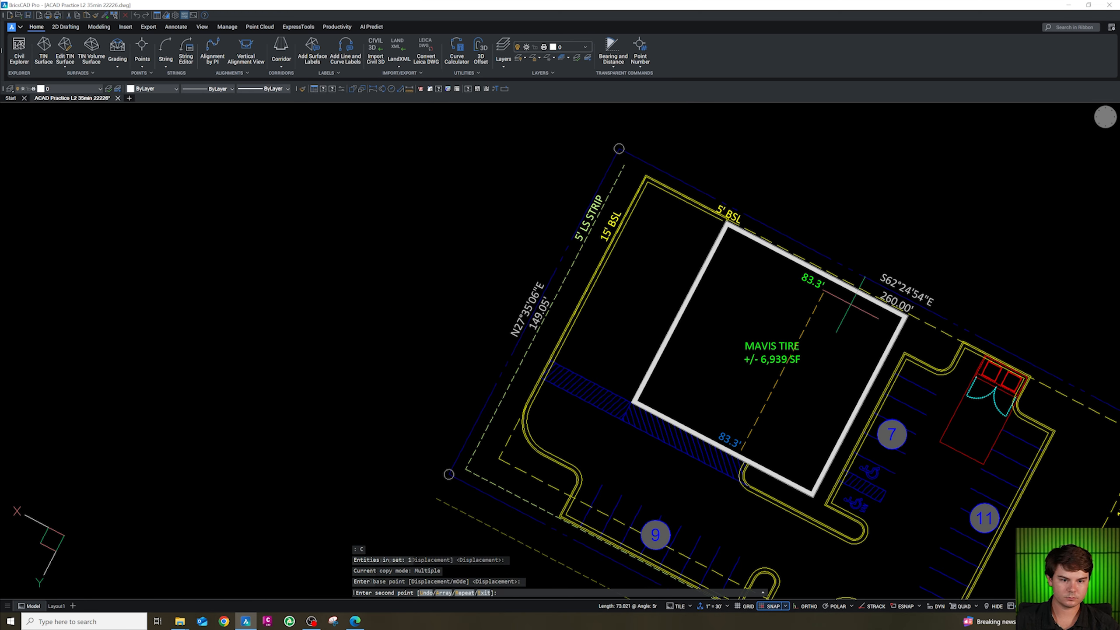
pyautogui.press('Escape')
# Copy the 83.3' label again toward the building's southeast wall.
pyautogui.scroll(2, 743, 464)
pyautogui.write('c')
pyautogui.press('Return')
pyautogui.click(763, 453)
pyautogui.click(872, 401)
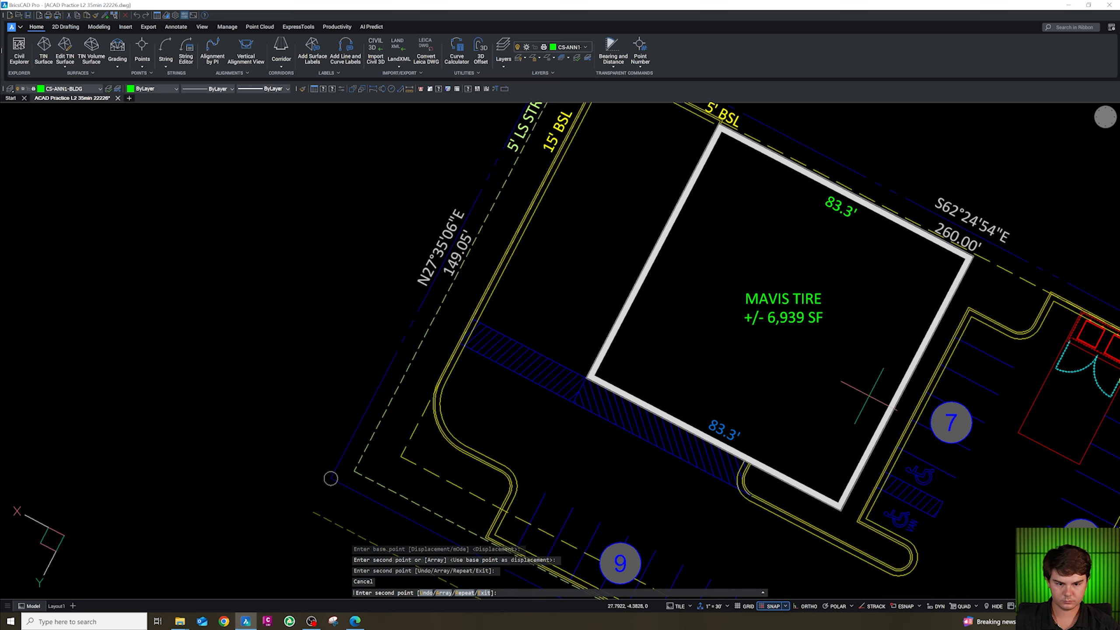
pyautogui.press('Escape')
# Rotate the new 83.3' copy to align with the southeast wall.
pyautogui.click(833, 376)
pyautogui.write('ro')
pyautogui.press('Return')
pyautogui.click(834, 375)
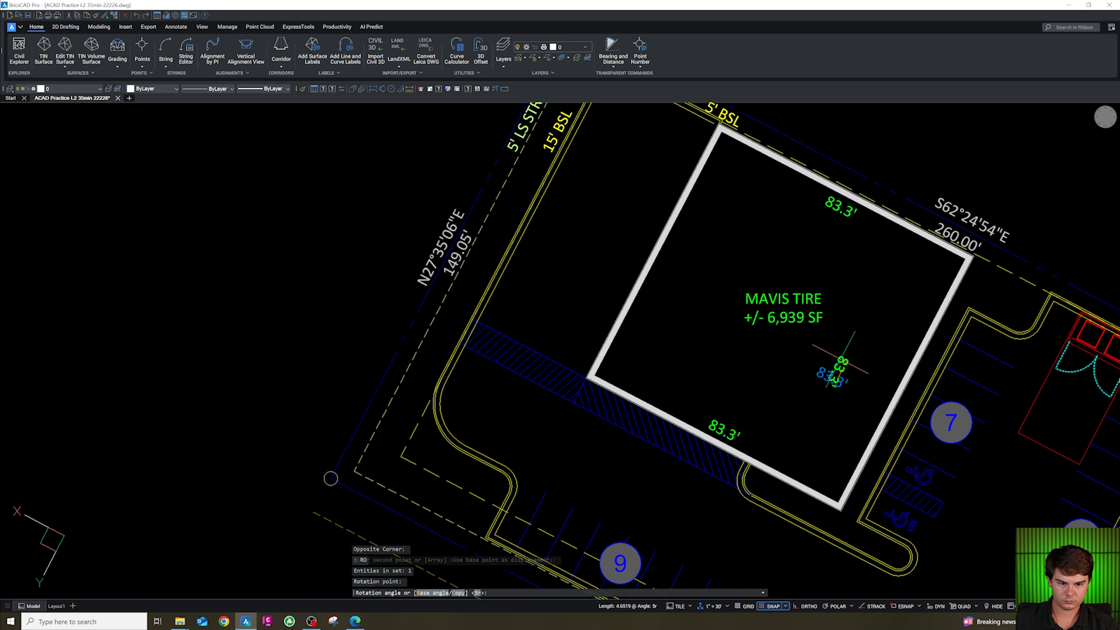
pyautogui.press('Escape')
# Move the rotated label alongside the building's southeast wall.
pyautogui.write('m')
pyautogui.press('Return')
pyautogui.click(836, 404)
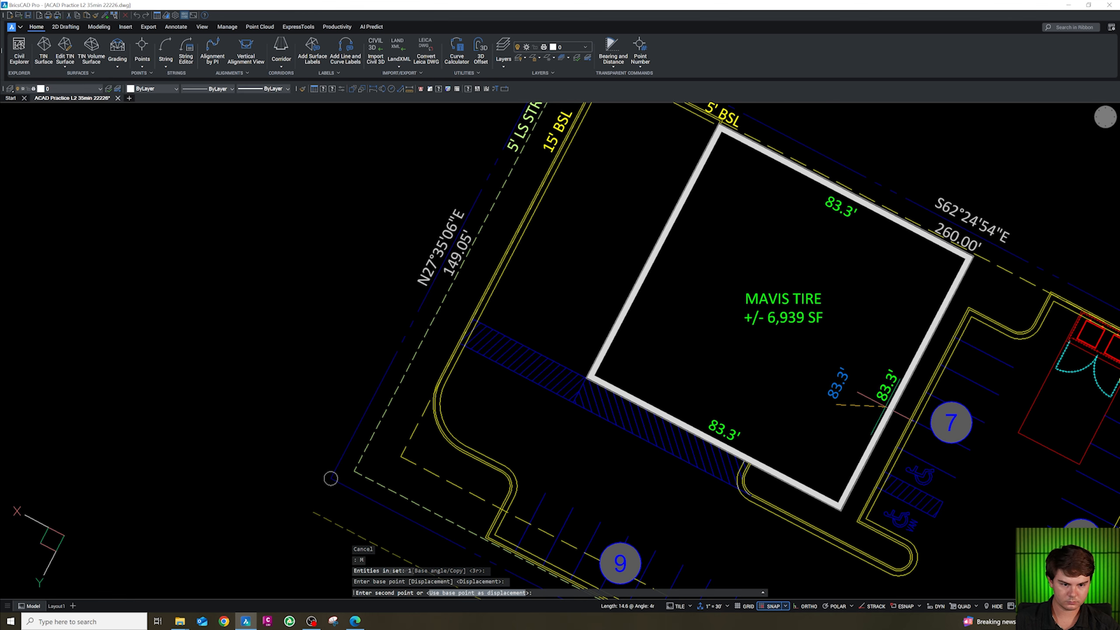
pyautogui.click(886, 407)
pyautogui.press('Escape')
# Copy the southeast wall label to the building's northwest wall.
pyautogui.click(886, 395)
pyautogui.write('co')
pyautogui.press('Return')
pyautogui.click(881, 404)
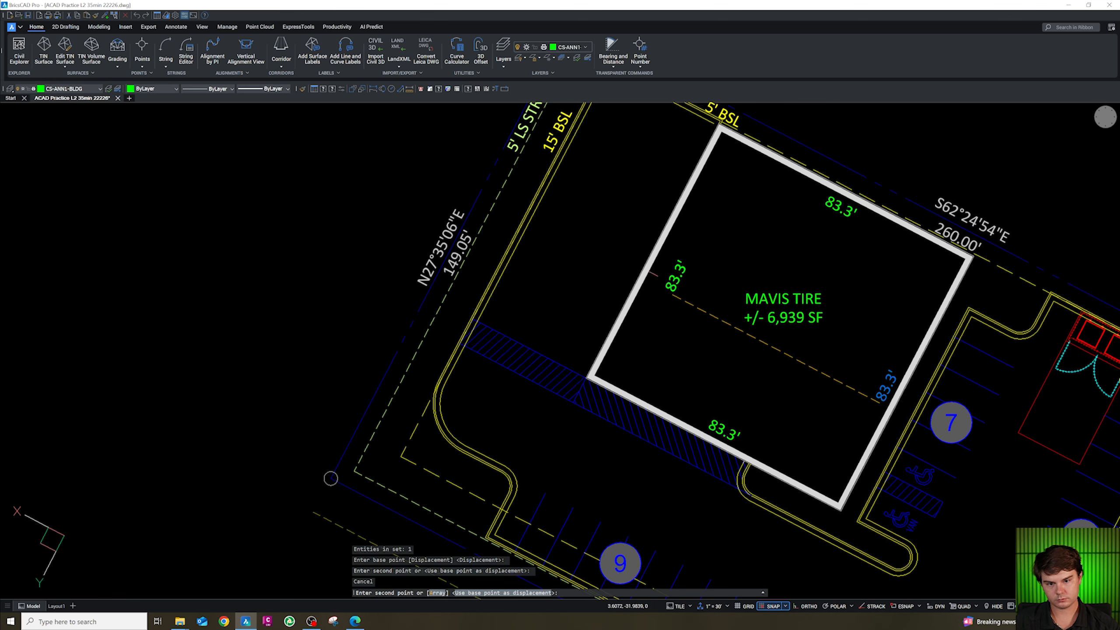
pyautogui.click(671, 295)
pyautogui.press('Escape')
# Copy the 22.9' dimension from the reference details area of the drawing.
pyautogui.scroll(-5, 689, 250)
pyautogui.scroll(4, 689, 250)
pyautogui.scroll(-8, 689, 250)
pyautogui.scroll(6, 586, 397)
pyautogui.scroll(-5, 591, 314)
pyautogui.scroll(8, 573, 374)
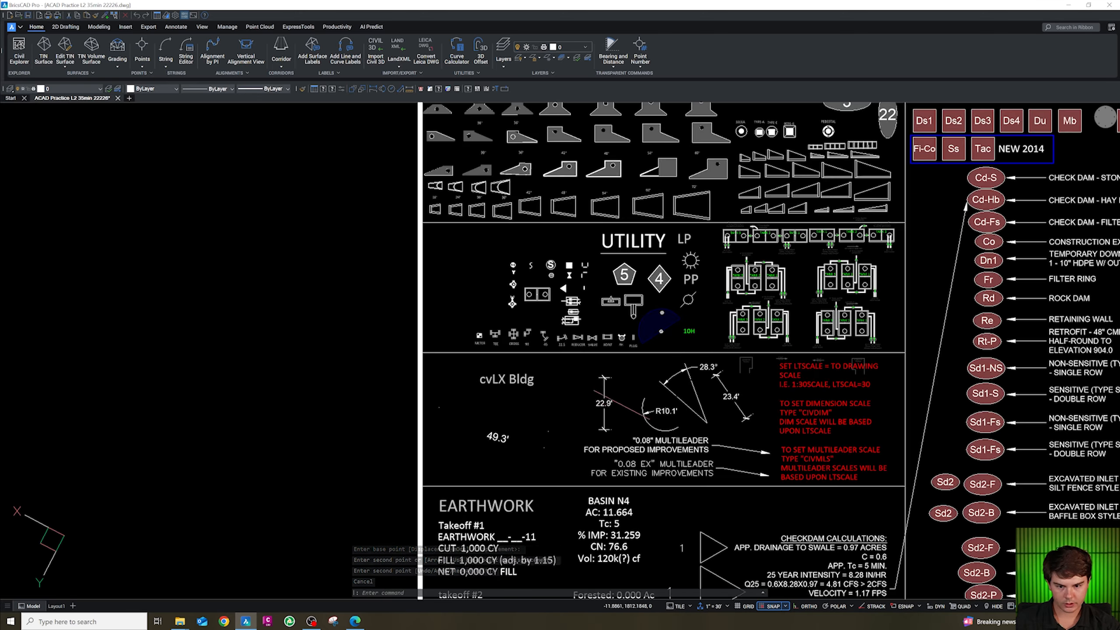
pyautogui.write('uv')
pyautogui.press('space')
pyautogui.scroll(-2, 627, 414)
pyautogui.click(630, 394)
pyautogui.click(614, 422)
pyautogui.hotkey('ctrl', 'c')
# Paste the dimension between the west curb and the building, rotating it to match the site's angle.
pyautogui.scroll(-8, 617, 419)
pyautogui.scroll(10, 751, 173)
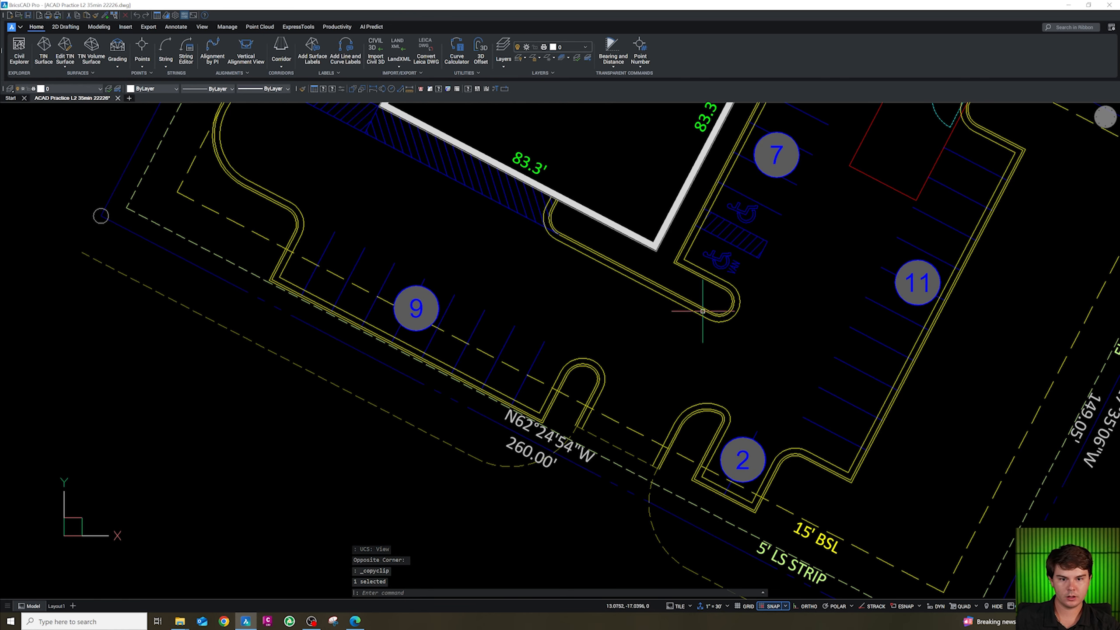
pyautogui.press('shift')
pyautogui.press('shift')
pyautogui.scroll(-3, 687, 472)
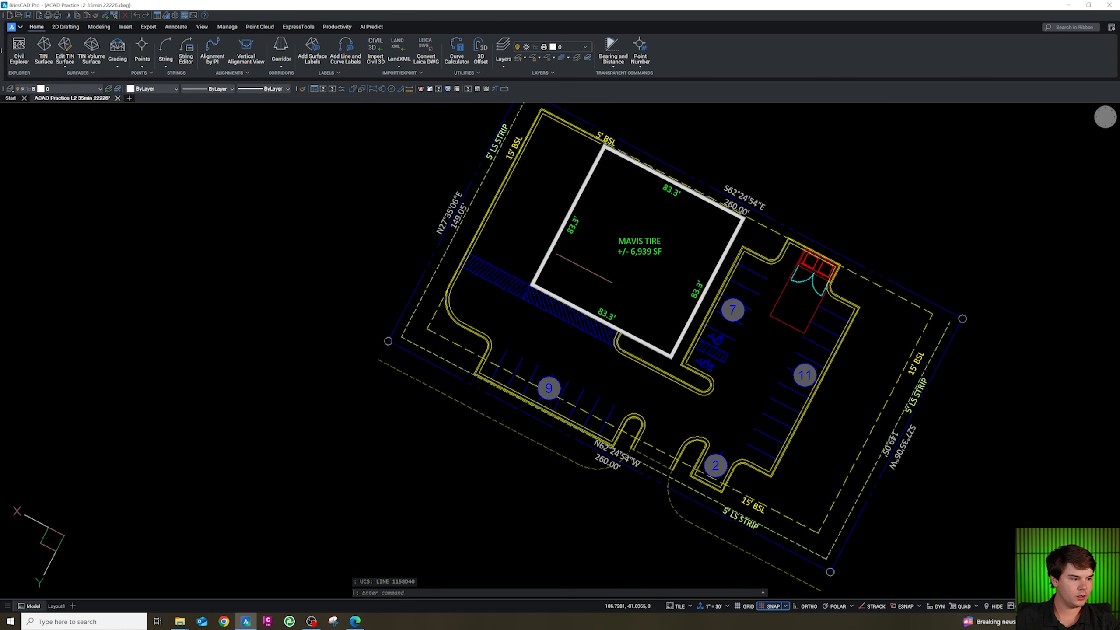
pyautogui.scroll(5, 585, 268)
pyautogui.hotkey('ctrl', 'v')
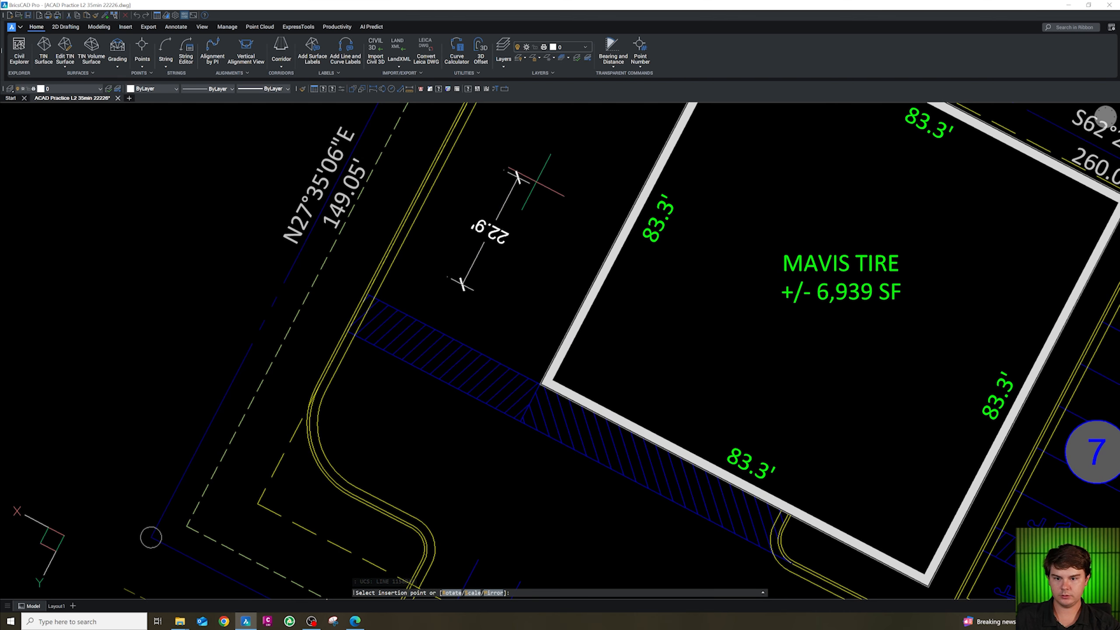
pyautogui.press('Escape')
pyautogui.click(531, 201)
pyautogui.click(470, 241)
pyautogui.write('R')
pyautogui.click(506, 219)
pyautogui.keyDown('shift'); pyautogui.click(464, 277); pyautogui.keyUp('shift')
pyautogui.press('Escape')
# Stretch the dimension's ends to run from the curb line perpendicular to the building's northwest wall.
pyautogui.scroll(2, 466, 219)
pyautogui.click(455, 212)
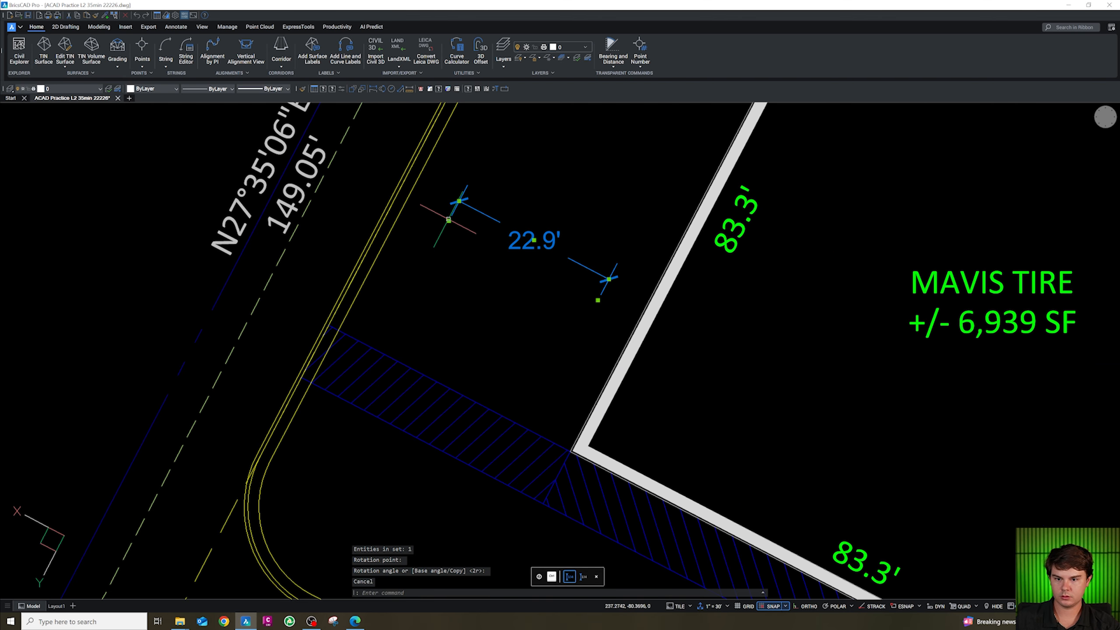
pyautogui.click(449, 220)
pyautogui.scroll(2, 395, 202)
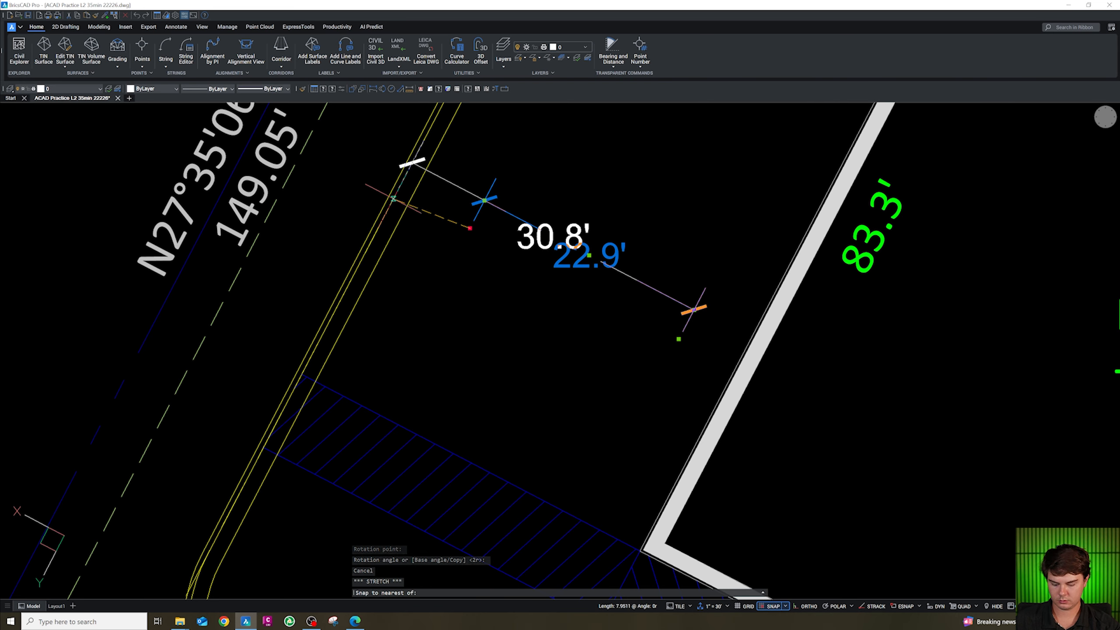
pyautogui.click(413, 163)
pyautogui.click(679, 338)
pyautogui.keyDown('shift'); pyautogui.rightClick(736, 371); pyautogui.keyUp('shift')
pyautogui.press('p')
pyautogui.click(733, 369)
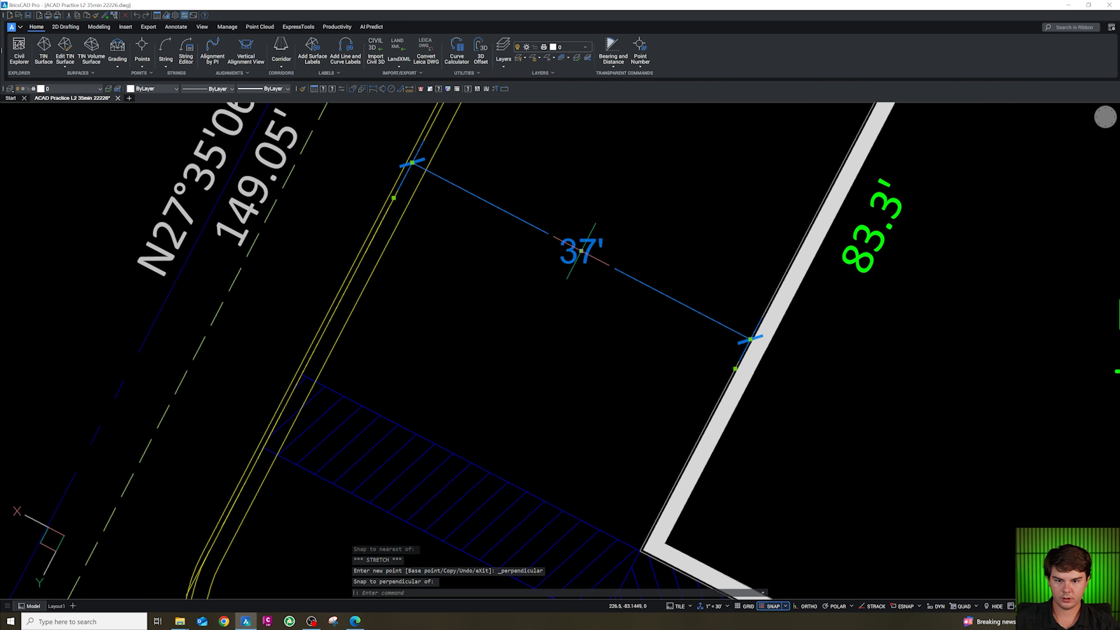
# Paste a copy of the 37' dimension beside the original.
pyautogui.scroll(-3, 581, 252)
pyautogui.hotkey('ctrl', 'c')
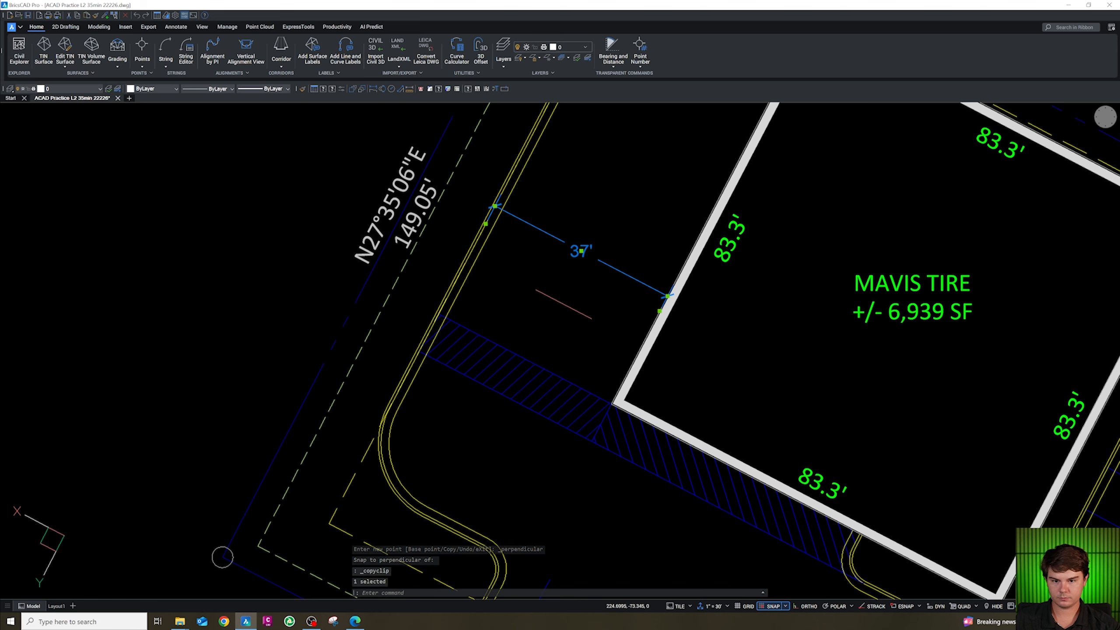
pyautogui.hotkey('ctrl', 'v')
pyautogui.click(545, 334)
pyautogui.click(524, 300)
pyautogui.press('Escape')
# Put the original 37' dimension on layer CS-ANN1-DIM.
pyautogui.click(596, 265)
pyautogui.click(574, 219)
pyautogui.click(56, 89)
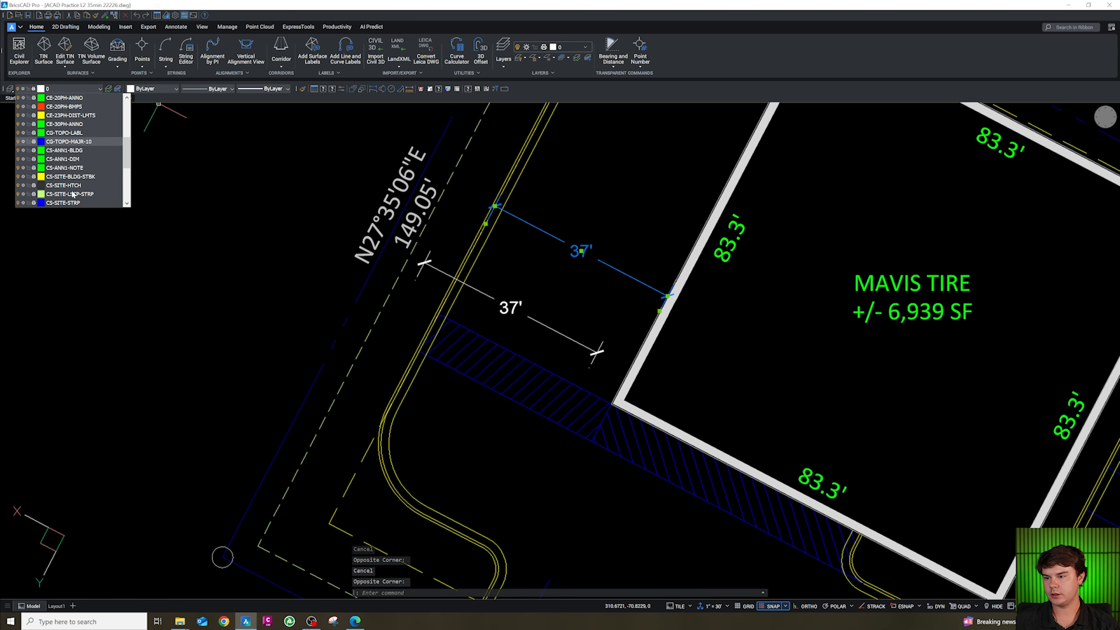
pyautogui.click(106, 159)
pyautogui.press('Escape')
# Rotate the copied dimension a quarter turn so it runs across the hatched strip.
pyautogui.click(509, 296)
pyautogui.write('ro')
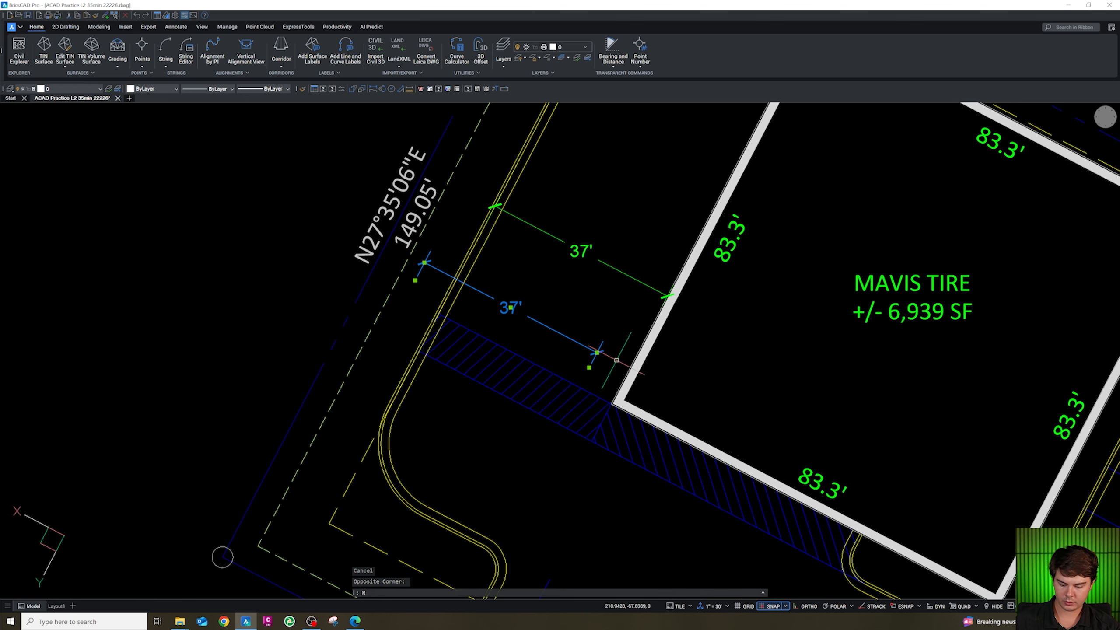
pyautogui.press('space')
pyautogui.click(617, 357)
pyautogui.click(656, 256)
pyautogui.press('Escape')
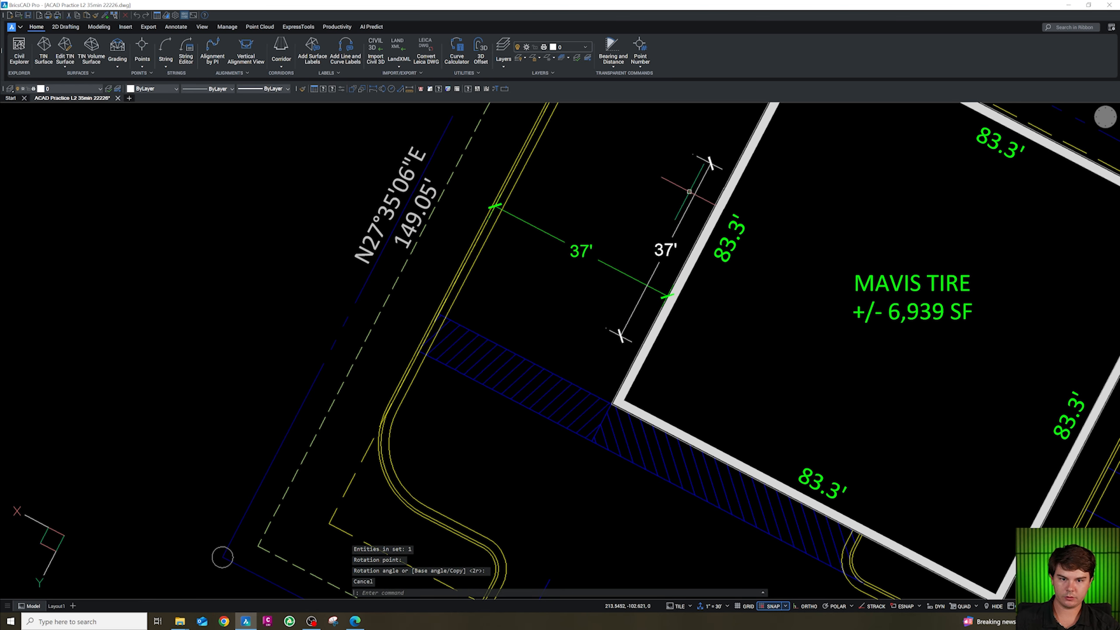
# Move the copied dimension onto the hatched walkway strip.
pyautogui.click(673, 251)
pyautogui.click(666, 250)
pyautogui.write('m')
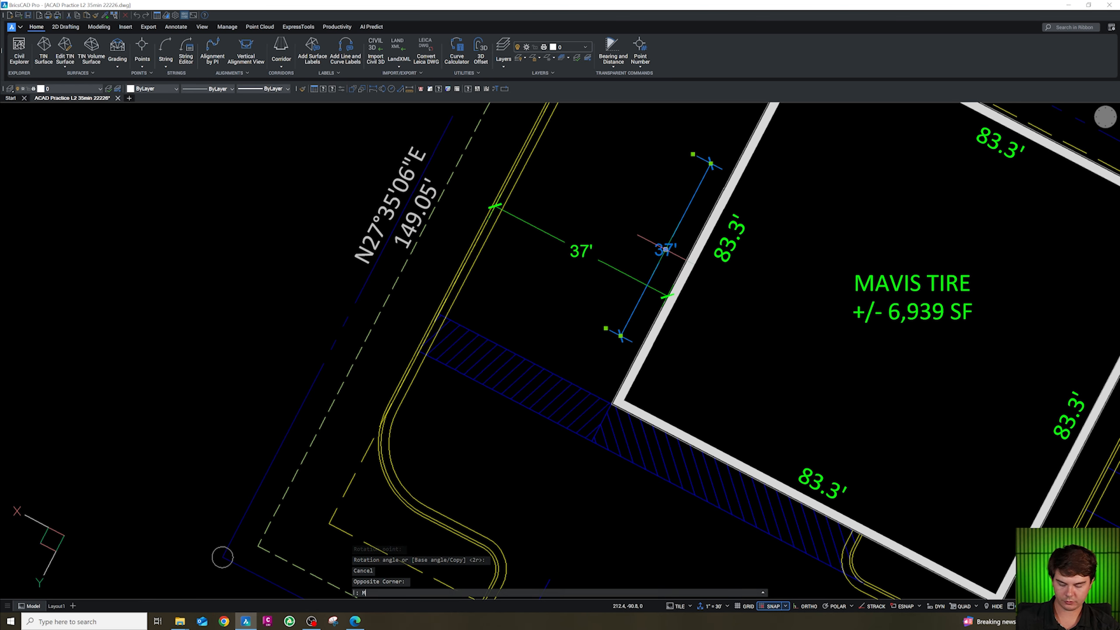
pyautogui.press('space')
pyautogui.click(666, 250)
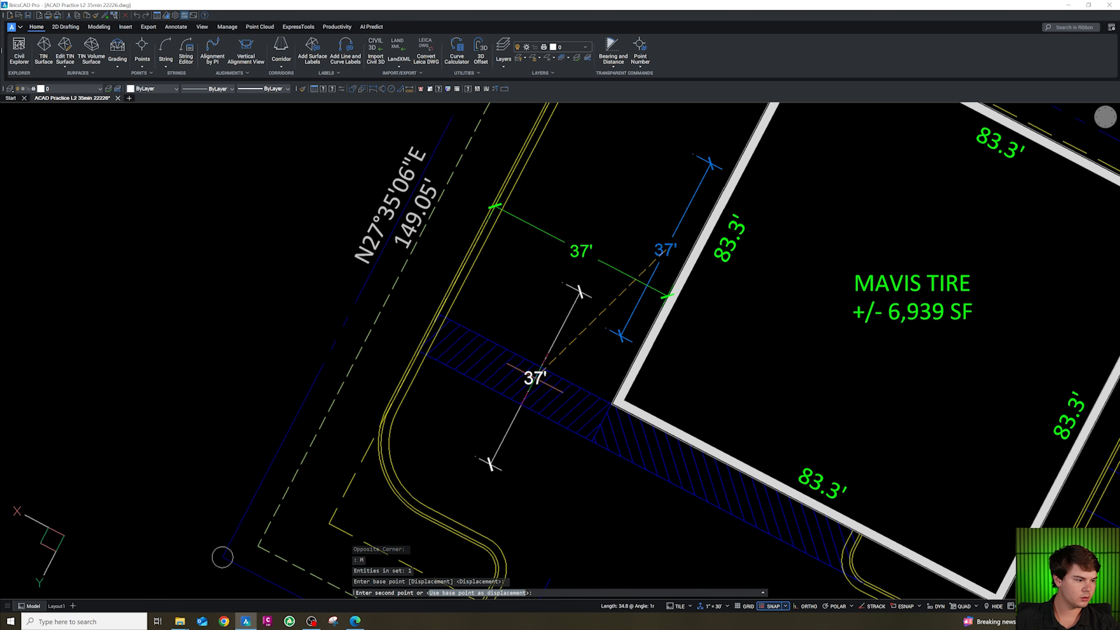
pyautogui.scroll(2, 544, 366)
pyautogui.click(552, 362)
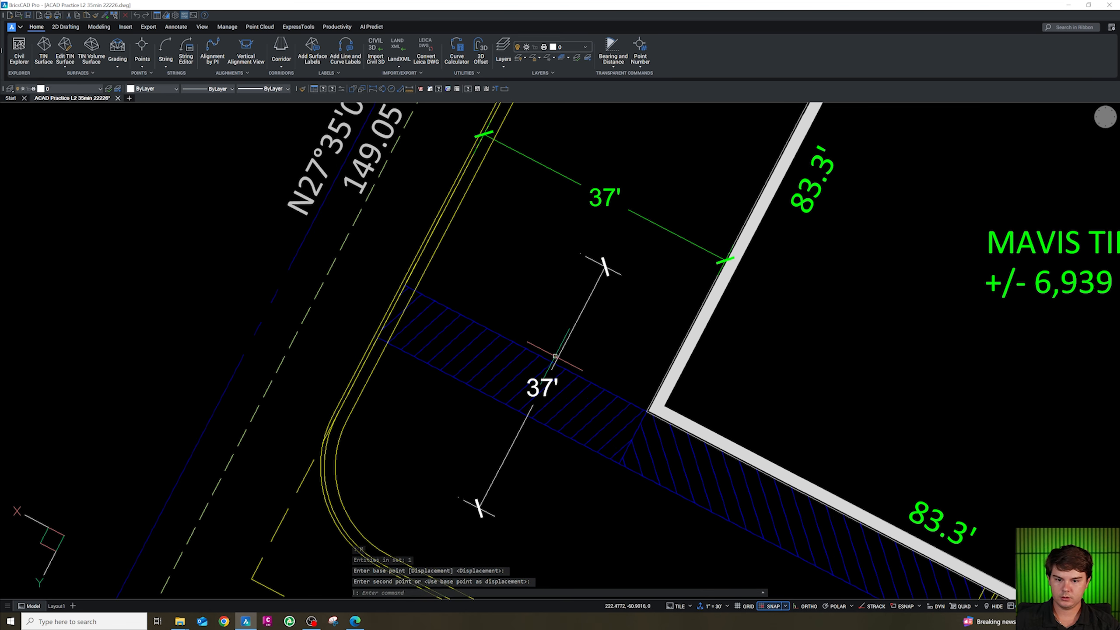
pyautogui.press('Escape')
# Stretch the copied dimension's ends to span the hatched strip's width.
pyautogui.click(553, 362)
pyautogui.click(605, 267)
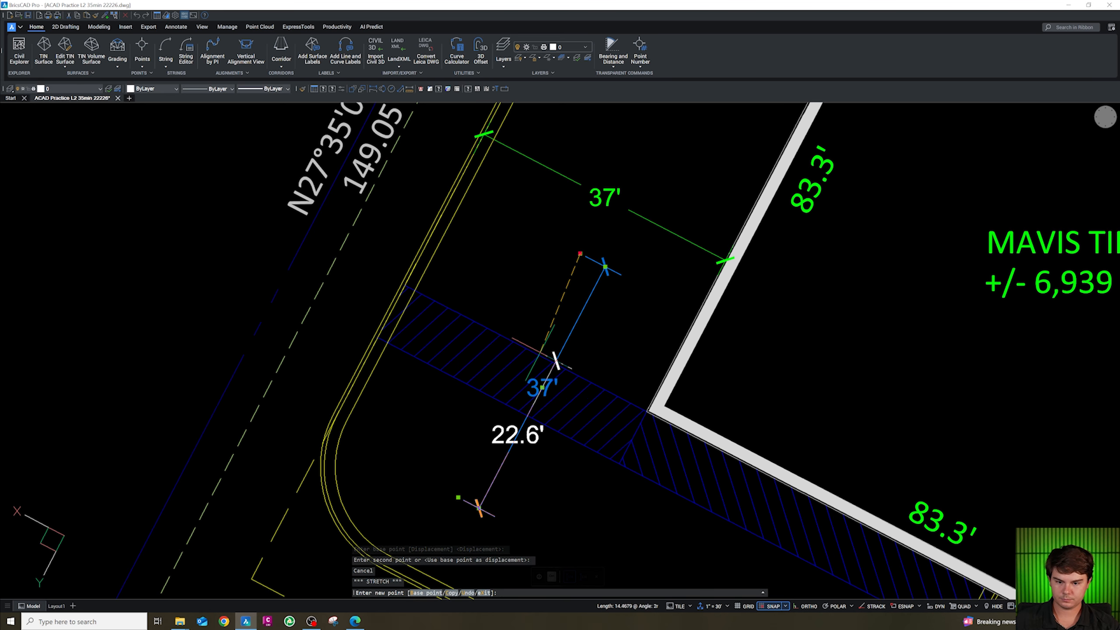
pyautogui.click(555, 363)
pyautogui.click(458, 497)
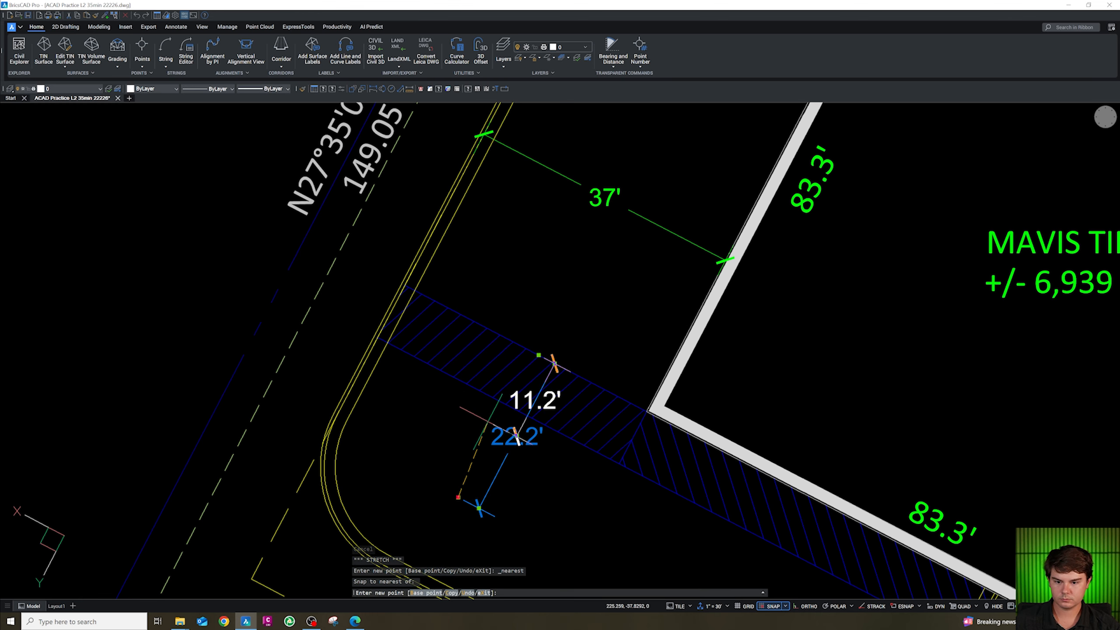
pyautogui.press('Escape')
pyautogui.scroll(-3, 526, 380)
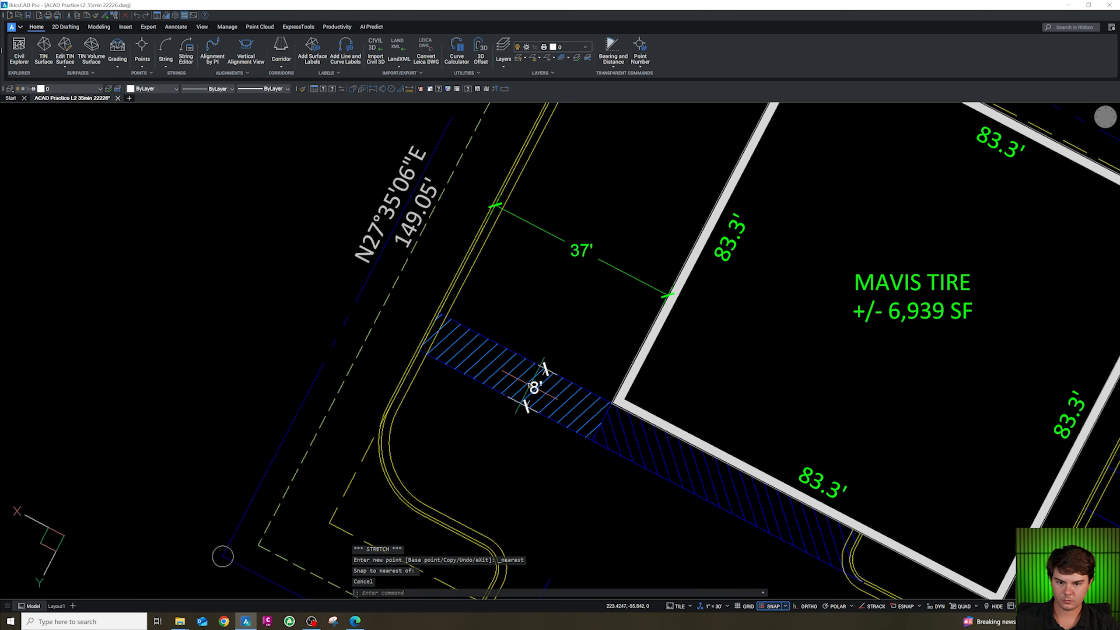
# Match the strip dimension's layer to that of the 37' dimension.
pyautogui.write('CG')
pyautogui.press('Return')
pyautogui.click(604, 265)
pyautogui.moveTo(604, 265); pyautogui.dragTo(566, 146, button='middle')
pyautogui.press('Escape')
# Copy the strip dimension down to the parking row near stall 9.
pyautogui.press('Escape')
pyautogui.click(503, 269)
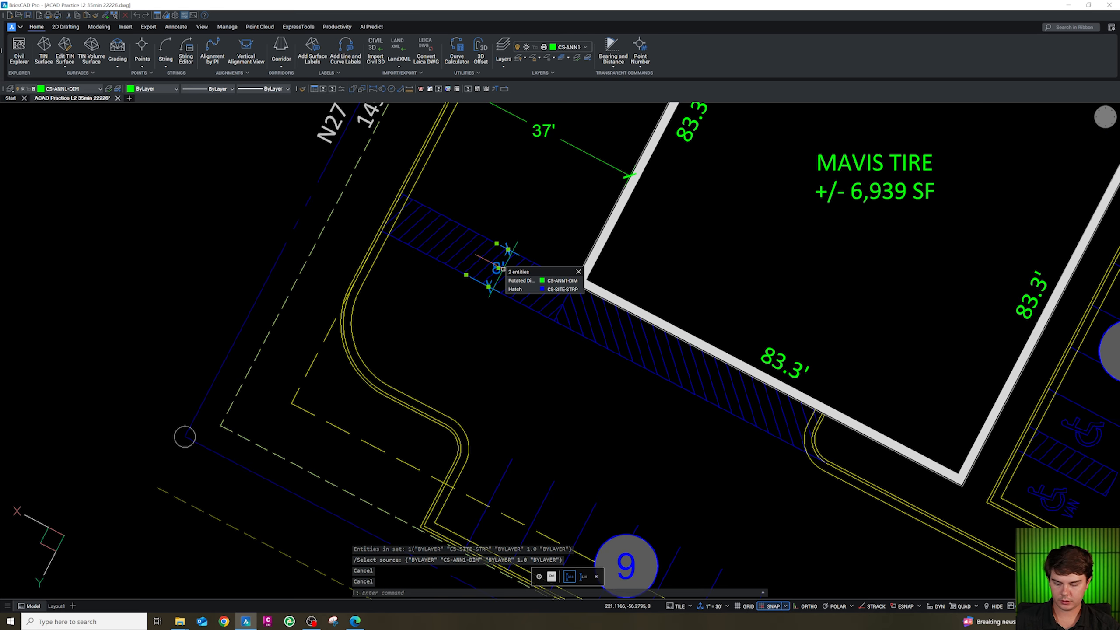
pyautogui.write('C')
pyautogui.press('Return')
pyautogui.click(503, 269)
pyautogui.click(522, 505)
pyautogui.press('Escape')
# Stretch the copied dimension's ends onto a parking stripe's endpoints to dimension the stall depth.
pyautogui.scroll(3, 521, 522)
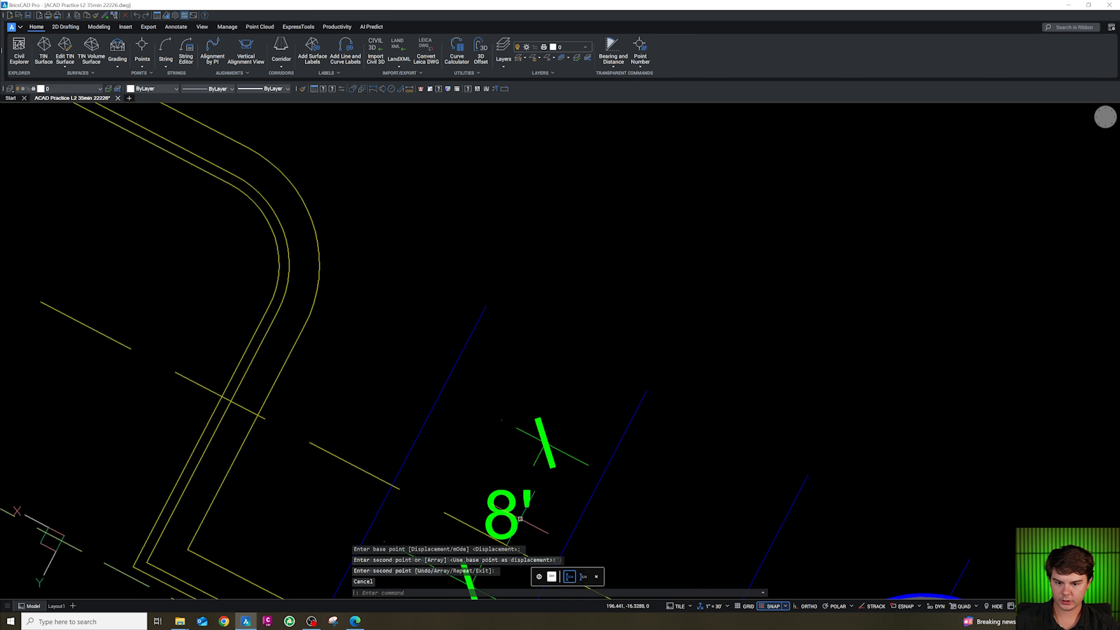
pyautogui.click(524, 437)
pyautogui.click(523, 431)
pyautogui.click(502, 420)
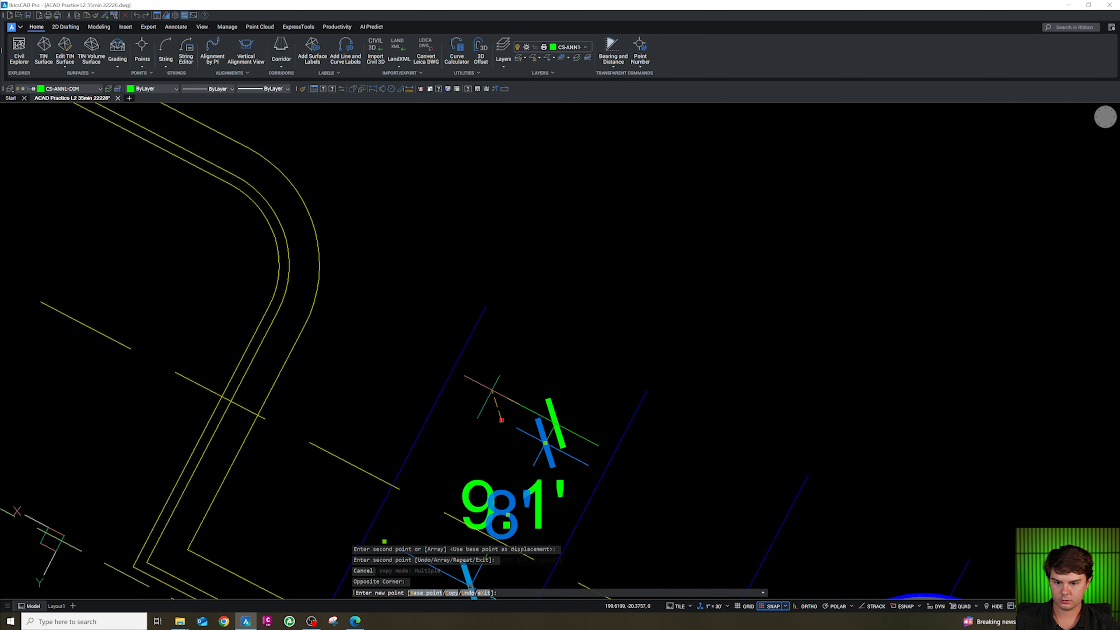
pyautogui.scroll(2, 482, 327)
pyautogui.keyDown('shift'); pyautogui.rightClick(483, 315); pyautogui.keyUp('shift')
pyautogui.click(525, 360)
pyautogui.click(485, 309)
pyautogui.scroll(-2, 494, 336)
pyautogui.click(462, 353)
pyautogui.keyDown('shift'); pyautogui.rightClick(459, 360); pyautogui.keyUp('shift')
pyautogui.click(501, 403)
pyautogui.click(440, 387)
pyautogui.press('Escape')
pyautogui.scroll(-3, 503, 396)
pyautogui.write('c')
pyautogui.press('Return')
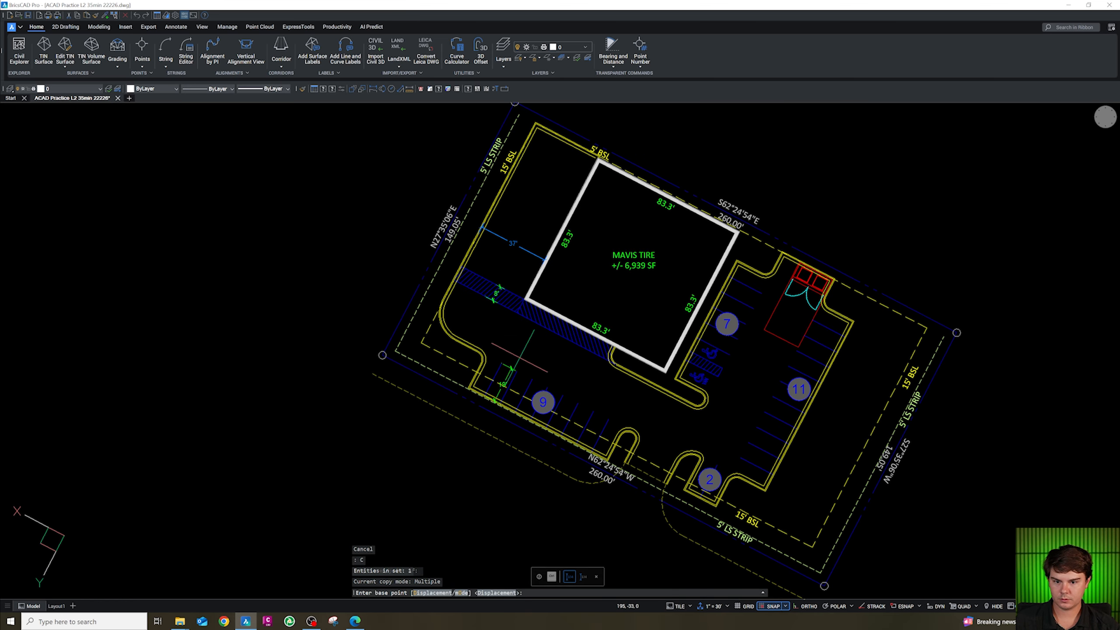
pyautogui.press('Escape')
# Copy the 37' dimension down to the parking area beside stall 9.
pyautogui.click(512, 247)
pyautogui.click(514, 248)
pyautogui.write('c')
pyautogui.press('Return')
pyautogui.click(516, 252)
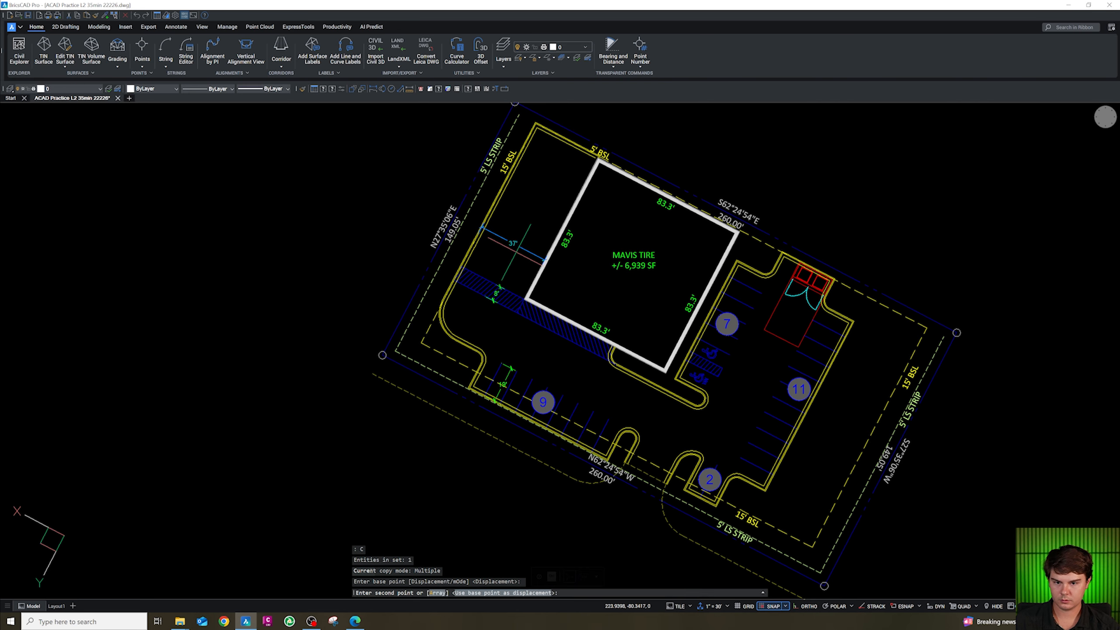
pyautogui.scroll(2, 521, 381)
pyautogui.click(511, 355)
pyautogui.press('Escape')
# Stretch the copied dimension's ends onto a stall stripe's endpoints to dimension the 9' stall width near stall 9.
pyautogui.scroll(3, 515, 355)
pyautogui.click(538, 330)
pyautogui.click(533, 344)
pyautogui.click(631, 424)
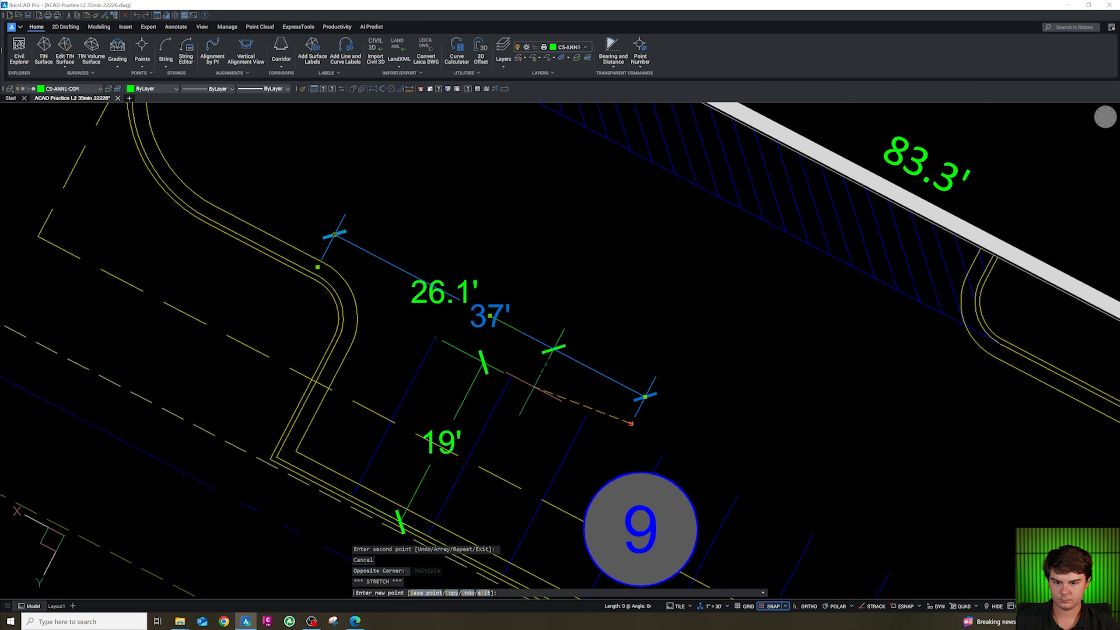
pyautogui.click(318, 268)
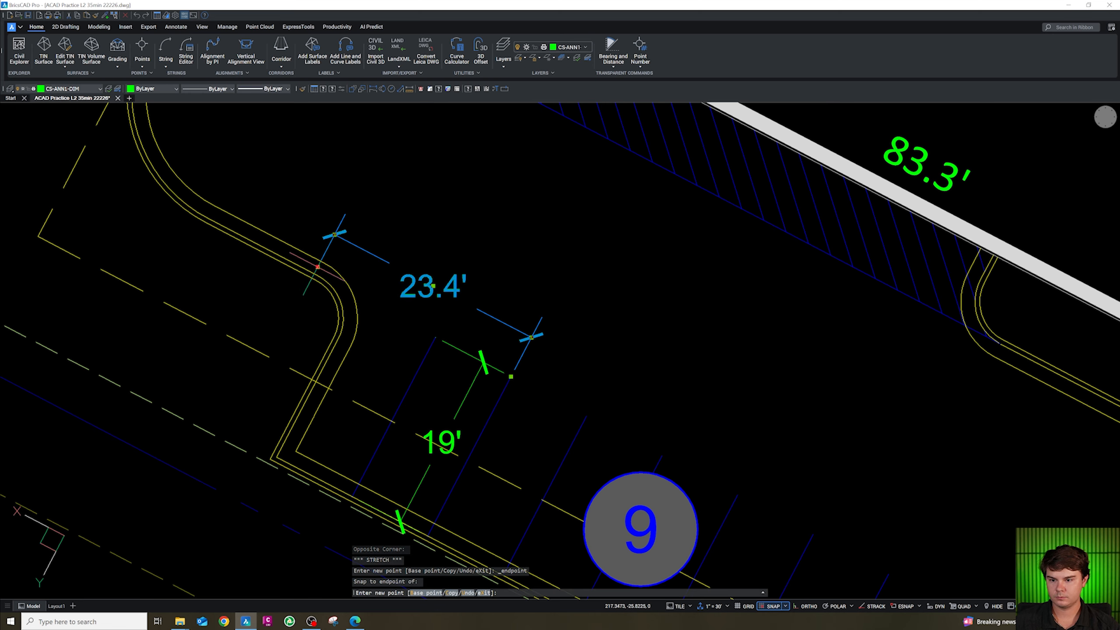
pyautogui.keyDown('shift'); pyautogui.rightClick(425, 325); pyautogui.keyUp('shift')
pyautogui.click(435, 367)
pyautogui.click(433, 345)
pyautogui.press('Escape')
pyautogui.scroll(-3, 429, 364)
# Copy the 19' stall-depth dimension over beside the accessible stalls near stall 11.
pyautogui.click(445, 374)
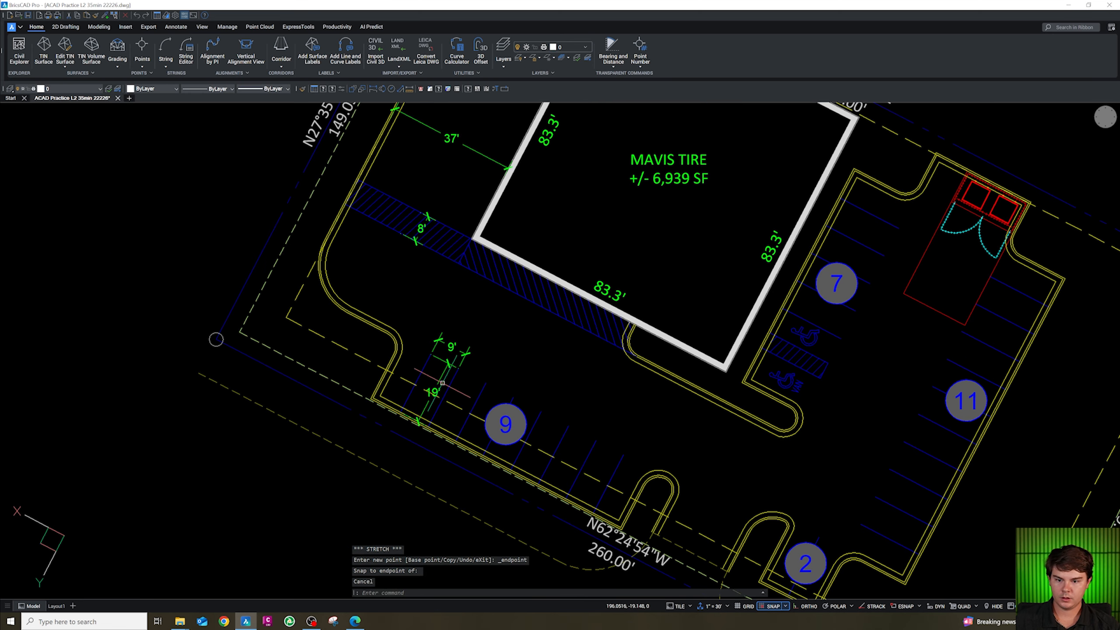
pyautogui.write('c')
pyautogui.press('Return')
pyautogui.click(440, 383)
pyautogui.scroll(2, 849, 398)
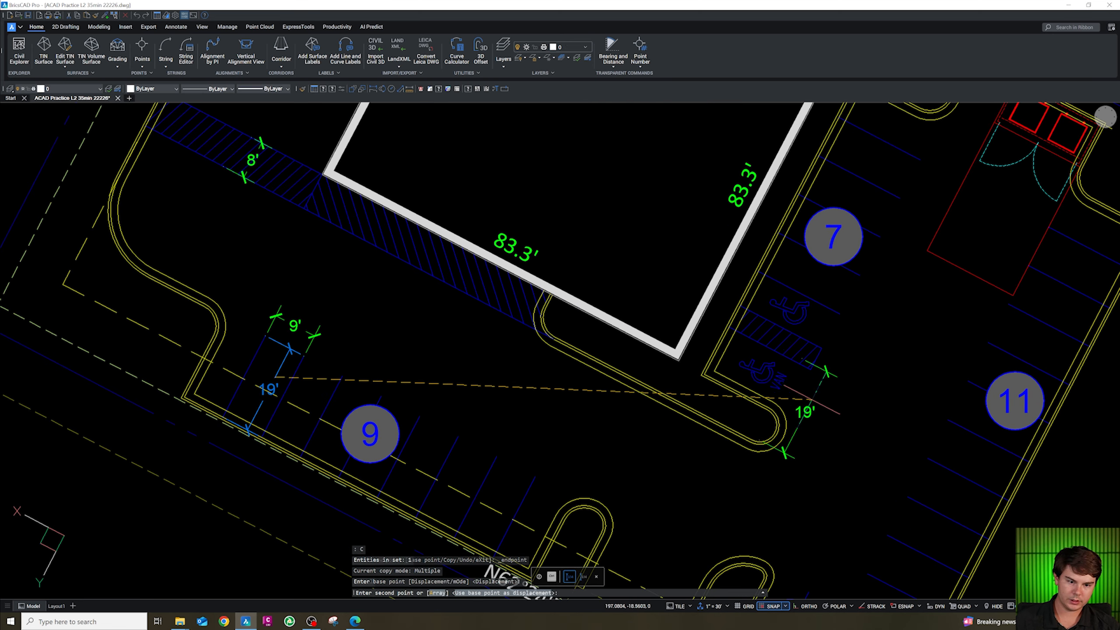
pyautogui.click(822, 389)
pyautogui.press('Escape')
# Stretch the copied dimension's ends onto the stripe and curb endpoints to dimension the 11' accessible stall.
pyautogui.scroll(4, 823, 388)
pyautogui.click(823, 389)
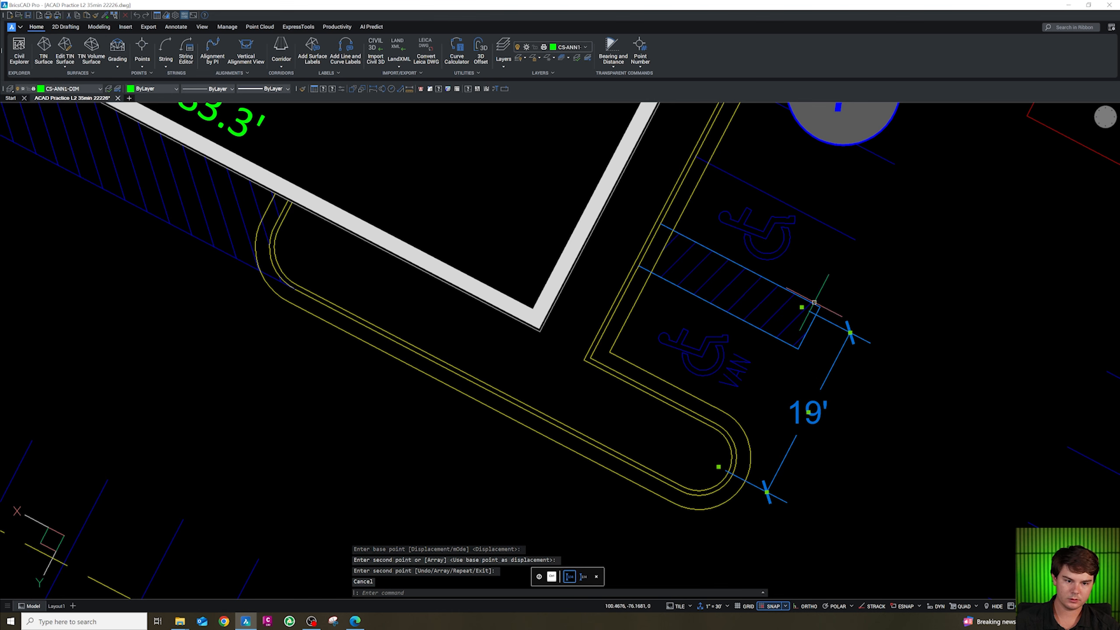
pyautogui.click(802, 308)
pyautogui.keyDown('shift'); pyautogui.rightClick(797, 349); pyautogui.keyUp('shift')
pyautogui.click(808, 392)
pyautogui.click(798, 350)
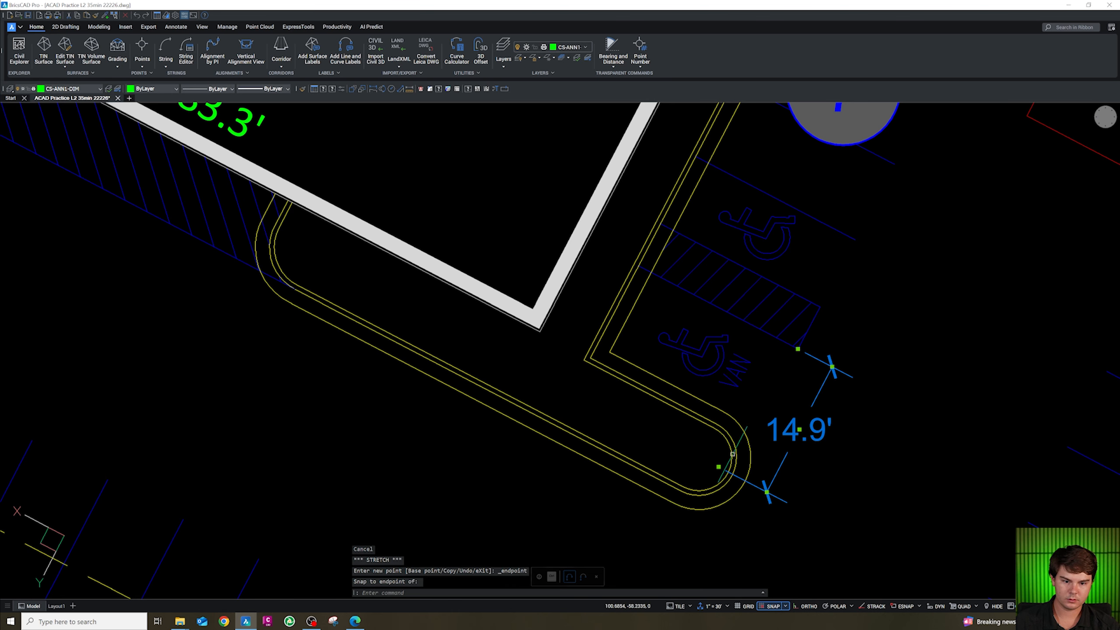
pyautogui.click(719, 467)
pyautogui.keyDown('shift'); pyautogui.rightClick(720, 466); pyautogui.keyUp('shift')
pyautogui.press('Escape')
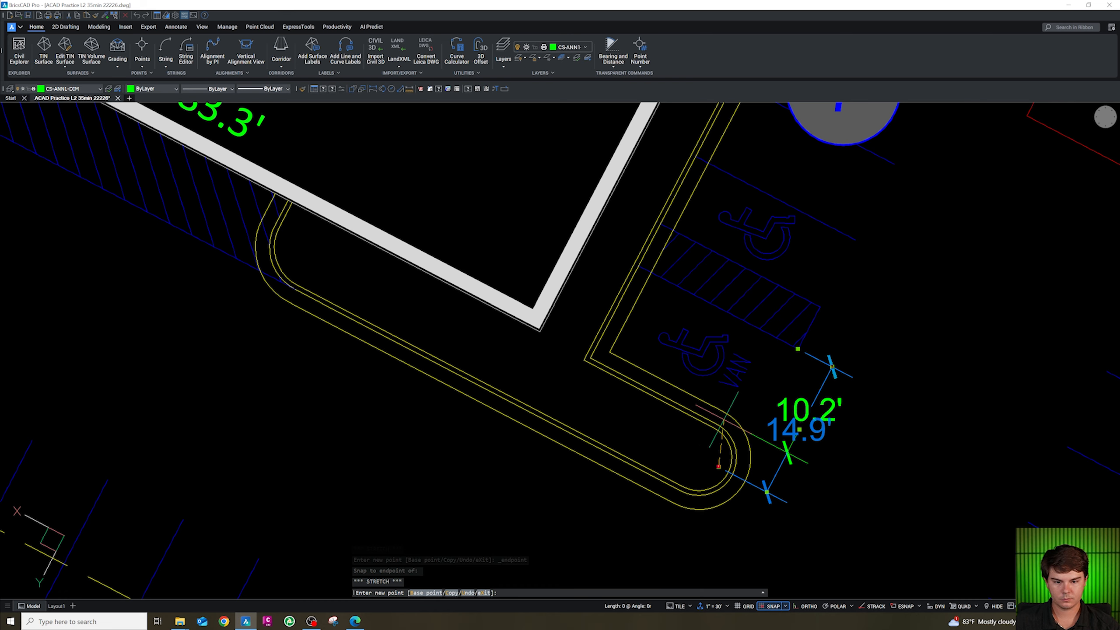
pyautogui.keyDown('shift'); pyautogui.rightClick(723, 419); pyautogui.keyUp('shift')
pyautogui.press('e')
pyautogui.click(719, 426)
pyautogui.press('Escape')
pyautogui.scroll(-3, 711, 439)
pyautogui.scroll(3, 793, 433)
pyautogui.press('Escape')
# Copy the 11' dimension twice further along the row of accessible stalls.
pyautogui.click(766, 442)
pyautogui.click(695, 420)
pyautogui.write('co')
pyautogui.click(717, 432)
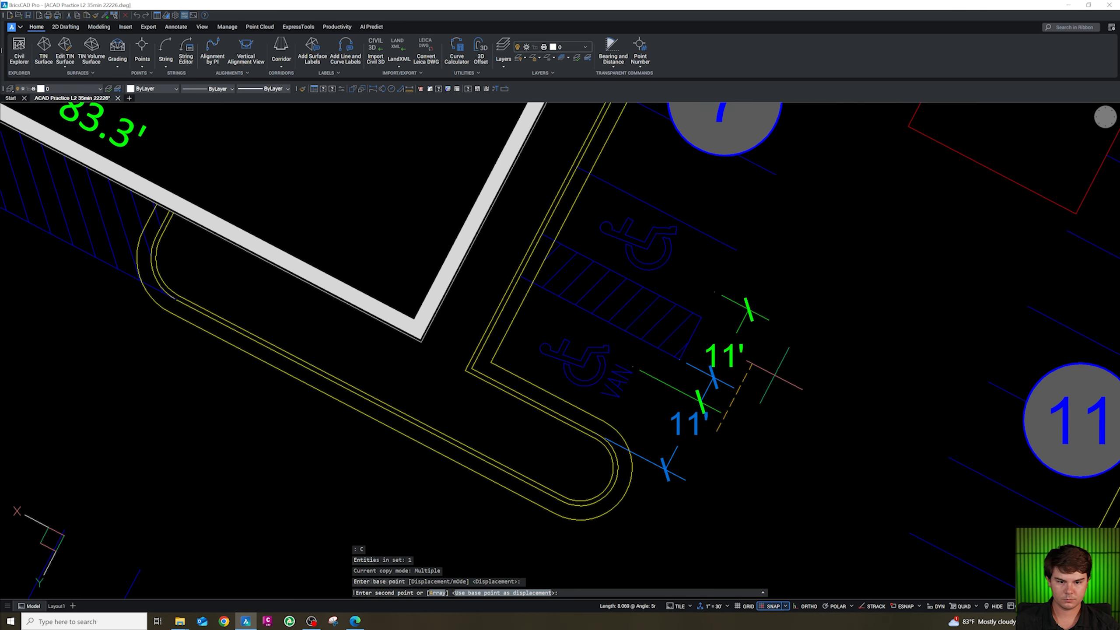
pyautogui.click(753, 364)
pyautogui.click(804, 323)
pyautogui.press('Escape')
# Stretch the first copy's ends onto the stripe endpoints to dimension the 5' access aisle.
pyautogui.click(729, 349)
pyautogui.click(730, 355)
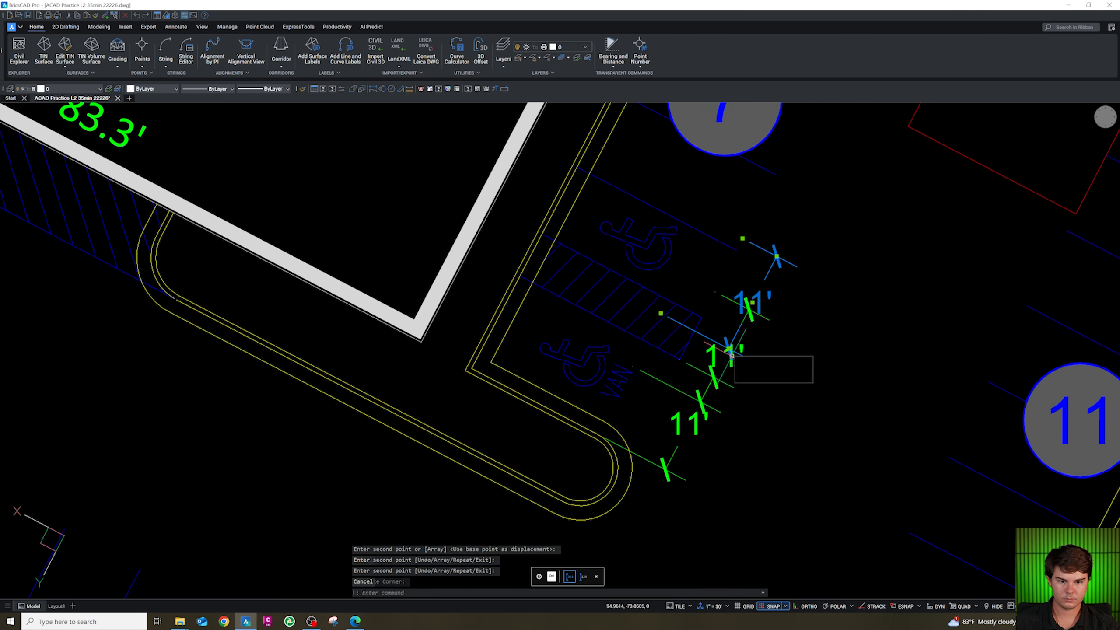
pyautogui.press('Escape')
pyautogui.click(715, 291)
pyautogui.hotkey('shift', 'e')
pyautogui.click(701, 318)
pyautogui.click(633, 366)
pyautogui.hotkey('shift', 'e')
pyautogui.click(680, 360)
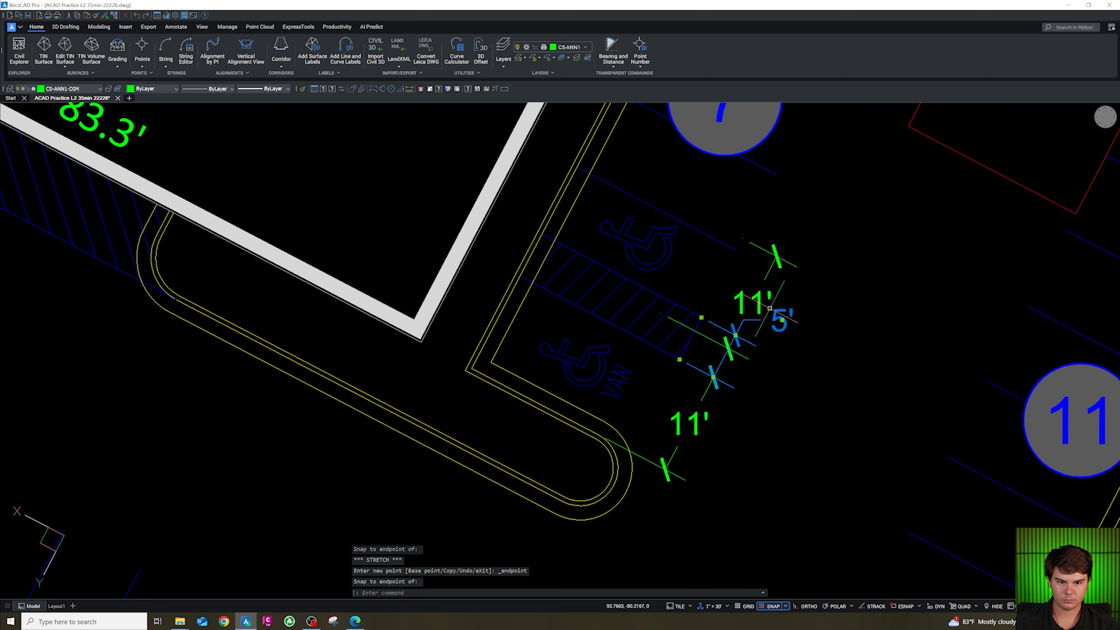
pyautogui.click(781, 322)
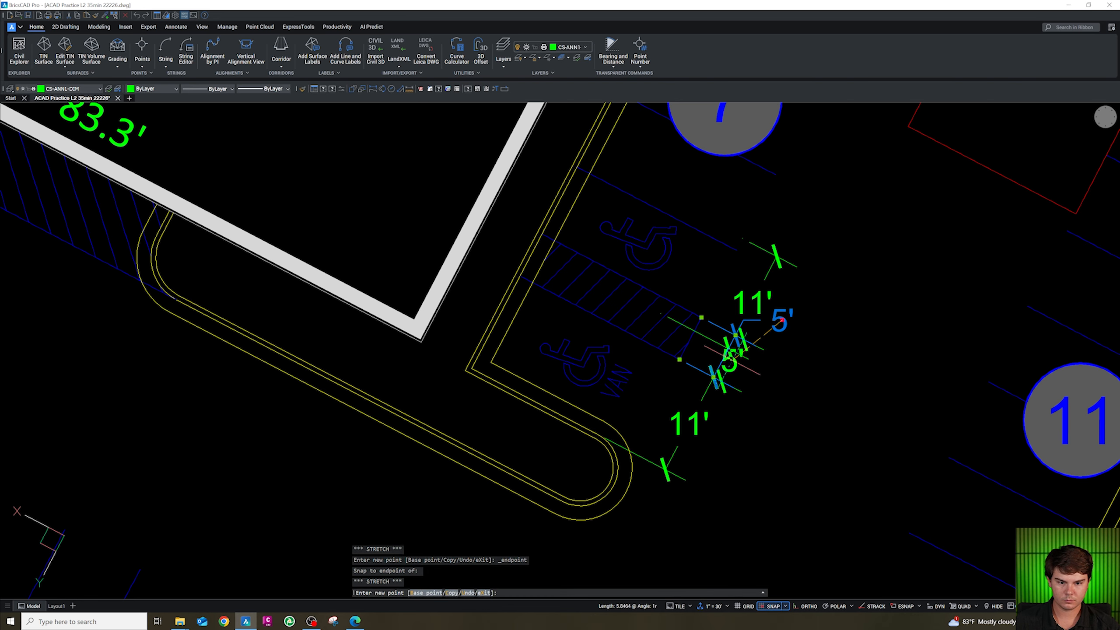
# Stretch the second copy's ends onto the stripe endpoints to dimension the 8' accessible stall.
pyautogui.press('Escape')
pyautogui.press('Escape')
pyautogui.scroll(2, 767, 106)
pyautogui.click(737, 294)
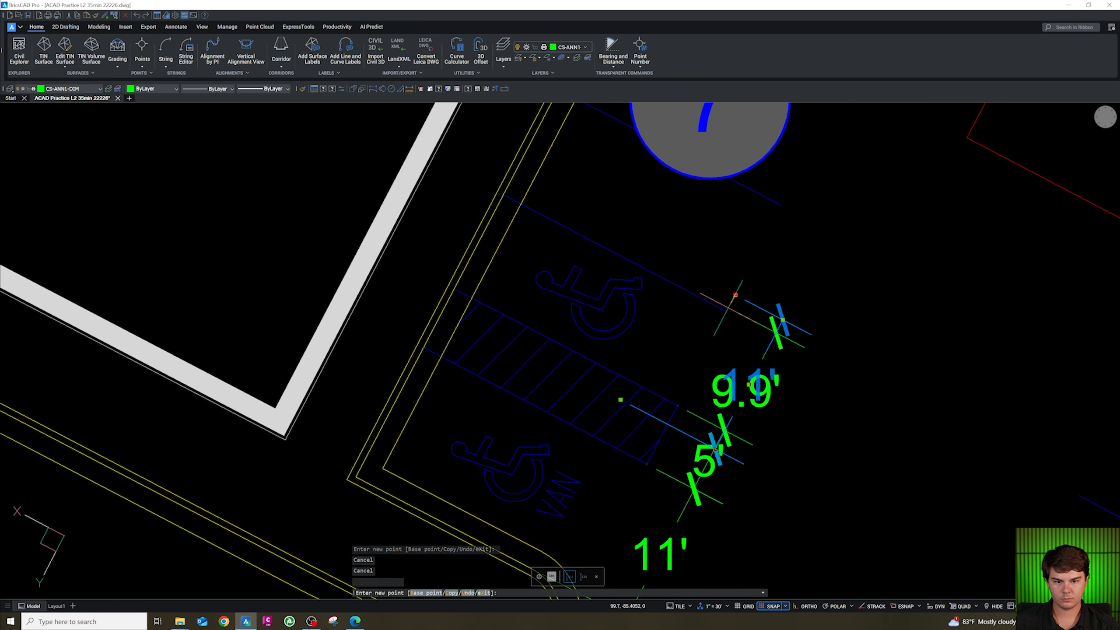
pyautogui.hotkey('shift', 'e')
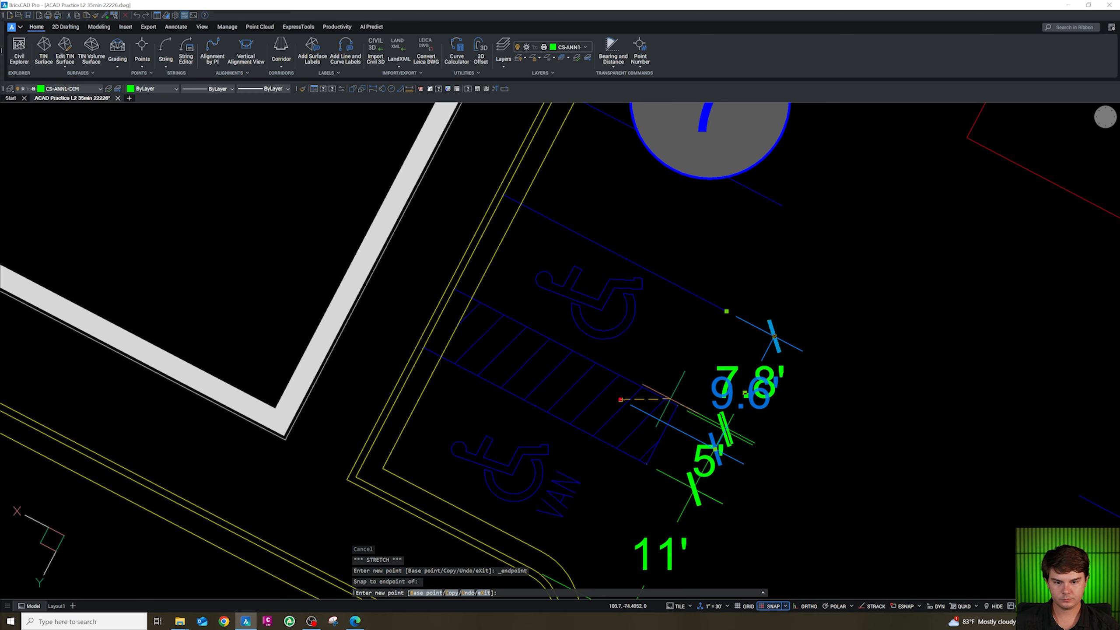
pyautogui.click(620, 400)
pyautogui.press('Escape')
pyautogui.scroll(-4, 675, 318)
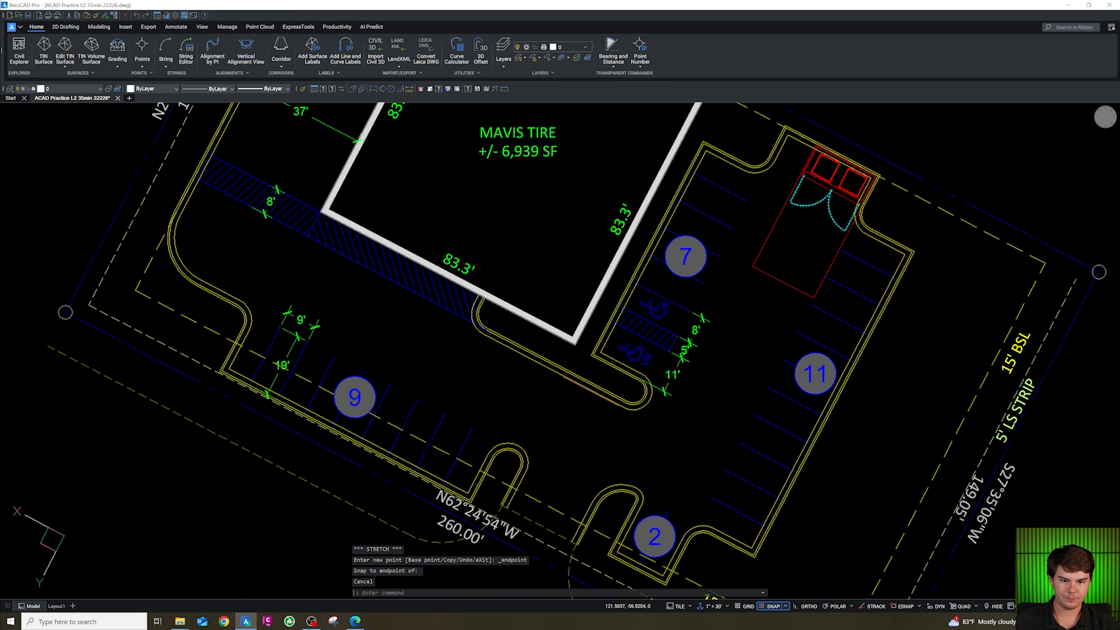
# Copy the 37' dimension into the drive aisle between stalls 7 and 11.
pyautogui.click(328, 137)
pyautogui.write('c')
pyautogui.press('Return')
pyautogui.click(357, 141)
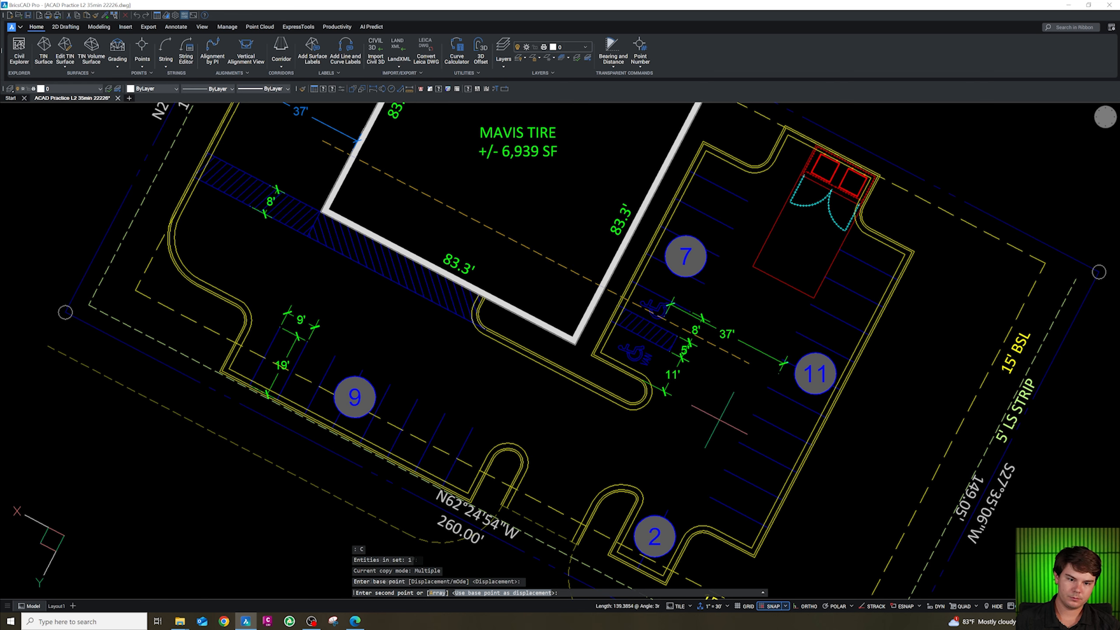
pyautogui.click(736, 413)
pyautogui.press('Escape')
# Move the copied dimension to sit across the drive aisle between the stripe ends.
pyautogui.click(736, 381)
pyautogui.click(725, 338)
pyautogui.write('m')
pyautogui.press('Return')
pyautogui.click(737, 367)
pyautogui.press('Escape')
pyautogui.scroll(3, 723, 301)
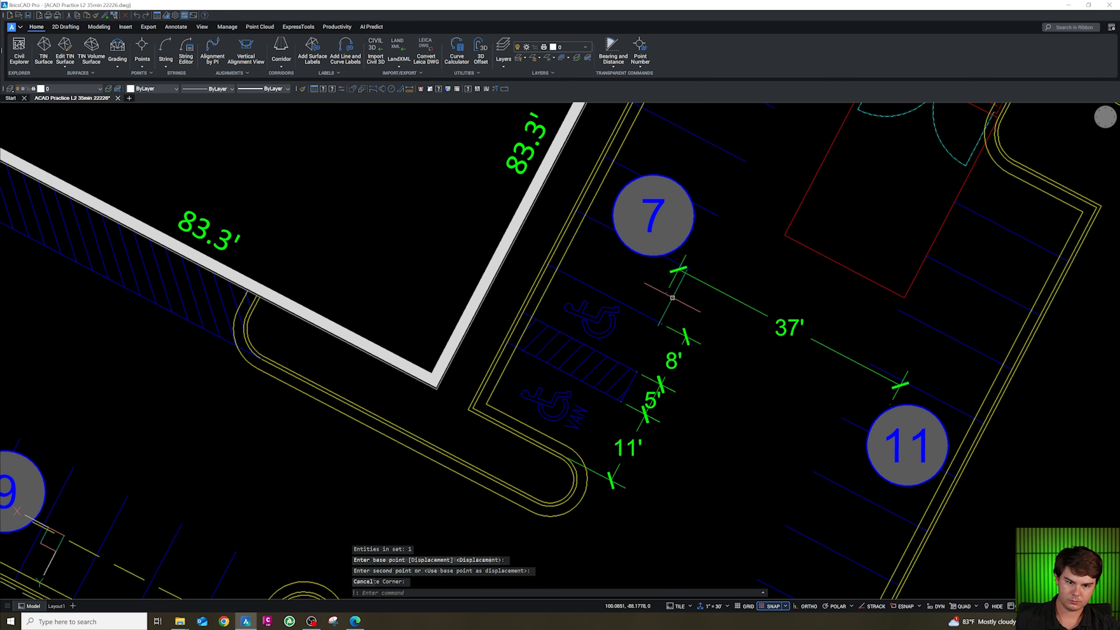
# Stretch the copied dimension's end onto the stripe endpoint beside stall 11.
pyautogui.click(666, 293)
pyautogui.hotkey('shift', 'e')
pyautogui.click(686, 267)
pyautogui.click(890, 403)
pyautogui.hotkey('shift', 'e')
pyautogui.click(862, 380)
pyautogui.press('Escape')
pyautogui.scroll(5, 687, 278)
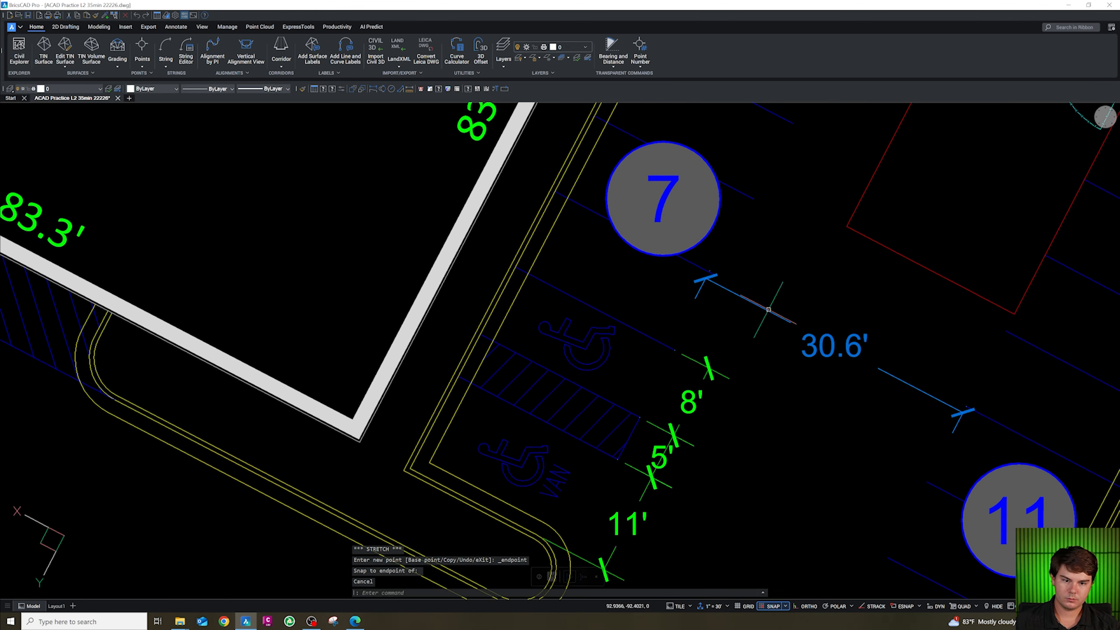
# Stretch the dimension's other end onto the stripe endpoint beside stall 7 to dimension the 30' drive aisle.
pyautogui.press('Escape')
pyautogui.click(685, 268)
pyautogui.click(674, 215)
pyautogui.hotkey('shift', 'e')
pyautogui.scroll(2, 674, 215)
pyautogui.click(690, 222)
pyautogui.scroll(-3, 698, 228)
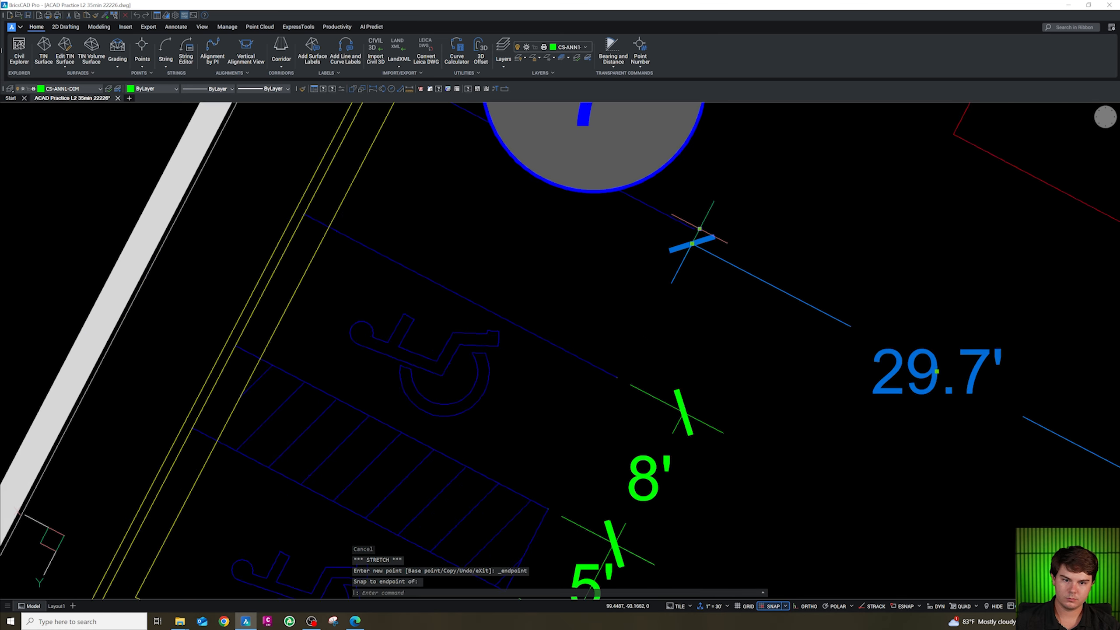
pyautogui.scroll(-3, 692, 244)
pyautogui.scroll(3, 706, 247)
pyautogui.scroll(-3, 706, 247)
pyautogui.press('Escape')
pyautogui.press('Escape')
pyautogui.click(745, 409)
pyautogui.click(702, 334)
pyautogui.scroll(2, 639, 309)
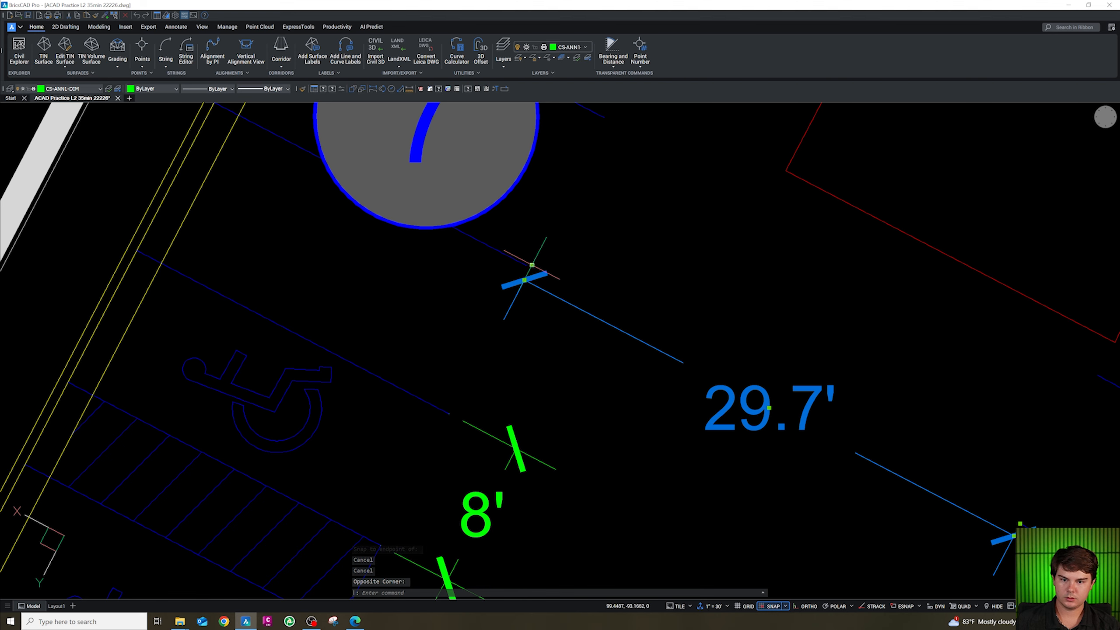
pyautogui.click(533, 265)
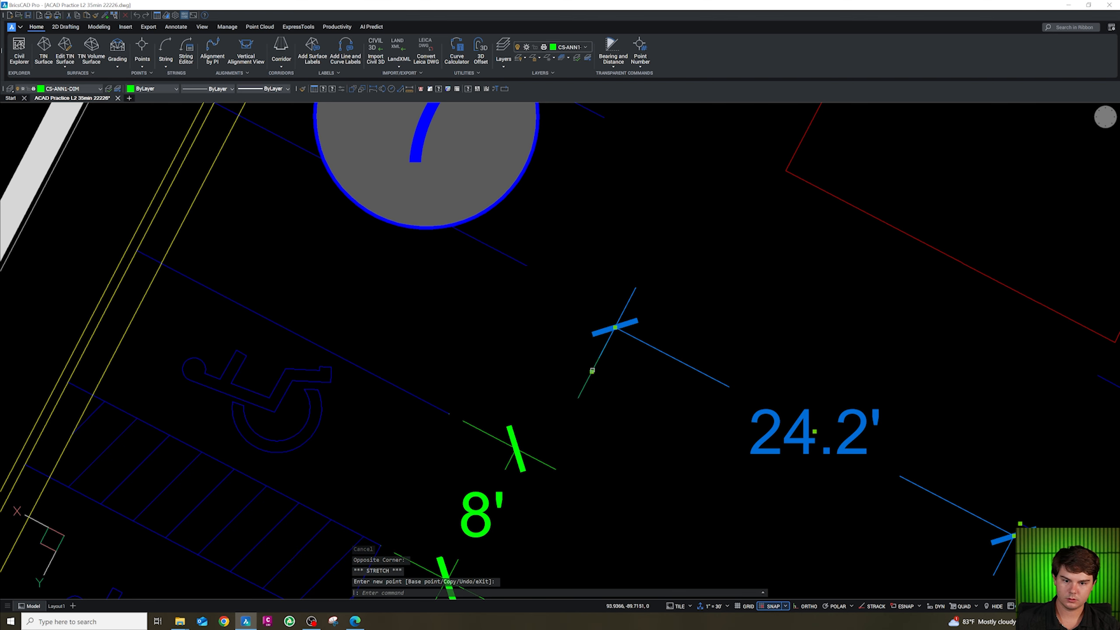
pyautogui.click(592, 371)
pyautogui.hotkey('shift', 'e')
pyautogui.click(527, 271)
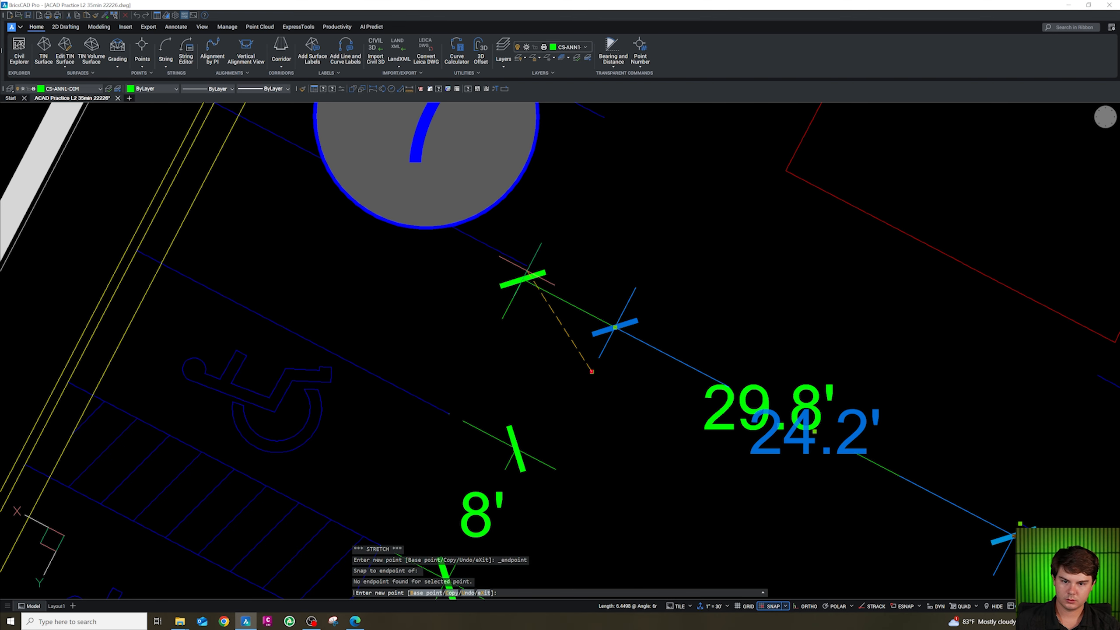
pyautogui.click(634, 383)
pyautogui.click(653, 348)
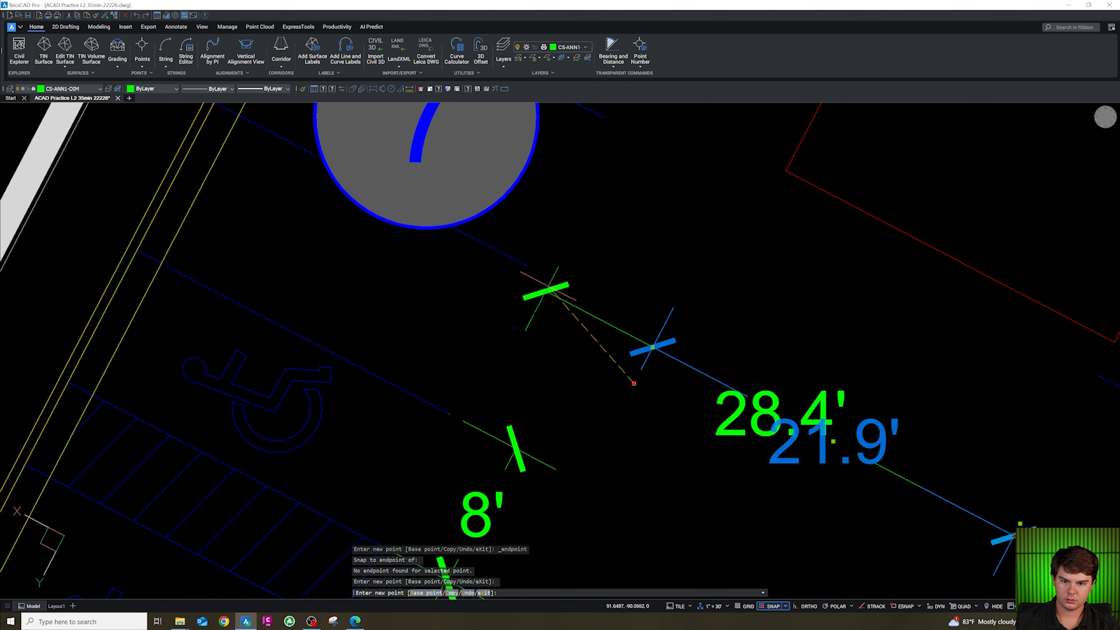
pyautogui.hotkey('shift', 'e')
pyautogui.press('Escape')
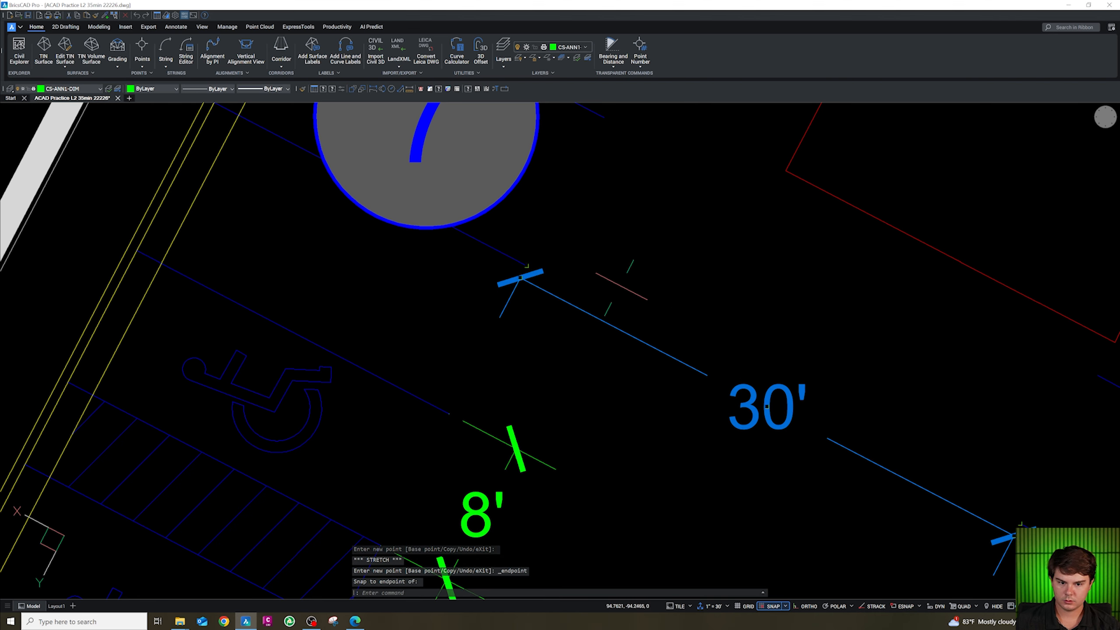
pyautogui.scroll(-5, 626, 287)
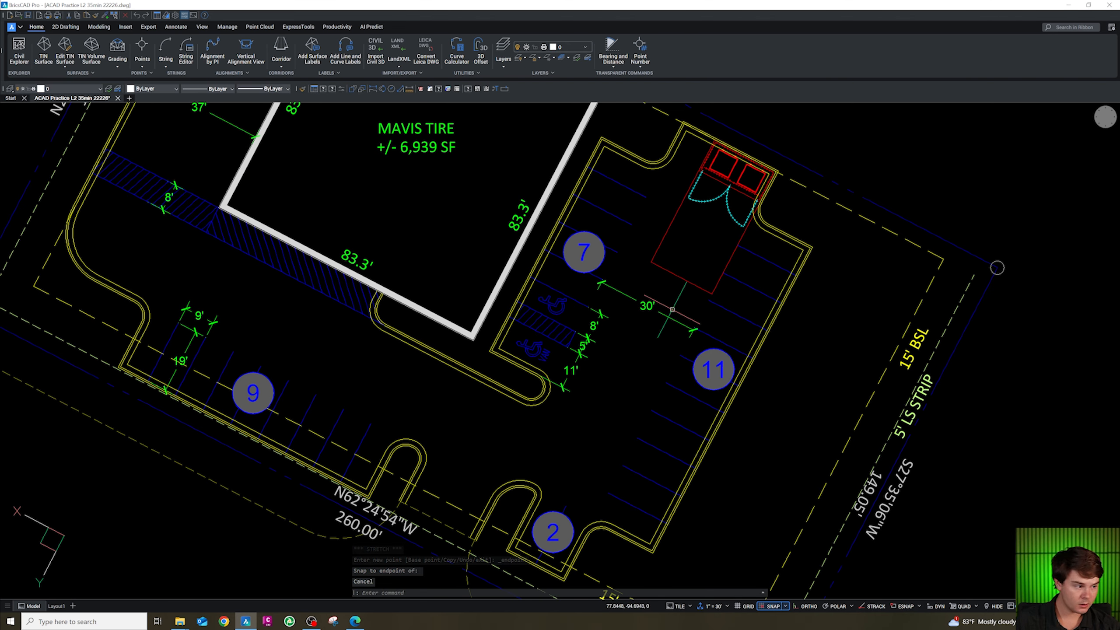
pyautogui.scroll(3, 732, 197)
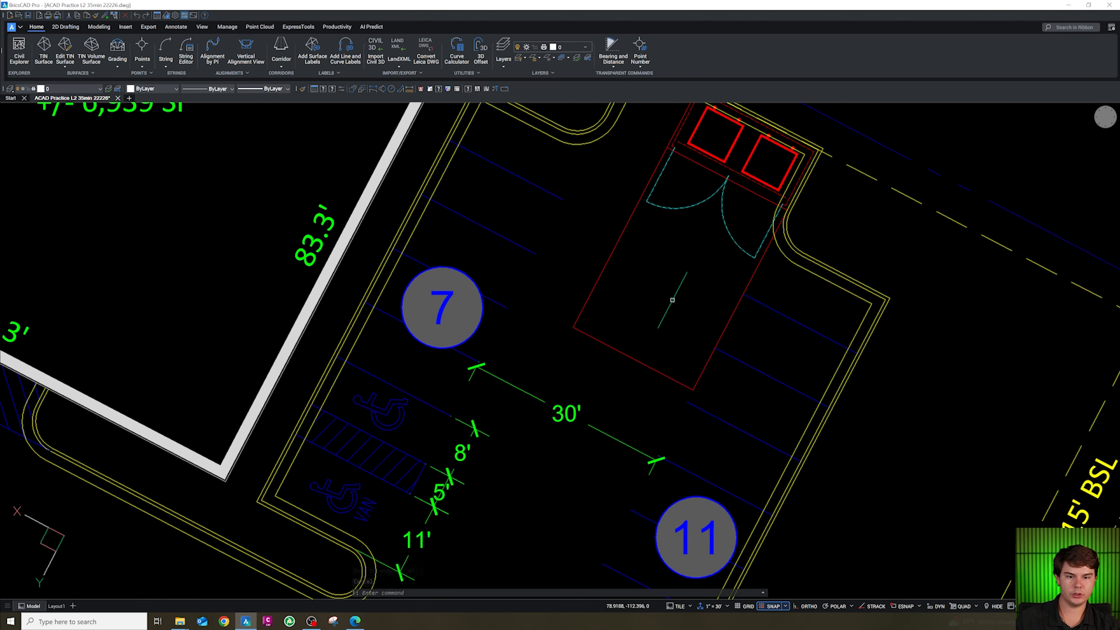
pyautogui.scroll(-2, 688, 277)
pyautogui.press('Escape')
pyautogui.click(628, 395)
pyautogui.press('Escape')
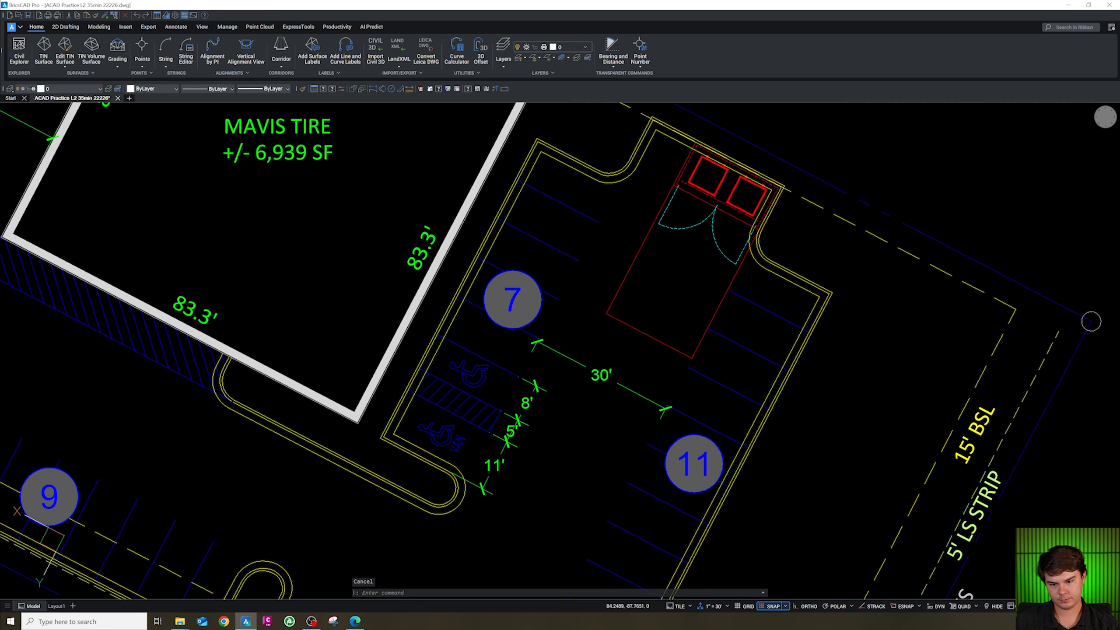
# Copy the 8' dimension up beside the dumpster enclosure.
pyautogui.click(528, 405)
pyautogui.write('co')
pyautogui.press('space')
pyautogui.click(550, 410)
pyautogui.click(656, 233)
pyautogui.press('Escape')
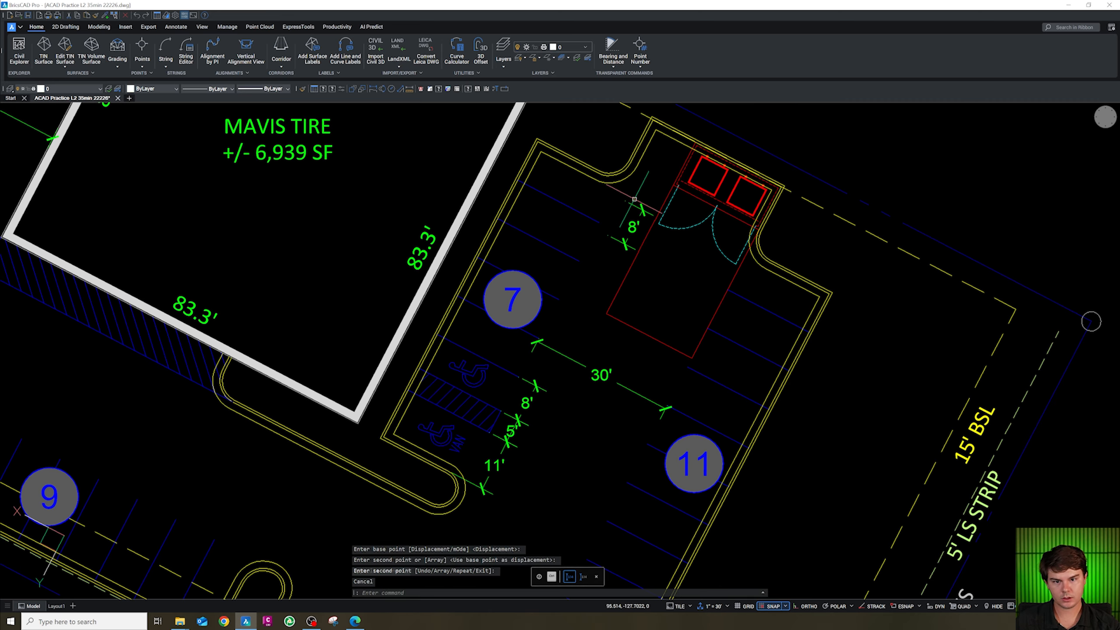
# Stretch the copied dimension's ends onto the enclosure corner and stripe endpoints to dimension the enclosure area.
pyautogui.scroll(1, 634, 200)
pyautogui.click(631, 208)
pyautogui.click(622, 201)
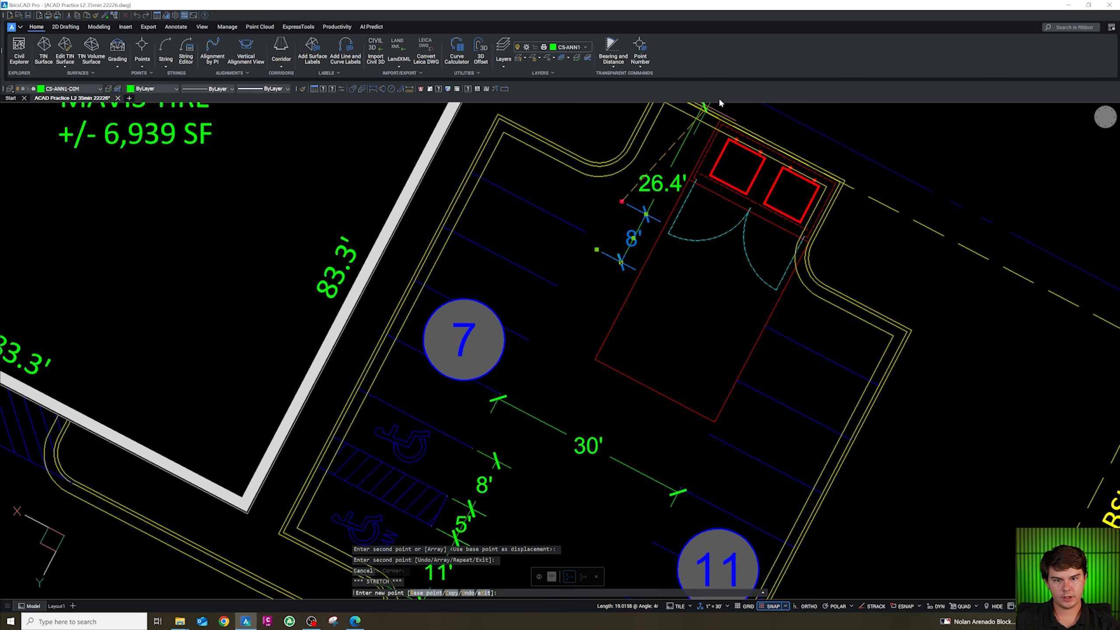
pyautogui.write('E')
pyautogui.press('Return')
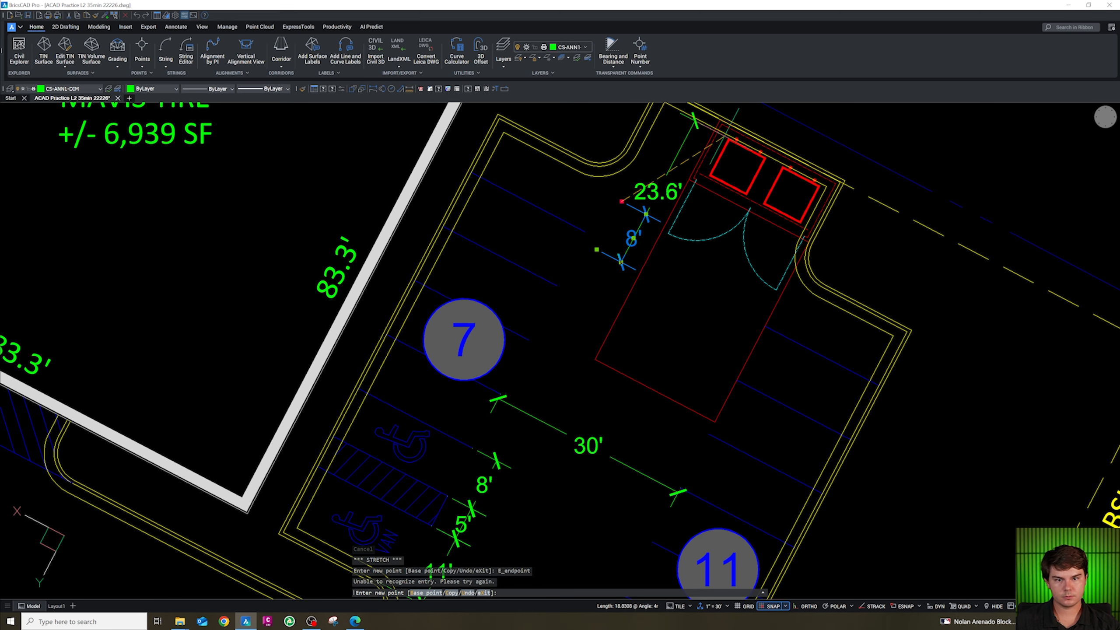
pyautogui.scroll(-2, 722, 162)
pyautogui.scroll(4, 721, 143)
pyautogui.keyDown('shift'); pyautogui.rightClick(727, 171); pyautogui.keyUp('shift')
pyautogui.press('e')
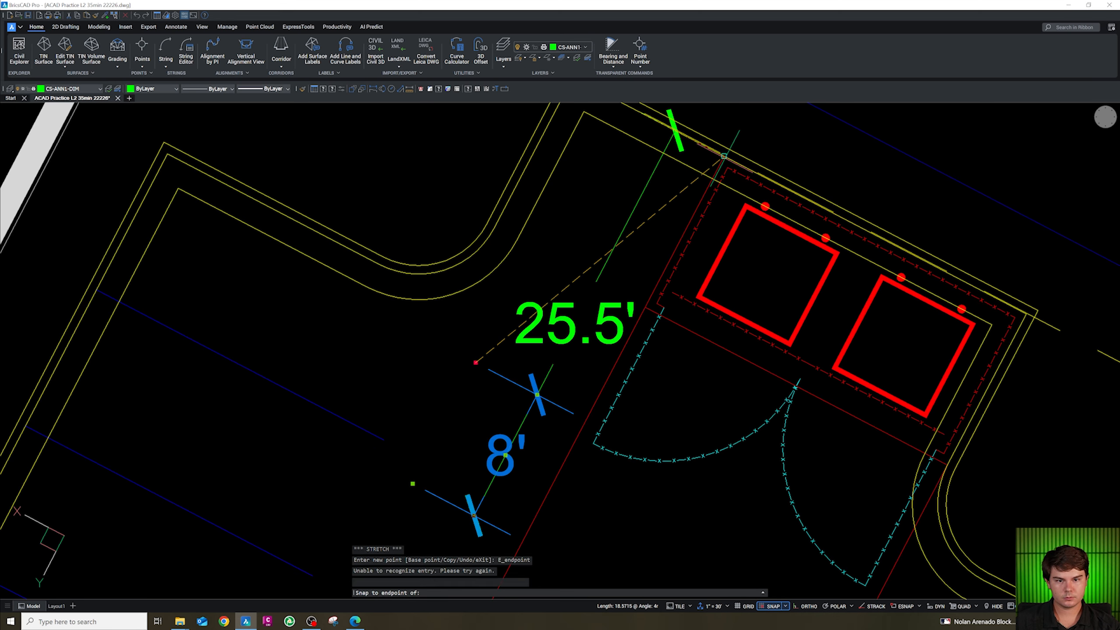
pyautogui.click(725, 156)
pyautogui.scroll(-5, 629, 258)
pyautogui.click(550, 340)
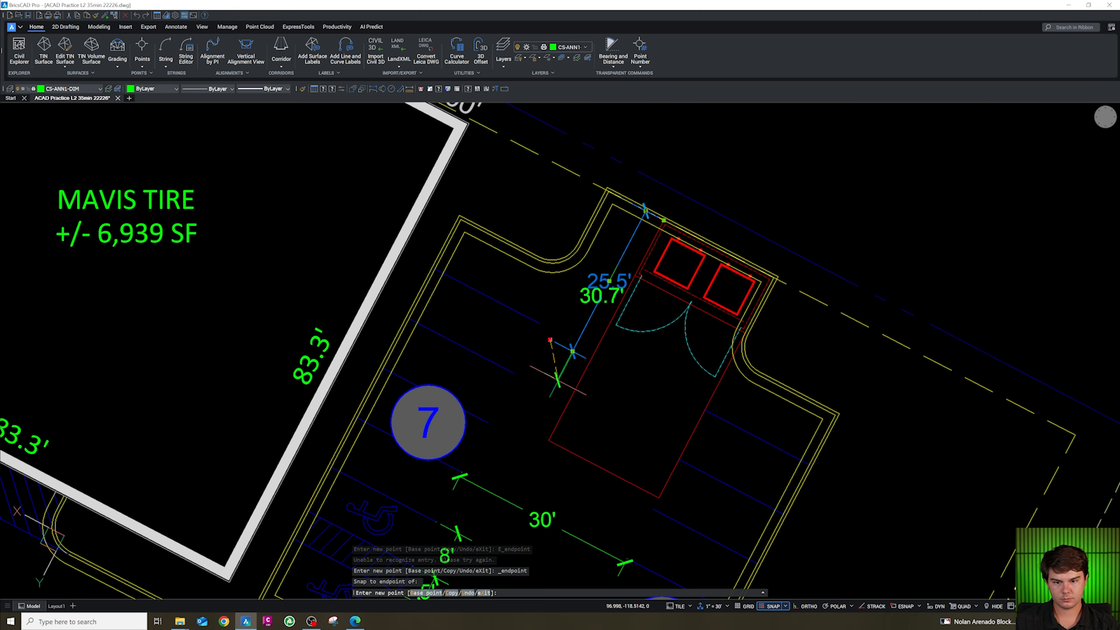
pyautogui.keyDown('shift'); pyautogui.rightClick(546, 428); pyautogui.keyUp('shift')
pyautogui.press('e')
pyautogui.click(547, 428)
pyautogui.scroll(3, 664, 220)
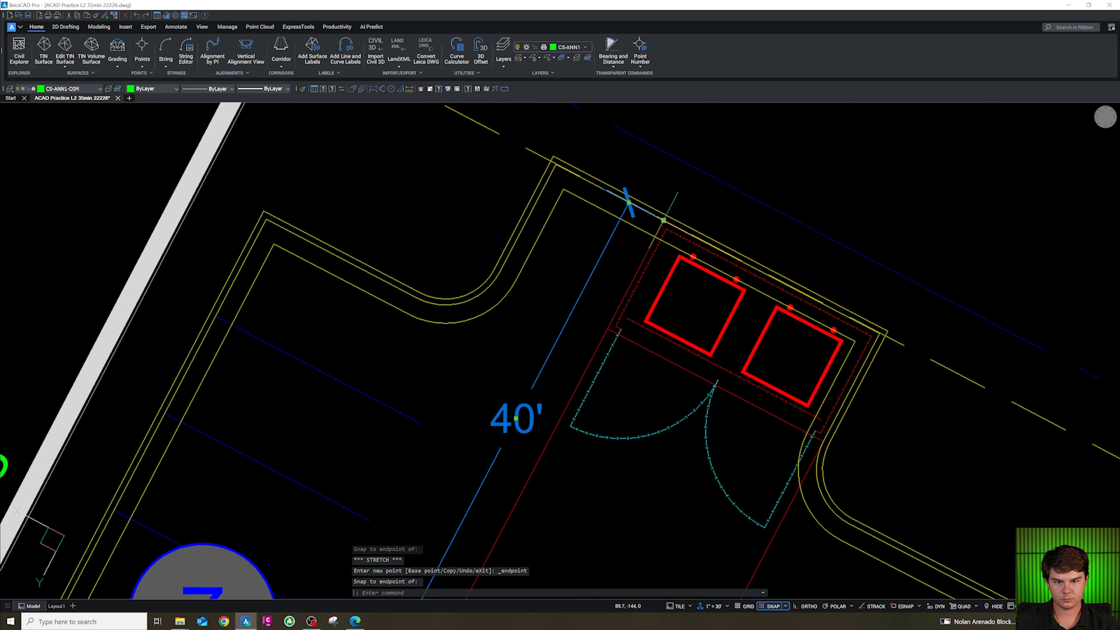
pyautogui.click(663, 219)
pyautogui.keyDown('shift'); pyautogui.rightClick(626, 370); pyautogui.keyUp('shift')
pyautogui.press('e')
pyautogui.press('Escape')
pyautogui.scroll(-6, 591, 325)
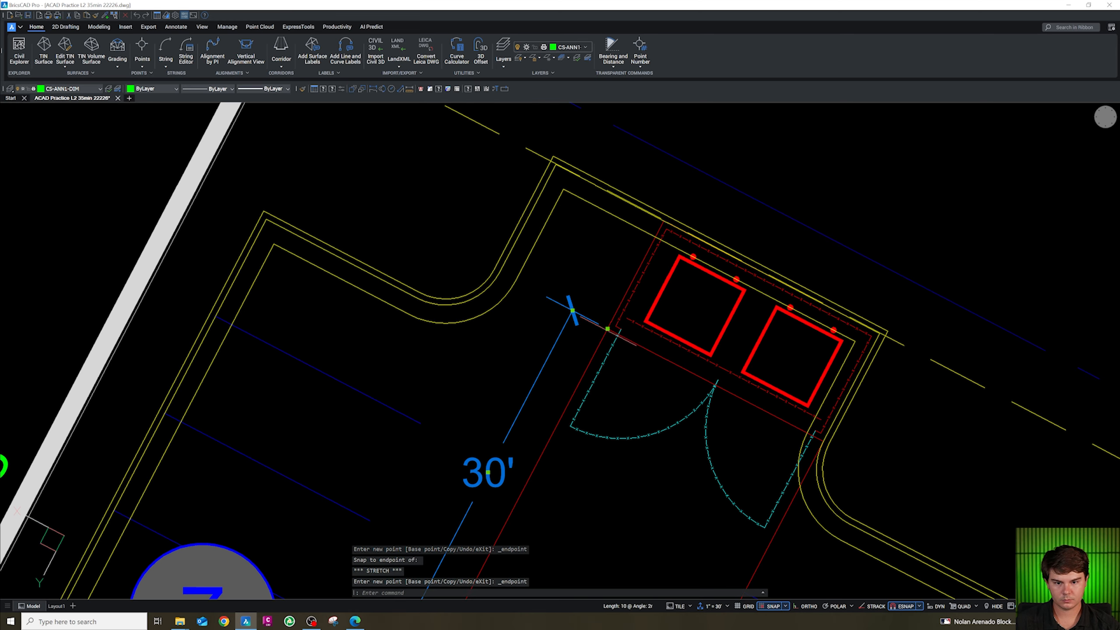
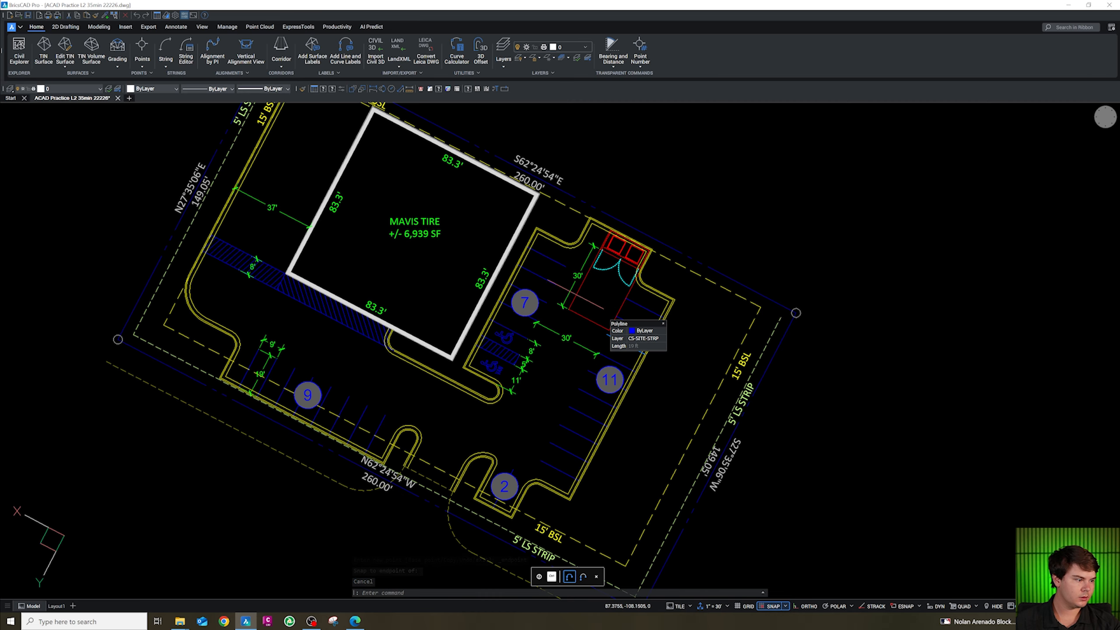
# Copy the 30' drive aisle dimension down between the two curb islands near stall 2.
pyautogui.scroll(-4, 389, 521)
pyautogui.scroll(6, 389, 521)
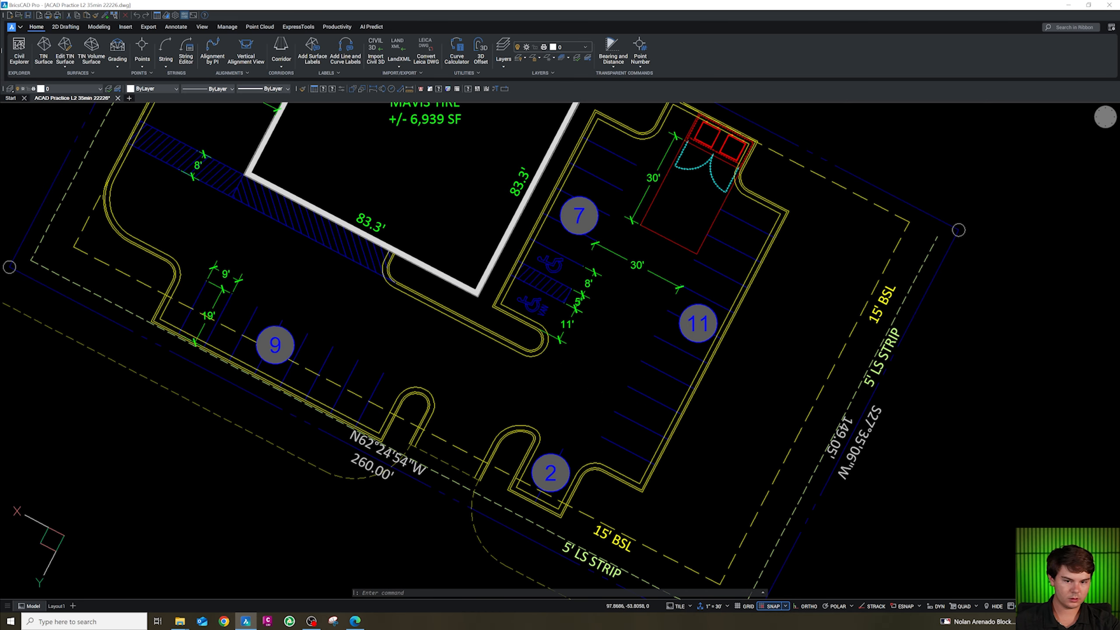
pyautogui.click(638, 265)
pyautogui.write('c')
pyautogui.press('Return')
pyautogui.click(643, 298)
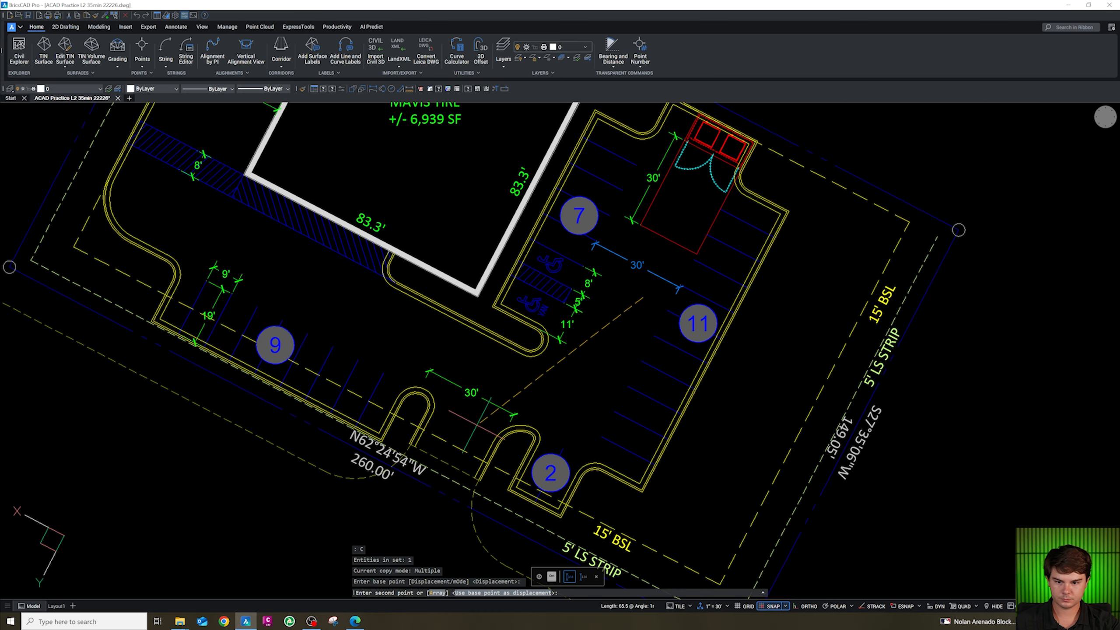
pyautogui.click(471, 454)
pyautogui.press('Escape')
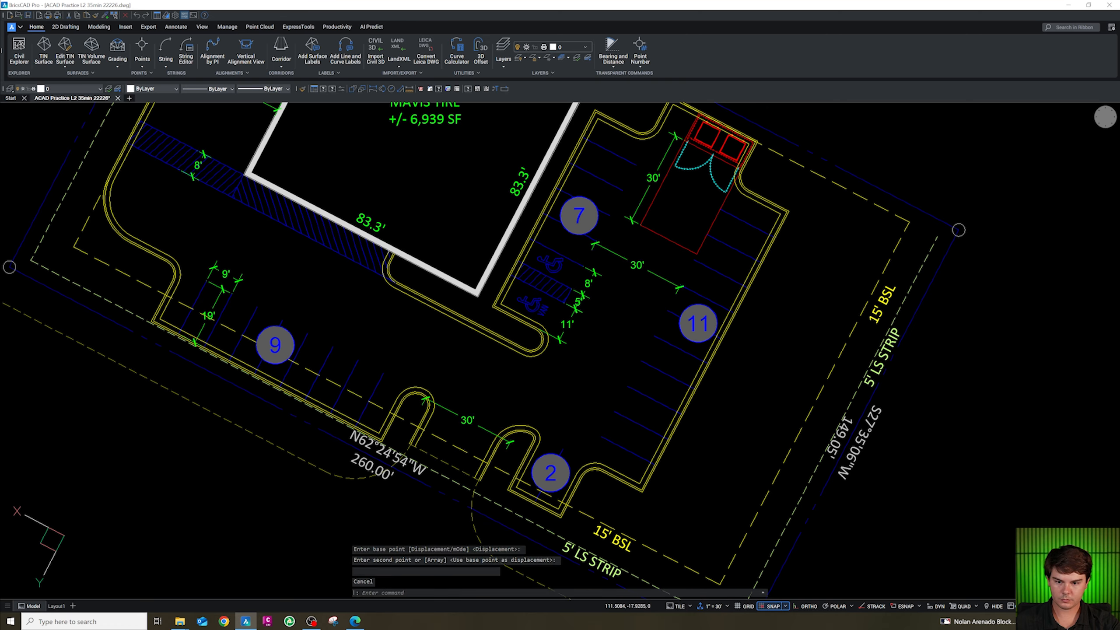
# Stretch the copied dimension's ends onto the facing curbs of the two islands near stall 2.
pyautogui.scroll(6, 442, 436)
pyautogui.click(457, 345)
pyautogui.click(436, 316)
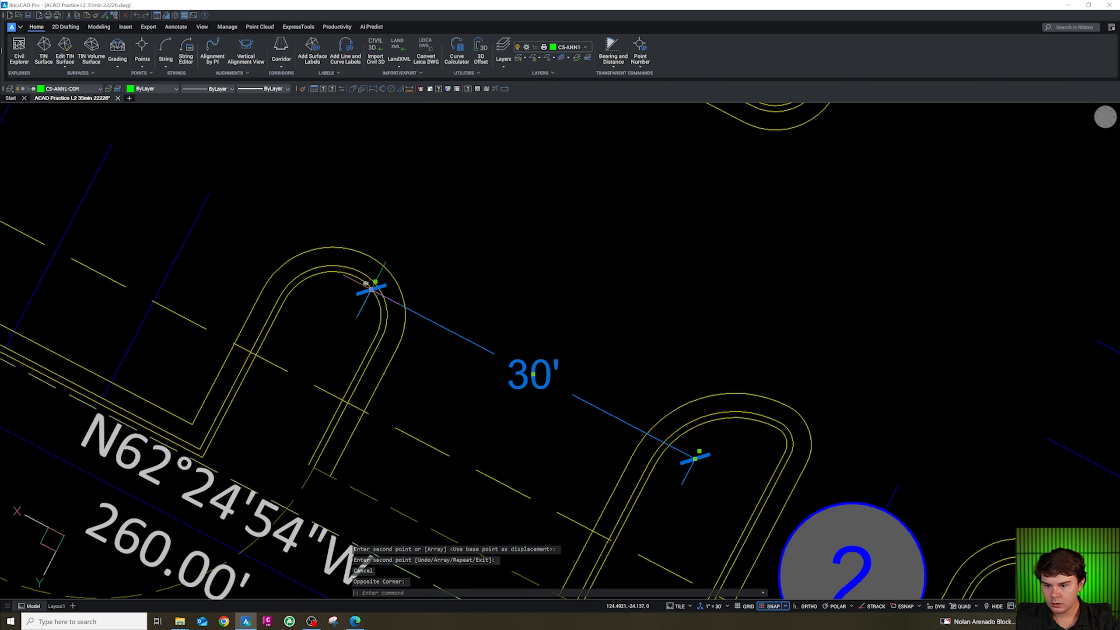
pyautogui.click(375, 281)
pyautogui.click(381, 338)
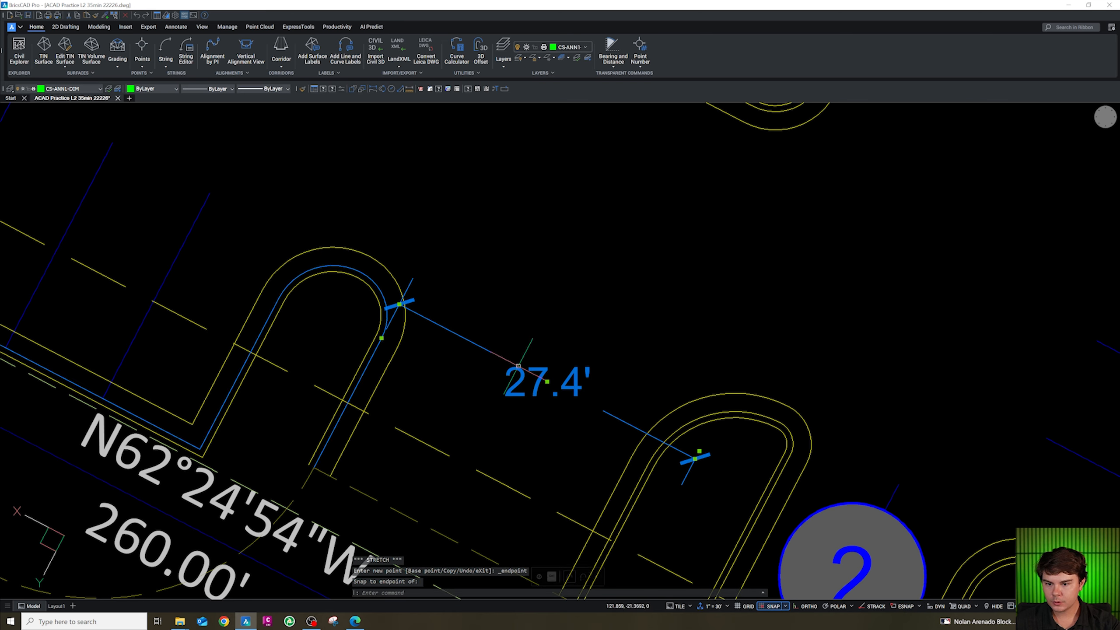
pyautogui.click(698, 451)
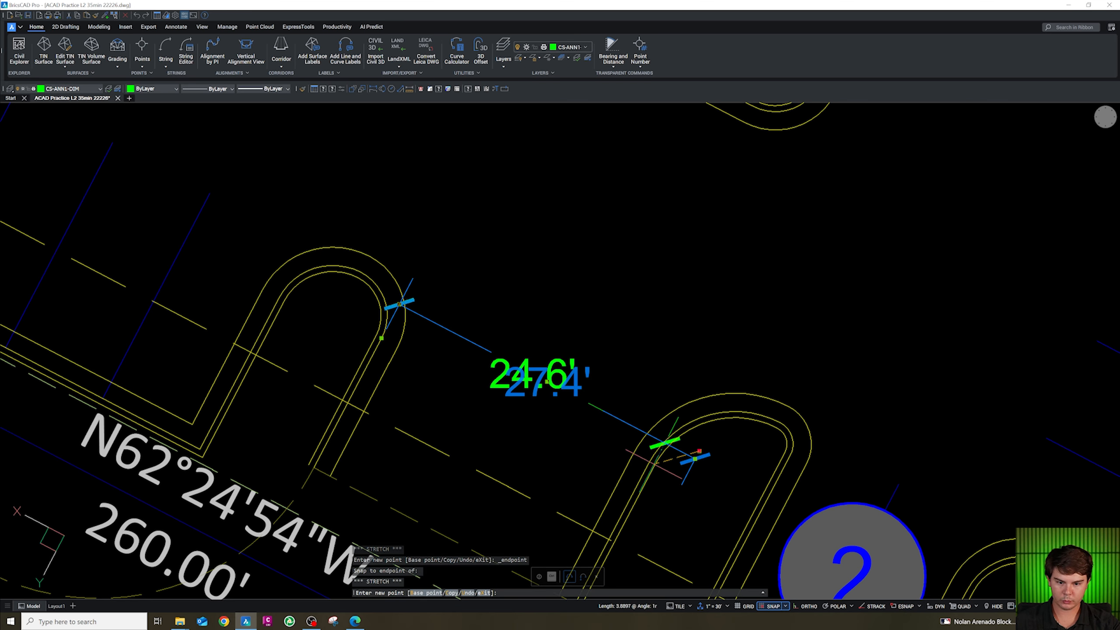
pyautogui.click(660, 439)
pyautogui.scroll(-2, 576, 369)
pyautogui.scroll(-4, 543, 372)
pyautogui.press('Escape')
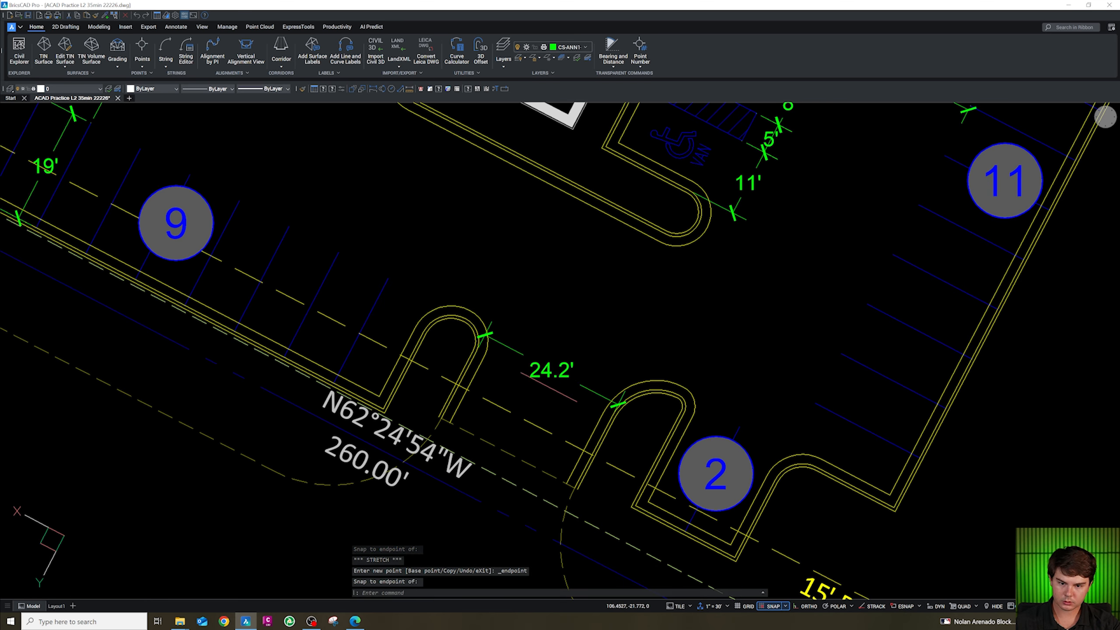
# Copy the 11' dimension down into the drive aisle between the building island and the lower islands.
pyautogui.scroll(2, 538, 399)
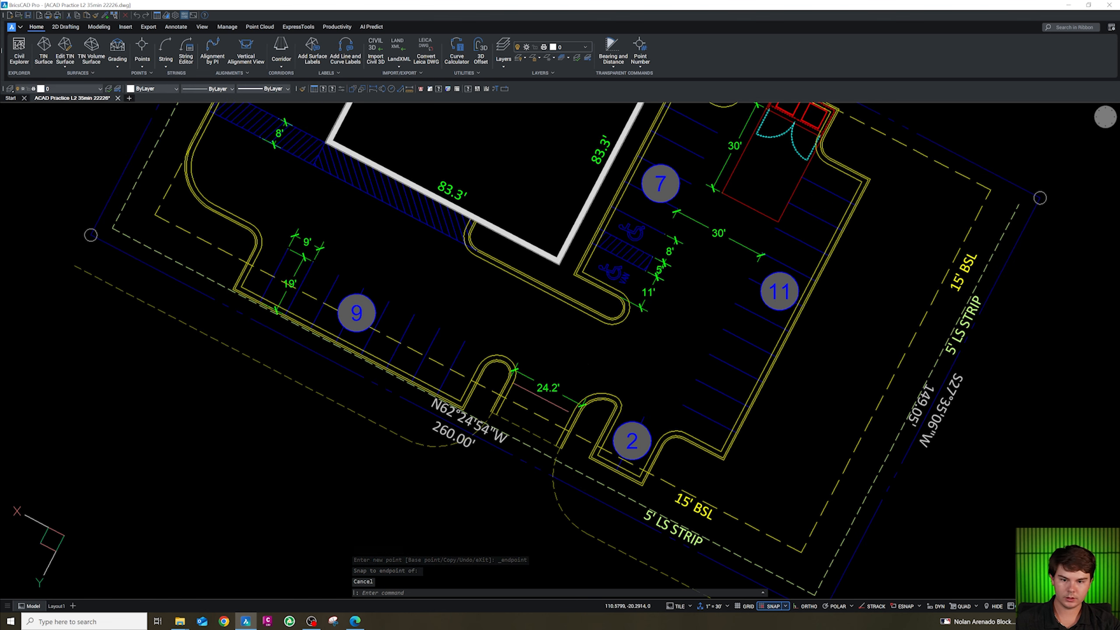
pyautogui.click(647, 299)
pyautogui.write('c')
pyautogui.press('space')
pyautogui.click(660, 313)
pyautogui.click(514, 335)
pyautogui.scroll(3, 495, 291)
pyautogui.press('Escape')
# Stretch the copied dimension's ends onto the building island curb and the lower island curb to dimension the aisle.
pyautogui.click(498, 278)
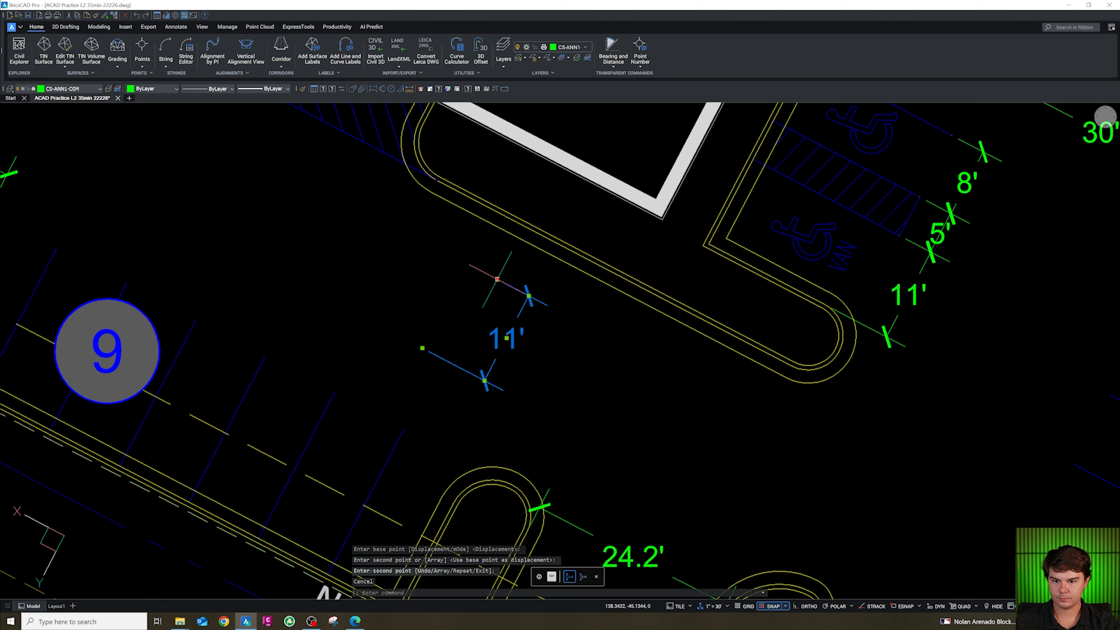
pyautogui.click(497, 278)
pyautogui.hotkey('shift', 'e')
pyautogui.click(526, 229)
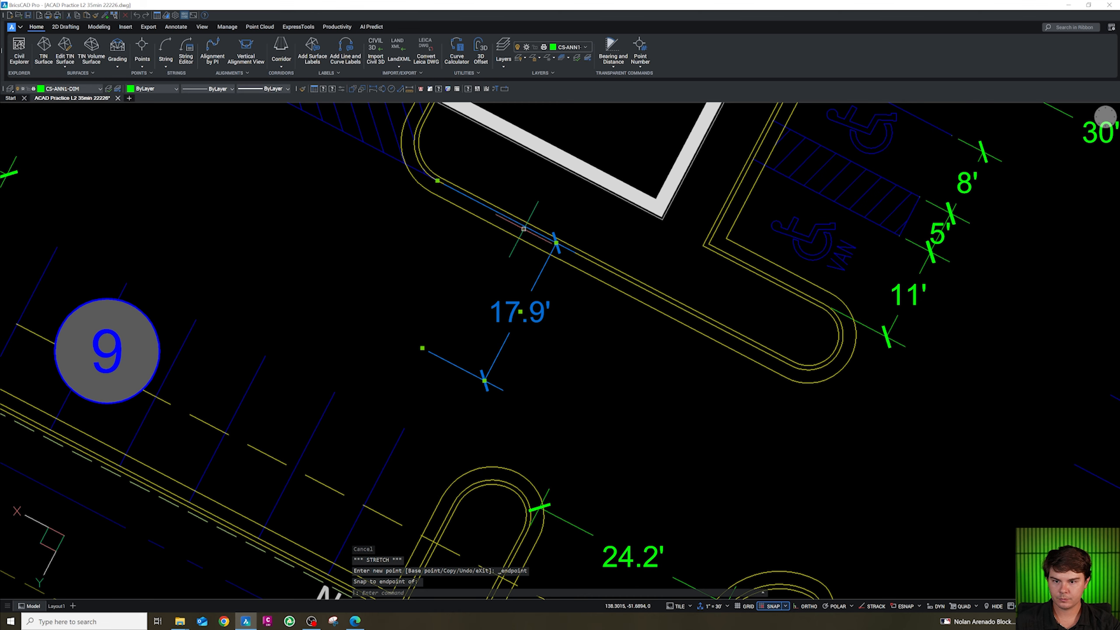
pyautogui.click(422, 348)
pyautogui.hotkey('shift', 'e')
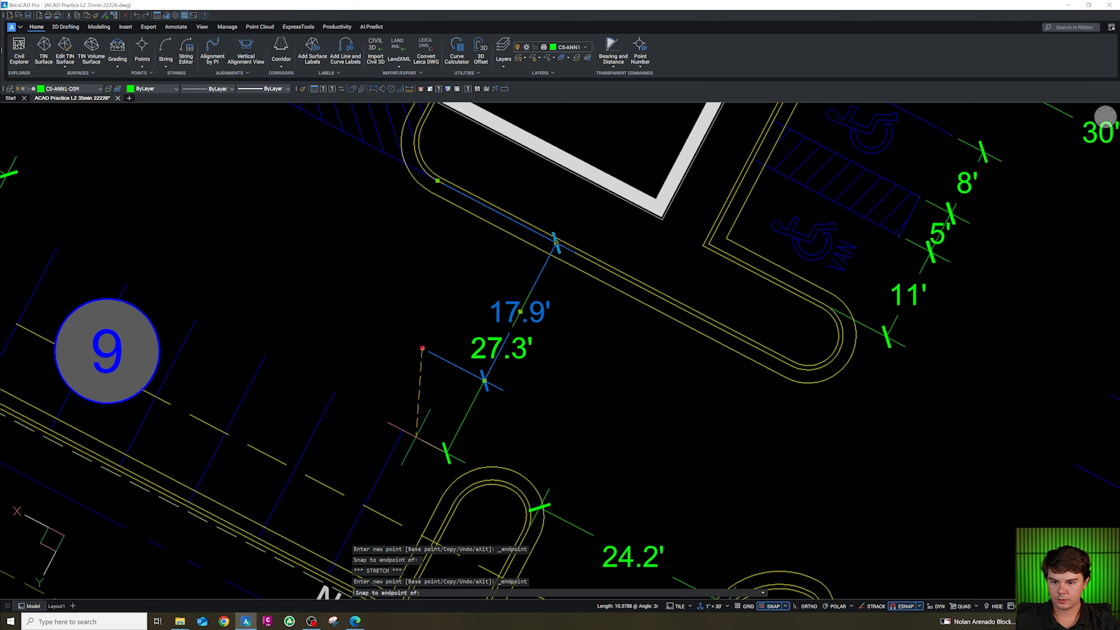
pyautogui.press('Escape')
pyautogui.scroll(-5, 519, 344)
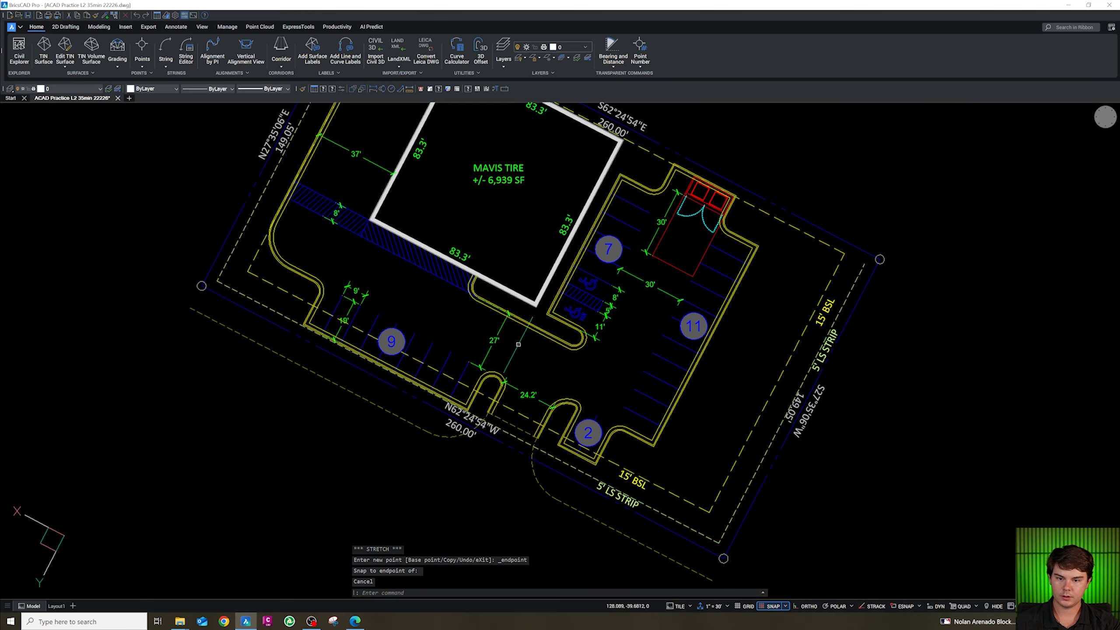
pyautogui.scroll(-3, 675, 322)
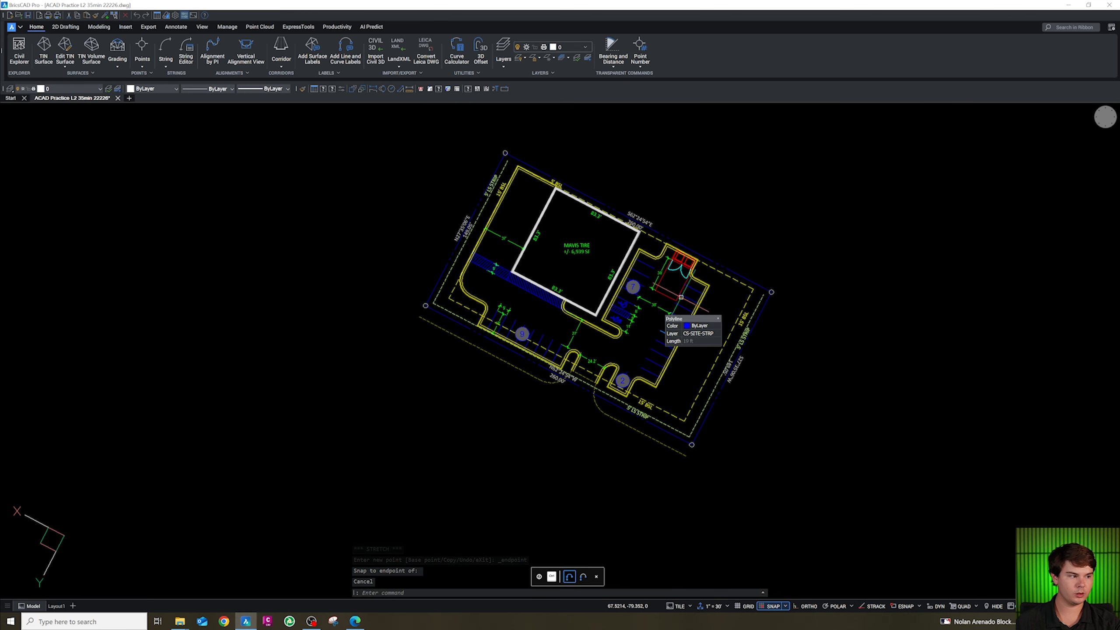
pyautogui.scroll(8, 740, 386)
pyautogui.press('Escape')
pyautogui.press('Escape')
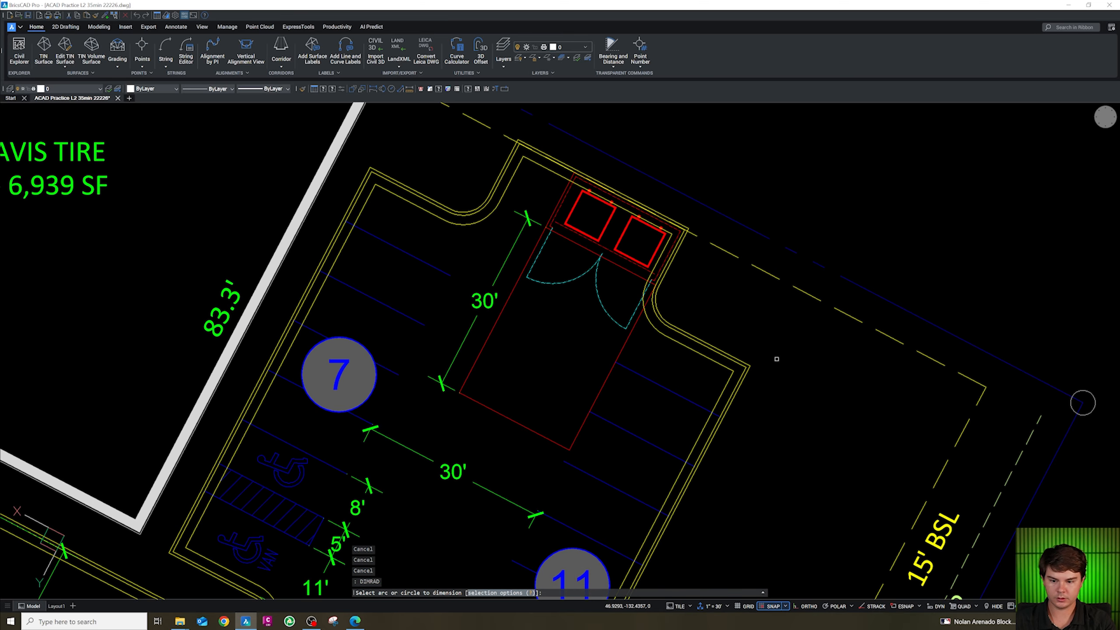
# Dimension the radius of the curb return beside the dumpster enclosure.
pyautogui.click(655, 313)
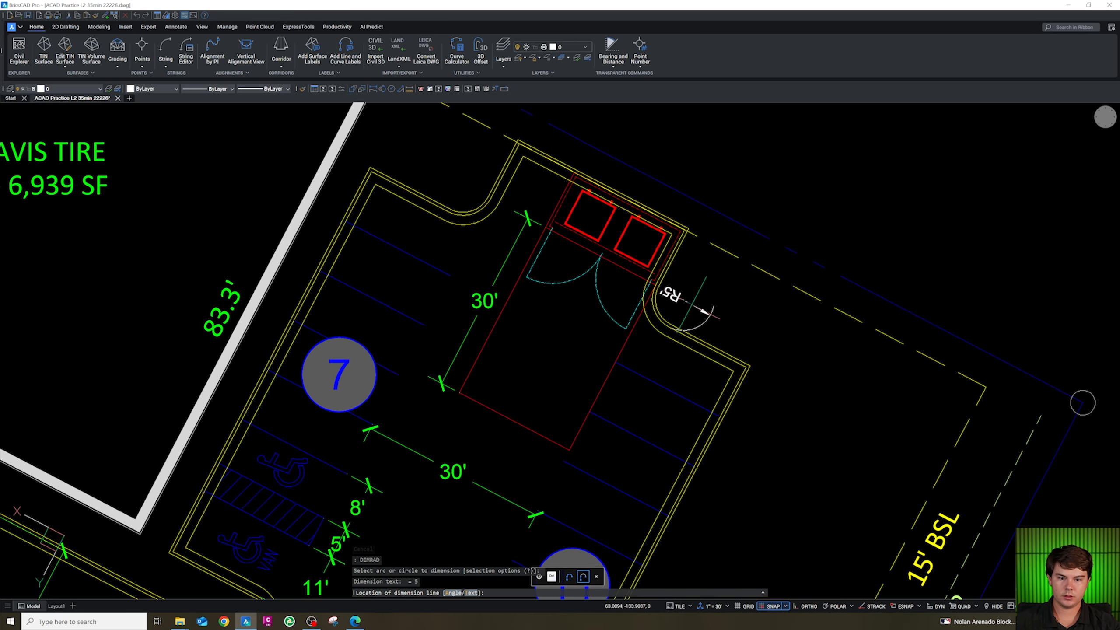
pyautogui.click(674, 302)
pyautogui.press('Escape')
pyautogui.press('Escape')
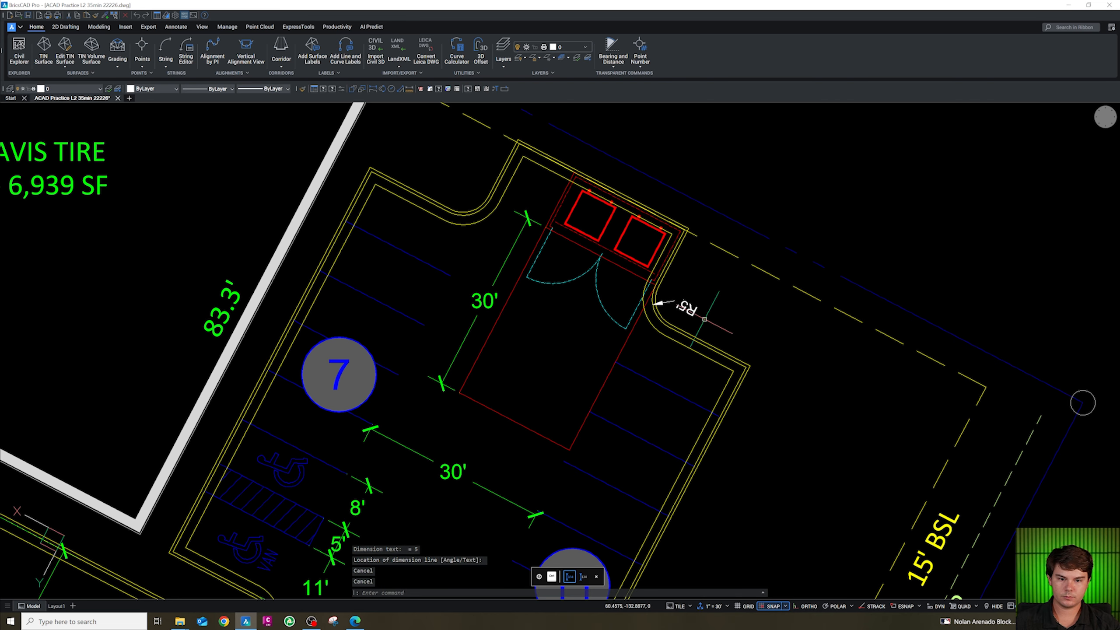
# Align the UCS with the current view and delete the rotated radius dimension.
pyautogui.write('uv')
pyautogui.press('Return')
pyautogui.click(716, 328)
pyautogui.click(694, 304)
pyautogui.press('Delete')
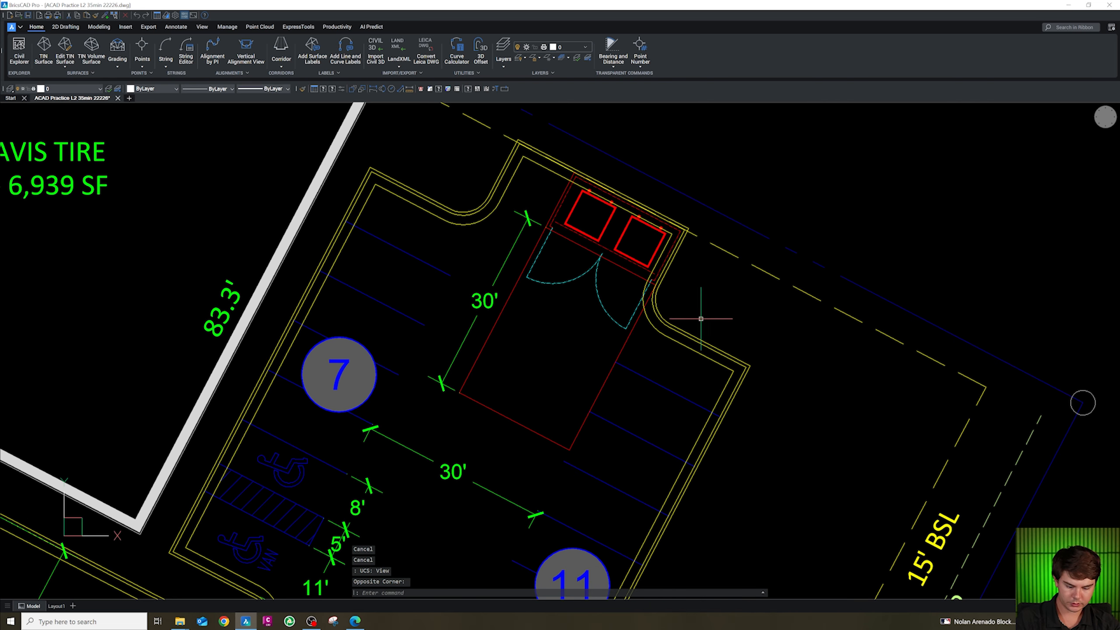
# Dimension the radius of the curb return beside the dumpster enclosure again with level text.
pyautogui.scroll(2, 669, 312)
pyautogui.press('Escape')
pyautogui.write('DIMRAD')
pyautogui.press('Return')
pyautogui.click(647, 305)
pyautogui.click(669, 303)
pyautogui.press('Escape')
pyautogui.write('MA')
pyautogui.press('Return')
pyautogui.click(425, 295)
pyautogui.press('Escape')
pyautogui.press('Escape')
pyautogui.scroll(-3, 718, 315)
pyautogui.scroll(3, 576, 232)
pyautogui.press('Escape')
pyautogui.press('Escape')
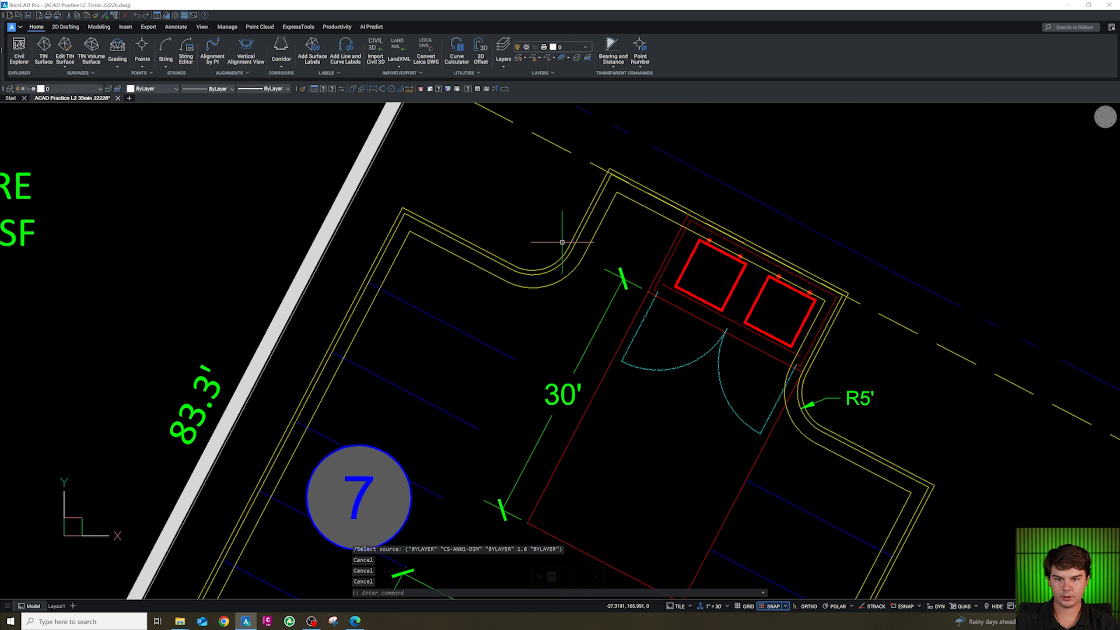
pyautogui.write('DIM')
pyautogui.press('Return')
pyautogui.press('Escape')
pyautogui.press('Escape')
# Dimension the radius of the curb corner on the left side of the enclosure drive.
pyautogui.write('DIM')
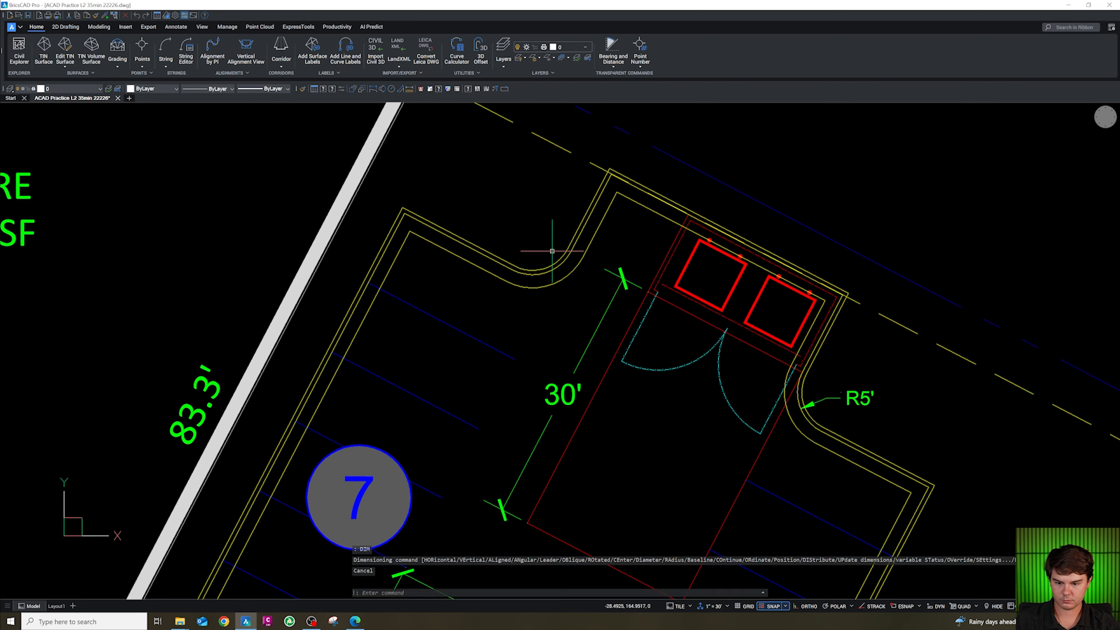
pyautogui.write('R')
pyautogui.press('Return')
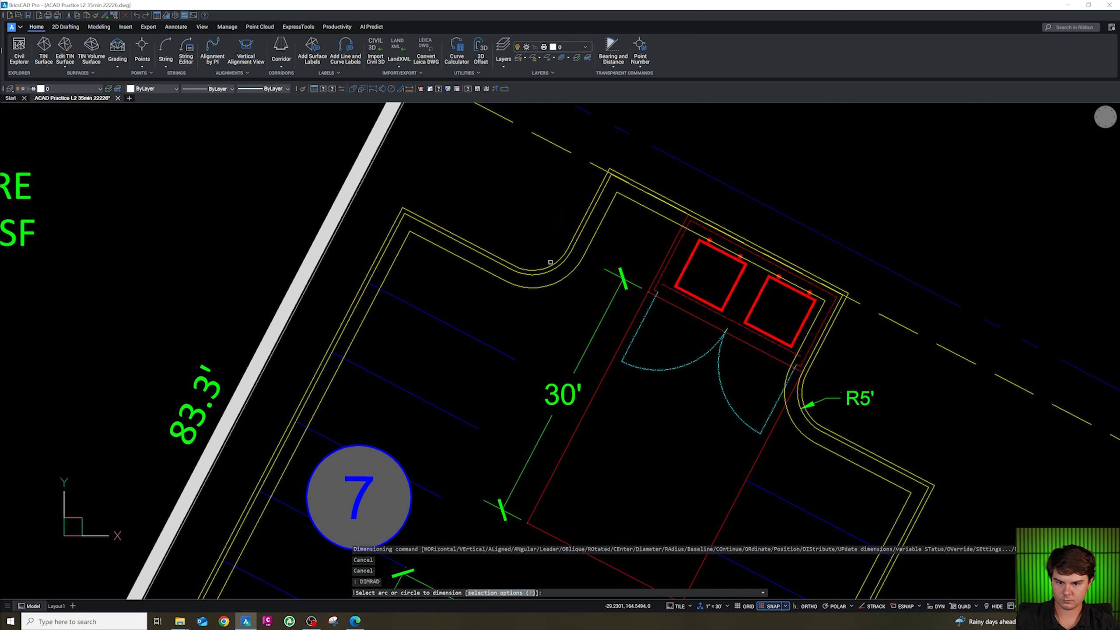
pyautogui.click(548, 267)
pyautogui.click(545, 254)
pyautogui.scroll(-6, 546, 256)
pyautogui.press('Return')
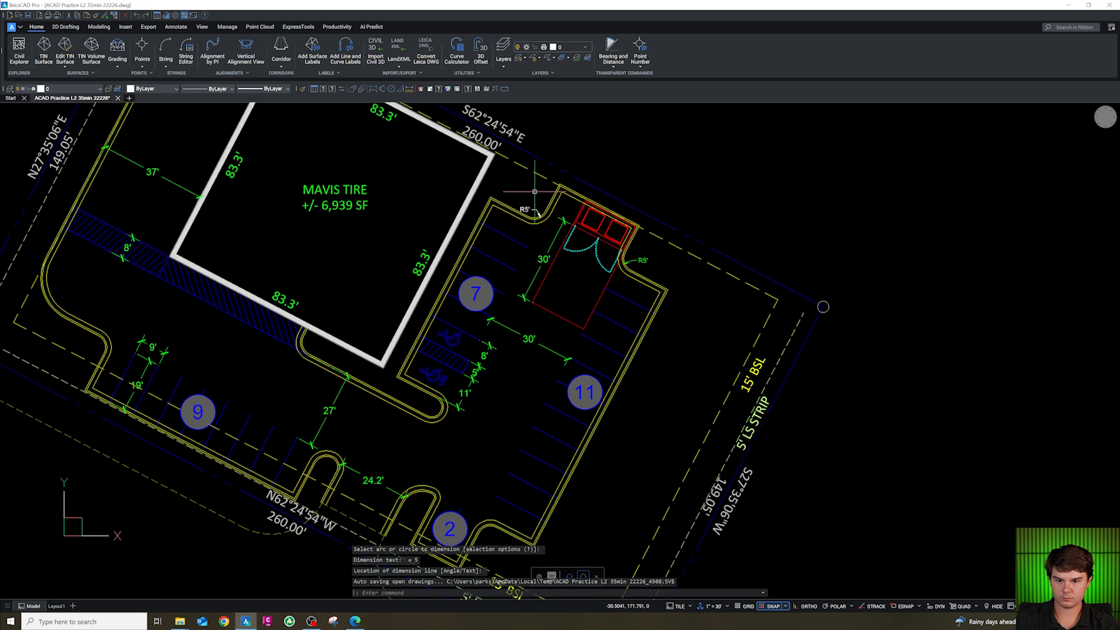
# Dimension the radii of the rounded island end near stall 7 and the building island's curb corner.
pyautogui.scroll(7, 558, 296)
pyautogui.click(562, 299)
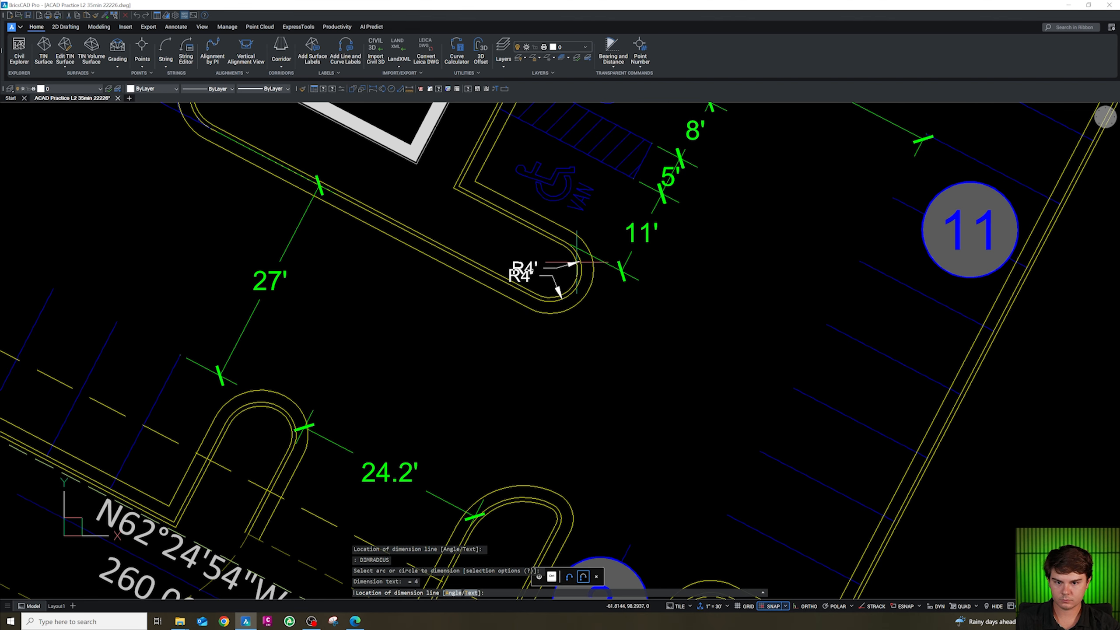
pyautogui.press('Escape')
pyautogui.scroll(-3, 516, 251)
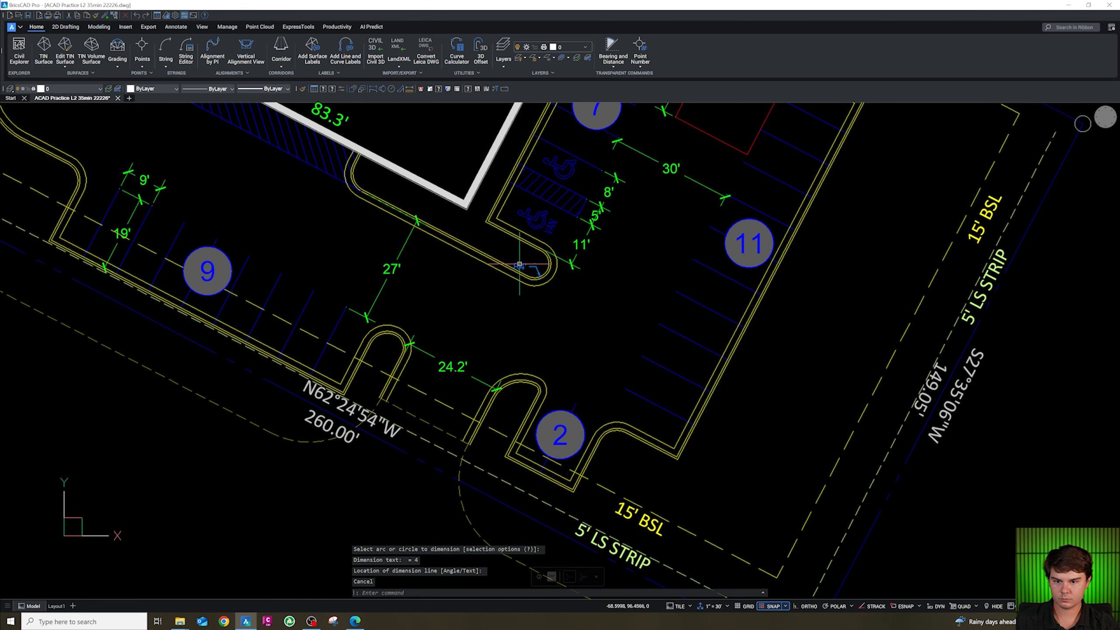
pyautogui.scroll(3, 386, 181)
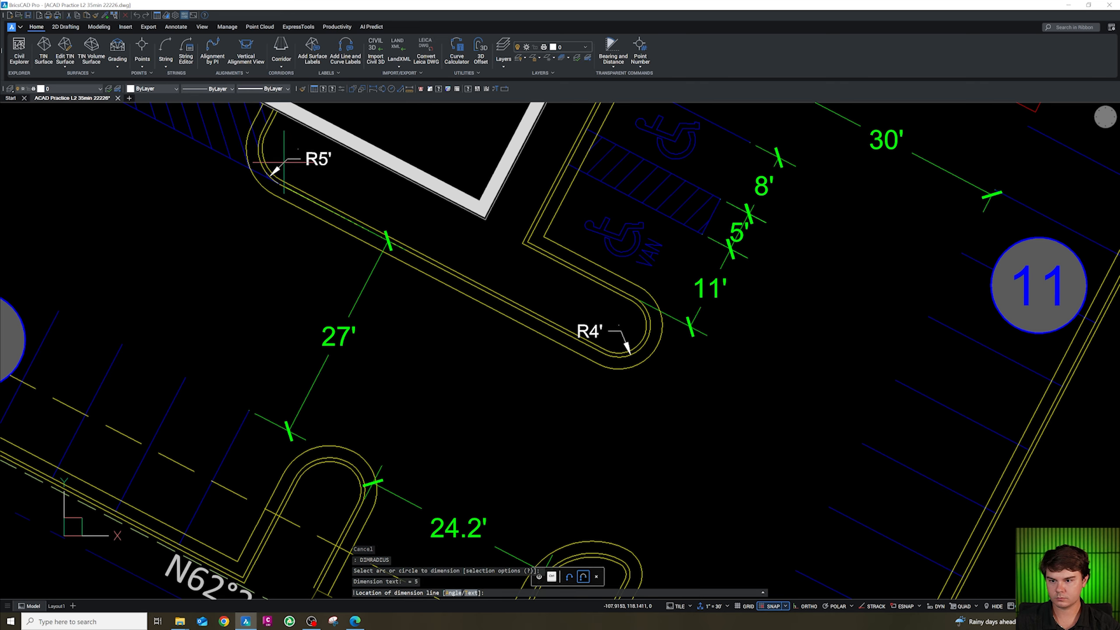
pyautogui.scroll(-5, 309, 203)
pyautogui.scroll(6, 397, 274)
pyautogui.press('Return')
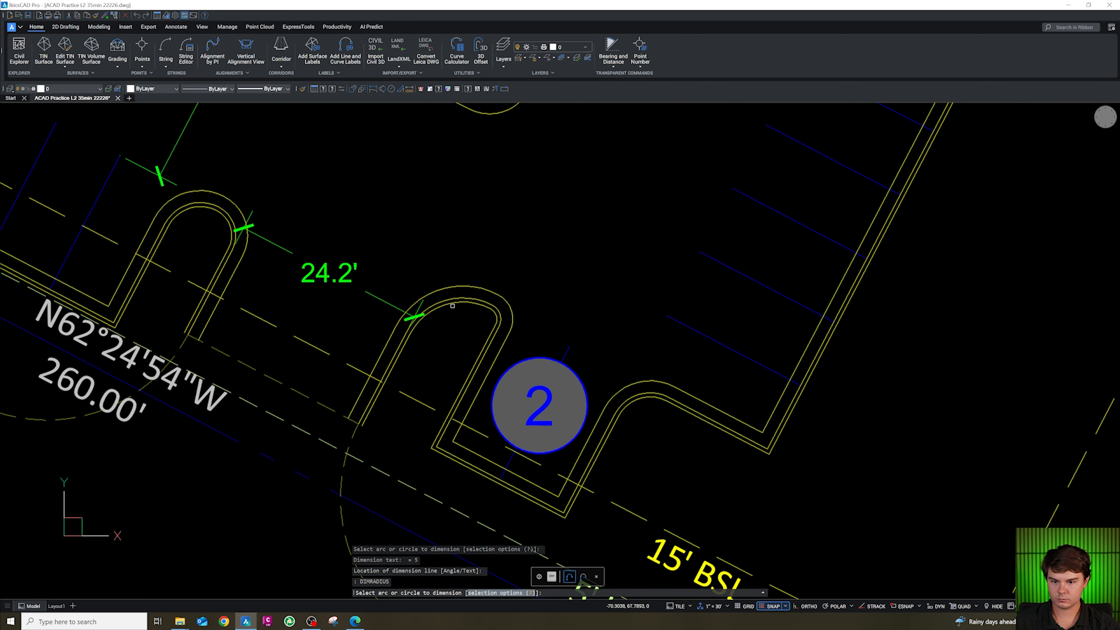
# Dimension the inner and outer radii of the island end beside stall 2.
pyautogui.click(440, 317)
pyautogui.press('Return')
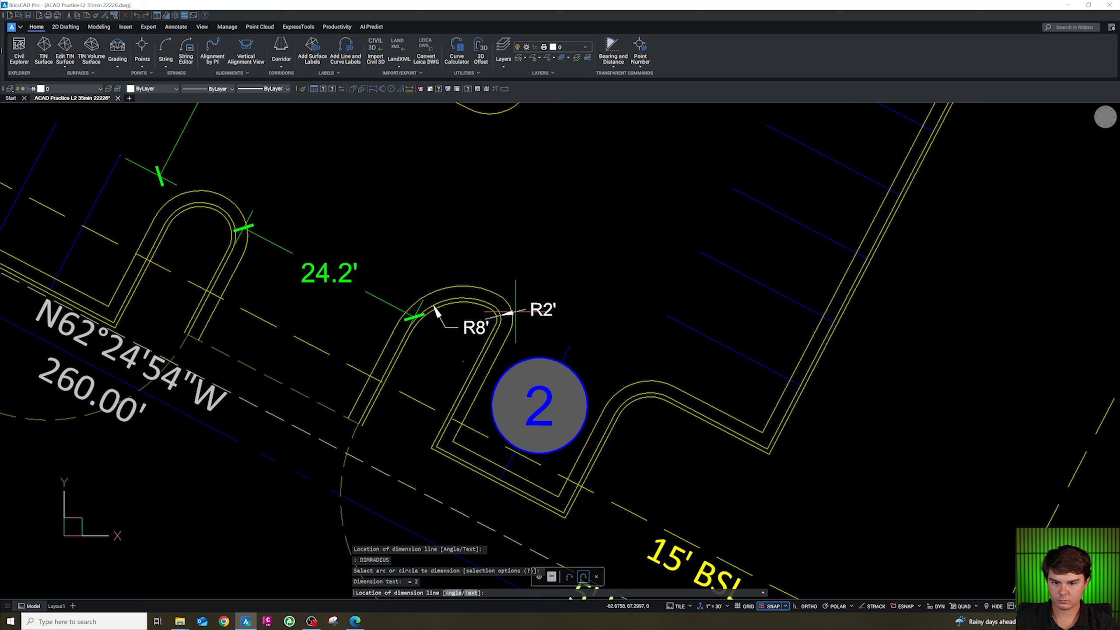
pyautogui.click(515, 311)
pyautogui.press('Return')
# Dimension the radii of the left island's end and its curb corner beside the 24.2' dimension.
pyautogui.scroll(-5, 515, 311)
pyautogui.scroll(5, 447, 281)
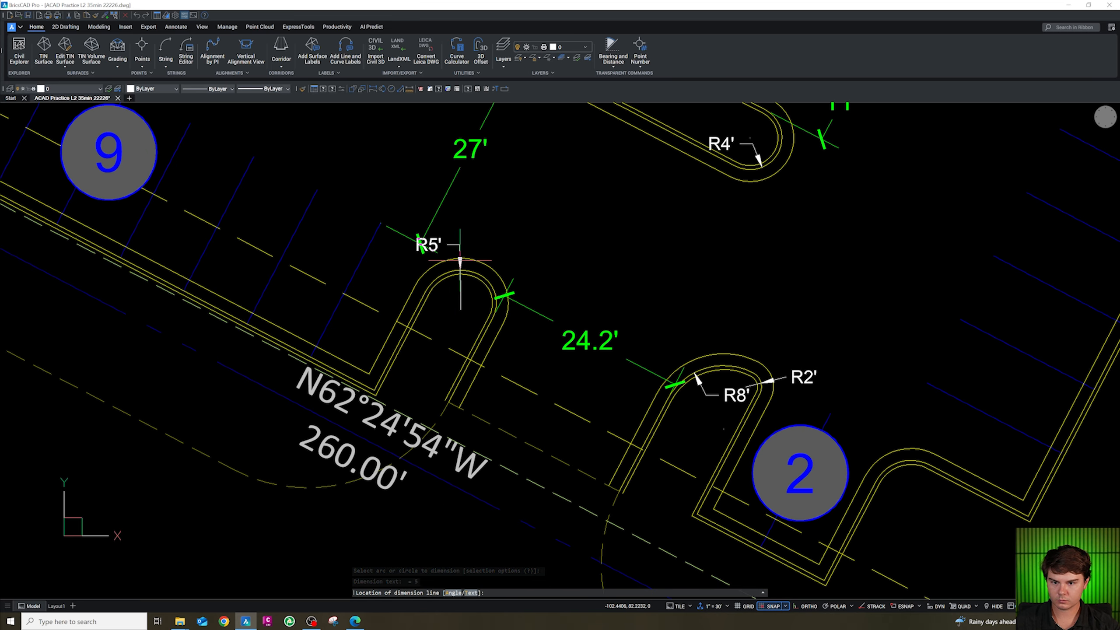
pyautogui.click(460, 260)
pyautogui.press('Return')
pyautogui.click(500, 284)
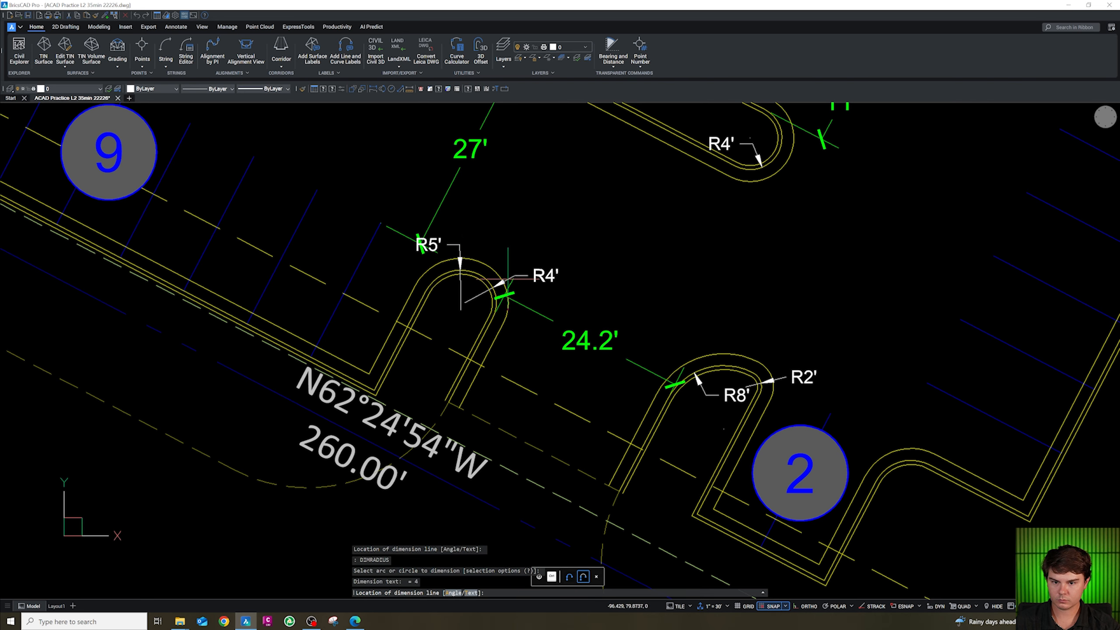
pyautogui.click(550, 269)
pyautogui.scroll(-5, 550, 270)
pyautogui.scroll(5, 402, 250)
pyautogui.press('Return')
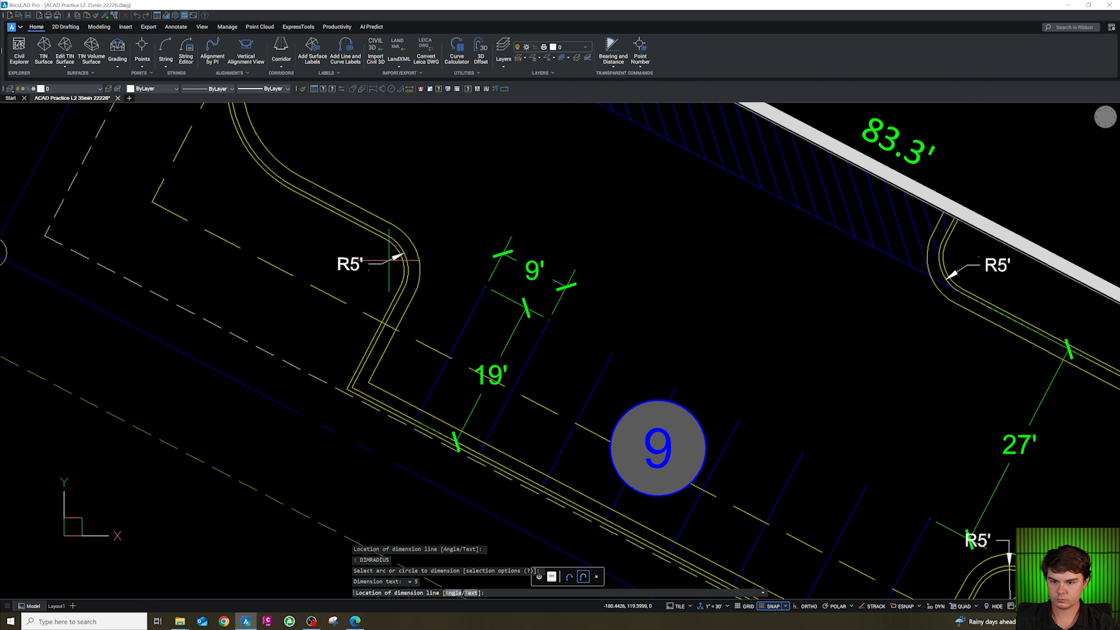
# Dimension the radii of the curb corners at the west end of the stall 9 row.
pyautogui.click(389, 260)
pyautogui.scroll(-5, 389, 261)
pyautogui.scroll(5, 387, 282)
pyautogui.press('Return')
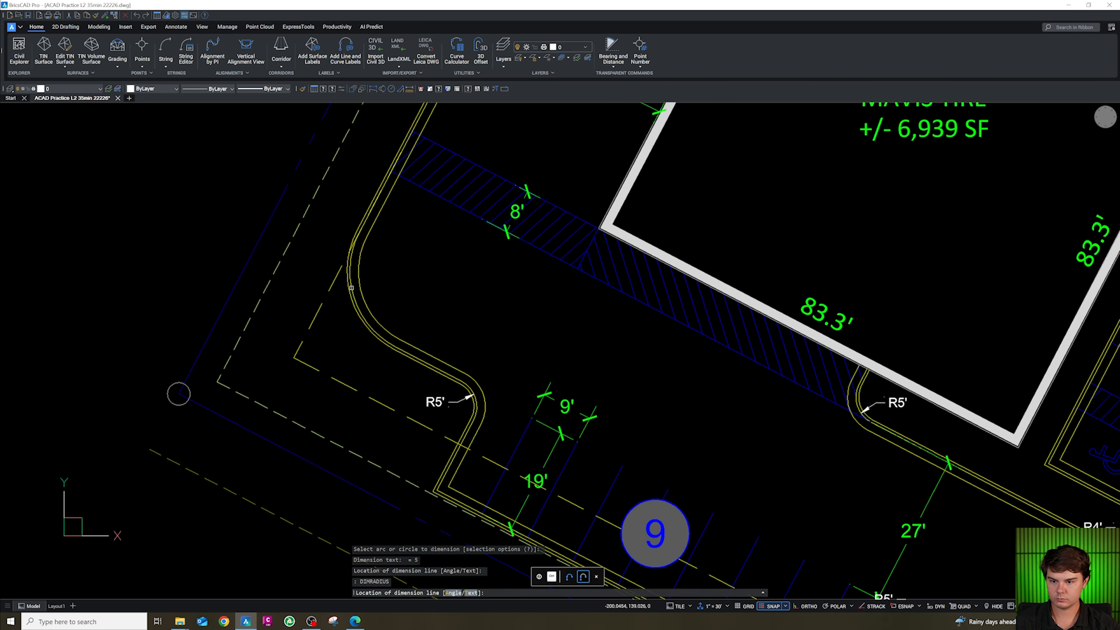
pyautogui.click(385, 284)
pyautogui.press('Escape')
# Select the new radius dimensions and move their labels to clear positions beside the island arcs.
pyautogui.click(406, 293)
pyautogui.click(398, 284)
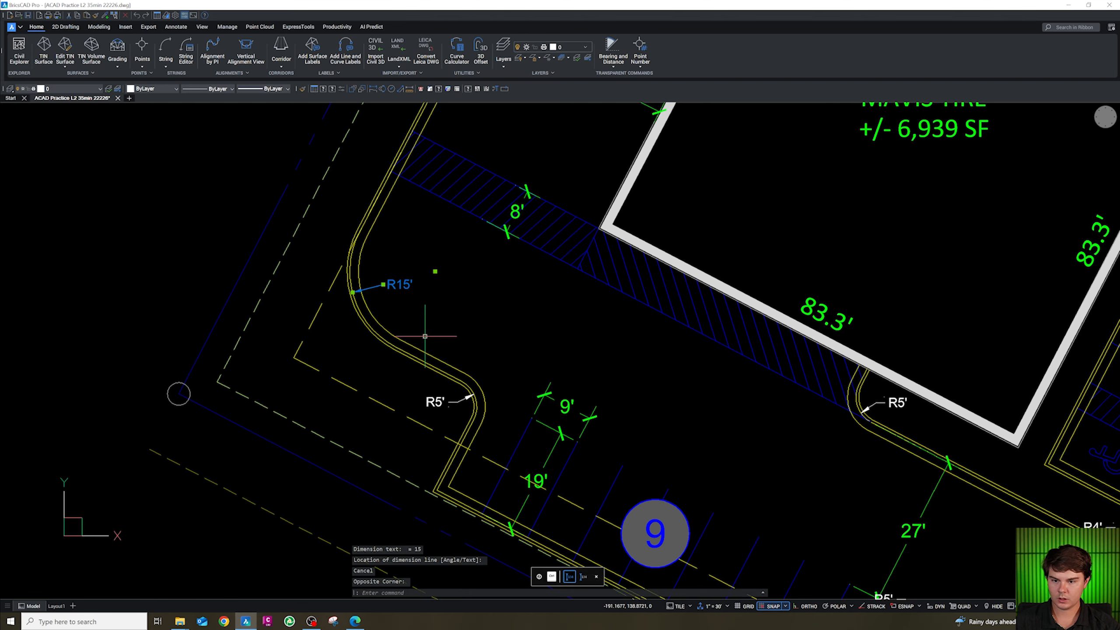
pyautogui.click(442, 408)
pyautogui.click(430, 394)
pyautogui.scroll(-5, 415, 313)
pyautogui.scroll(5, 596, 436)
pyautogui.click(593, 369)
pyautogui.click(573, 375)
pyautogui.scroll(5, 575, 375)
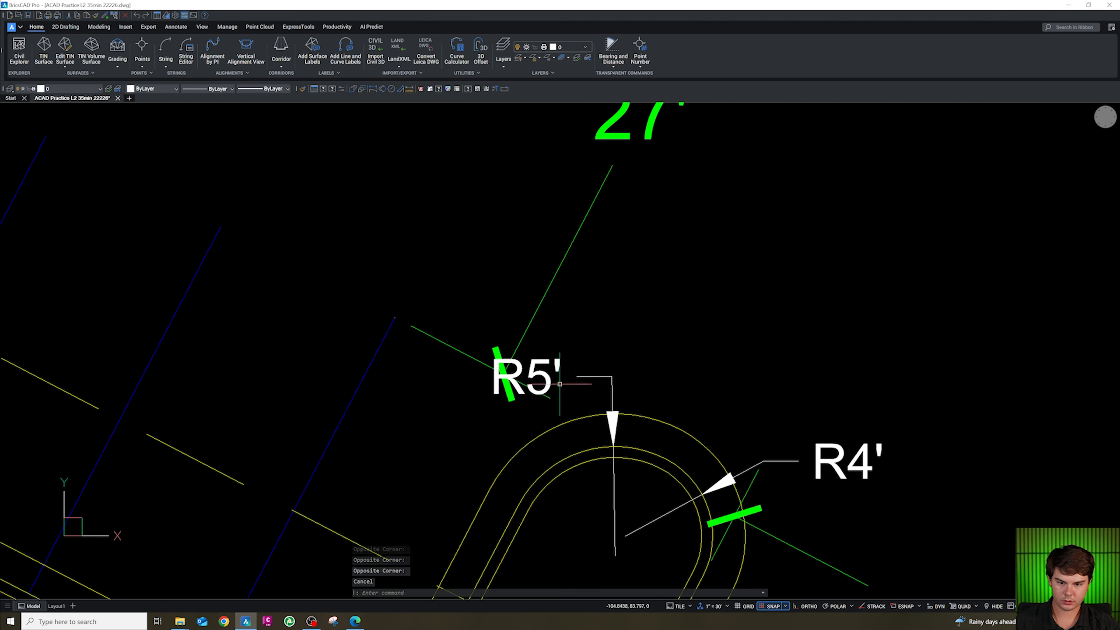
pyautogui.click(526, 378)
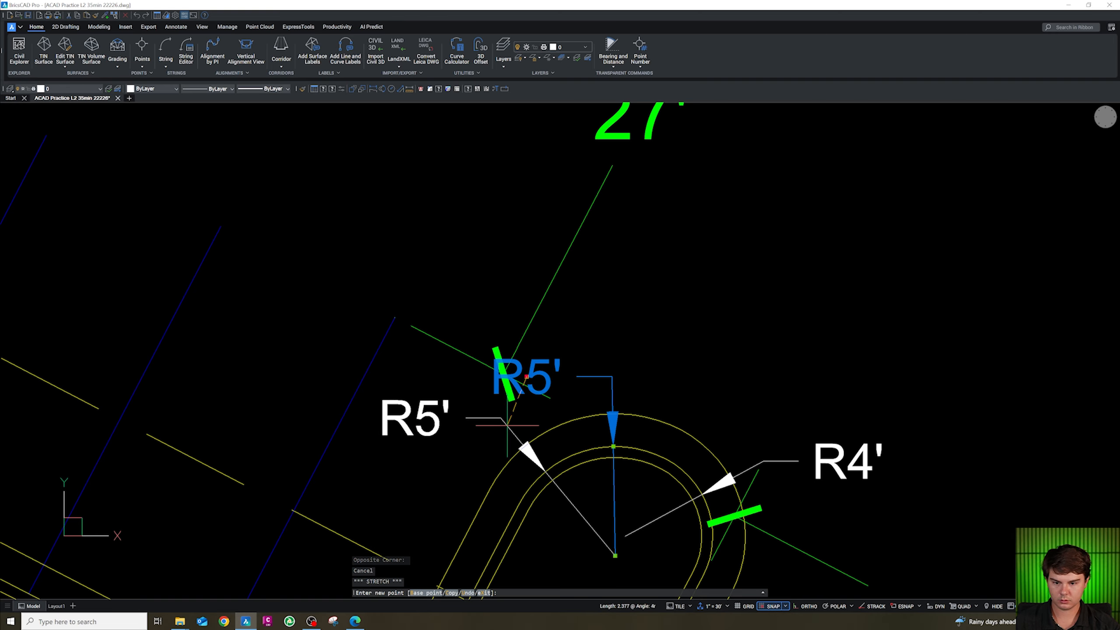
pyautogui.click(428, 408)
pyautogui.click(475, 424)
pyautogui.click(431, 401)
pyautogui.scroll(-3, 434, 397)
pyautogui.click(601, 431)
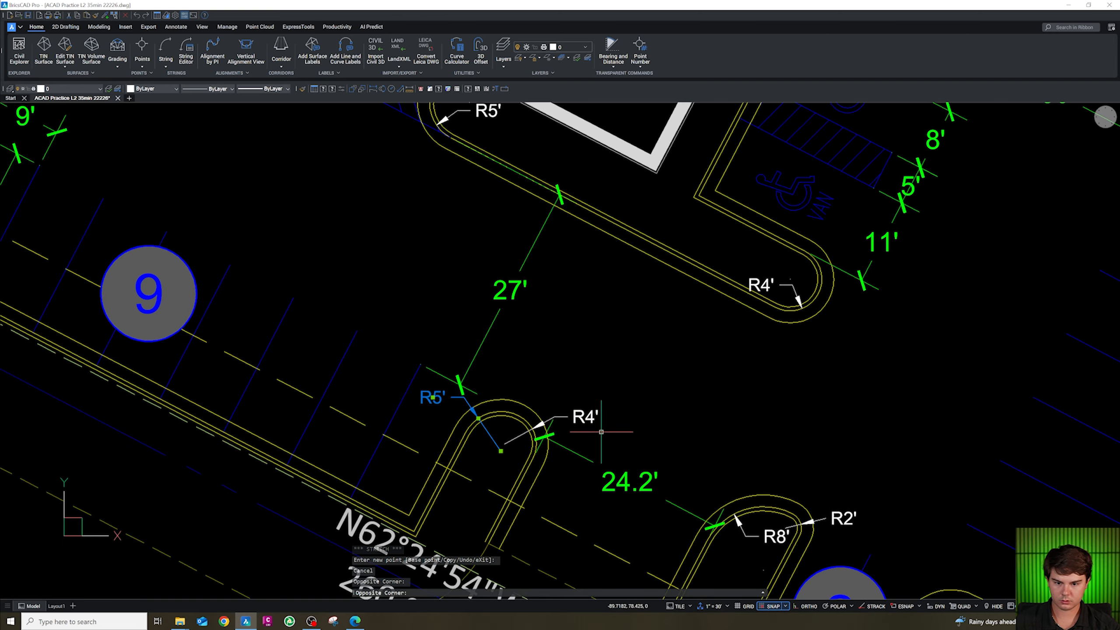
pyautogui.click(587, 409)
# Put the selected radius dimensions on the CS-ANN1-DIM layer by matching an existing dimension.
pyautogui.scroll(-3, 604, 423)
pyautogui.scroll(2, 374, 298)
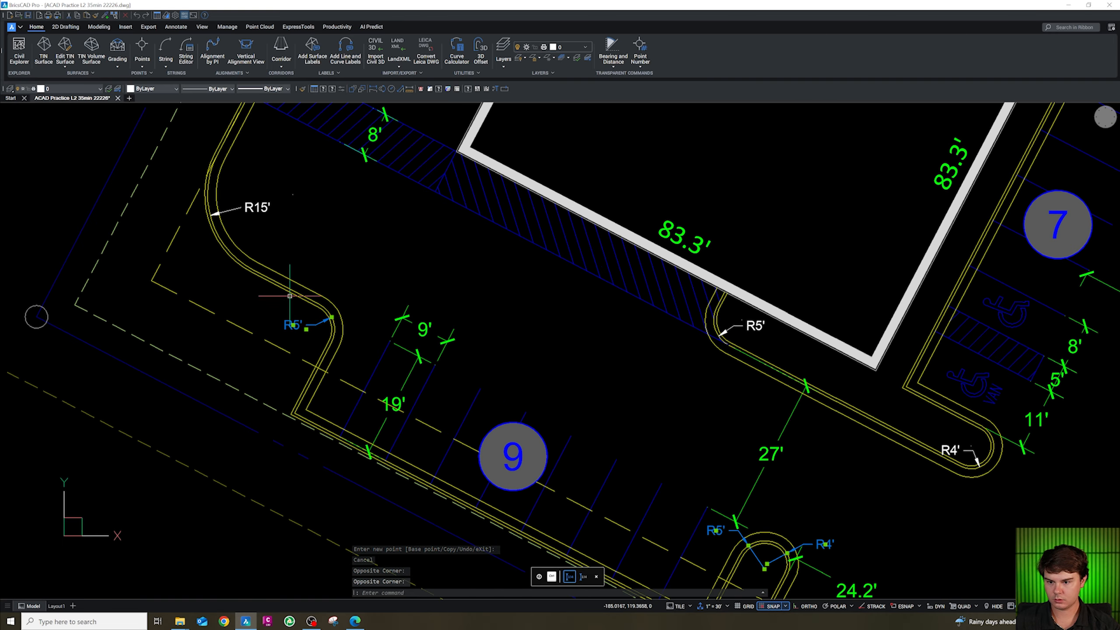
pyautogui.scroll(-5, 264, 207)
pyautogui.scroll(5, 410, 296)
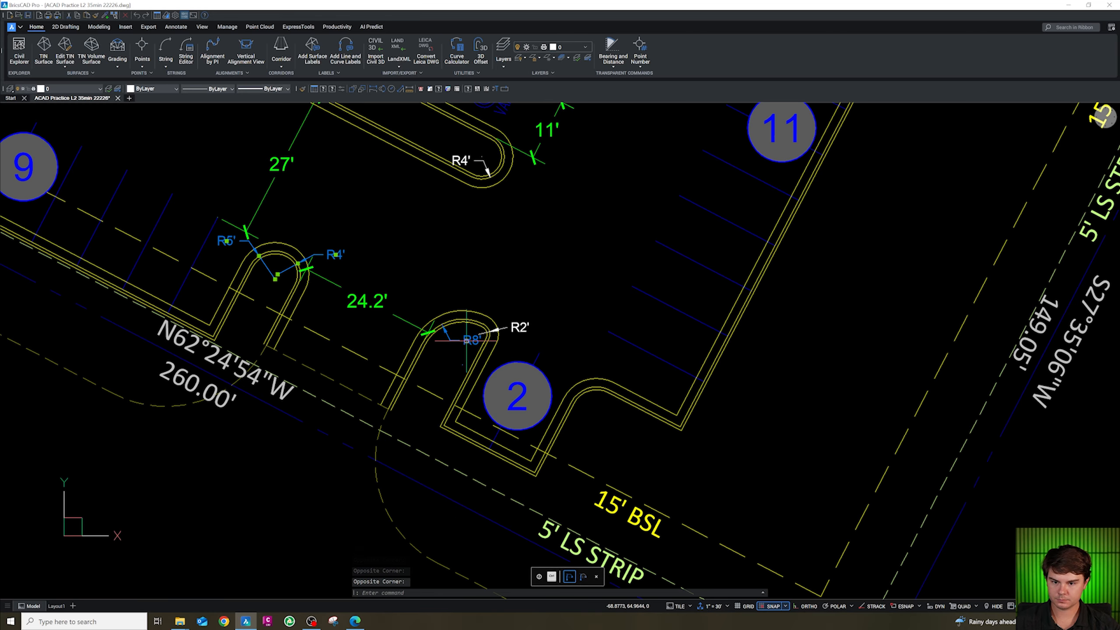
pyautogui.scroll(-4, 516, 299)
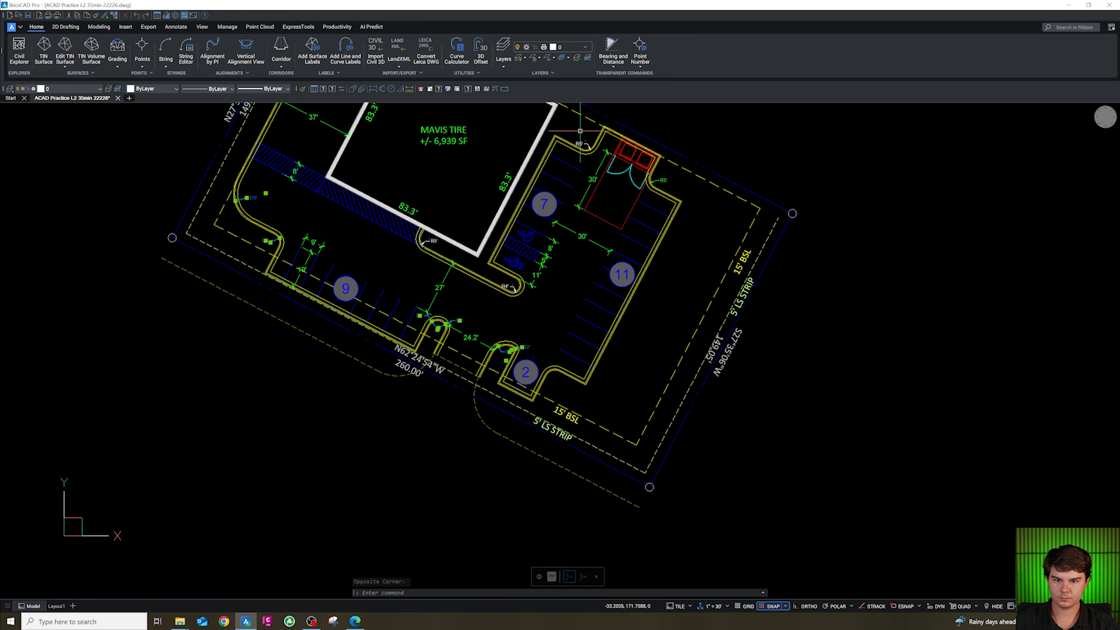
pyautogui.scroll(1, 577, 130)
pyautogui.write('cg')
pyautogui.press('Return')
pyautogui.click(693, 198)
pyautogui.press('Escape')
pyautogui.press('Escape')
# Dimension the radius of the curb corner right of stall 2.
pyautogui.write('dimrad')
pyautogui.press('Return')
pyautogui.scroll(3, 548, 470)
pyautogui.click(536, 456)
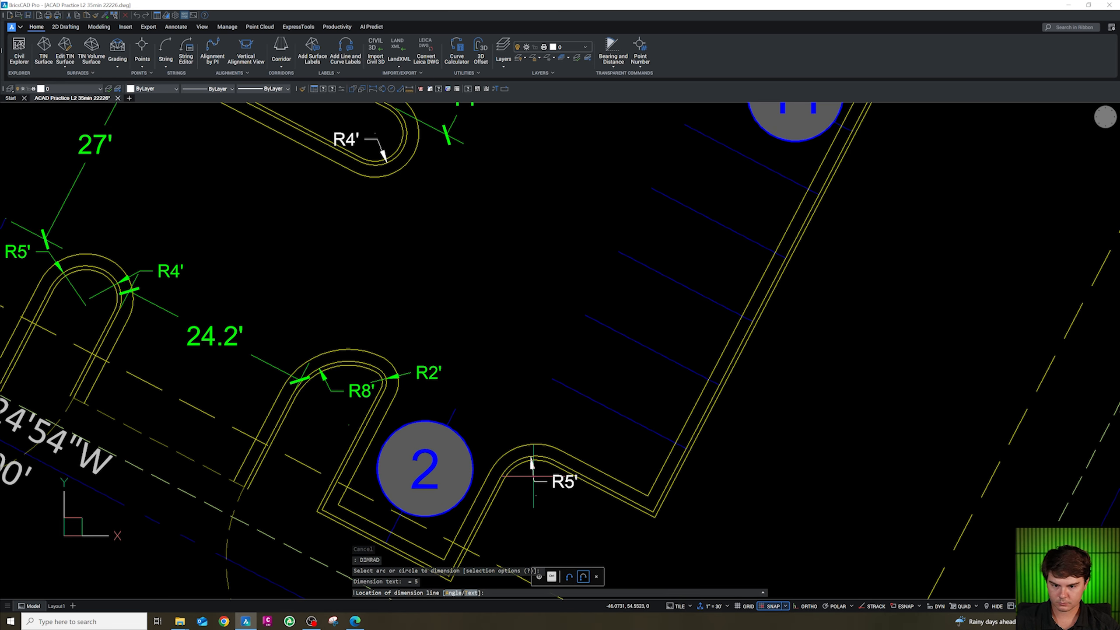
pyautogui.press('Escape')
# Match the new radius dimension's layer to an existing dimension.
pyautogui.write('cg')
pyautogui.press('Return')
pyautogui.click(430, 373)
pyautogui.press('Escape')
pyautogui.scroll(-5, 585, 490)
pyautogui.scroll(1, 474, 407)
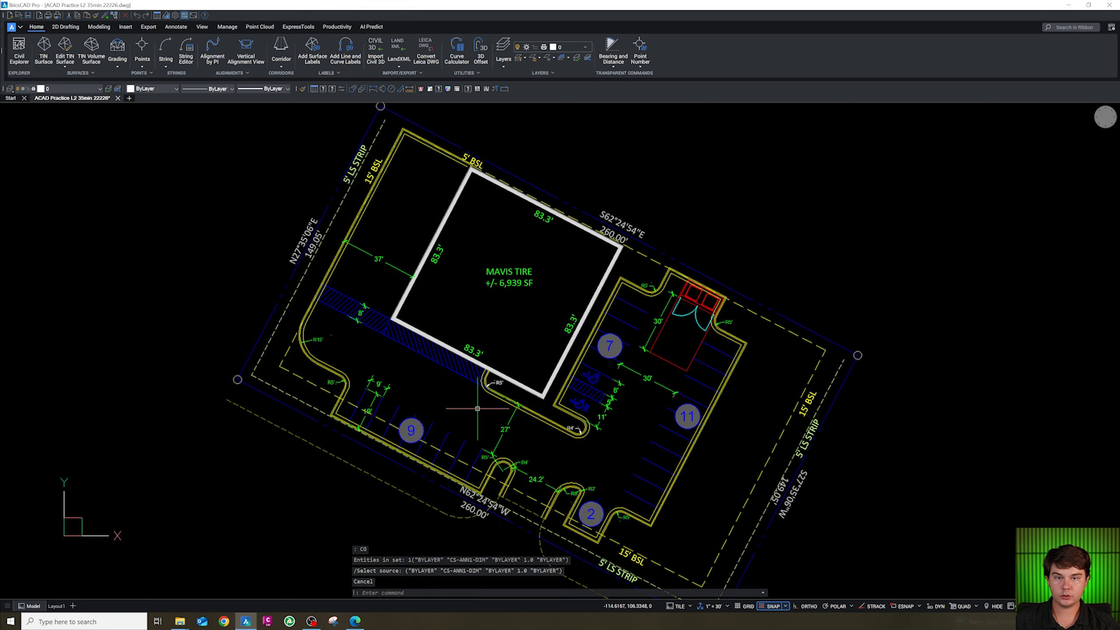